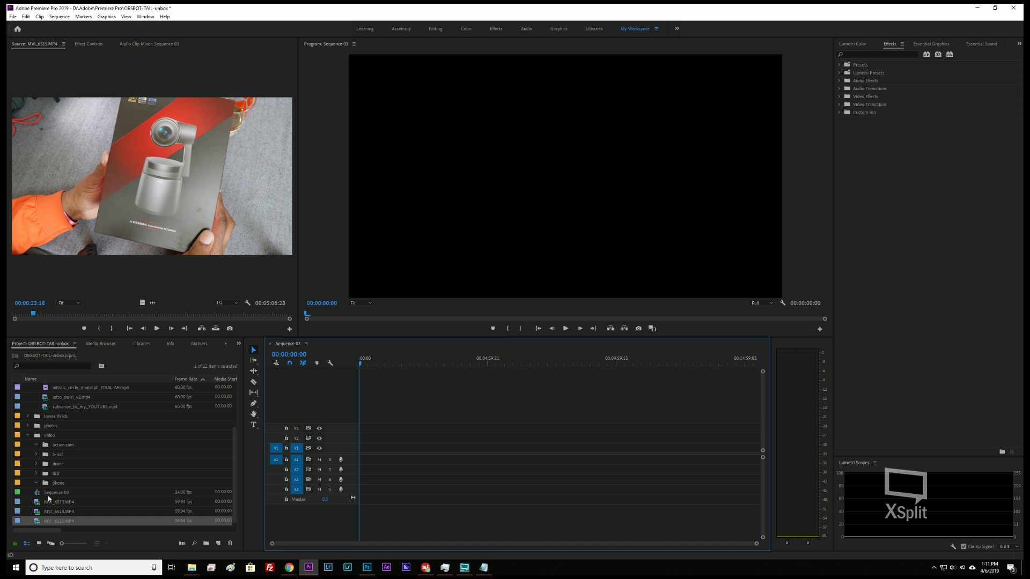
- Open MVI_6513.MP4 in the source monitor and set its In point at 00:00:14:45
double_click(48, 499)
click(105, 315)
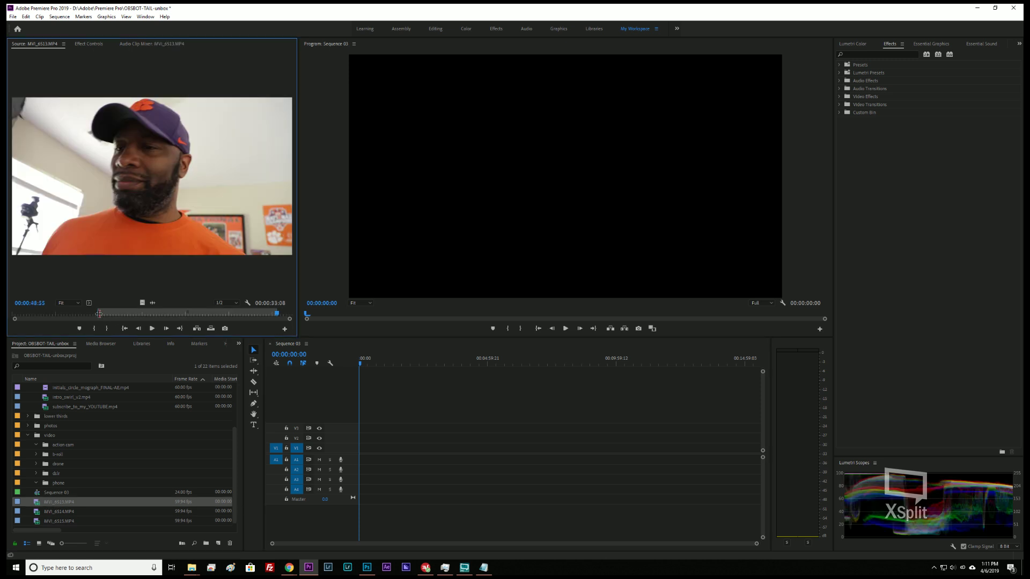
drag(99, 314, 64, 313)
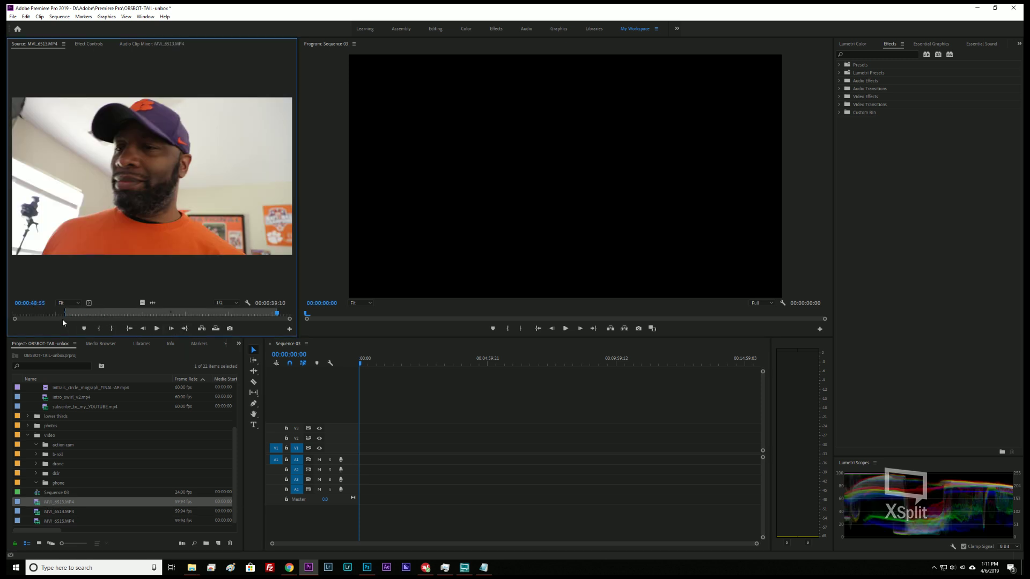
click(81, 315)
key(space)
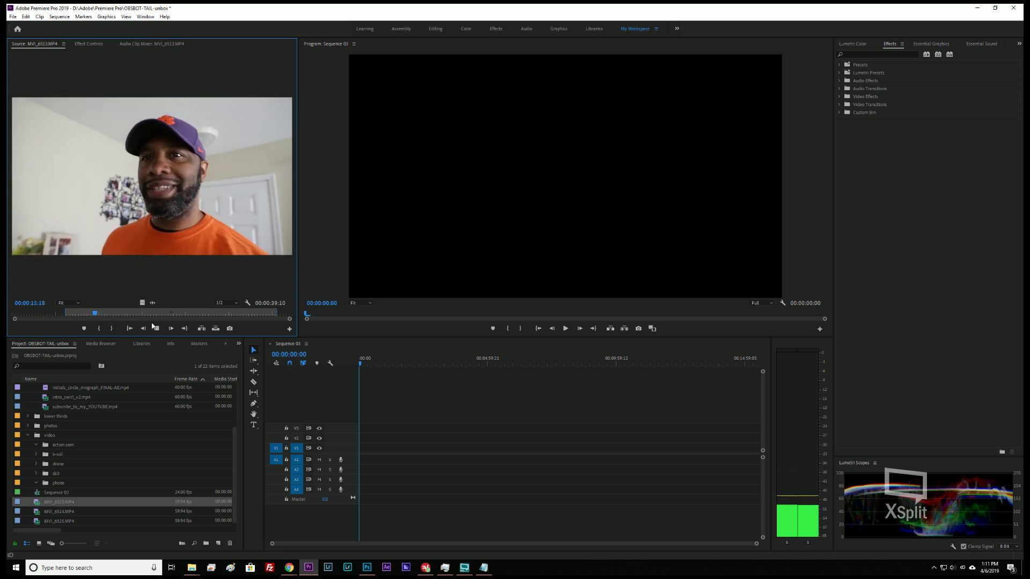
click(156, 328)
click(98, 314)
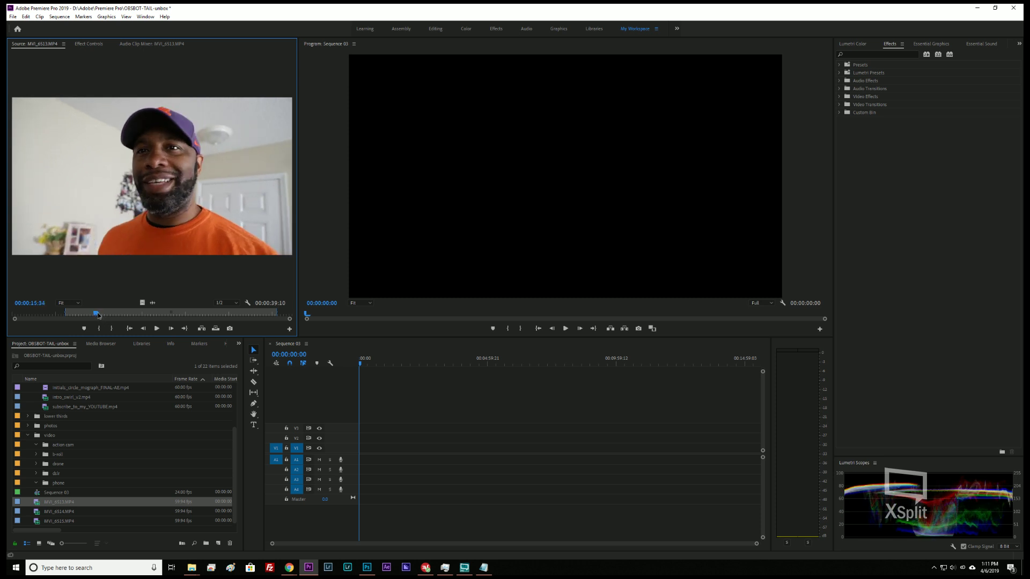
drag(98, 315, 94, 316)
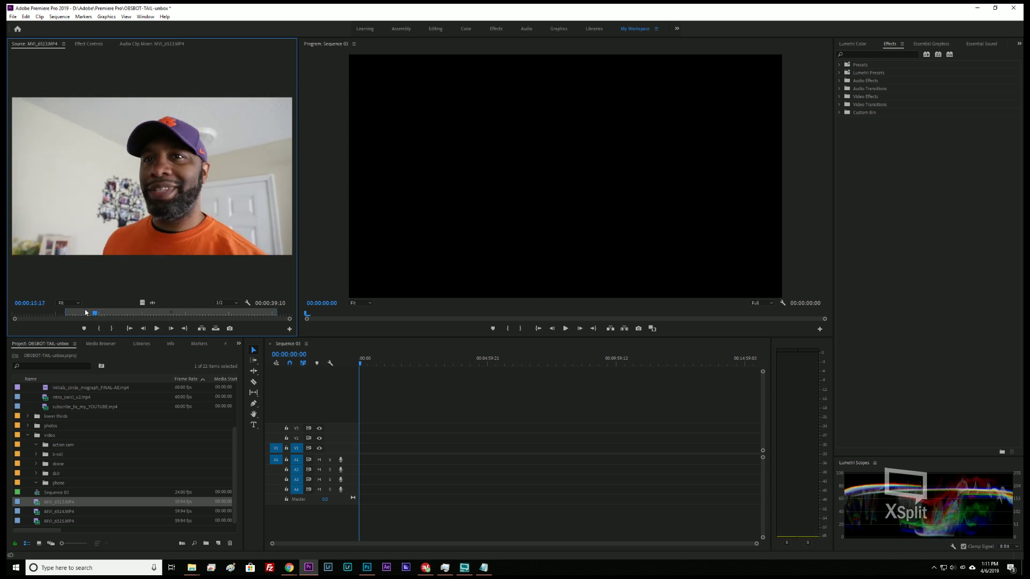
click(91, 313)
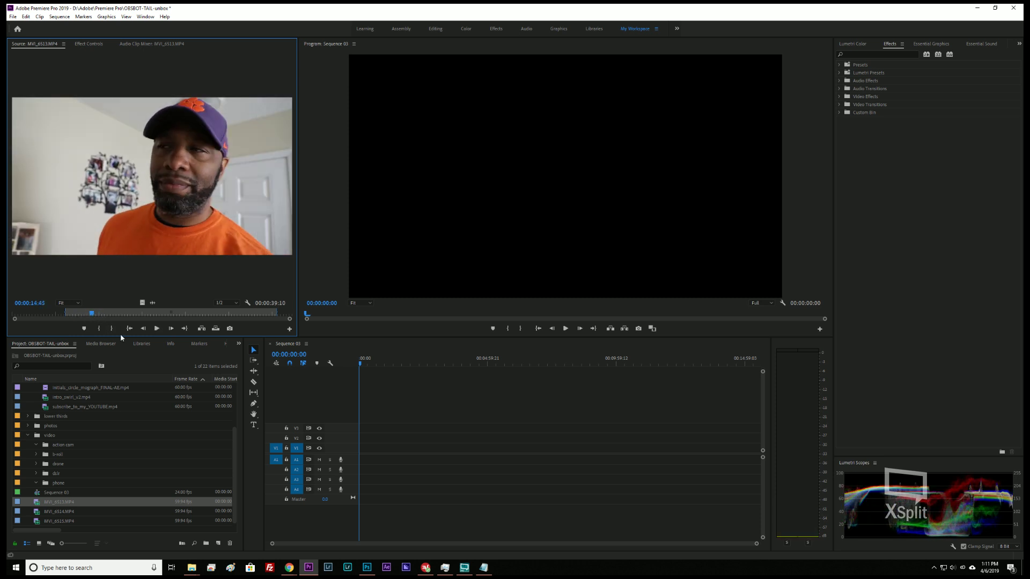
click(99, 328)
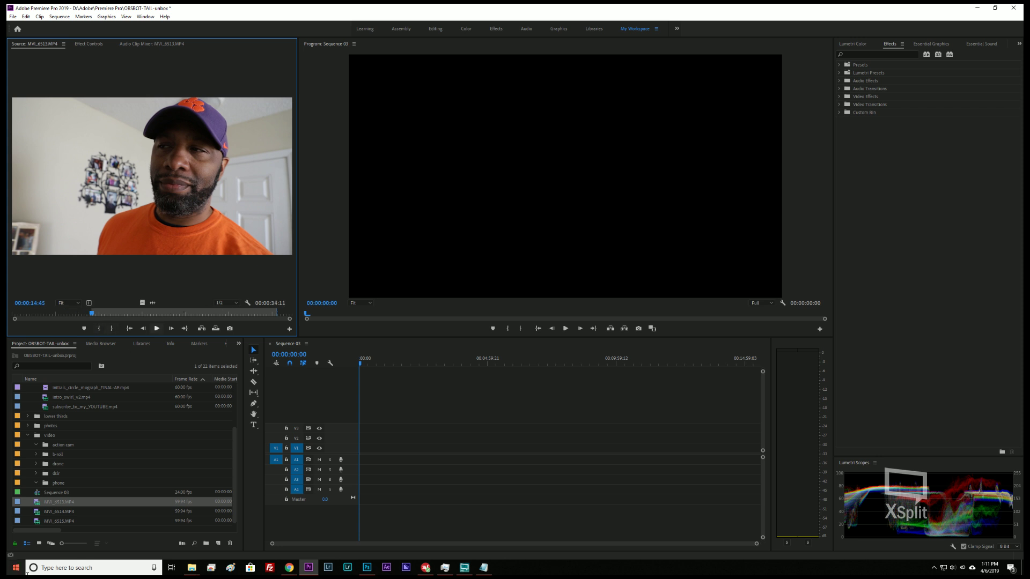
- Place the glitch initials intro clip at the start of tracks V1 and A1, keeping the existing sequence settings
click(66, 511)
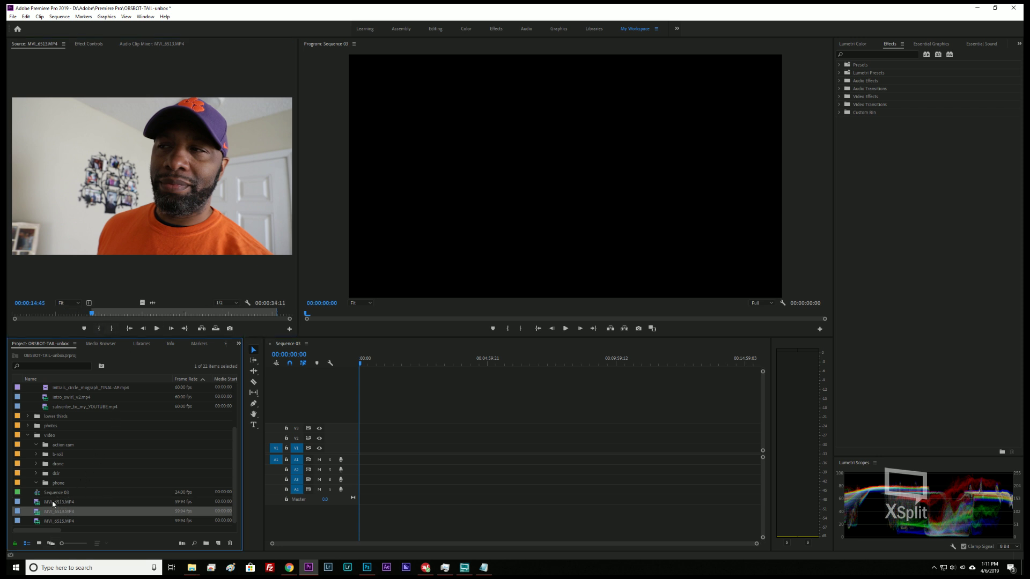
click(45, 504)
scroll(64, 472, up, 3)
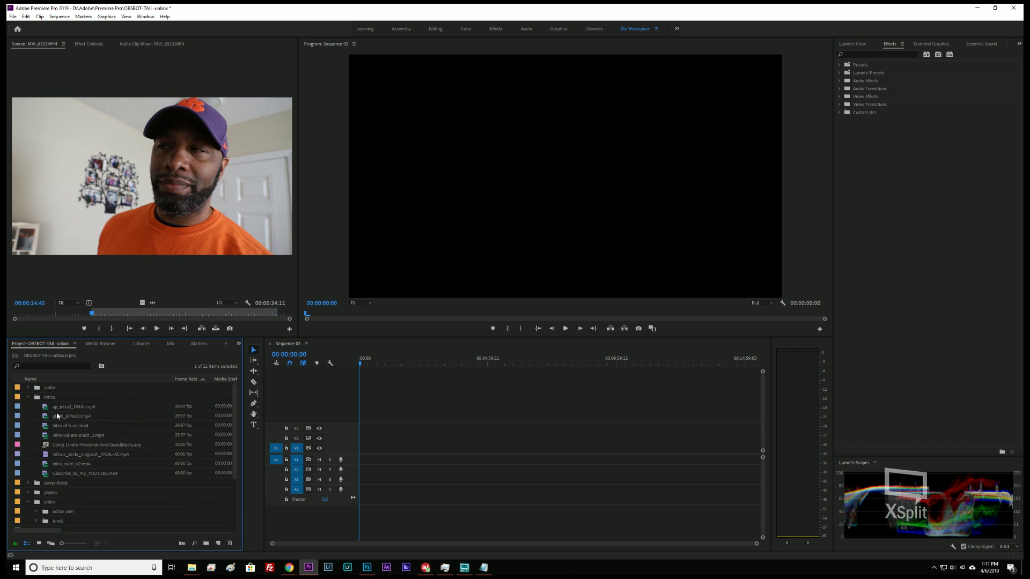
double_click(59, 407)
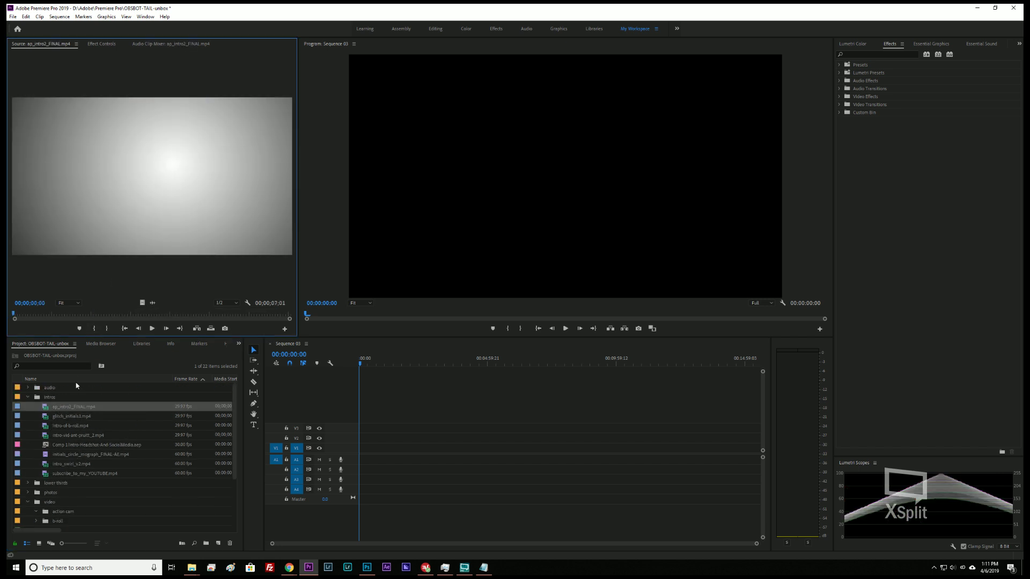
click(50, 419)
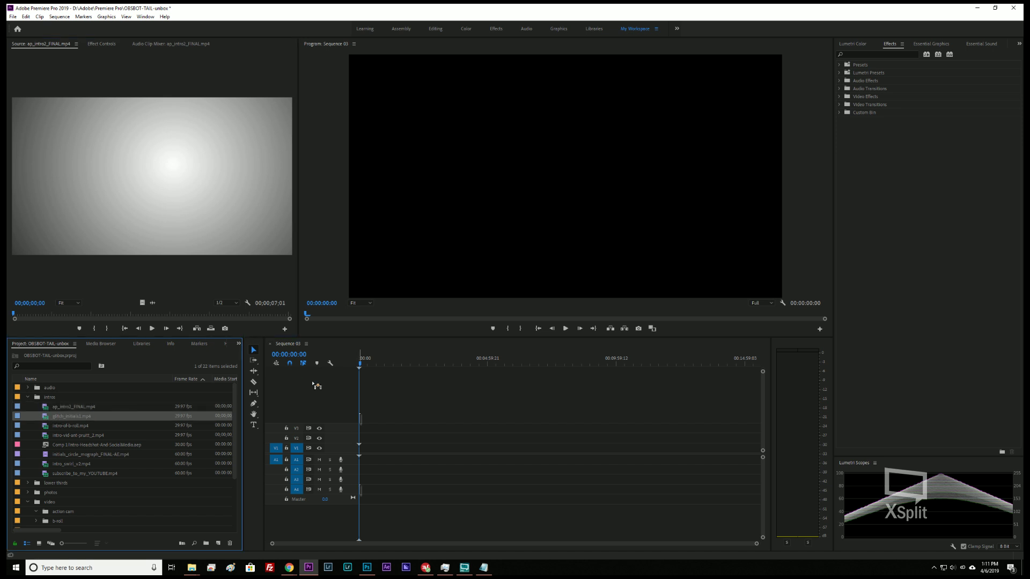
drag(317, 386, 356, 453)
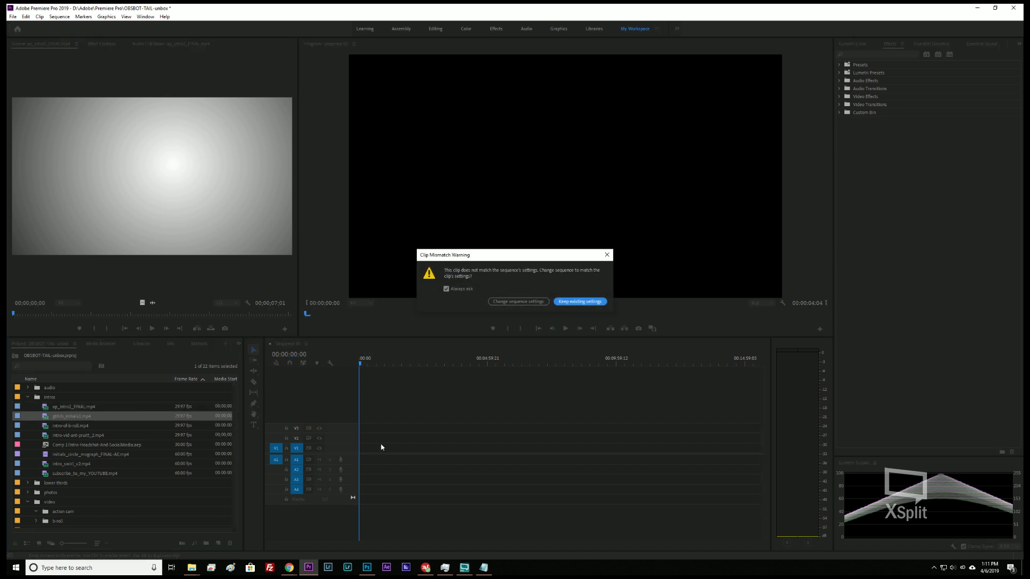
click(582, 302)
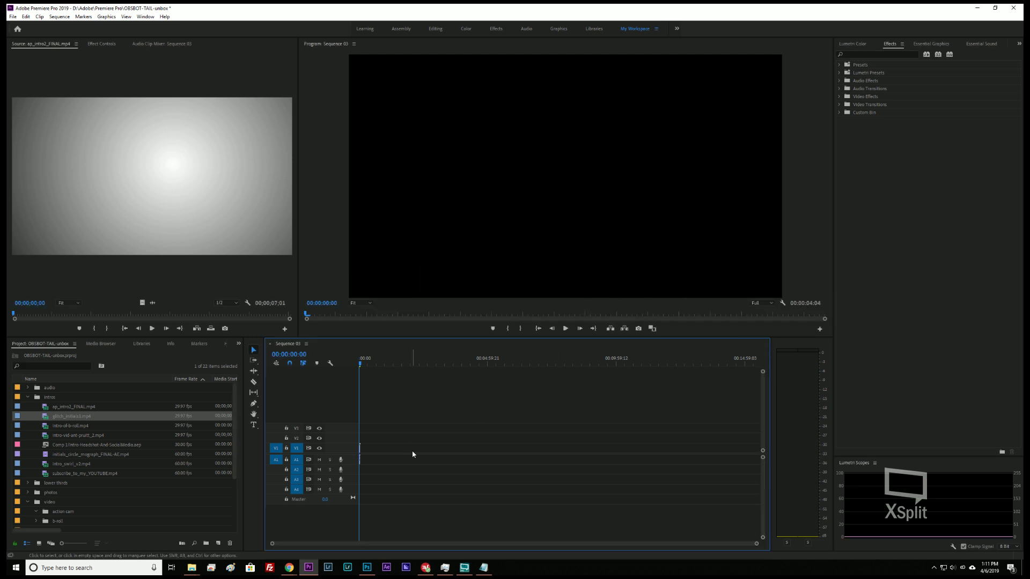
- Lower the audio gain of the intro clip in the sequence and check its level by playing it before and after
scroll(413, 454, up, 6)
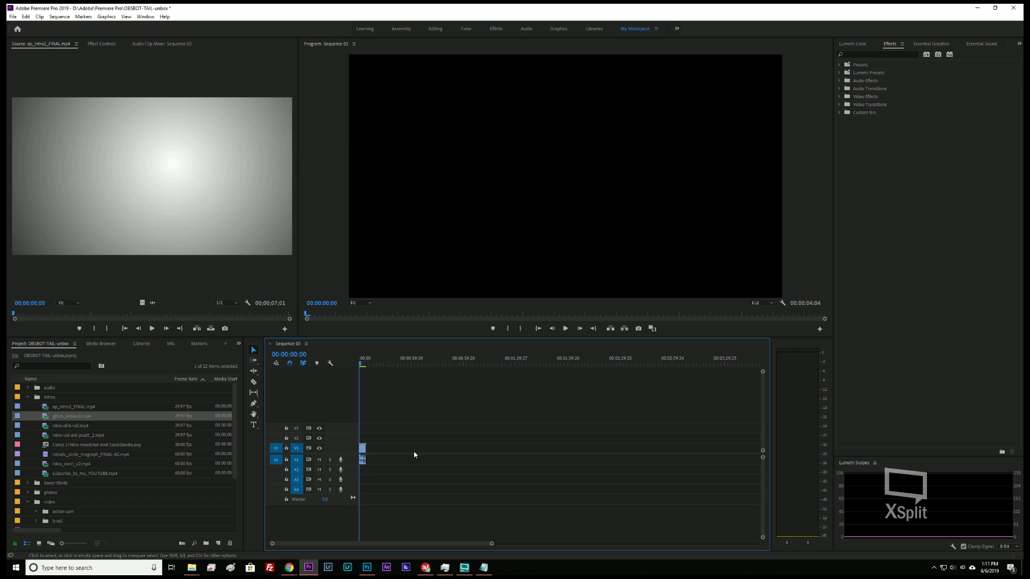
key(space)
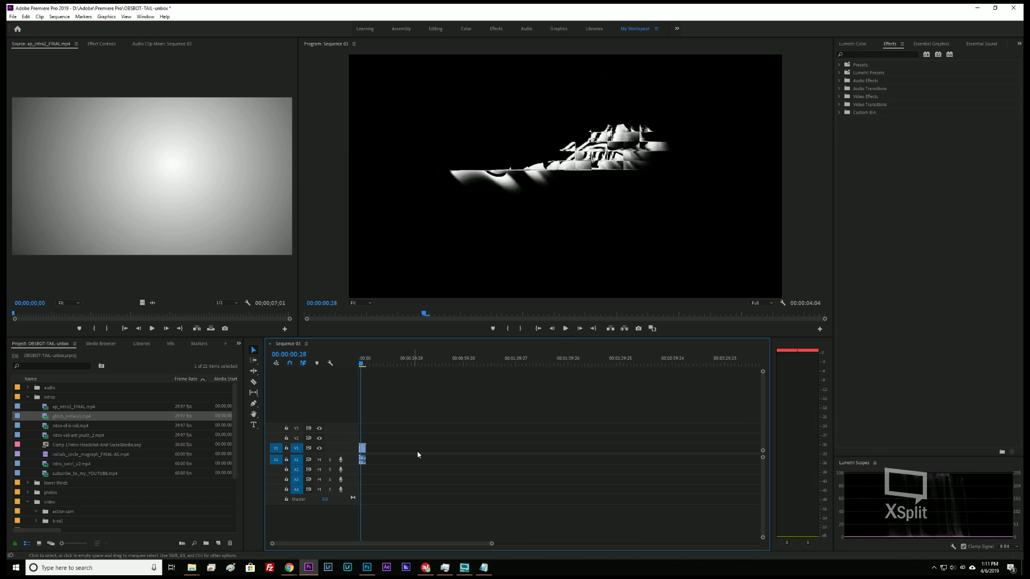
click(363, 459)
key(g)
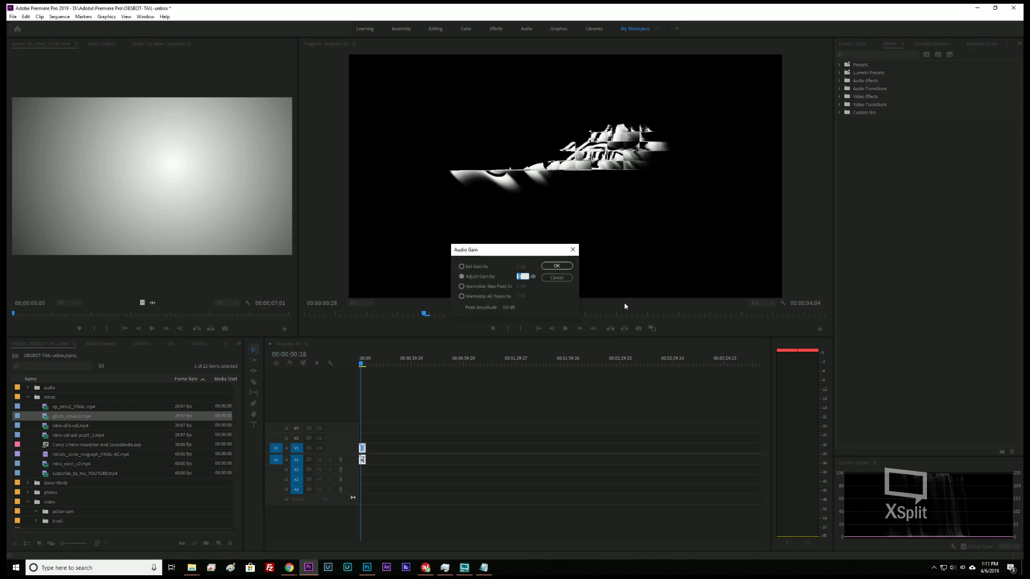
key(Return)
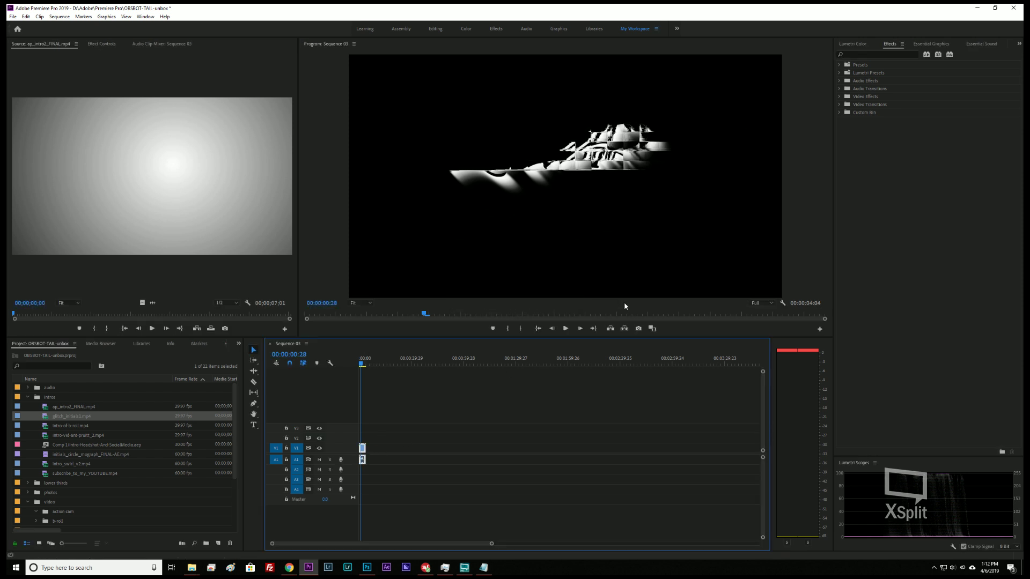
key(space)
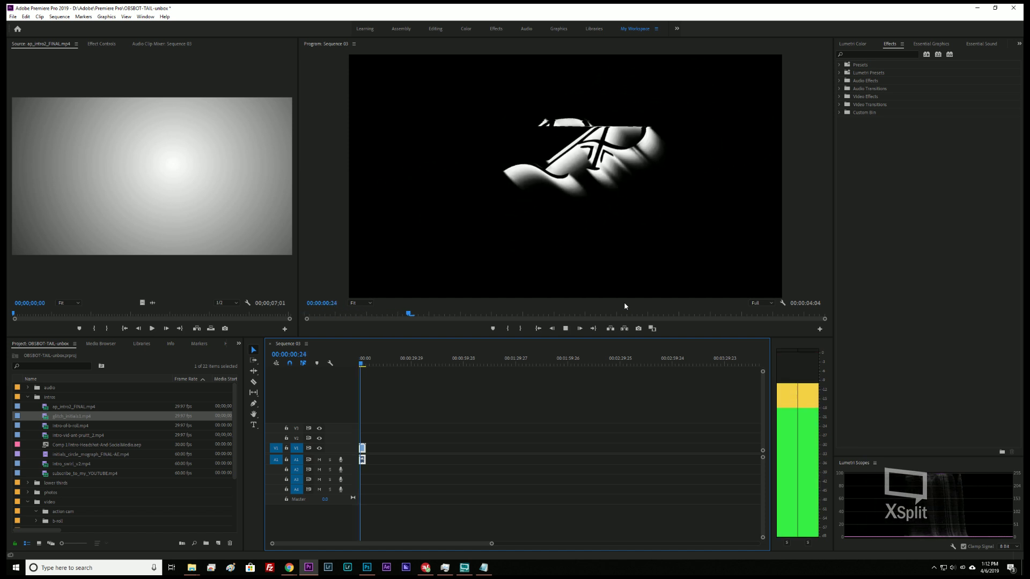
key(space)
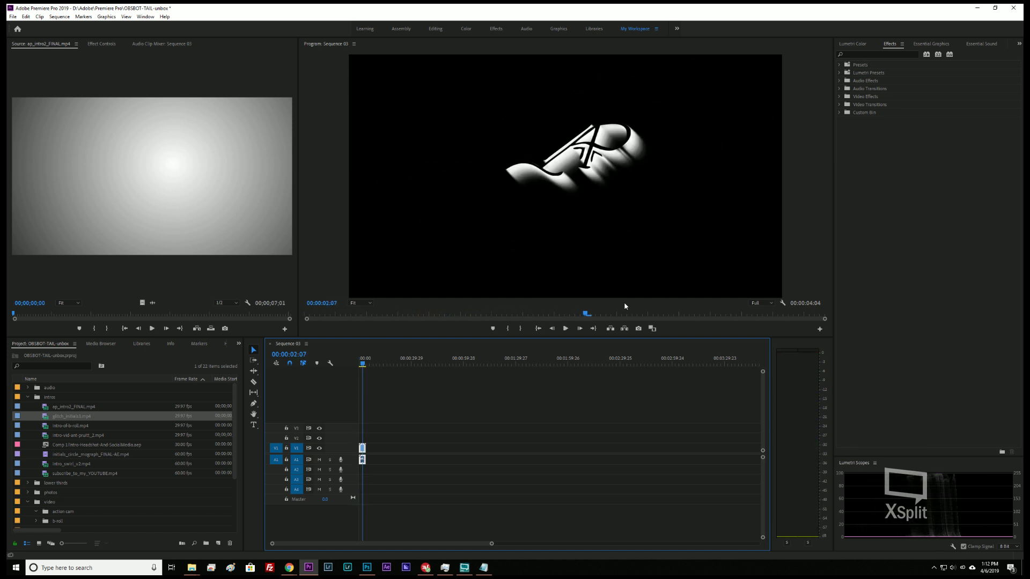
key(f)
key(g)
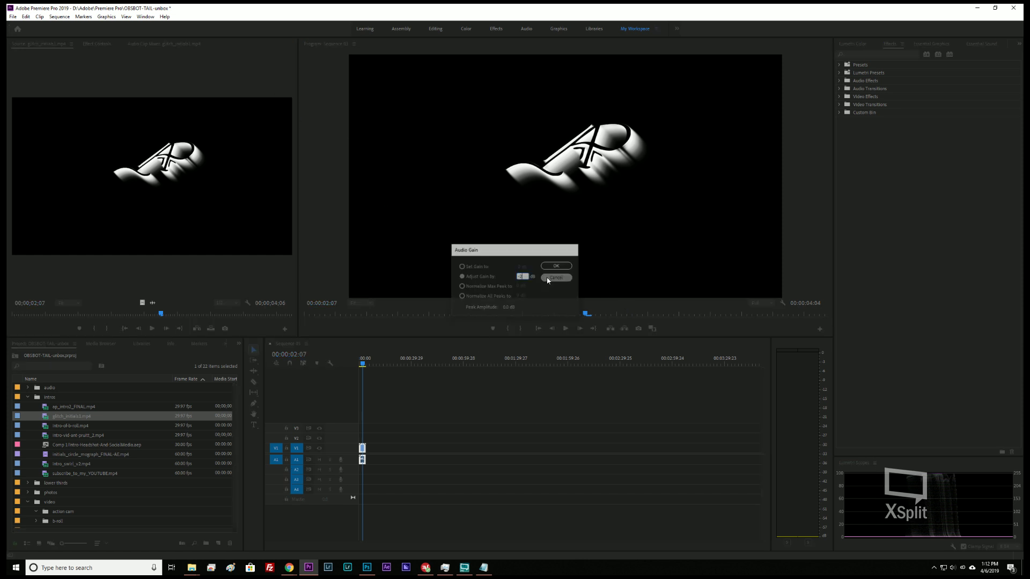
click(556, 277)
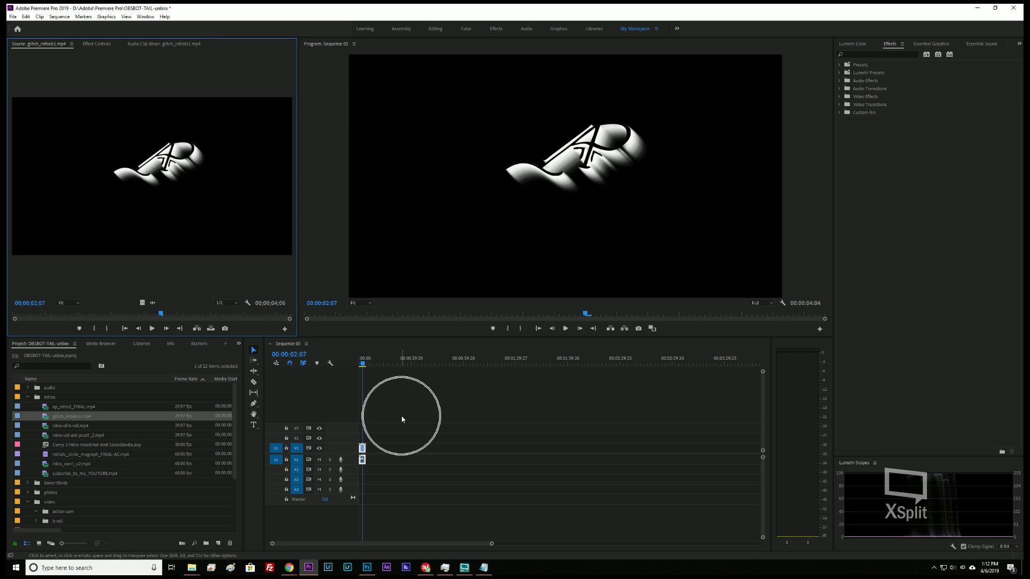
- Reduce the intro clip's audio gain further and play the sequence from its start to check the level
click(376, 441)
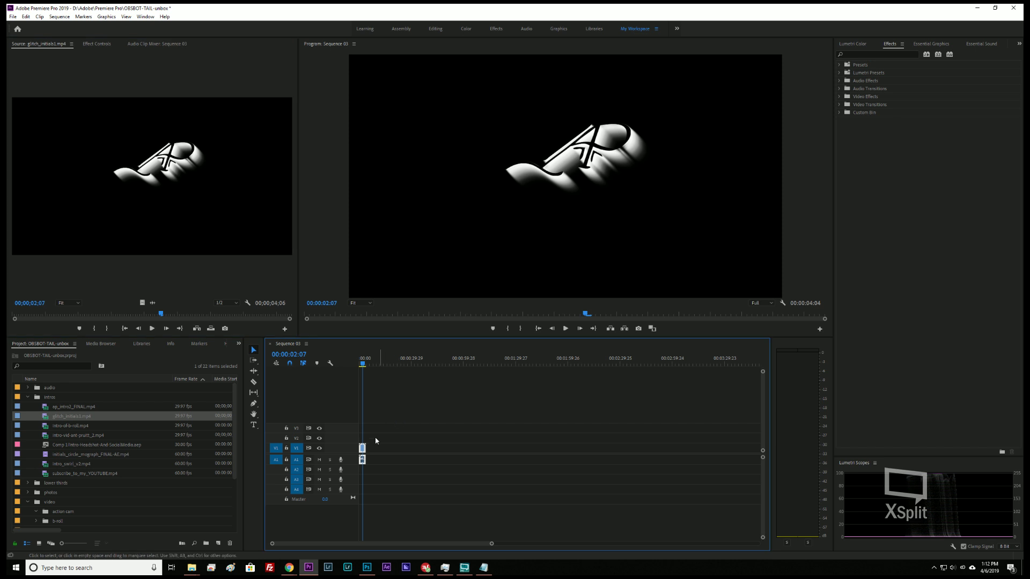
key(g)
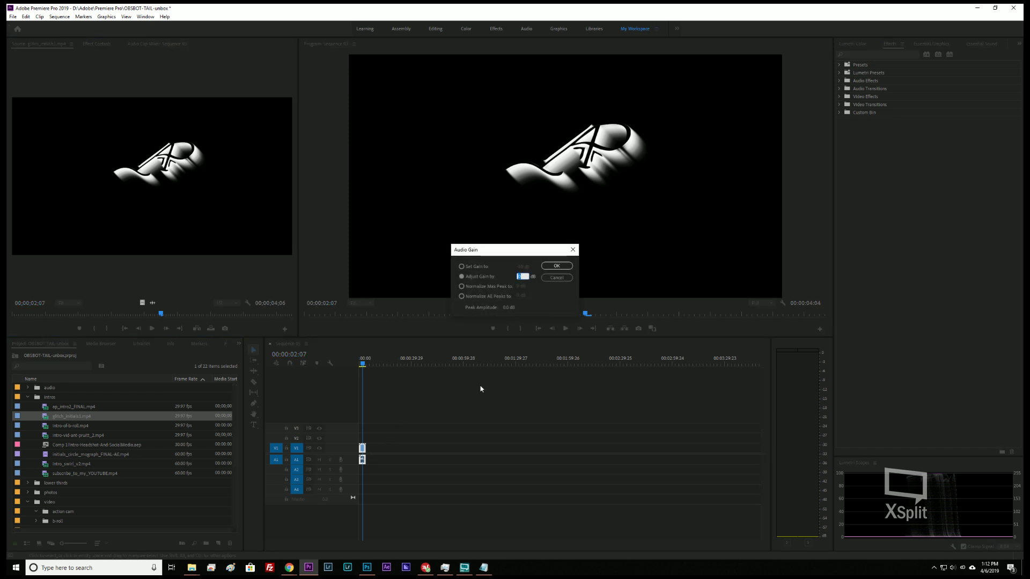
key(Return)
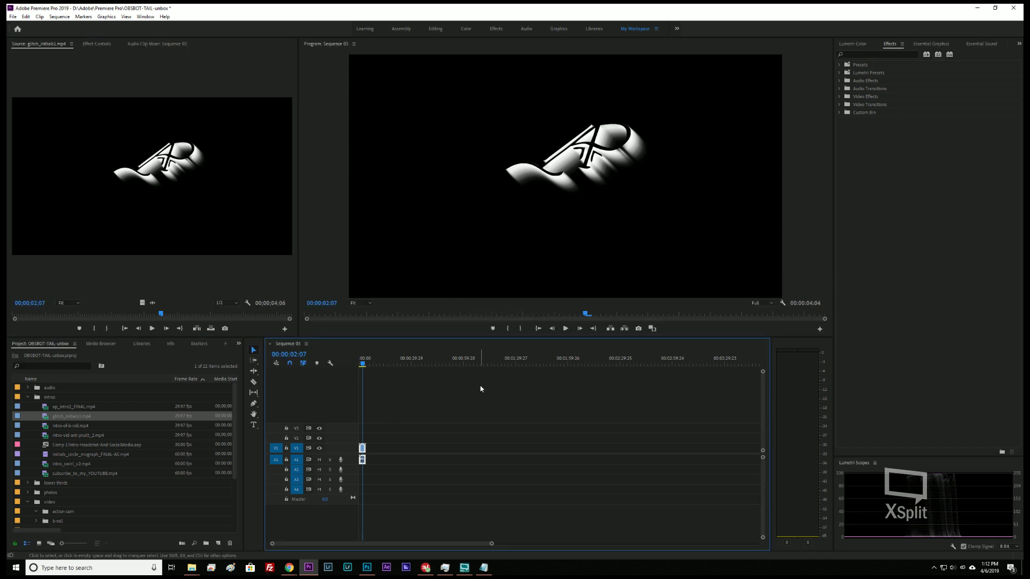
key(Home)
key(space)
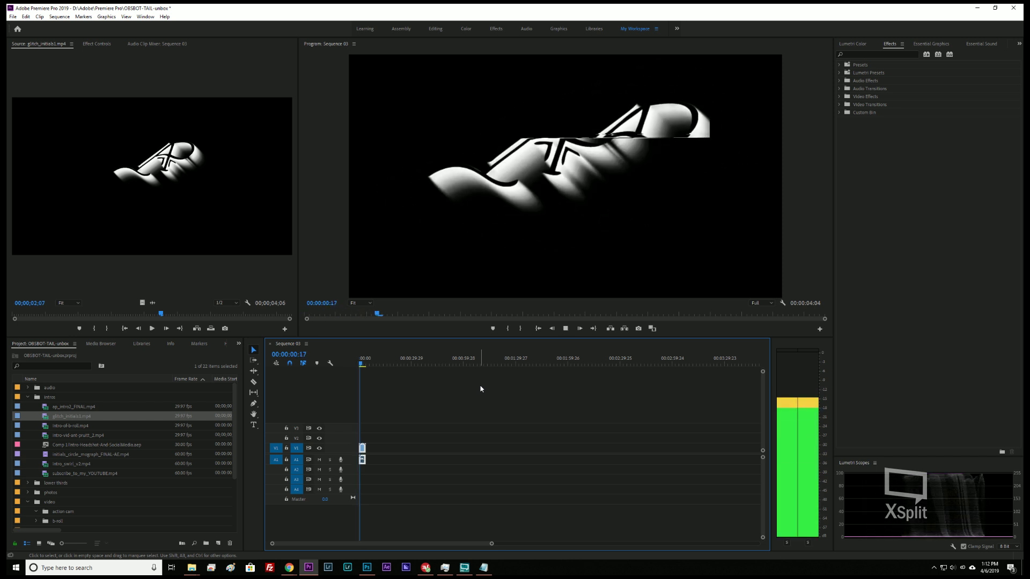
key(space)
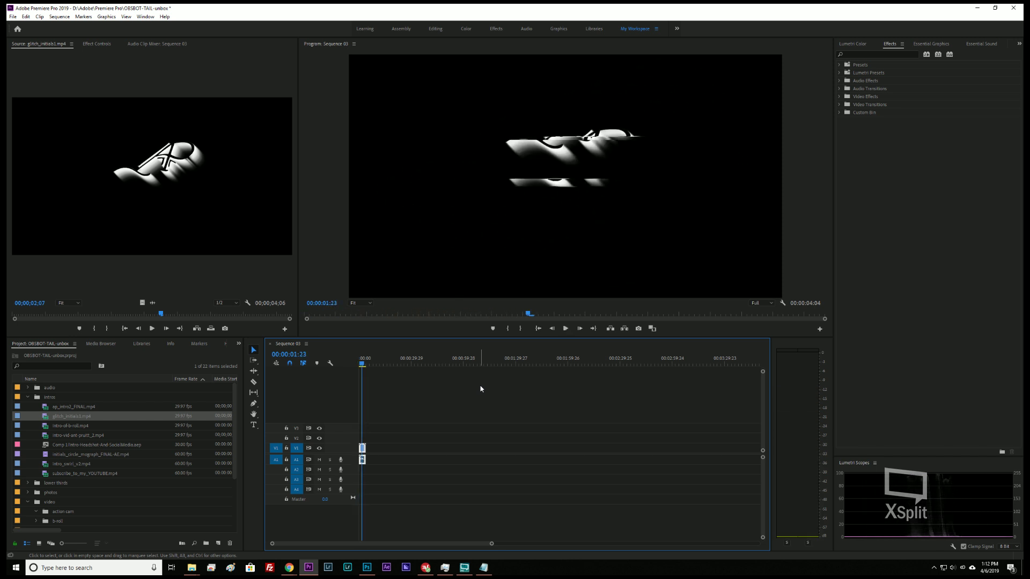
- Reduce the intro clip's audio gain a third time and play the intro through to its end
key(g)
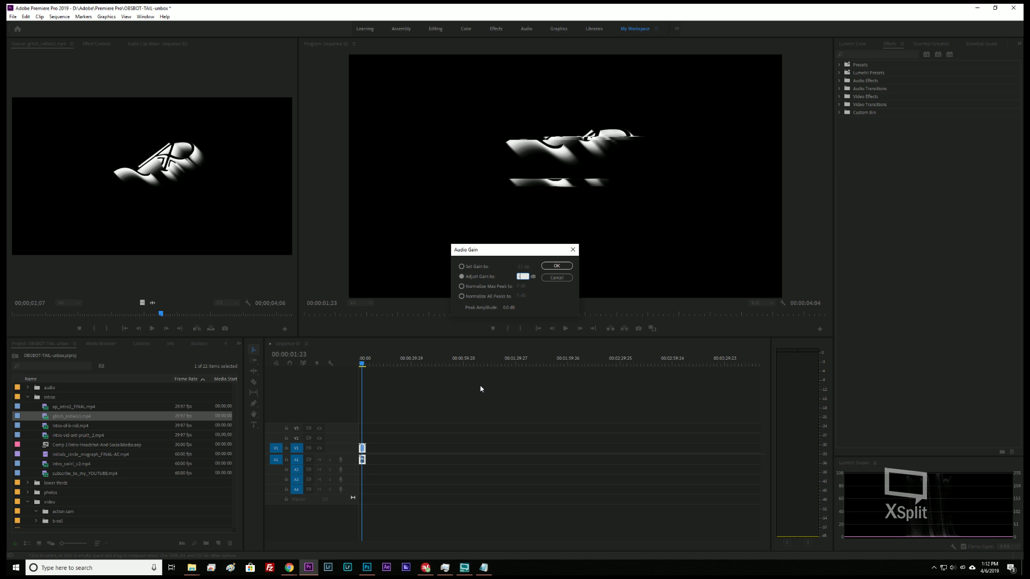
key(Return)
key(Home)
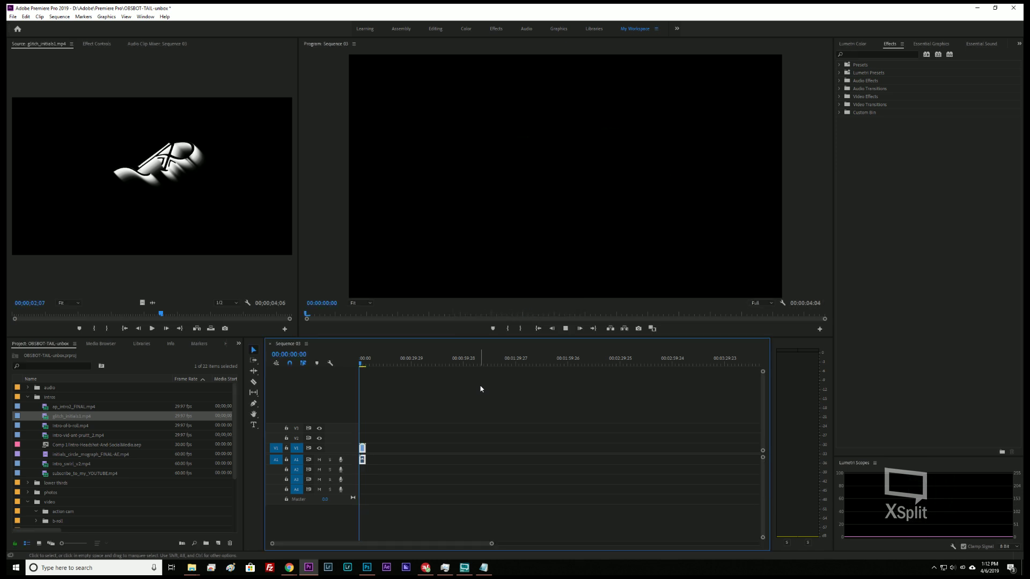
key(space)
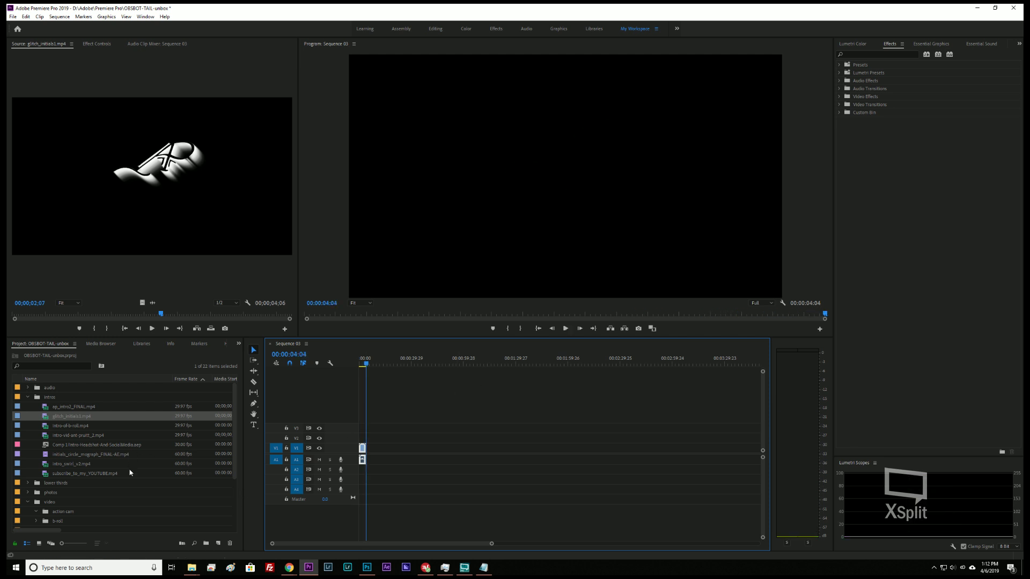
- Add the trimmed MVI_6513.MP4 directly after the intro on V1 and A1, and play it to check its audio level
scroll(82, 453, down, 3)
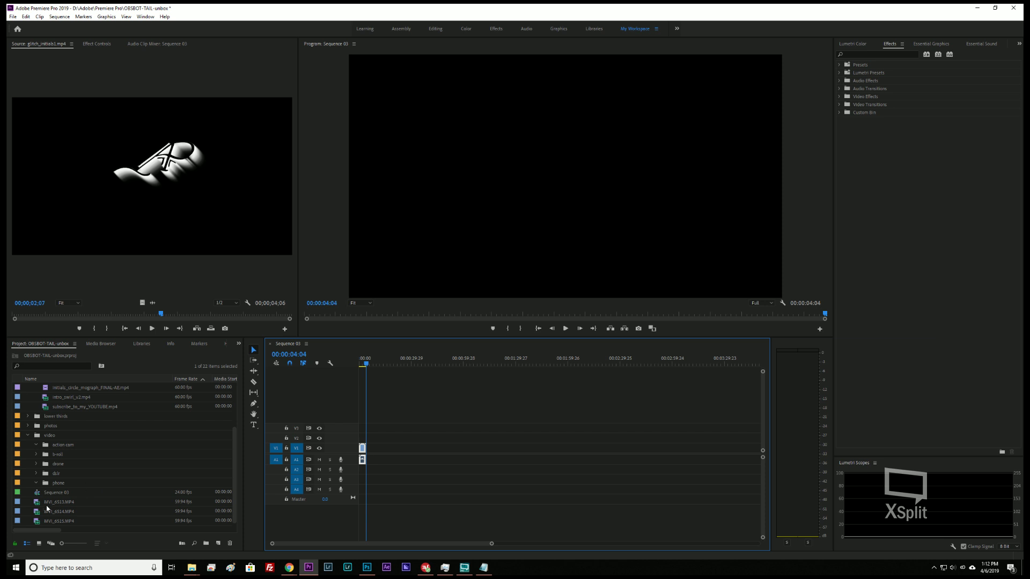
click(37, 504)
drag(277, 442, 371, 460)
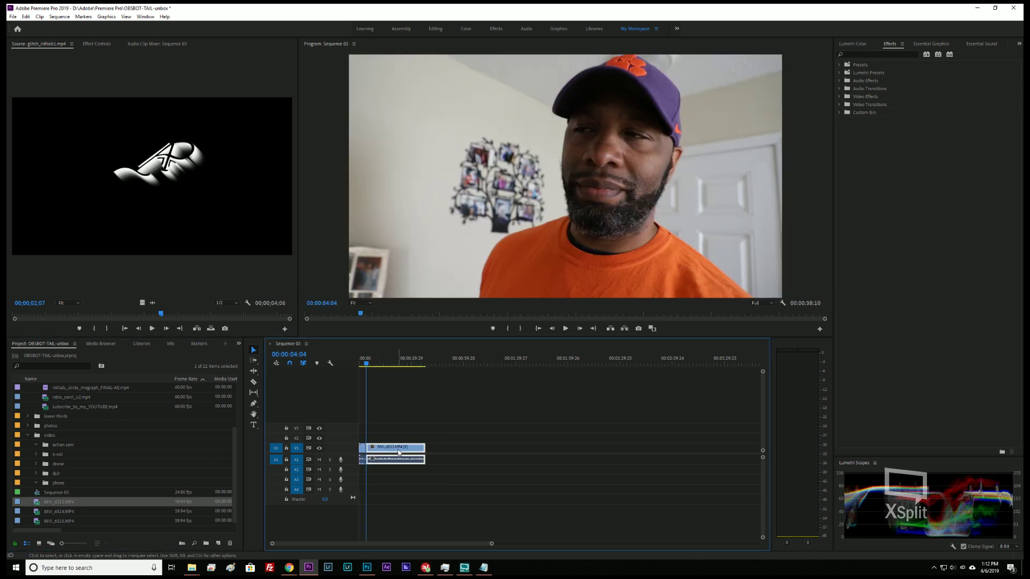
key(space)
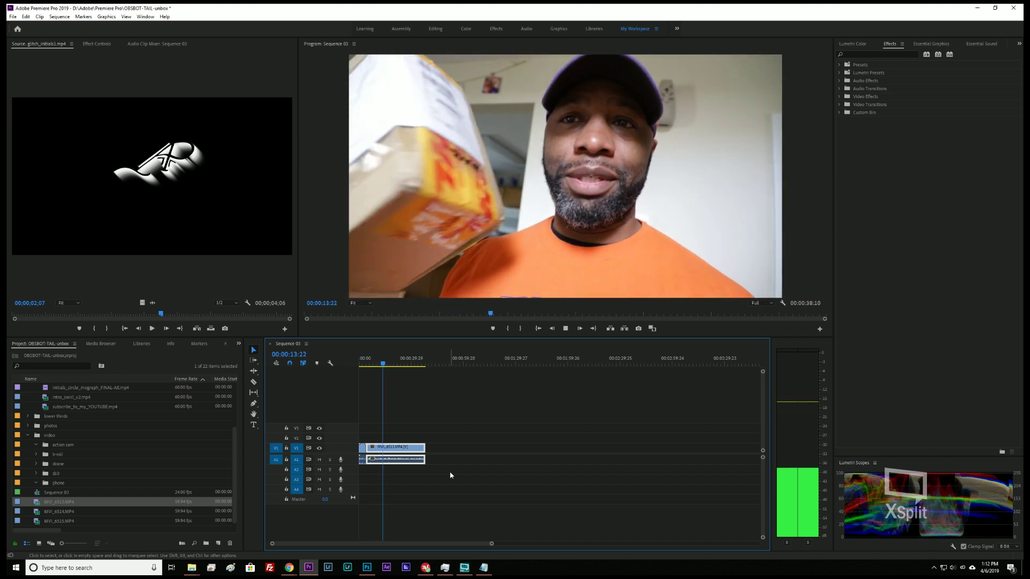
key(space)
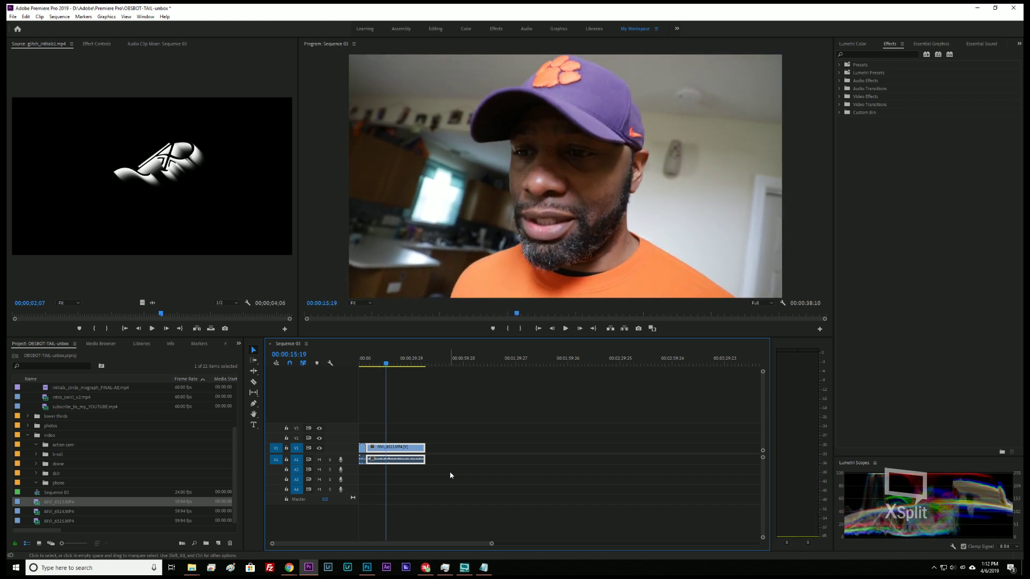
- Raise the audio gain of the MVI_6513.MP4 clip in the sequence and resume playback to check it
key(g)
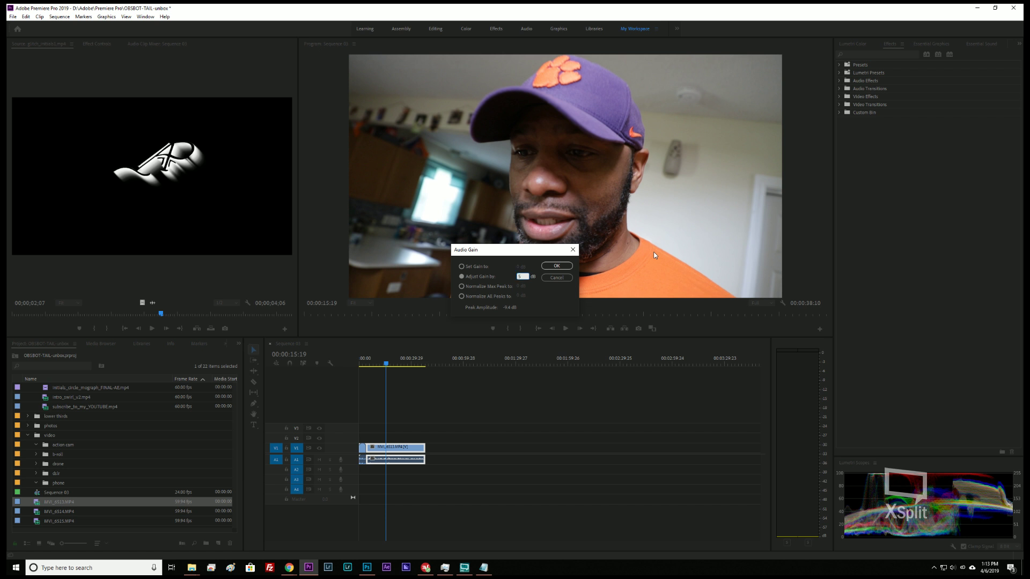
key(Return)
key(space)
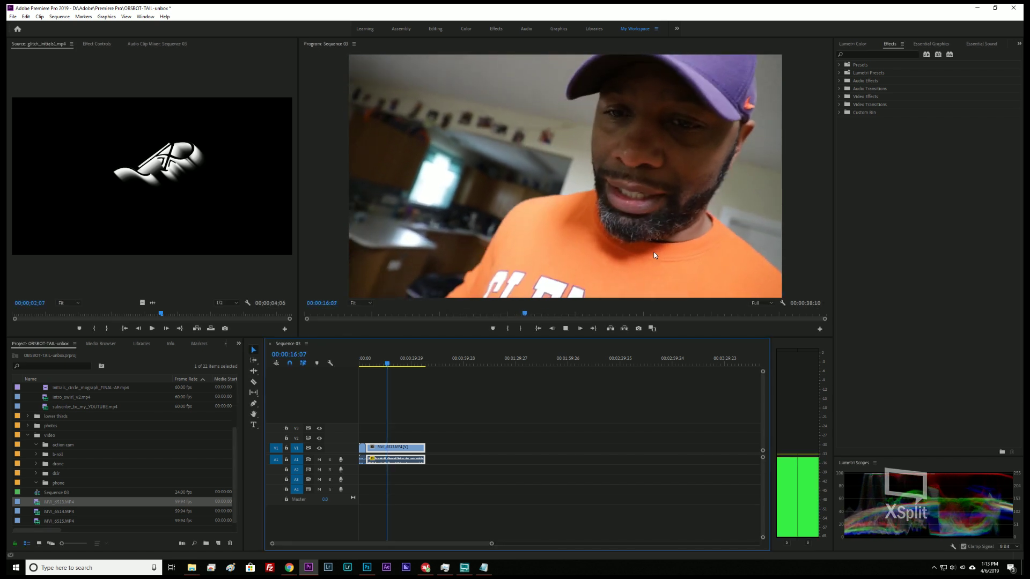
- Adjust the audio gain of the MVI_6513.MP4 clip again and replay it from near its beginning to check the level
key(space)
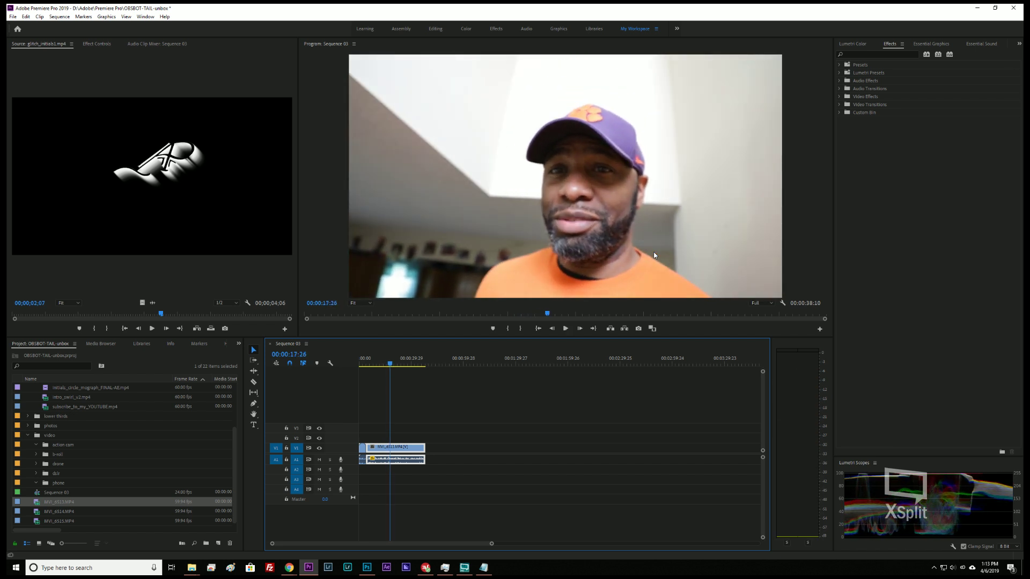
key(g)
key(Return)
key(space)
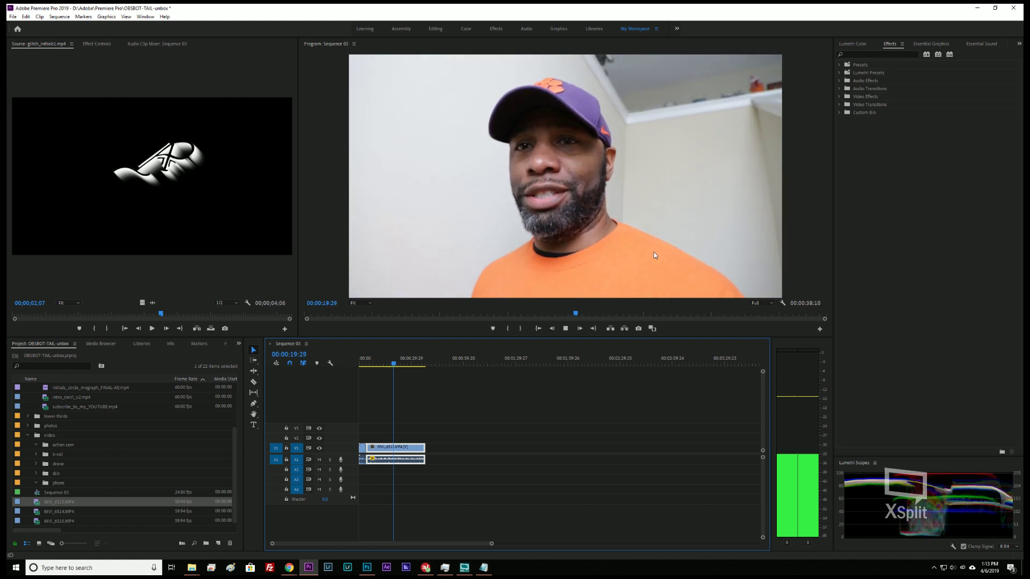
key(j)
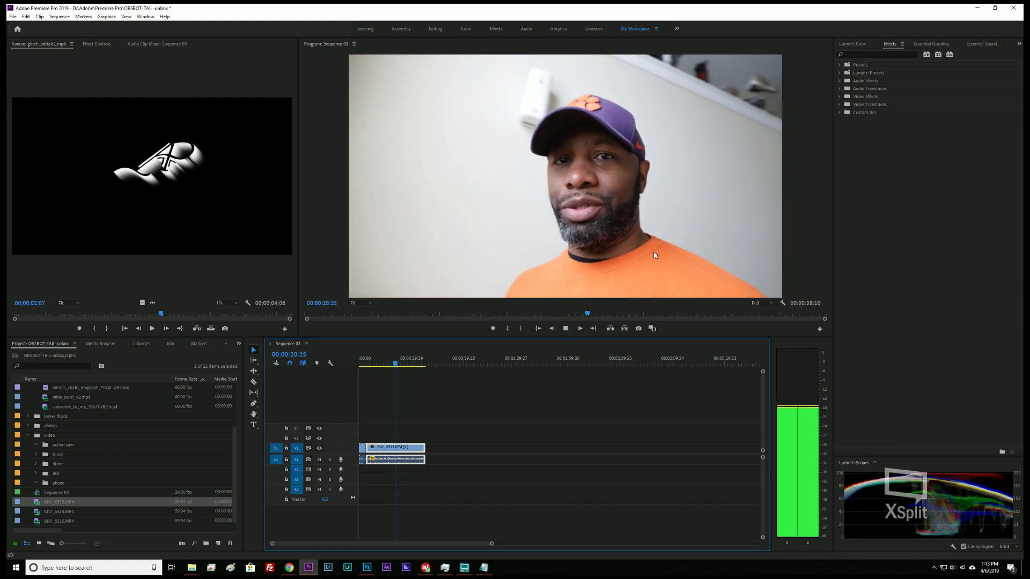
key(j)
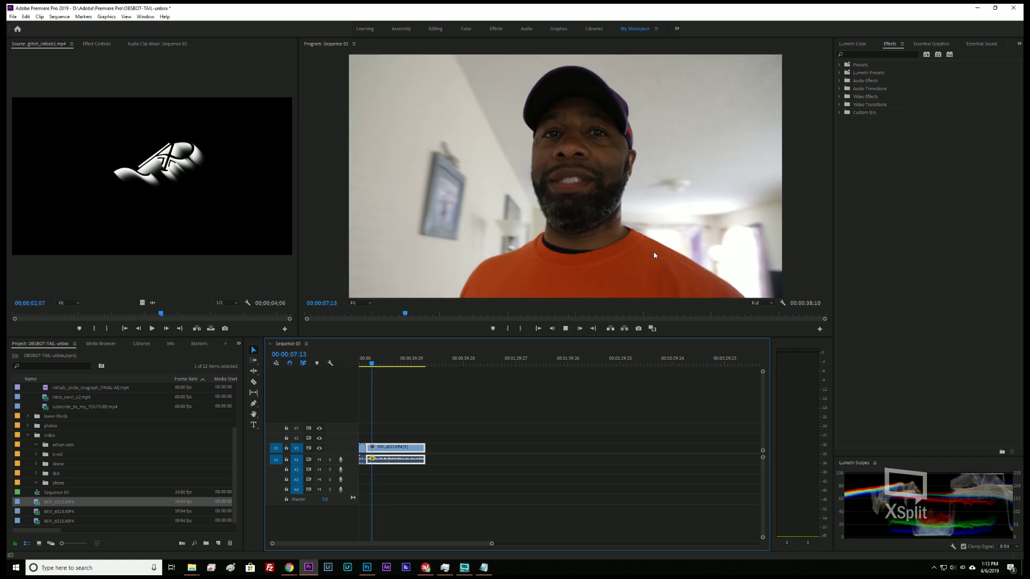
key(l)
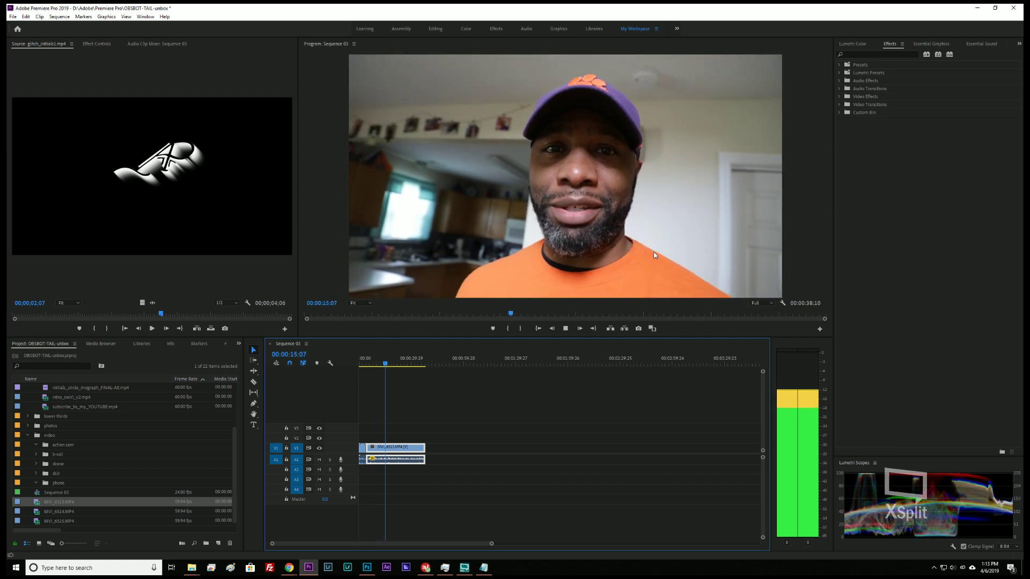
key(k)
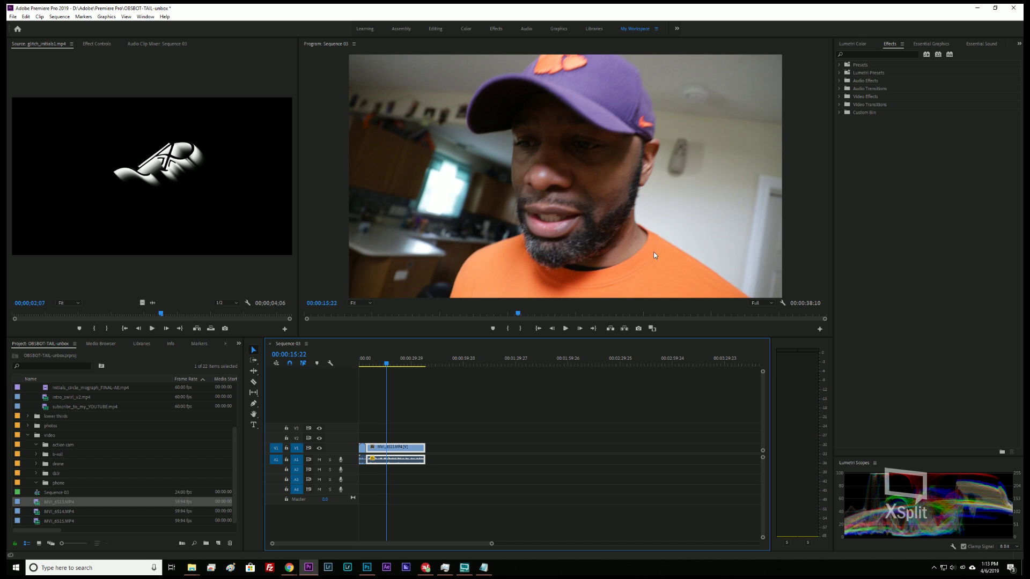
- Fine-tune the audio gain of the MVI_6513.MP4 clip once more and play through it to about 00:00:29:12, checking the level
key(g)
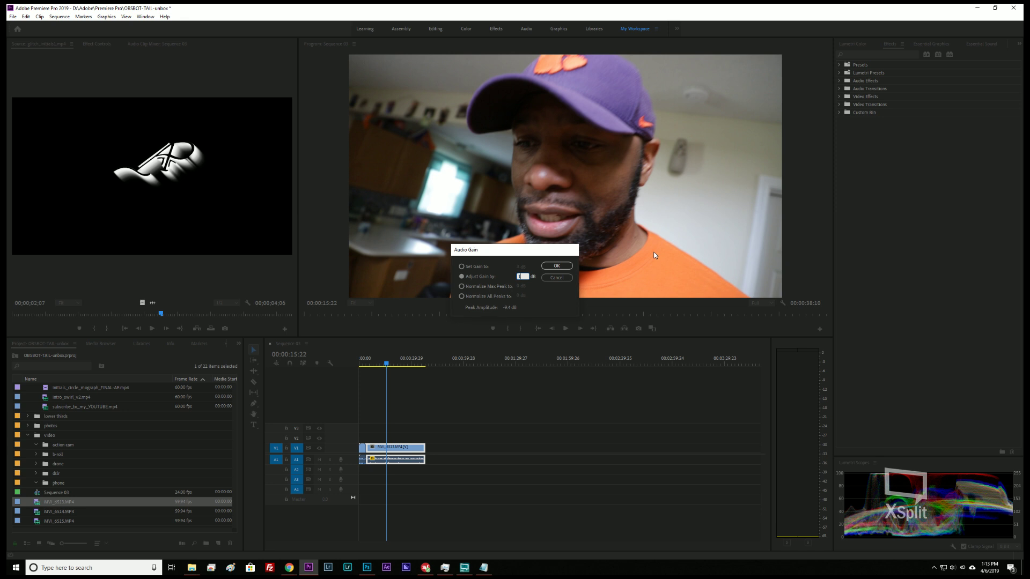
key(Return)
key(space)
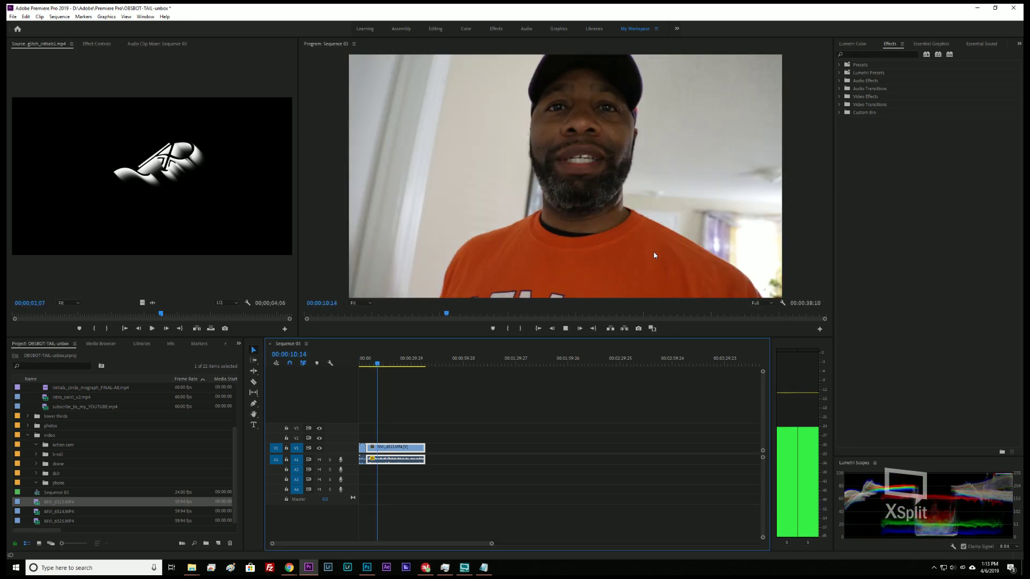
key(space)
key(space)
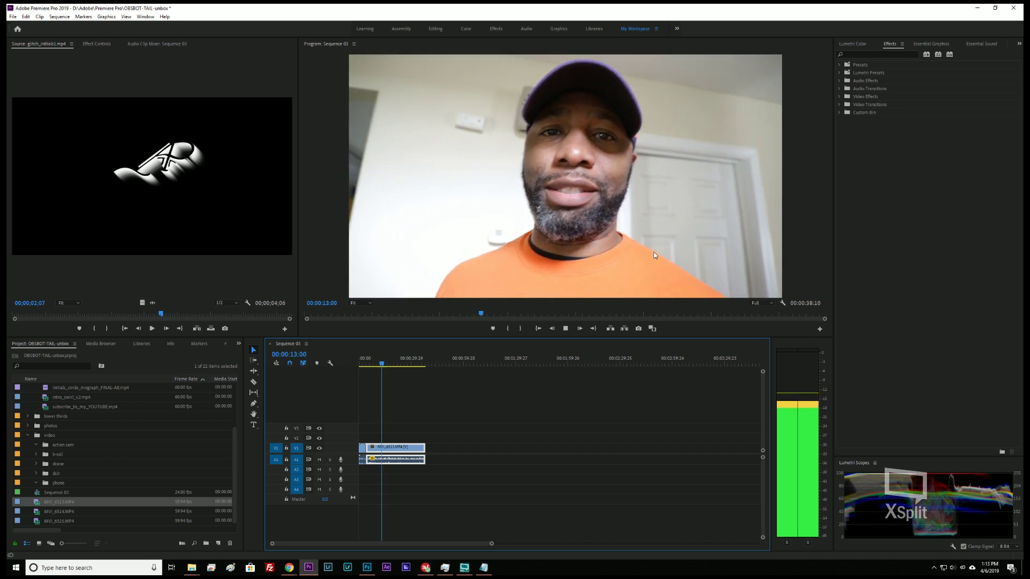
key(space)
key(space)
key(space)
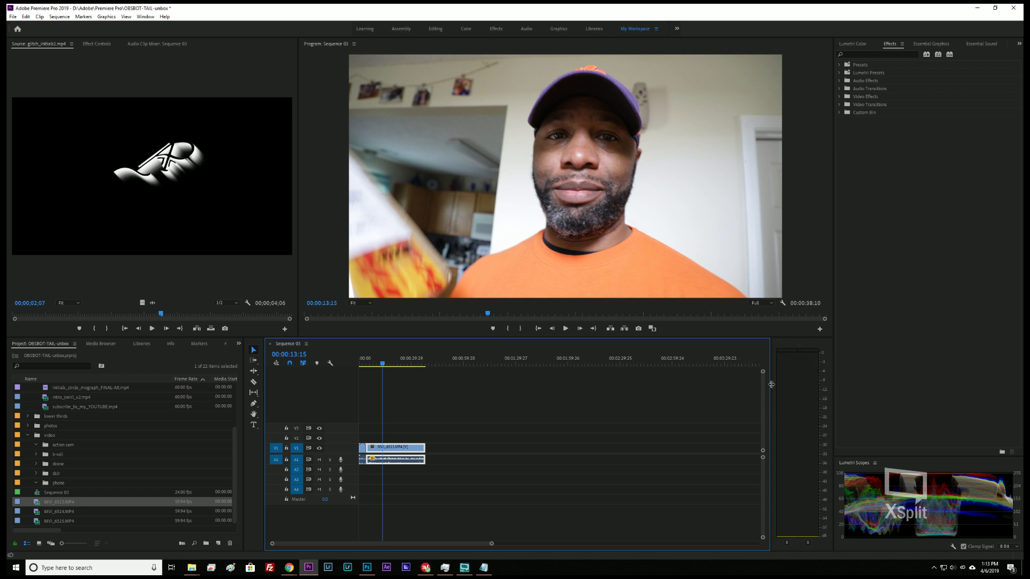
key(space)
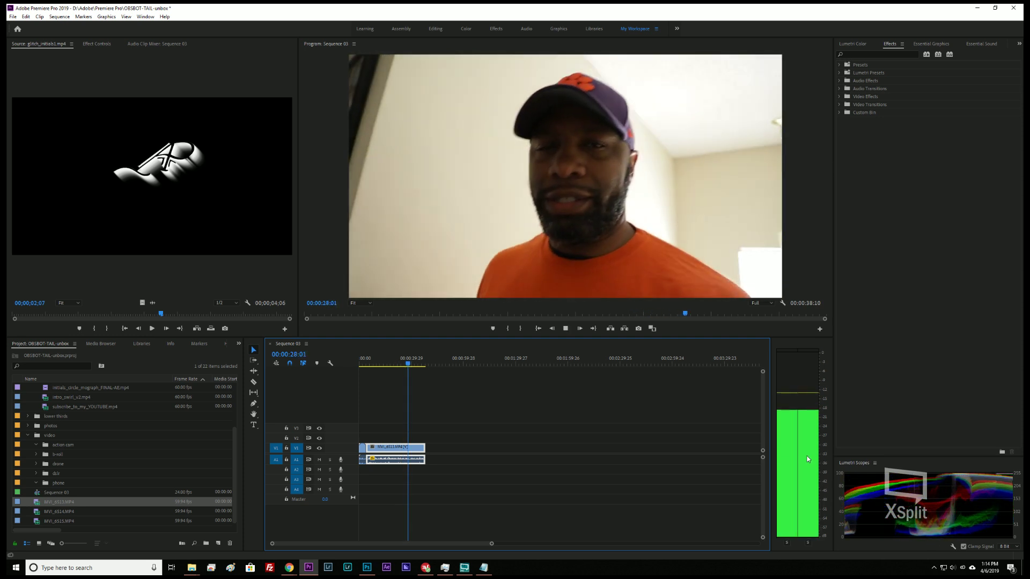
key(space)
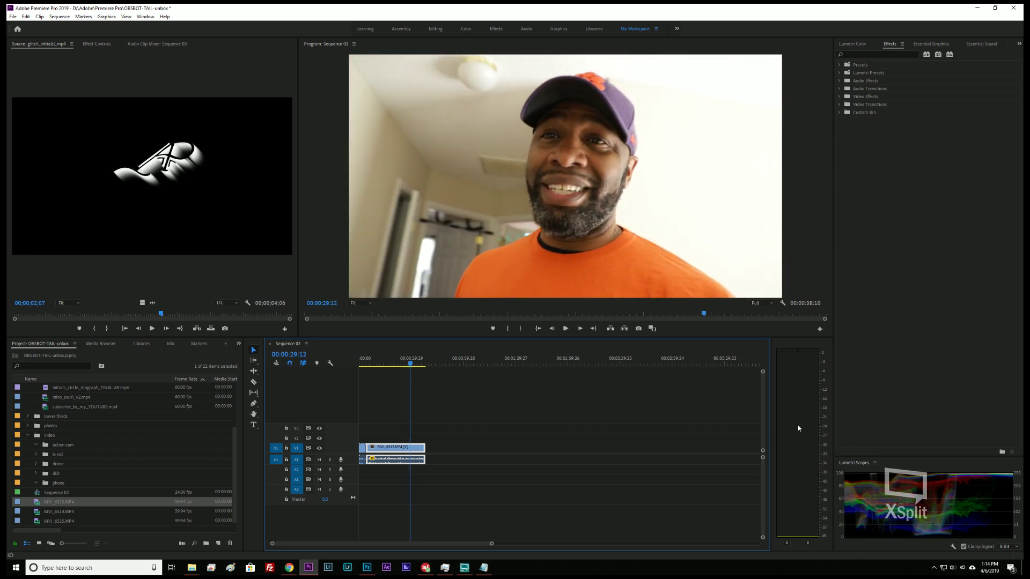
- Play back through the sequence again, including the start of the intro, to compare the audio levels of both clips
key(j)
key(j)
key(j)
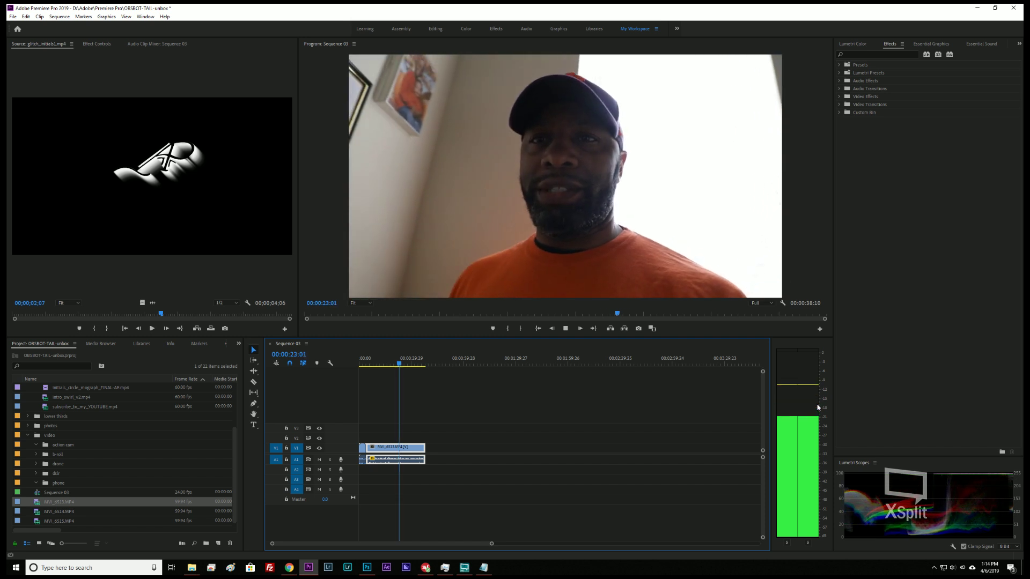
key(l)
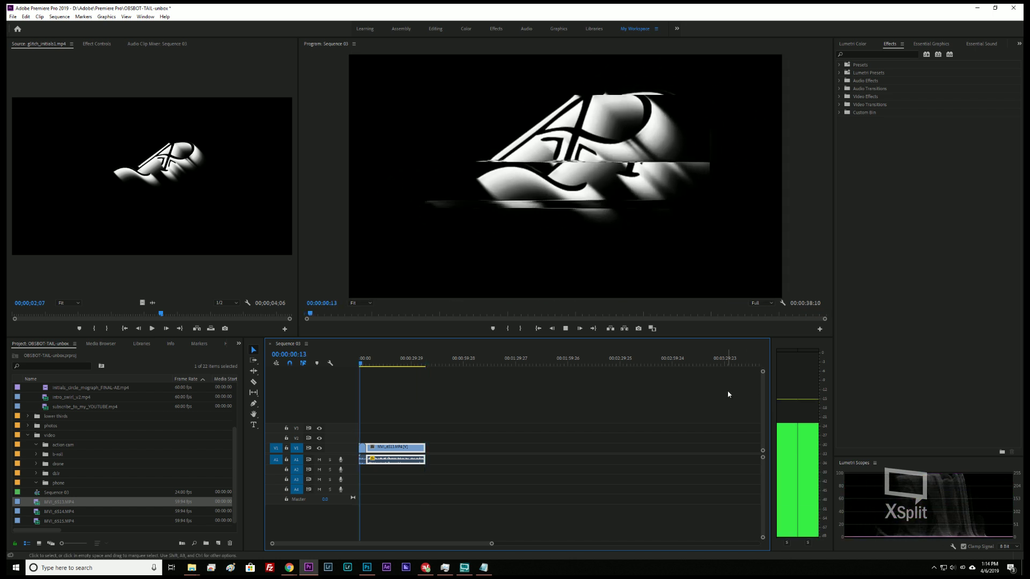
key(space)
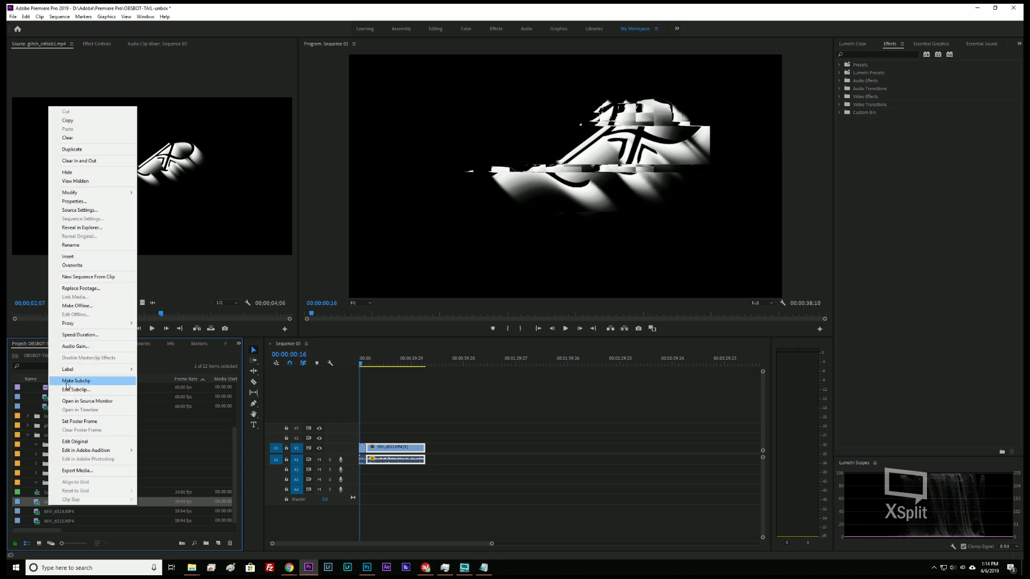
- Give MVI_6513.MP4 in the project the Rose label colour
mouse_move(108, 369)
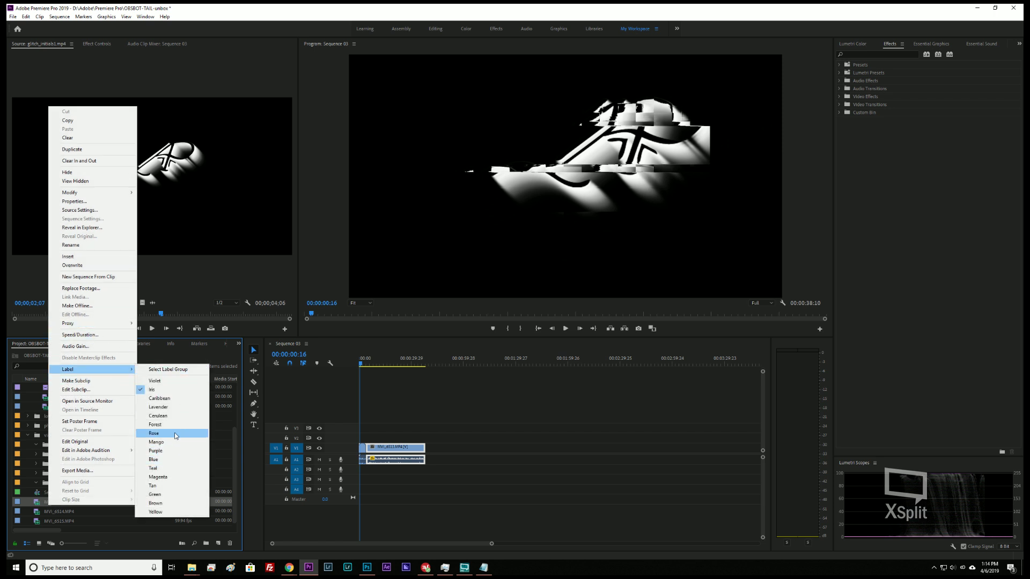
click(179, 433)
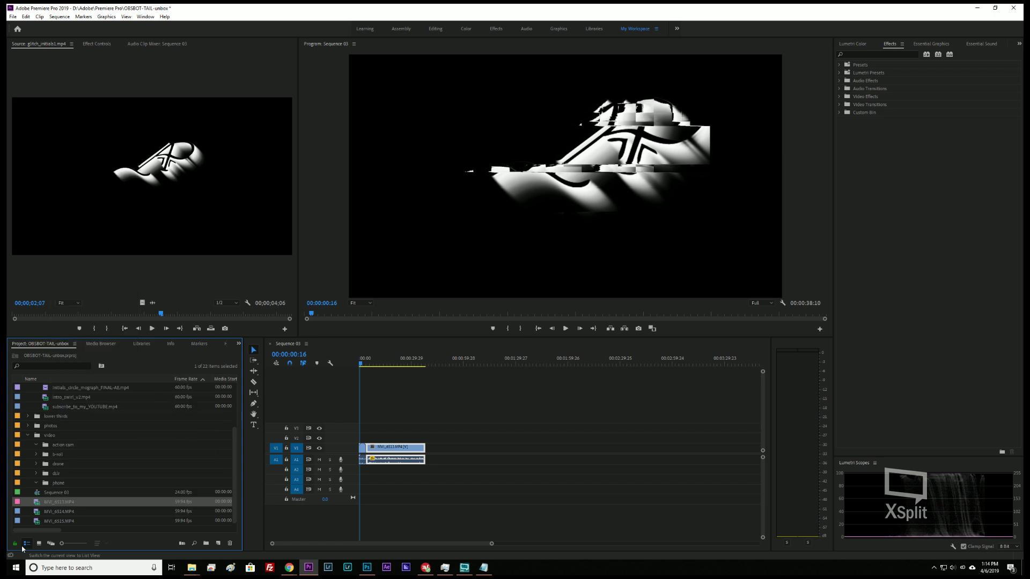
- Open MVI_6514.MP4 as the source clip, preview its beginning and set its In point at 00:00:01:07
double_click(37, 520)
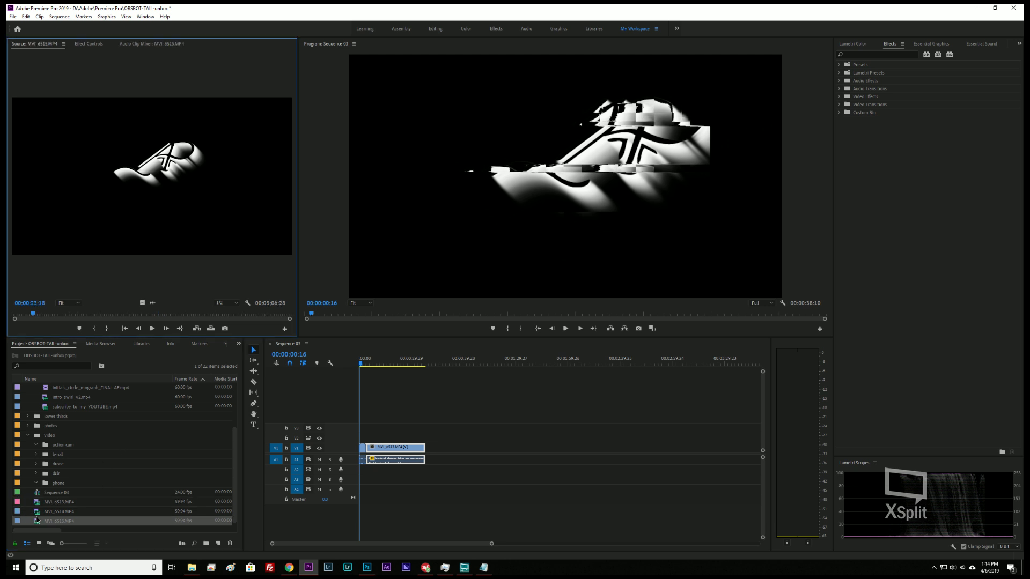
double_click(38, 513)
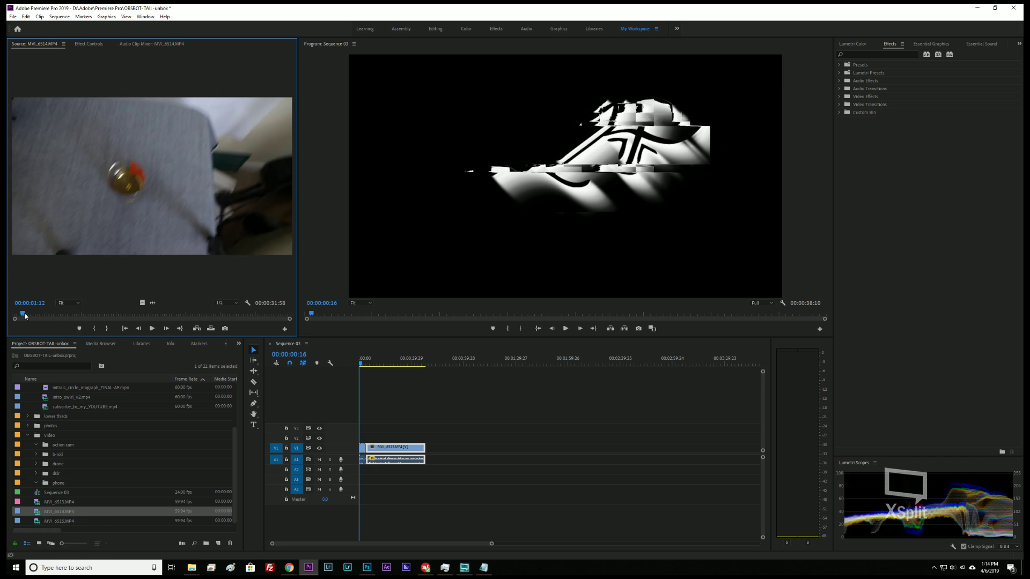
drag(24, 316, 16, 316)
click(153, 328)
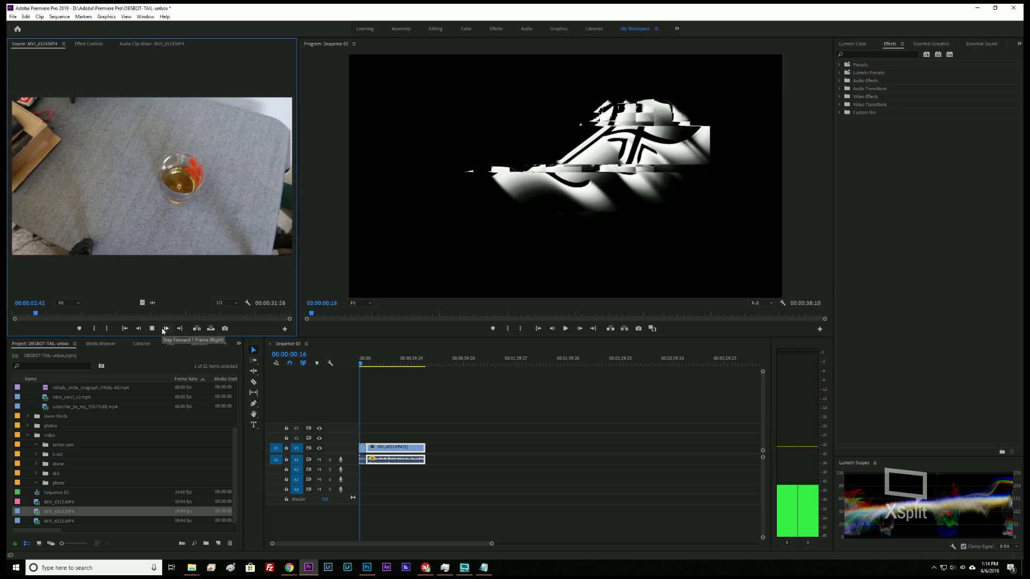
click(24, 317)
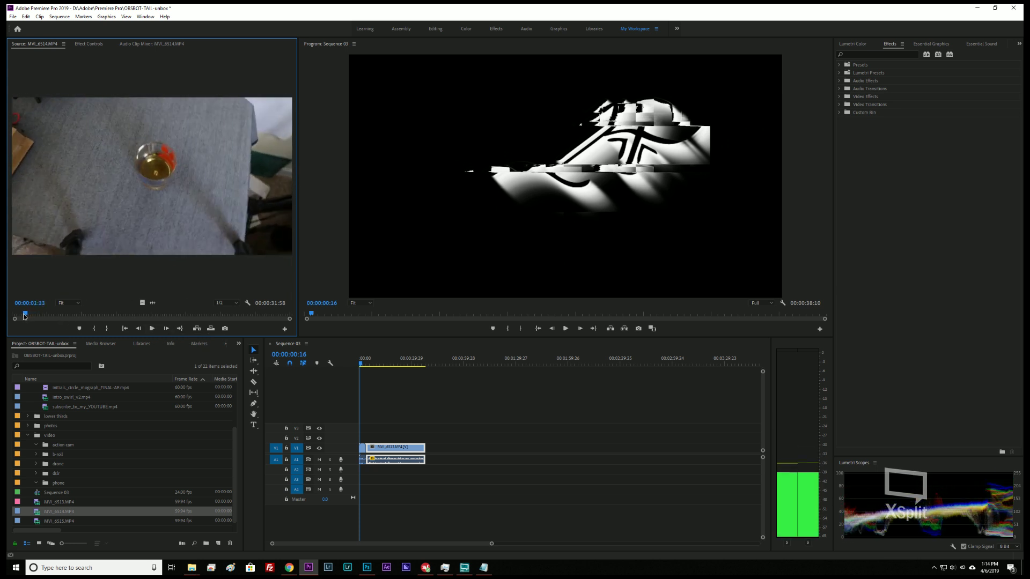
drag(24, 317, 33, 318)
click(96, 329)
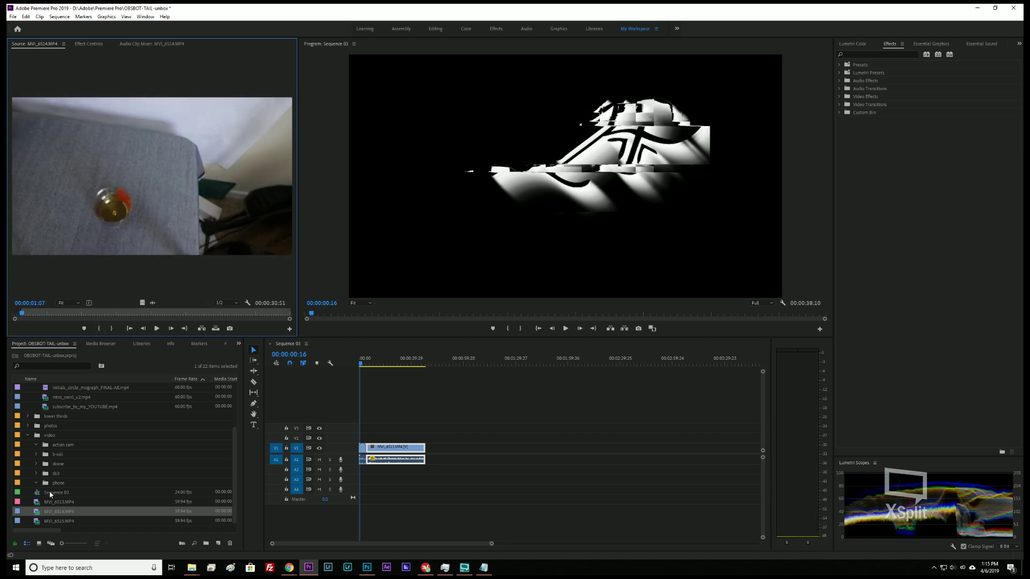
- Add the trimmed MVI_6514.MP4 directly after the MVI_6513.MP4 clip on V1 and A1, and play it from its start
drag(39, 514, 431, 460)
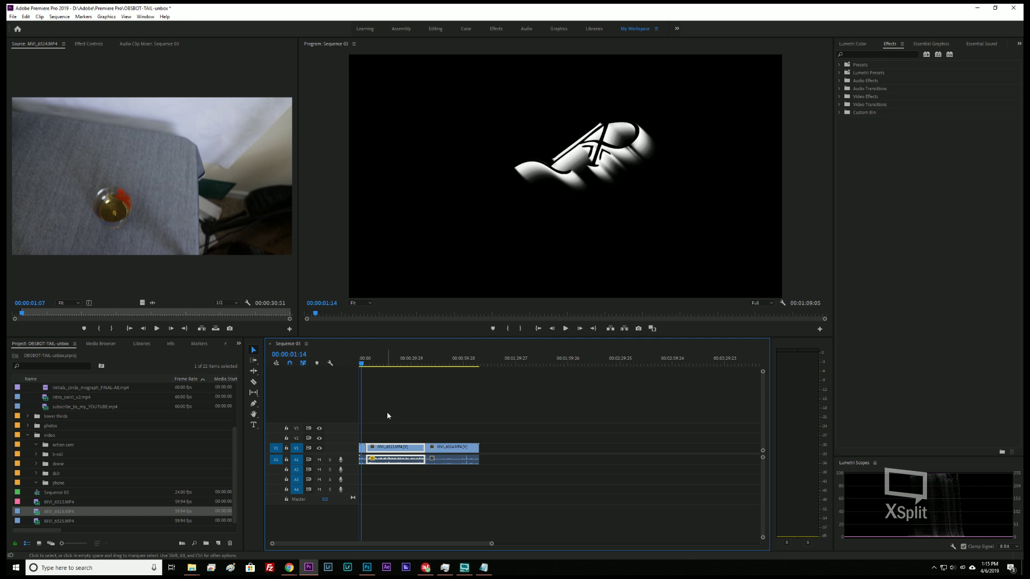
click(436, 363)
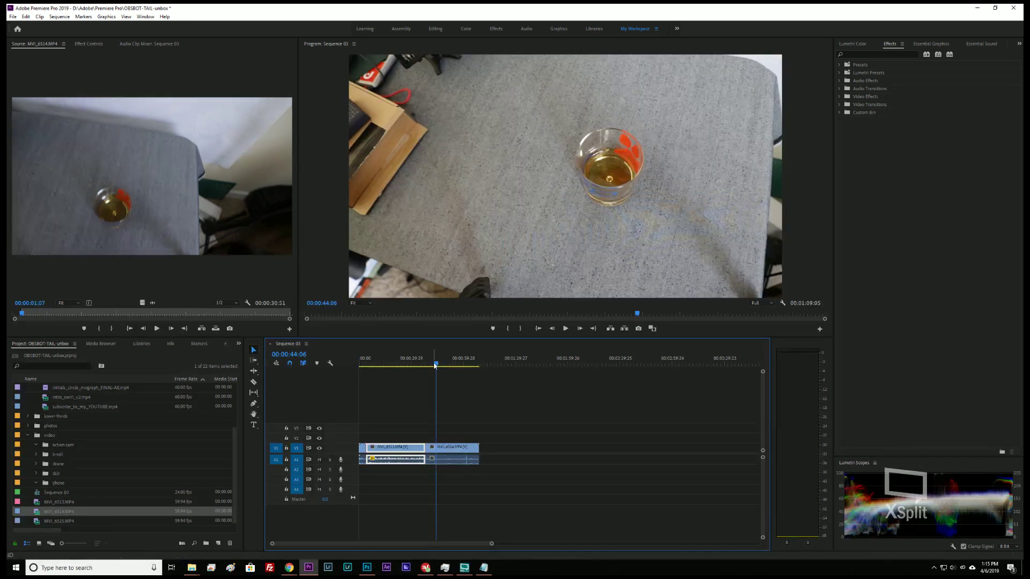
drag(435, 364, 425, 364)
key(space)
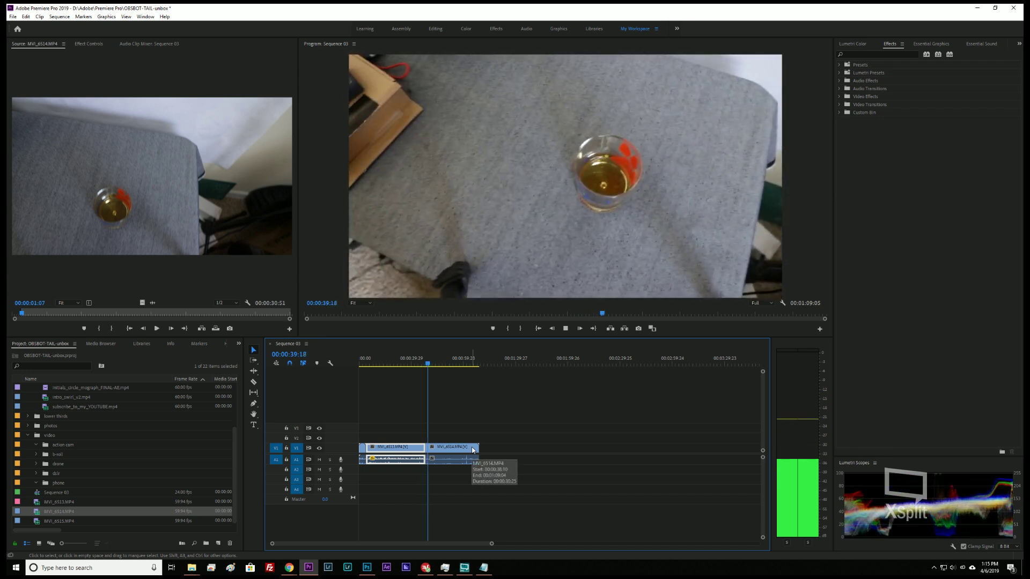
key(equal)
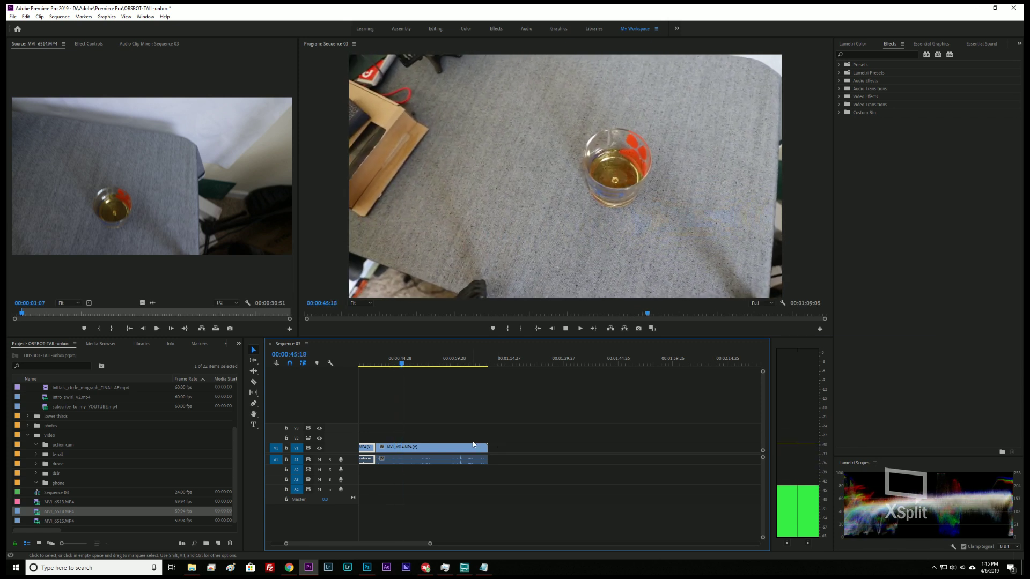
key(space)
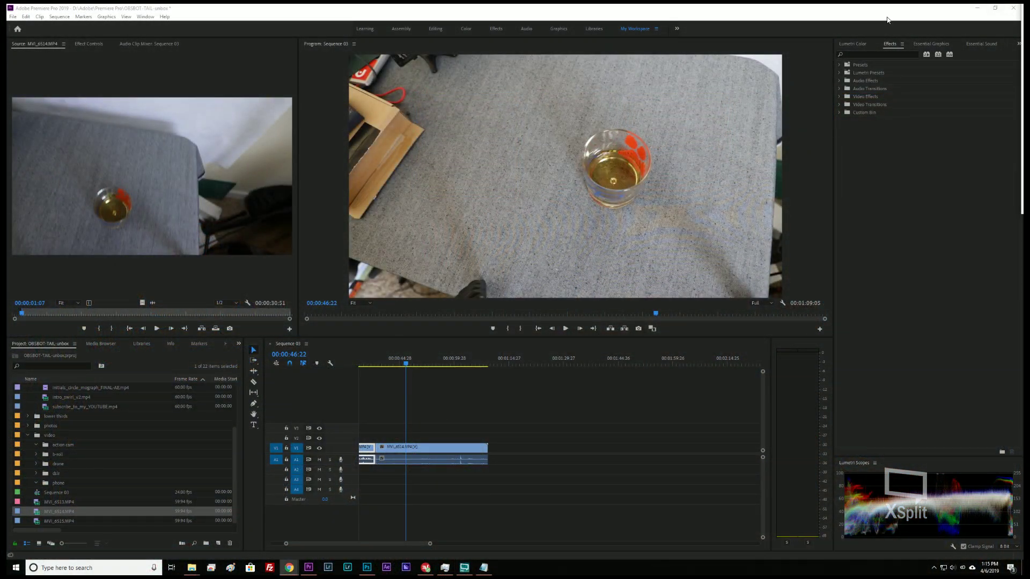
- Review the opening of the MVI_6514.MP4 clip in the sequence and split the clip at 00:00:45:04
click(416, 449)
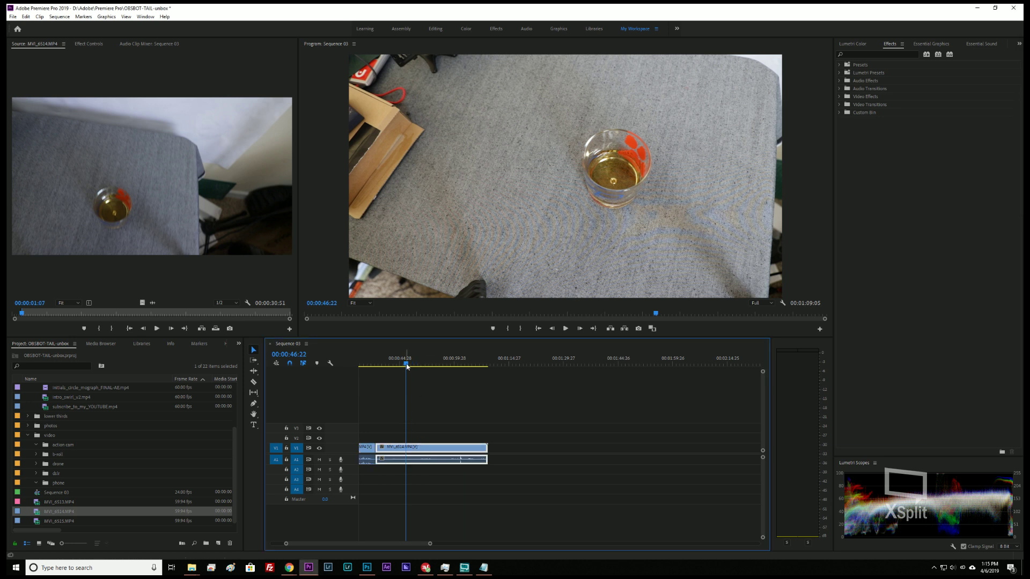
mouse_move(407, 365)
mouse_down()
mouse_move(386, 367)
mouse_move(400, 370)
mouse_up()
key(space)
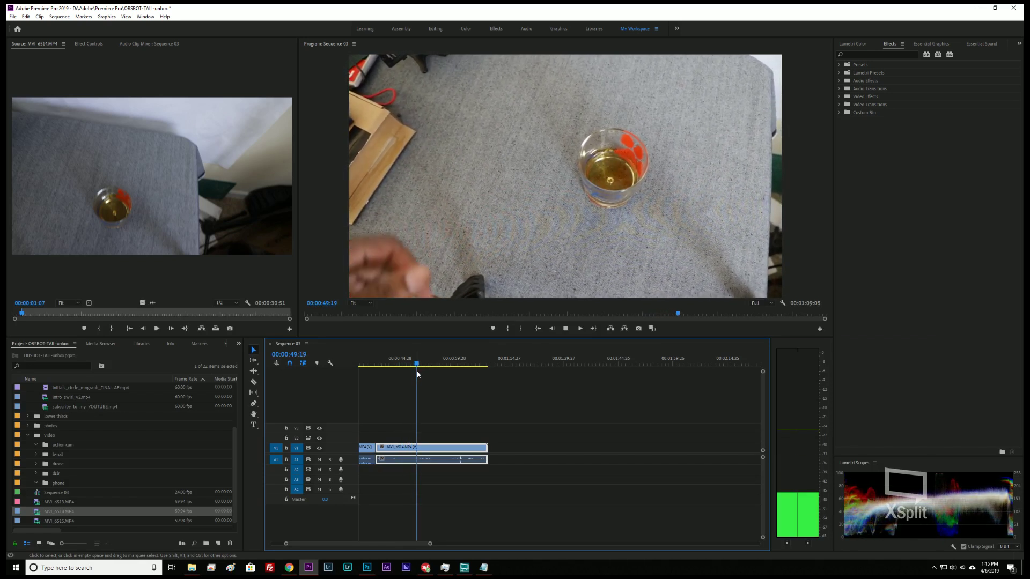
key(space)
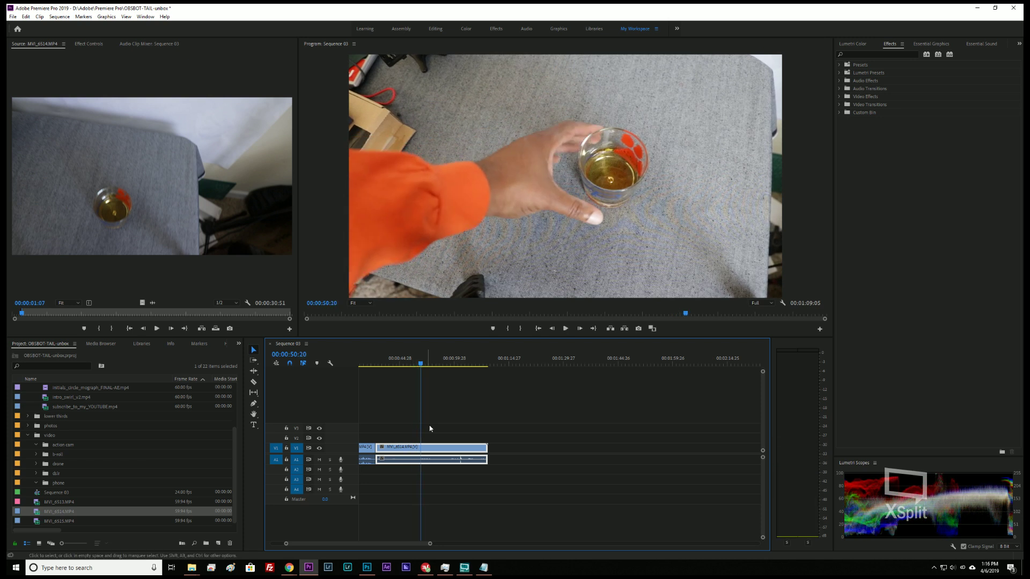
drag(428, 366, 408, 365)
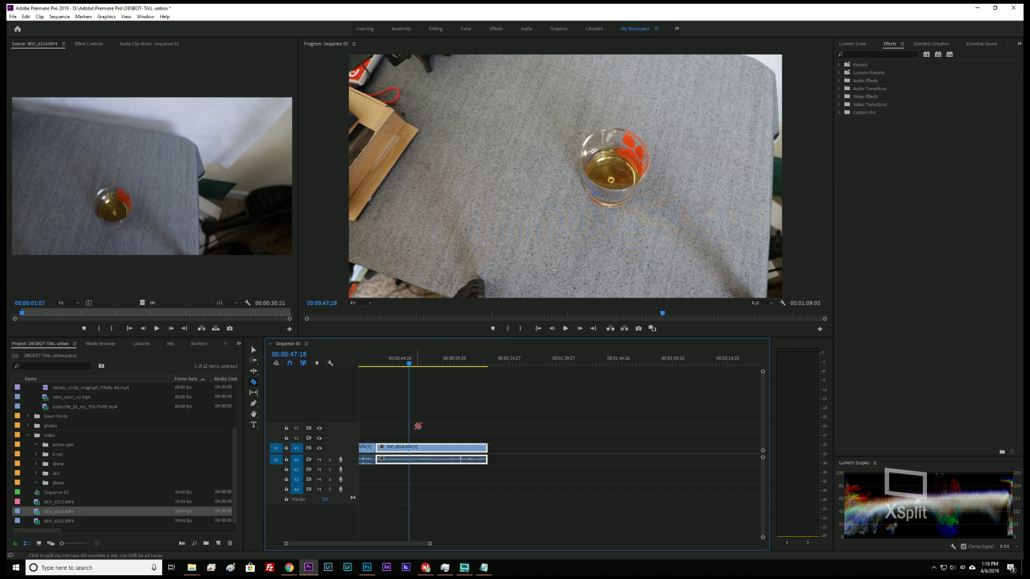
drag(407, 362, 393, 362)
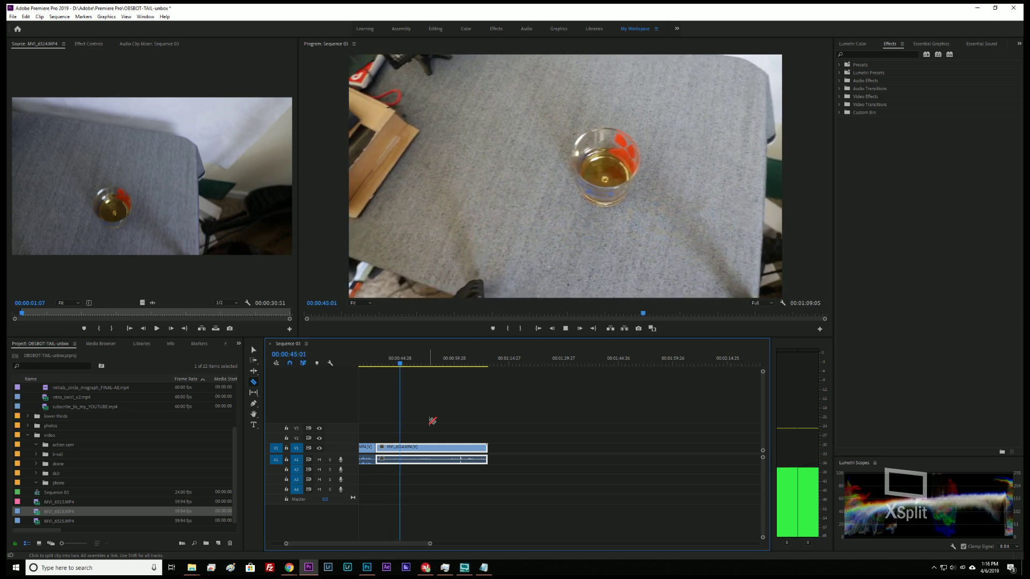
key(space)
click(404, 447)
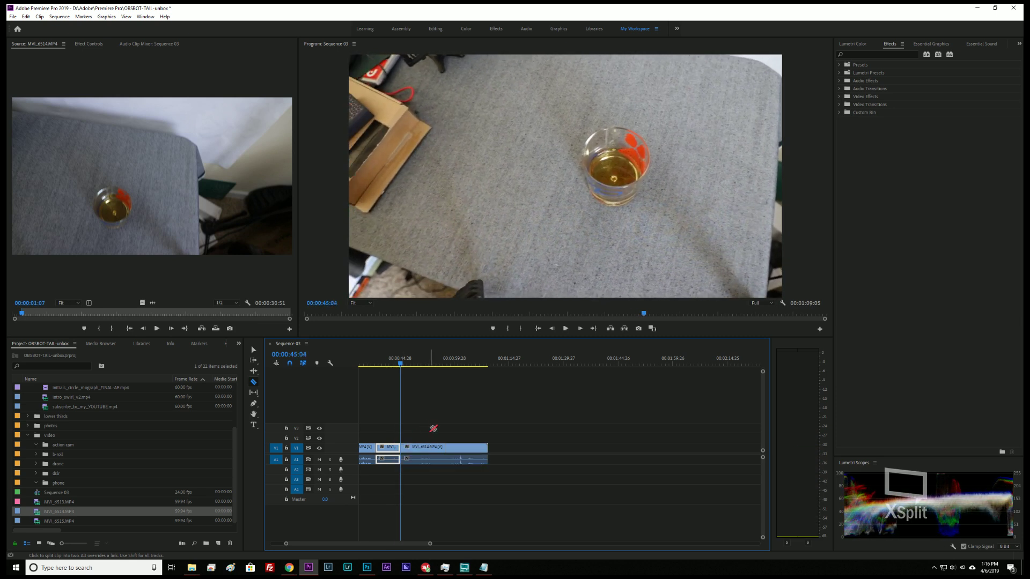
- Play on past the split in MVI_6514.MP4 and ripple-trim the start of the second piece up to 00:00:49:11
key(Right)
key(Right)
key(Right)
key(Right)
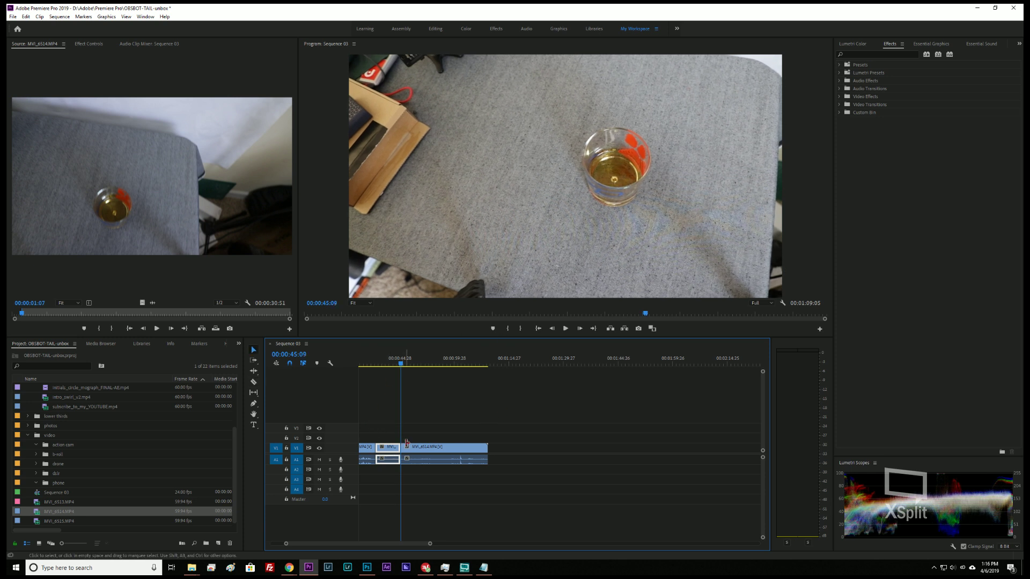
key(space)
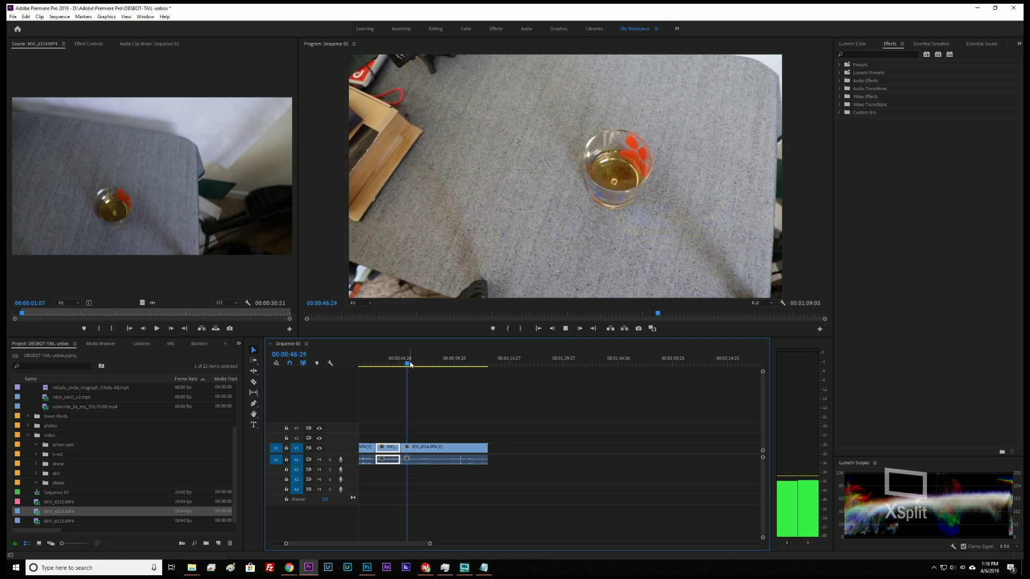
key(space)
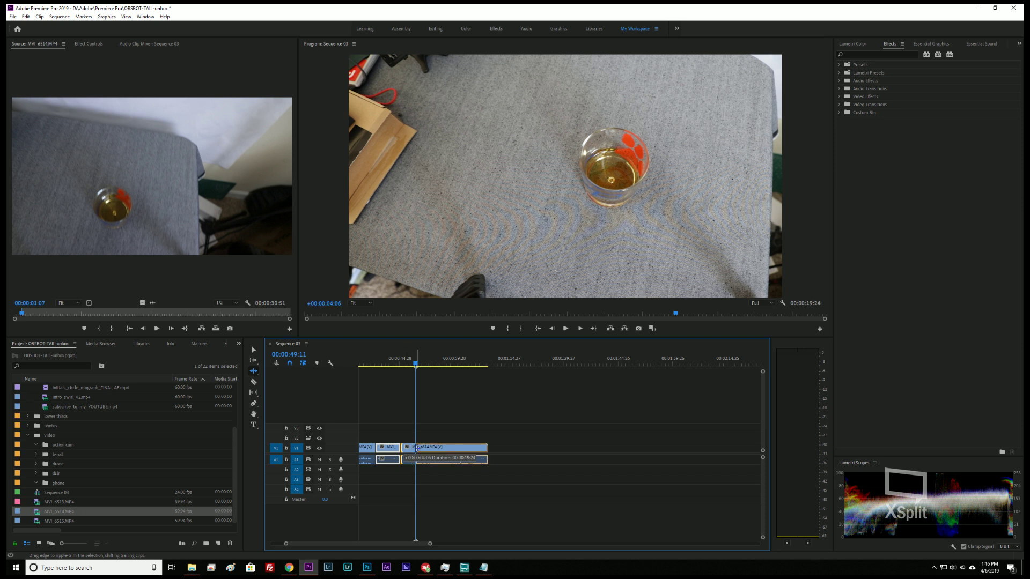
key(q)
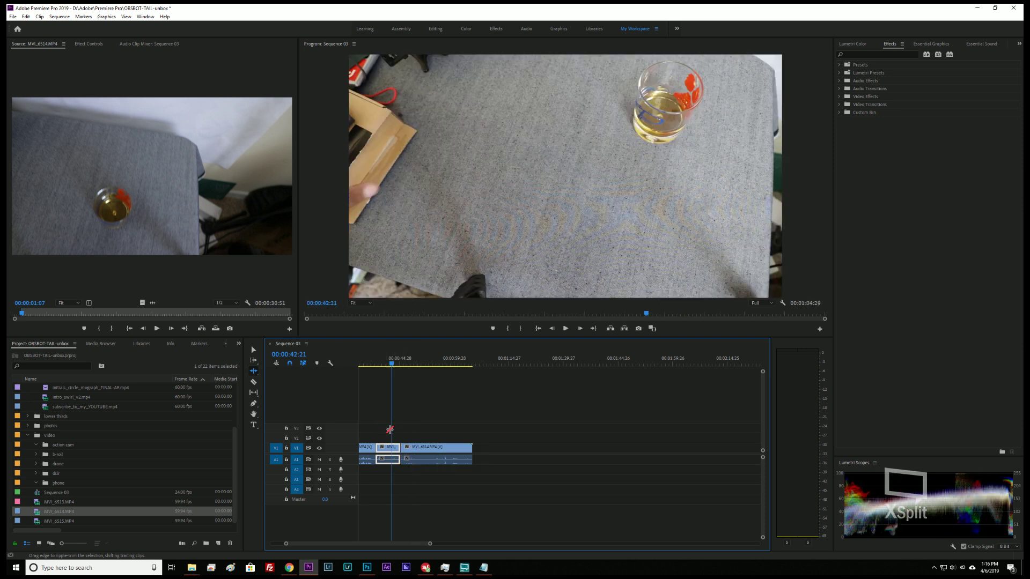
- Play through the trimmed cut and split the last MVI_6514.MP4 piece at 00:00:50:28
key(space)
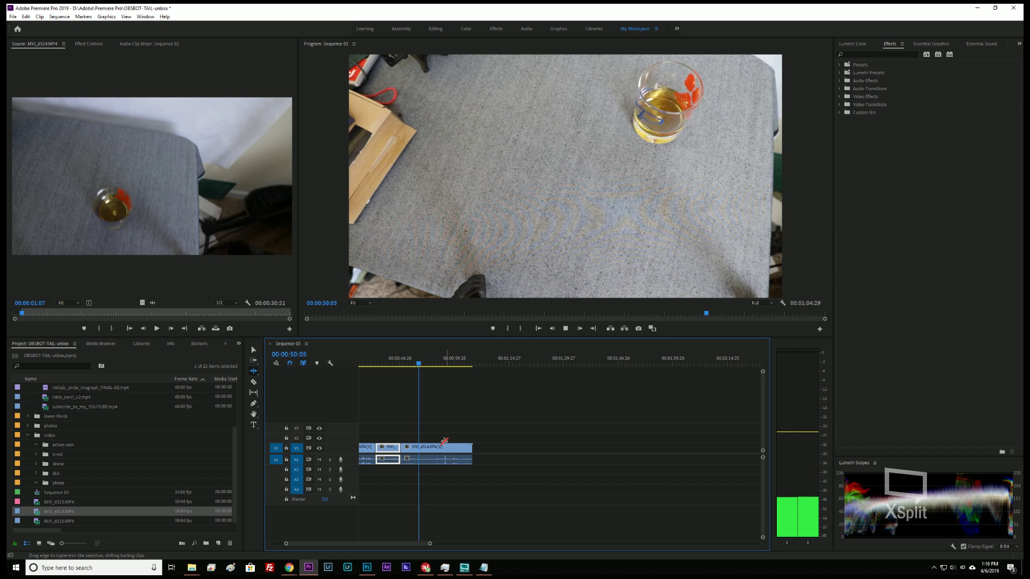
key(space)
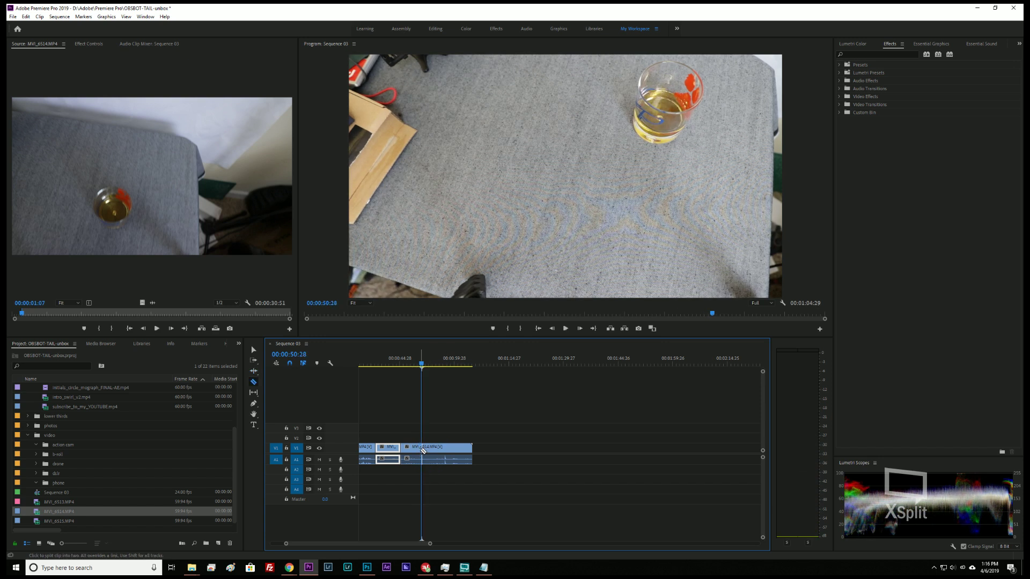
click(422, 452)
- Review the footage after the new split and ripple-trim the start of the last MVI_6514.MP4 piece up to 00:00:54:23
key(space)
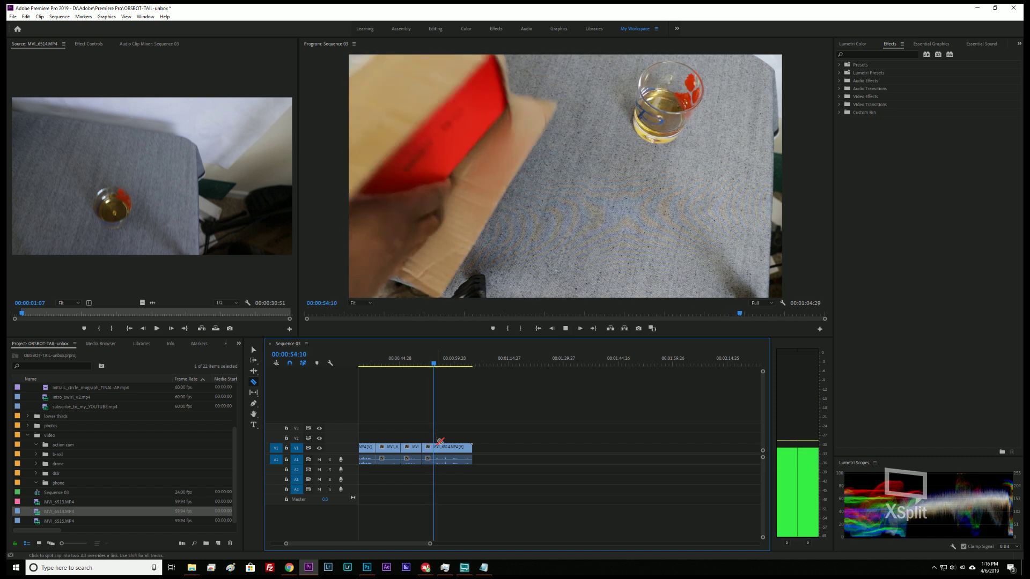
key(space)
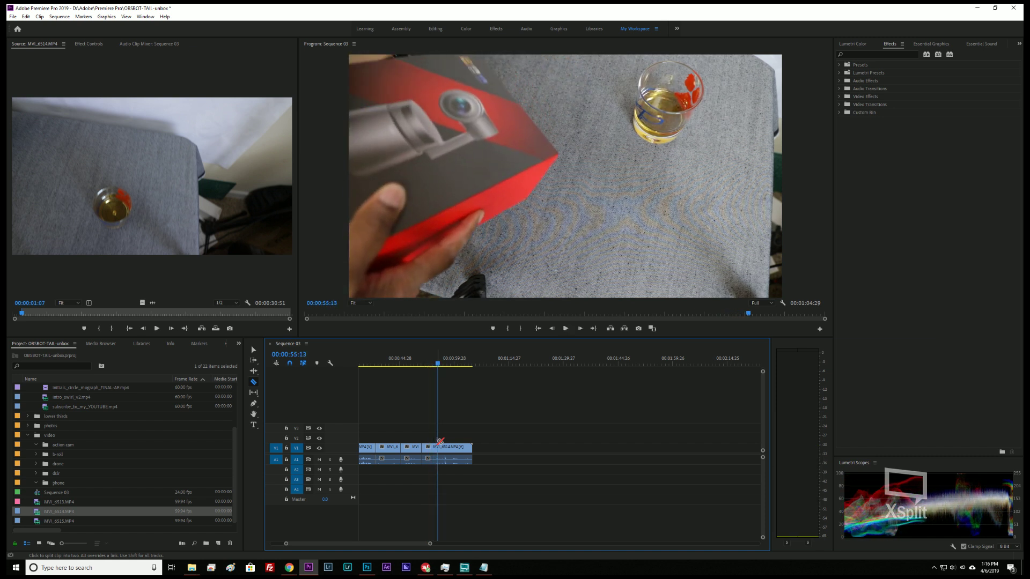
key(space)
key(space)
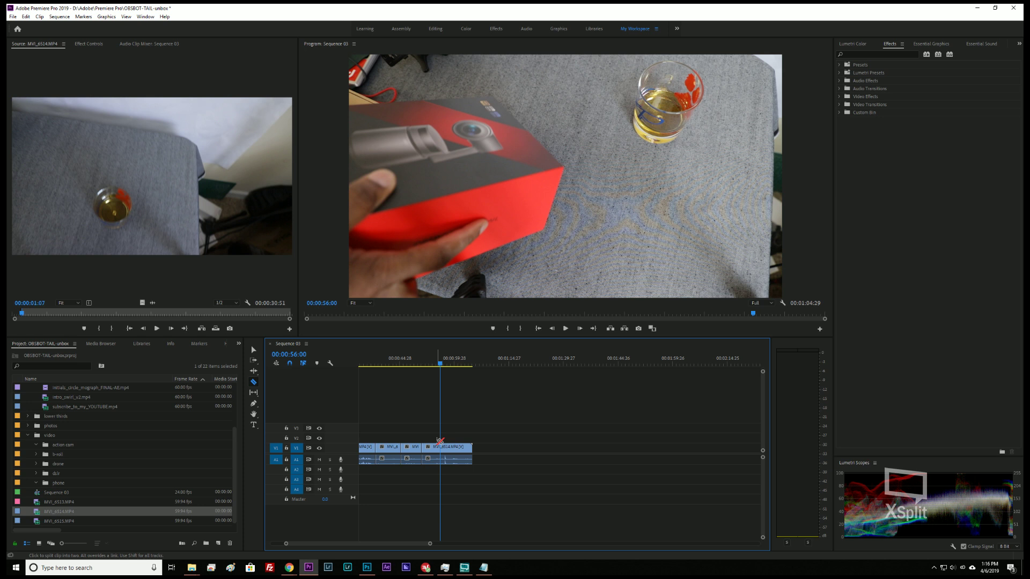
key(j)
key(k)
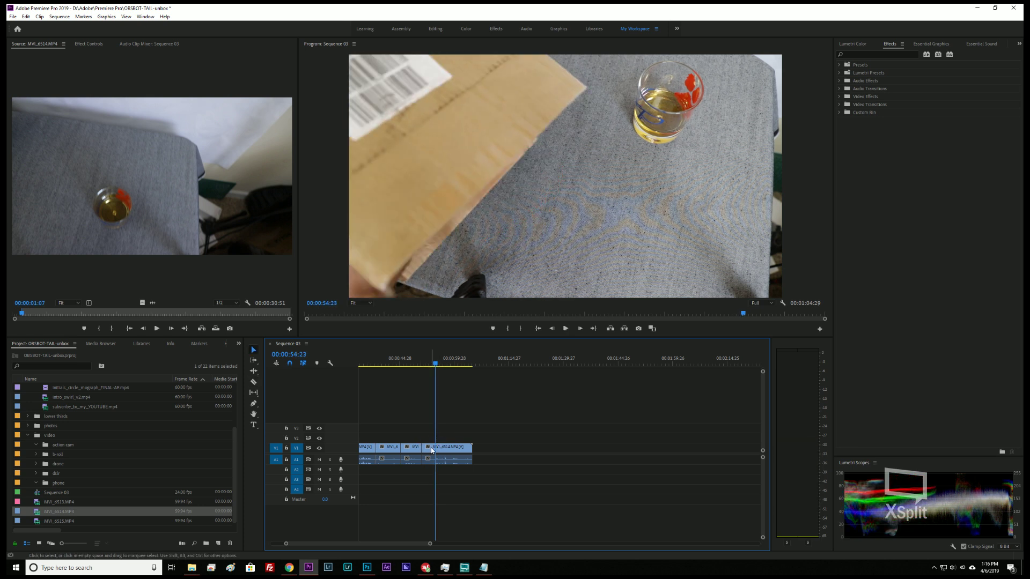
mouse_move(423, 446)
mouse_down()
mouse_move(440, 449)
mouse_move(416, 435)
mouse_up()
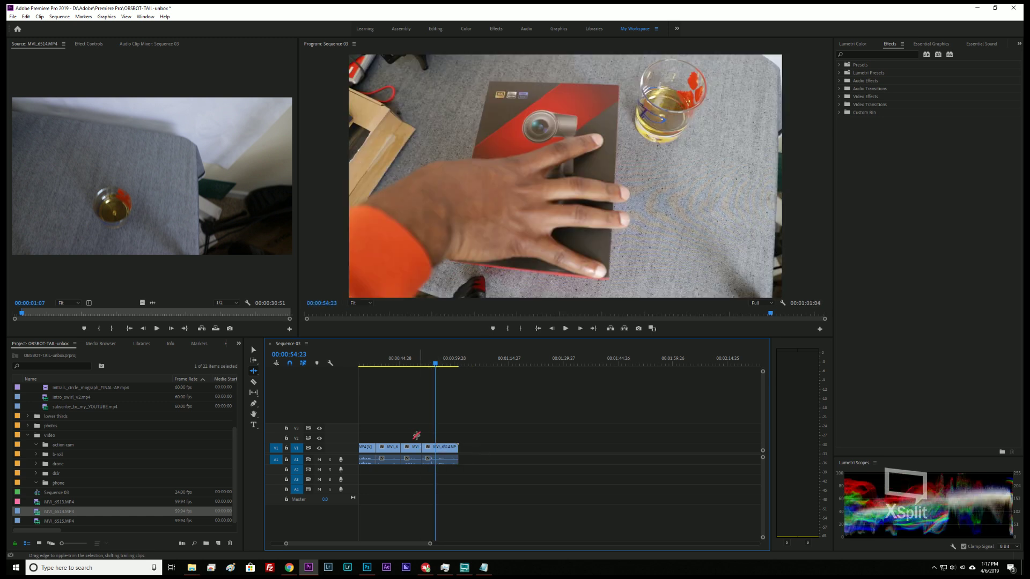
- Play the last MVI_6514.MP4 piece nearly to its end and give MVI_6514.MP4 in the project the Rose label colour
key(space)
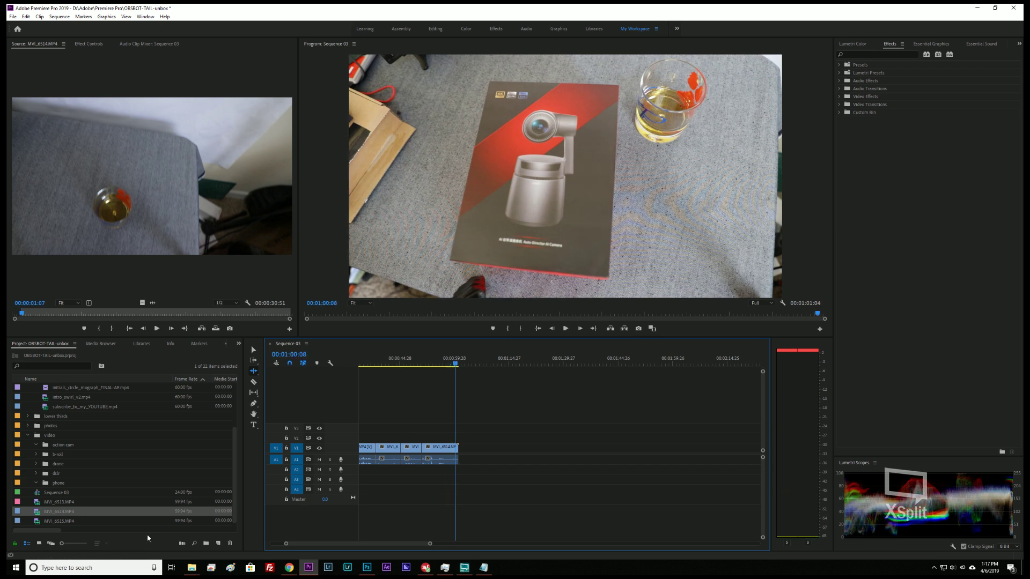
right_click(68, 512)
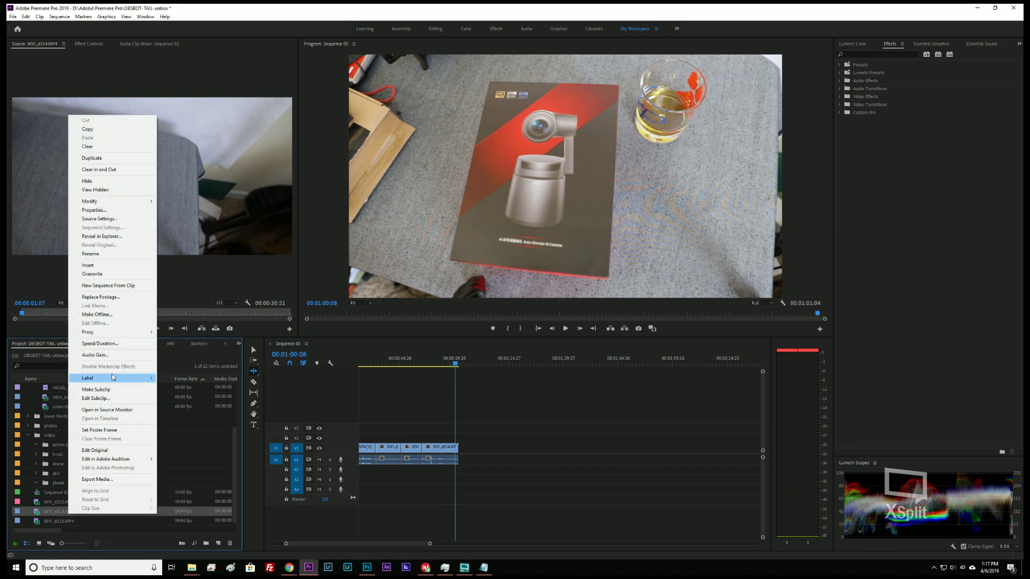
mouse_move(112, 378)
click(174, 442)
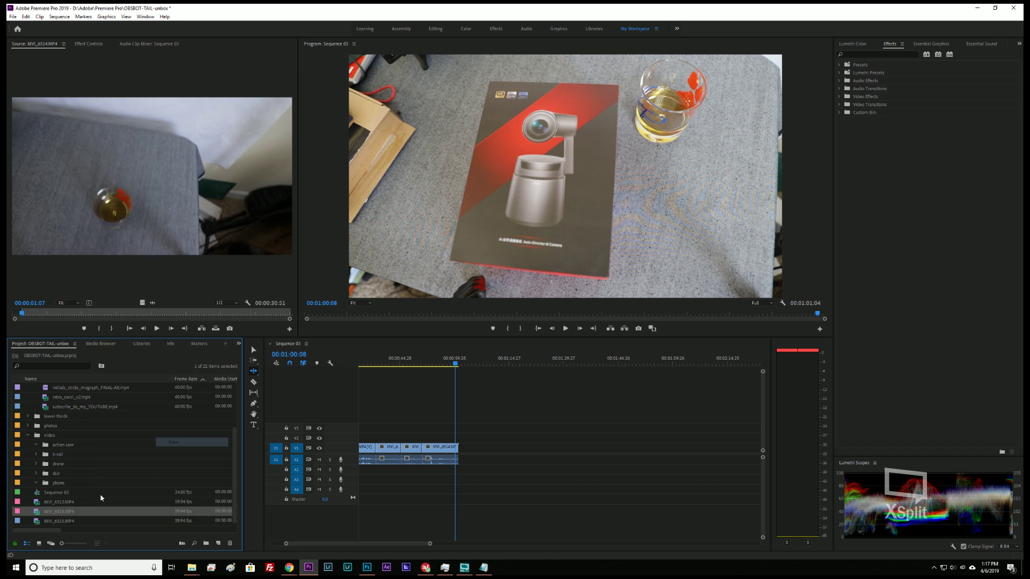
- Open MVI_6515.MP4 as the source clip, preview its beginning and set its In point at 00:00:17:59
double_click(48, 522)
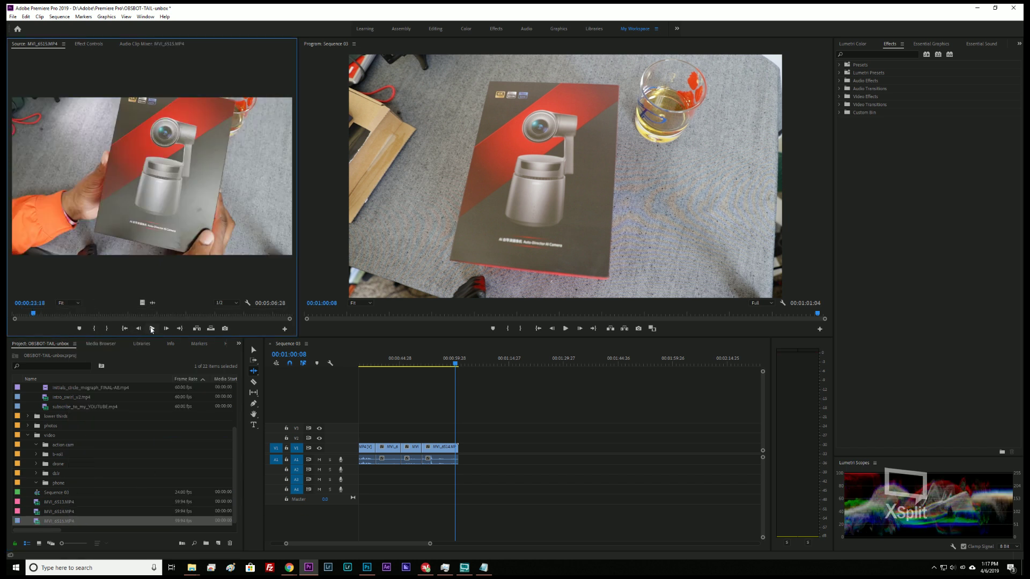
drag(33, 313, 28, 316)
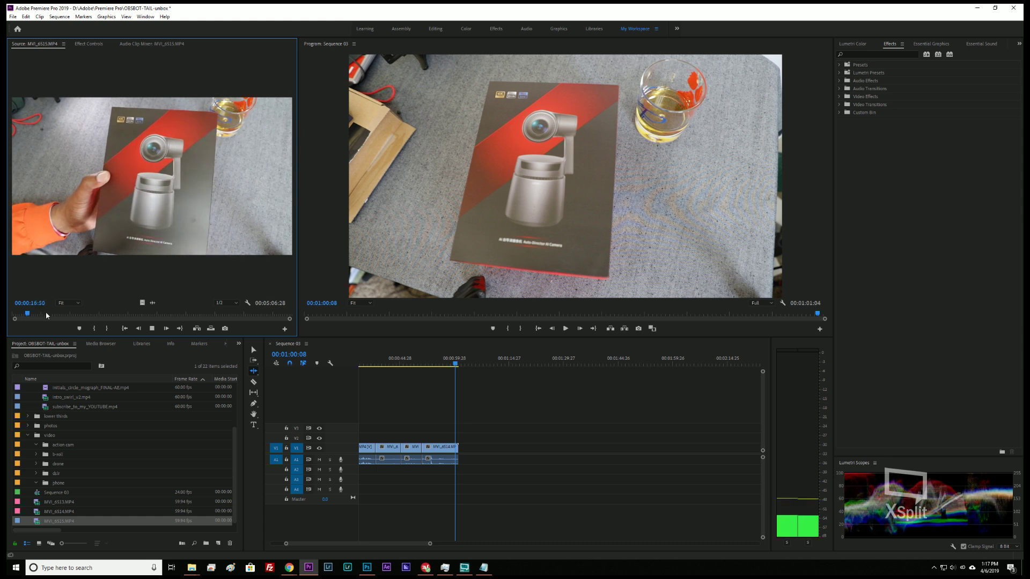
click(42, 316)
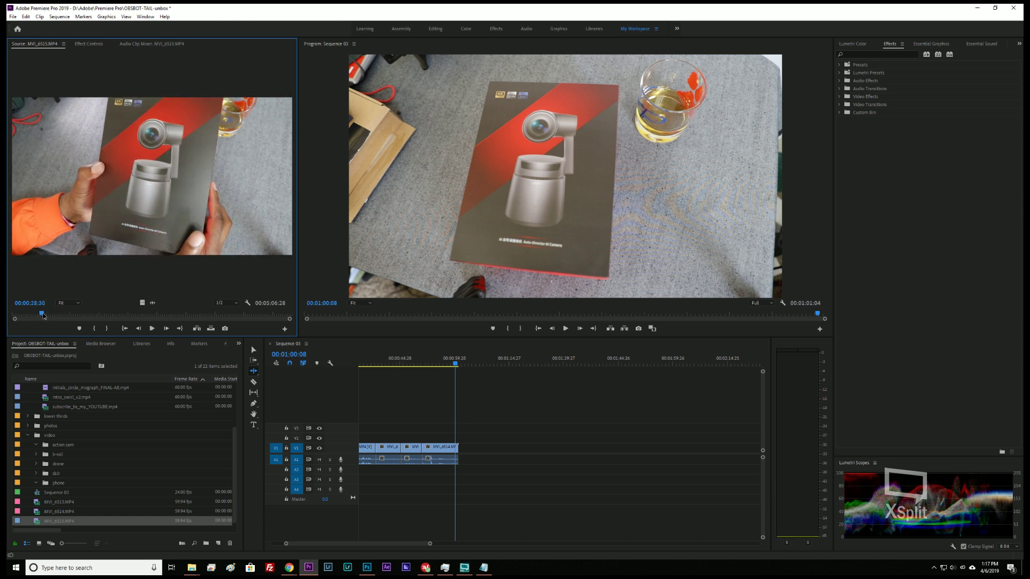
drag(42, 316, 31, 318)
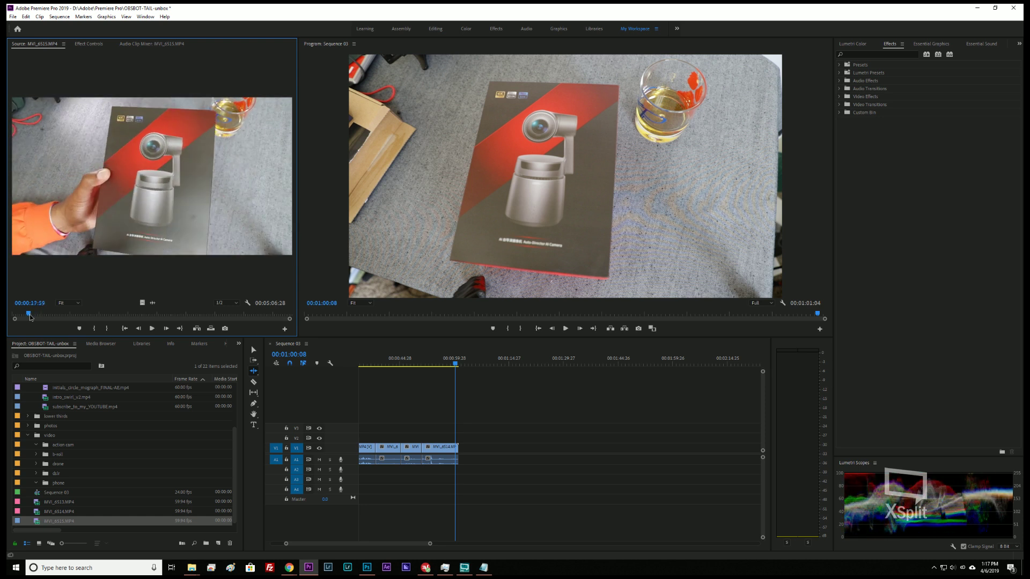
click(92, 328)
- Add the trimmed MVI_6515.MP4 directly after the last MVI_6514.MP4 piece on V1 and A1, and play across the join
drag(40, 524, 685, 467)
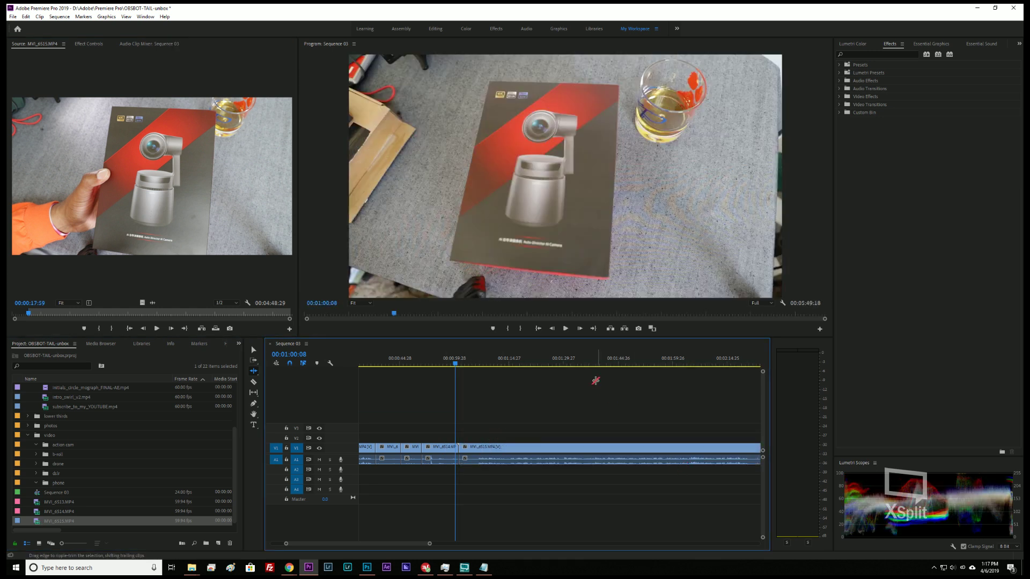
click(455, 364)
key(space)
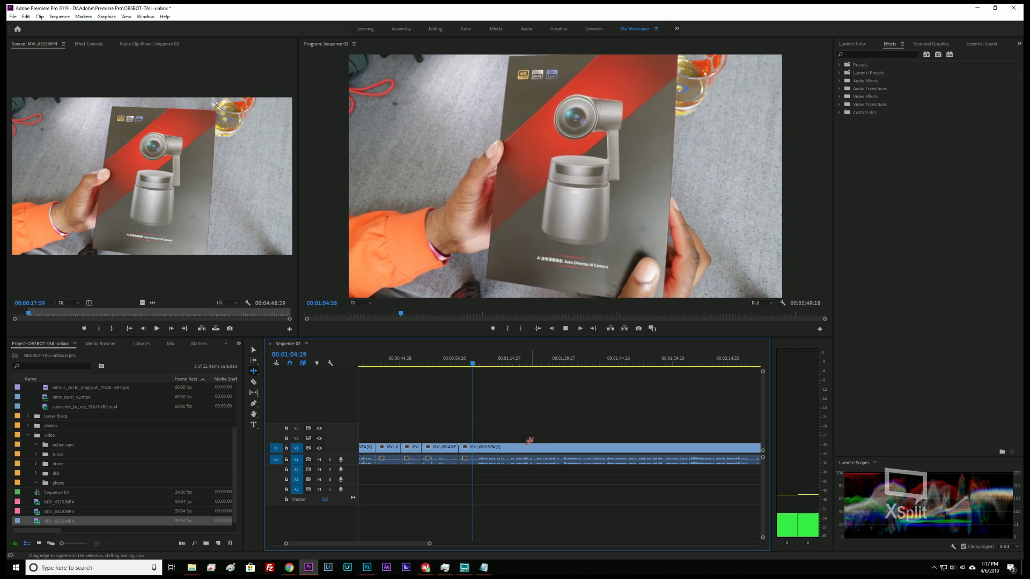
key(space)
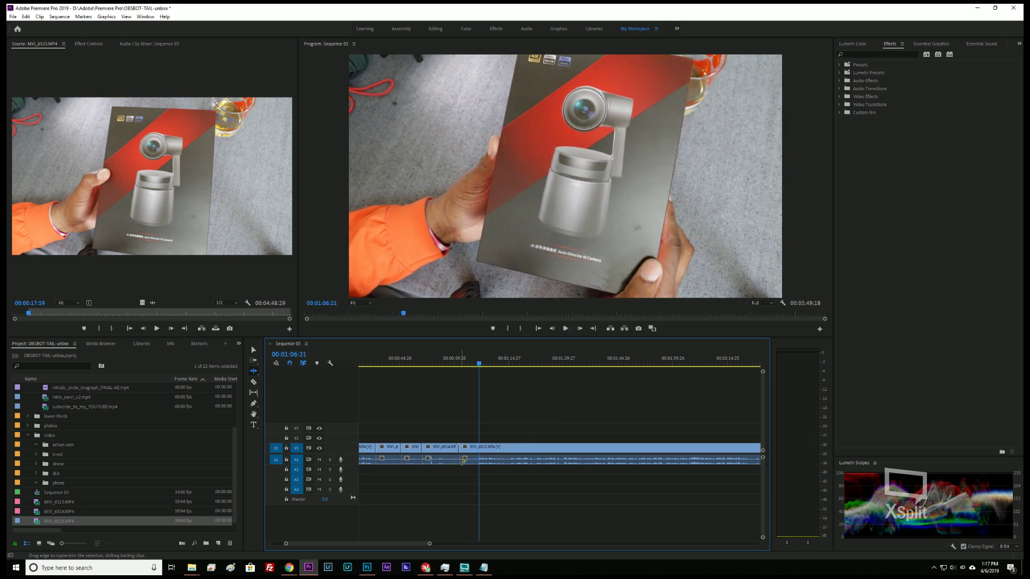
- Step back to 00:01:05:18 and ripple-trim the start of the MVI_6515.MP4 clip to that point
key(j)
key(k)
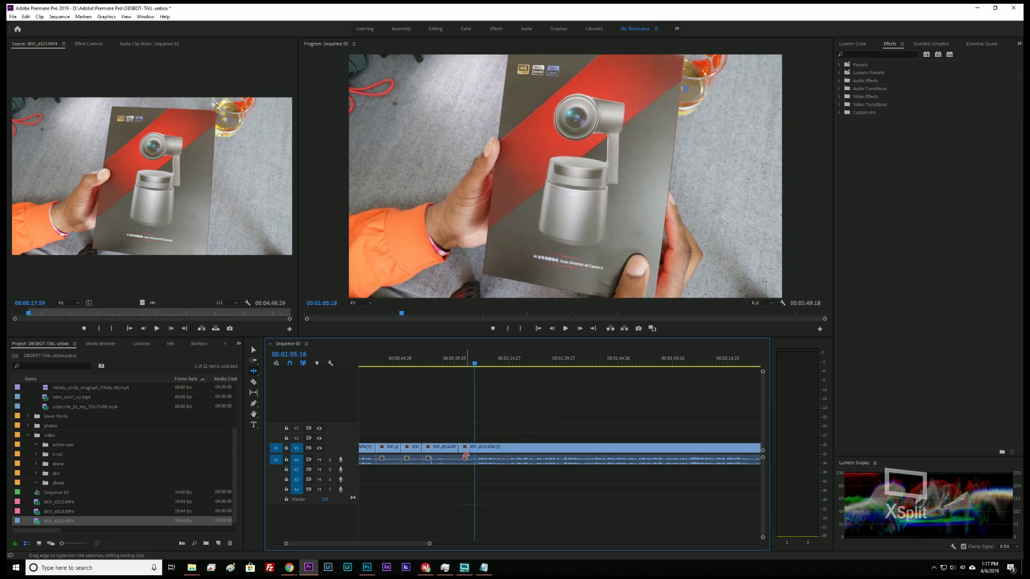
click(476, 450)
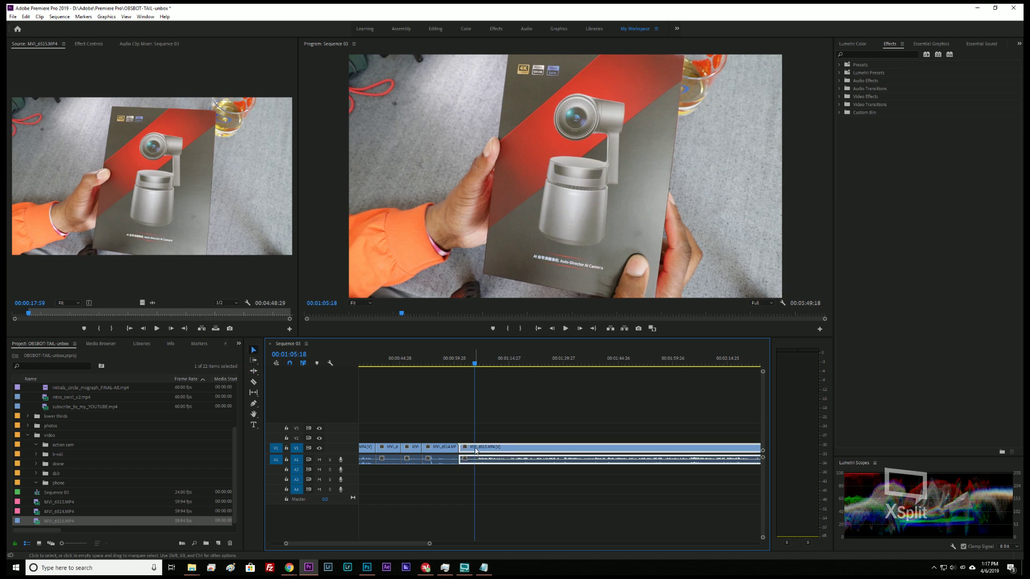
drag(462, 449, 474, 450)
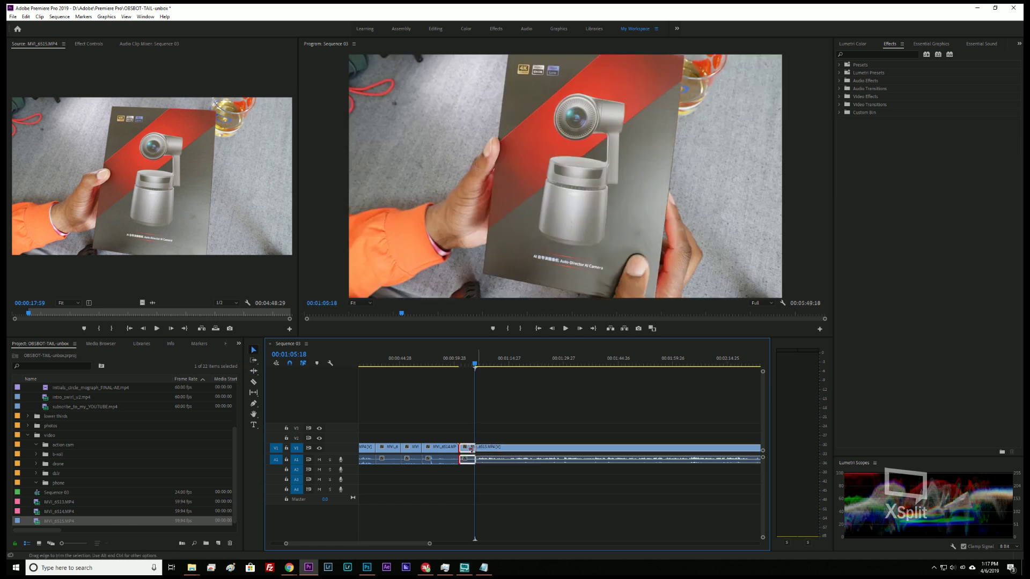
- Play the trimmed MVI_6515.MP4 clip, raise its audio gain and play on to check the new level
key(space)
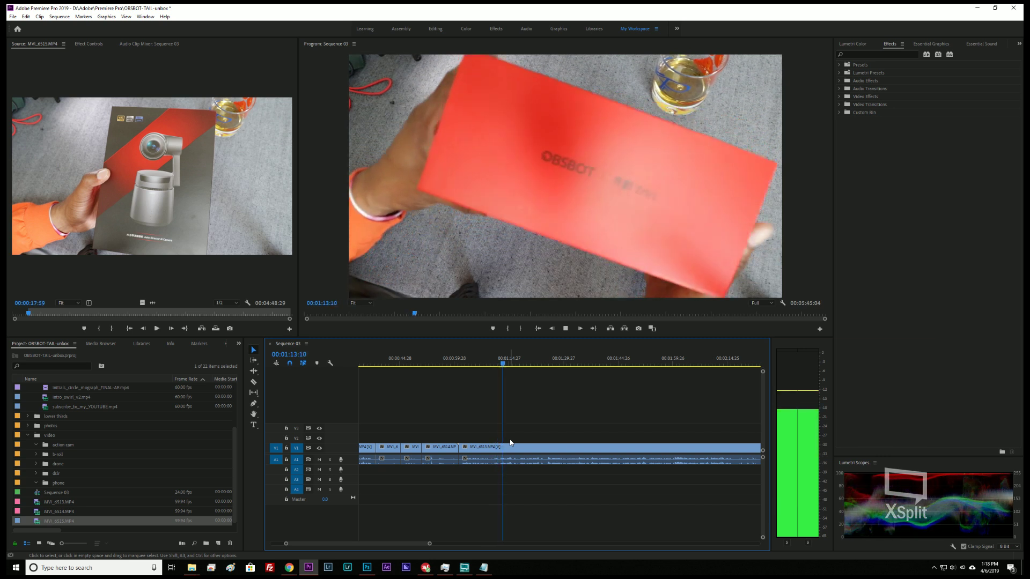
key(space)
click(518, 467)
key(g)
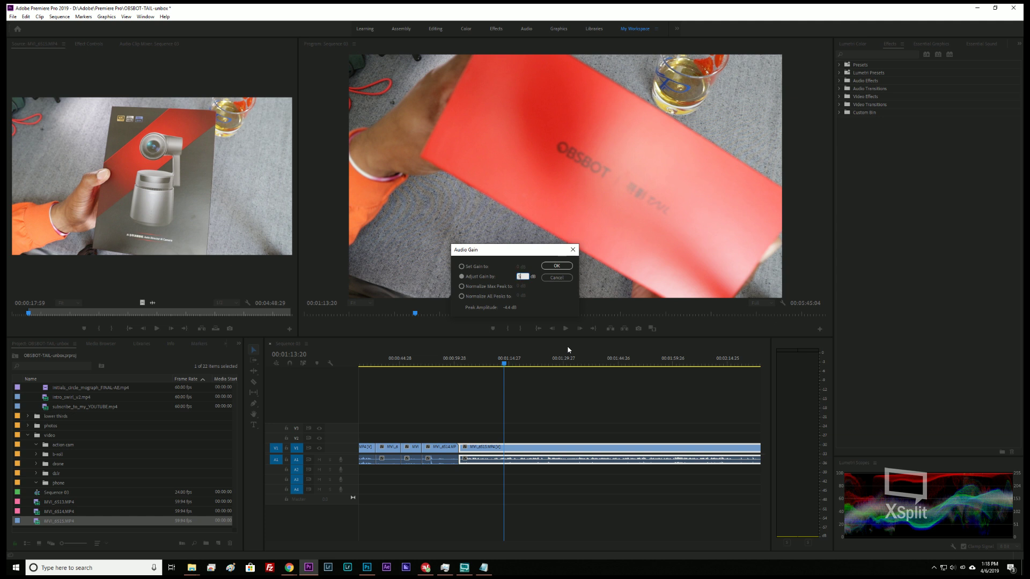
key(Return)
key(space)
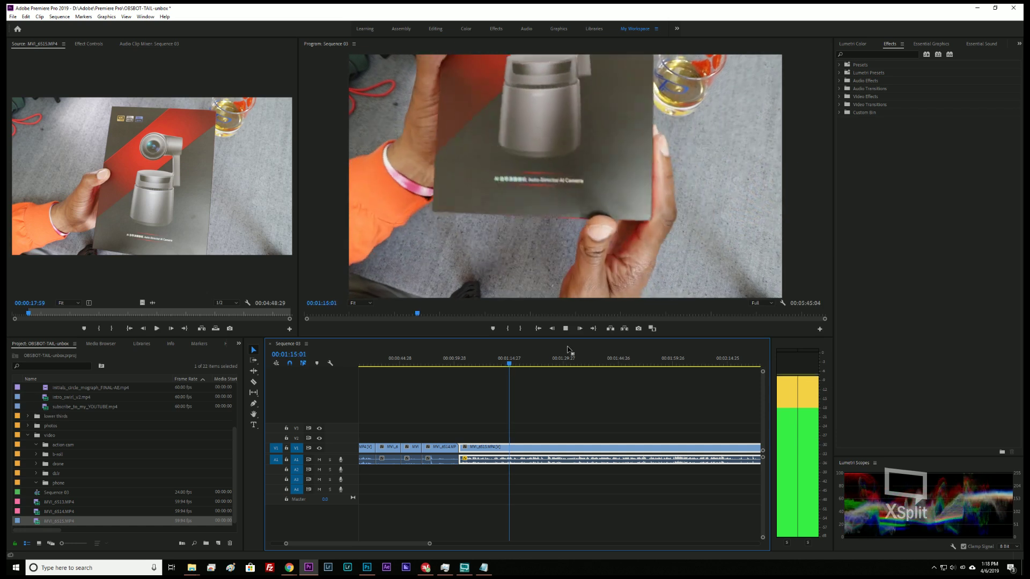
key(space)
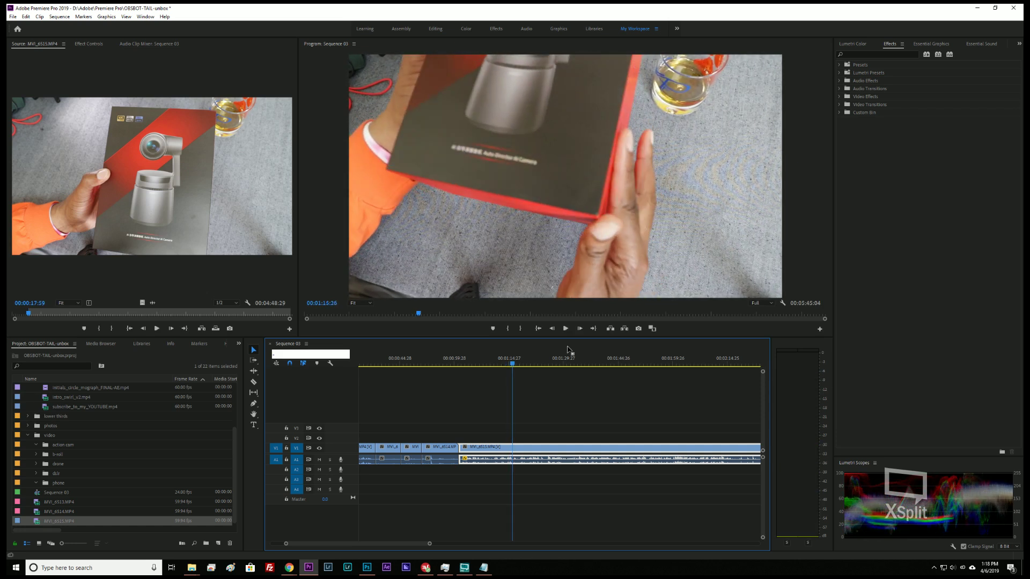
- Readjust the audio gain of the MVI_6515.MP4 clip and play a few more seconds to check the level
key(g)
key(Return)
key(space)
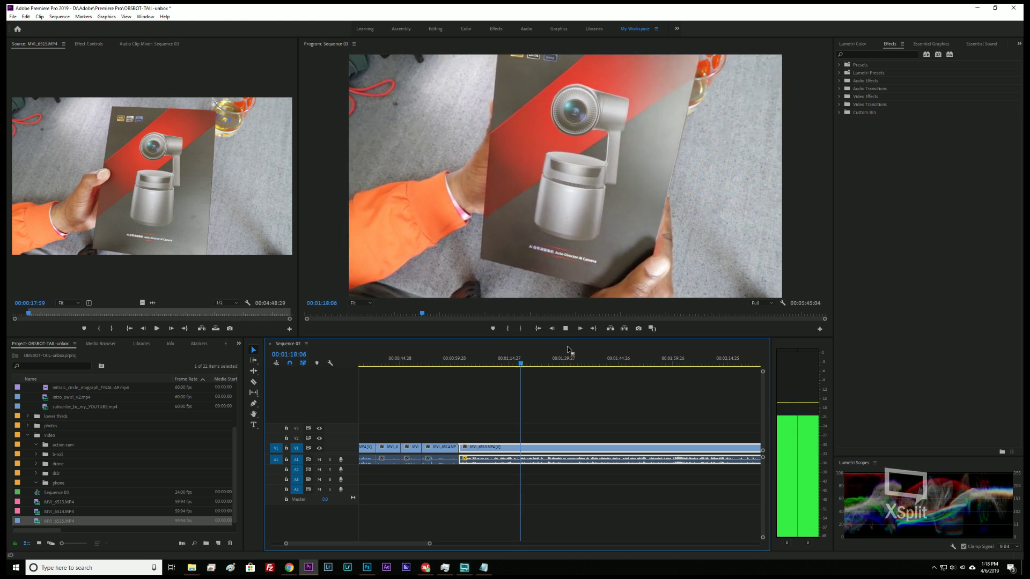
key(space)
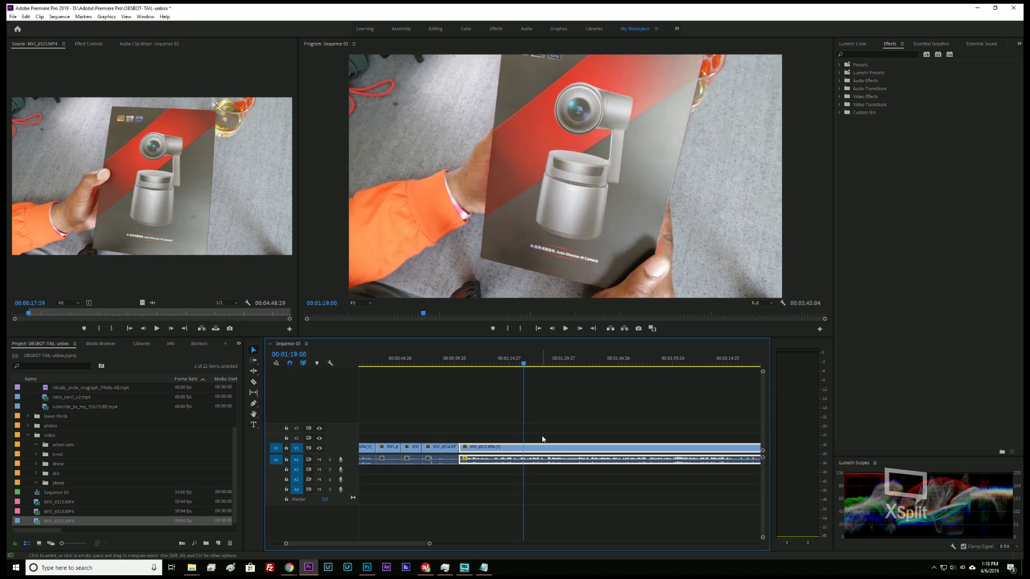
- Play MVI_6515.MP4 back to about 00:01:17 and forward to 00:01:26:04 to locate the unwanted passage
scroll(563, 435, up, 5)
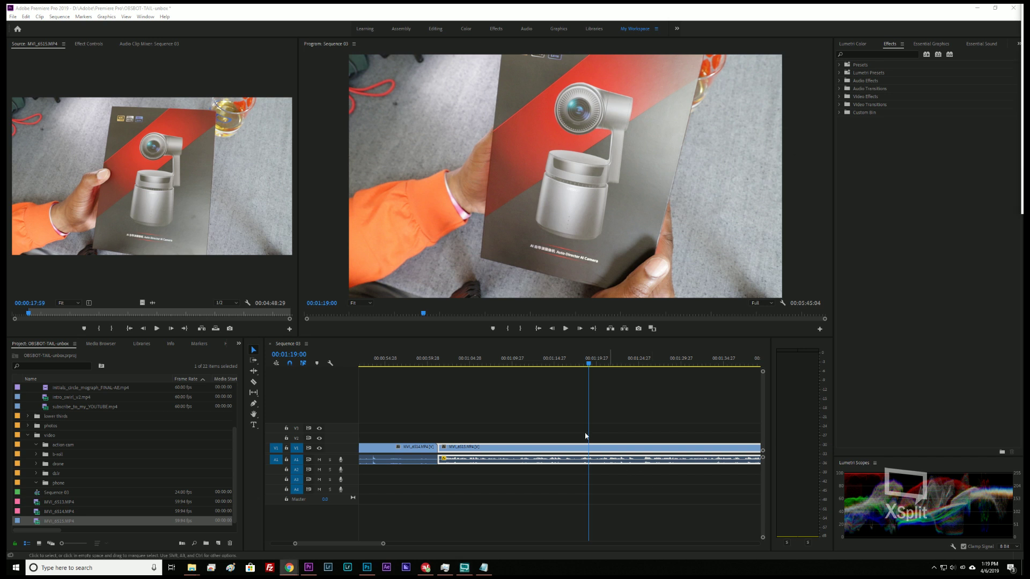
click(561, 453)
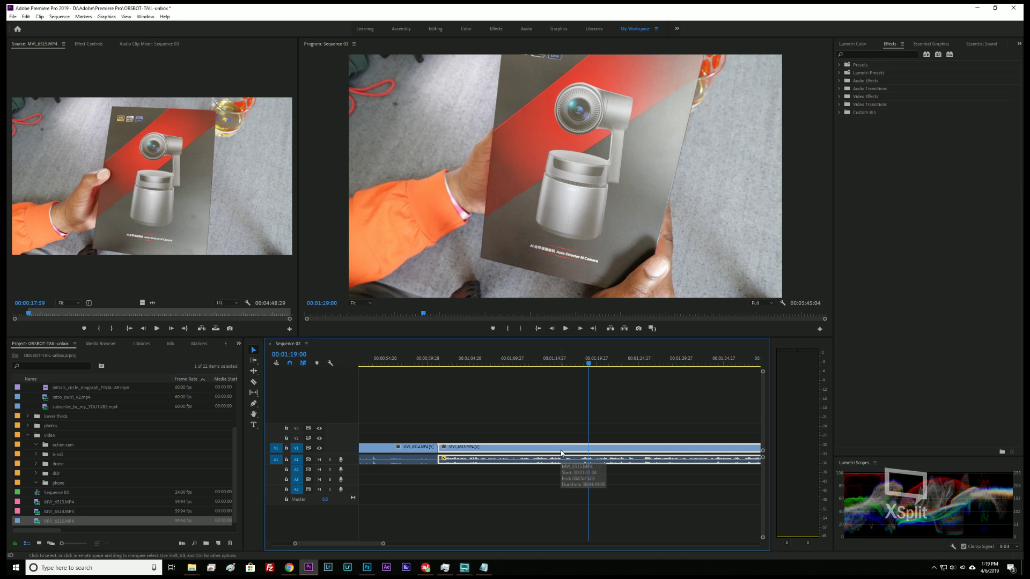
key(j)
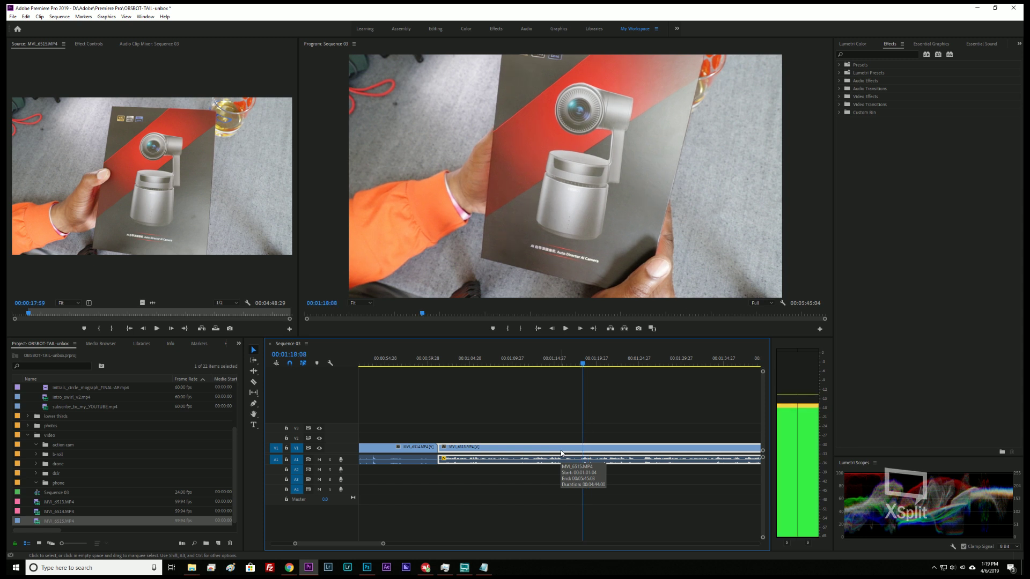
key(k)
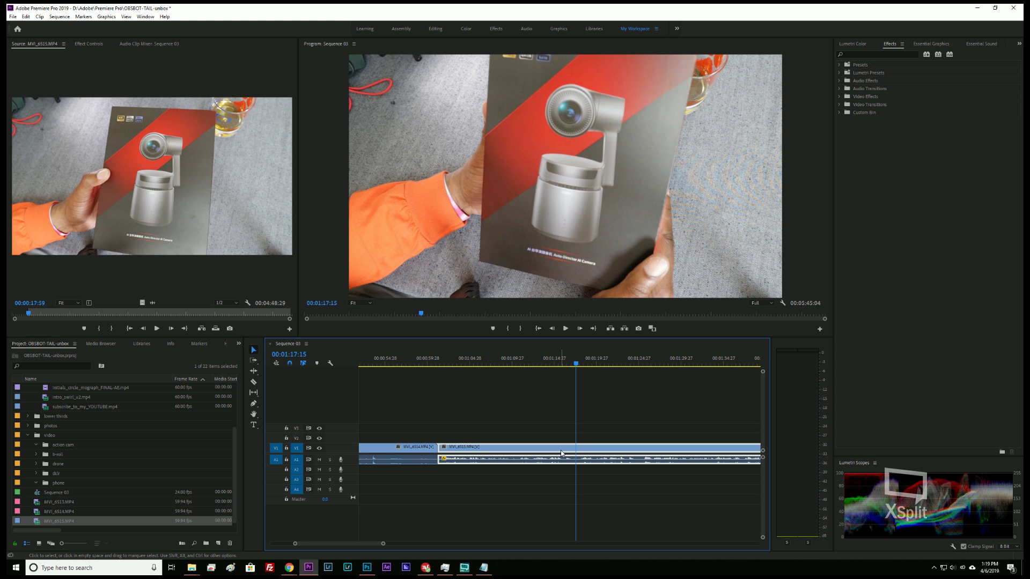
key(Left)
key(Left)
key(Left)
key(l)
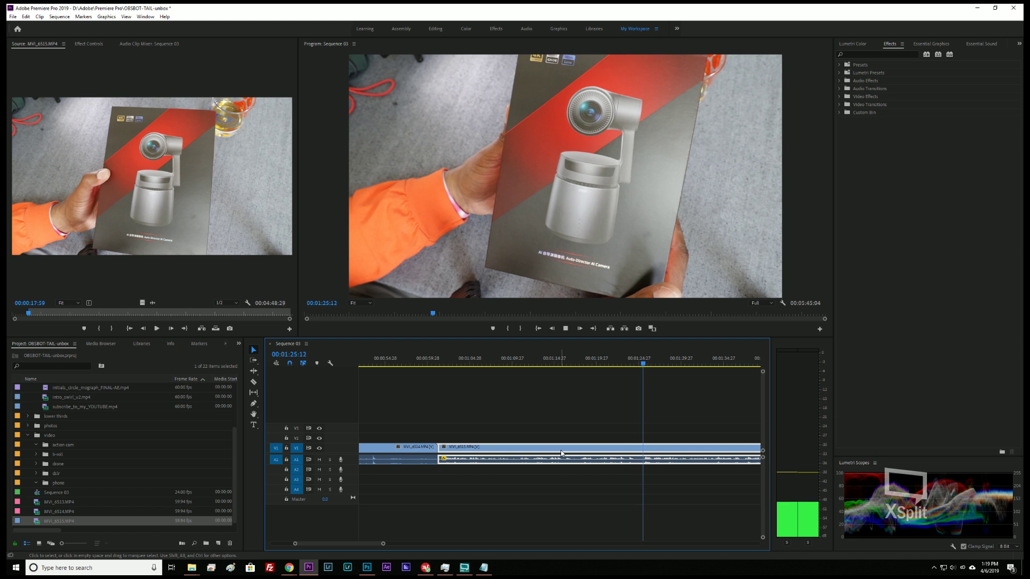
key(space)
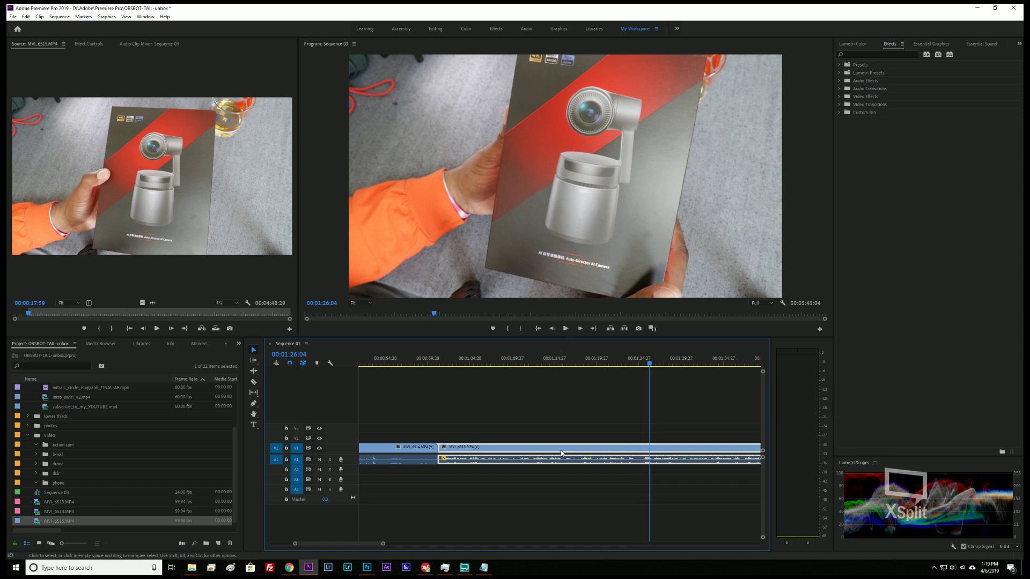
- Replay the passage around 00:01:23 in short bursts and split the MVI_6515.MP4 clip at 00:01:23:17
click(629, 428)
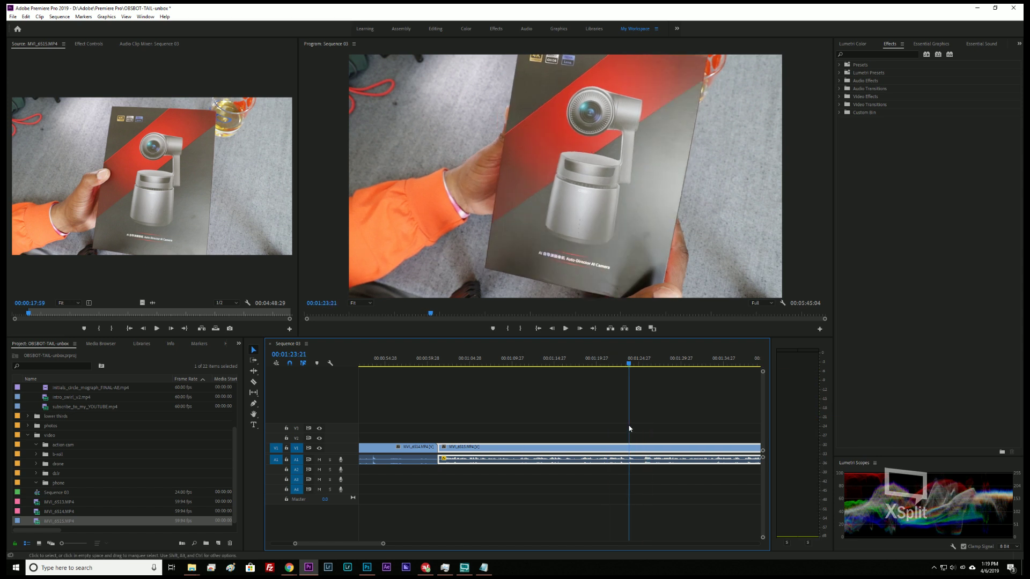
key(space)
key(space)
click(617, 427)
key(space)
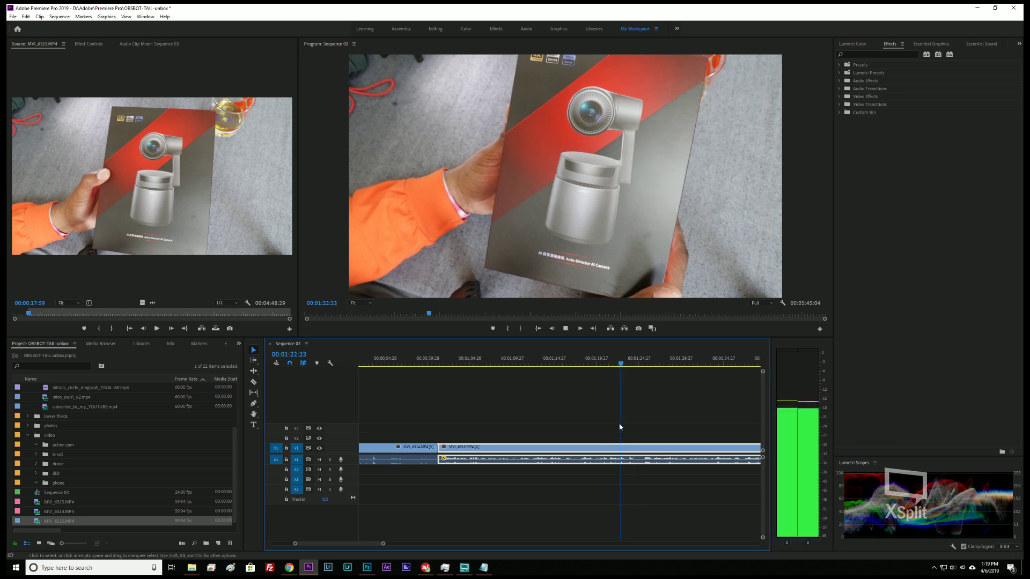
key(space)
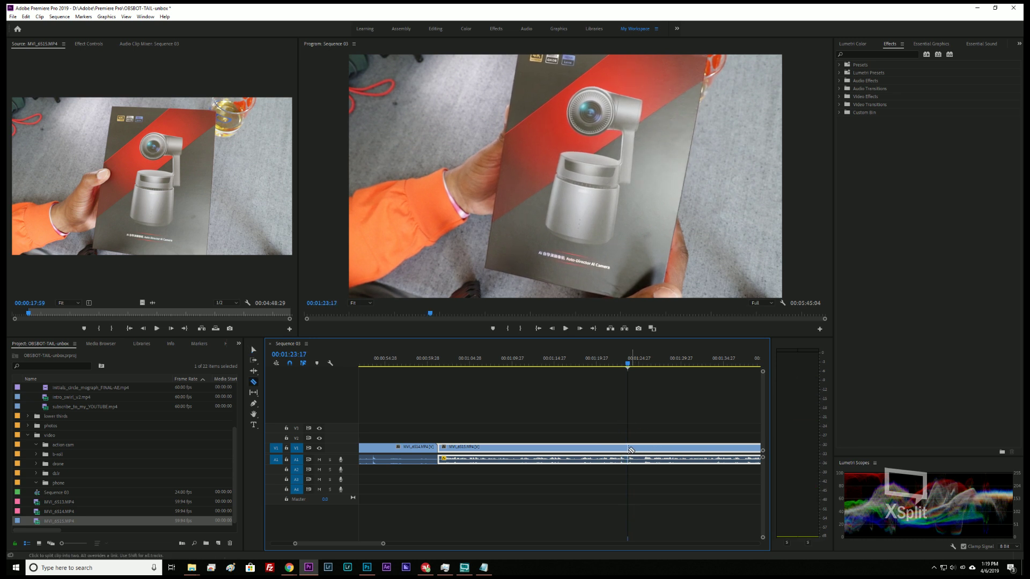
click(627, 447)
key(ctrl+z)
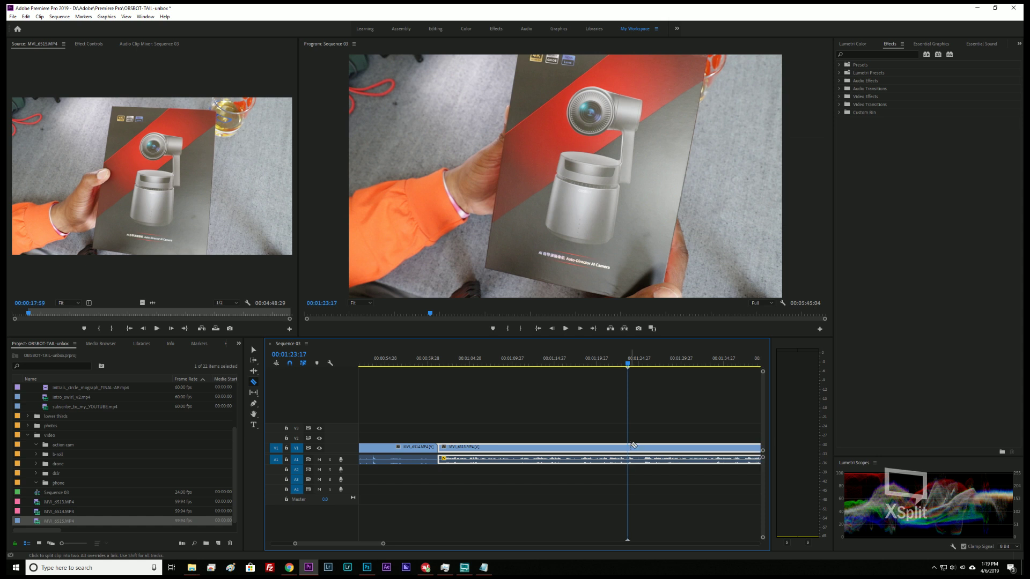
click(628, 448)
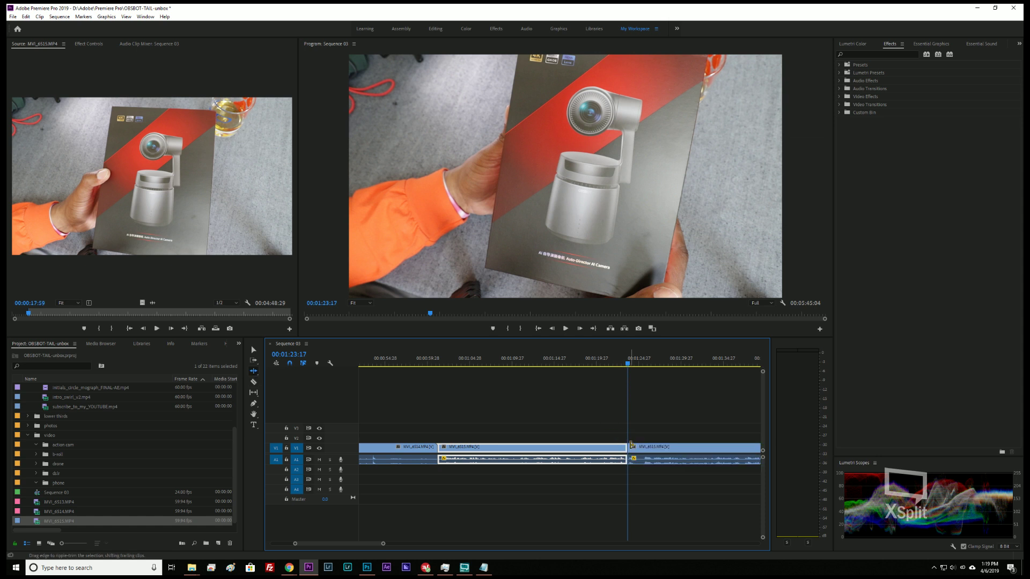
- Ripple-trim about 2 seconds off the start of the MVI_6515.MP4 piece after the cut, and play on to 00:01:26:24
drag(630, 447, 645, 449)
key(space)
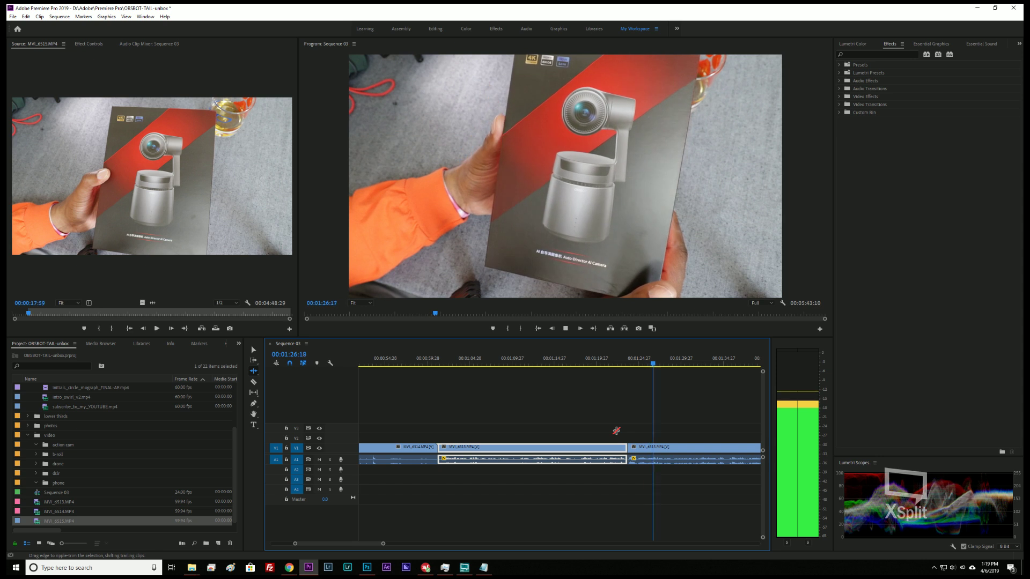
key(space)
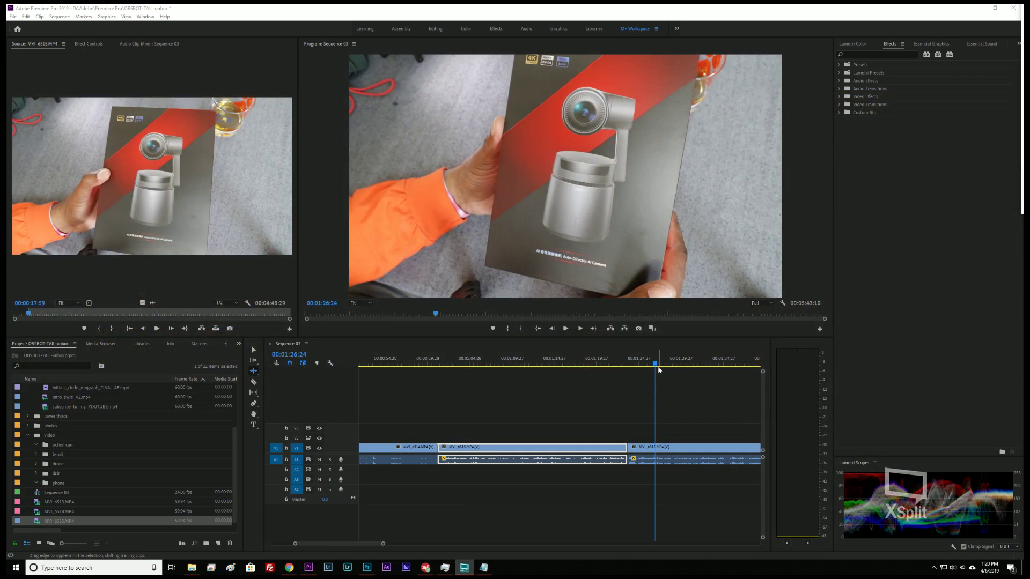
- Move the playhead back towards the cut at 00:01:23:17 and play the second MVI_6515.MP4 piece up to 00:01:37:22
drag(658, 369, 652, 366)
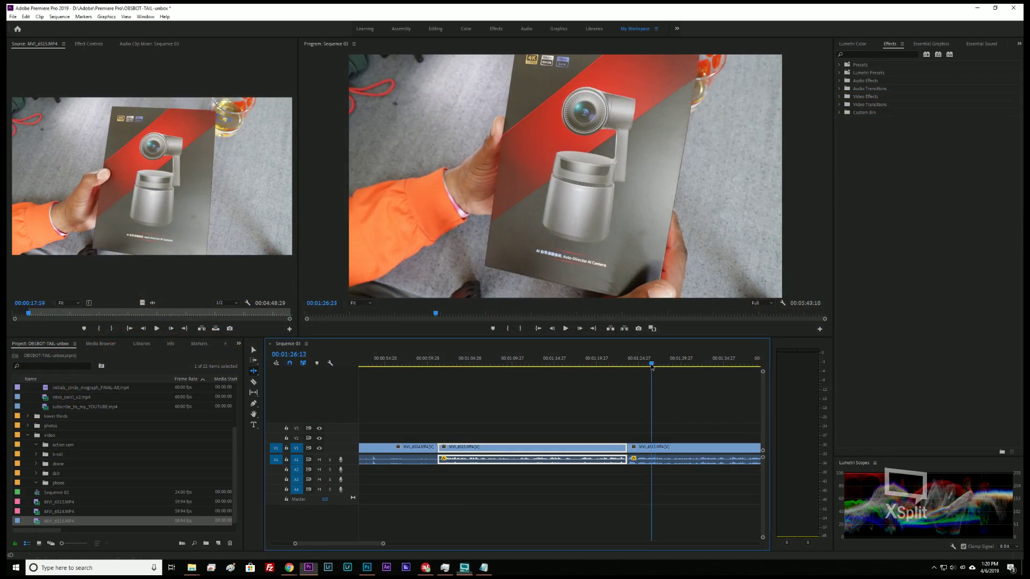
key(space)
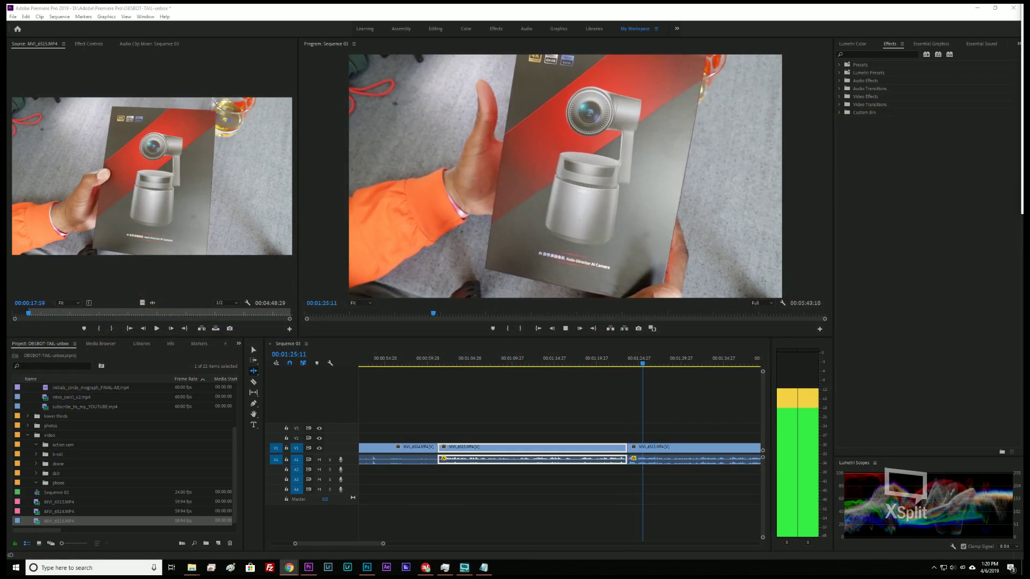
scroll(721, 409, down, 6)
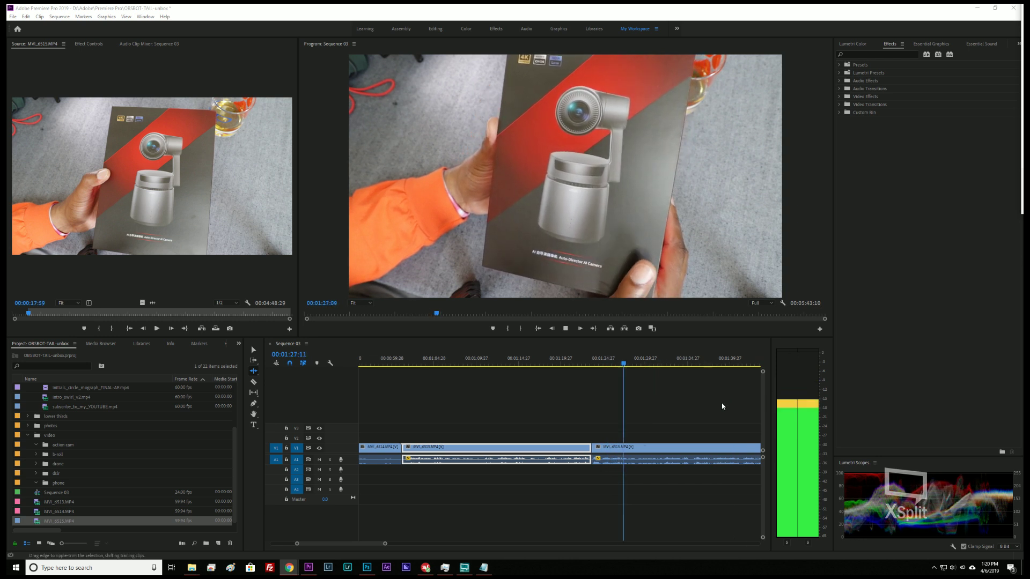
scroll(596, 417, down, 4)
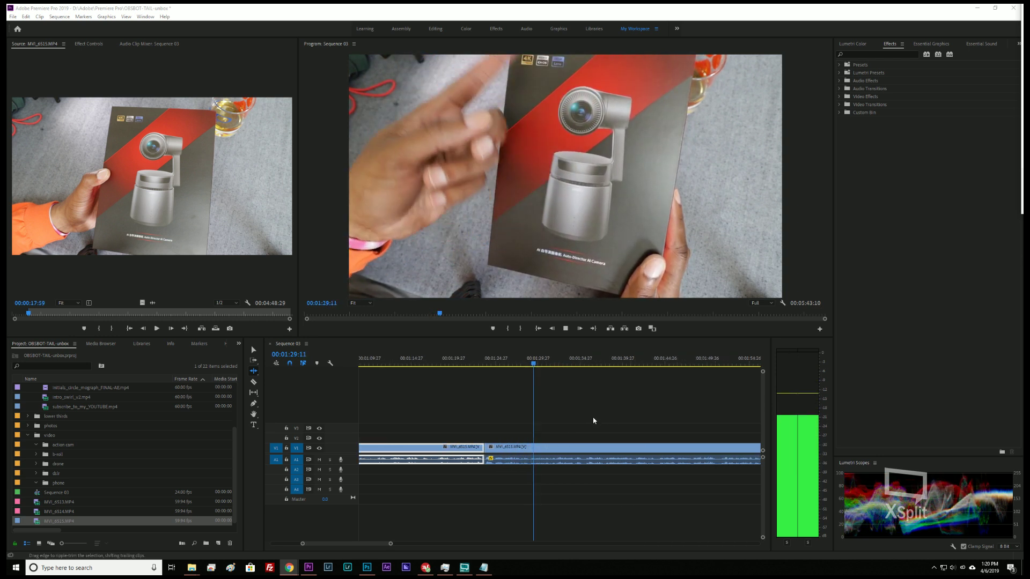
scroll(586, 419, down, 4)
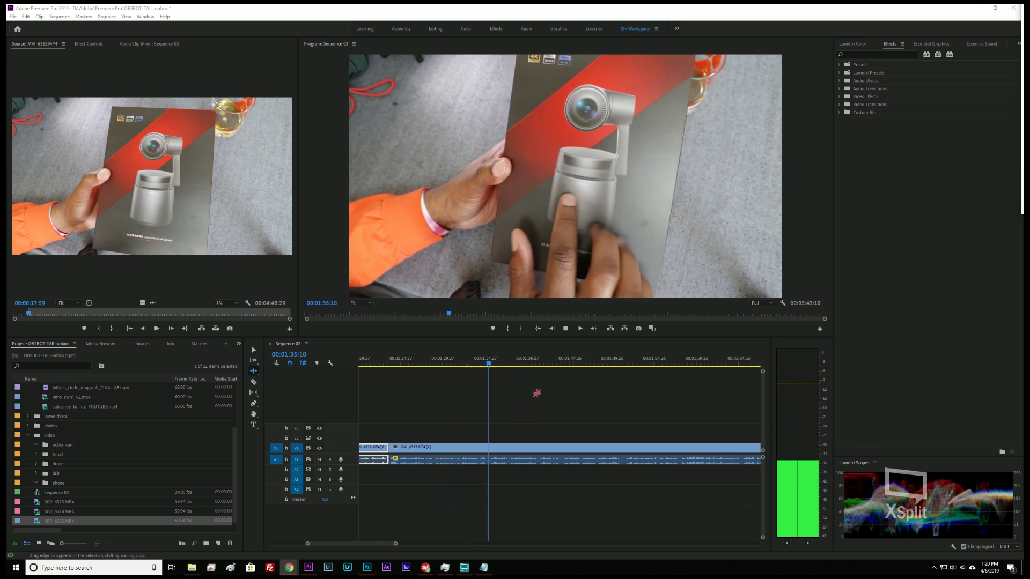
click(568, 410)
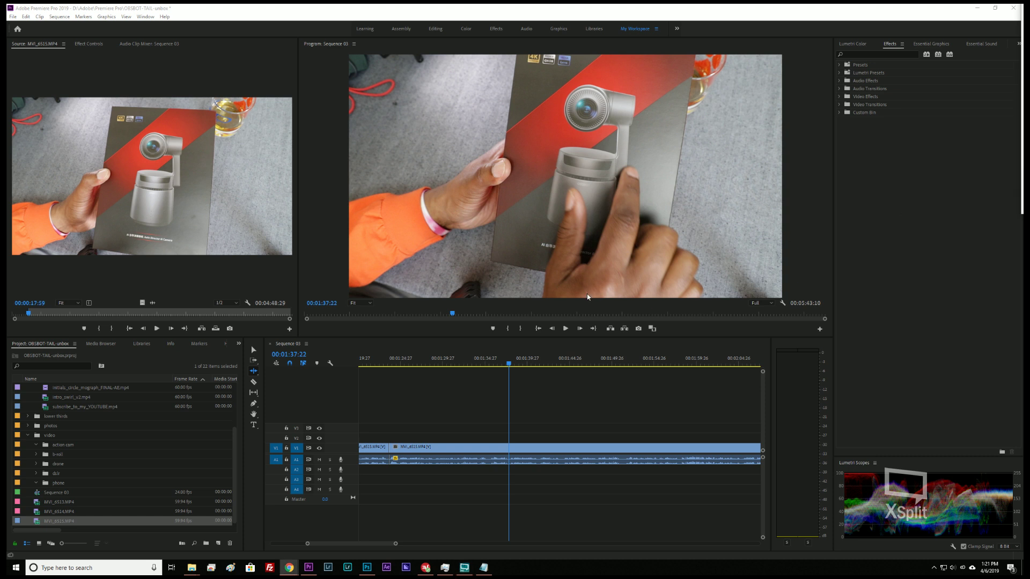
- Continue reviewing the second MVI_6515.MP4 piece, partly at faster speed, and stop at 00:02:05:14 where the box is open
click(570, 332)
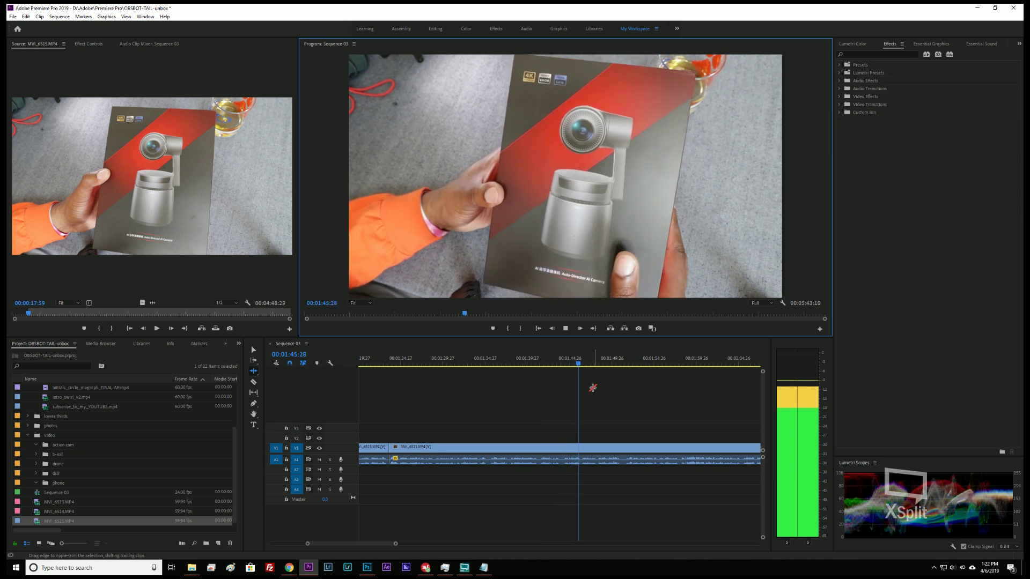
key(l)
key(l)
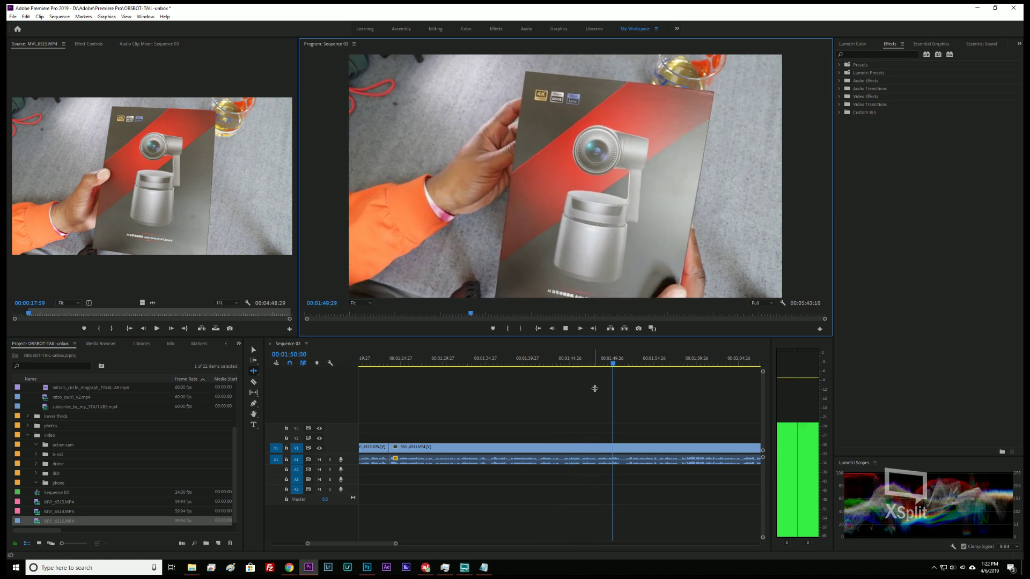
key(space)
key(space)
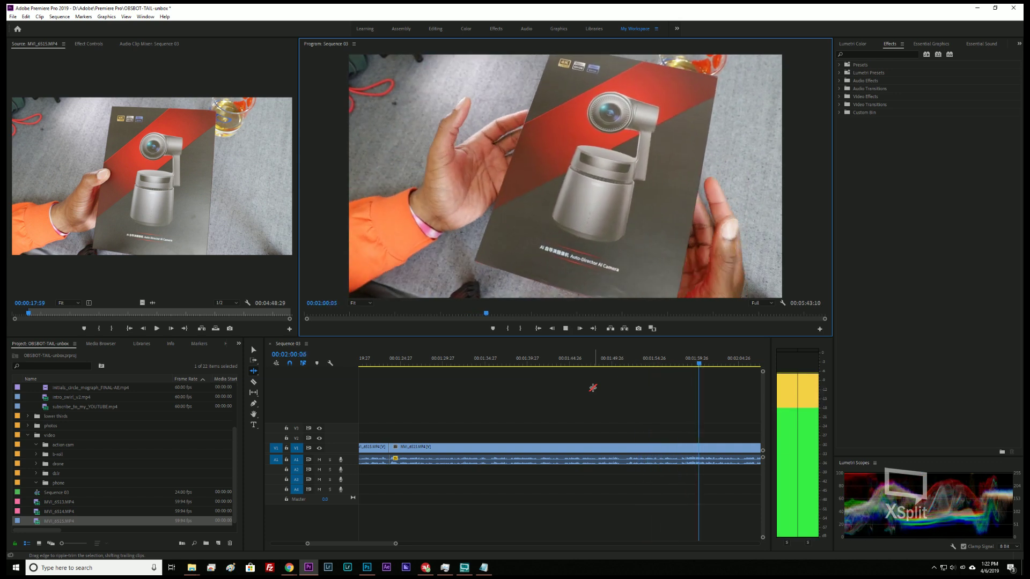
key(space)
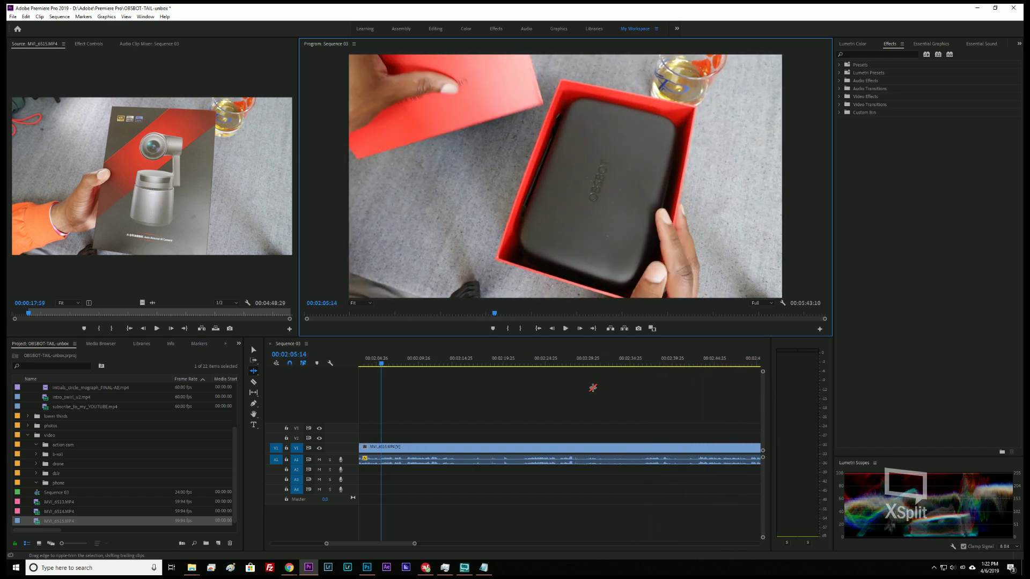
- Split MVI_6515.MP4 at 00:02:15:18, ripple-trim about 6 seconds off the start of the following piece and play on
key(space)
key(l)
key(l)
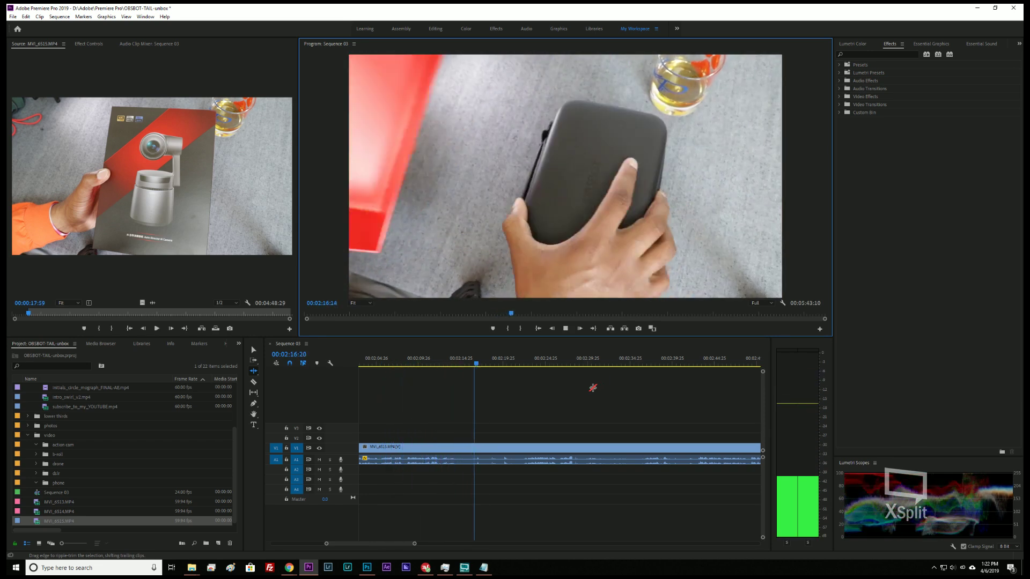
key(space)
key(j)
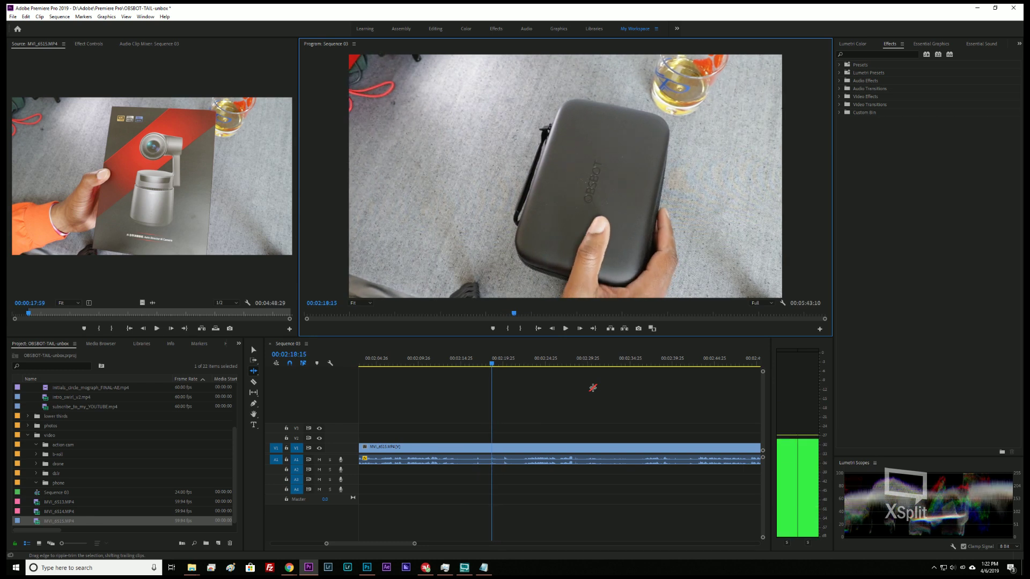
key(space)
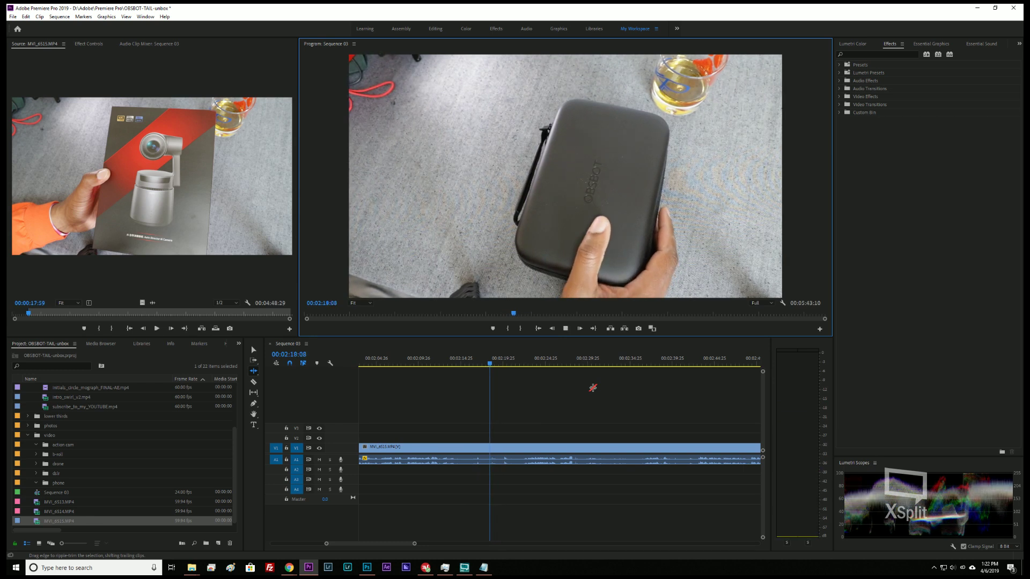
key(k)
key(c)
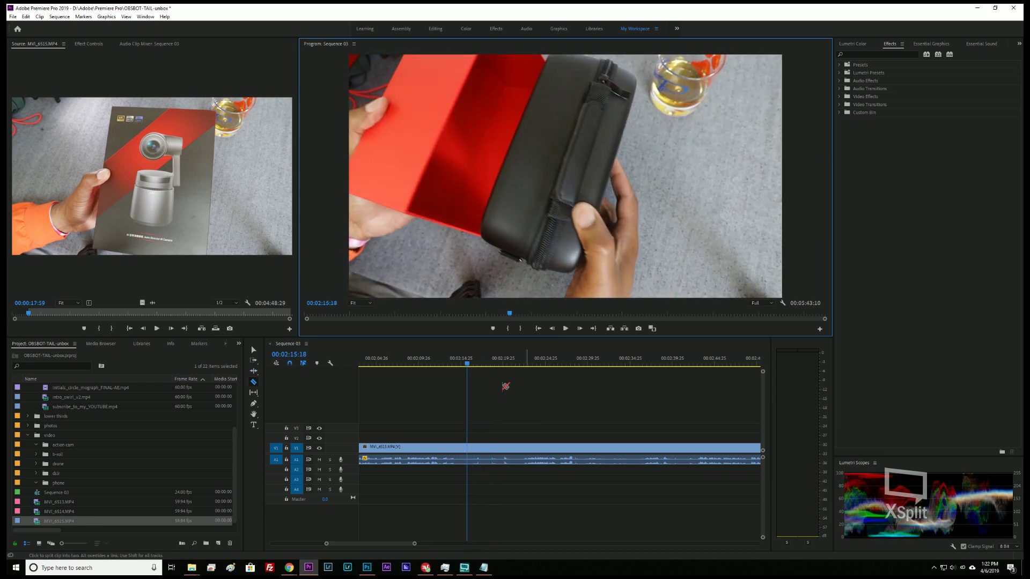
click(468, 453)
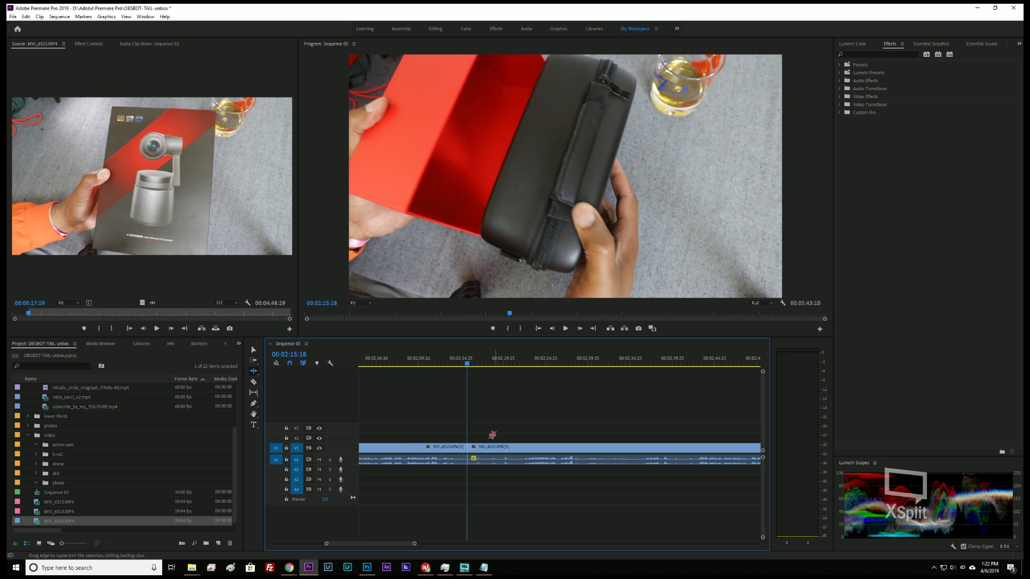
drag(470, 447, 514, 447)
key(space)
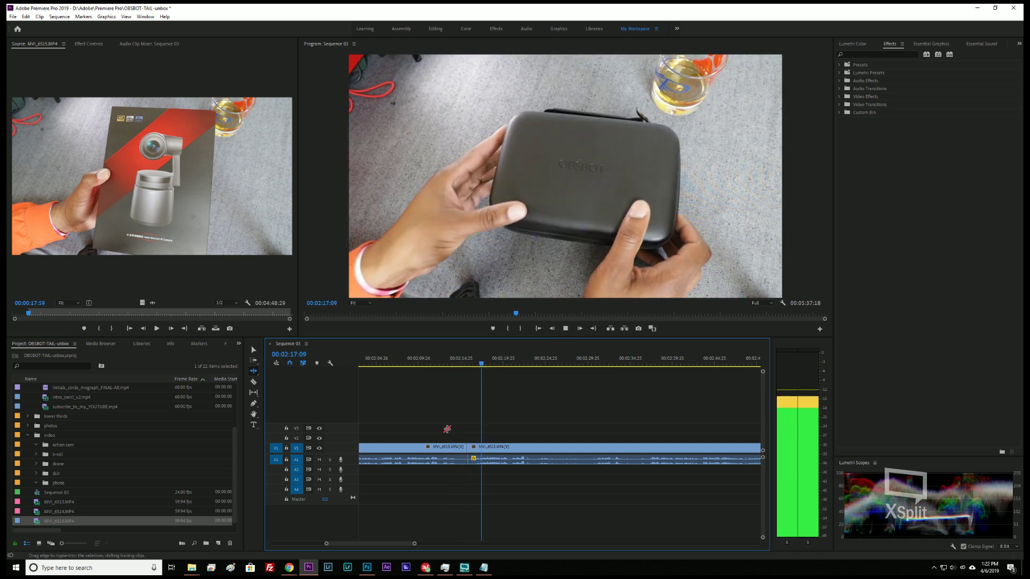
- Fast-play to 00:02:25:21, split MVI_6515.MP4 there and ripple-trim about 4 seconds off the start of the following piece
key(l)
key(l)
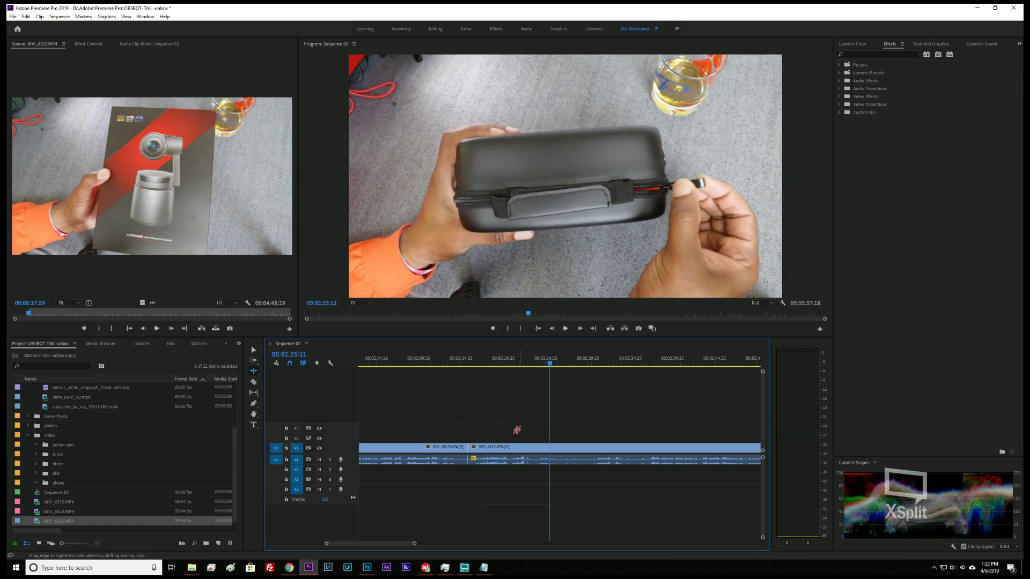
key(k)
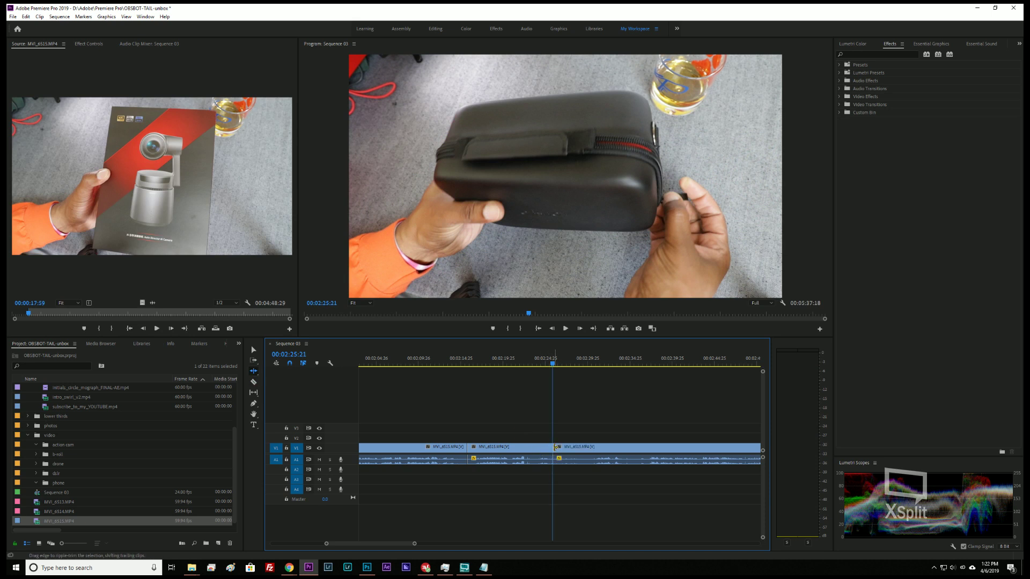
drag(555, 446, 588, 450)
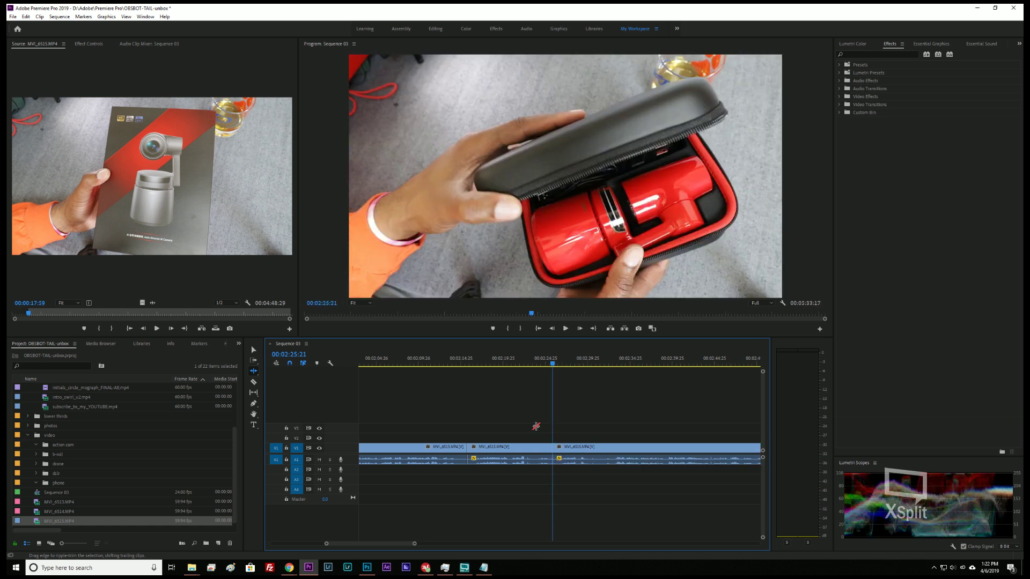
- Play across the cut at 00:02:25:21 and review the remaining MVI_6515.MP4 footage up to 00:03:18:12
key(shift+k)
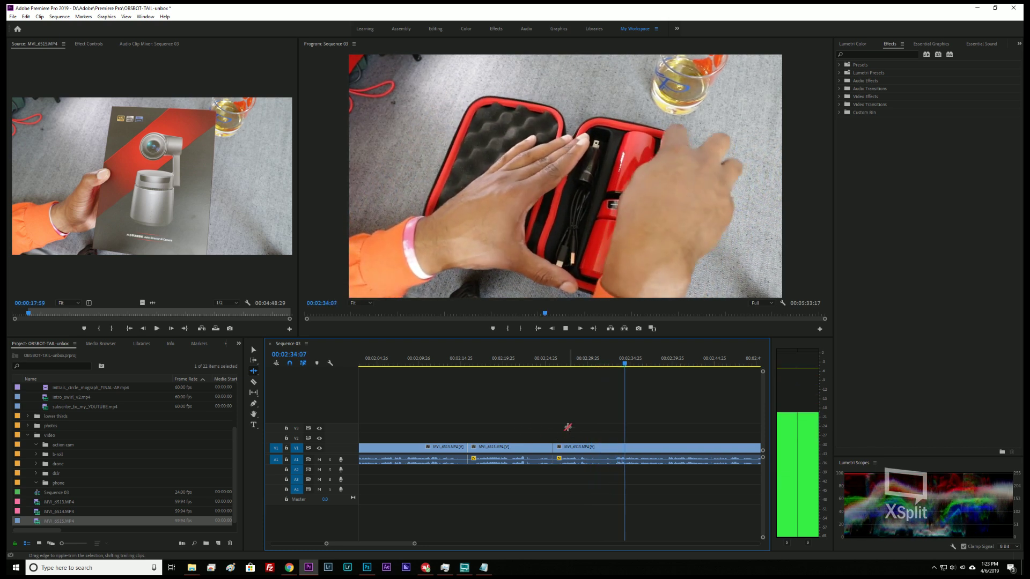
scroll(563, 425, down, 3)
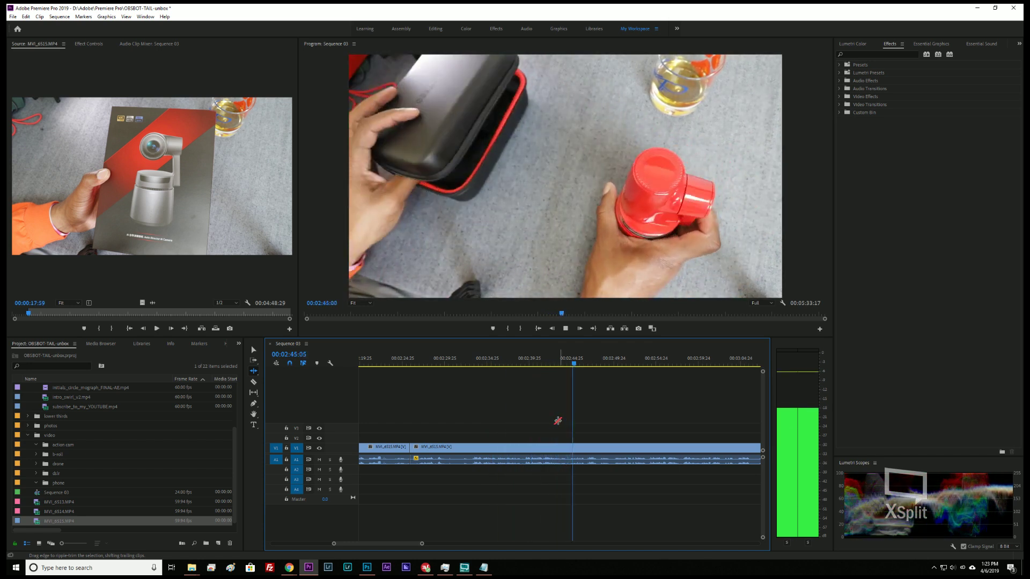
key(space)
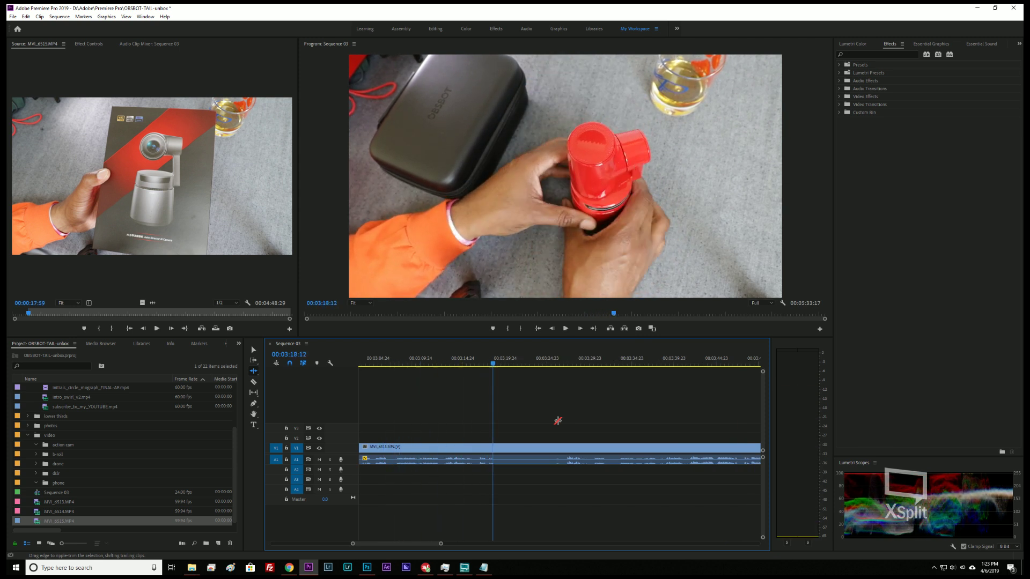
- Play MVI_6515.MP4 on from 00:03:18:12, then go back to 00:03:20:28 and split the clip there
key(space)
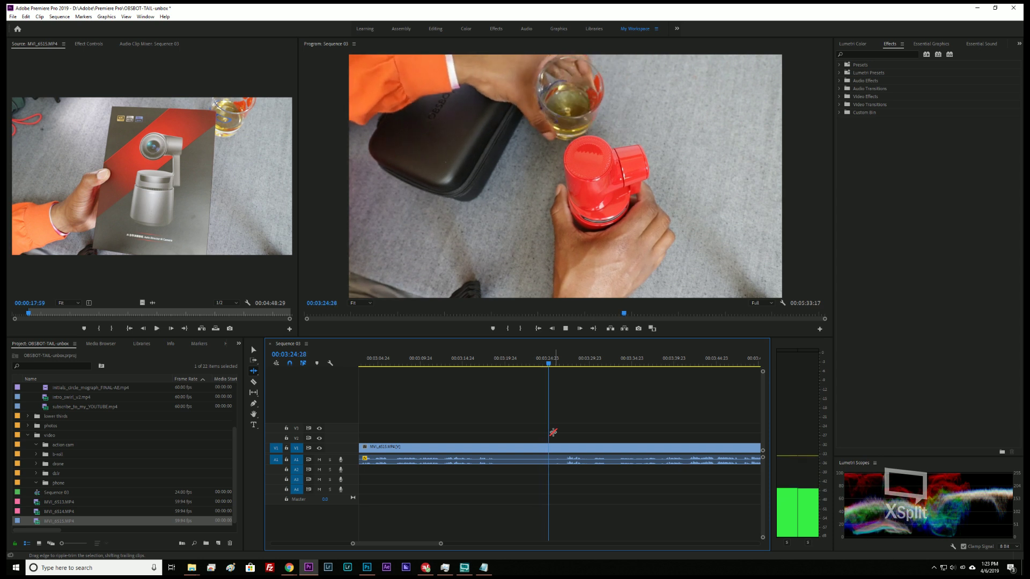
key(space)
drag(551, 368, 514, 374)
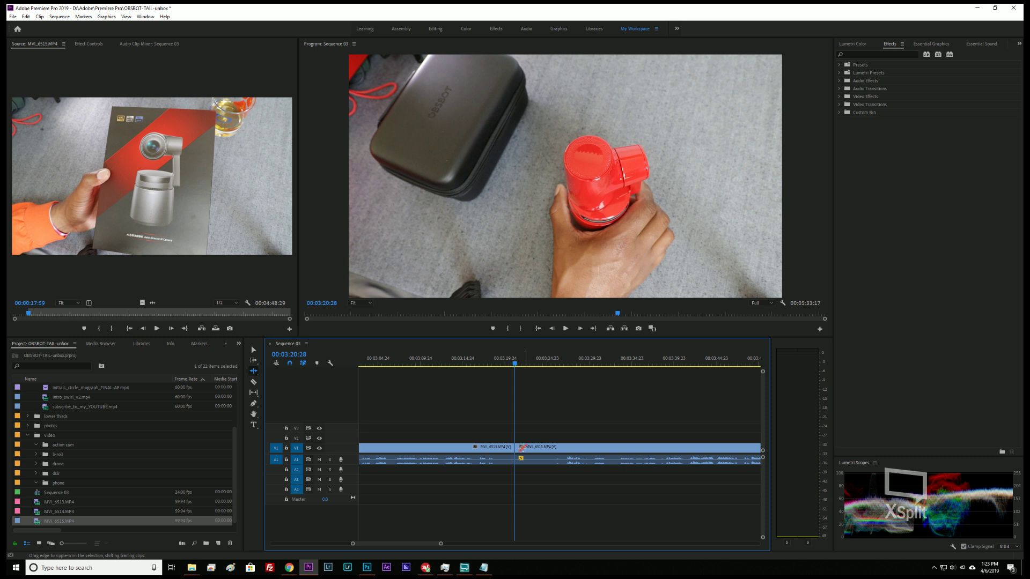
- Replay past the cut to 00:03:24:15, trim the following piece's start to that point and ripple-delete the gap
key(space)
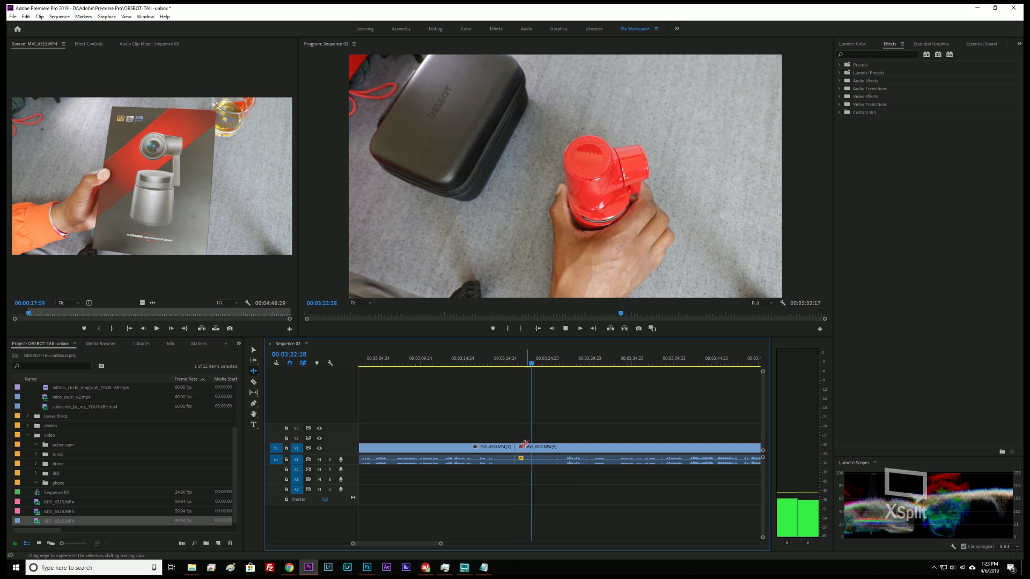
key(space)
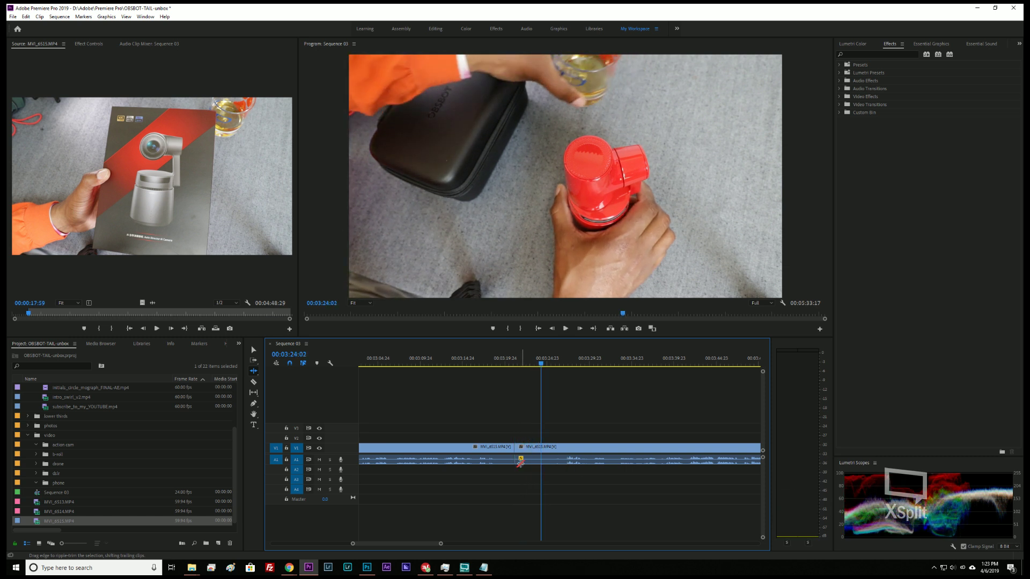
click(516, 447)
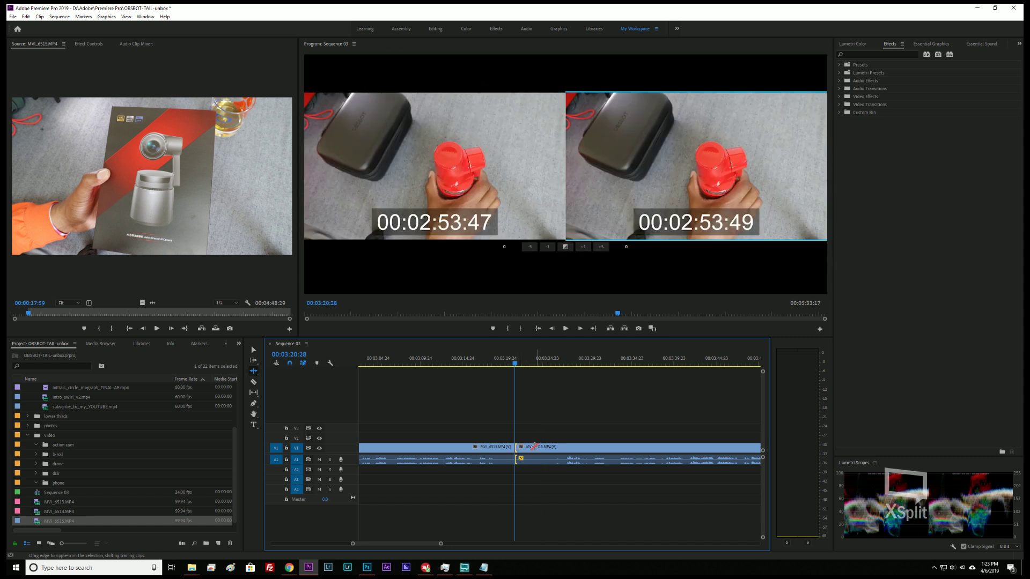
key(space)
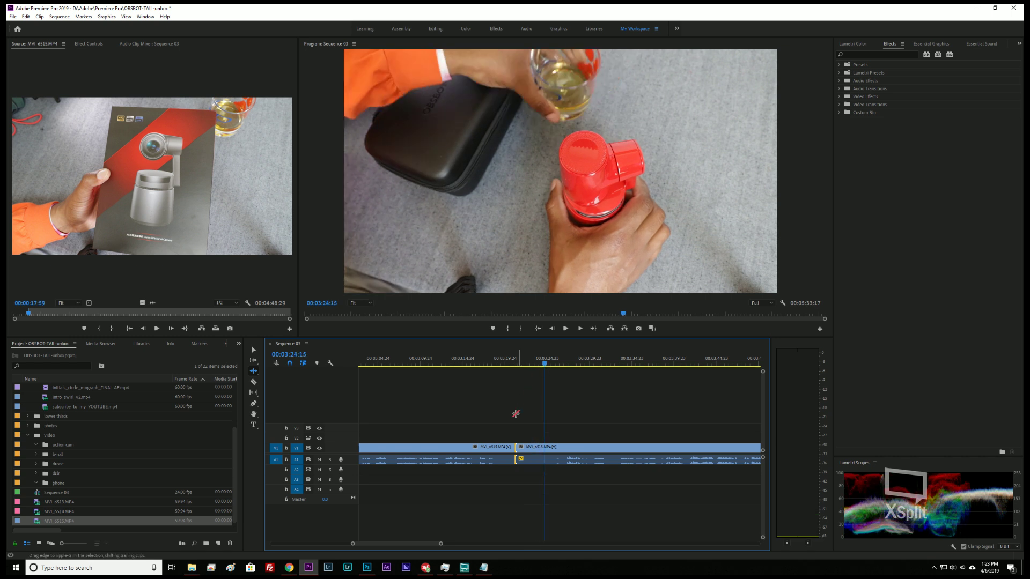
key(v)
click(529, 451)
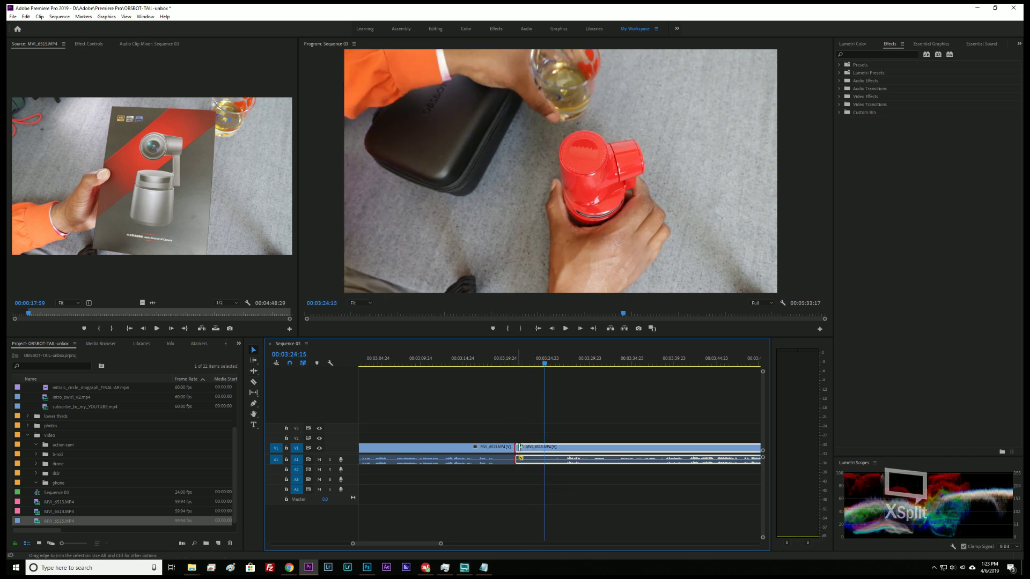
drag(520, 447, 545, 447)
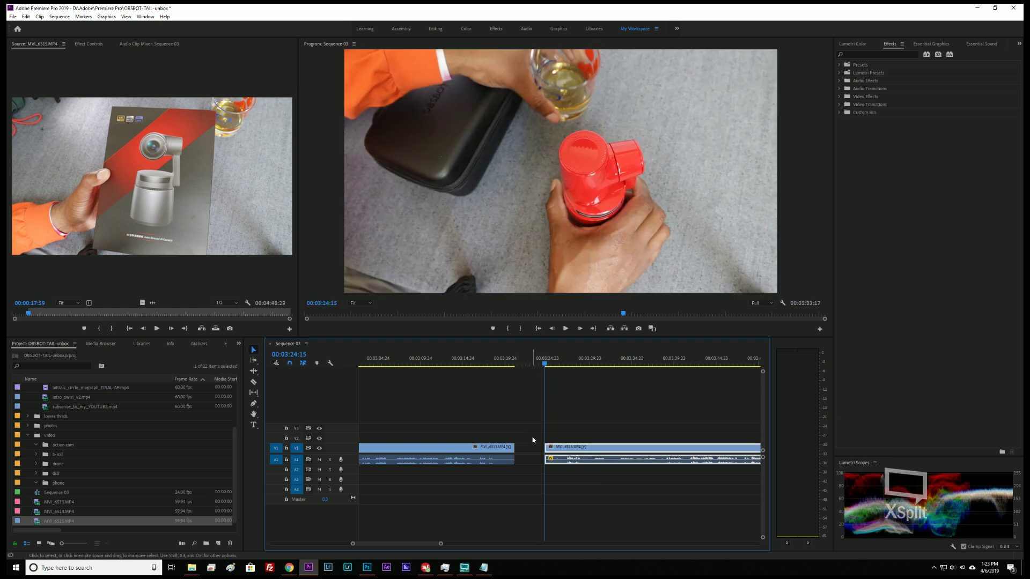
right_click(537, 447)
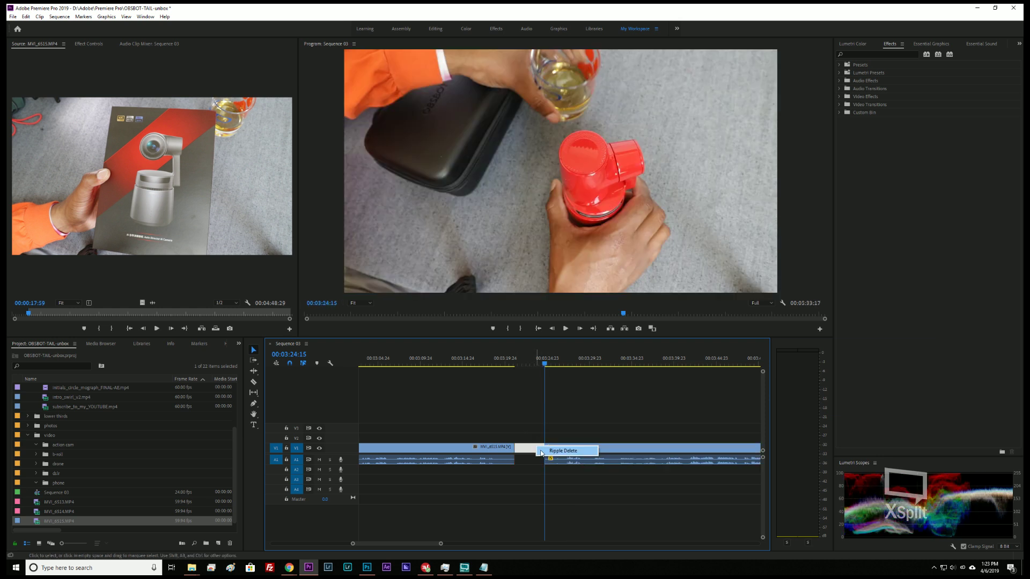
click(546, 451)
- Review MVI_6515.MP4 after the cut at 00:03:20:28 up to about 00:05:07:04, replaying from about 00:03:58:06 and partly at faster speed
key(space)
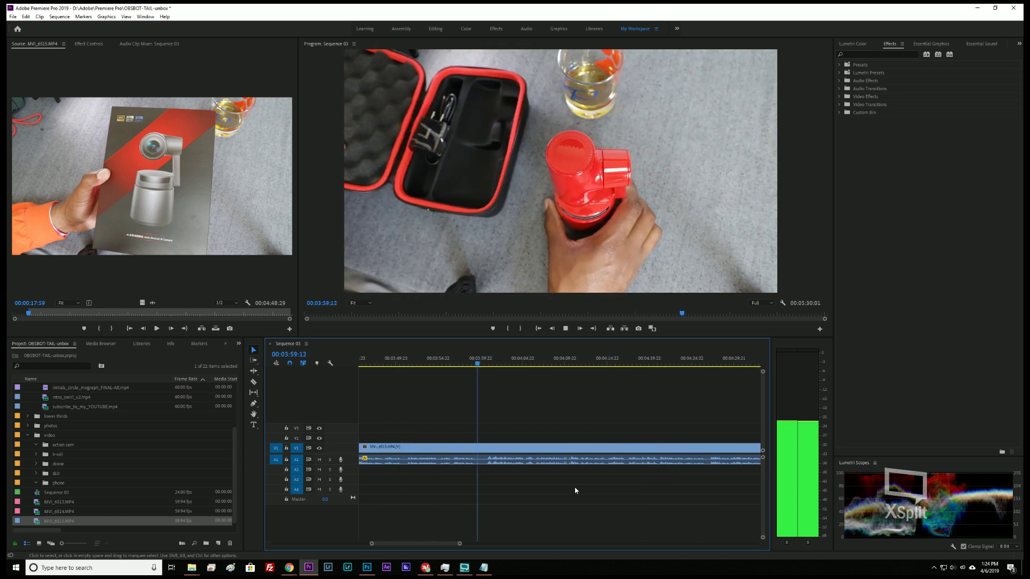
key(space)
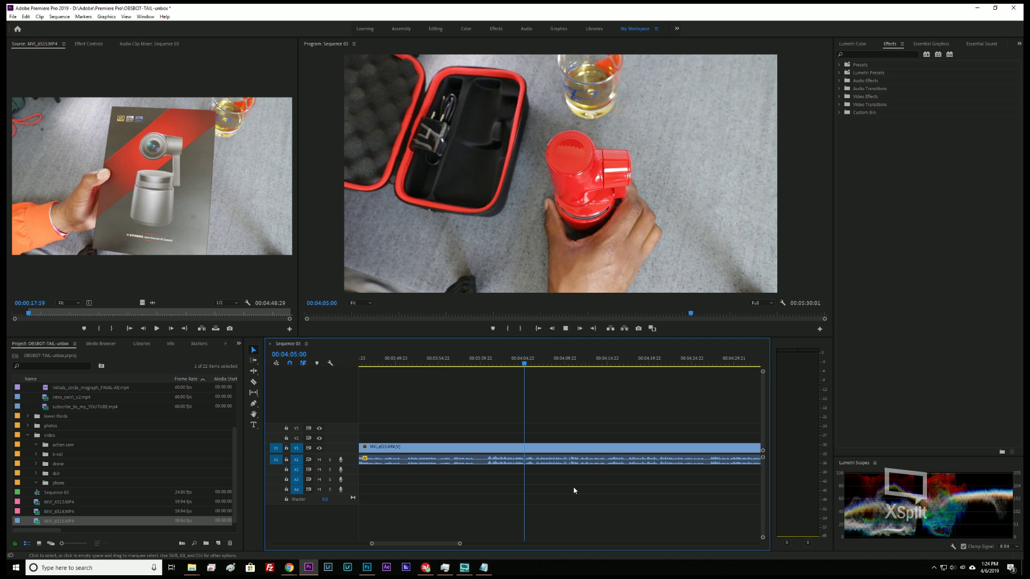
key(j)
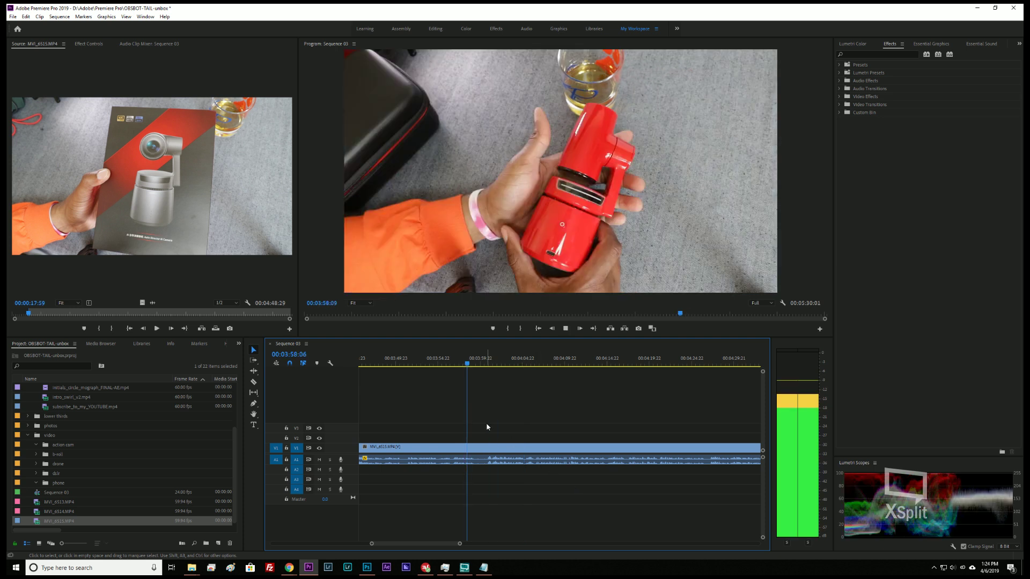
key(k)
key(l)
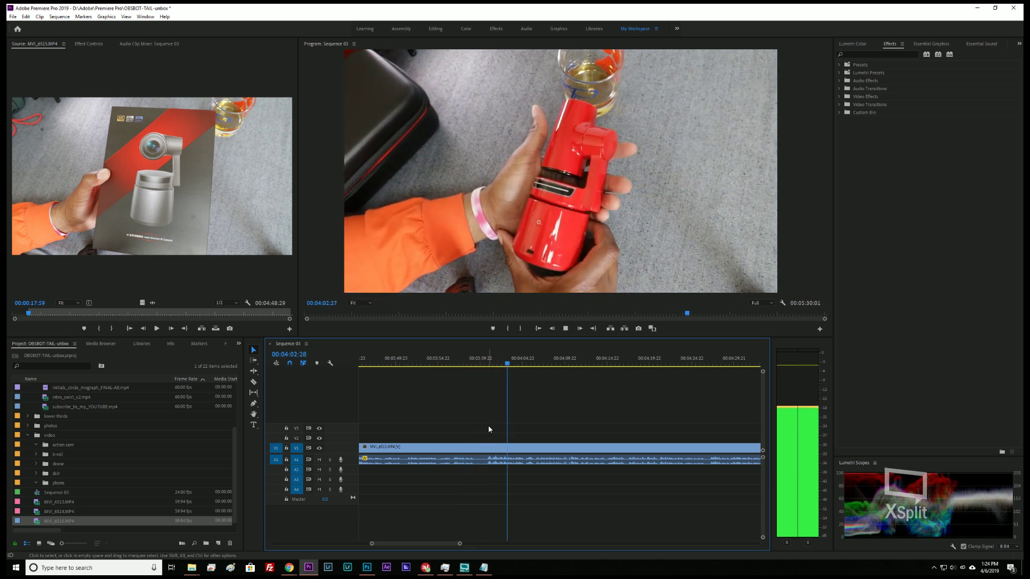
key(space)
key(space)
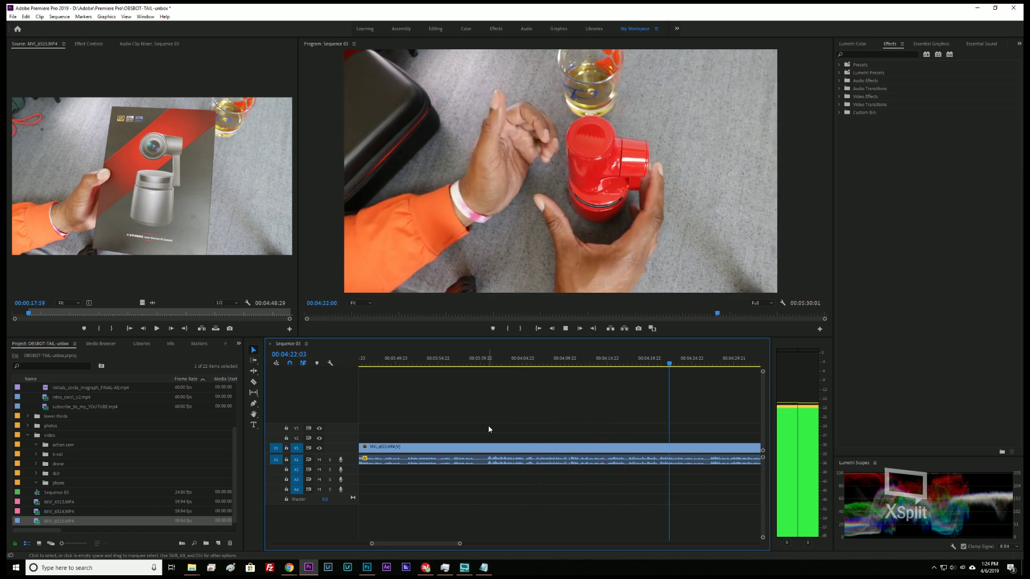
key(space)
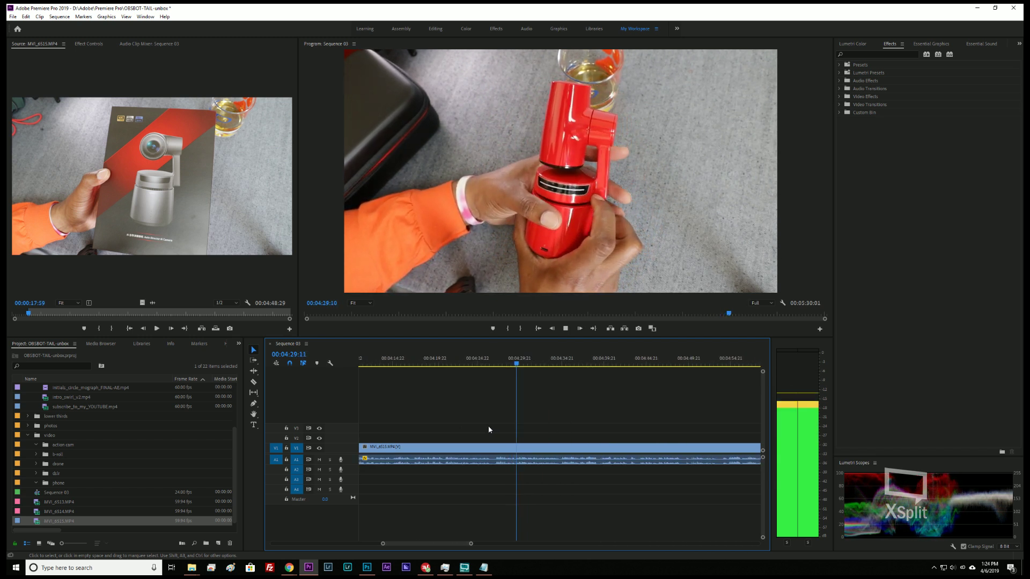
key(l)
key(l)
key(l)
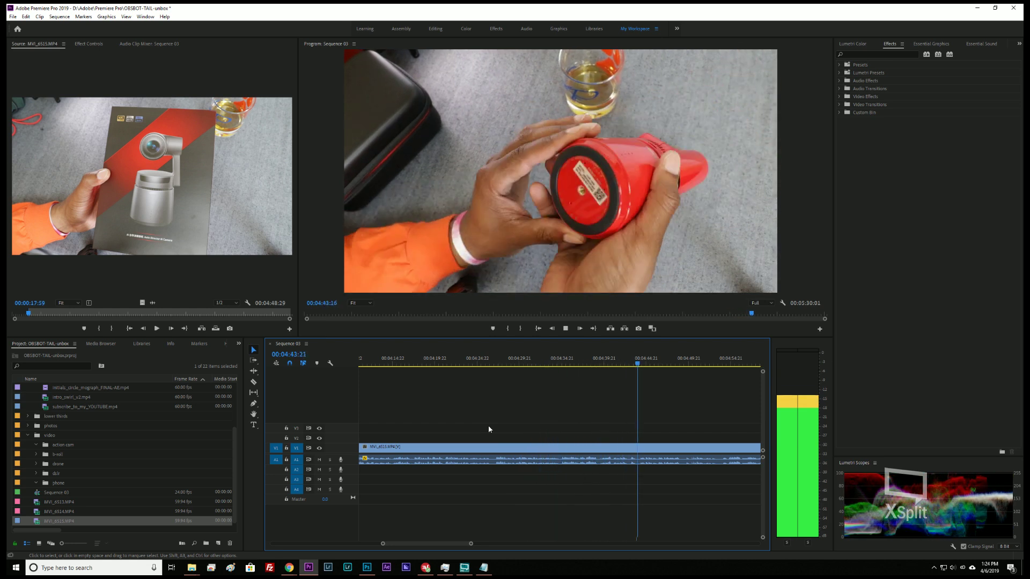
key(k)
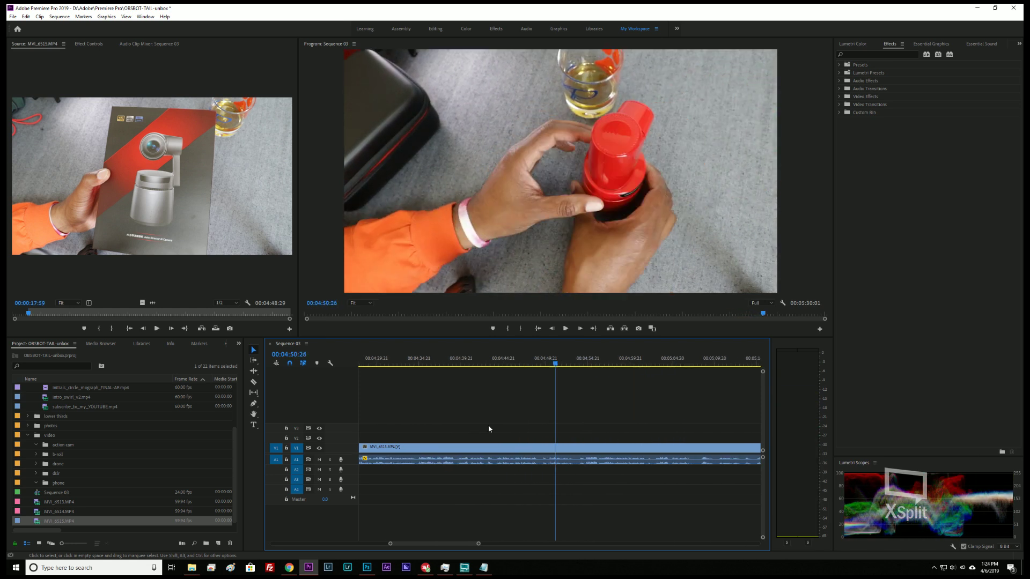
key(l)
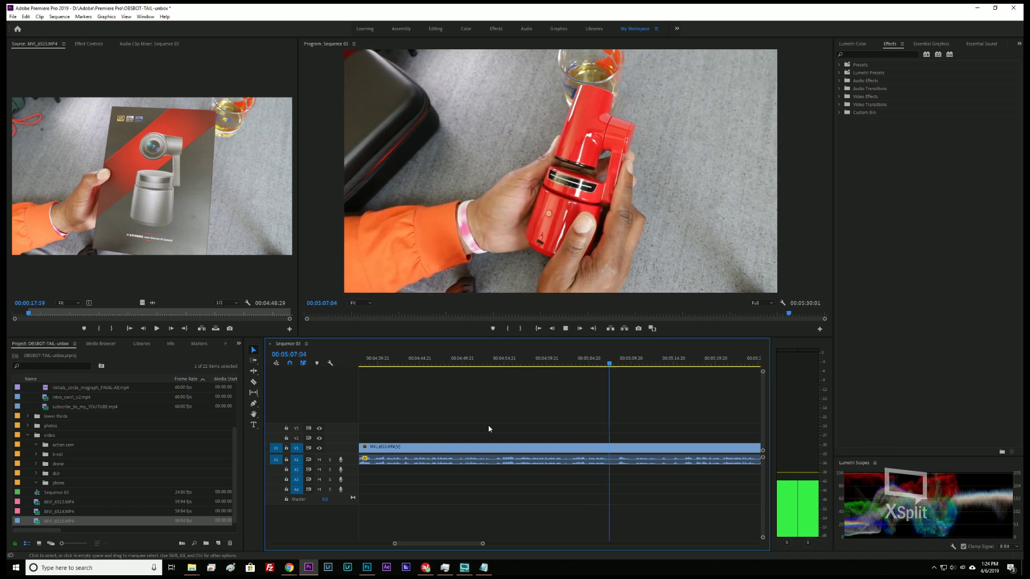
- Split MVI_6515.MP4 at about 00:05:07, ripple-trim about 21 frames off the start of the following piece and play on
key(space)
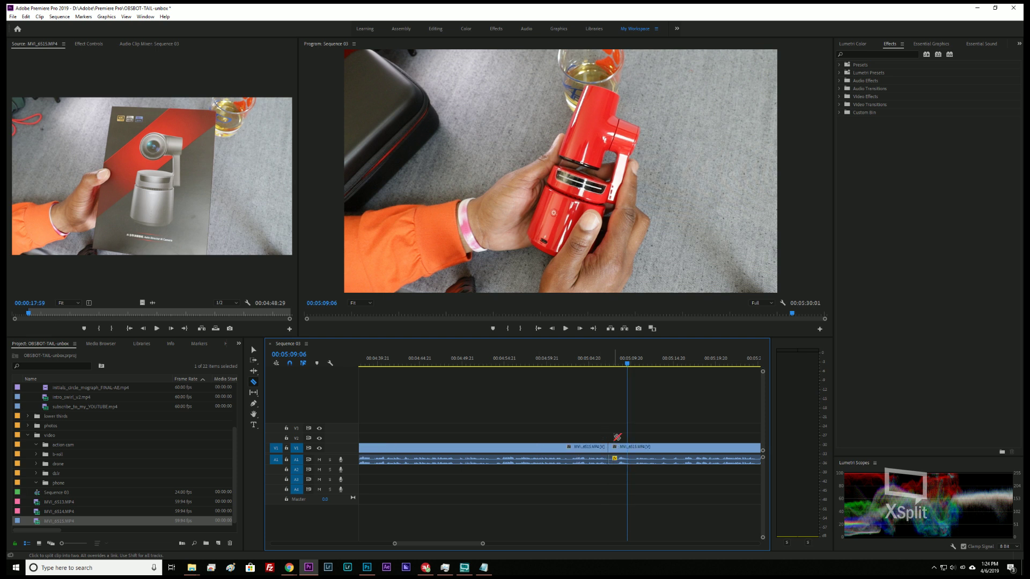
drag(609, 442, 616, 442)
key(space)
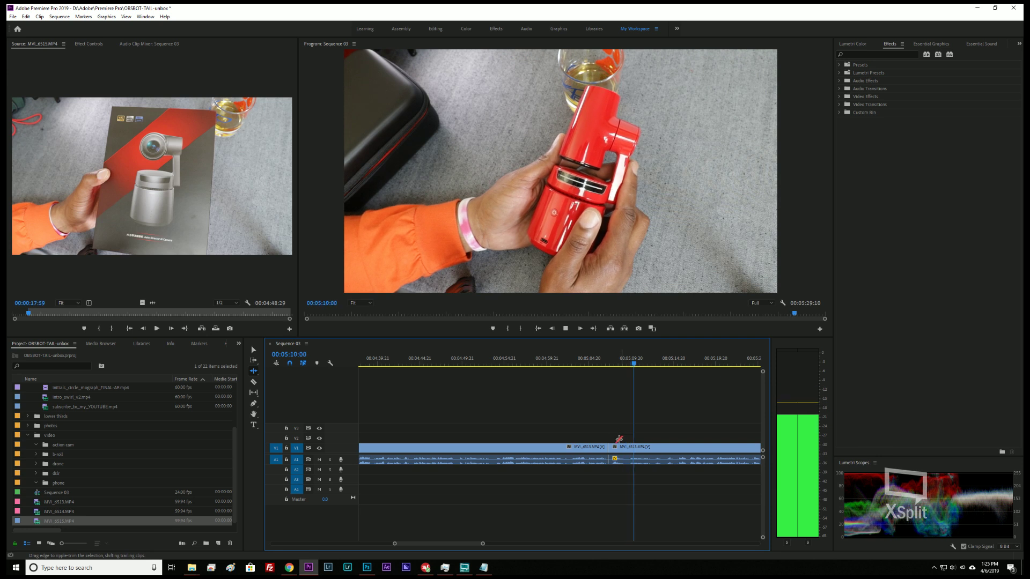
- Play to 00:05:26:28, split MVI_6515.MP4 there, delete the leftover tail and save the project, returning to the sequence start
scroll(657, 448, down, 1)
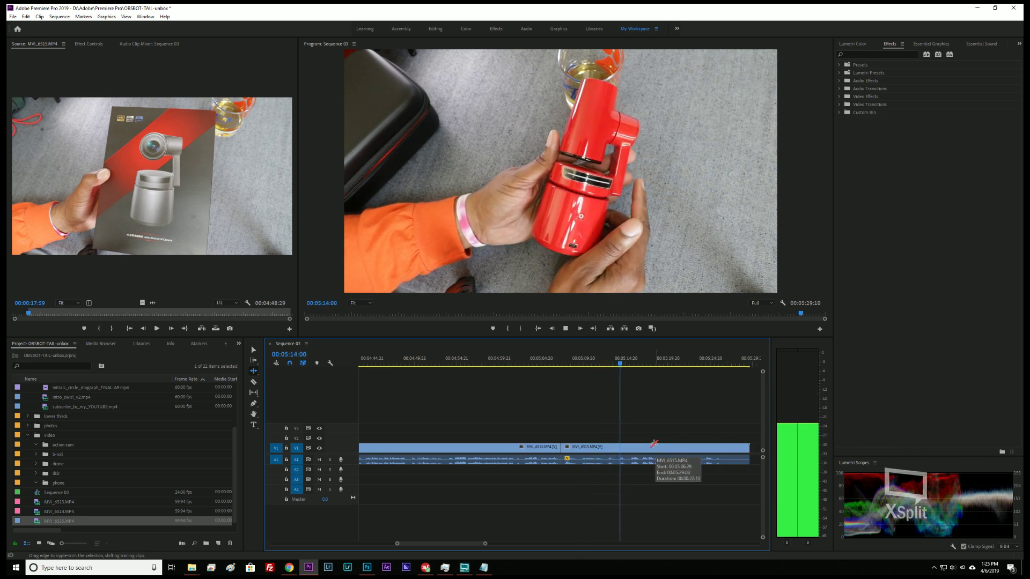
scroll(653, 443, down, 1)
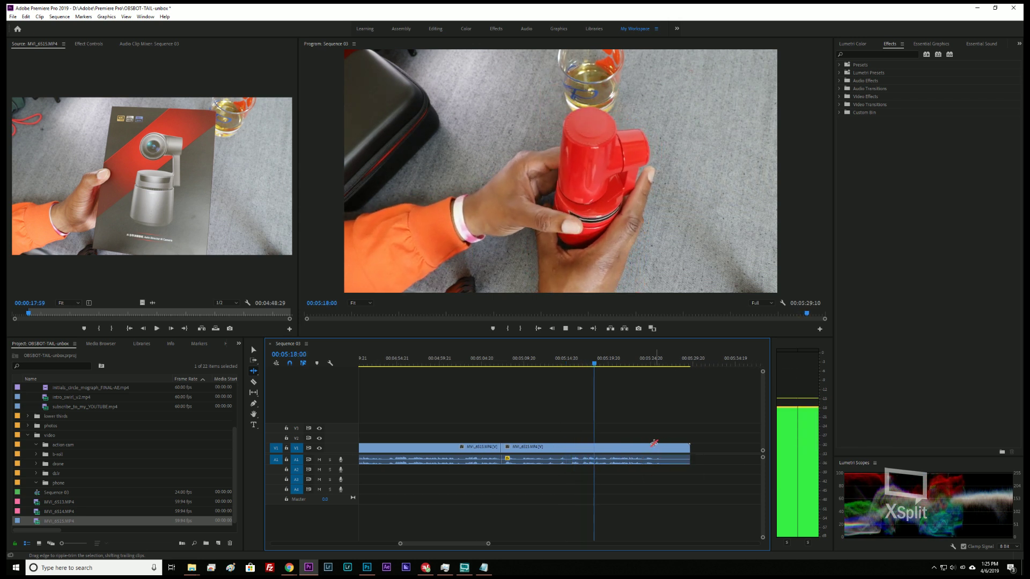
key(l)
key(l)
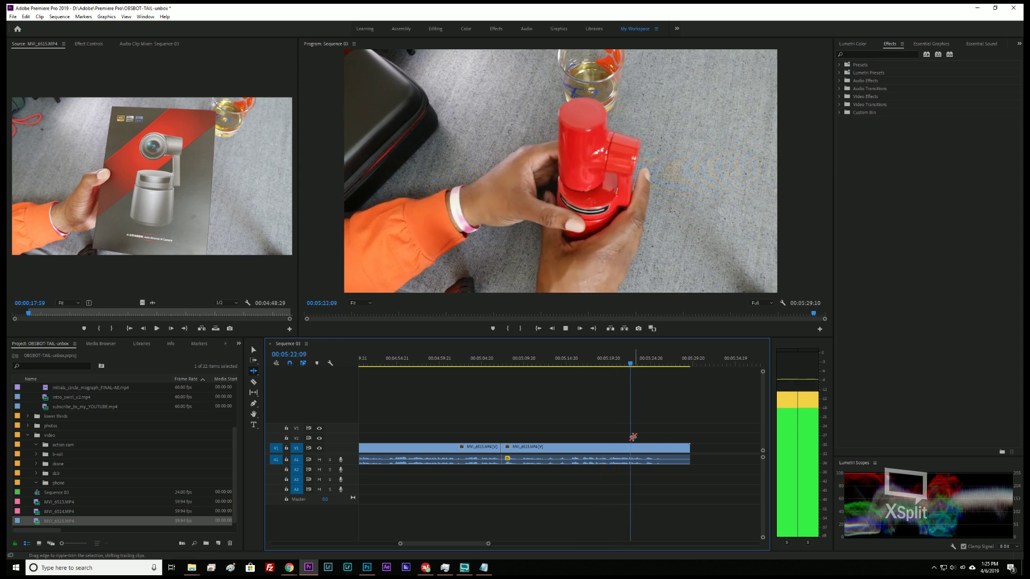
key(k)
key(l)
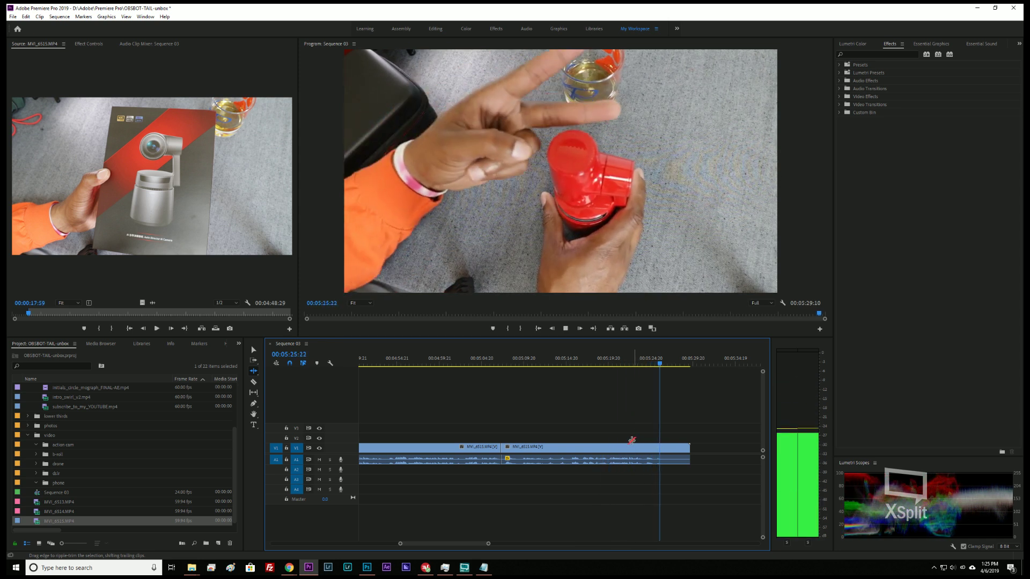
key(k)
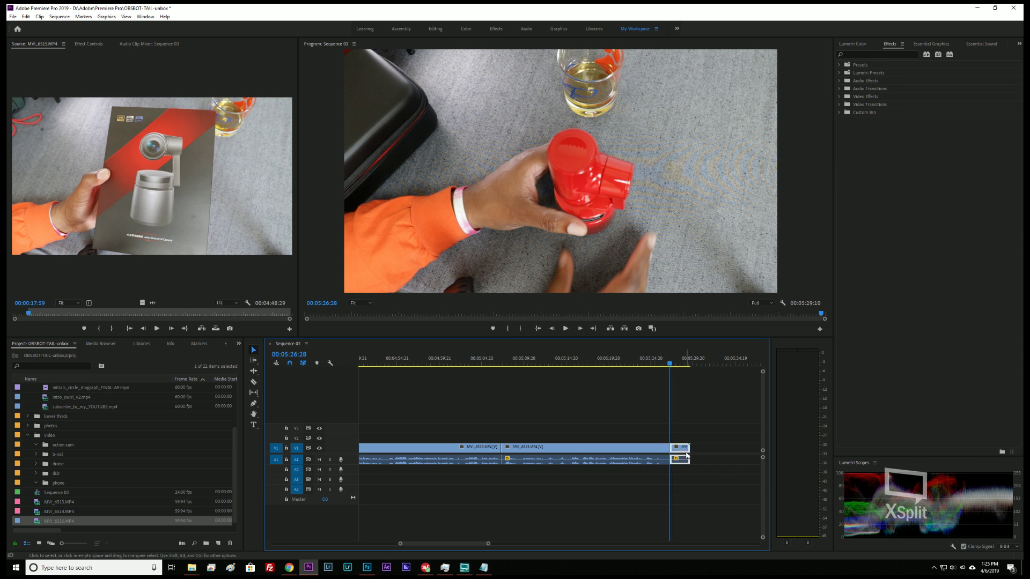
key(Delete)
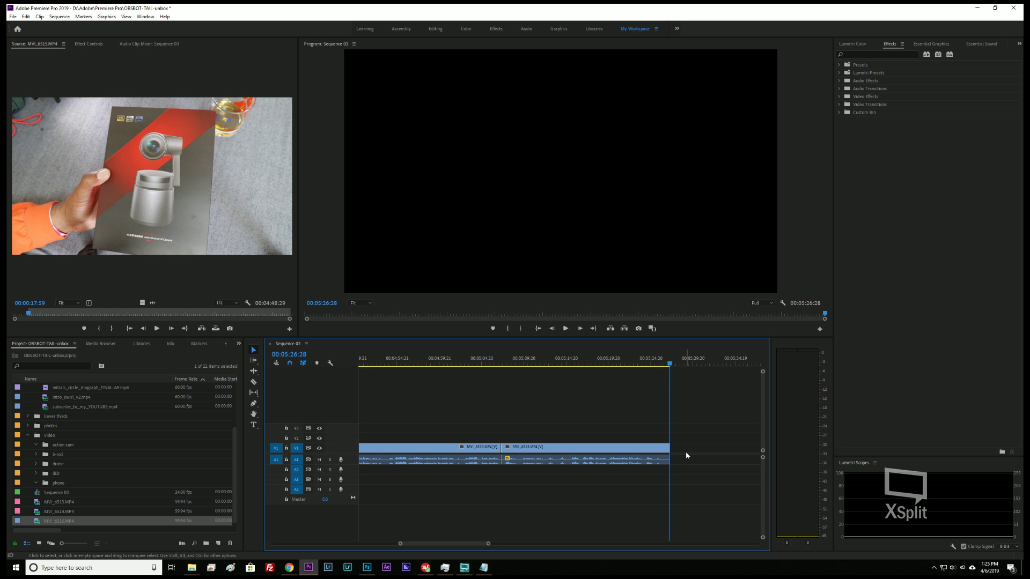
key(ctrl+s)
key(Home)
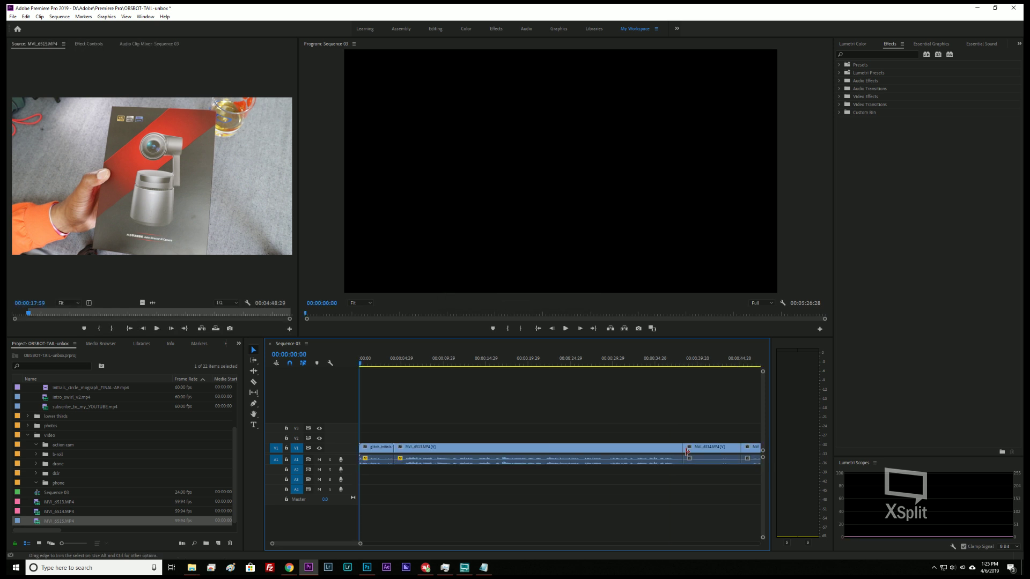
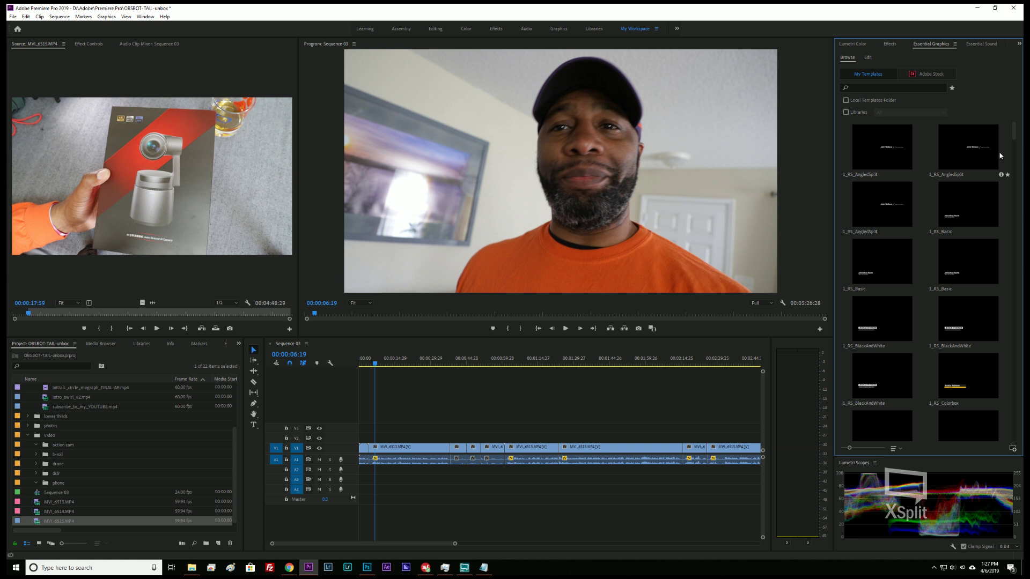
- Search the graphics templates for "GENERA", place the first lowerthird-circles-general on V2 at 00:00:06:19 and save the project
click(902, 157)
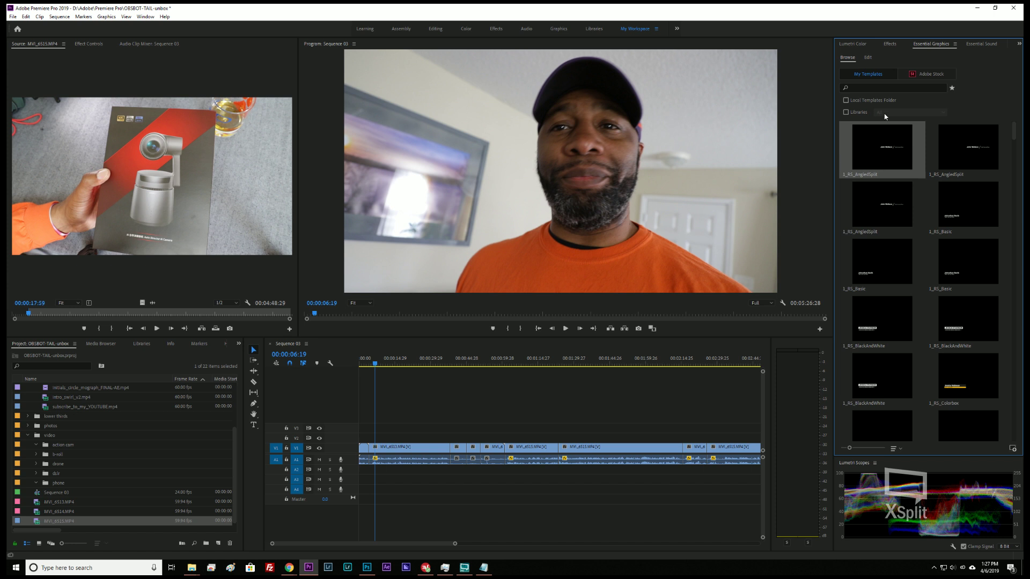
click(867, 86)
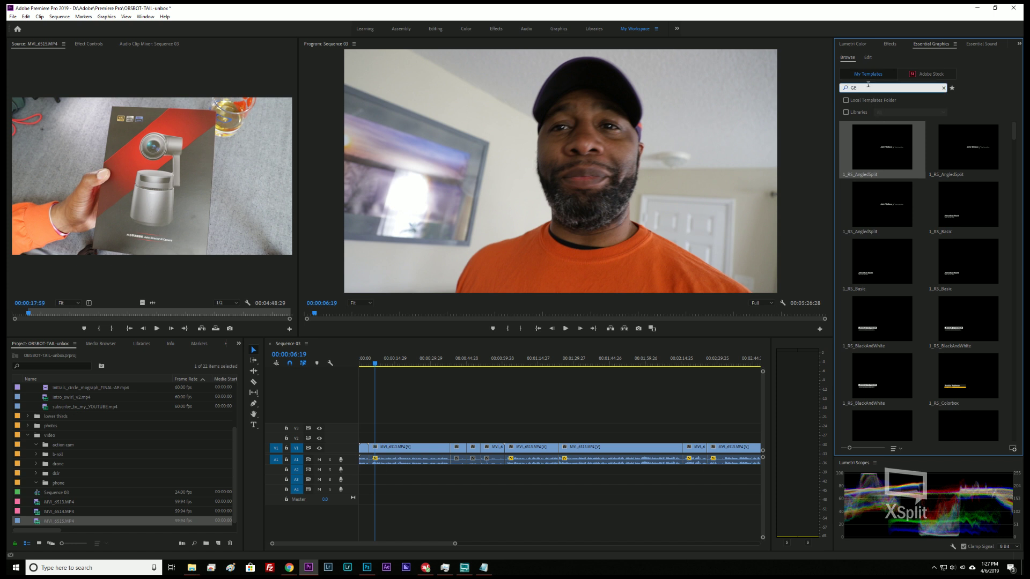
key(Return)
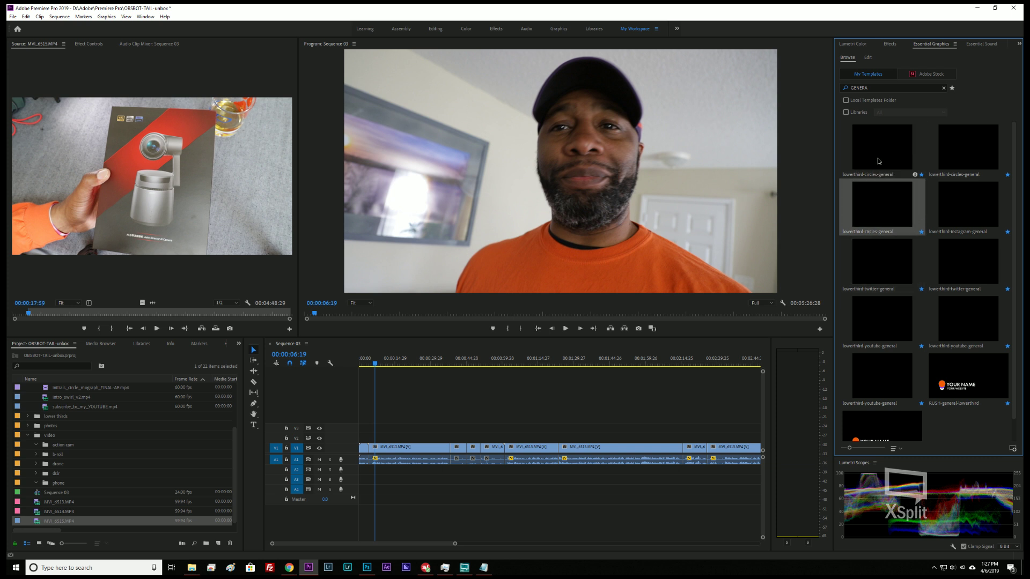
drag(879, 159, 382, 439)
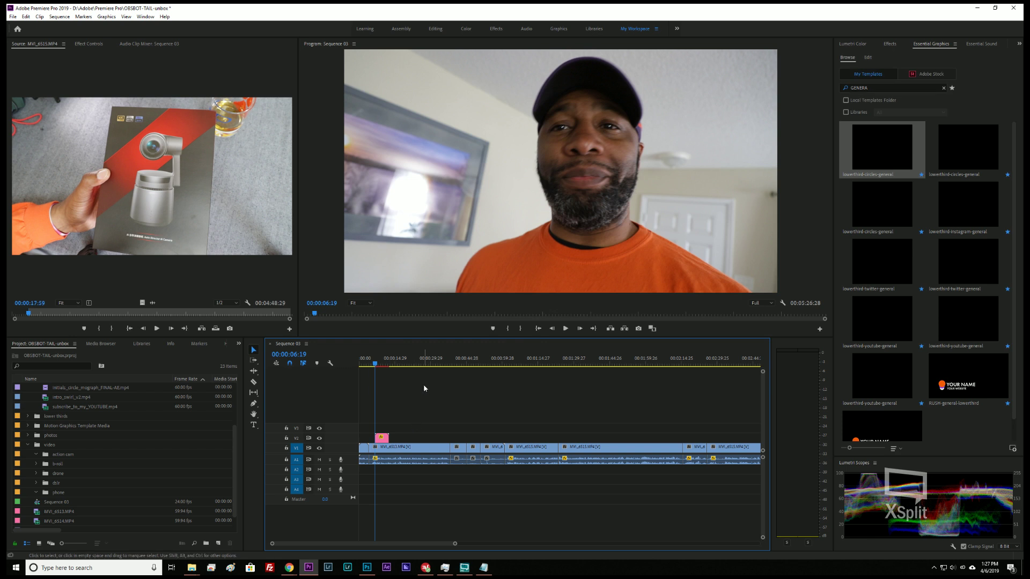
key(ctrl+s)
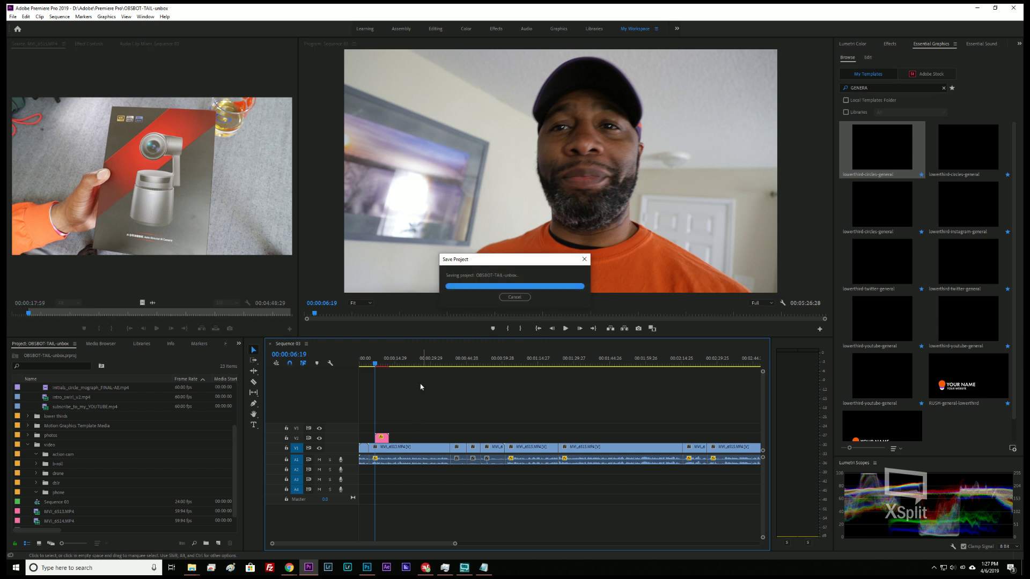
- Play to 00:00:08:04 and apply Set to Frame Size to the lower-third graphic on V2
key(space)
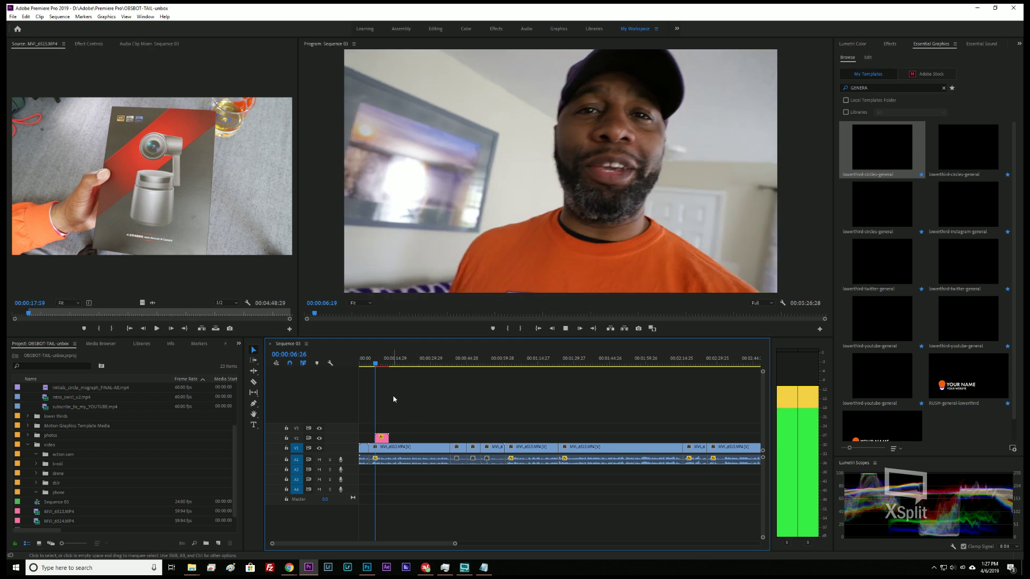
key(space)
right_click(381, 437)
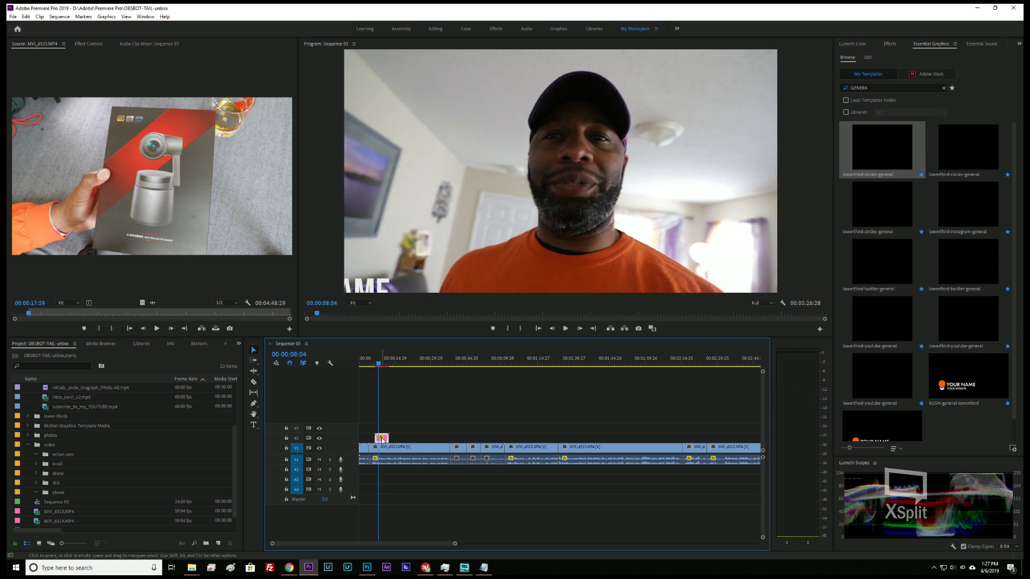
click(428, 403)
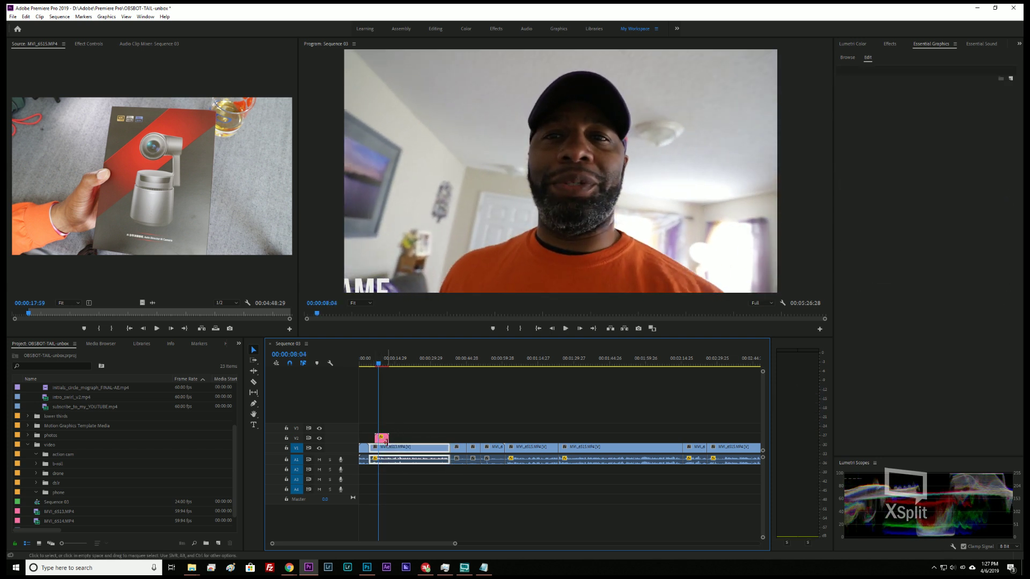
click(384, 442)
right_click(384, 442)
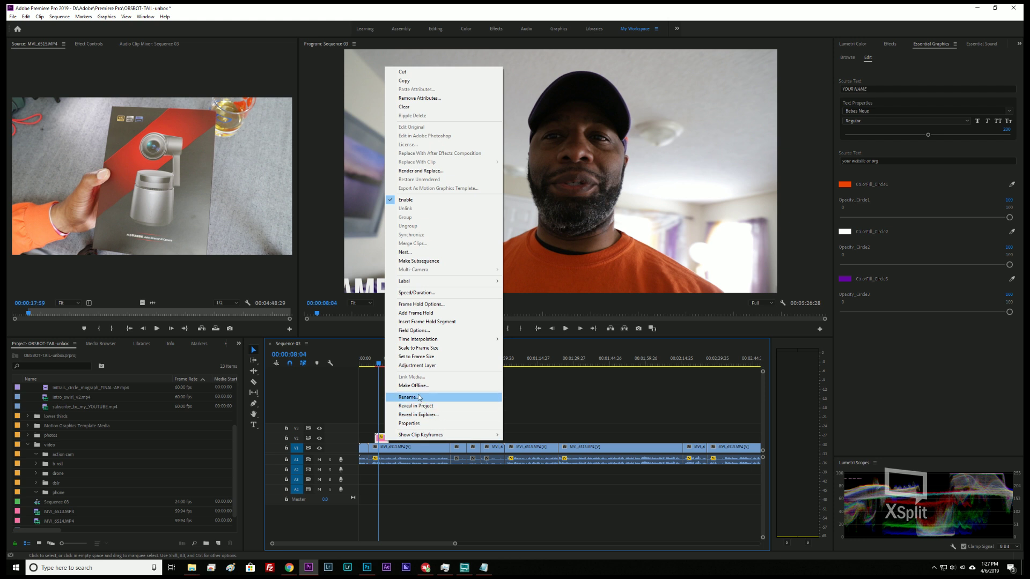
click(430, 358)
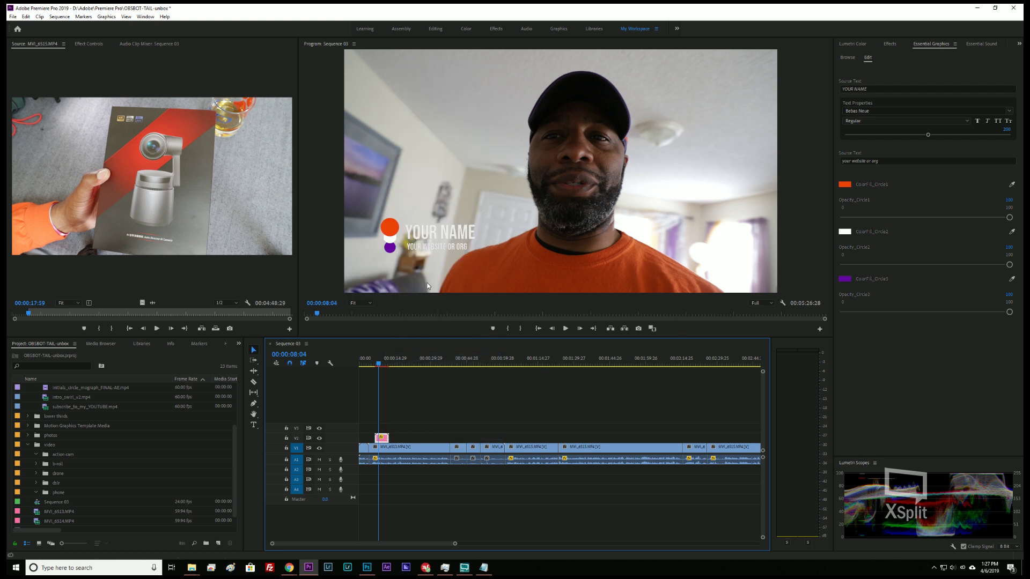
- Replace the lower third's name line with the presenter's name and its second line with the presenter's website address
click(877, 87)
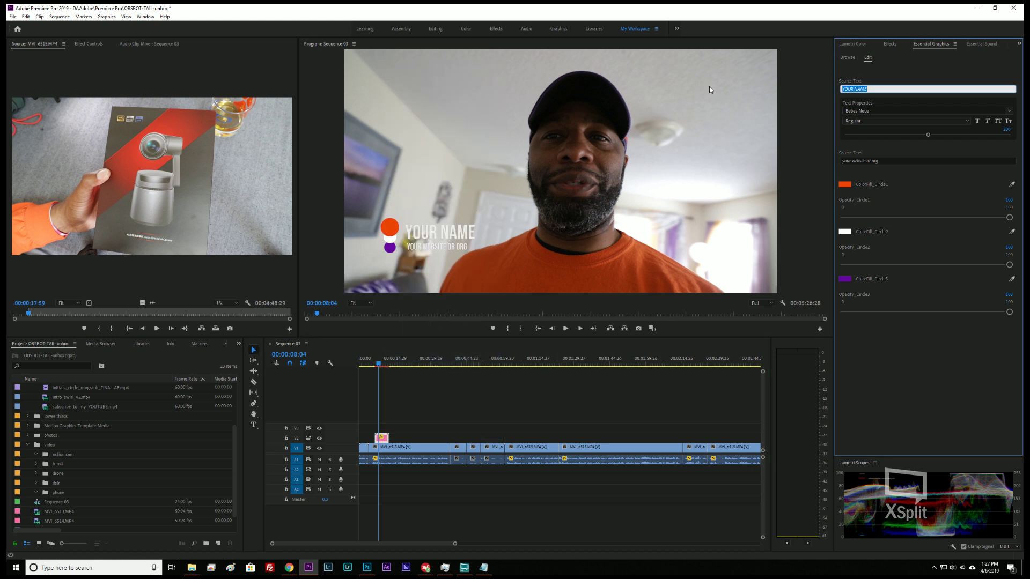
text(ant pruitt)
key(Tab)
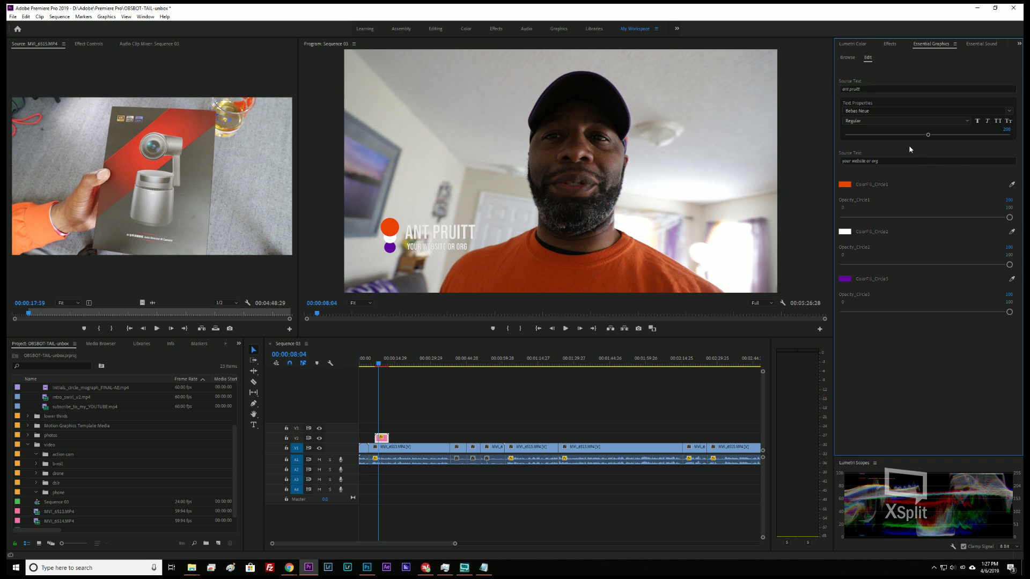
click(888, 161)
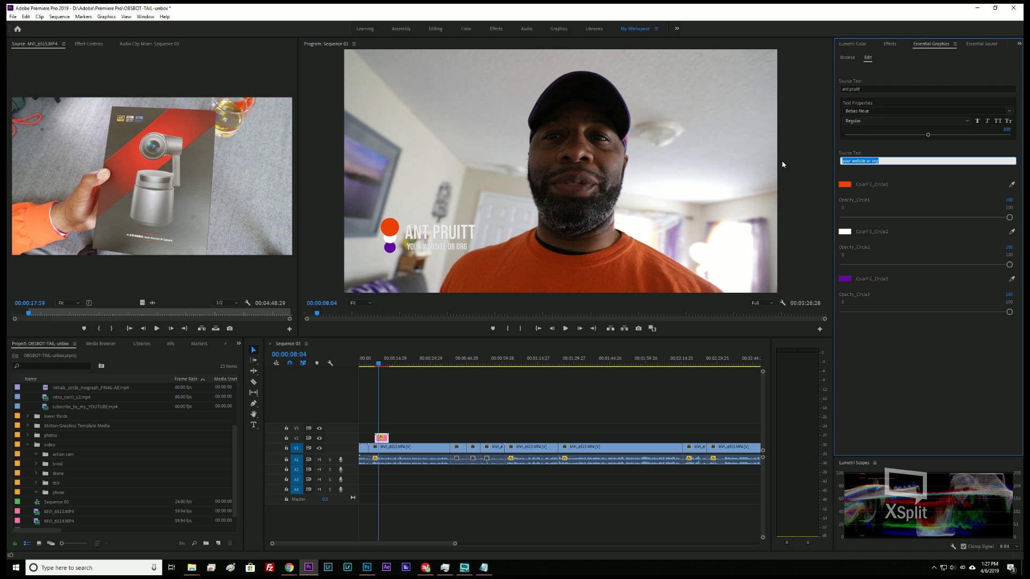
text(antpruitt.co0m)
key(Tab)
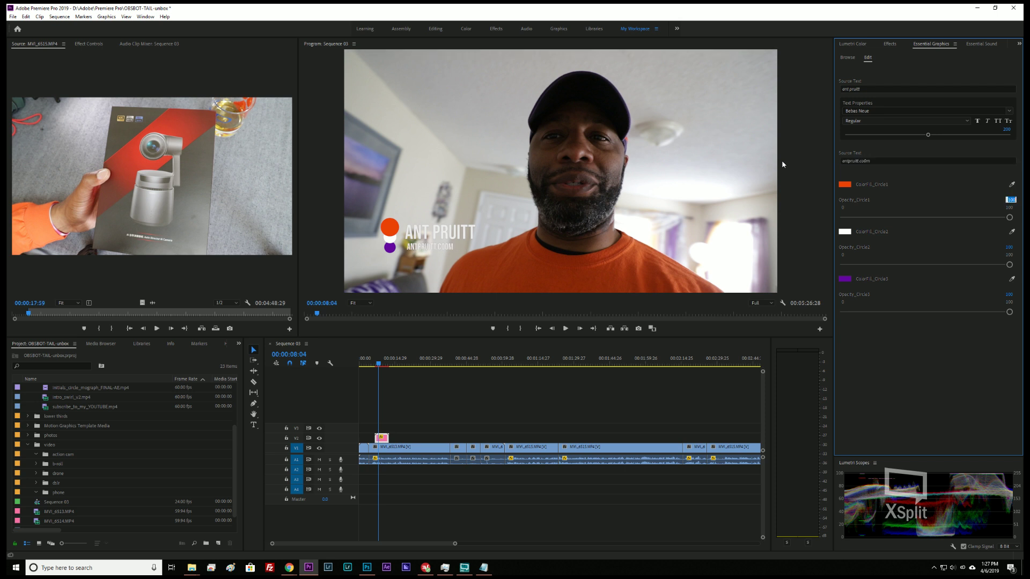
click(862, 159)
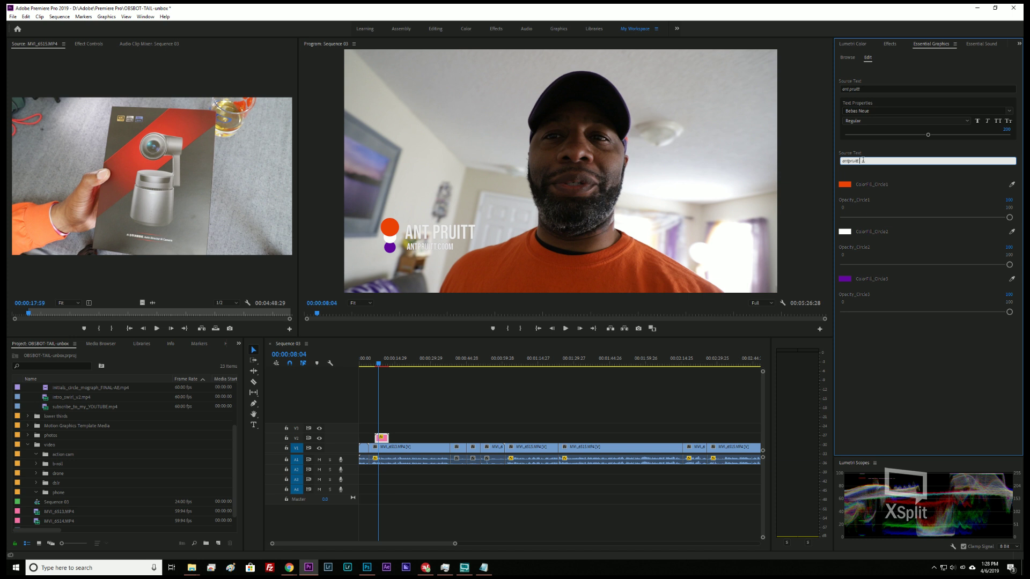
text(.com)
key(Tab)
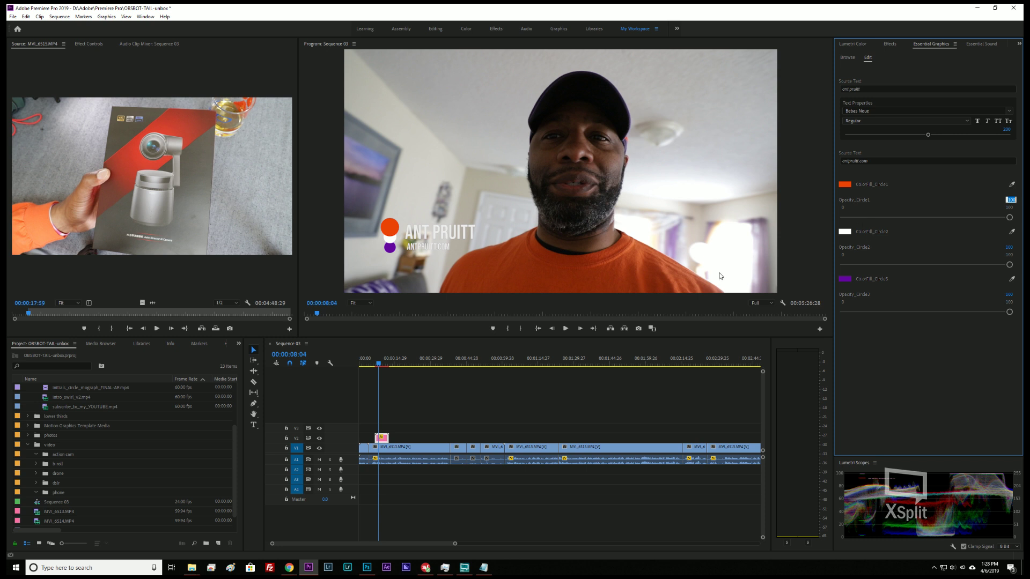
- Review the sequence from the start of the lower third, skipping ahead from about 00:00:35:16 to 00:01:04:14 and stopping at 00:01:06:11
click(375, 364)
key(space)
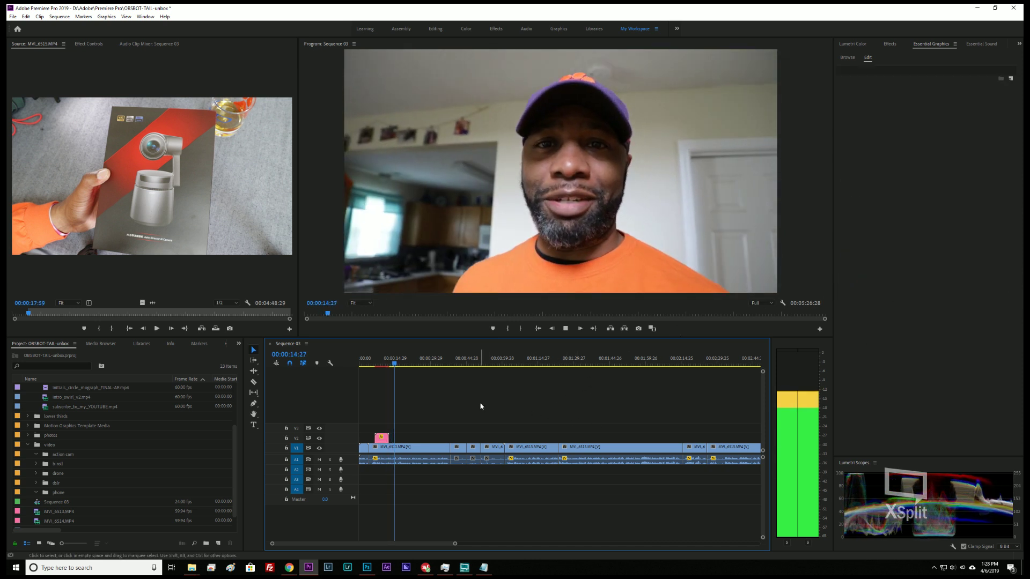
key(space)
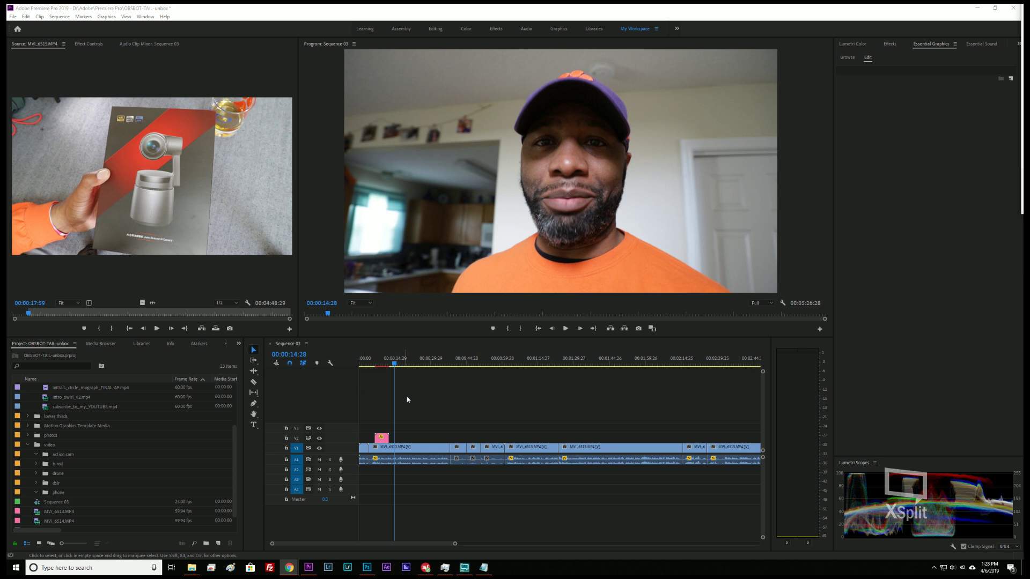
click(406, 399)
key(space)
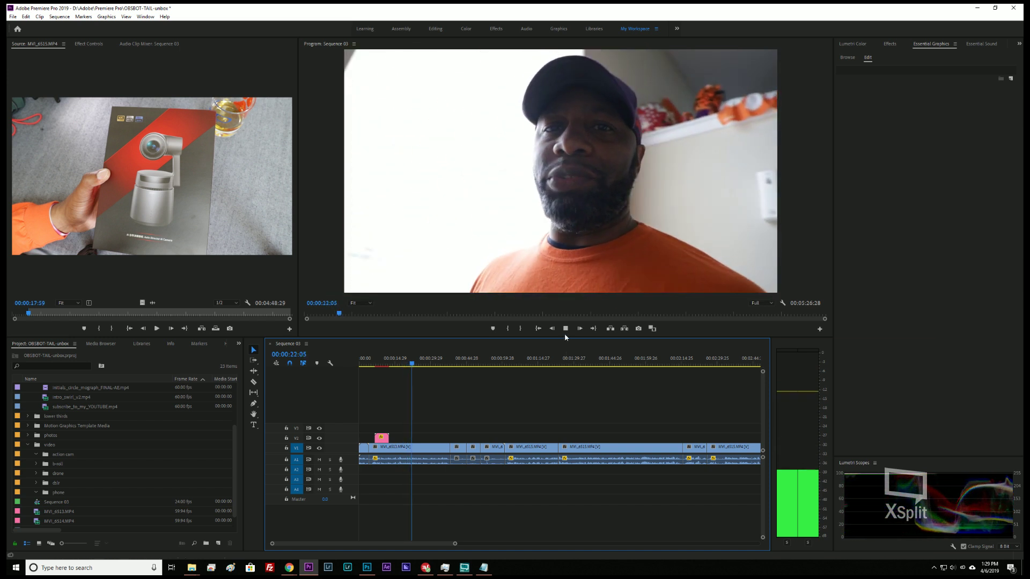
click(565, 329)
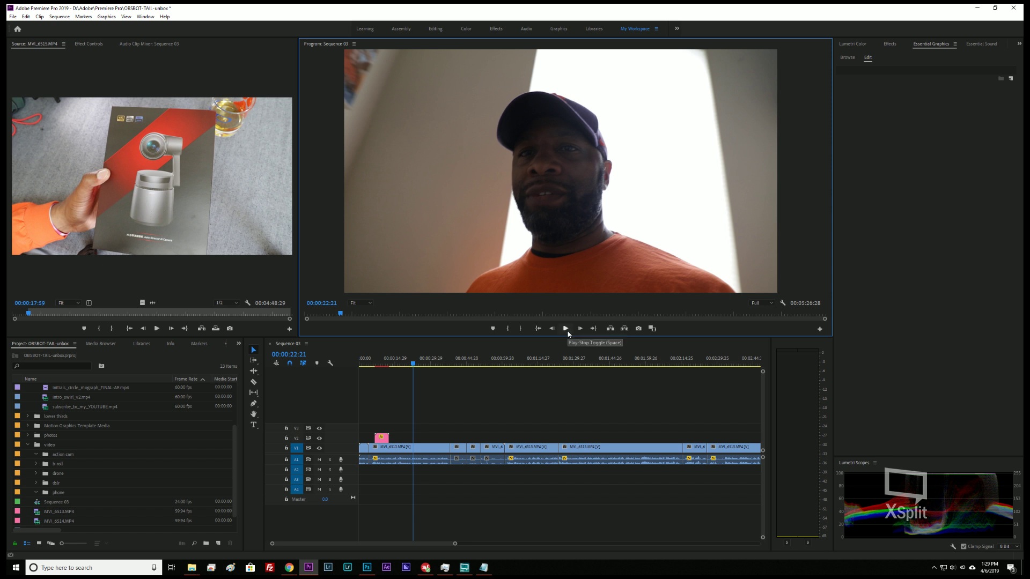
click(566, 329)
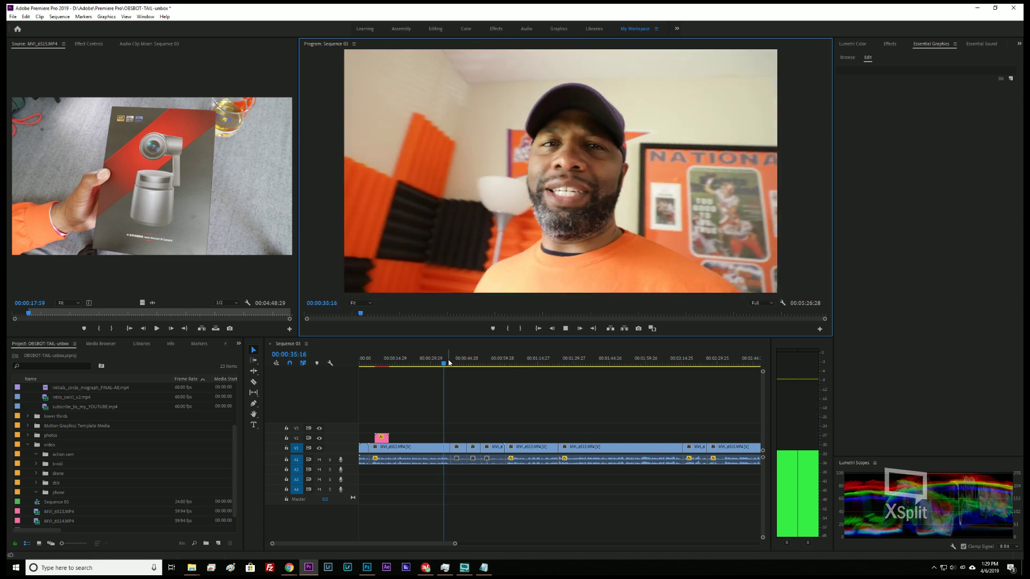
drag(449, 363, 515, 376)
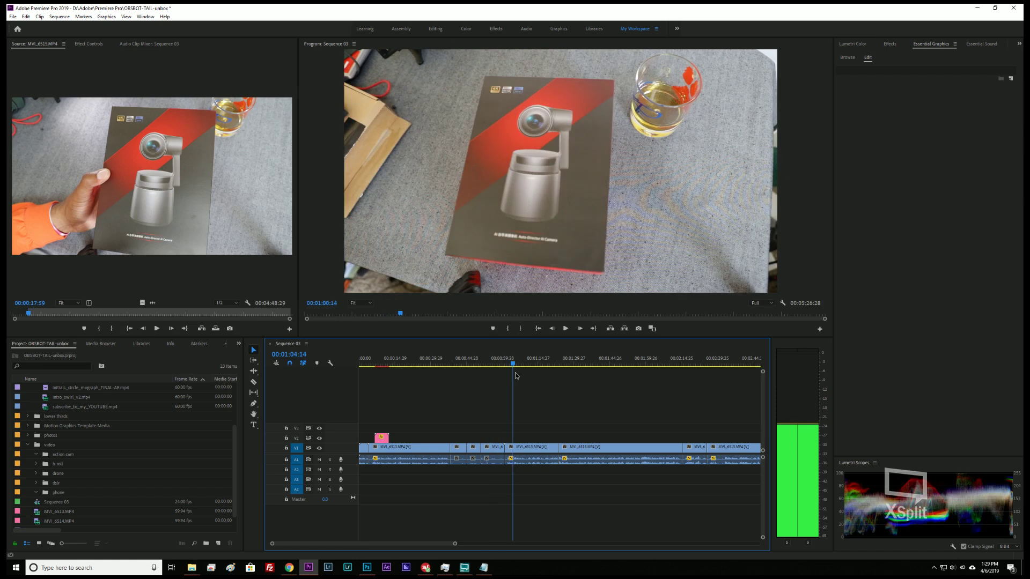
key(space)
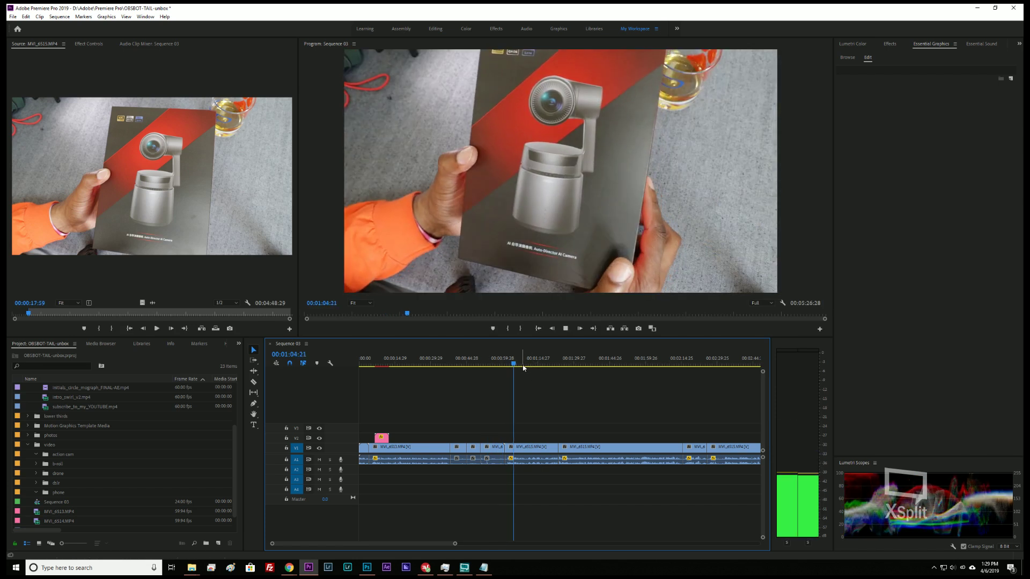
click(891, 45)
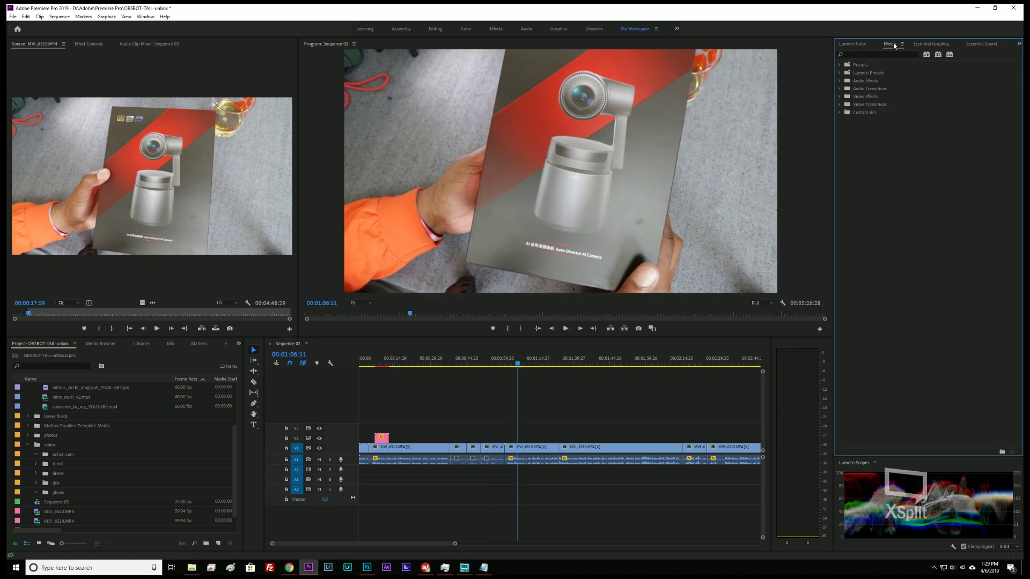
click(931, 45)
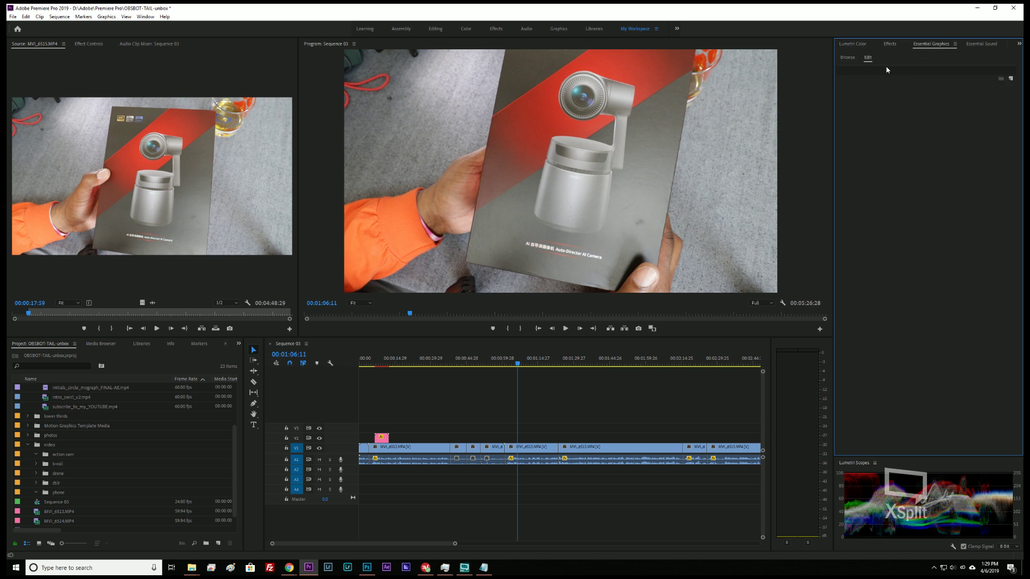
click(848, 58)
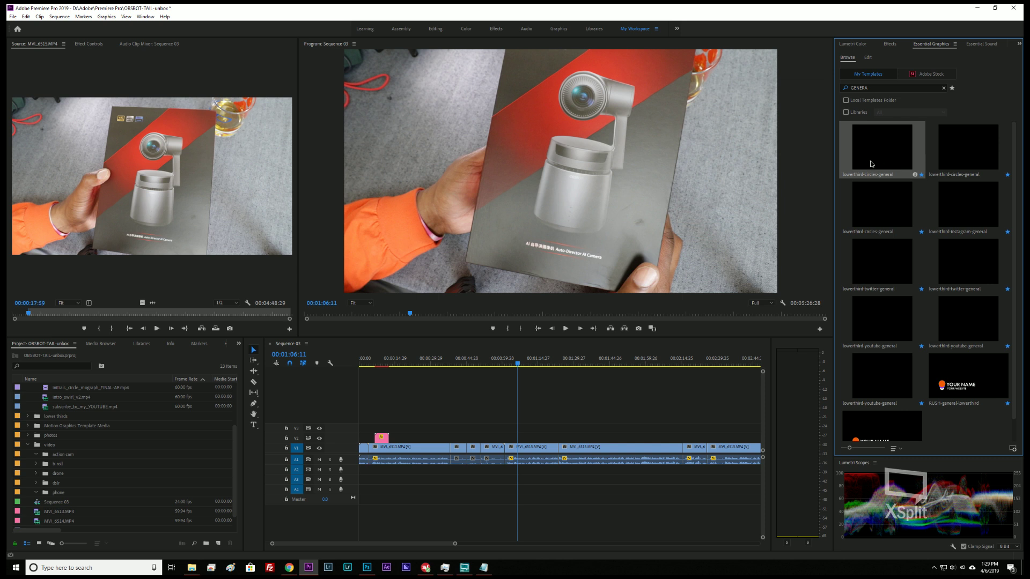
drag(872, 164, 519, 438)
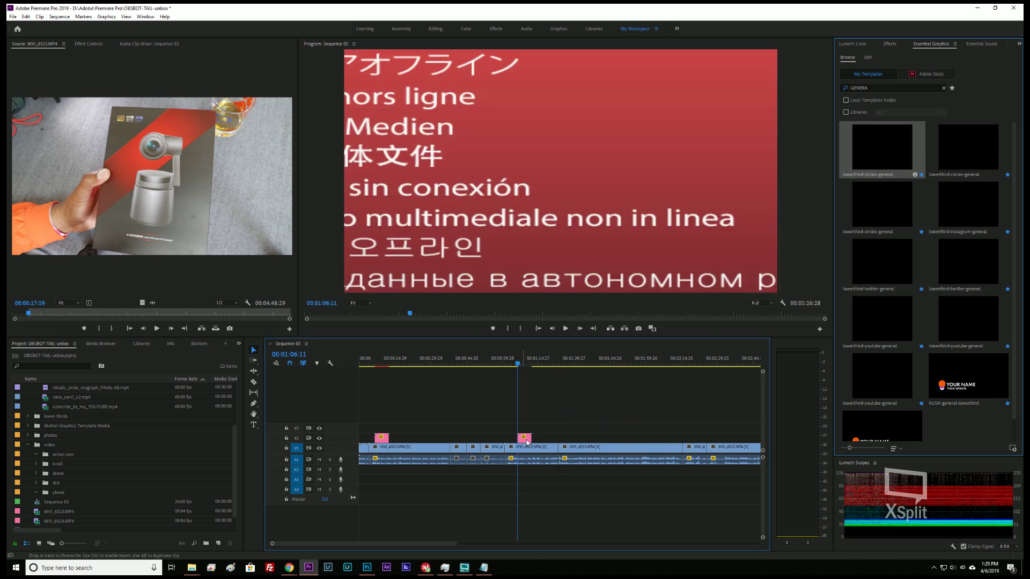
click(523, 438)
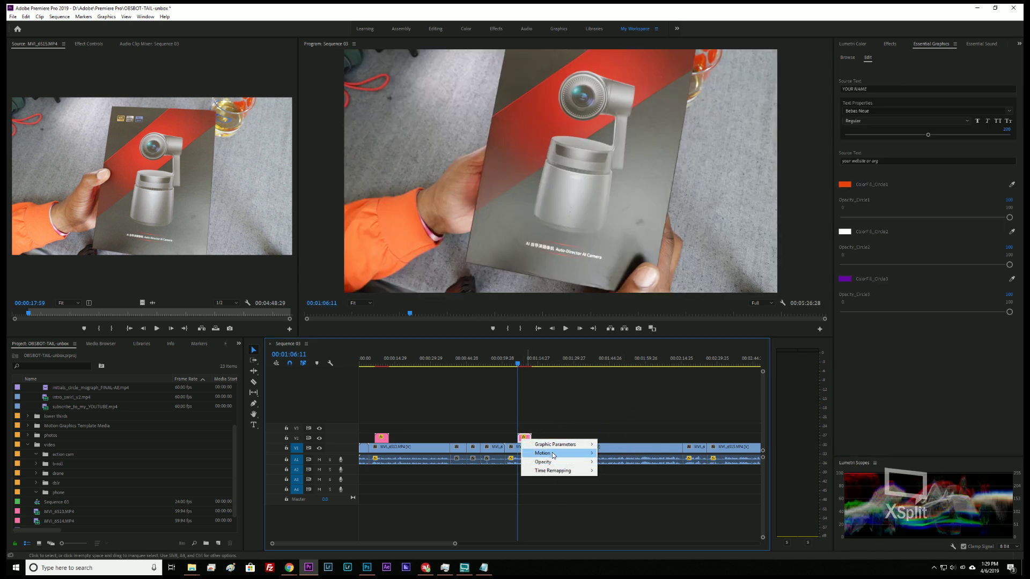
click(537, 435)
click(525, 440)
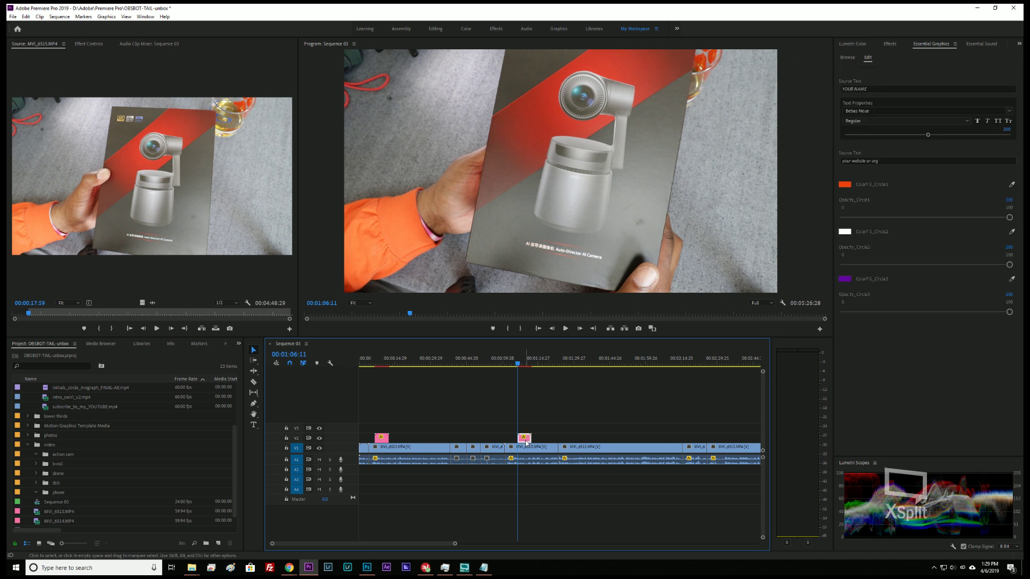
key(Delete)
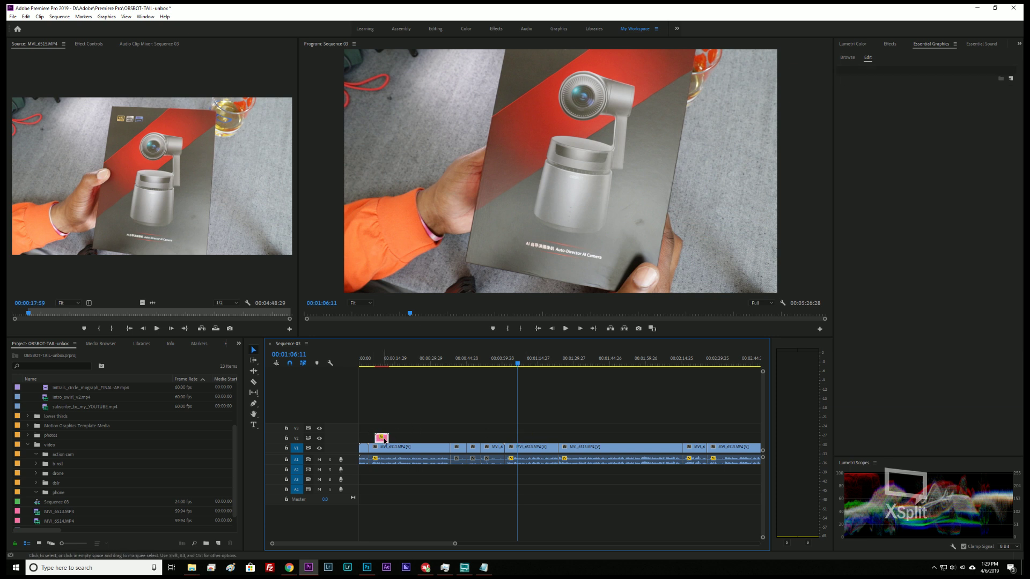
- Duplicate the customised lower third from V2 to 00:01:06:11 on the same track and play into the copy
click(384, 440)
drag(503, 431, 529, 438)
key(space)
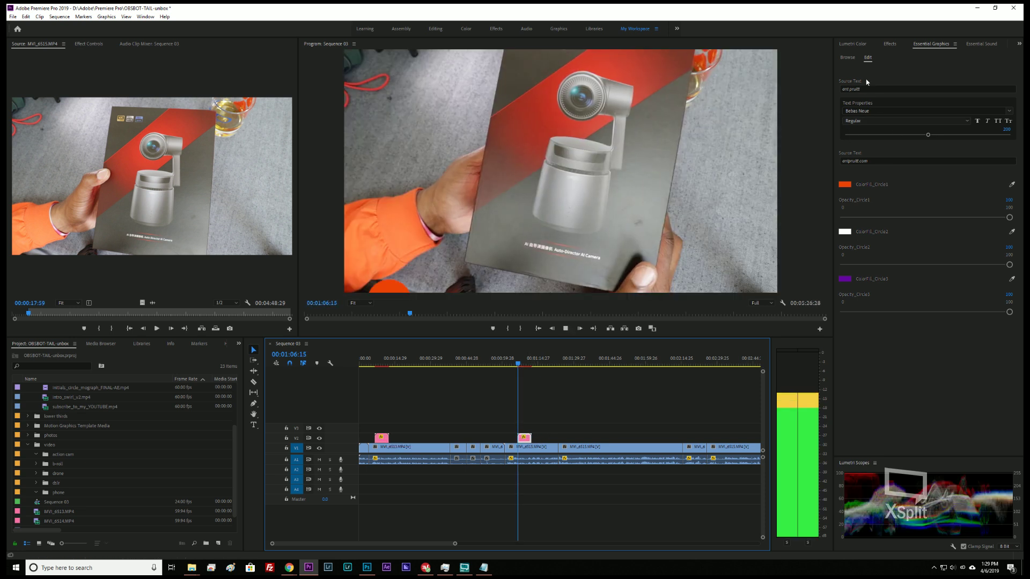
- Change the copied lower third's texts to "OBSBOT Tail AI camera" and "REMO-TECH"
click(869, 89)
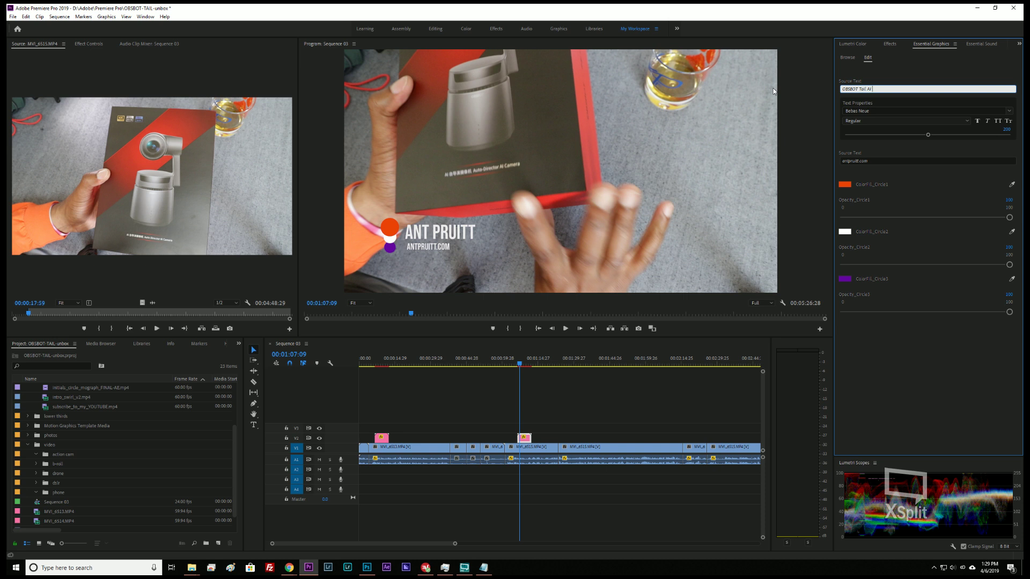
key(Return)
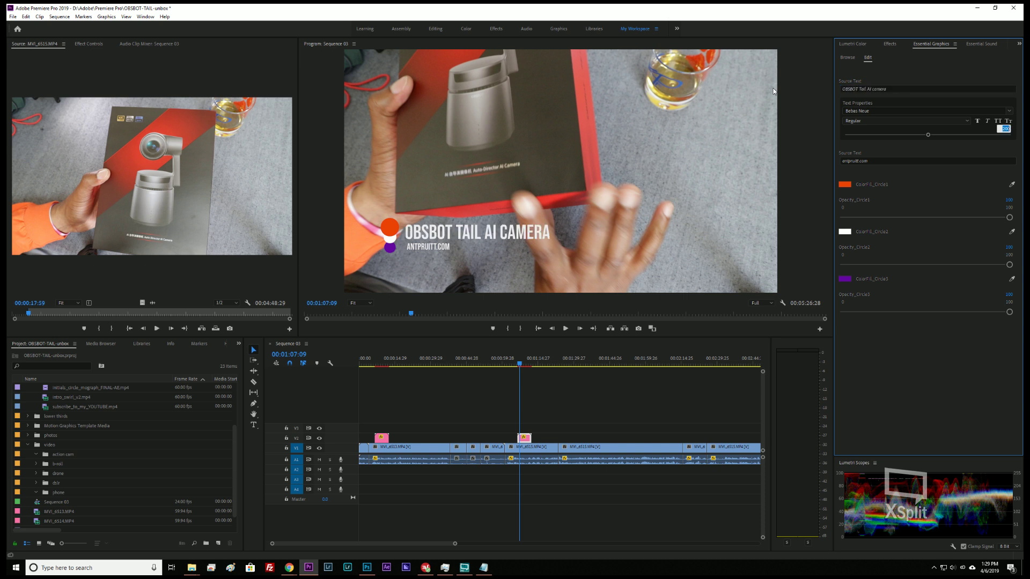
click(872, 160)
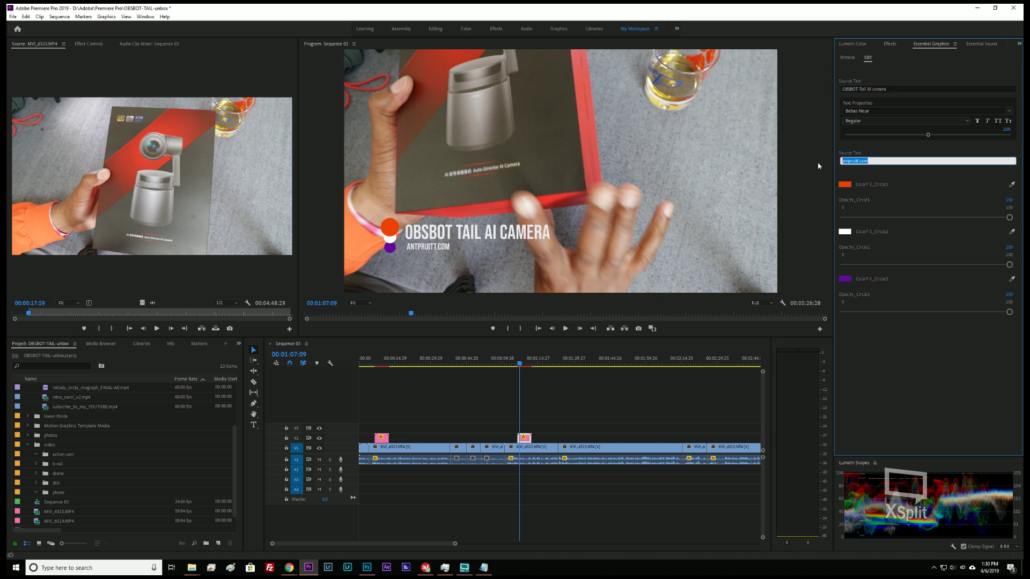
key(BackSpace)
text(REMO-TECH)
key(Tab)
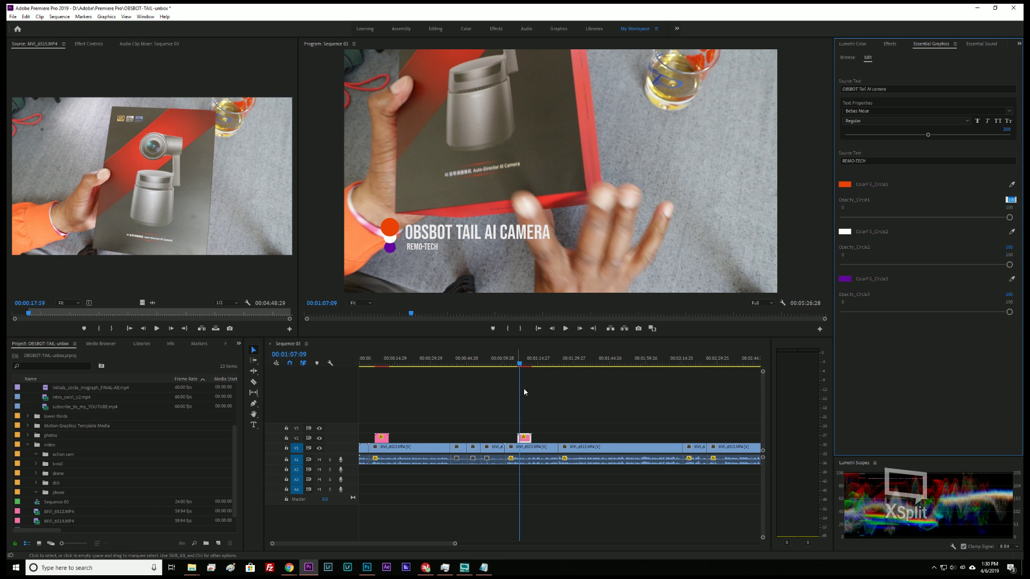
- Play on past the second lower third and skip ahead through the footage, stopping at 00:01:44:18
click(539, 392)
key(space)
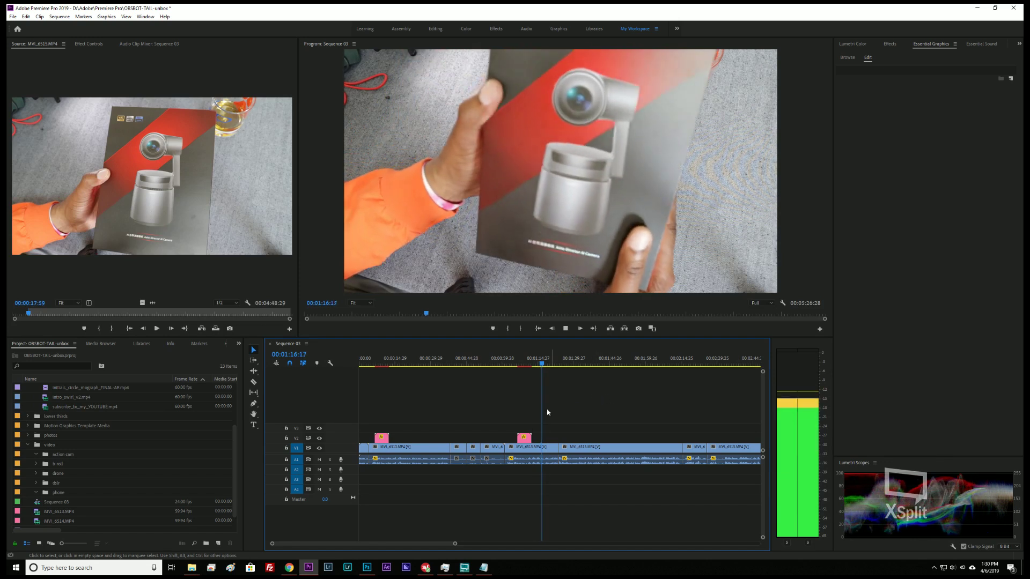
click(575, 366)
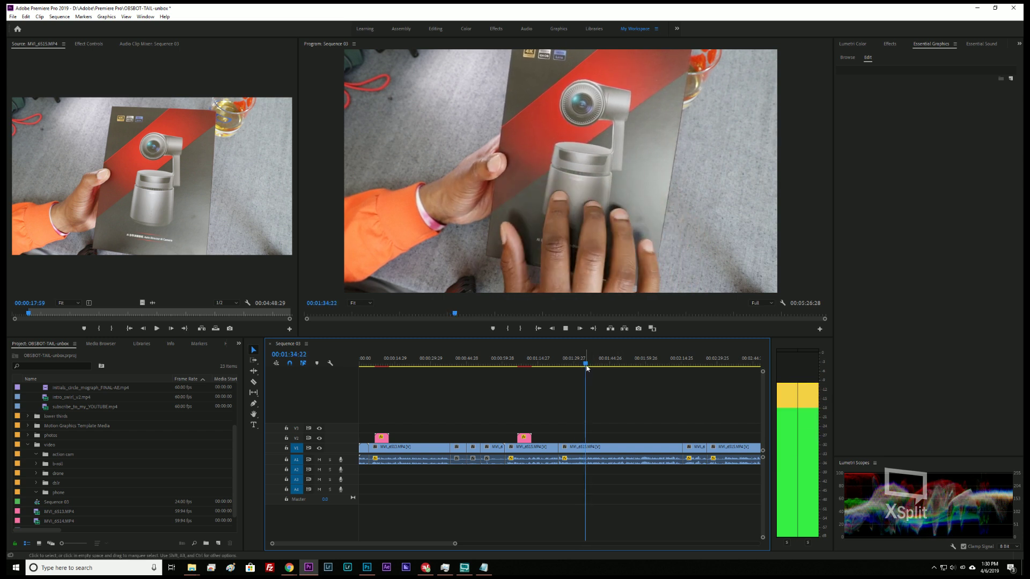
mouse_move(586, 367)
mouse_down()
mouse_move(622, 365)
mouse_move(607, 365)
mouse_up()
key(space)
key(space)
key(space)
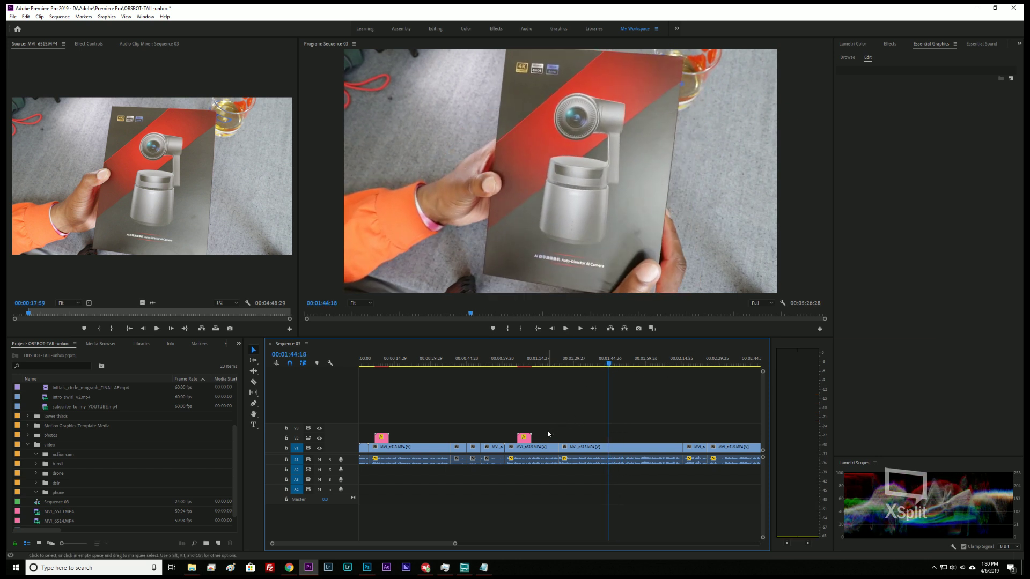
- Duplicate the "OBSBOT Tail AI camera" lower third to 00:01:44:18 on V2 and play into the copy
double_click(528, 439)
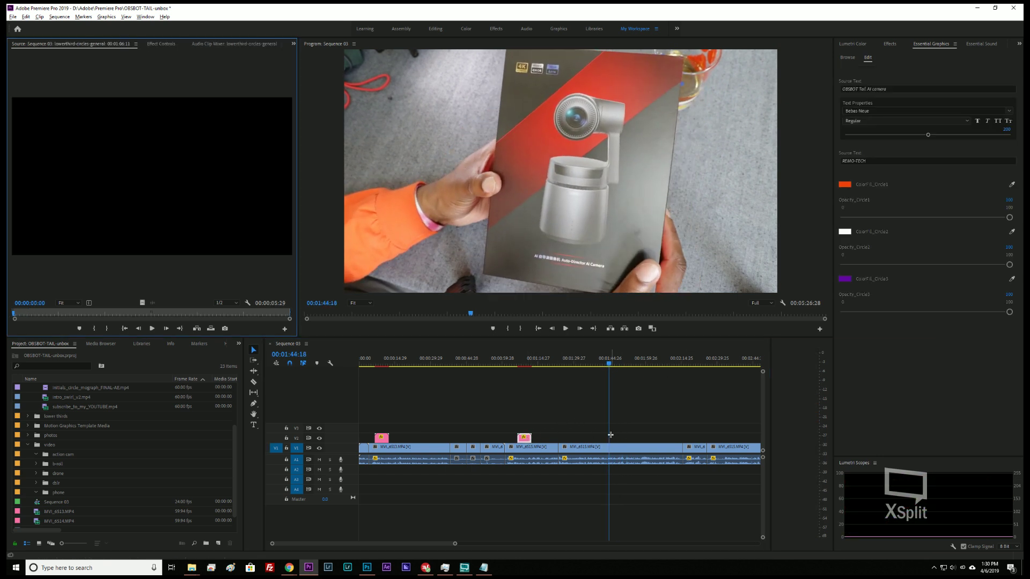
drag(526, 443, 618, 440)
key(space)
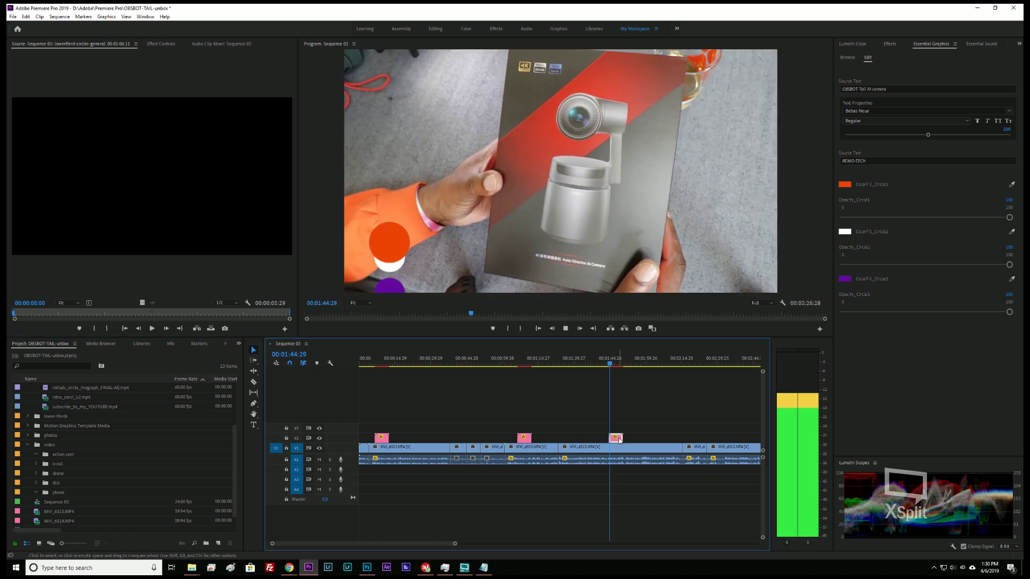
- Stop playback and change the third lower third's main title to "4K 60FPS, 360 ROTATION/PAN, AND ALSO TILT"
key(space)
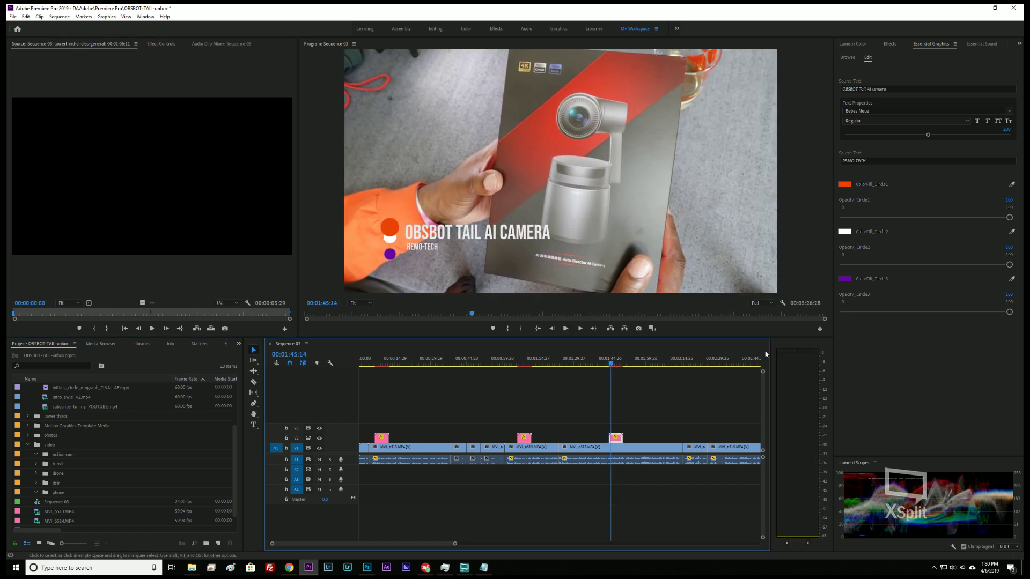
click(912, 87)
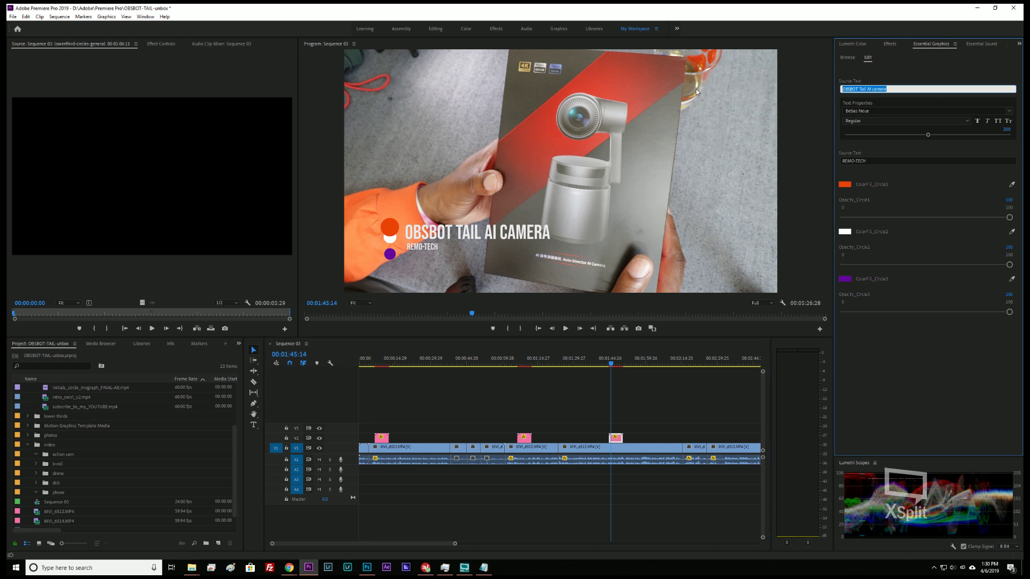
text(4K)
key(Tab)
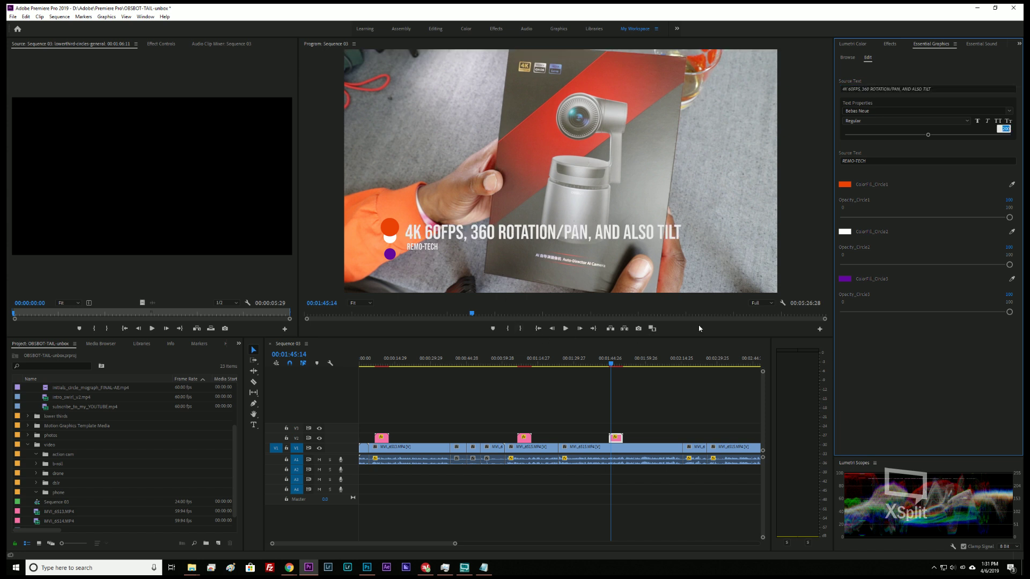
- Play through the end of the third lower third and replay the footage around 00:01:50 to check its sound
click(629, 414)
key(space)
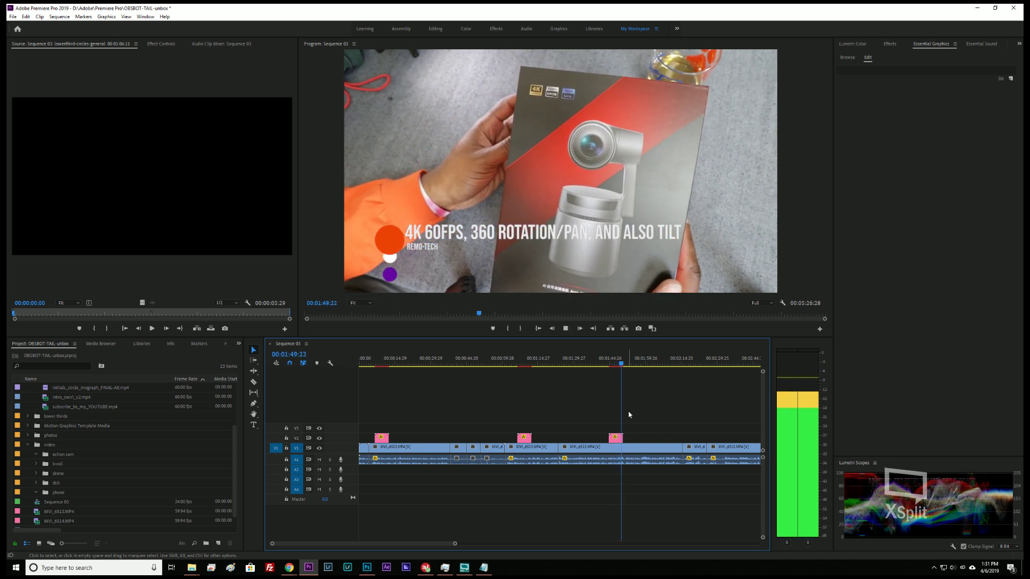
key(space)
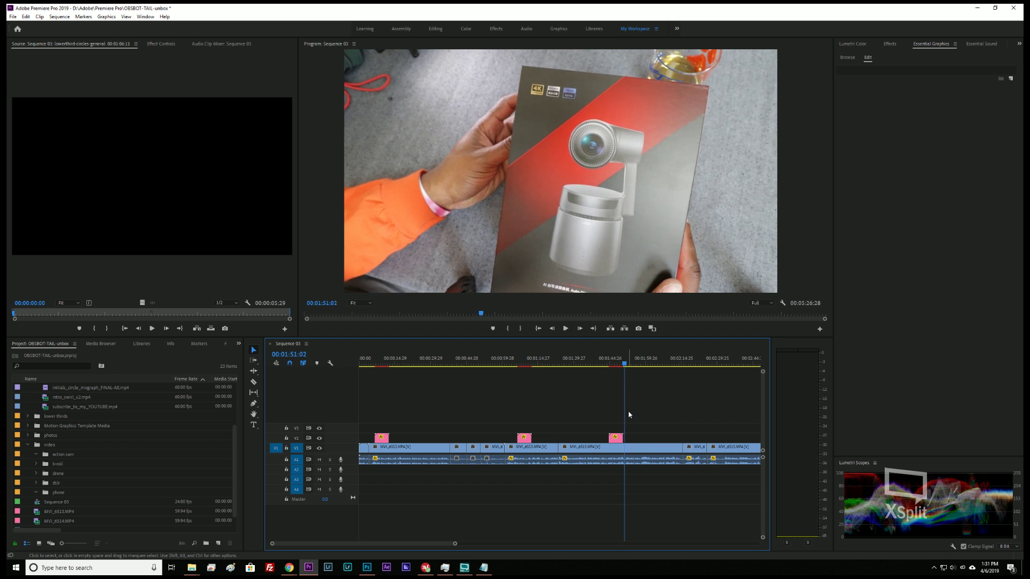
click(619, 459)
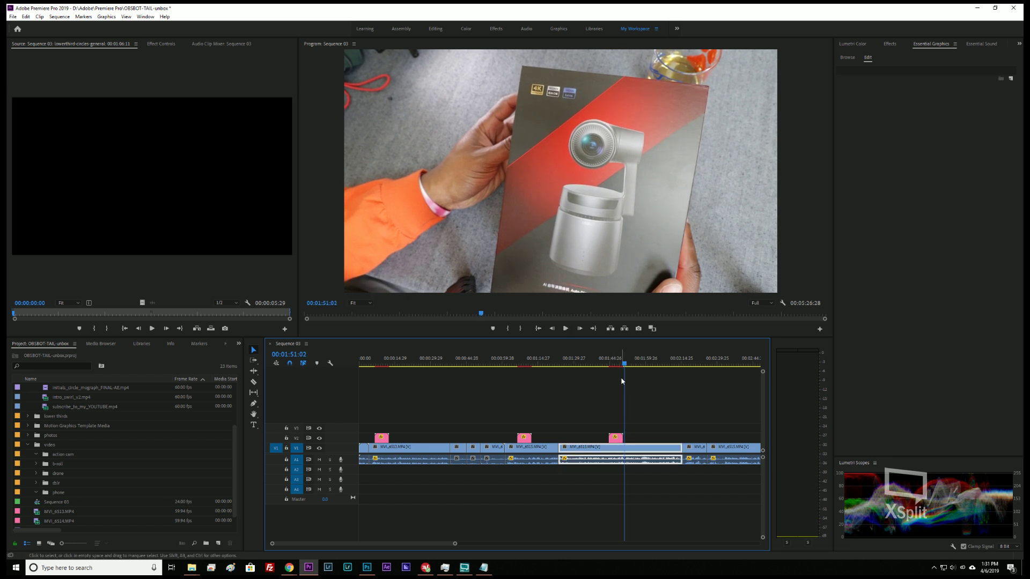
click(618, 363)
key(equal)
key(equal)
key(equal)
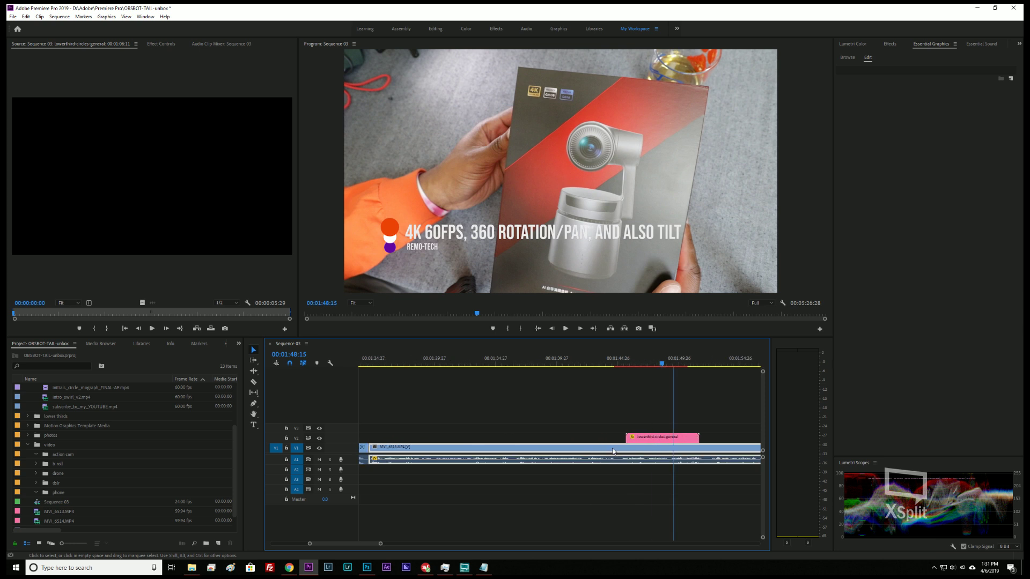
scroll(603, 456, down, 3)
key(space)
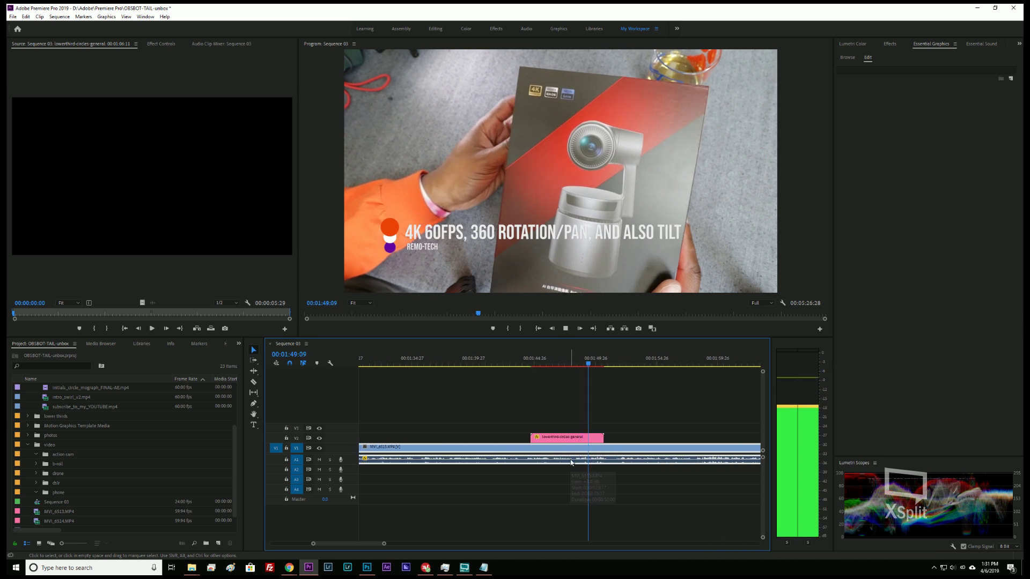
key(space)
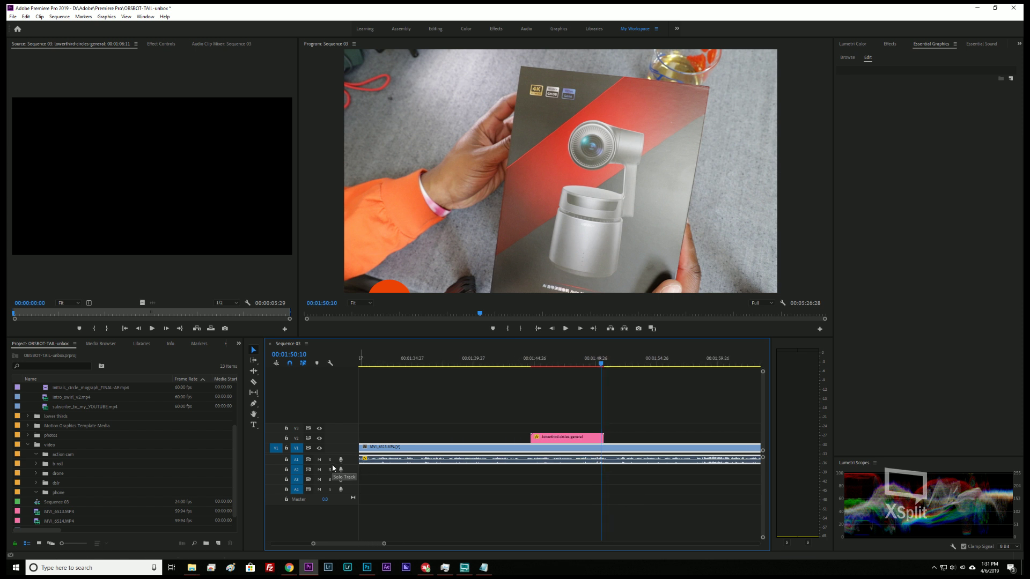
- Enlarge audio track A1 to show its waveform, and replay the sound at the end of the third lower third up to 00:01:50:19
drag(333, 467, 333, 475)
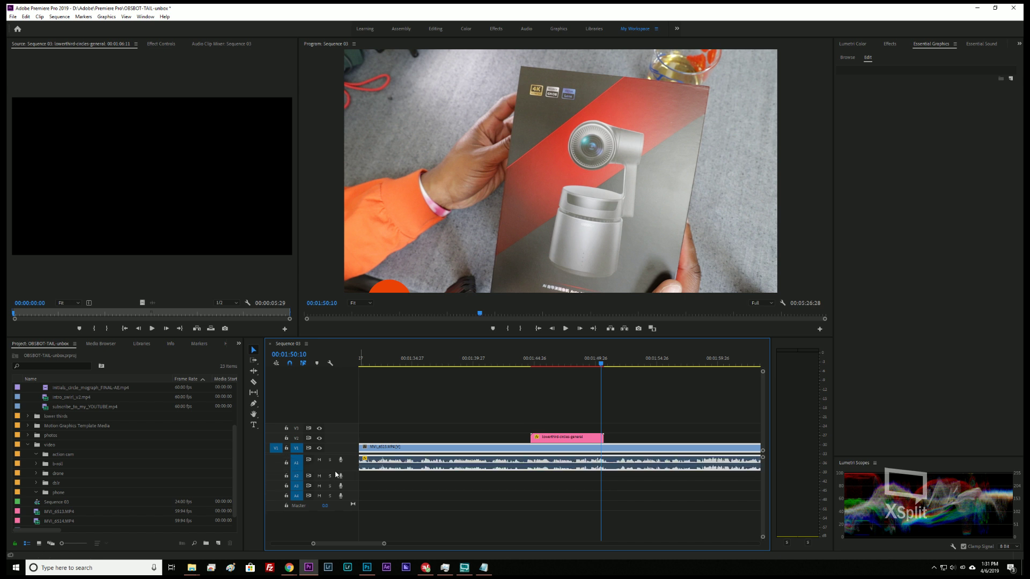
drag(601, 366, 593, 366)
key(space)
key(space)
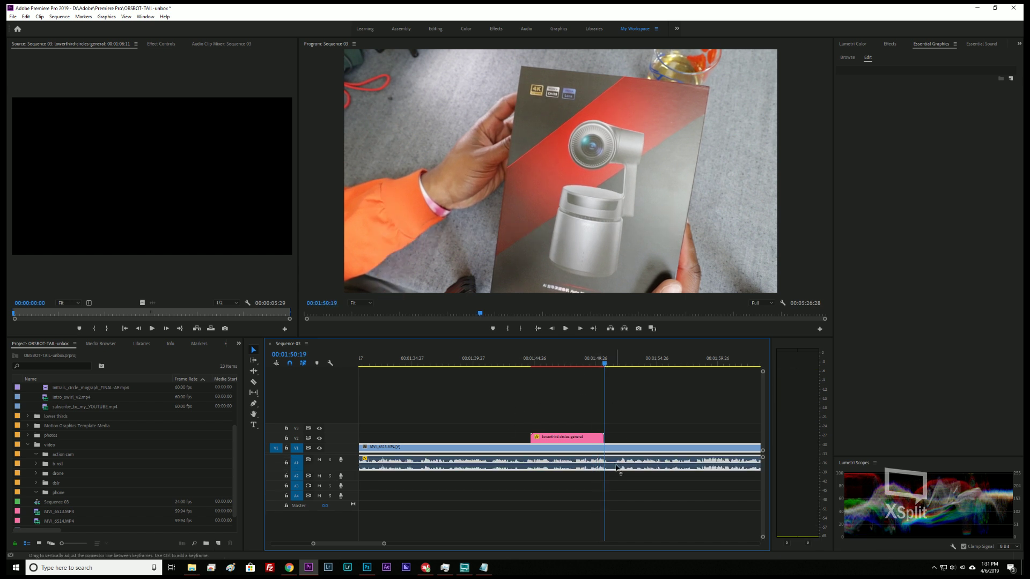
- Razor the footage and its audio at about 00:01:49:25 and 00:01:50:19 to isolate a short segment, and play it back
key(c)
click(595, 467)
click(604, 453)
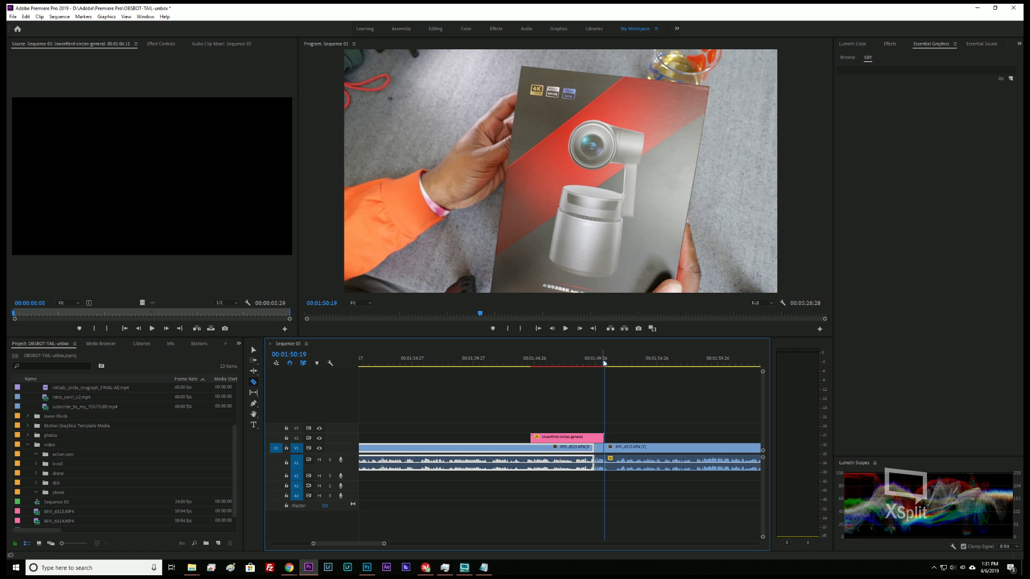
drag(603, 364, 588, 364)
key(space)
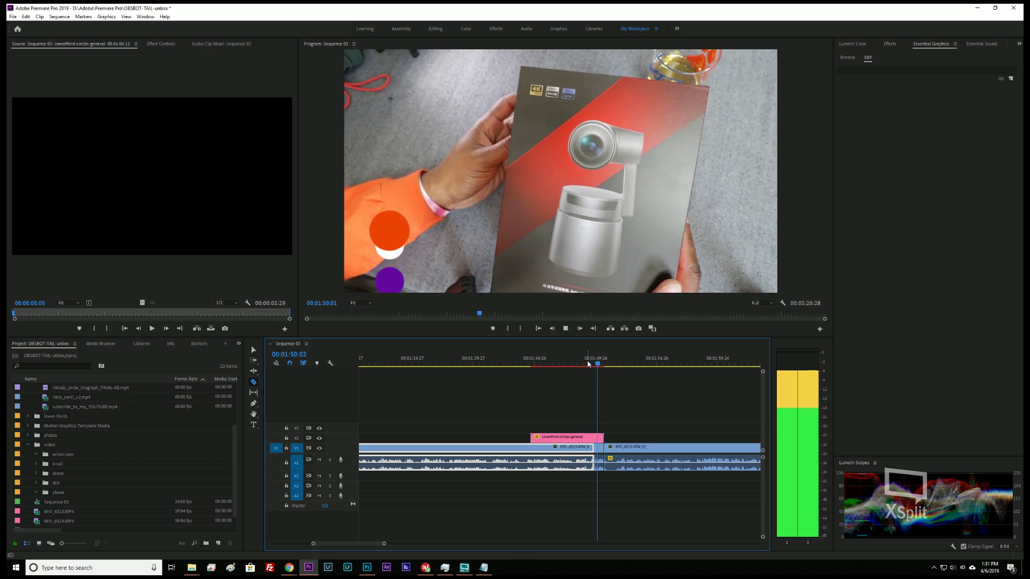
key(space)
key(v)
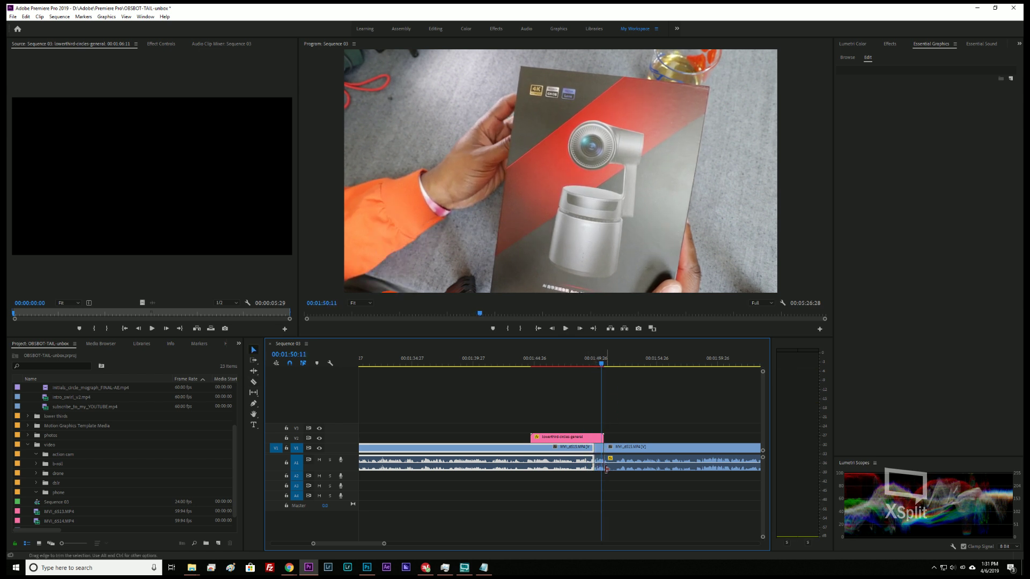
- Apply the FFT Filter from the Custom Bin to the short cut segment's audio under the lower third's end
click(599, 460)
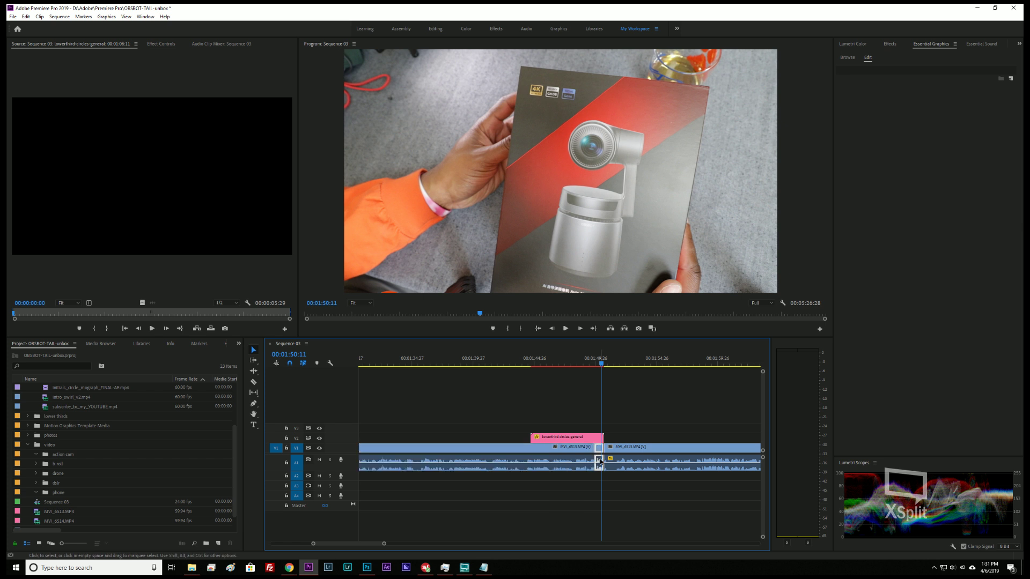
click(891, 44)
click(839, 112)
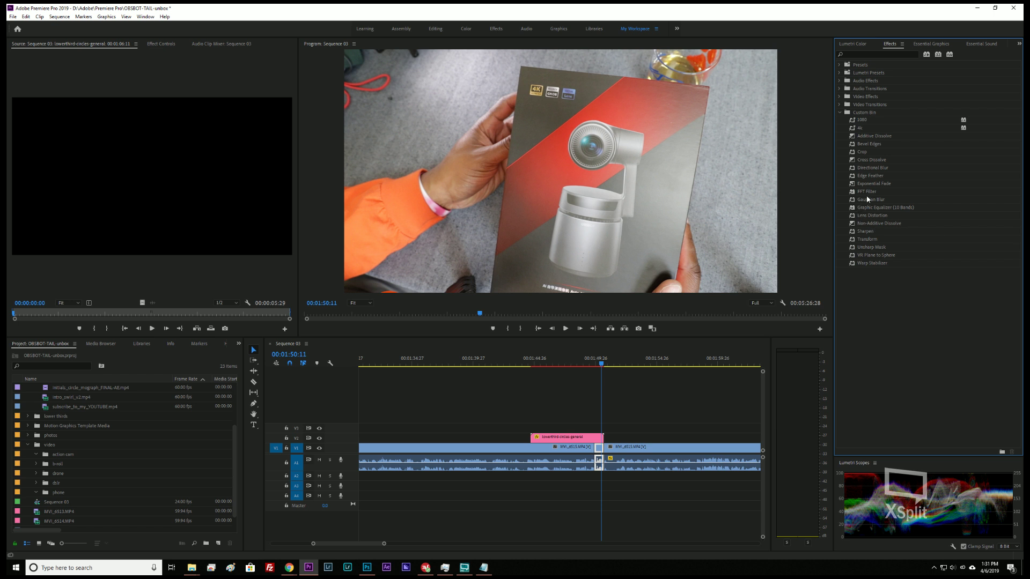
drag(866, 192, 600, 458)
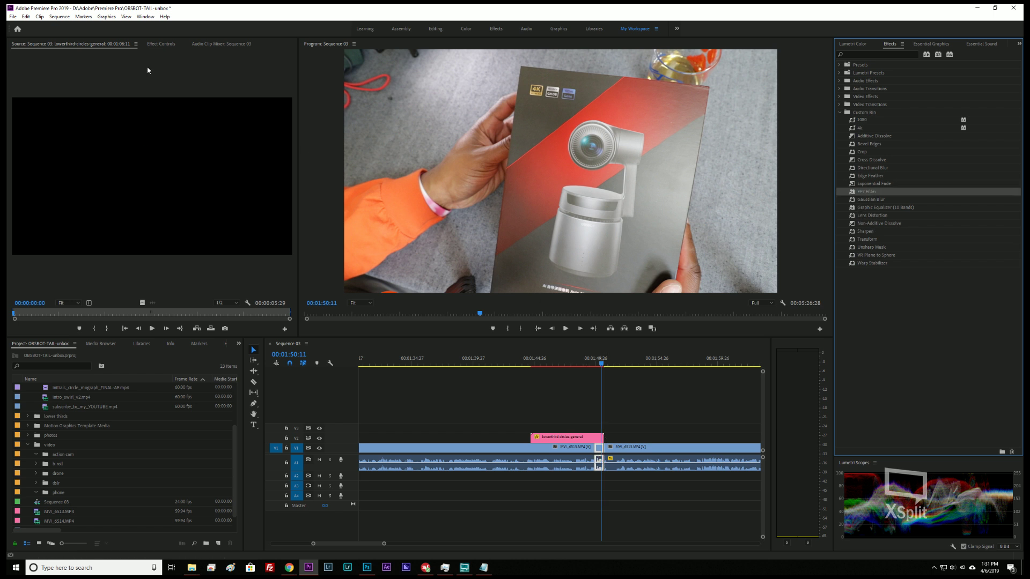
- Set the segment's FFT Filter to the "Kill The Mic Rumble" preset and move its editor clear of the timeline
click(160, 45)
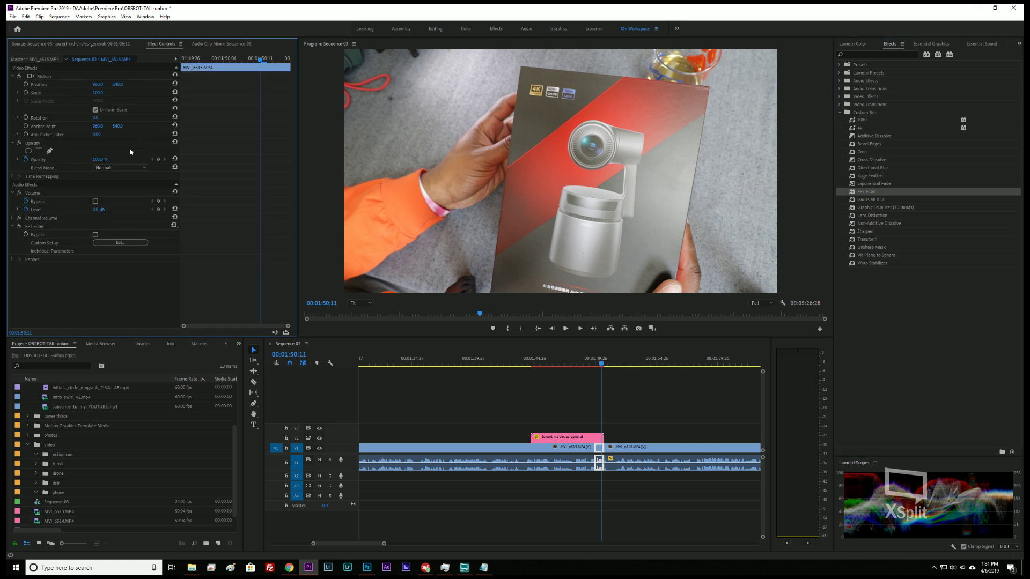
click(39, 227)
click(121, 243)
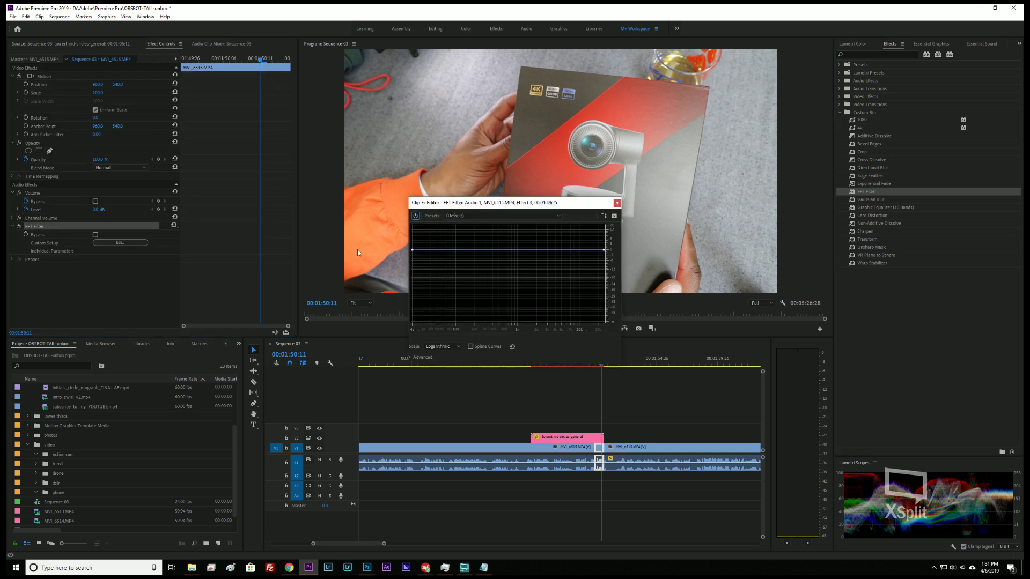
click(471, 216)
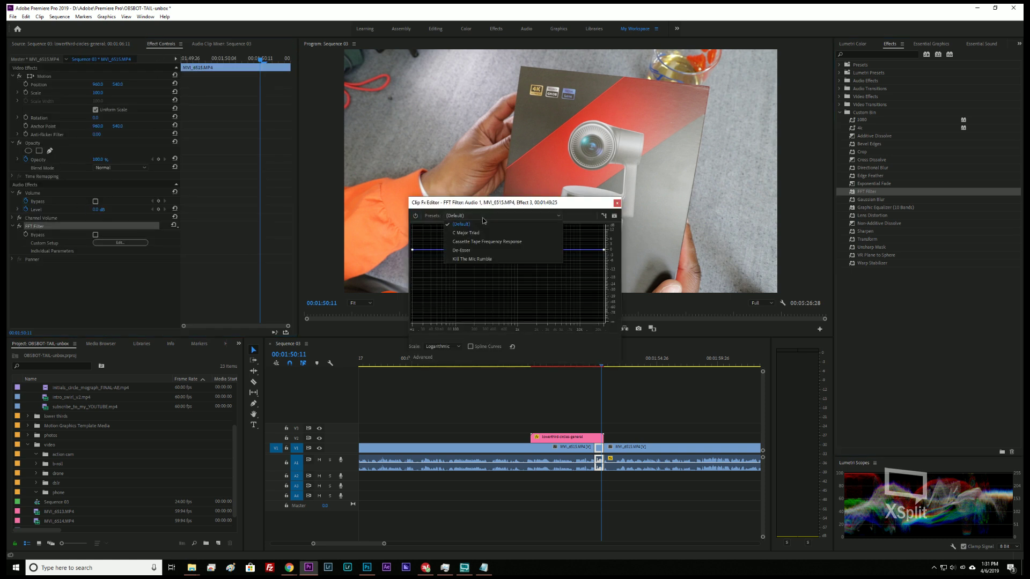
click(490, 262)
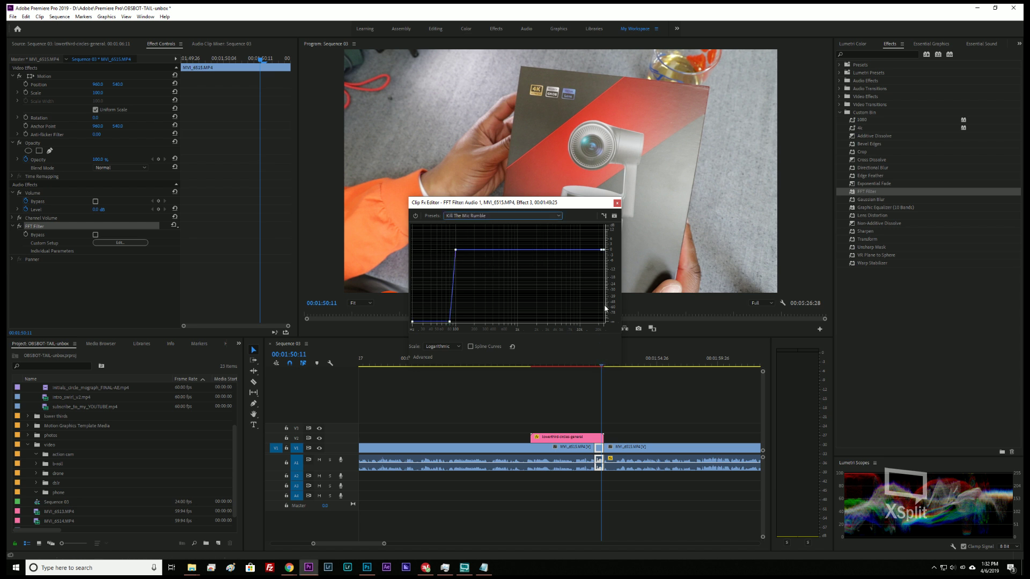
drag(567, 207, 502, 204)
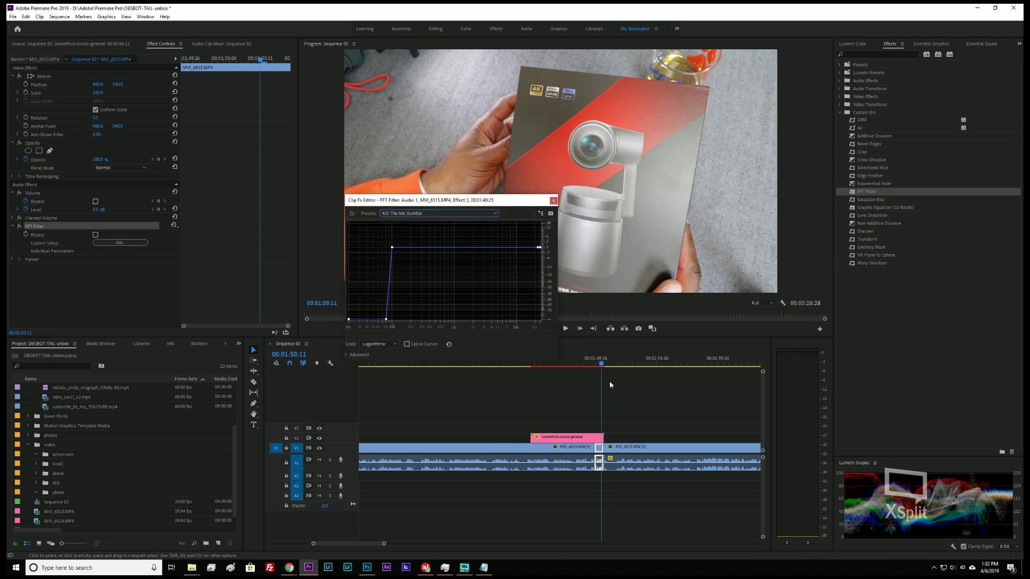
- Replay the filtered segment several times to judge the sound, and close the FFT Filter editor
click(595, 365)
key(space)
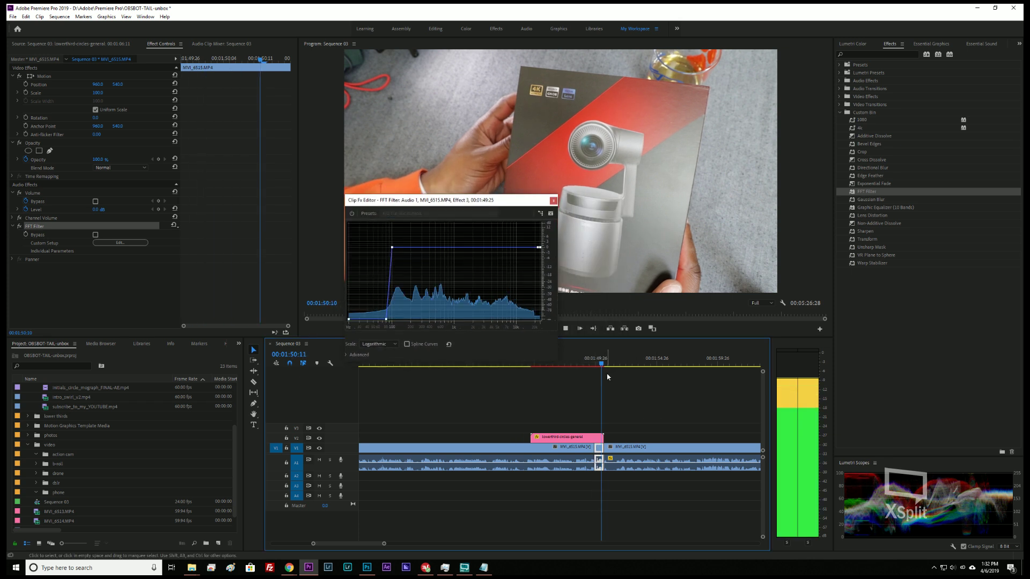
key(space)
click(564, 366)
key(space)
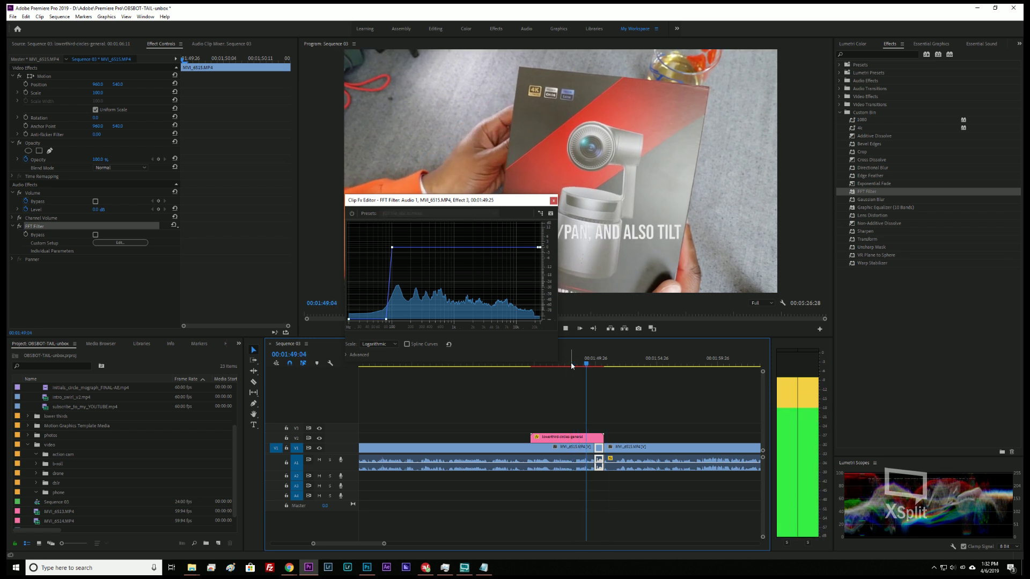
key(space)
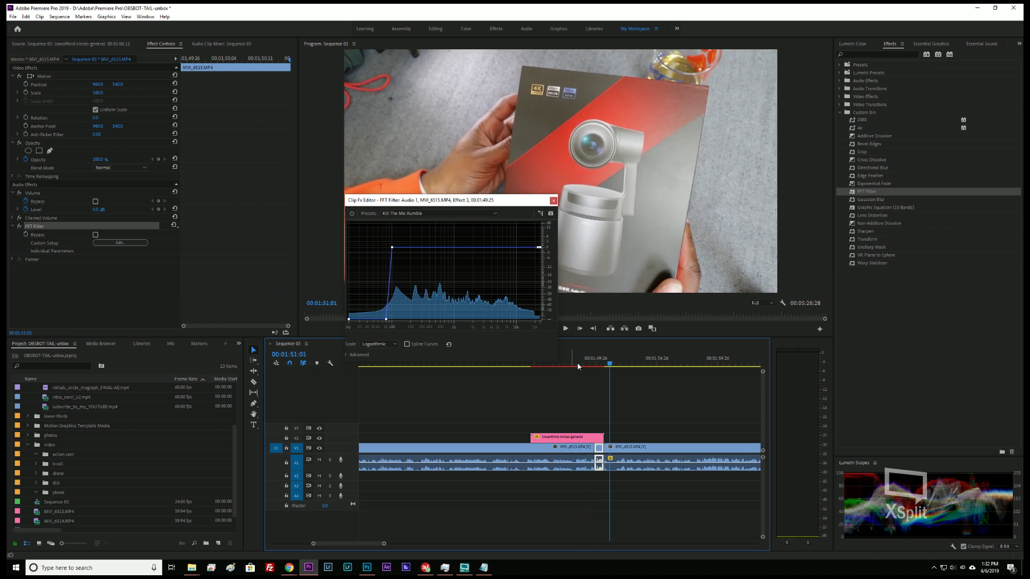
drag(615, 364, 598, 365)
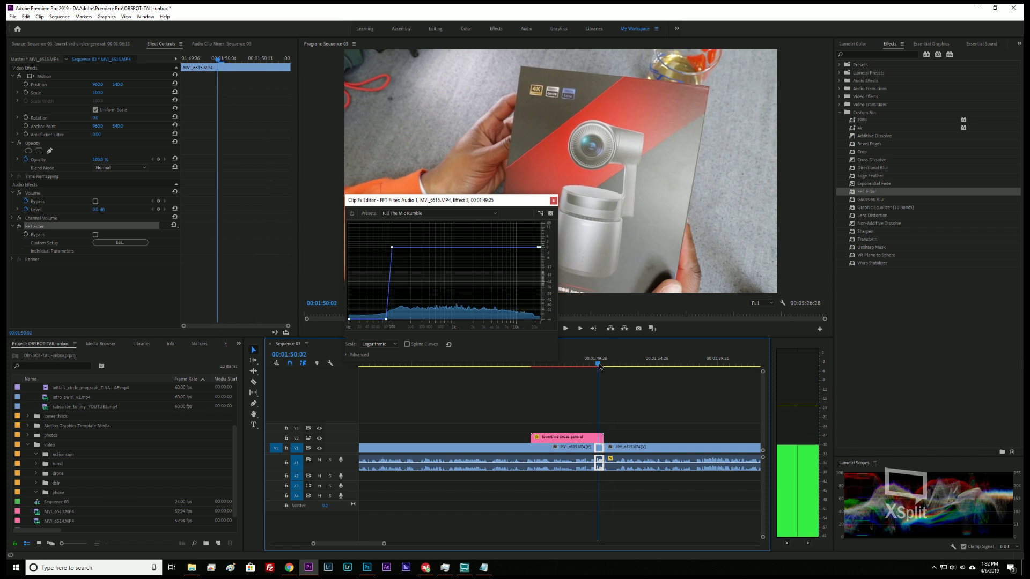
click(553, 202)
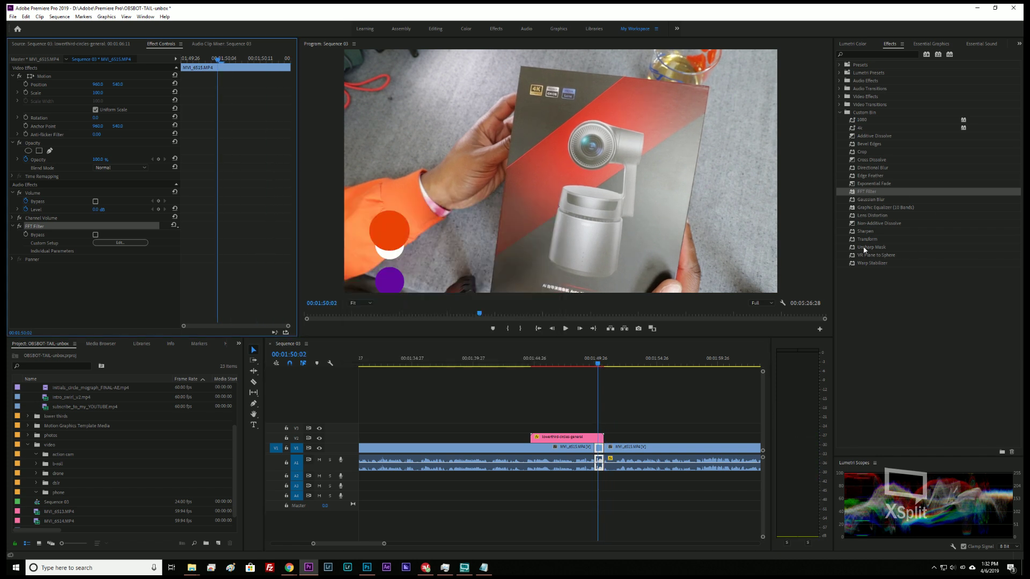
- Add Graphic Equalizer (10 Bands) to the short segment, lower its 500 Hz band by about 7 dB, and play the result
drag(865, 209, 600, 464)
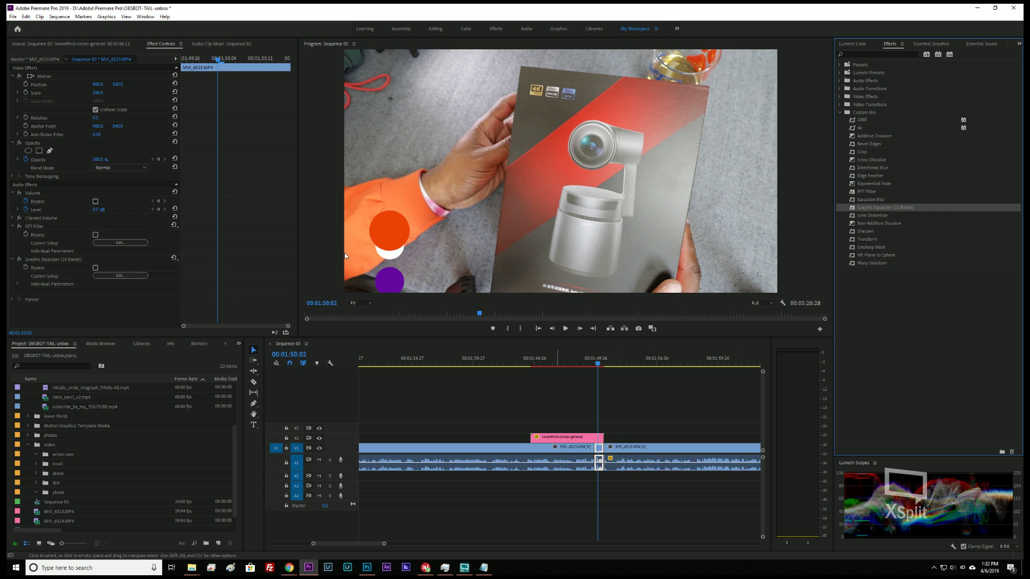
click(103, 276)
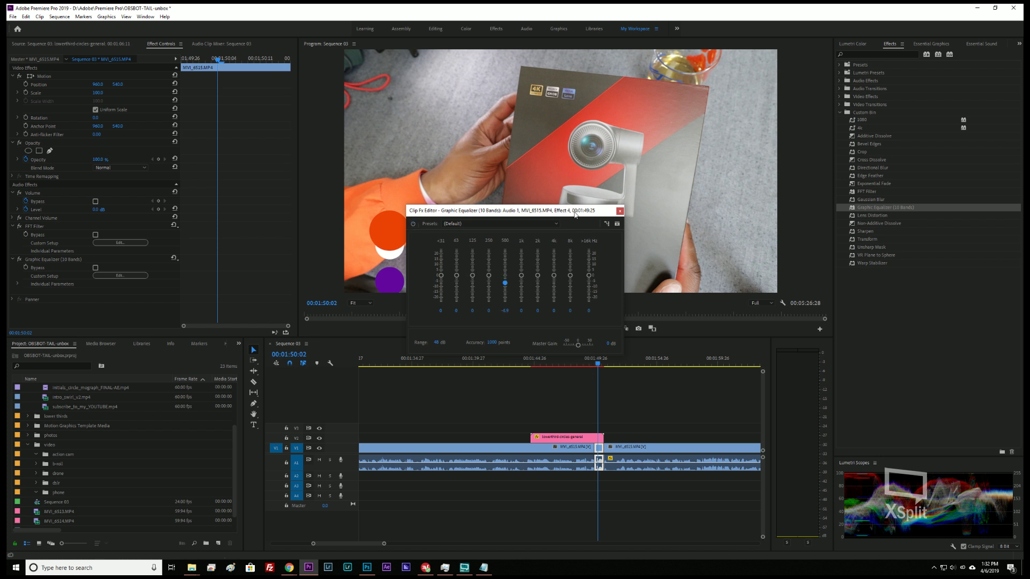
drag(575, 214, 468, 207)
click(595, 364)
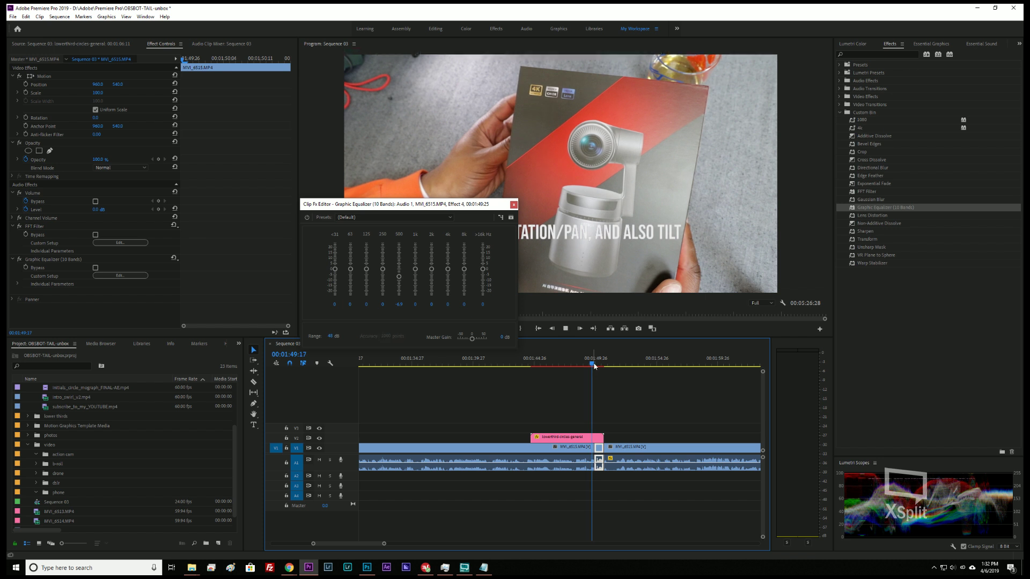
key(space)
key(space)
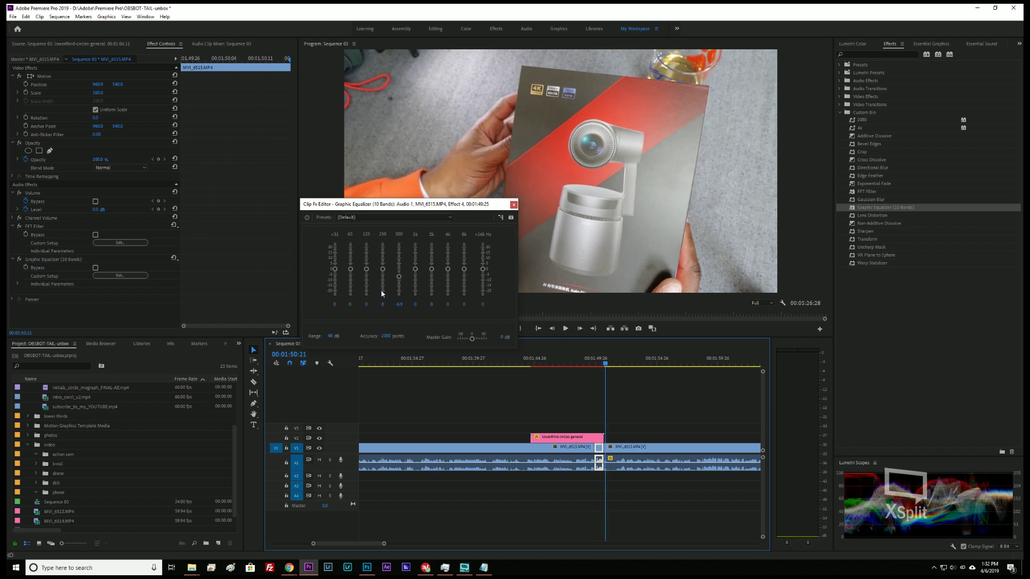
- Lower the equalizer's 4k band to about -8 dB and its 8k and >16k bands to about -13 dB, and replay the segment
click(346, 272)
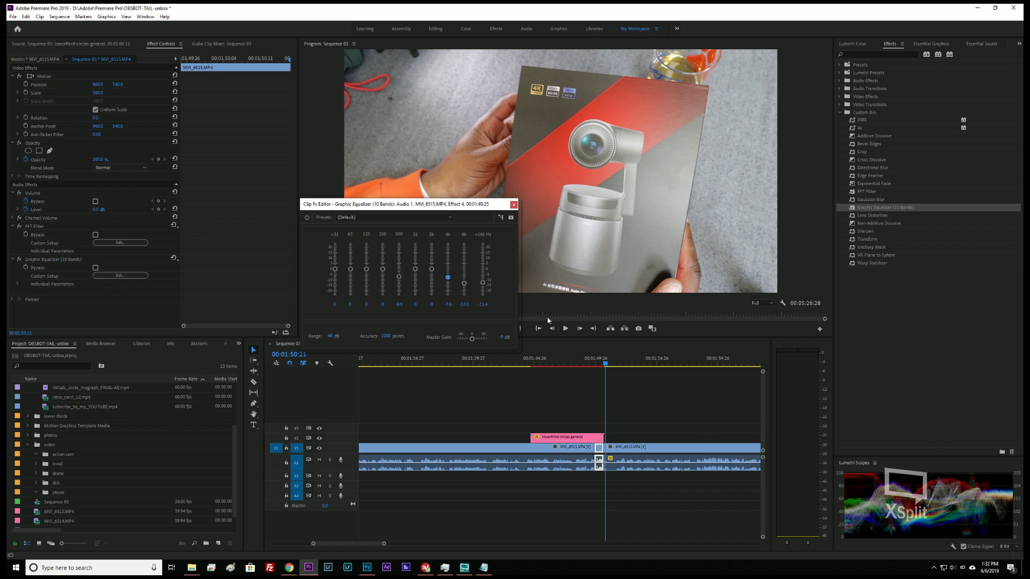
click(603, 363)
key(space)
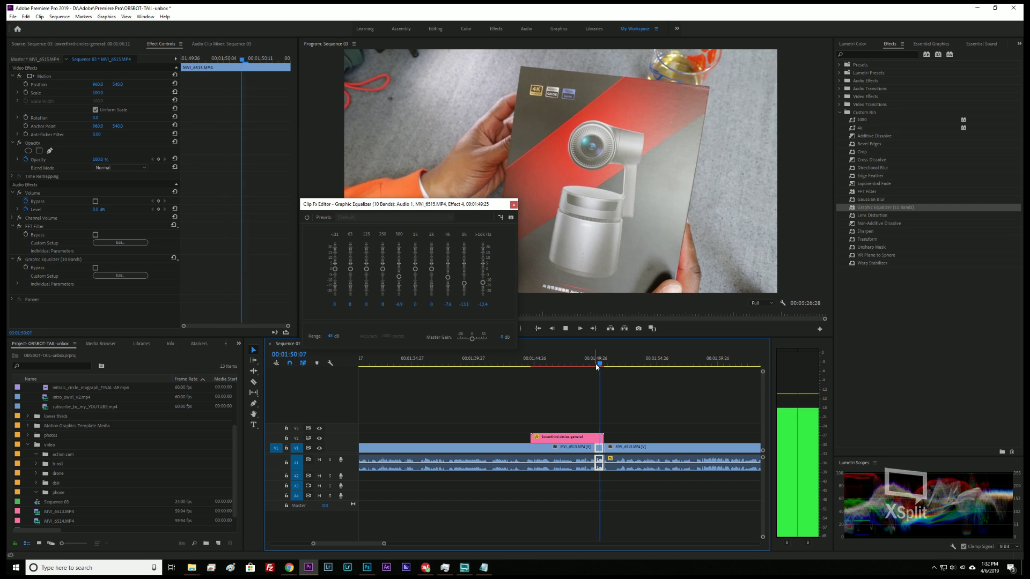
key(space)
- Set the equalizer's 8k band to about -4.7 dB and its >16k band to about -4.4 dB, and replay the segment
click(485, 283)
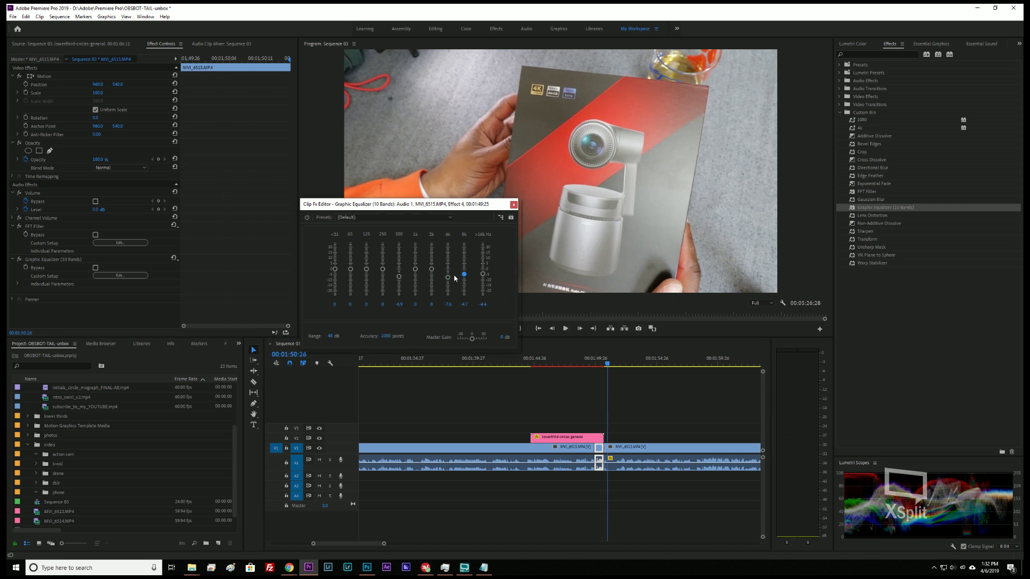
click(591, 366)
key(space)
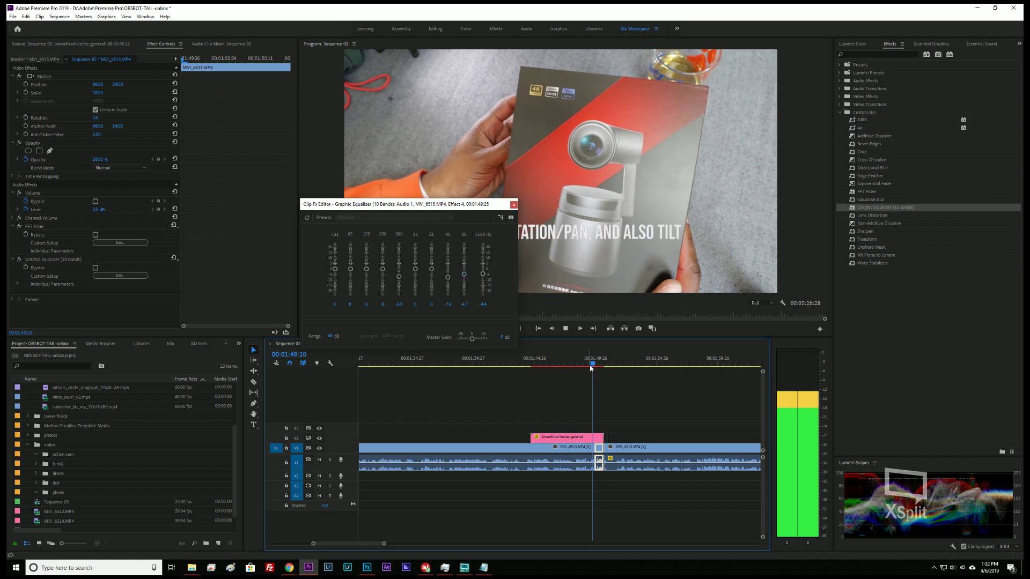
- Lower the equalizer's 63, 125 and 250 Hz bands to about -6, -12 and -6 dB, and replay the segment
key(space)
click(368, 286)
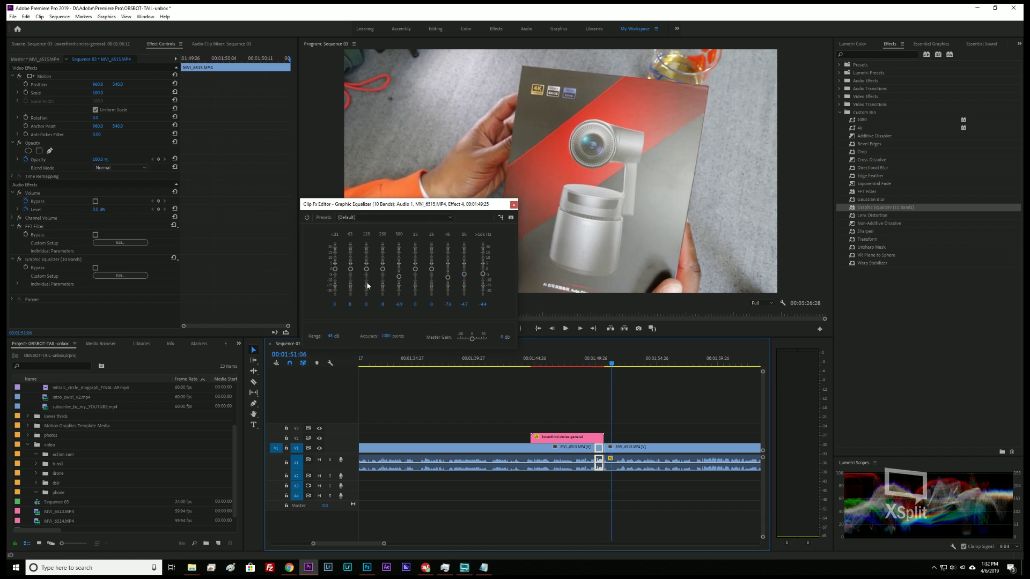
click(349, 269)
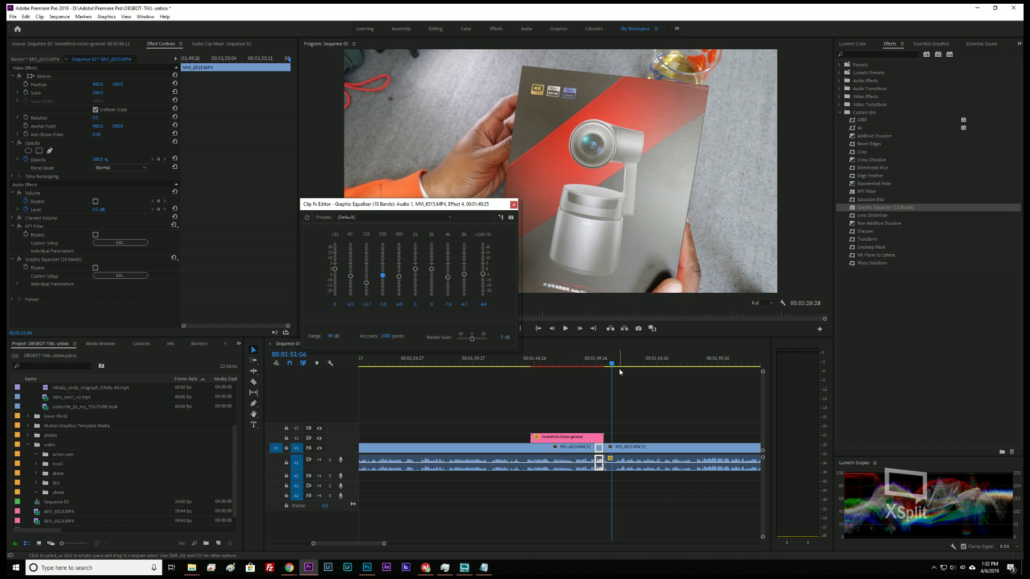
click(584, 365)
key(space)
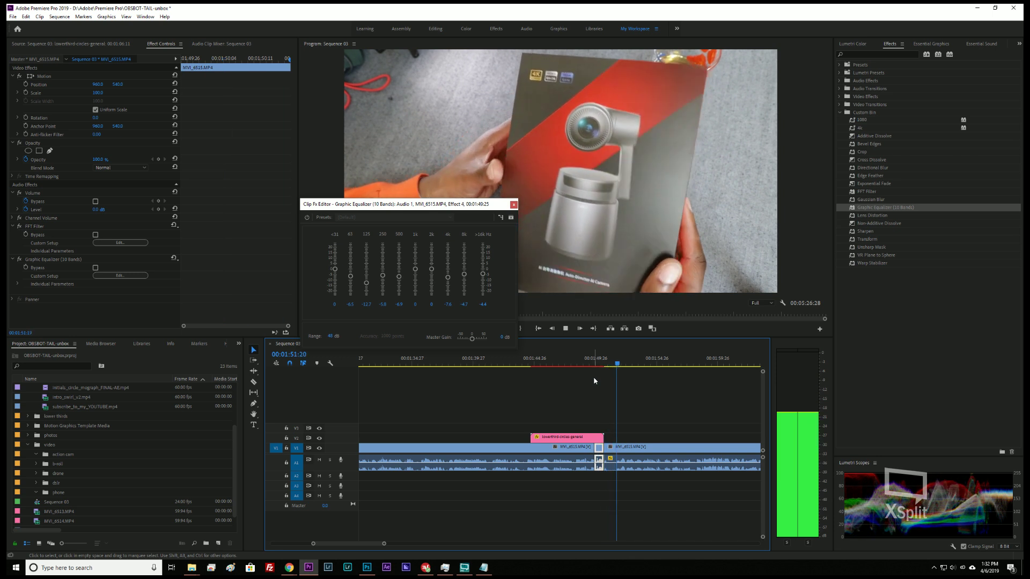
key(space)
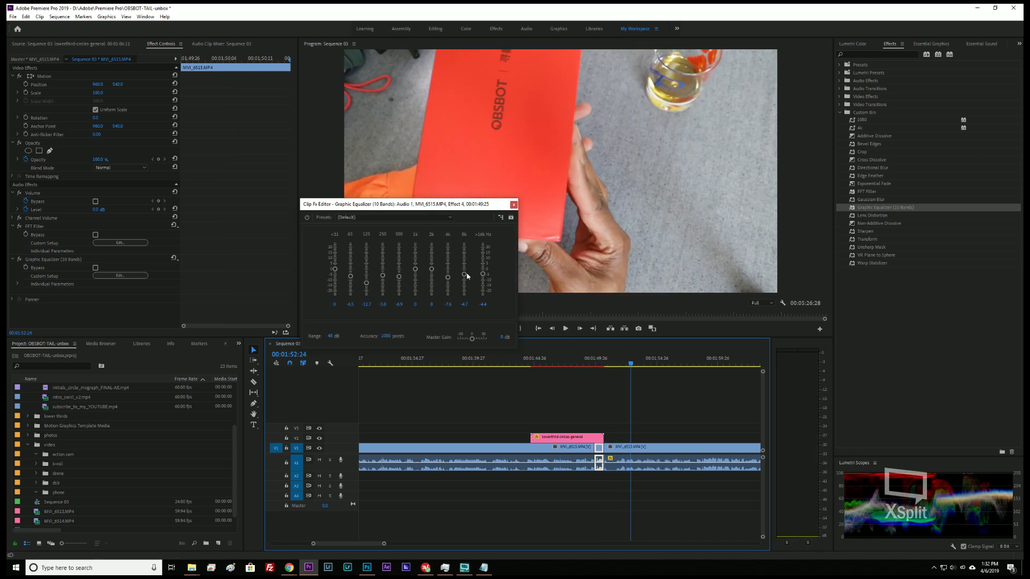
- Close the Graphic Equalizer editor and play the sequence from just before the treated segment through the opening of the box
click(514, 205)
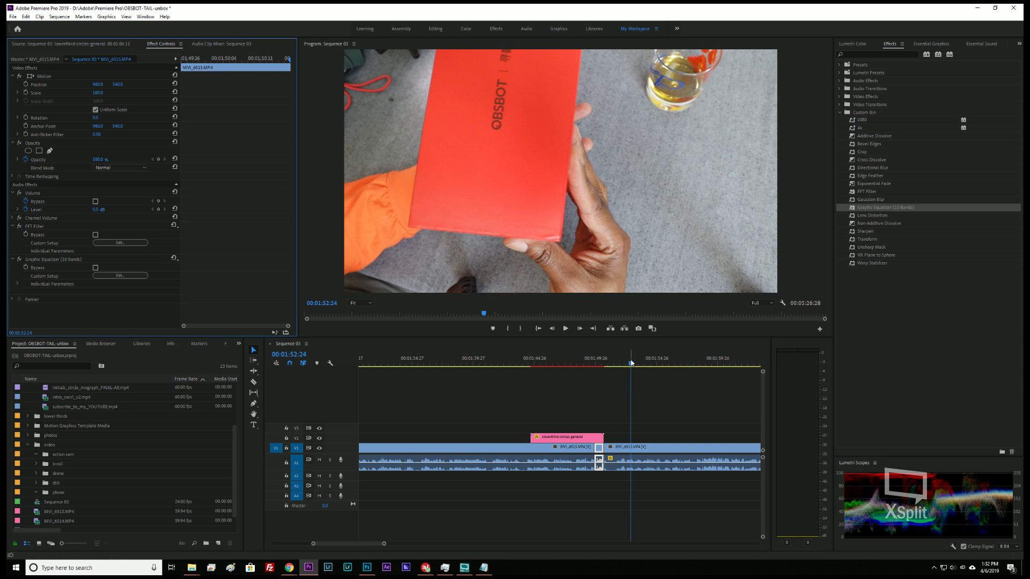
drag(630, 364, 580, 370)
key(space)
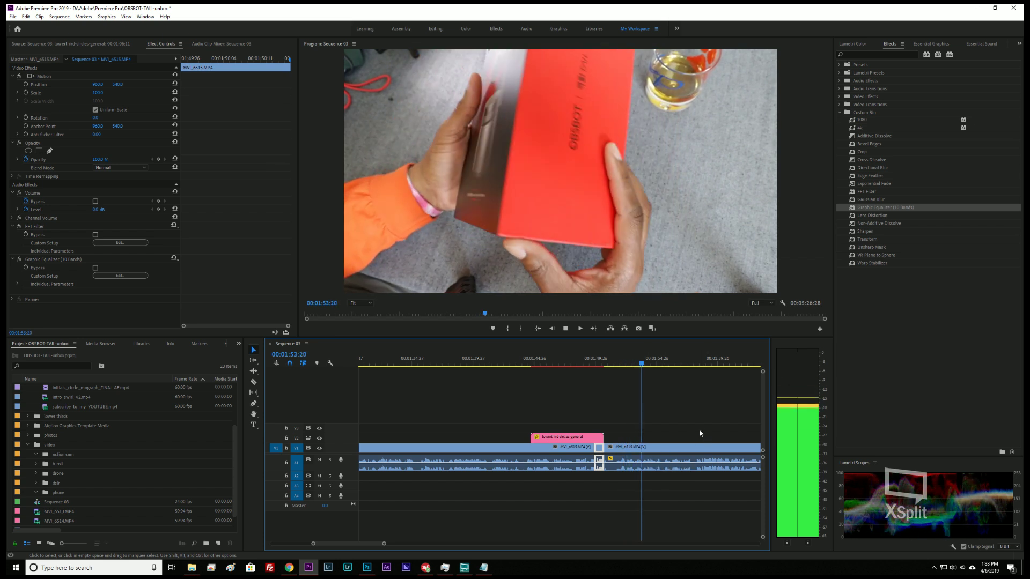
scroll(614, 420, down, 3)
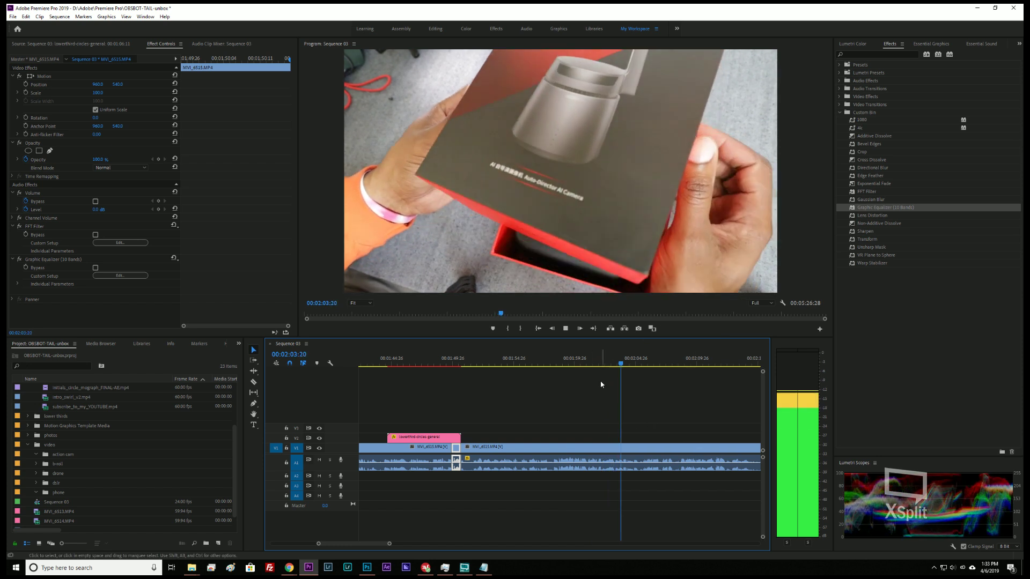
scroll(598, 395, down, 6)
scroll(606, 394, down, 2)
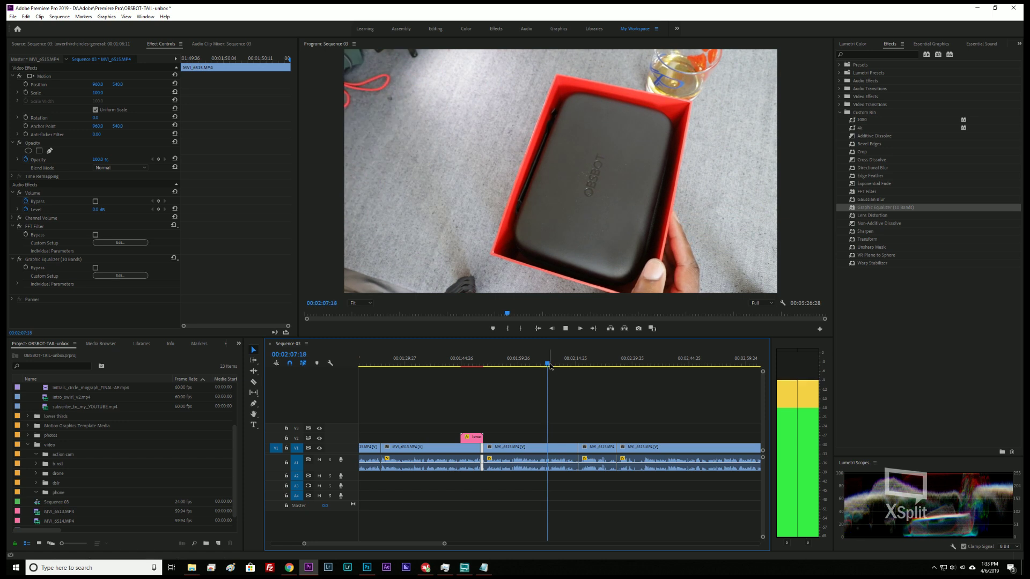
- Add starting Scale and Position keyframes at 00:02:30:04 to the clip where the opened case is shown
drag(549, 365, 565, 366)
key(space)
scroll(566, 385, down, 2)
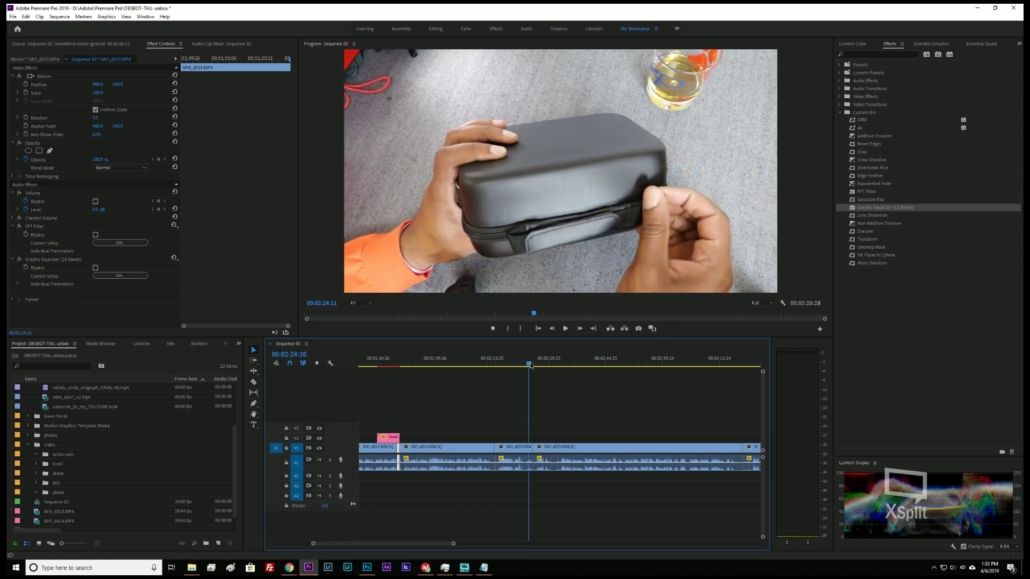
drag(522, 369, 543, 365)
key(space)
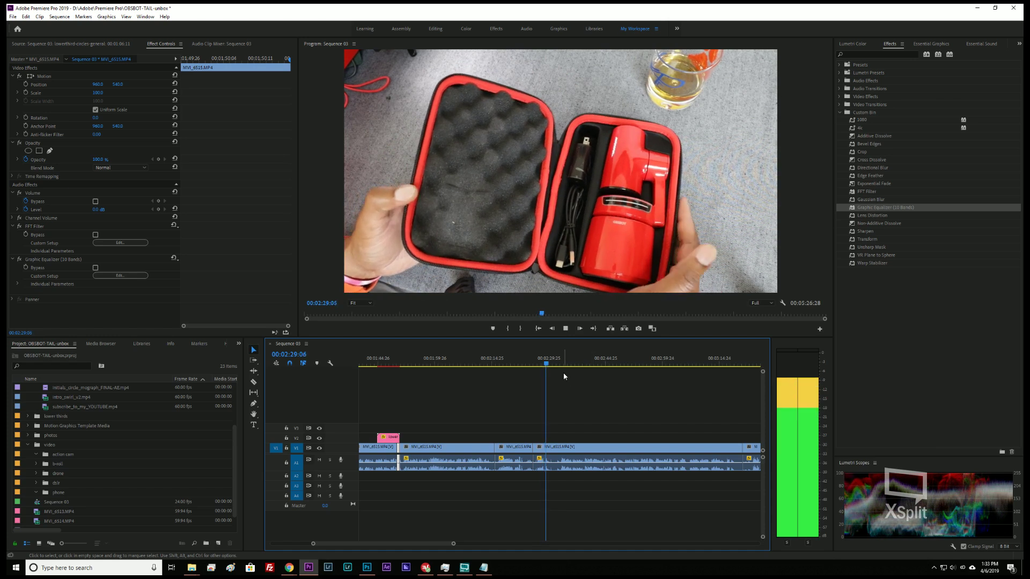
key(space)
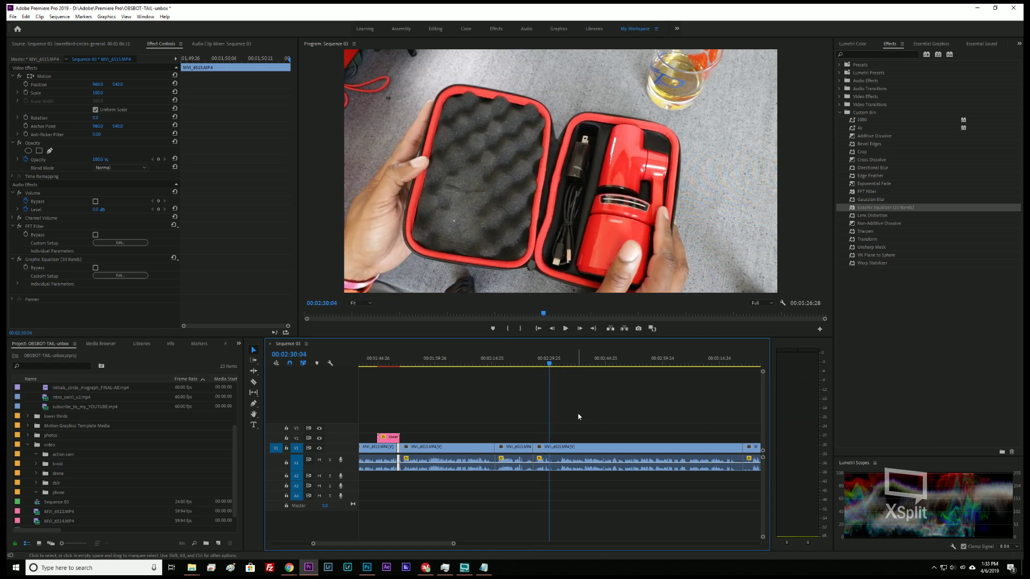
click(550, 448)
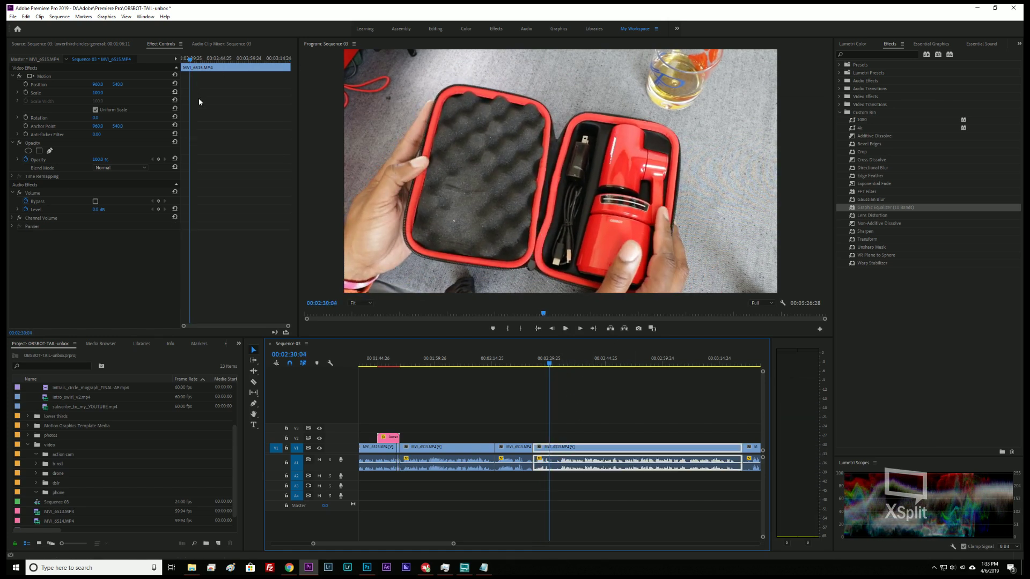
click(26, 92)
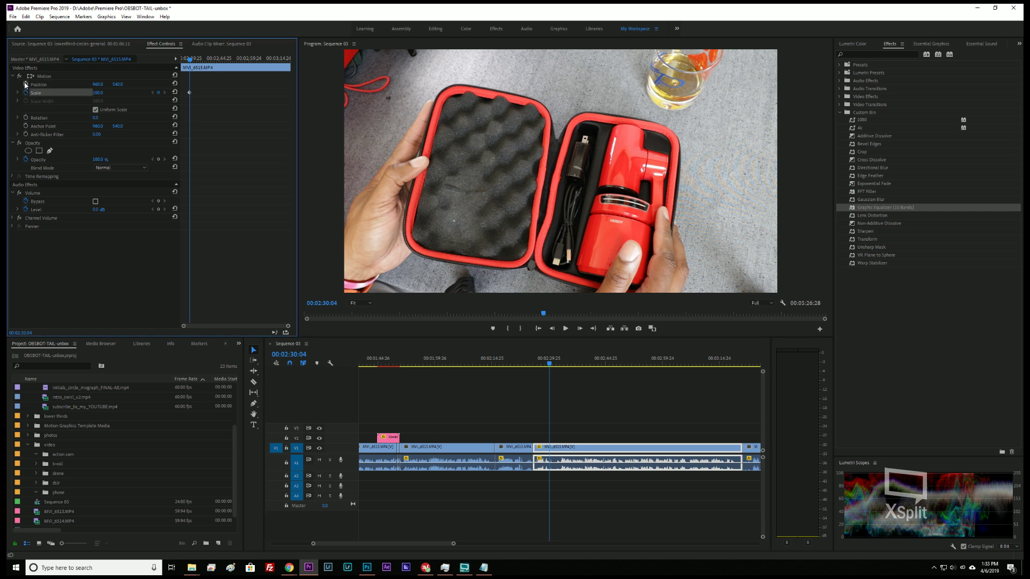
click(25, 84)
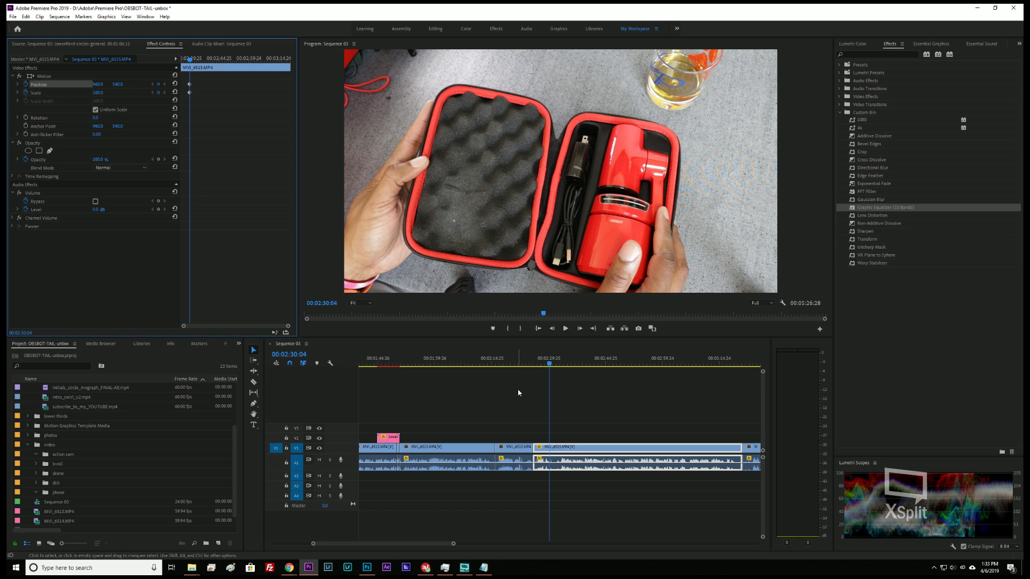
- Zoom in on the case contents at 00:02:31:26 by setting Scale to about 124 and Position to about 877, 419
key(space)
key(space)
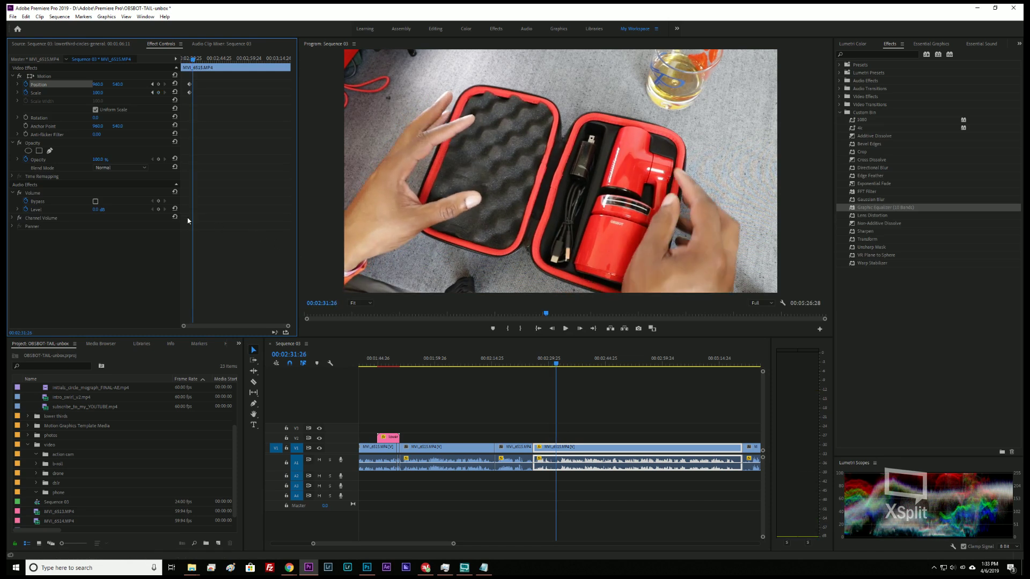
drag(97, 93, 53, 84)
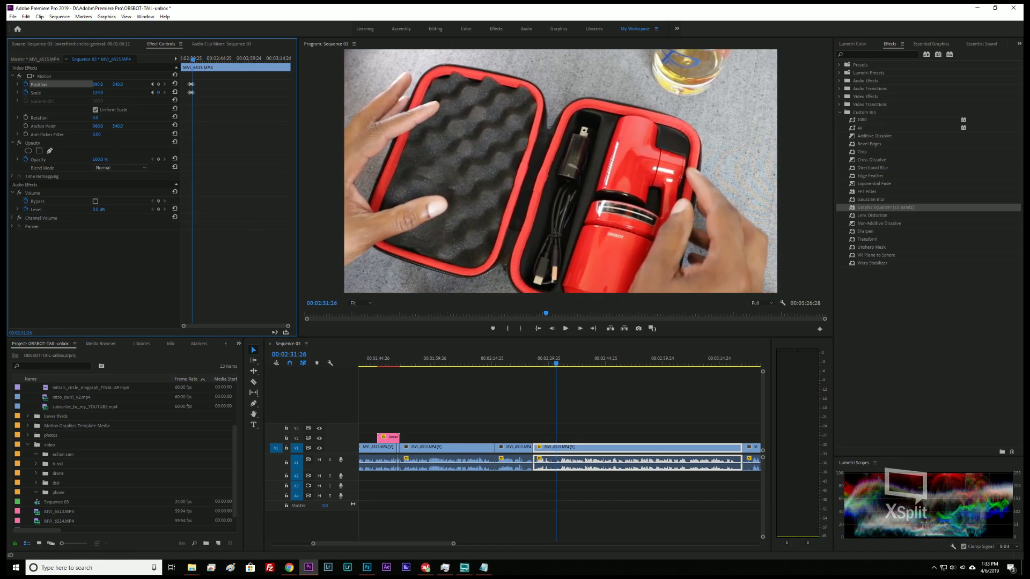
drag(120, 86, 278, 160)
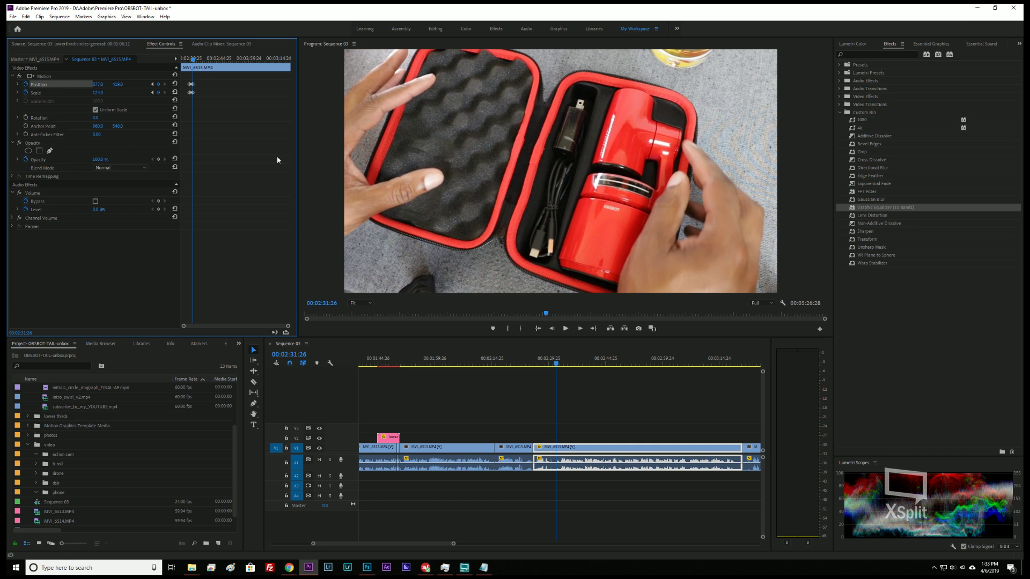
- Apply Ease Out temporal interpolation to the first Position and Scale keyframes and Ease In to the second ones
drag(288, 326, 255, 326)
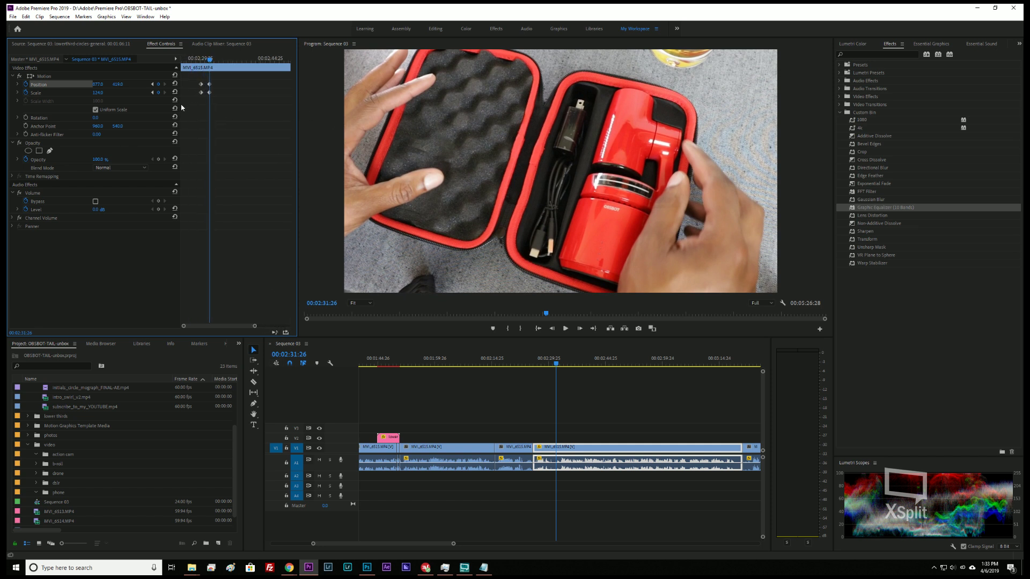
right_click(203, 84)
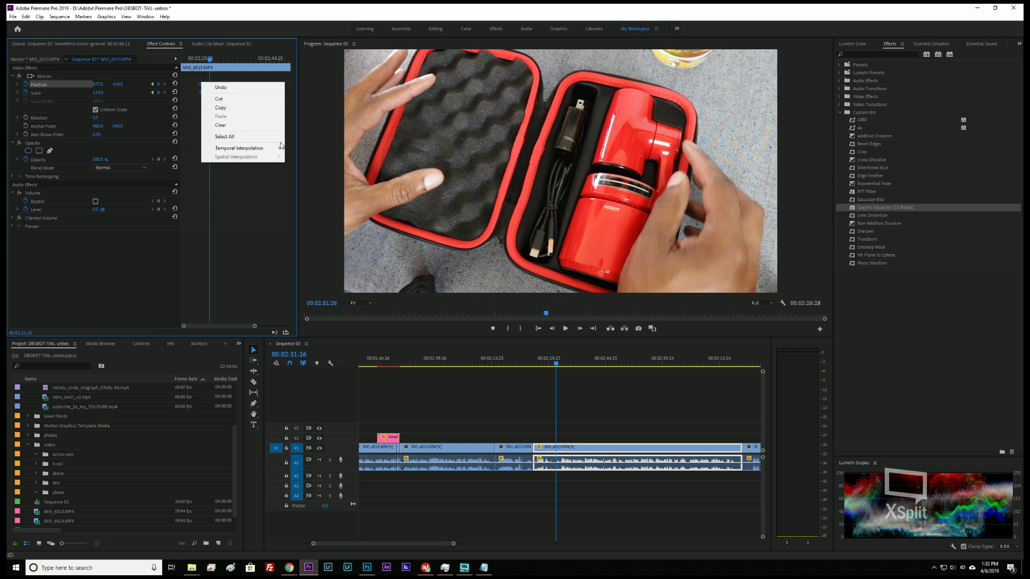
mouse_move(268, 148)
click(322, 200)
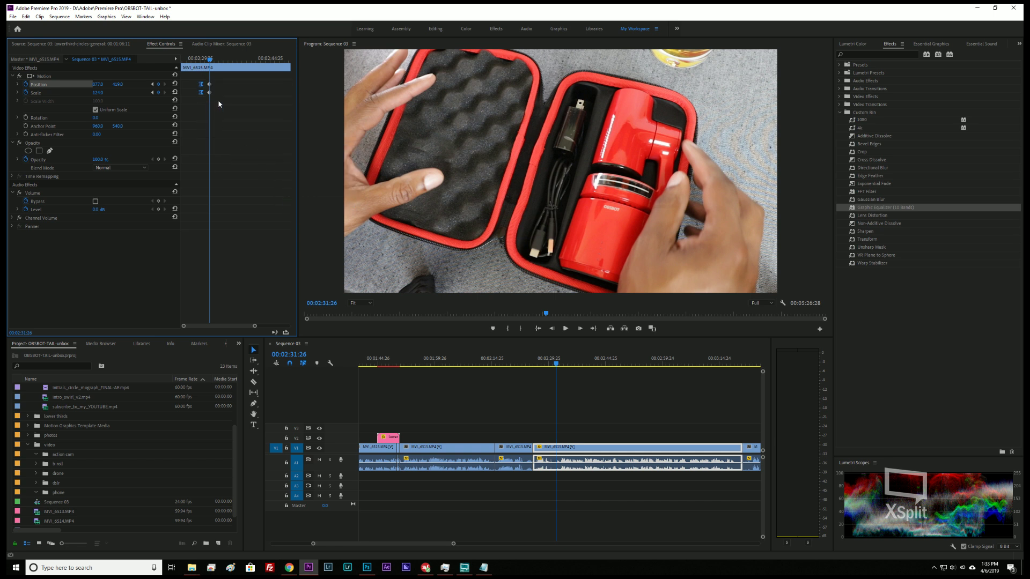
right_click(209, 87)
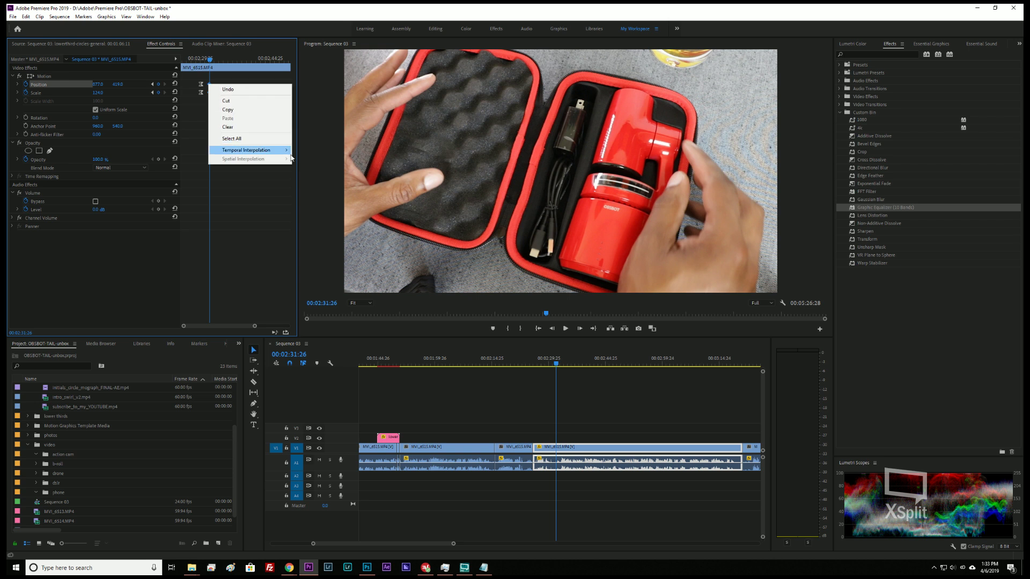
mouse_move(252, 150)
click(322, 197)
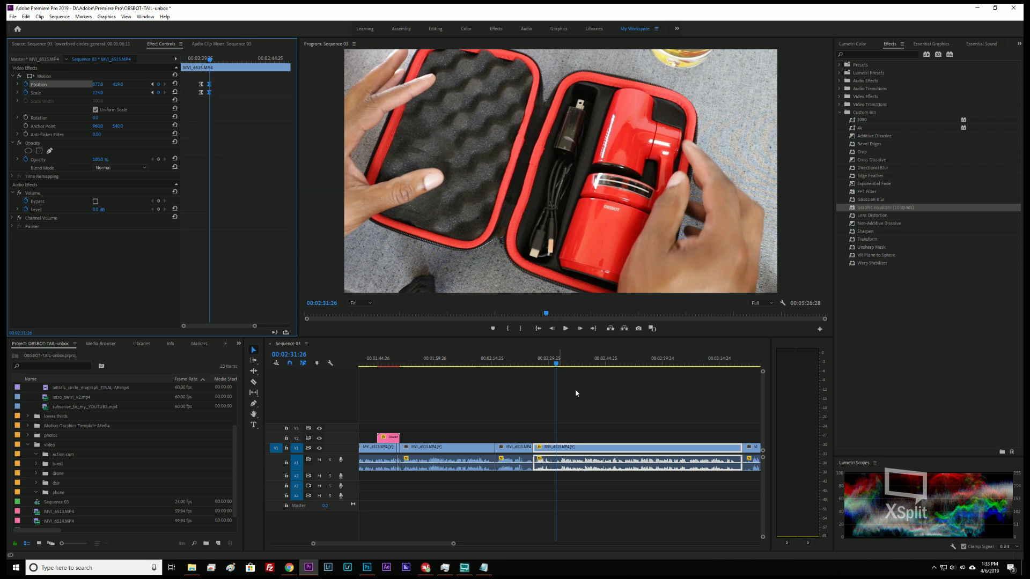
- Play the clip from just before the zoom to review the eased movement, and save the project
drag(554, 365, 543, 366)
key(space)
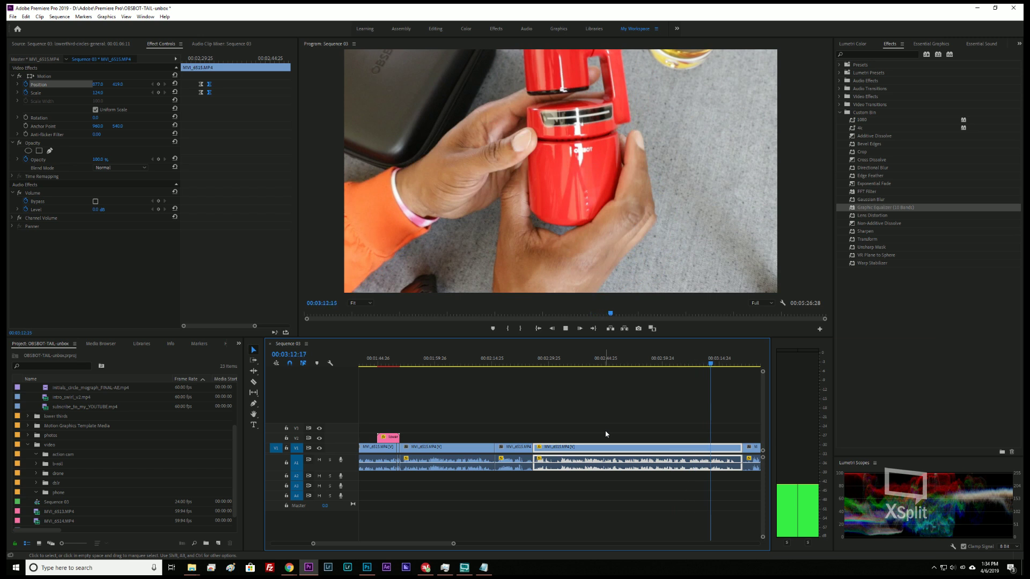
key(space)
key(ctrl+s)
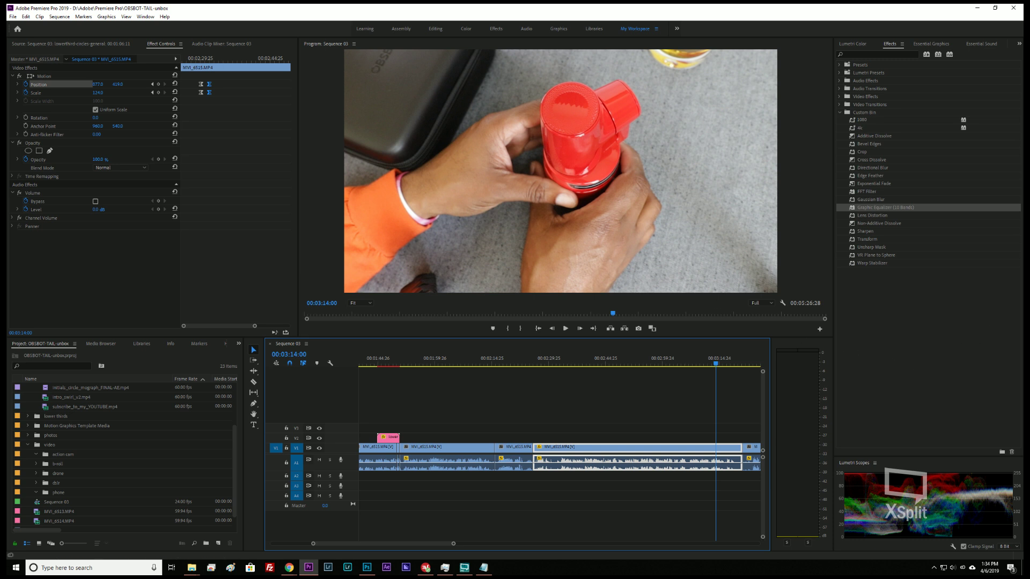
key(alt+Tab)
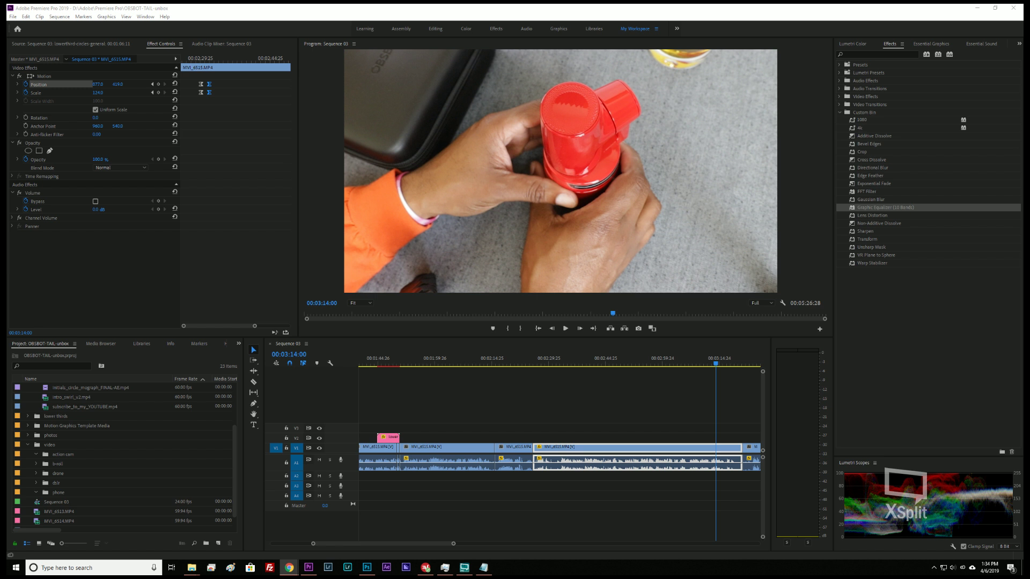
- Place the lowerthird-twitter-general template on track V2 around 00:03:08:20 and set it to frame size
click(565, 328)
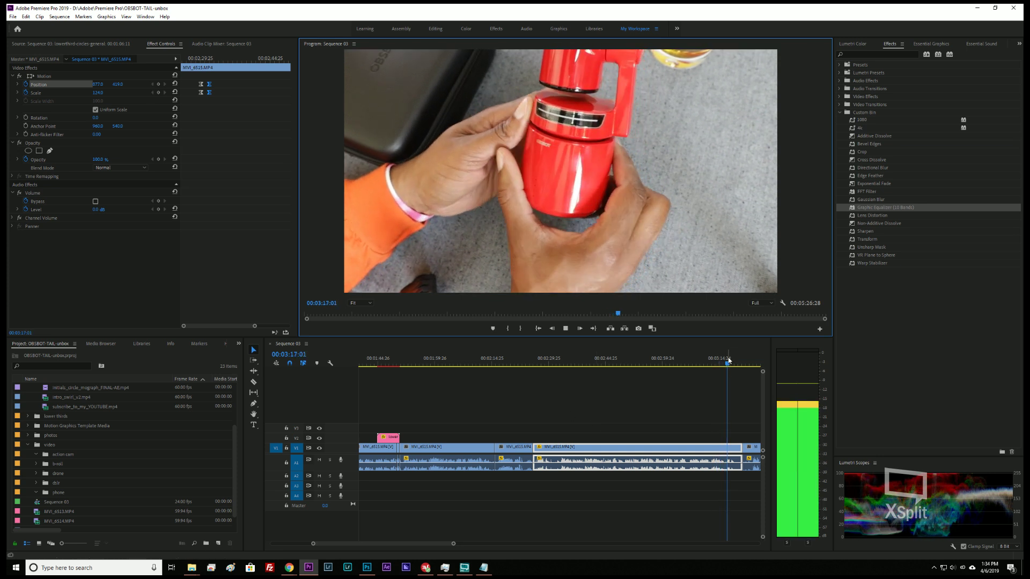
click(696, 360)
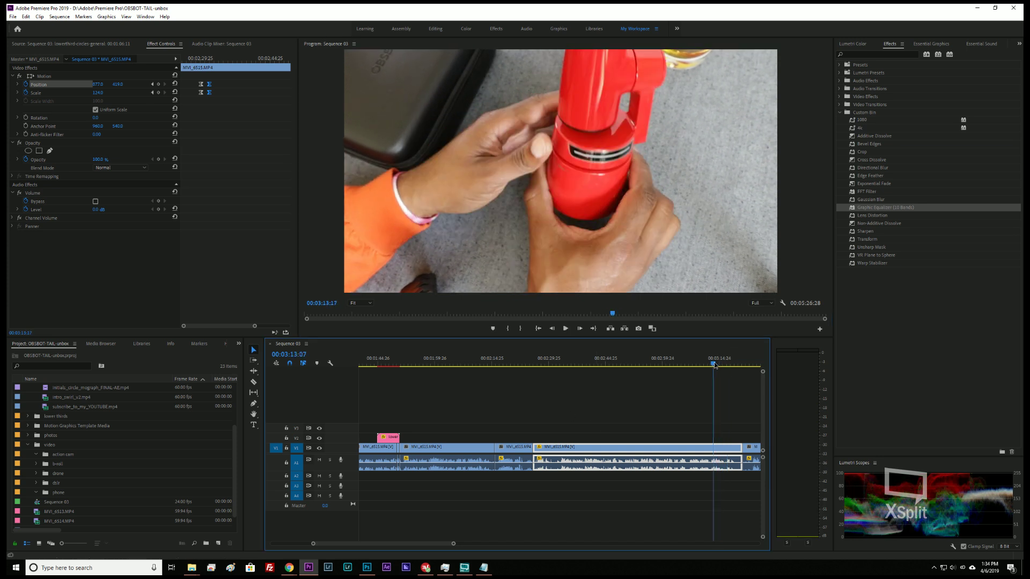
click(930, 44)
click(847, 57)
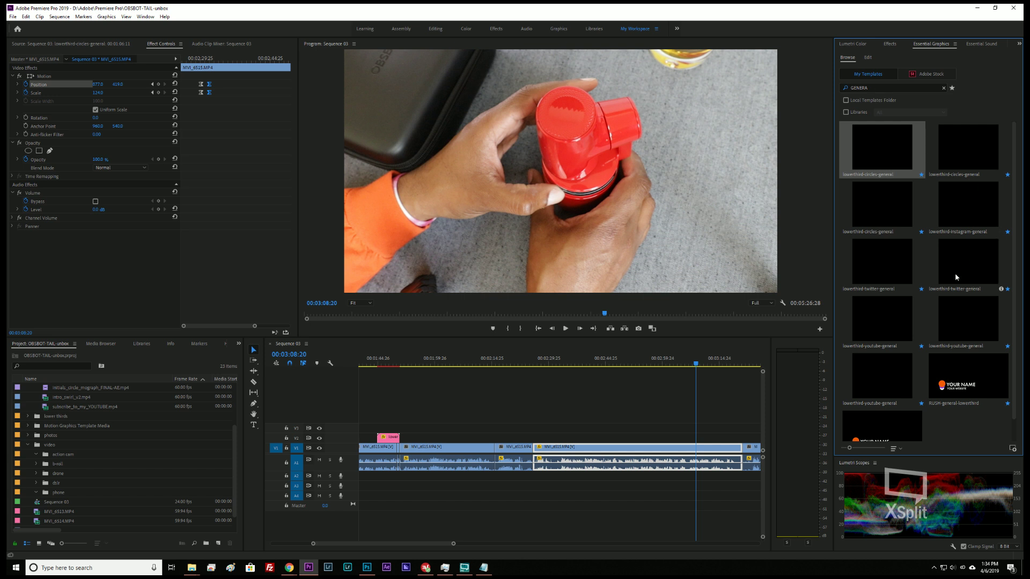
scroll(940, 328, down, 1)
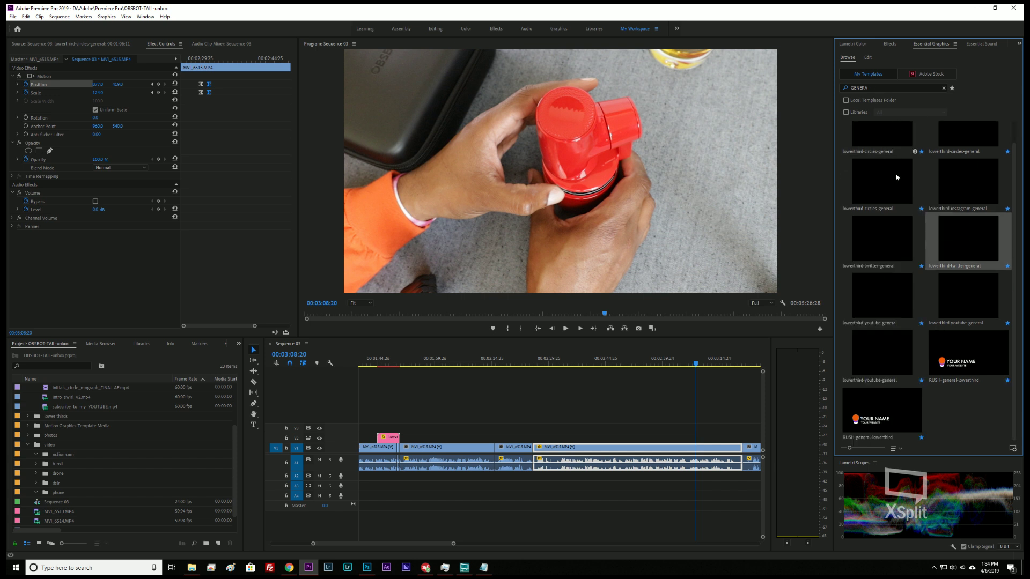
drag(877, 244, 701, 441)
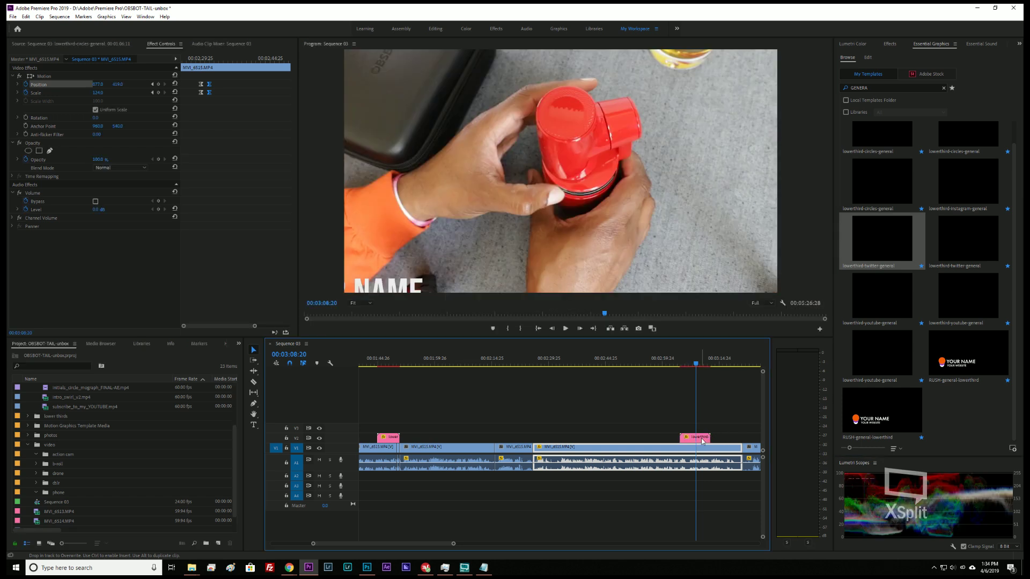
right_click(701, 441)
click(732, 354)
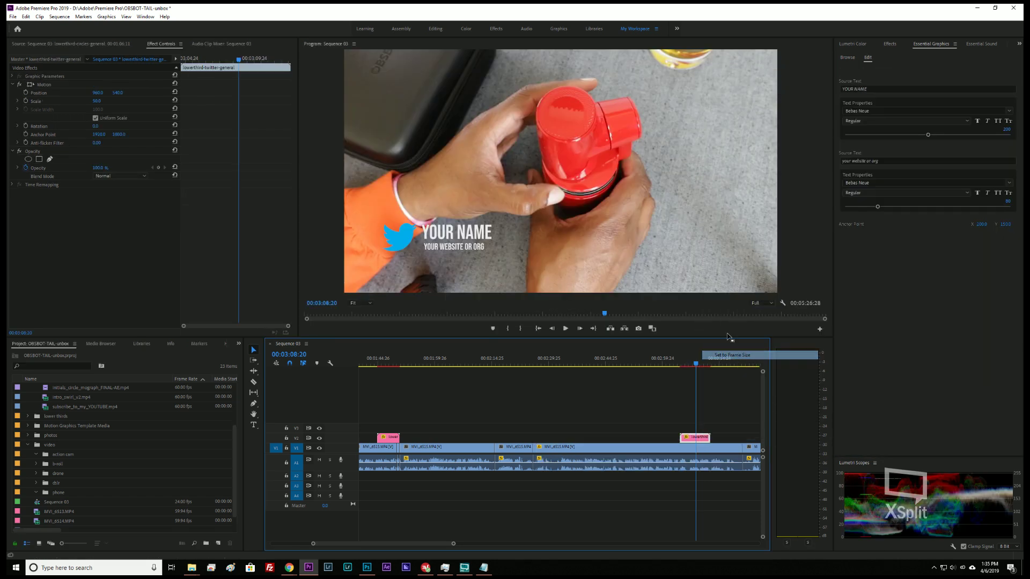
- Set the title's name line to the Twitter handle and its second line to "follow me on twitter", and play it back
click(883, 89)
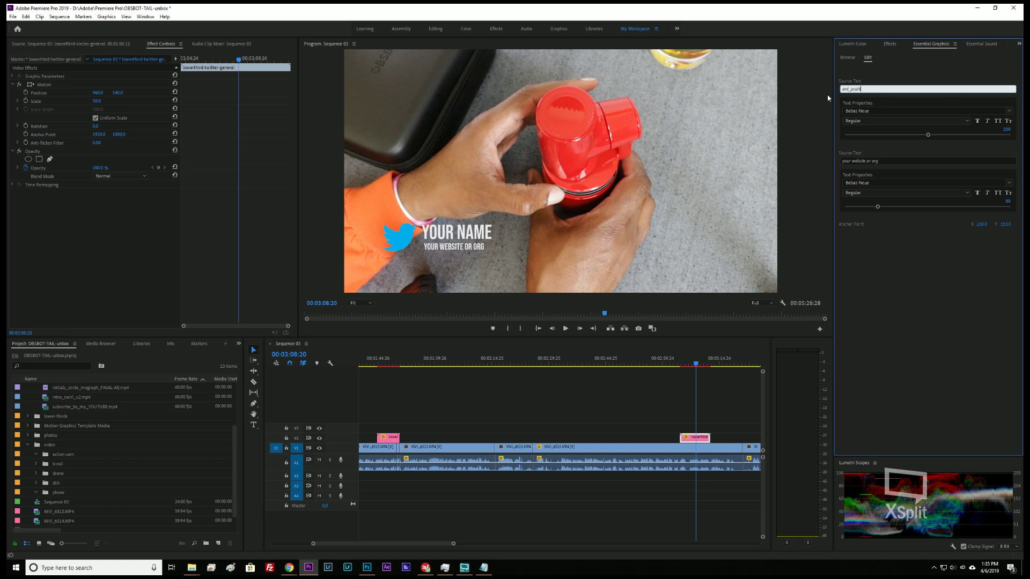
click(828, 98)
key(Tab)
key(Tab)
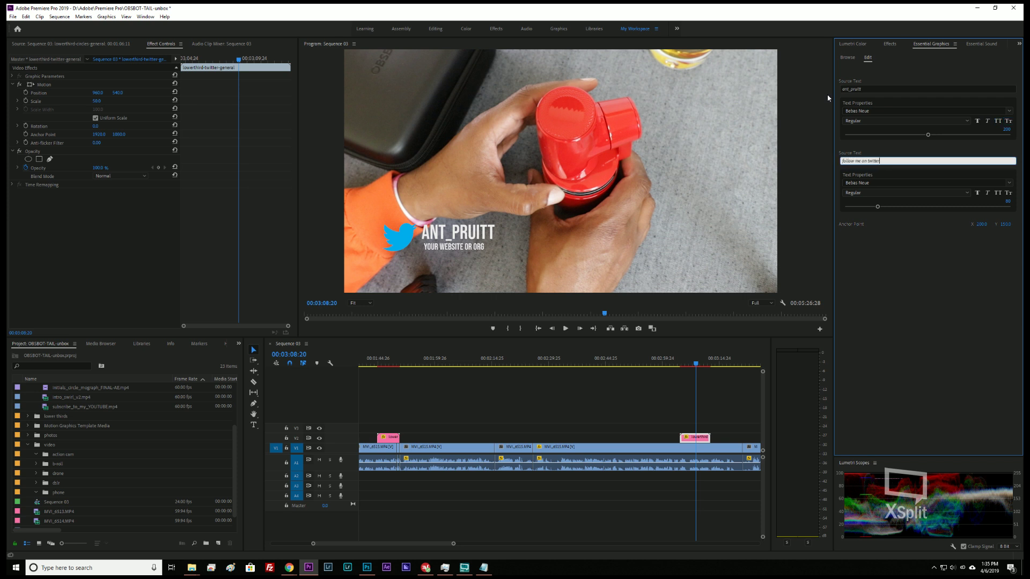
text(follow me on twitter)
click(828, 98)
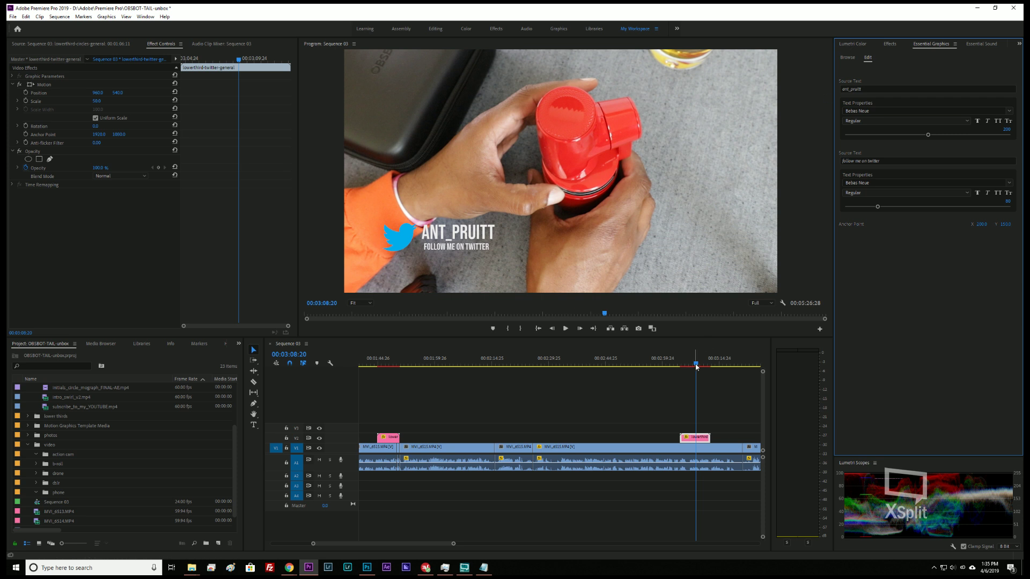
click(670, 365)
key(space)
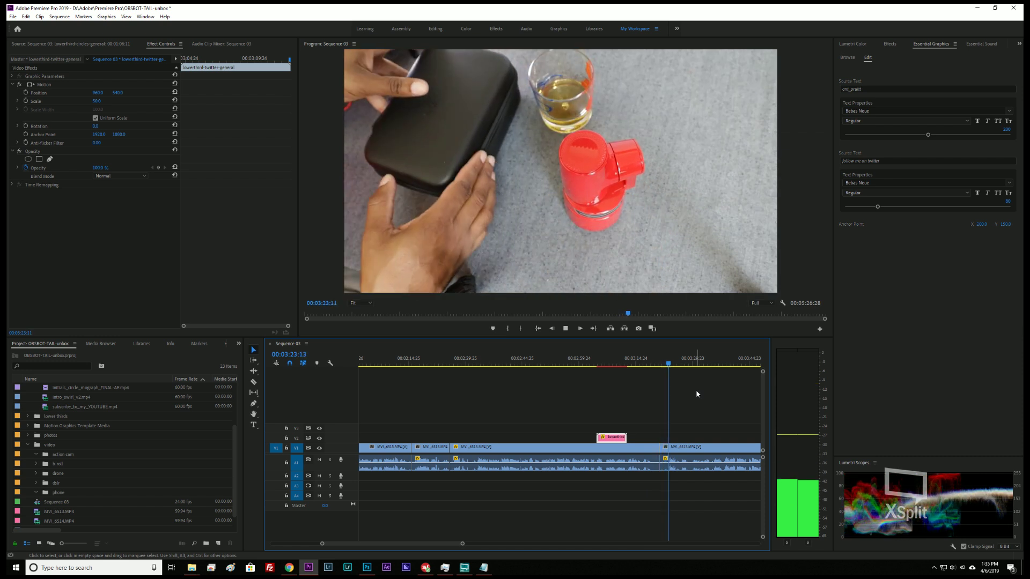
- Replay the footage after the Twitter title up to 00:03:17:24 to find where the zoom should end
key(space)
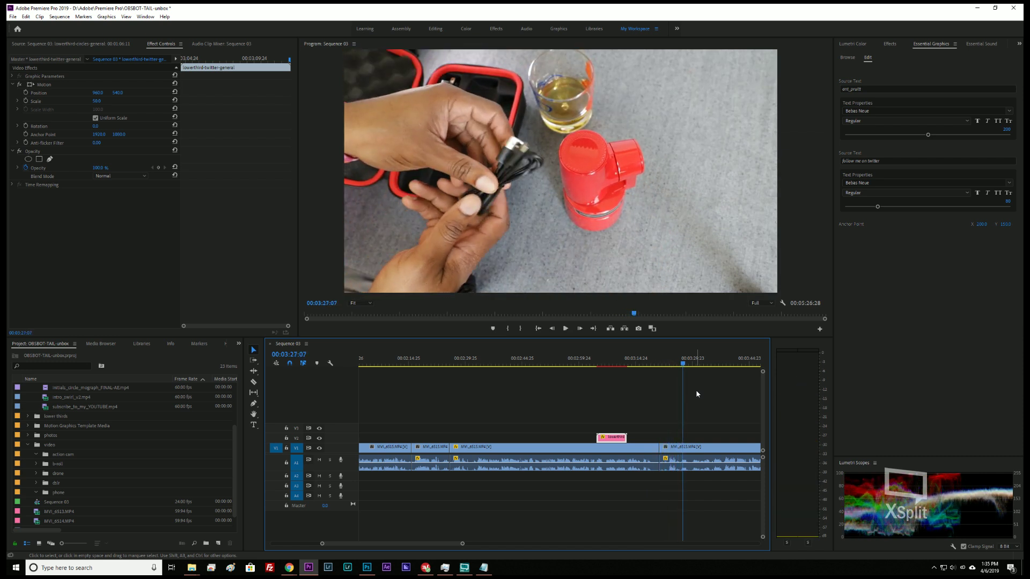
drag(682, 365, 635, 381)
key(space)
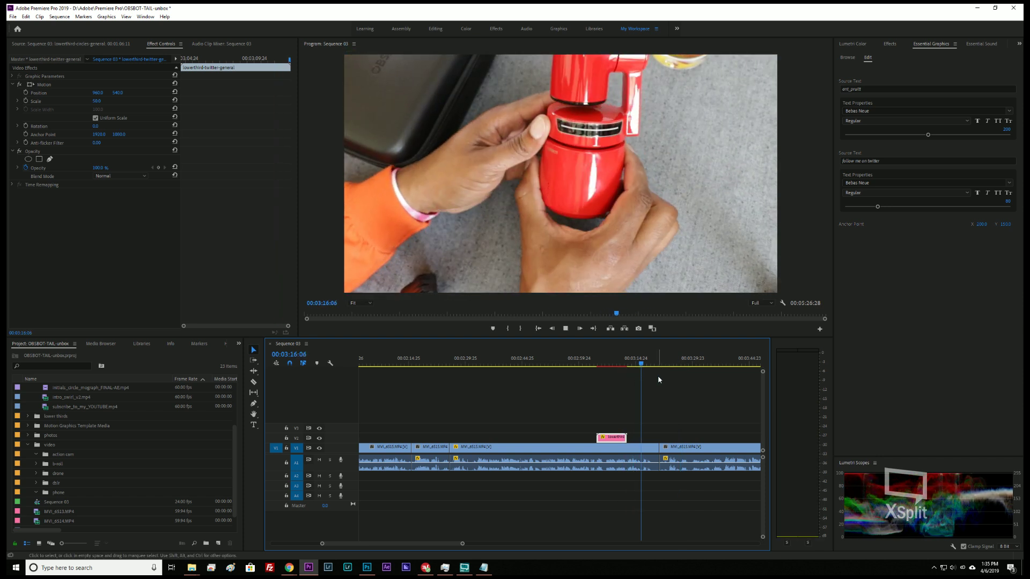
key(space)
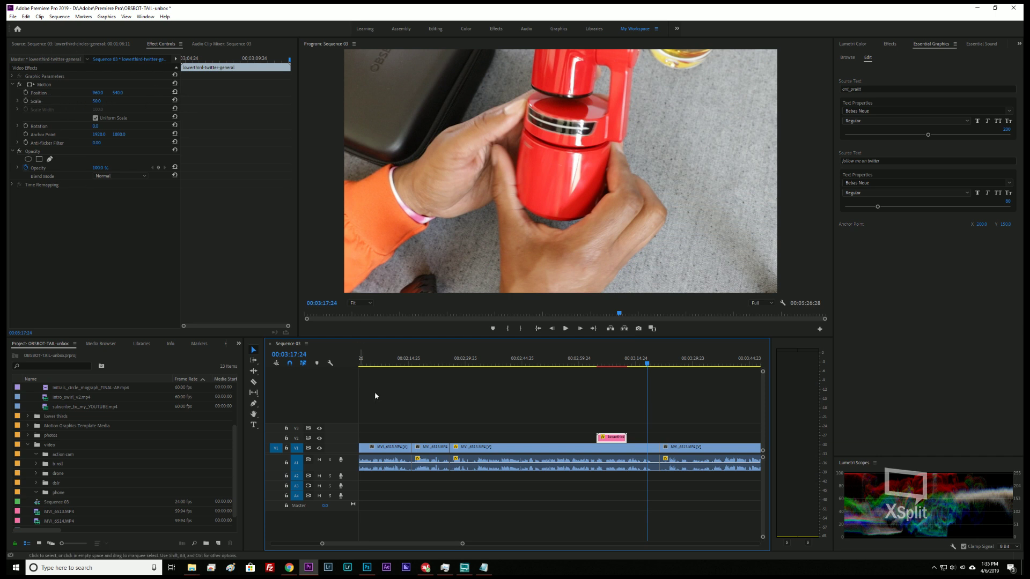
- Keyframe the zoomed clip's current Position and Scale near its end, and reset both at 00:03:18:07 to zoom out to full frame
click(528, 455)
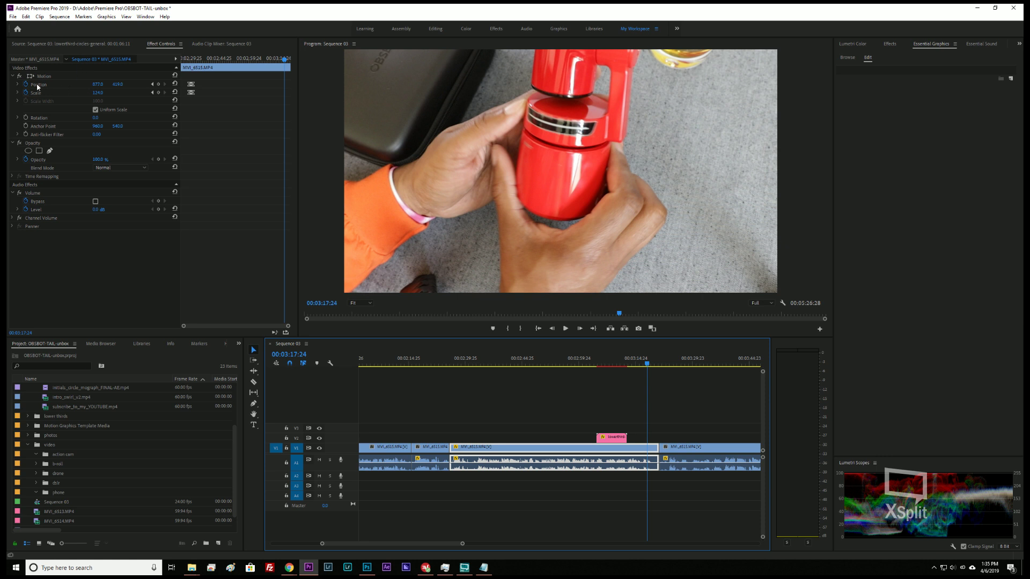
click(159, 85)
click(159, 93)
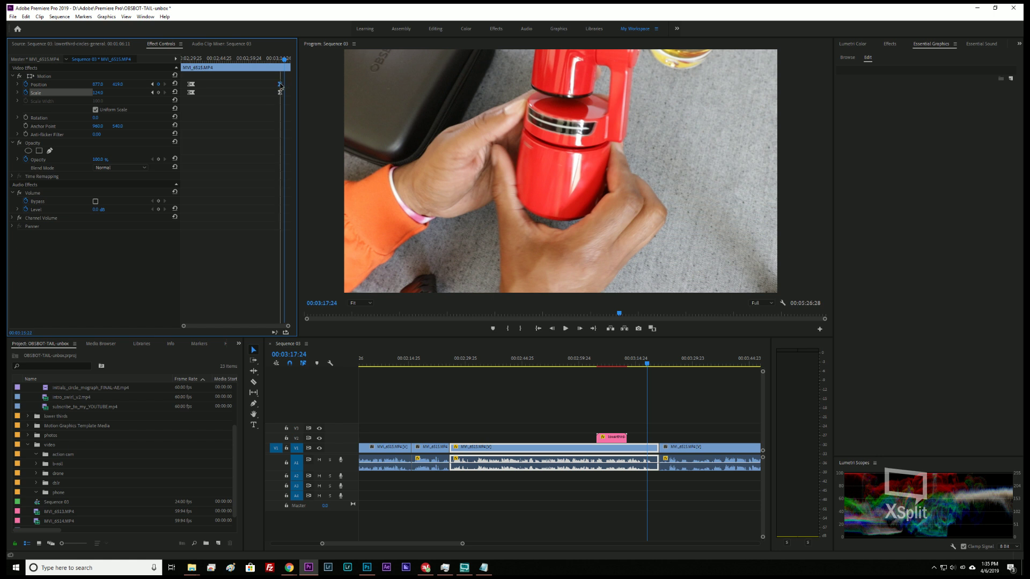
key(space)
key(space)
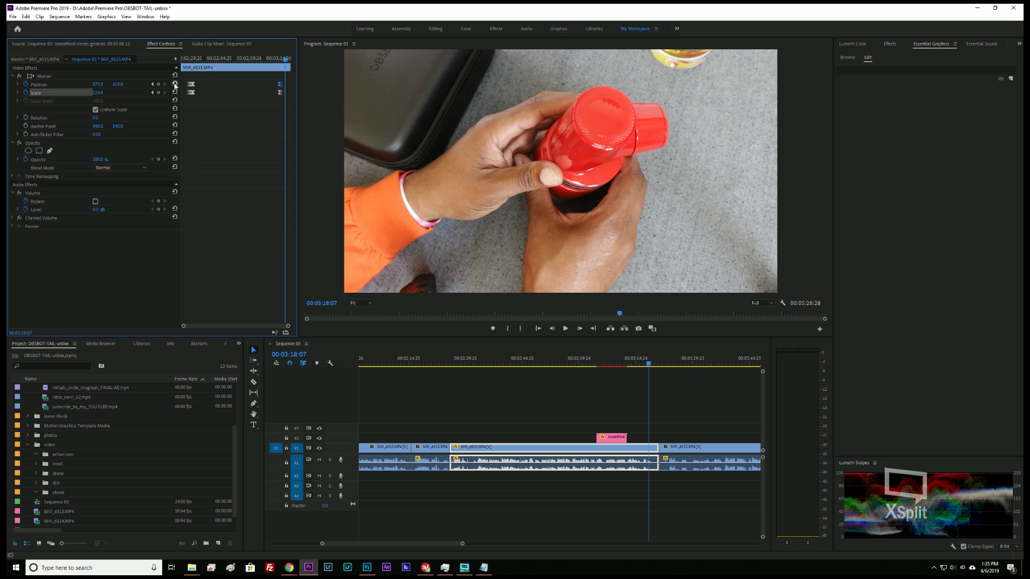
click(174, 85)
click(174, 93)
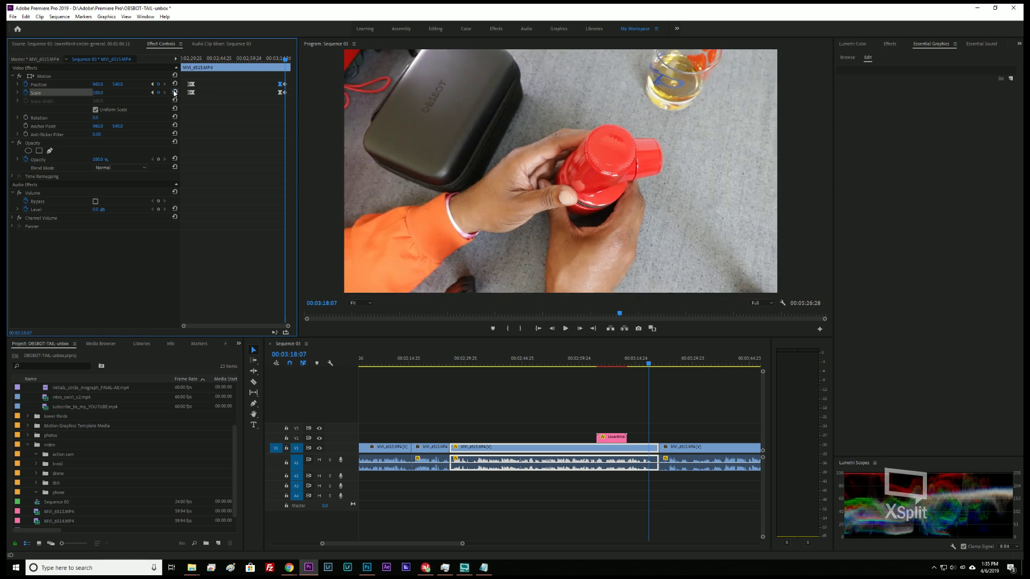
- Set the zoom-out's starting Position and Scale keyframes to Linear interpolation and its ending keyframes to Ease In
right_click(280, 94)
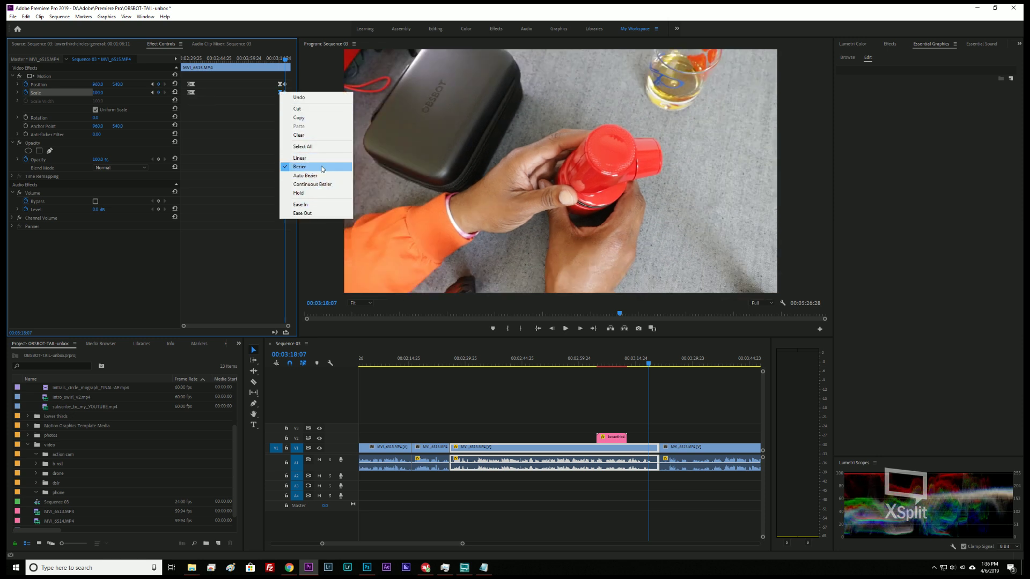
click(300, 158)
right_click(281, 84)
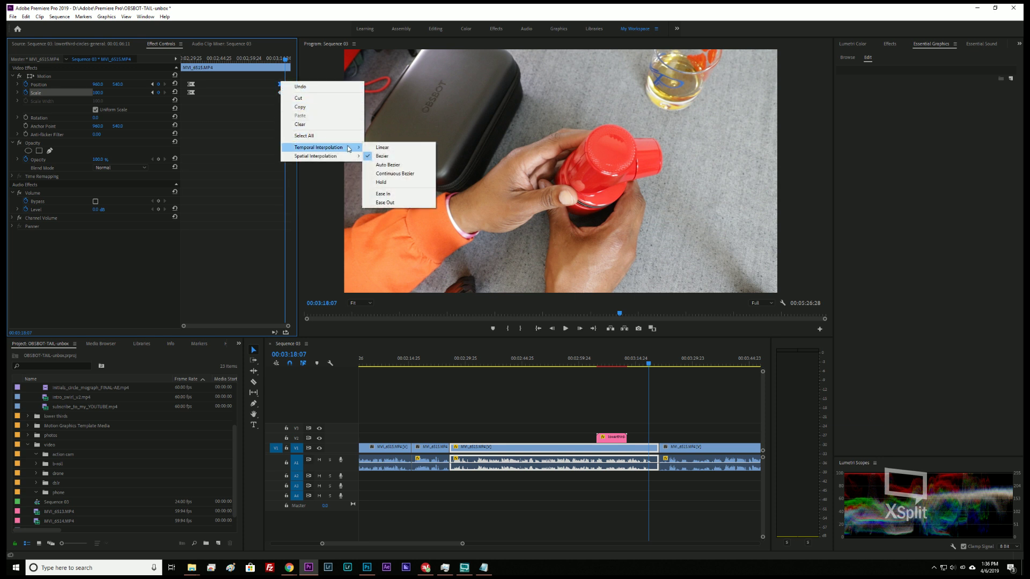
click(370, 148)
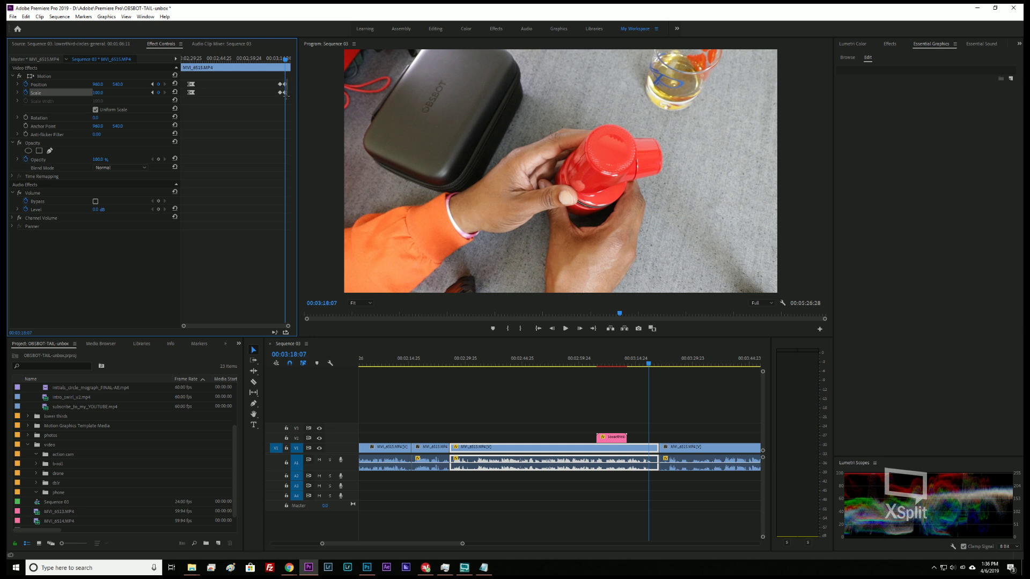
right_click(285, 94)
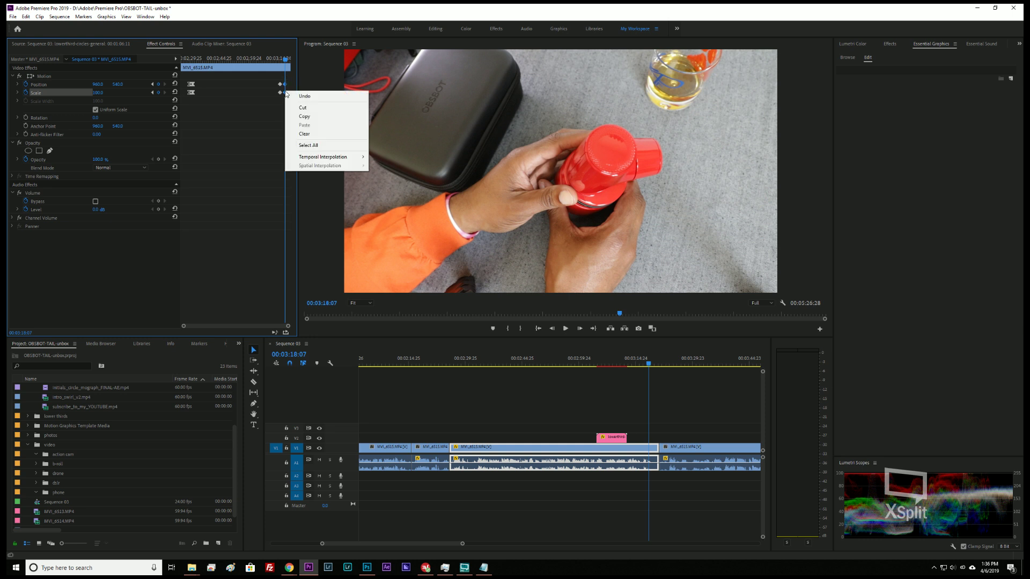
mouse_move(344, 157)
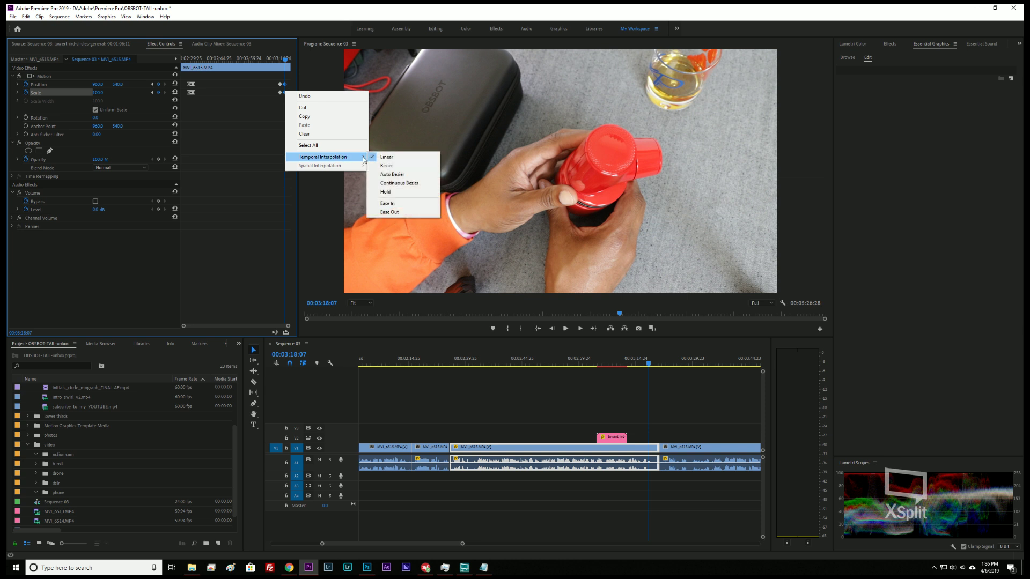
click(413, 208)
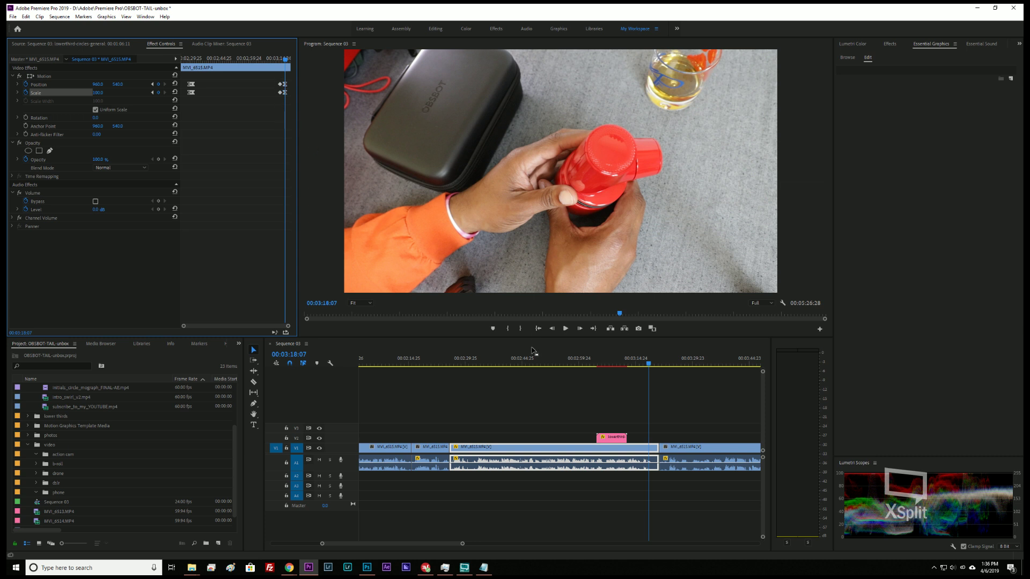
- Play the clip from before the zoom-out to review the movement, and save the project
drag(650, 365, 620, 364)
key(space)
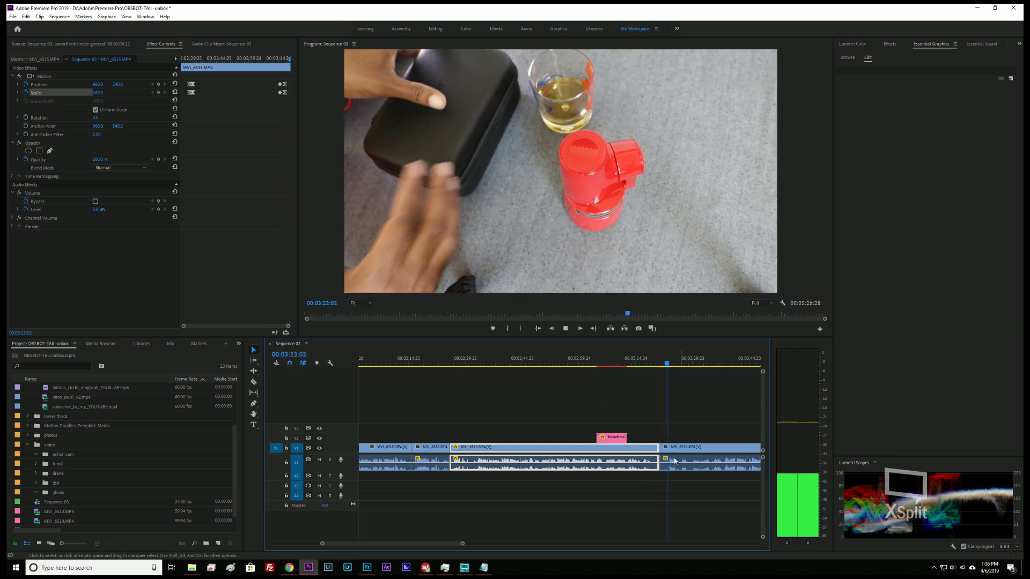
key(space)
key(ctrl+s)
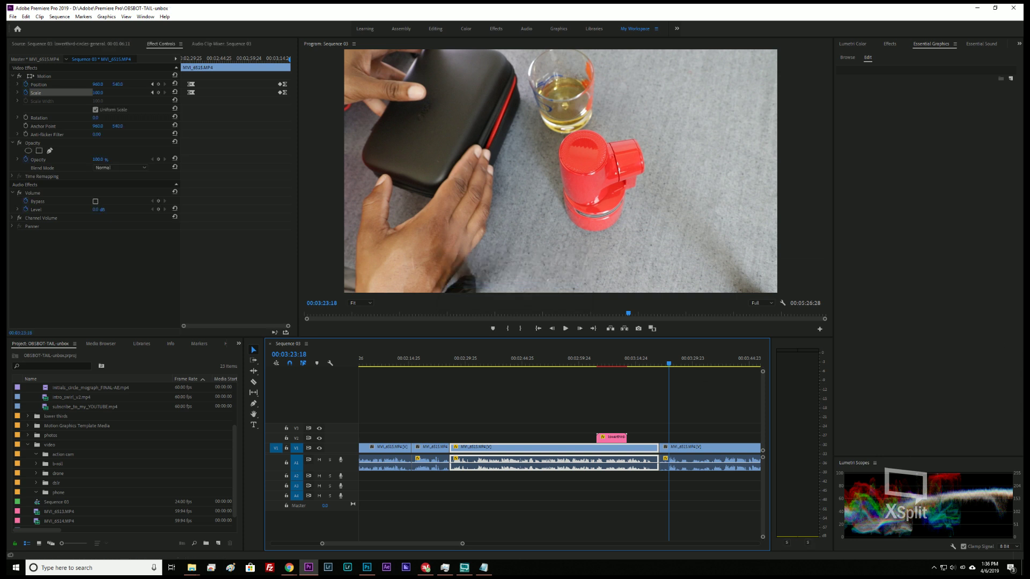
- Play the footage after the zoomed clip and replay it from 00:03:24:05 to locate a cut point at 00:03:25:16
key(alt+Tab)
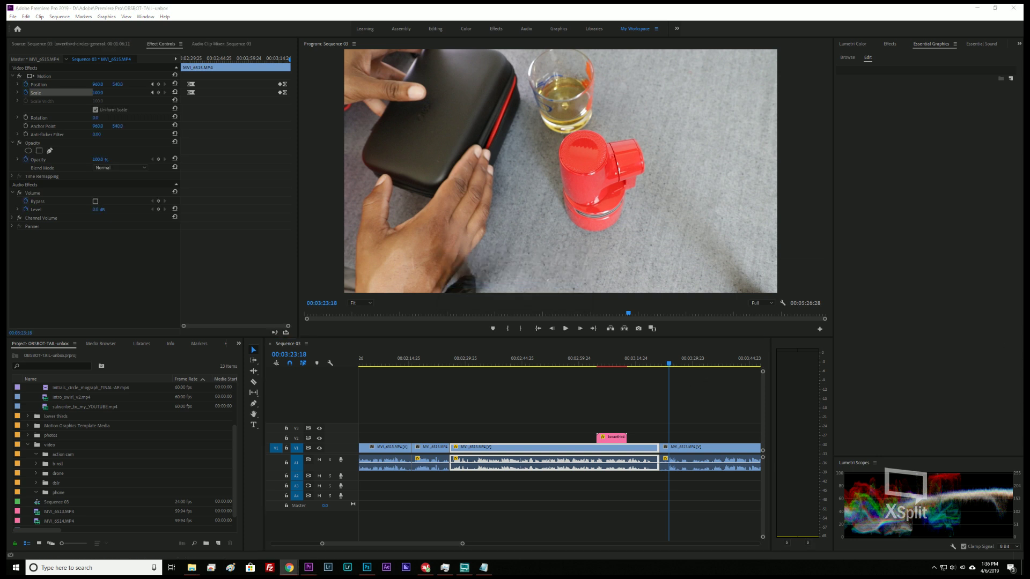
click(693, 413)
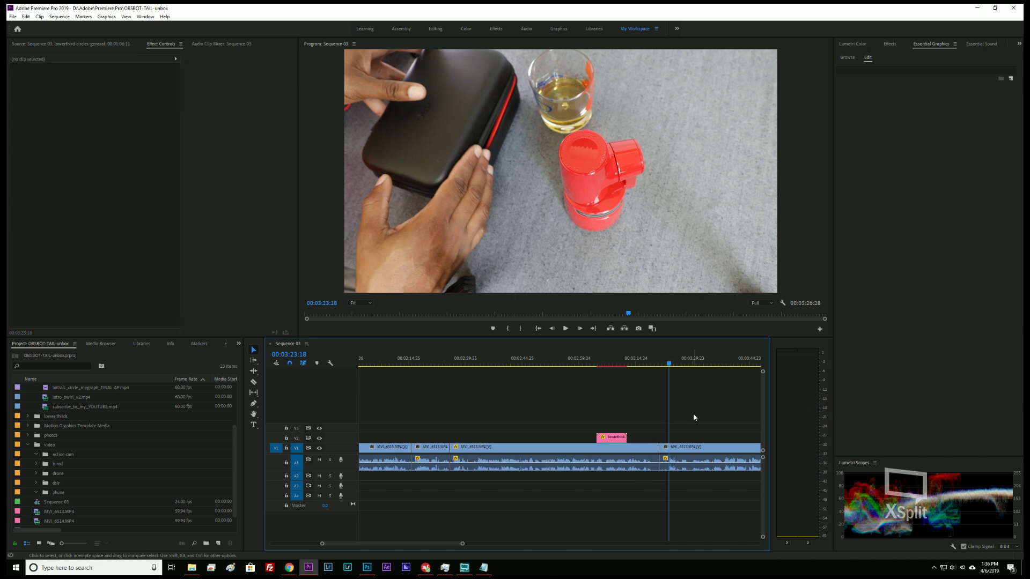
key(space)
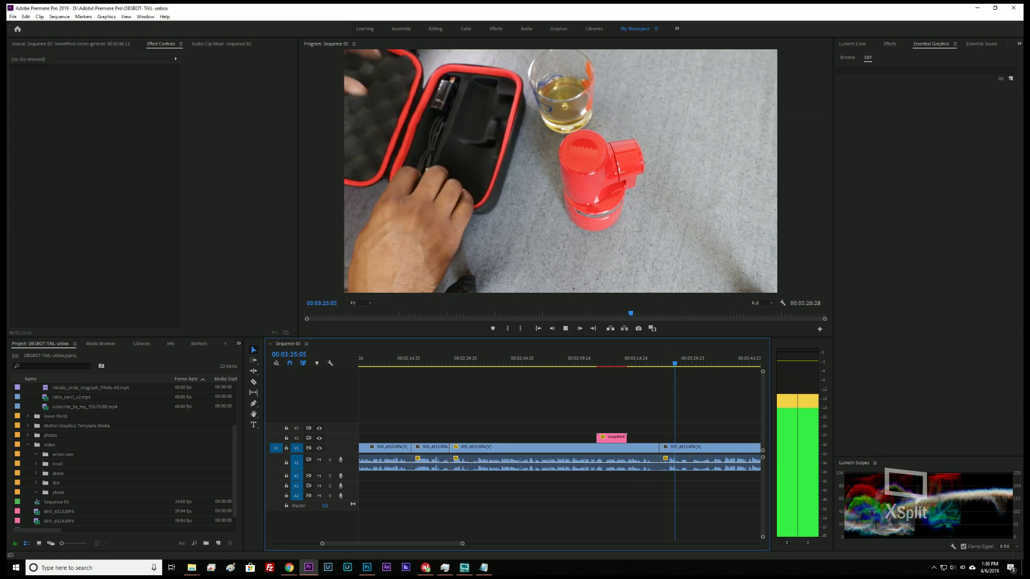
key(alt+Tab)
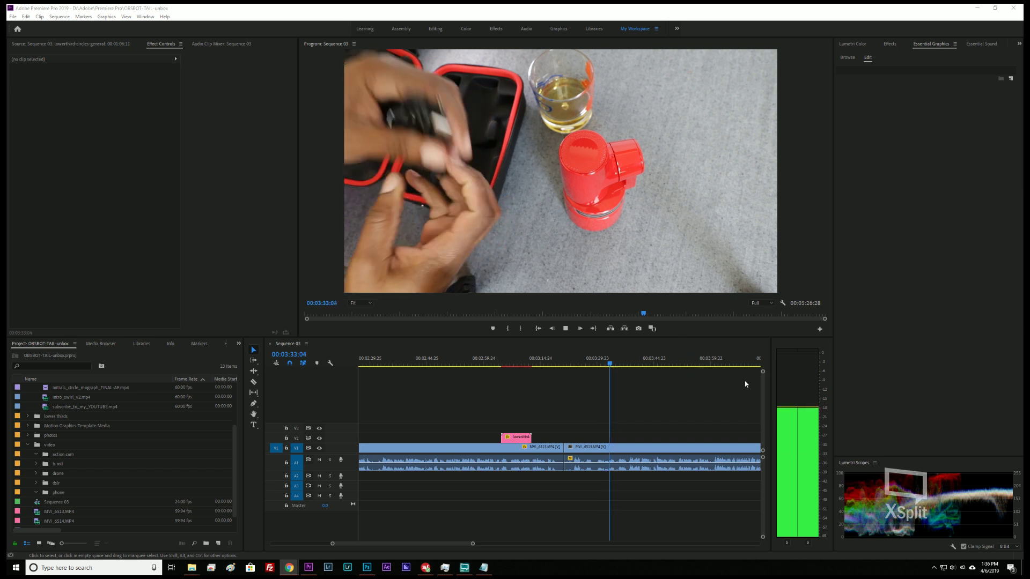
click(702, 390)
key(space)
drag(615, 368, 577, 368)
key(space)
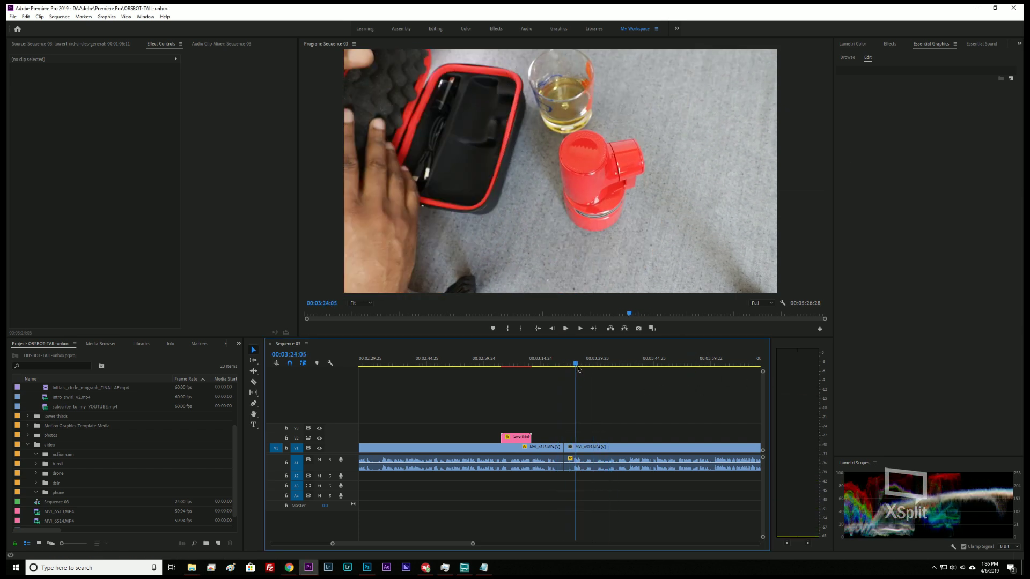
key(space)
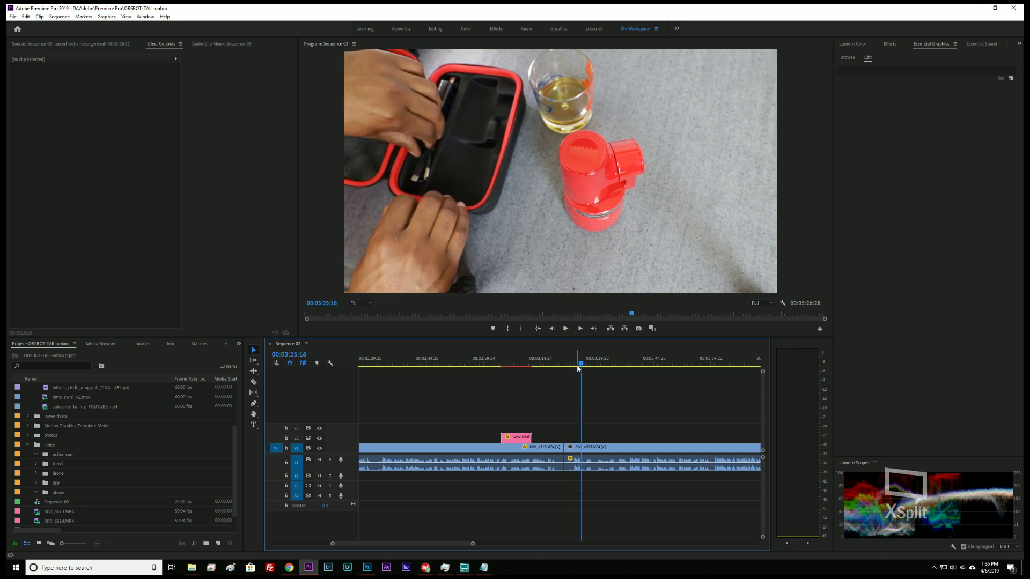
- Split the main clip at 00:03:25:16 and ripple-trim the start of the segment after the cut
key(equal)
key(equal)
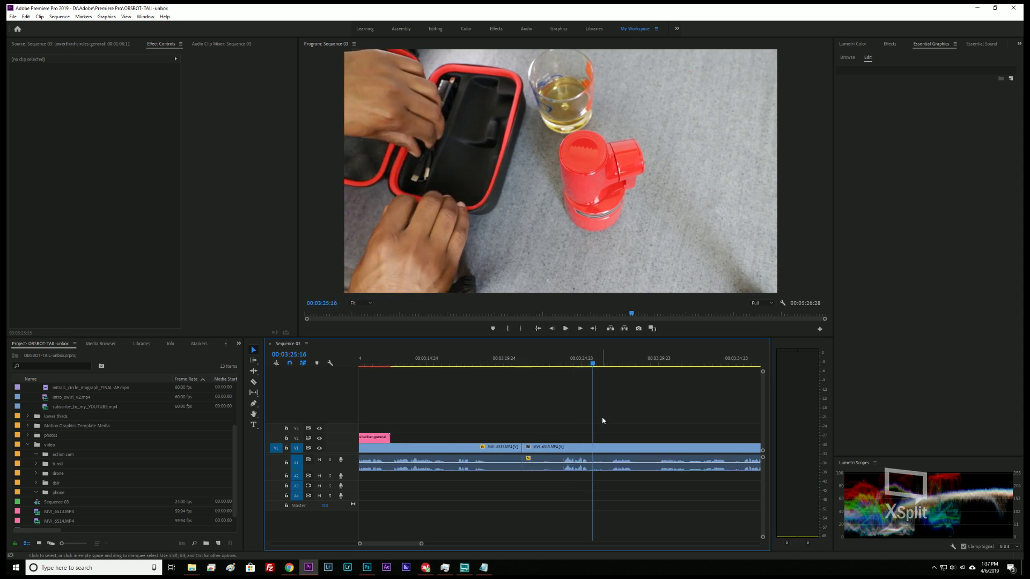
key(c)
key(b)
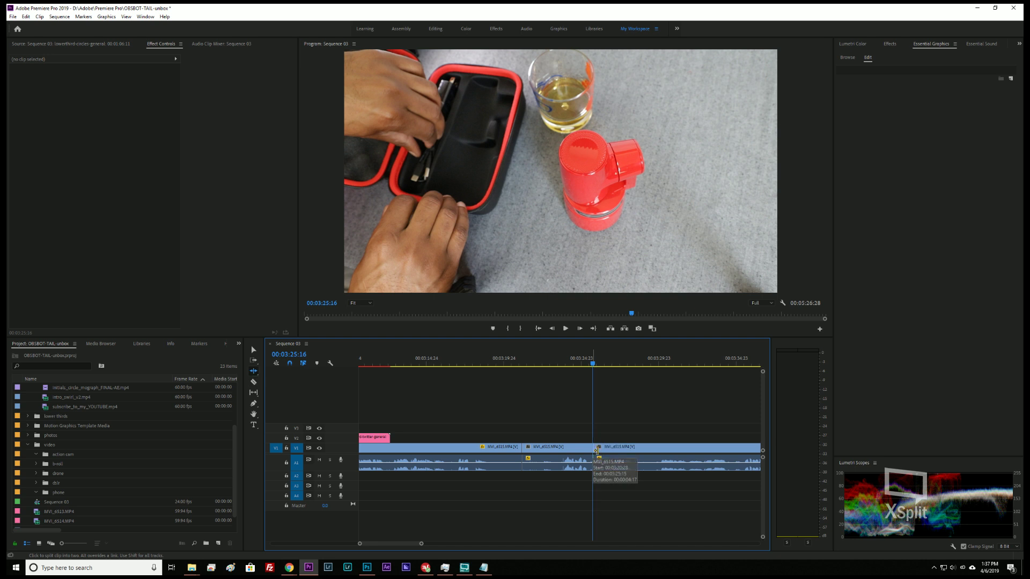
drag(594, 446, 608, 447)
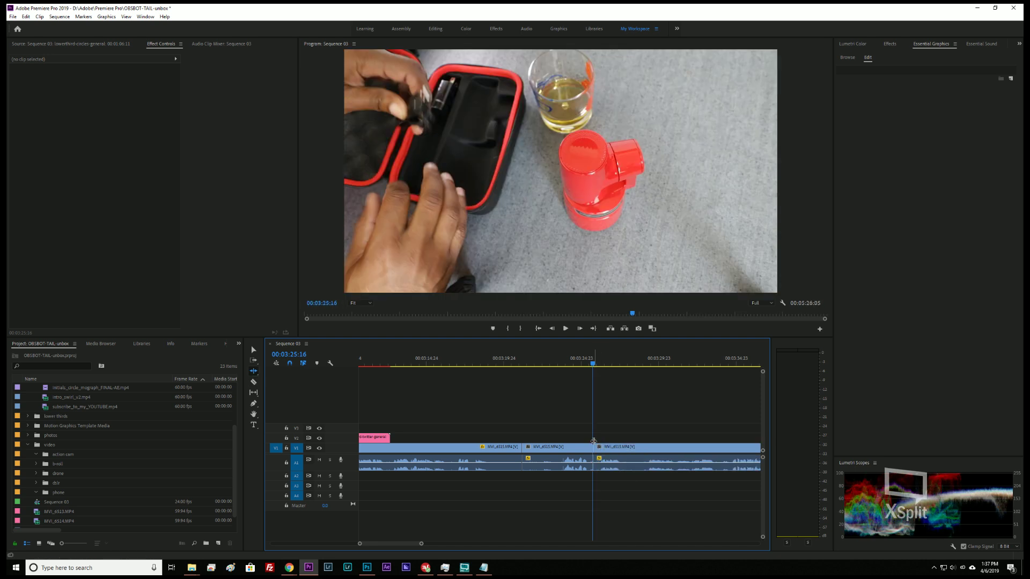
- Play on to 00:03:27:03, split the clip there and ripple-trim unwanted footage at the cut
key(space)
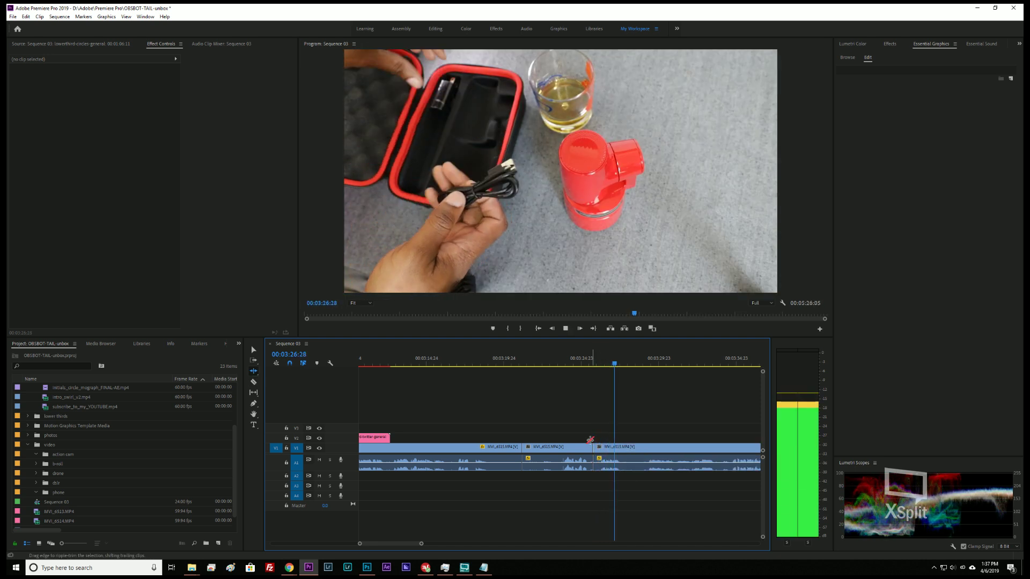
key(space)
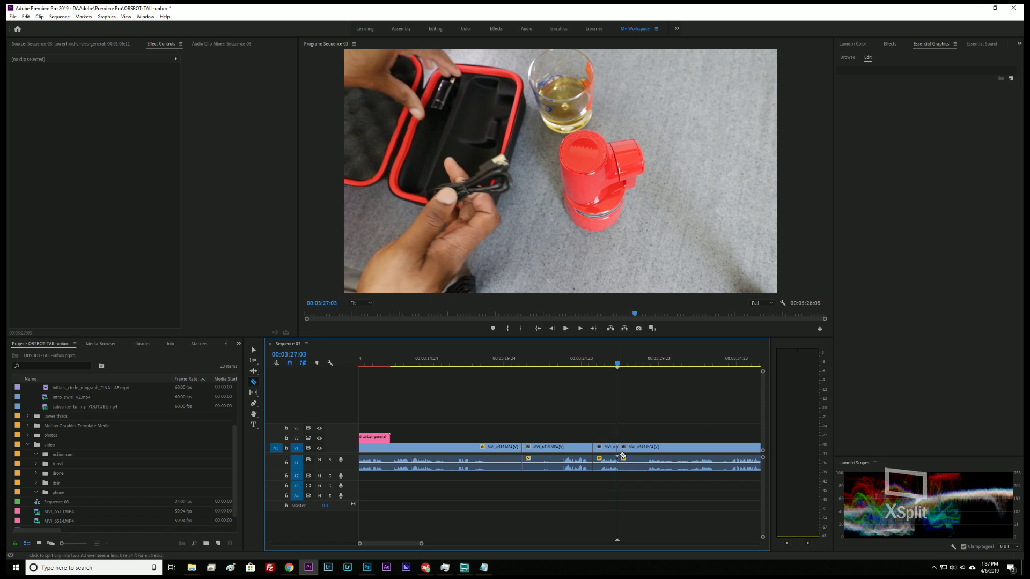
mouse_move(619, 447)
mouse_down()
mouse_move(642, 447)
mouse_move(603, 439)
mouse_up()
- Play on to 00:03:43:23, split the clip around 00:03:41 and ripple-trim the start of the following segment
key(space)
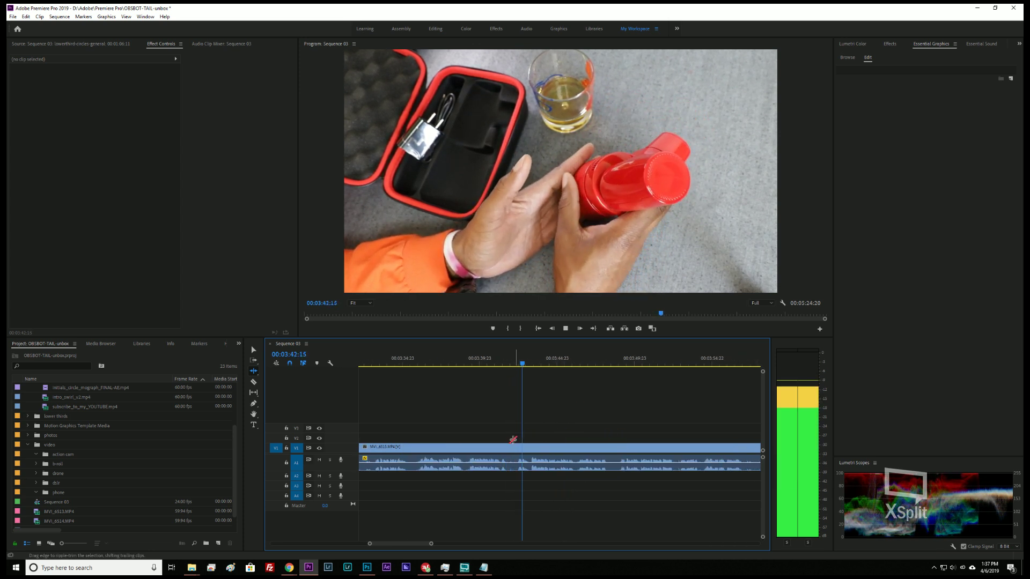
key(space)
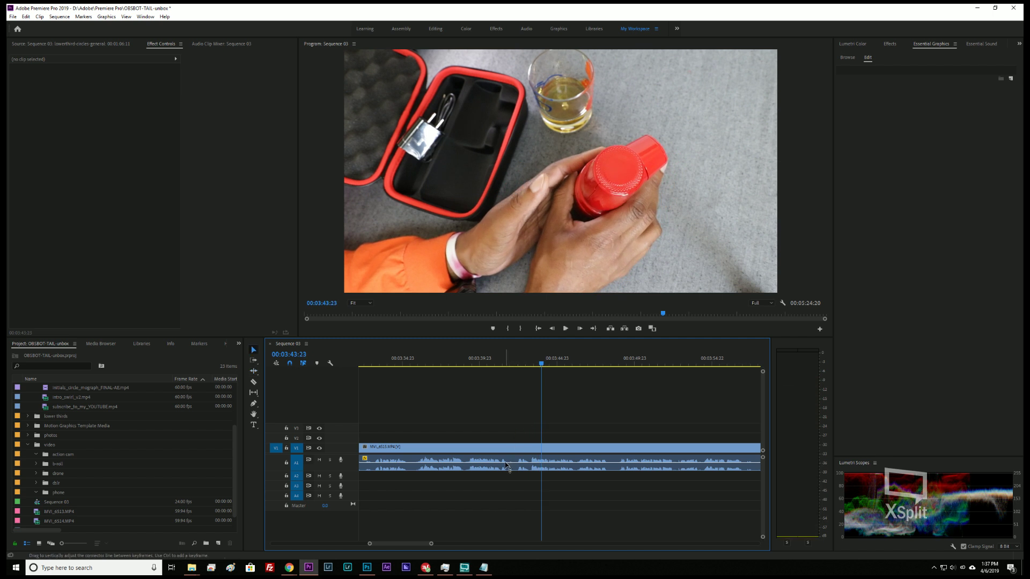
key(c)
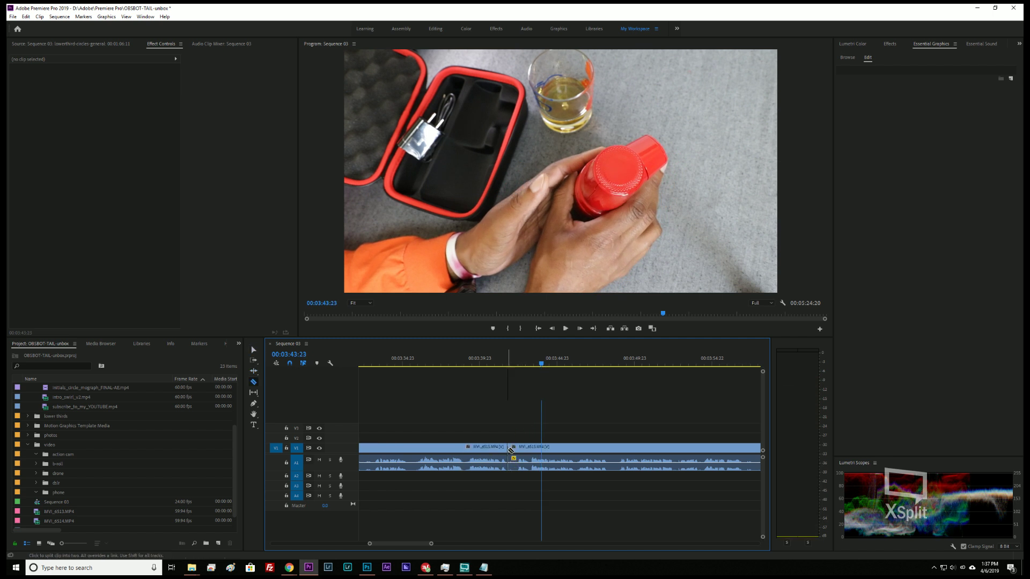
drag(510, 446, 521, 443)
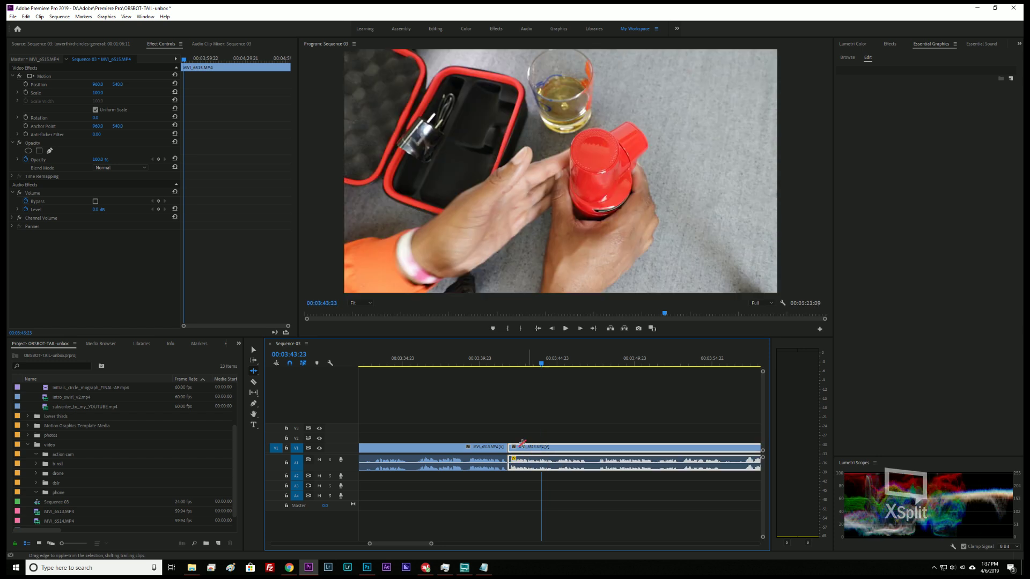
- Play on and split the clip at 00:03:55:19, and replay the moments leading up to the cut
key(space)
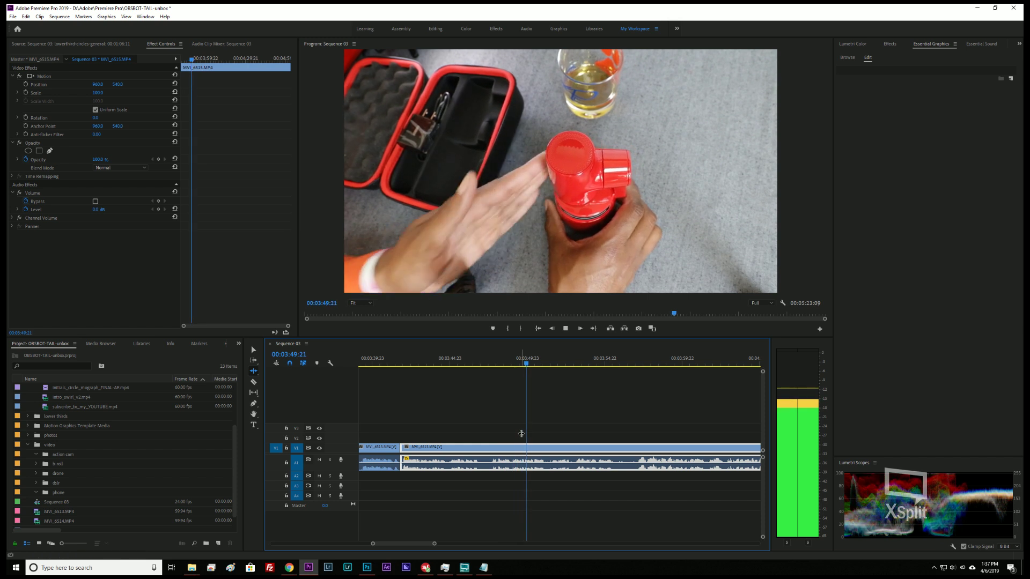
scroll(520, 434, down, 2)
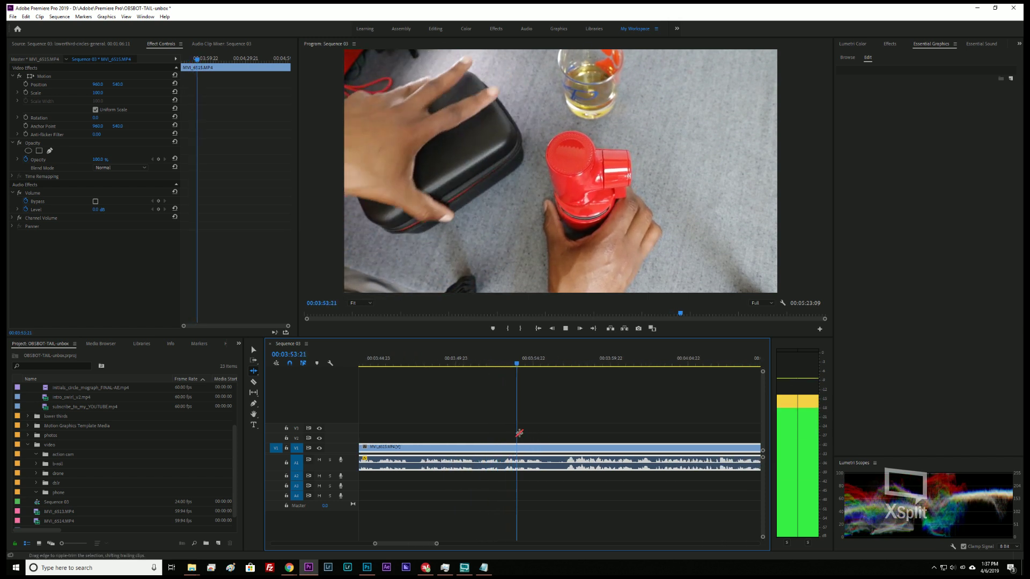
key(space)
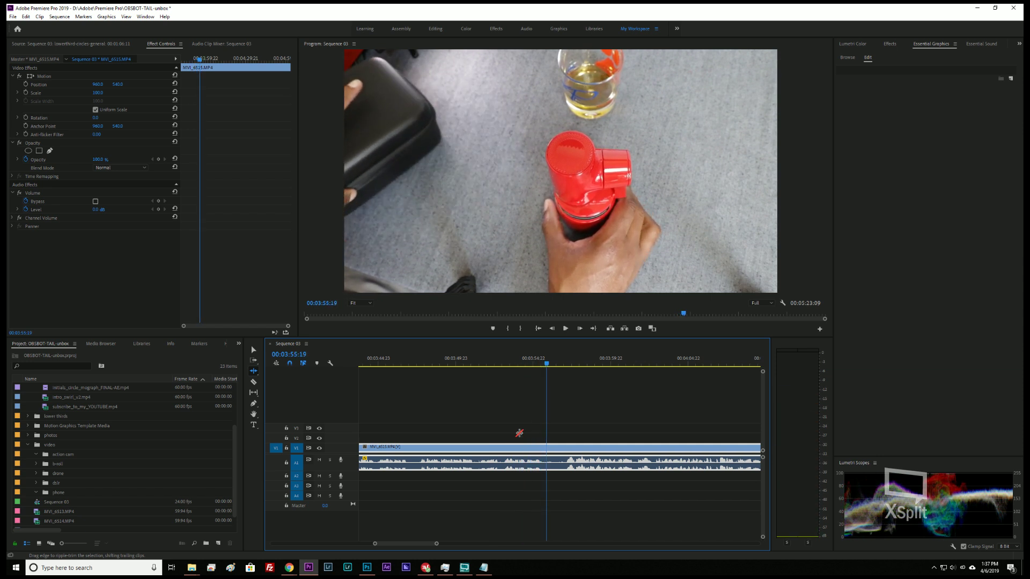
click(551, 449)
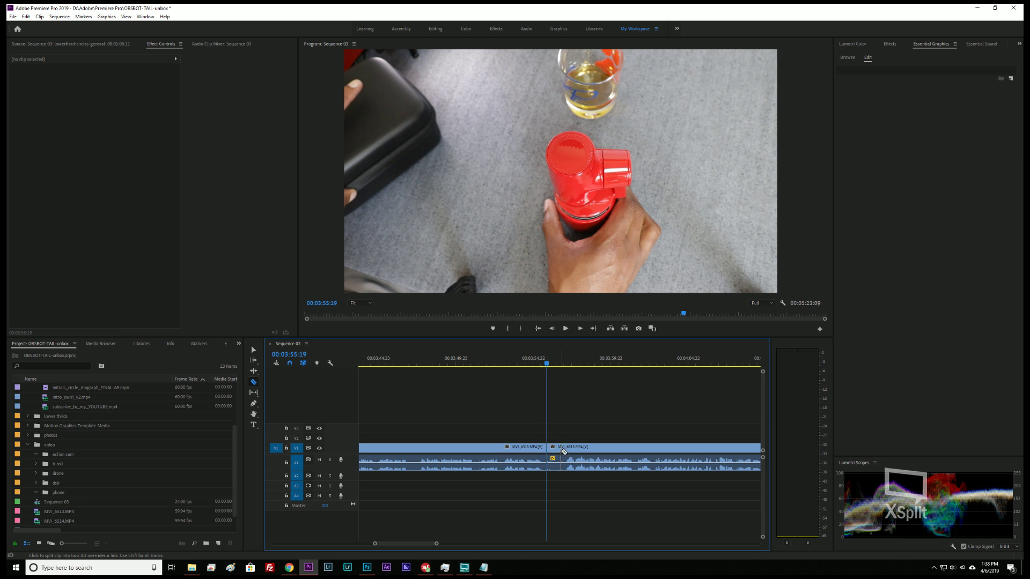
drag(547, 364, 510, 365)
key(space)
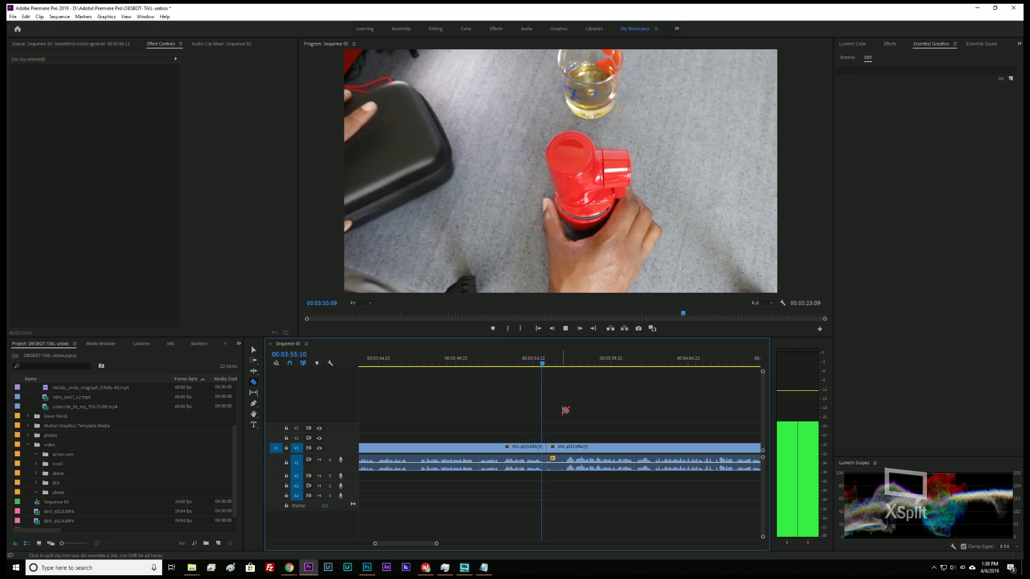
- Replay the footage around the 00:03:55:19 cut and ripple-trim the start of the segment following it
key(space)
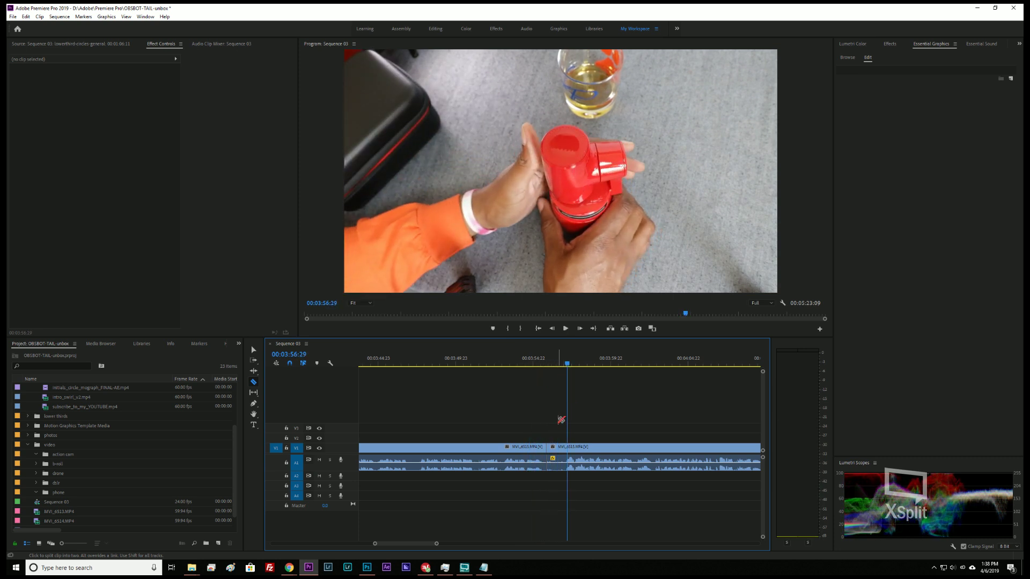
key(j)
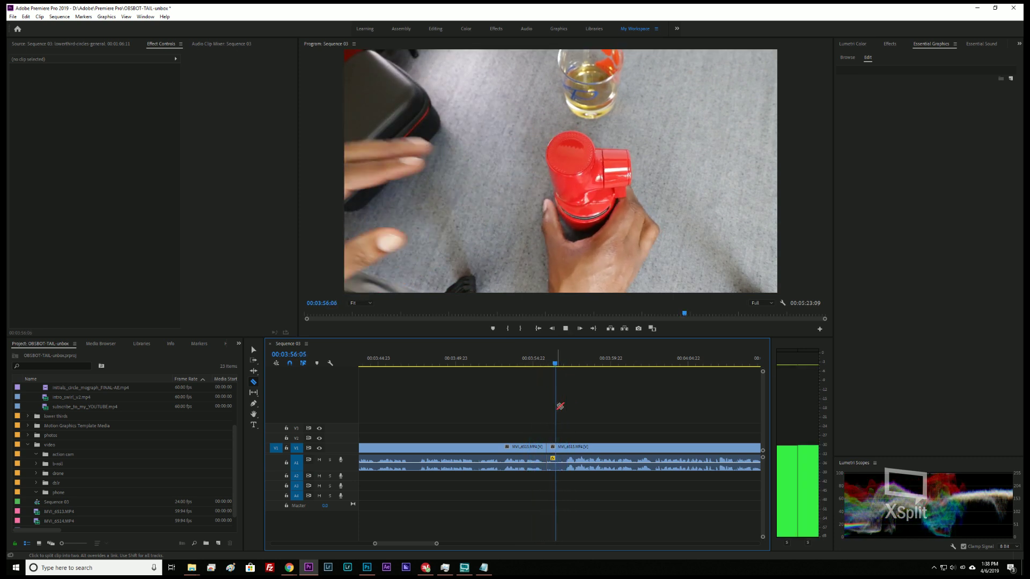
key(space)
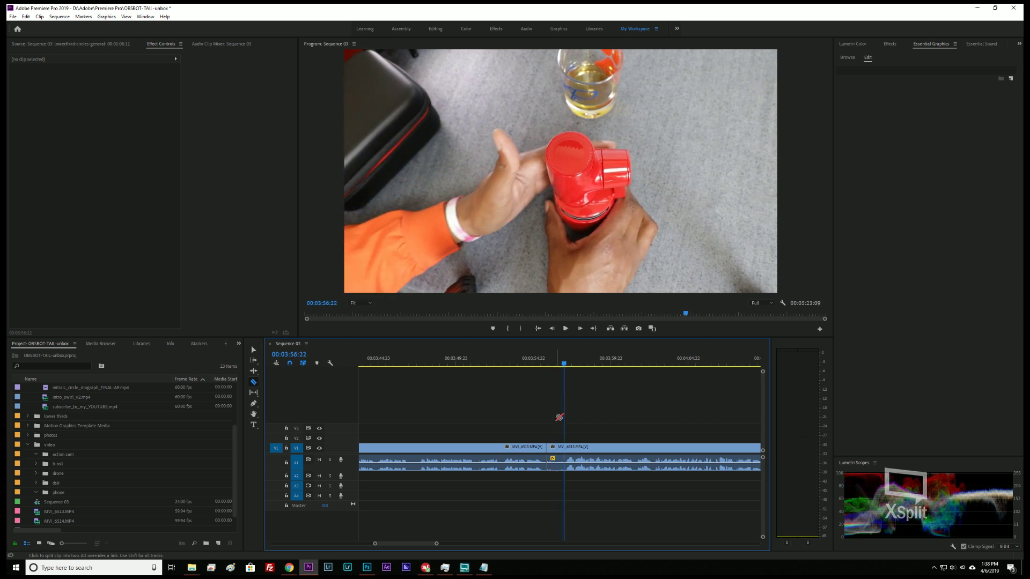
drag(552, 446, 566, 447)
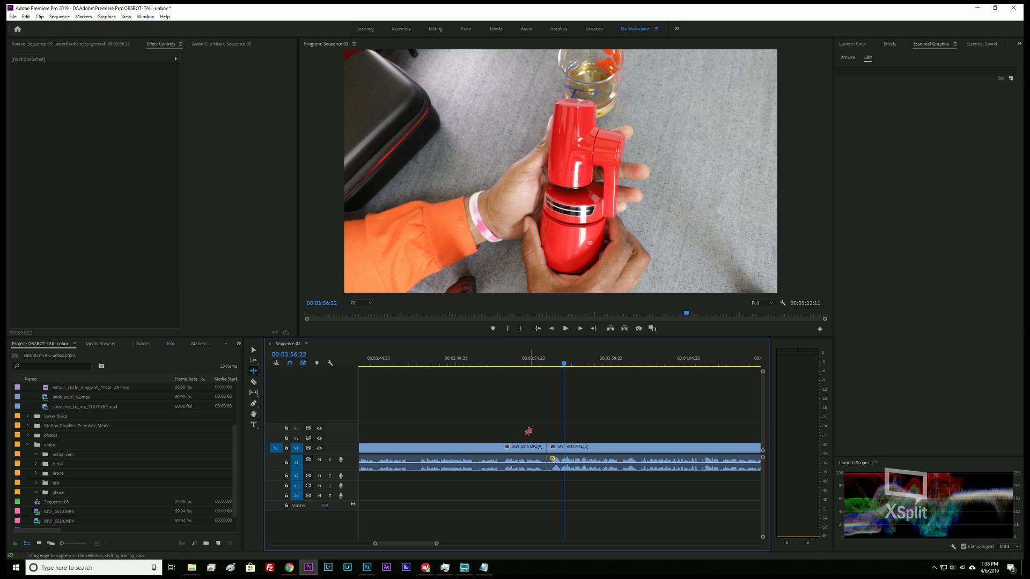
- Replay the trimmed cut near 00:03:55:19 to check the transition
key(space)
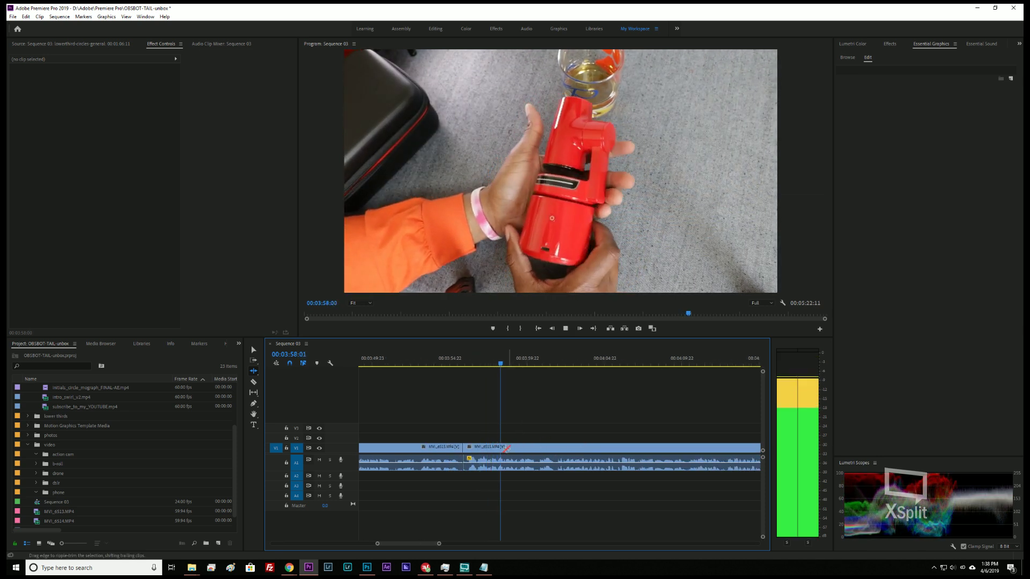
key(space)
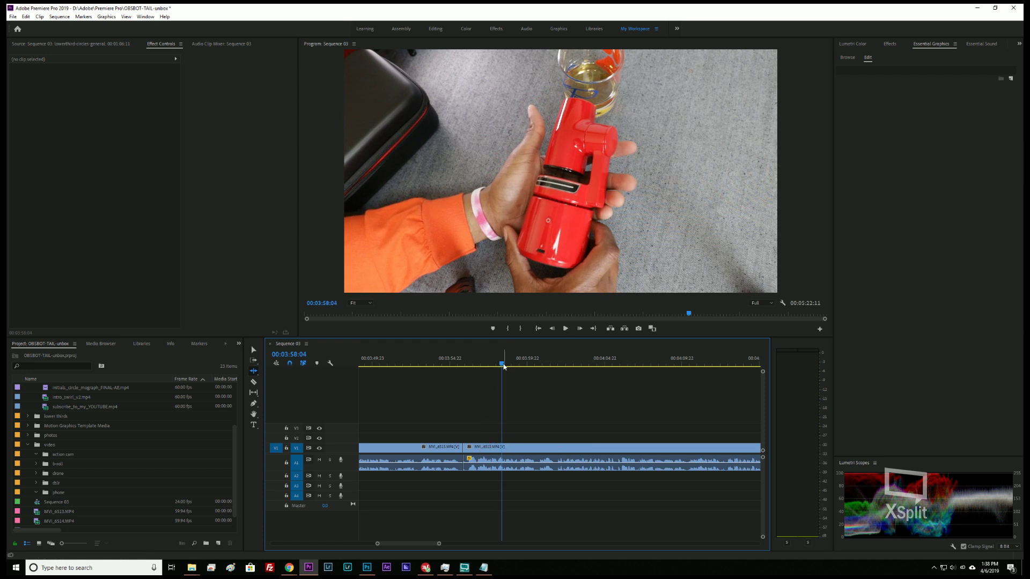
drag(503, 366, 460, 369)
key(space)
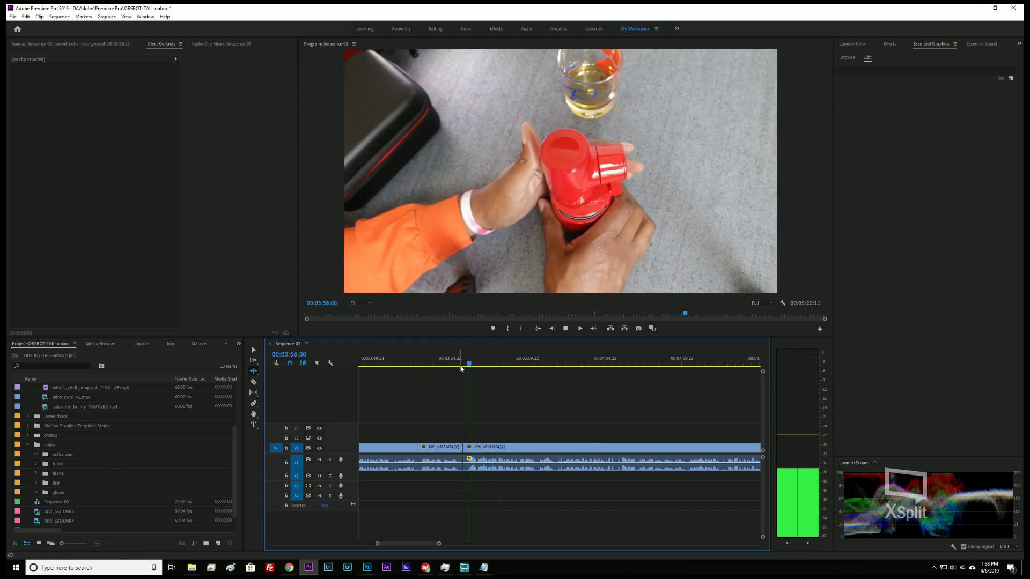
key(space)
- Split the main clip at 00:03:55:29 and again at about 00:03:56:15
key(=)
key(=)
key(=)
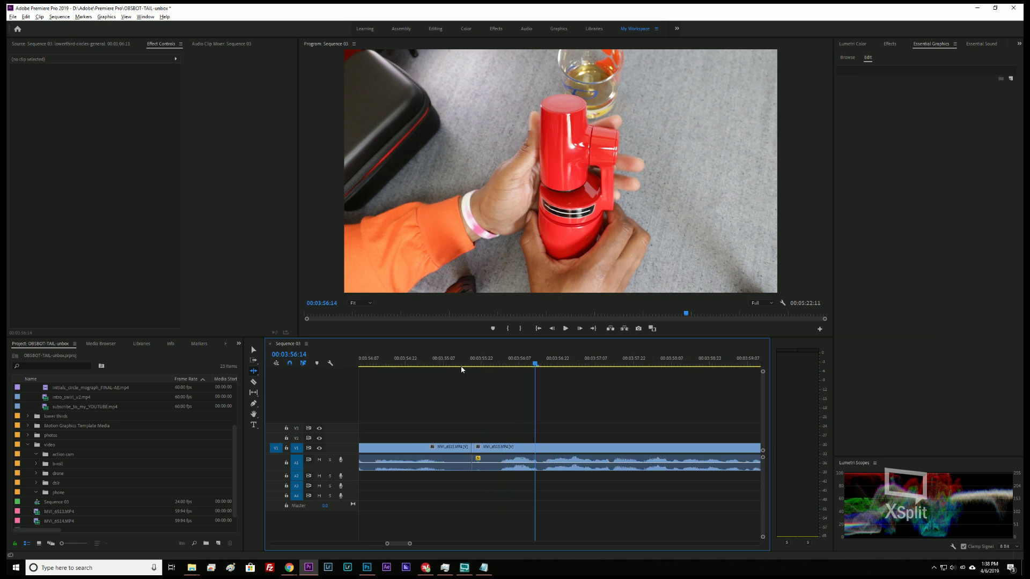
mouse_move(536, 366)
mouse_down()
mouse_move(480, 372)
mouse_move(538, 377)
mouse_up()
drag(537, 367, 496, 365)
key(space)
key(space)
key(c)
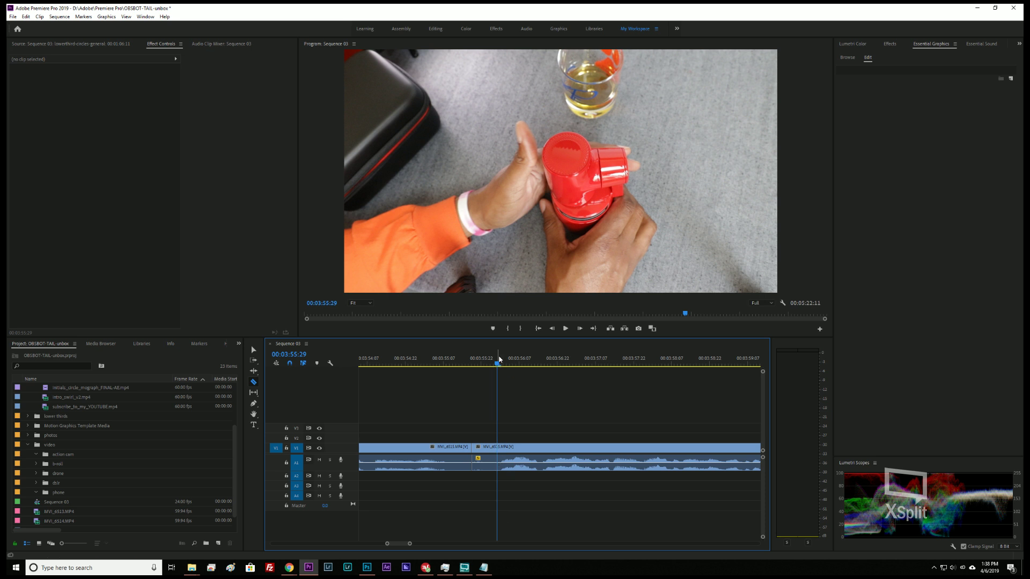
drag(499, 368, 502, 368)
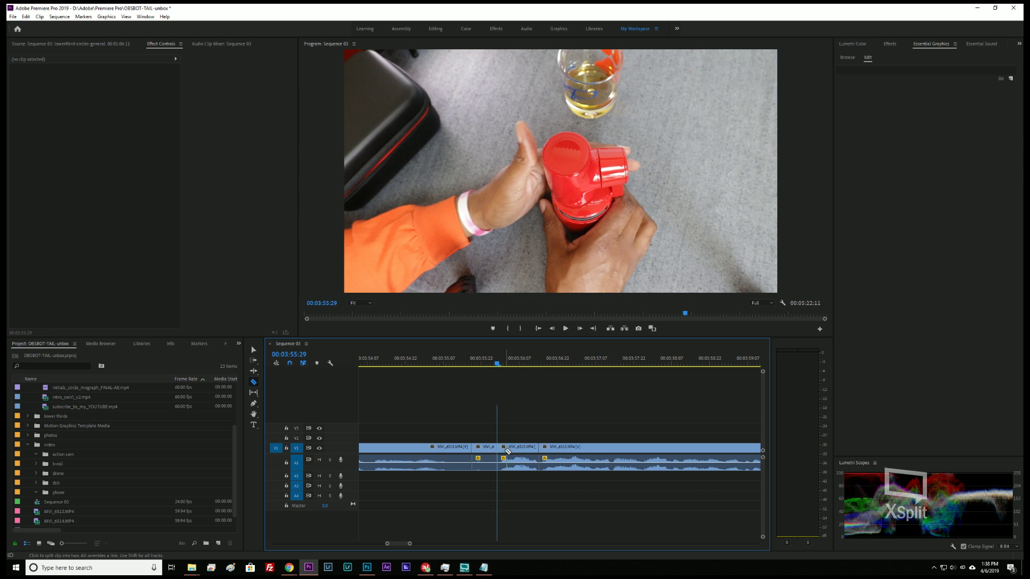
- Try an audio gain adjustment on the short segment starting at 00:03:55:29, replay it, and undo back to before its second cut
key(v)
click(524, 448)
key(g)
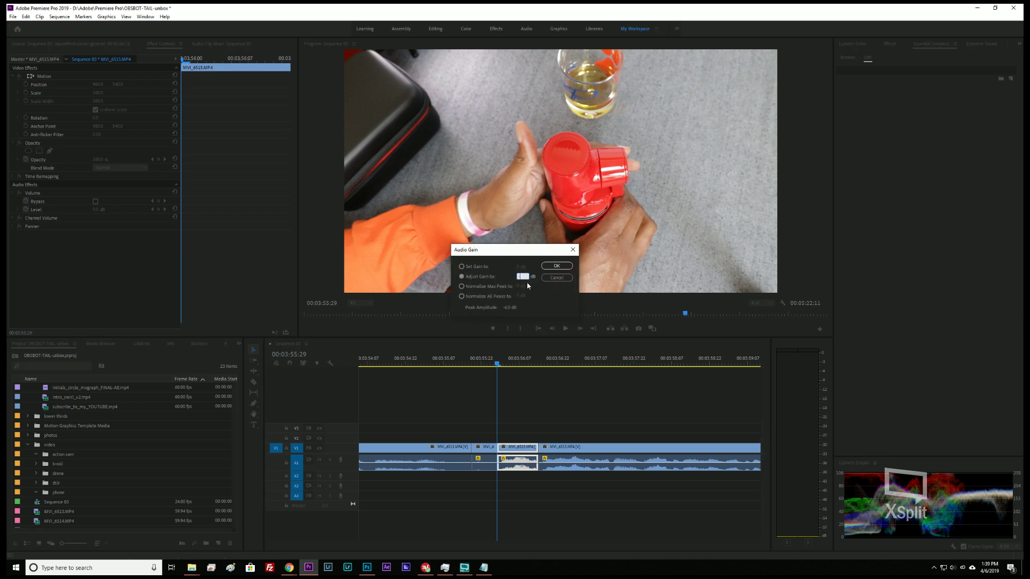
key(Return)
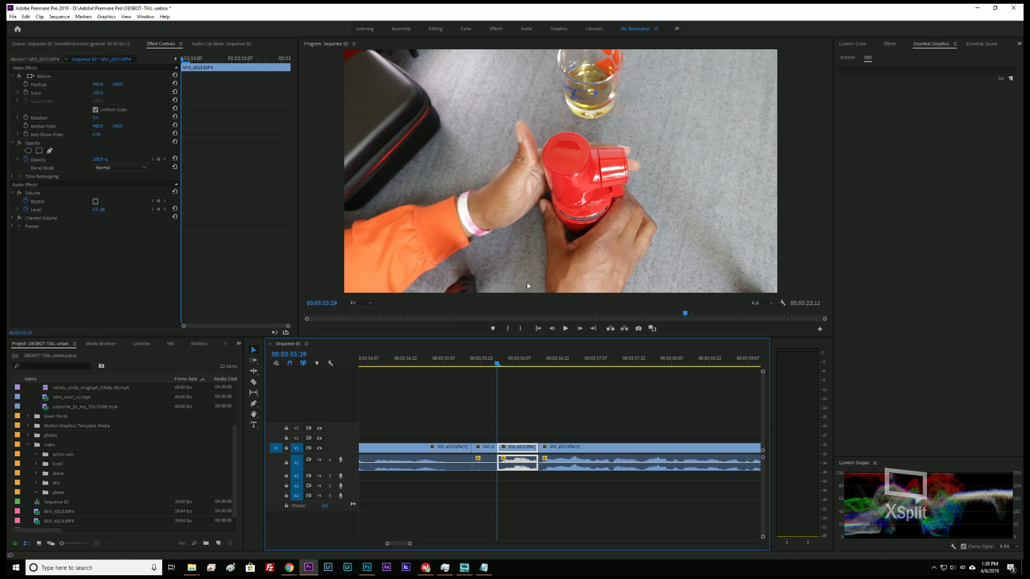
drag(508, 363, 490, 364)
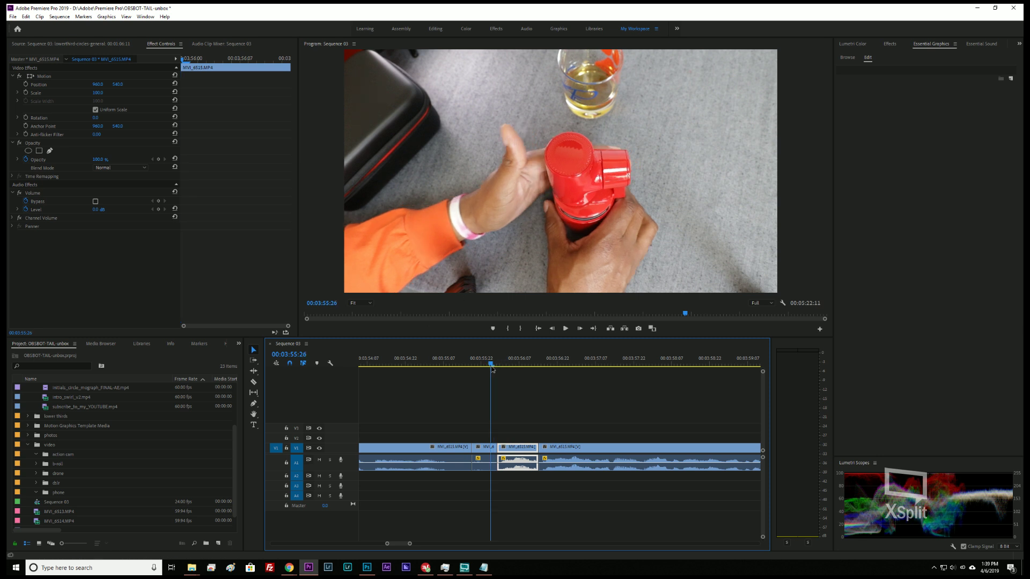
key(space)
key(space)
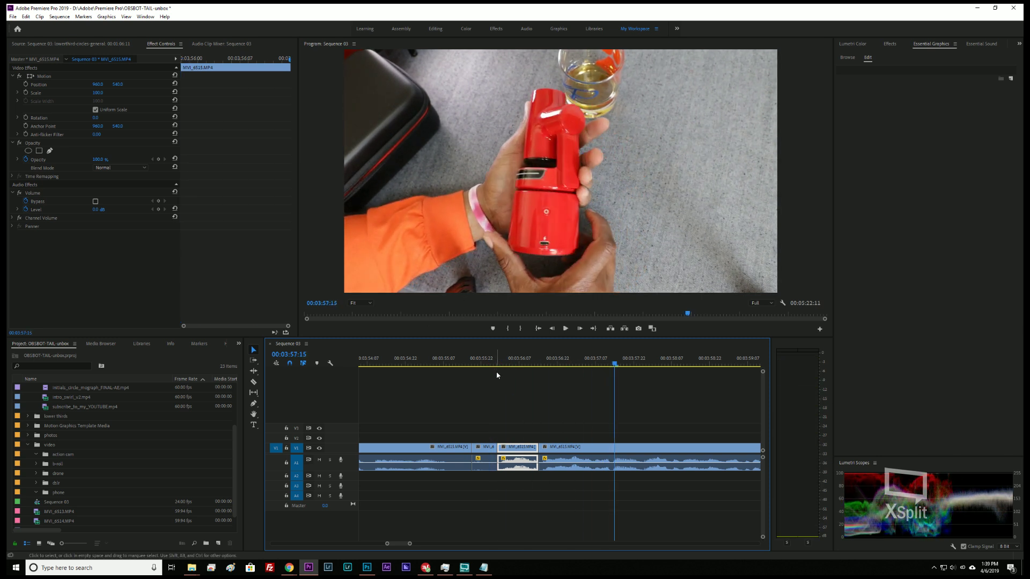
click(553, 461)
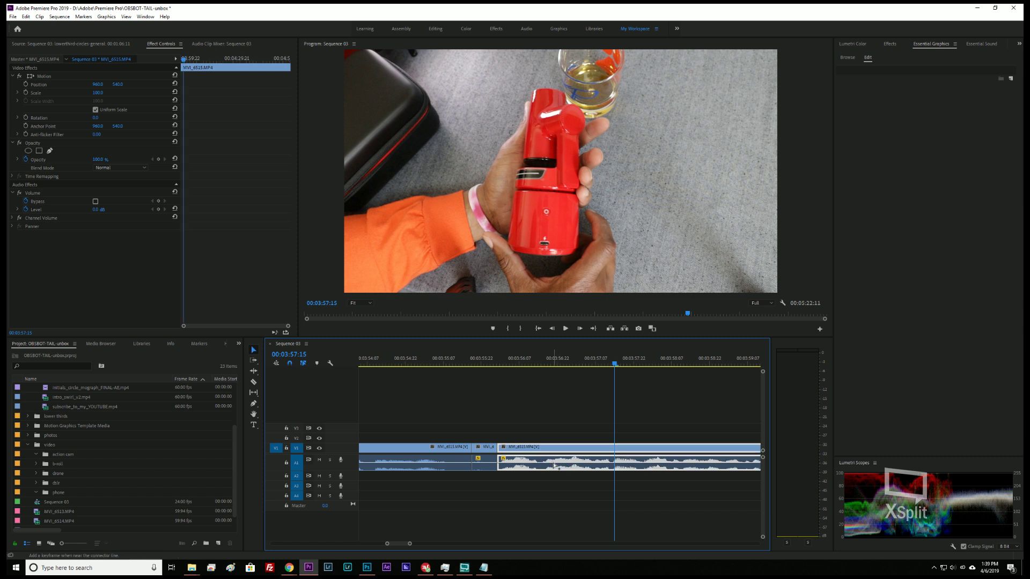
- Split the clip at 00:03:57:06 and adjust the audio gain of the segment between 00:03:55:29 and that cut
drag(615, 362, 596, 373)
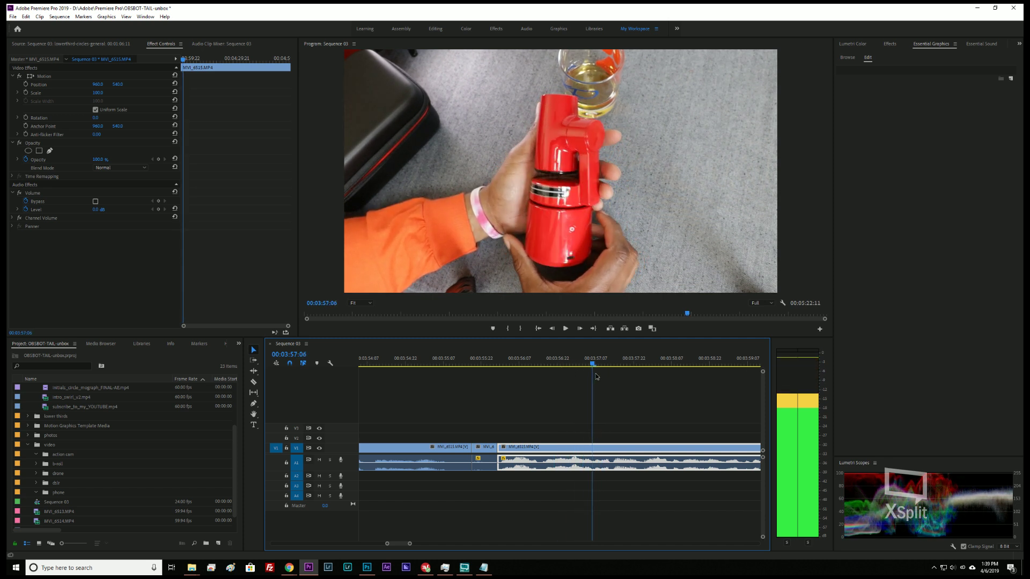
key(c)
click(595, 448)
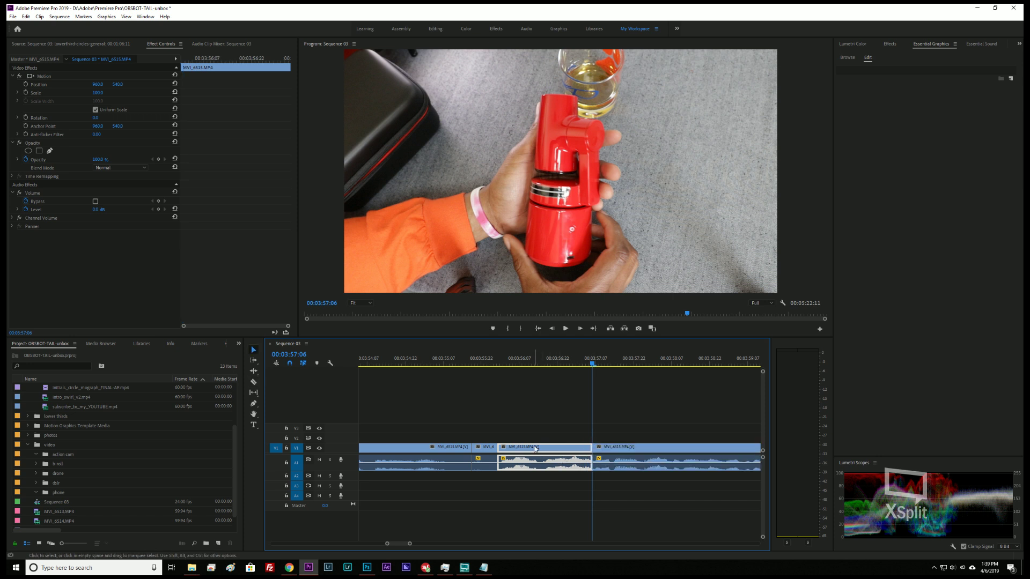
key(g)
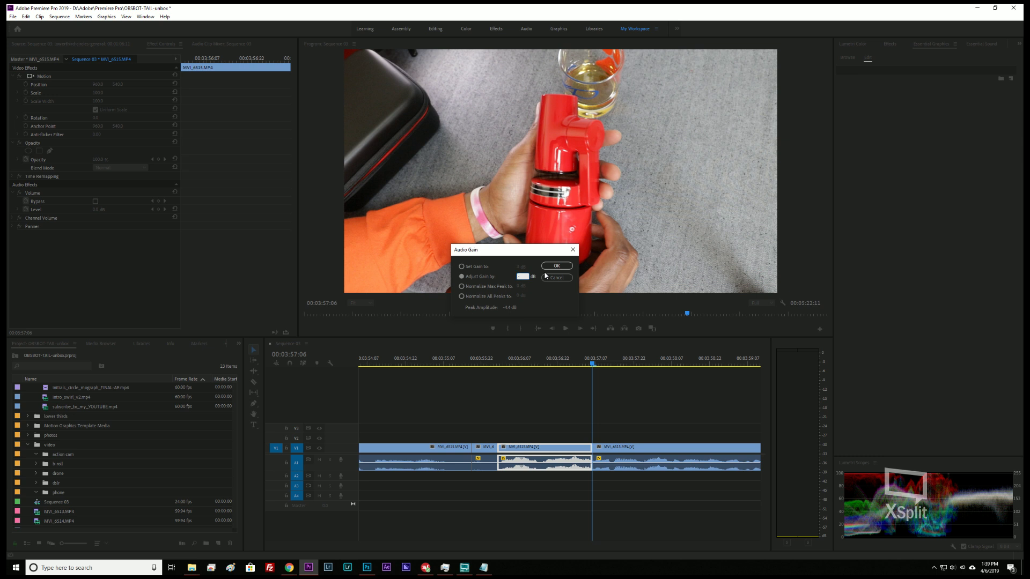
click(545, 276)
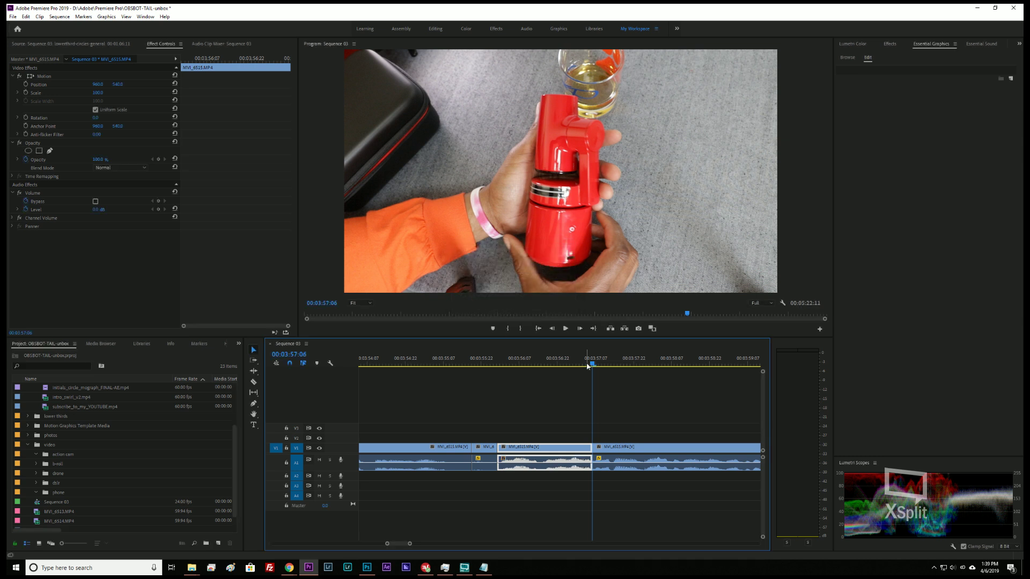
- Replay the gain-adjusted segment from before 00:03:55:29, resetting the peak indicators, to check its audio level against the neighbouring footage
drag(594, 363, 487, 370)
key(space)
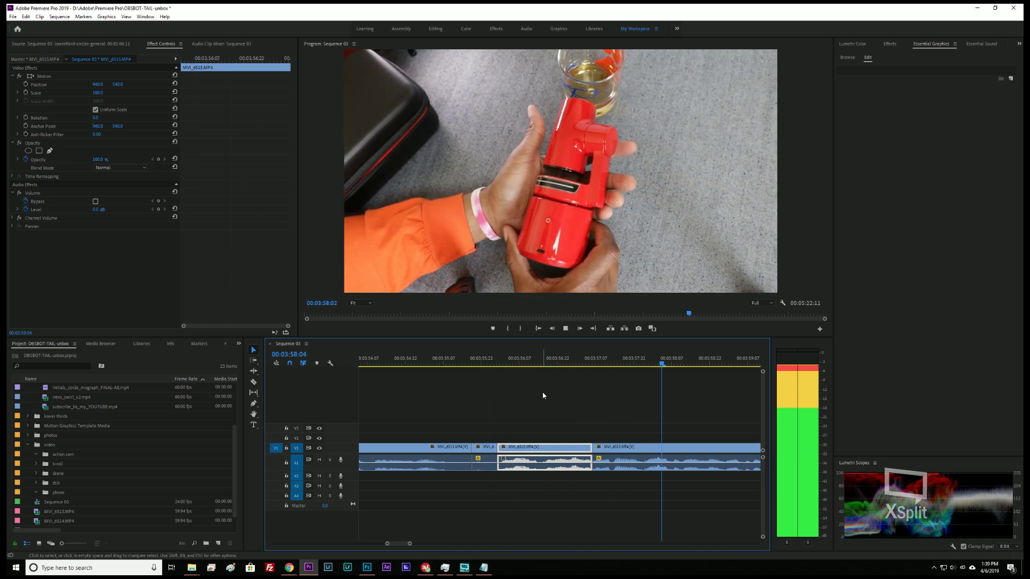
key(space)
drag(694, 367, 468, 375)
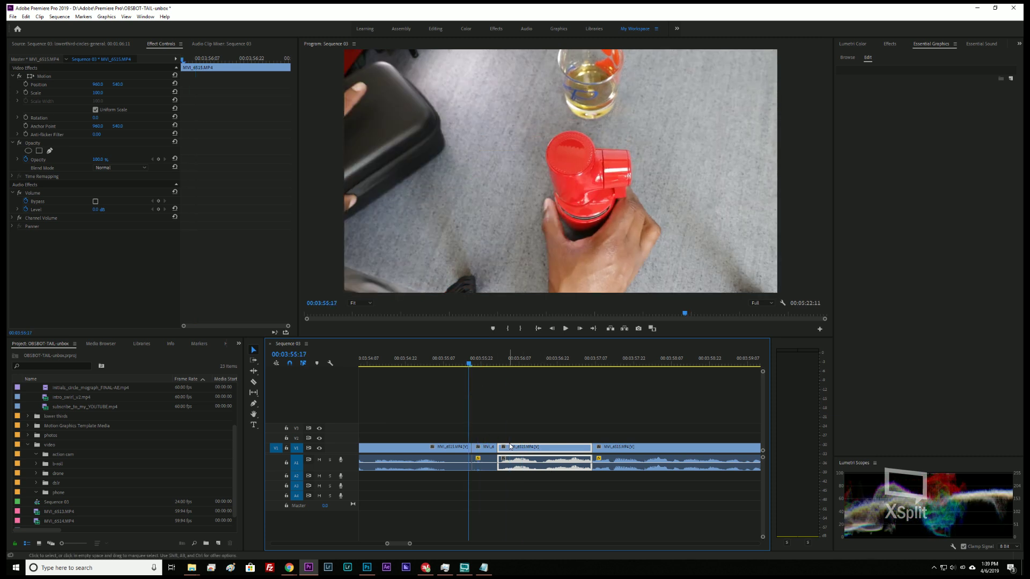
click(797, 371)
key(space)
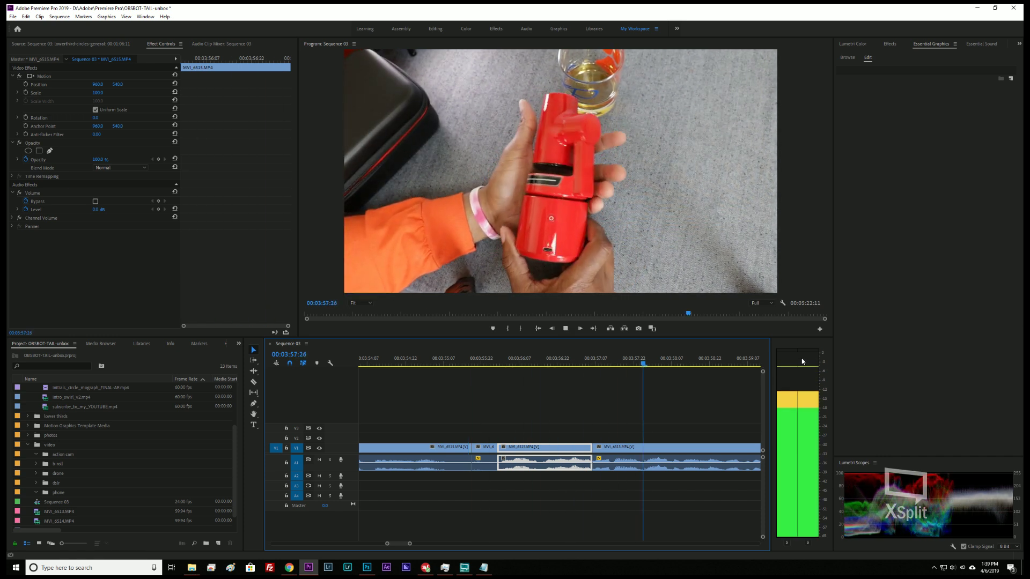
key(space)
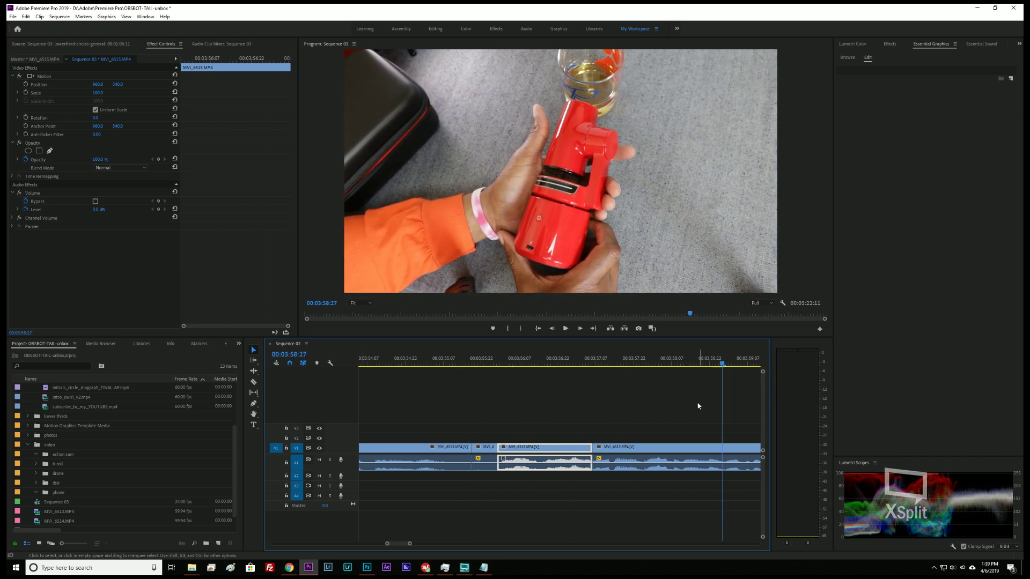
- Readjust the audio gain of the segment ending at 00:03:57:06 and replay the passage
key(g)
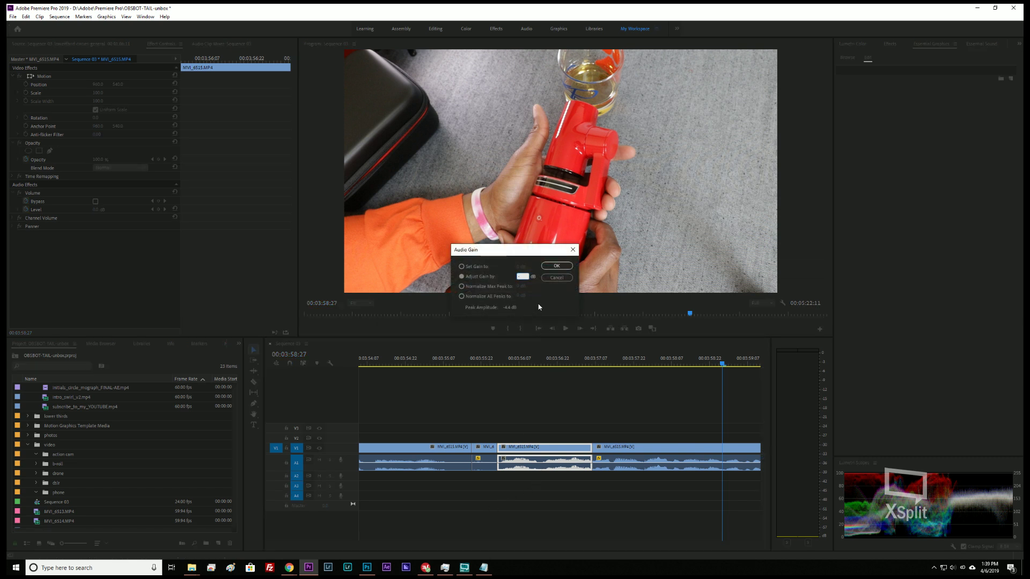
key(Return)
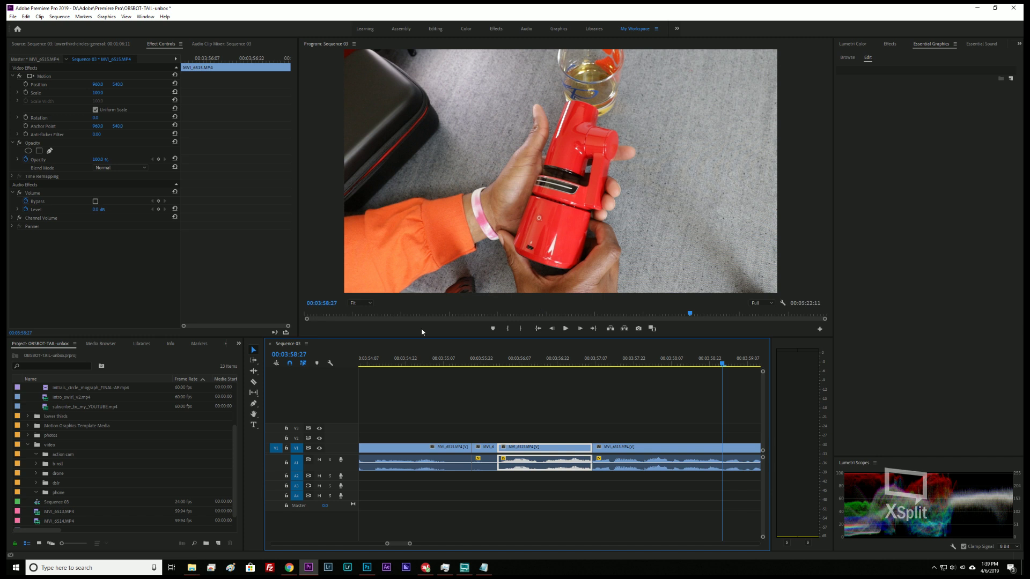
click(485, 363)
key(space)
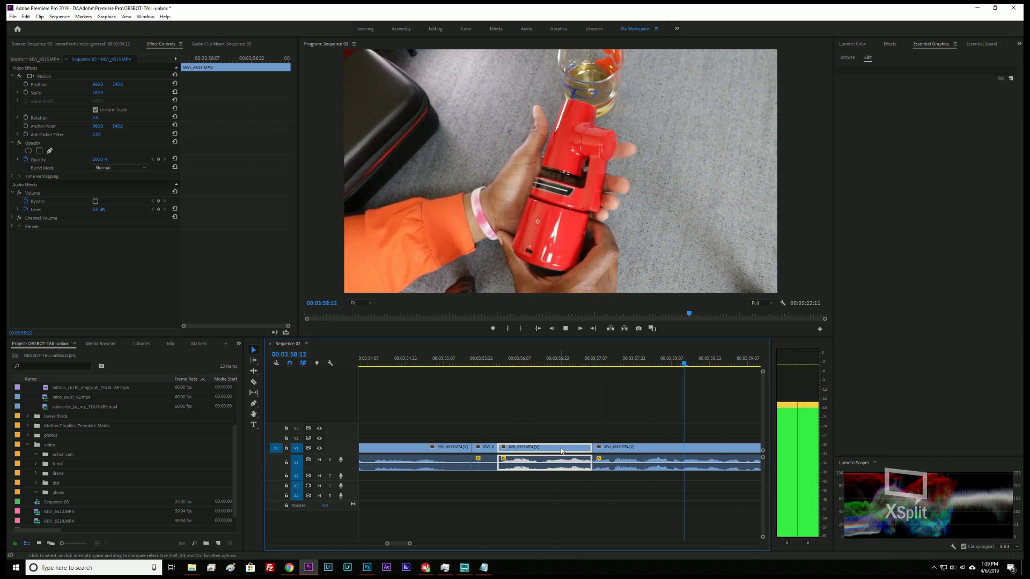
- Play on through the following footage to 00:04:08:27, reviewing it for further edits
key(minus)
key(minus)
key(minus)
key(minus)
key(minus)
key(minus)
key(minus)
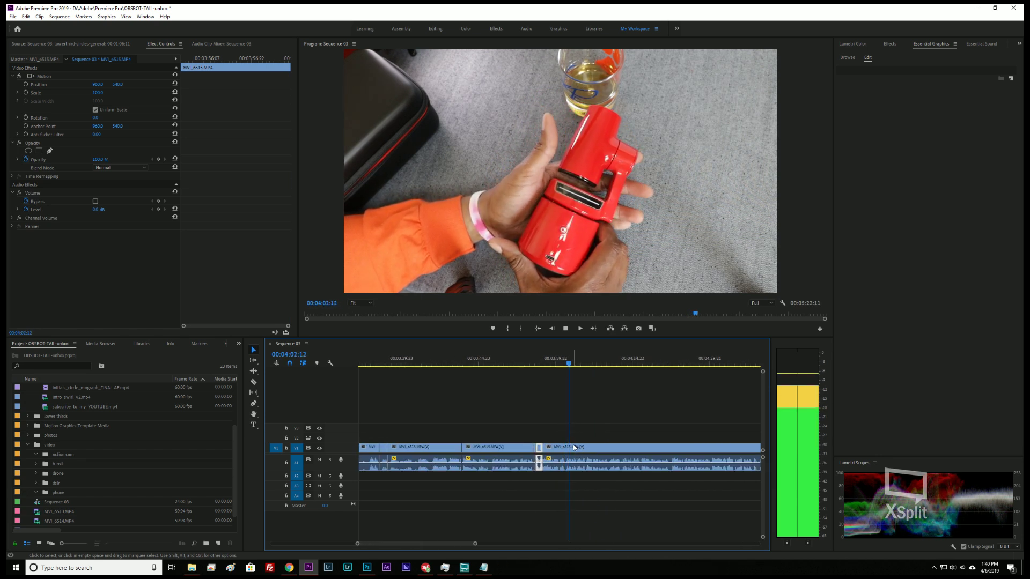
scroll(566, 429, down, 2)
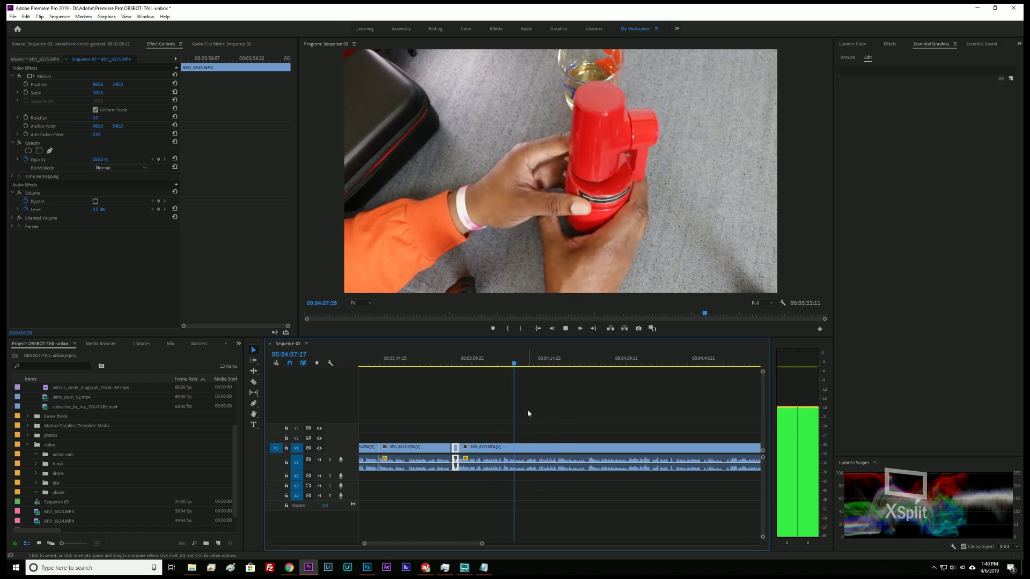
key(space)
- Duplicate the "OBSBOT TAIL AI camera" lower third onto V2 at 00:04:10:28
scroll(543, 423, down, 8)
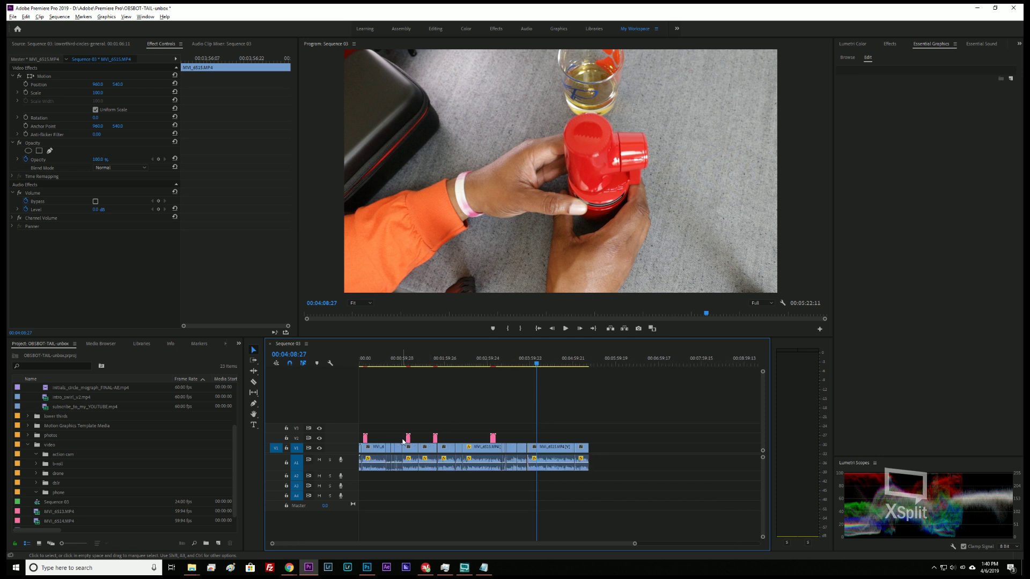
drag(539, 363, 537, 390)
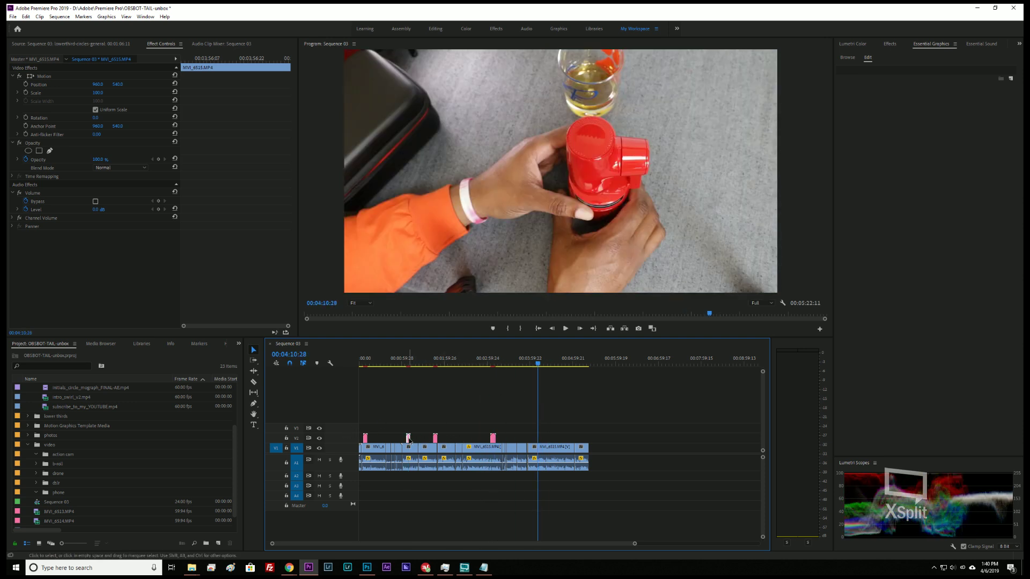
drag(408, 440, 475, 412)
drag(545, 435, 543, 443)
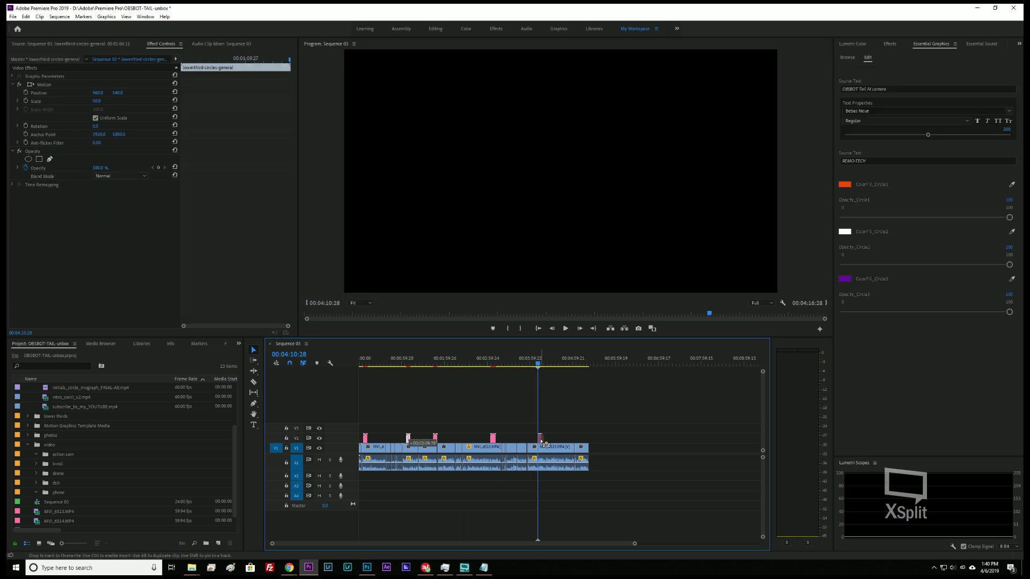
drag(542, 443, 541, 443)
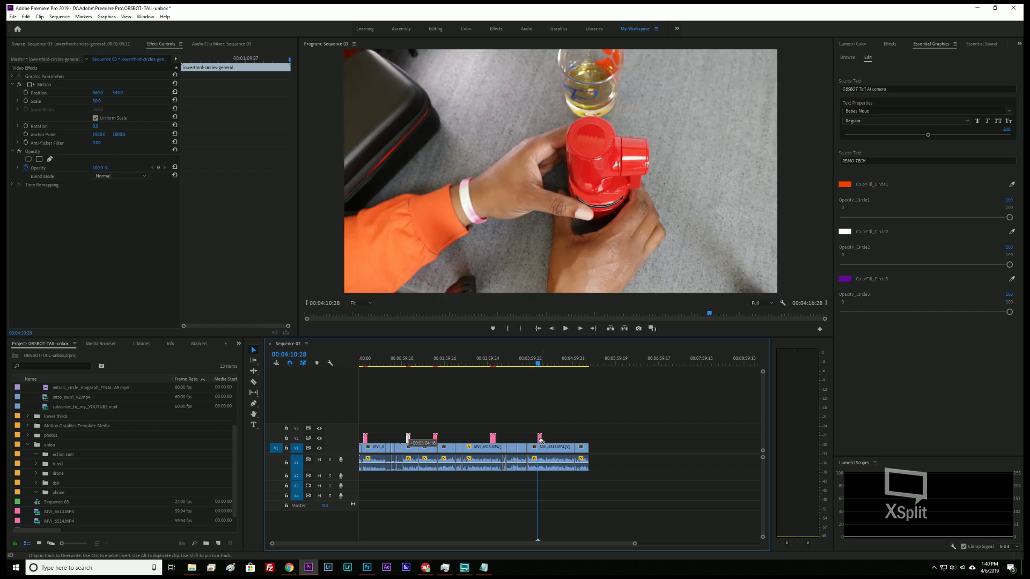
- Play on past the duplicated lower third to about 00:05:00:23 to review the remaining footage
key(space)
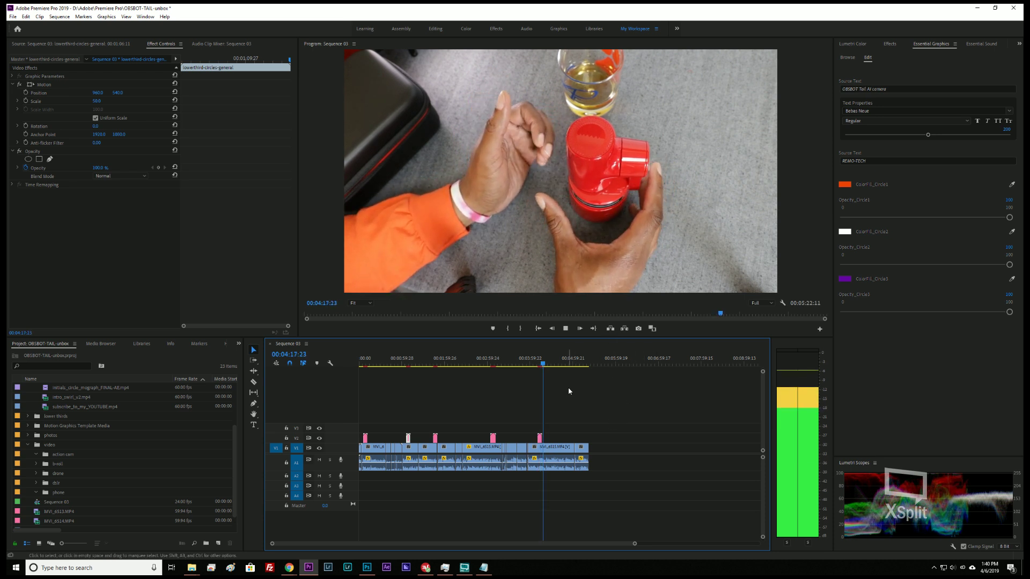
scroll(571, 401, up, 4)
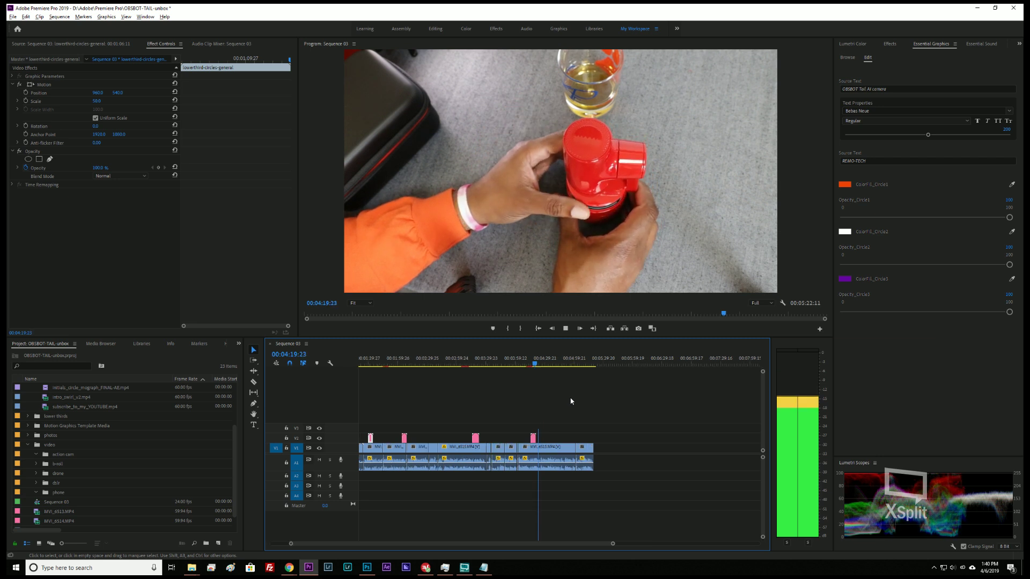
click(447, 370)
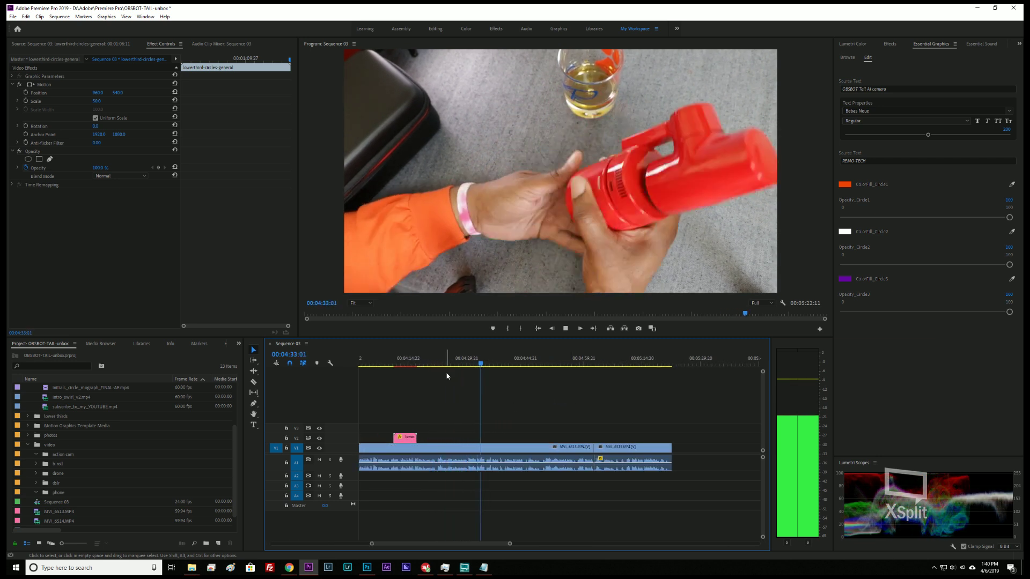
key(space)
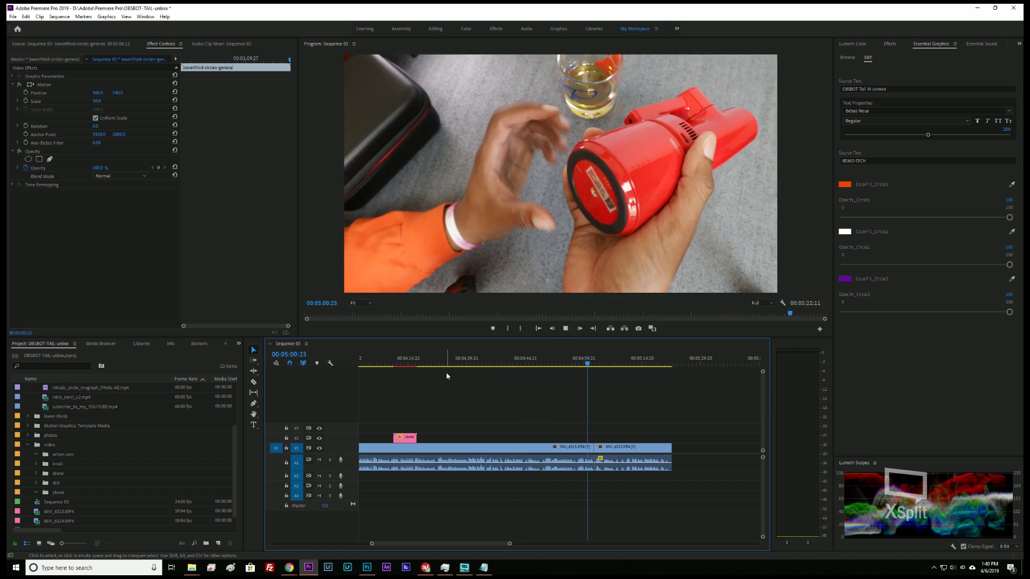
- Place a copy of the OBSBOT circles lower third on track V2, starting at 00:04:50:27
key(space)
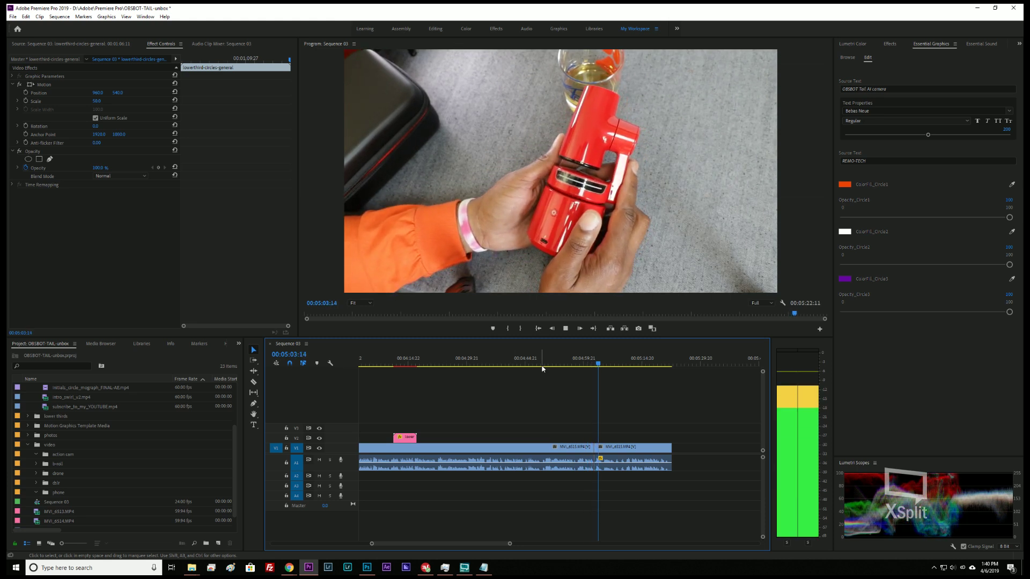
key(j)
key(j)
key(j)
key(k)
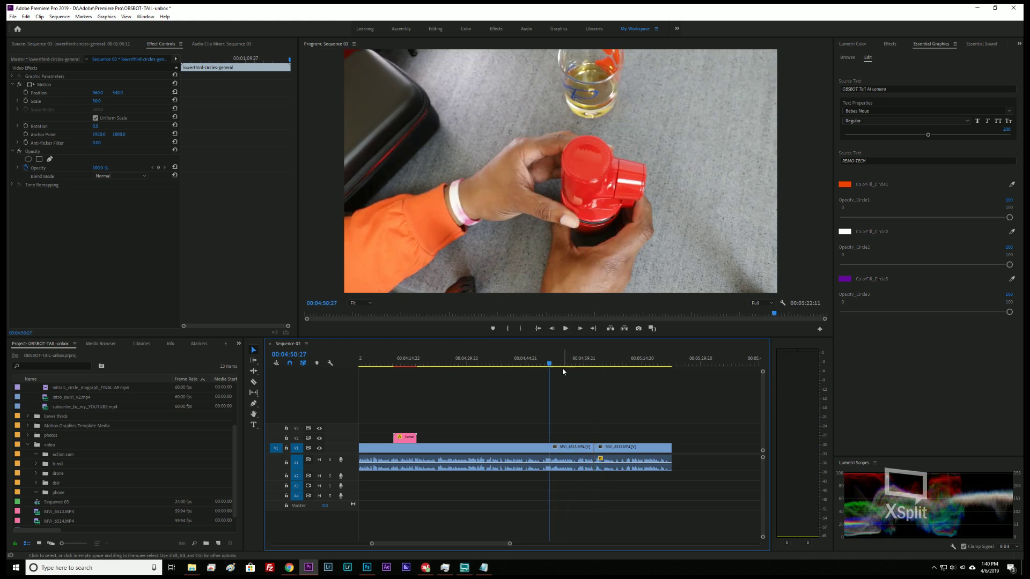
click(407, 439)
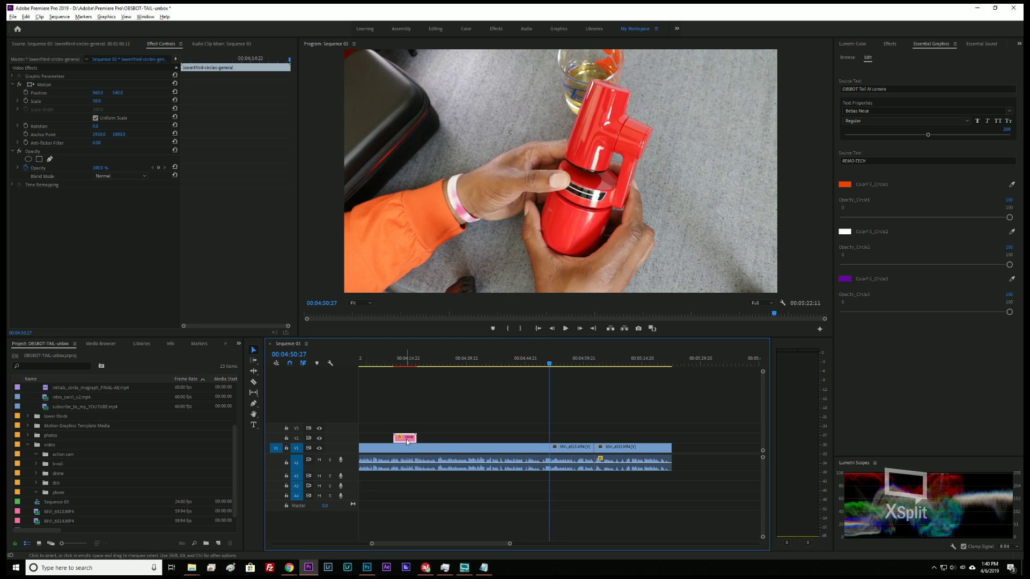
drag(407, 441, 570, 443)
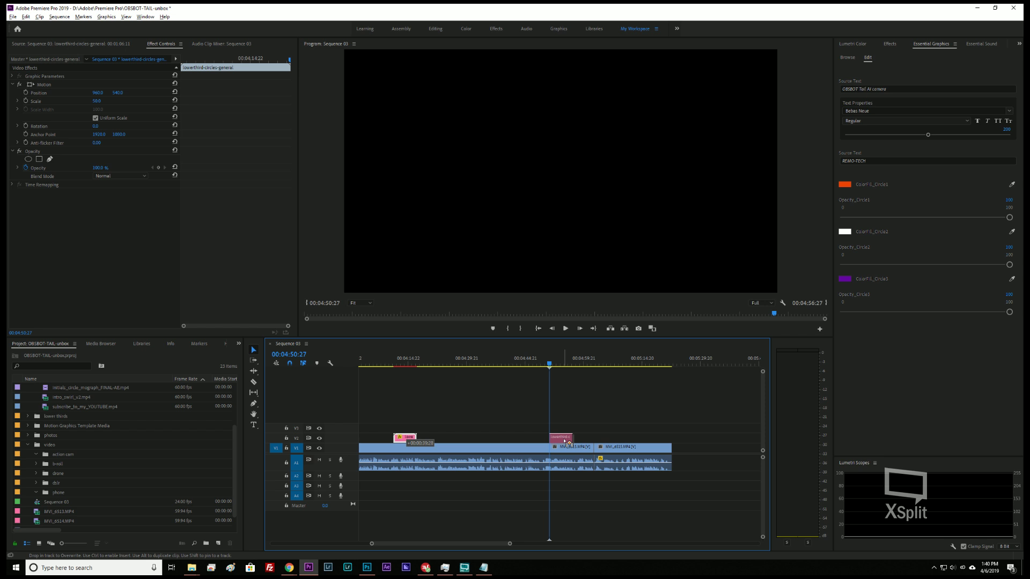
drag(567, 443, 566, 442)
- Change the copied lower third's main text to "$489 OBSBOT Tail AI camera"
key(space)
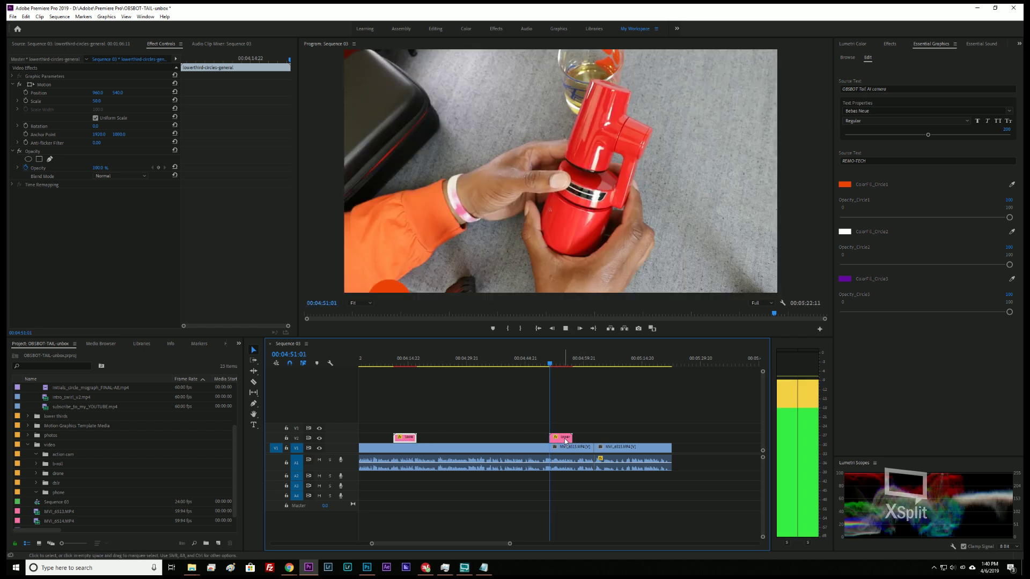
key(space)
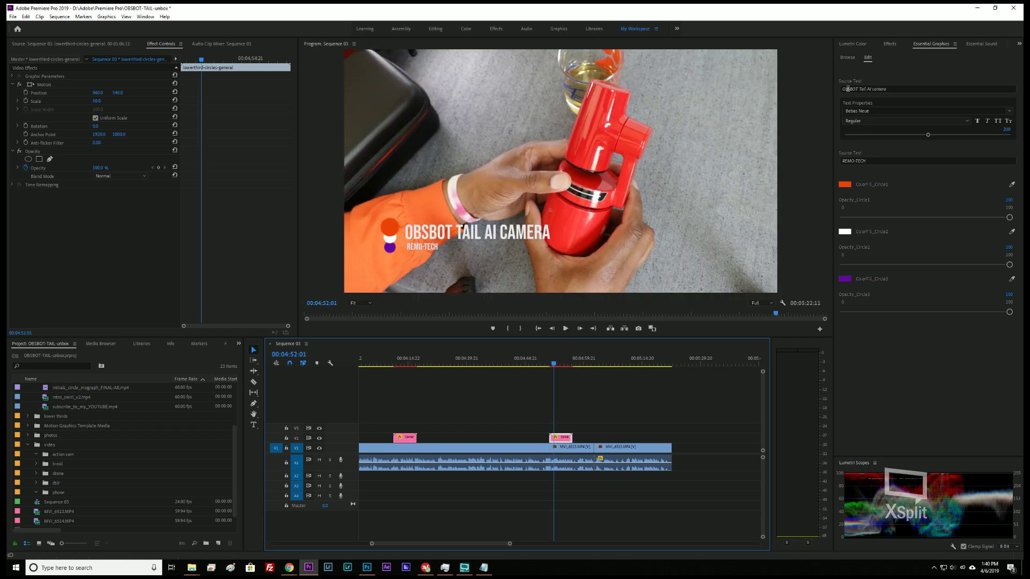
click(886, 88)
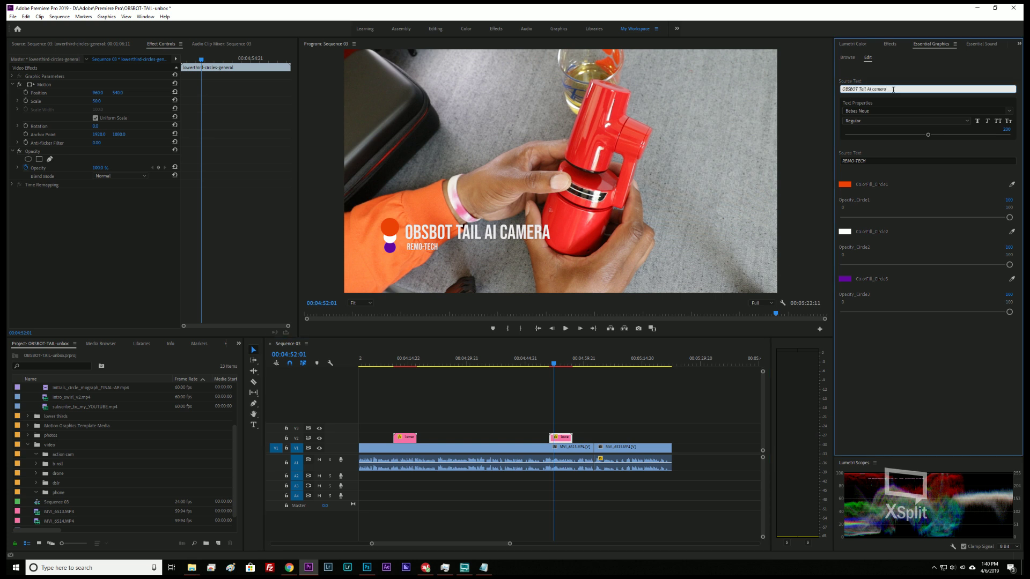
click(842, 96)
click(893, 96)
text(489)
click(893, 97)
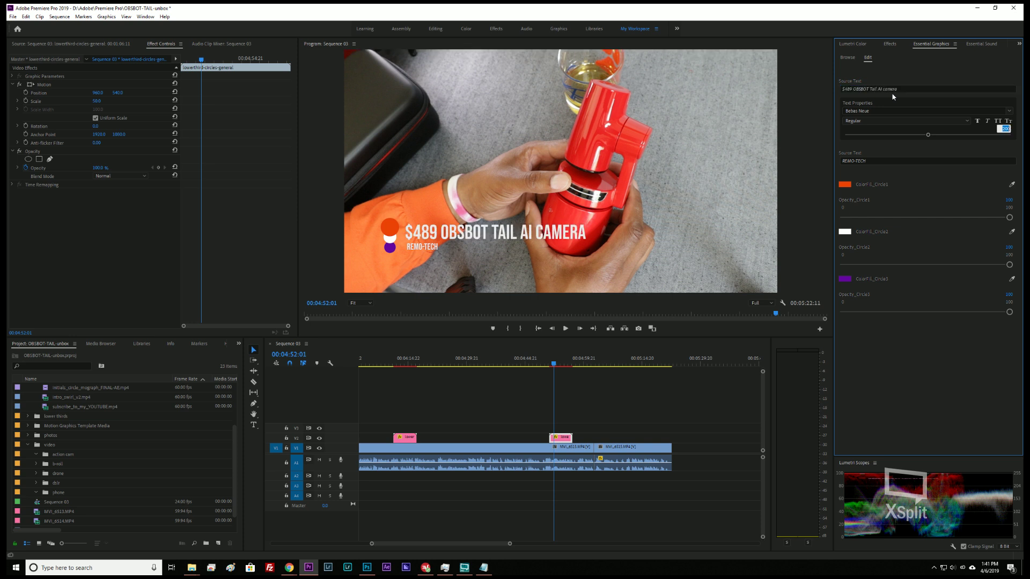
- Shift the $489 lower third about 6.5 seconds later on V2, across the cut between the last two video clips
drag(553, 364, 537, 364)
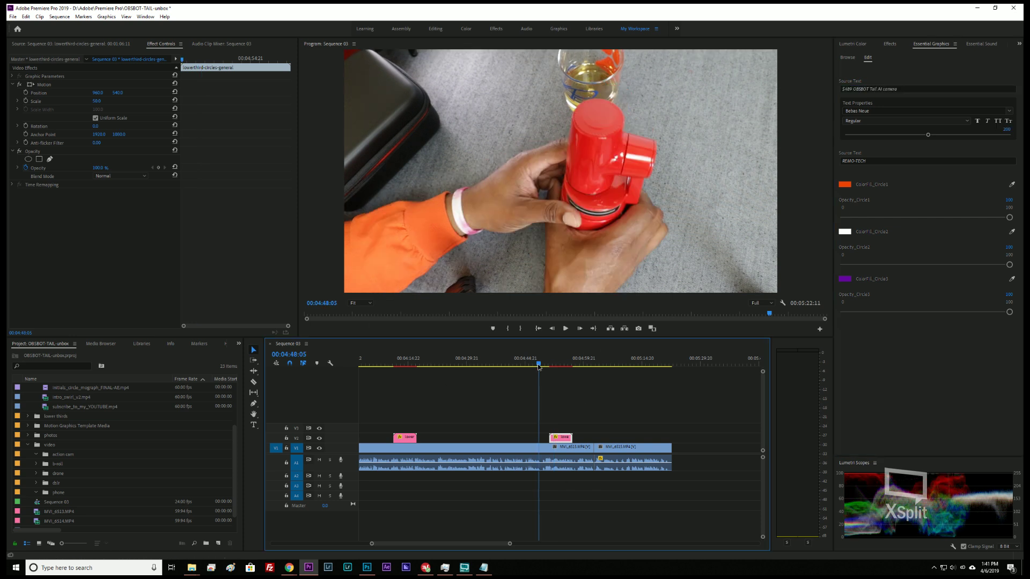
key(space)
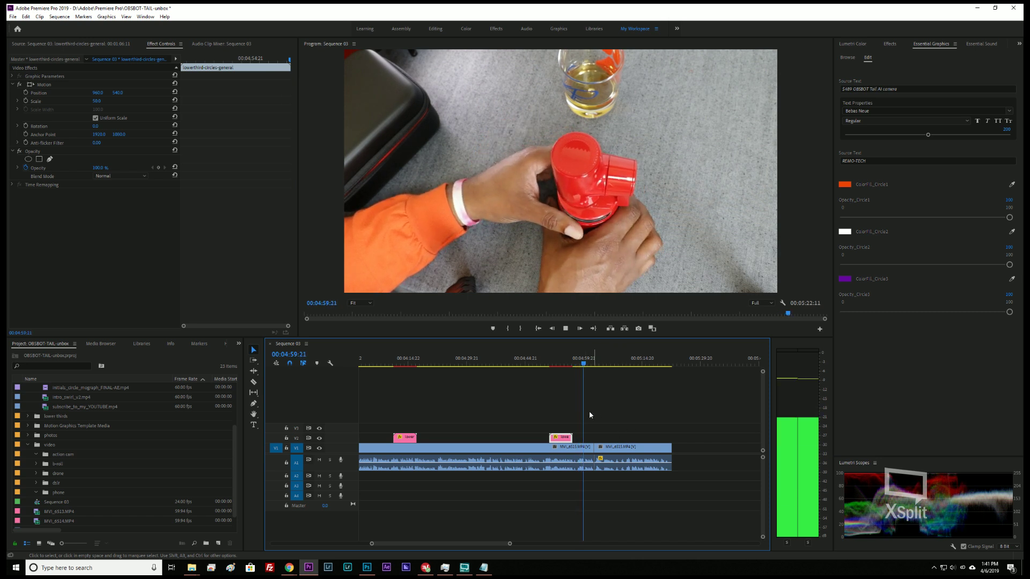
drag(564, 437, 579, 446)
- Add the lowerthird-youtube-general template on V2 around 00:05:12:20 and set it to the frame size
key(space)
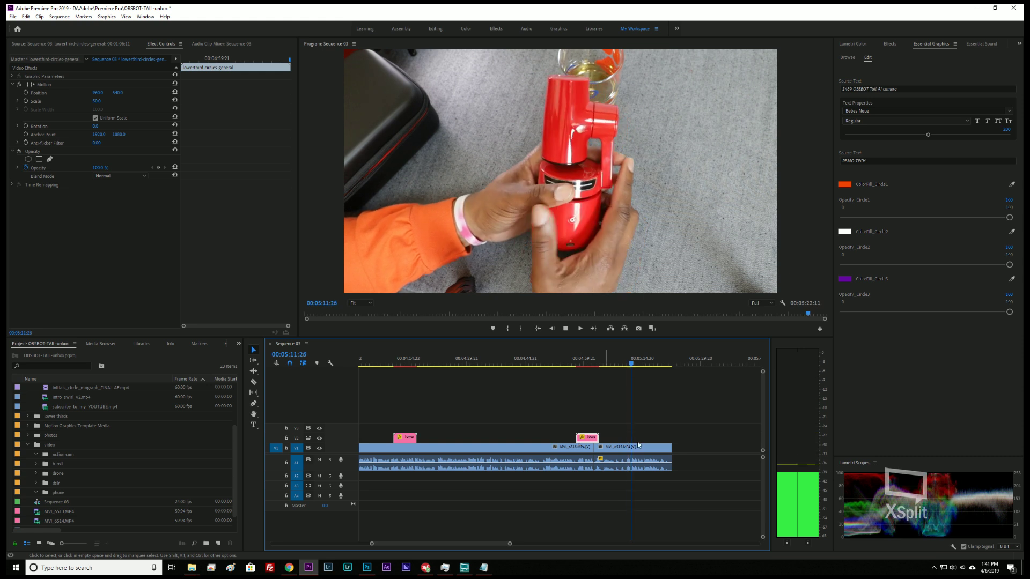
key(space)
click(890, 43)
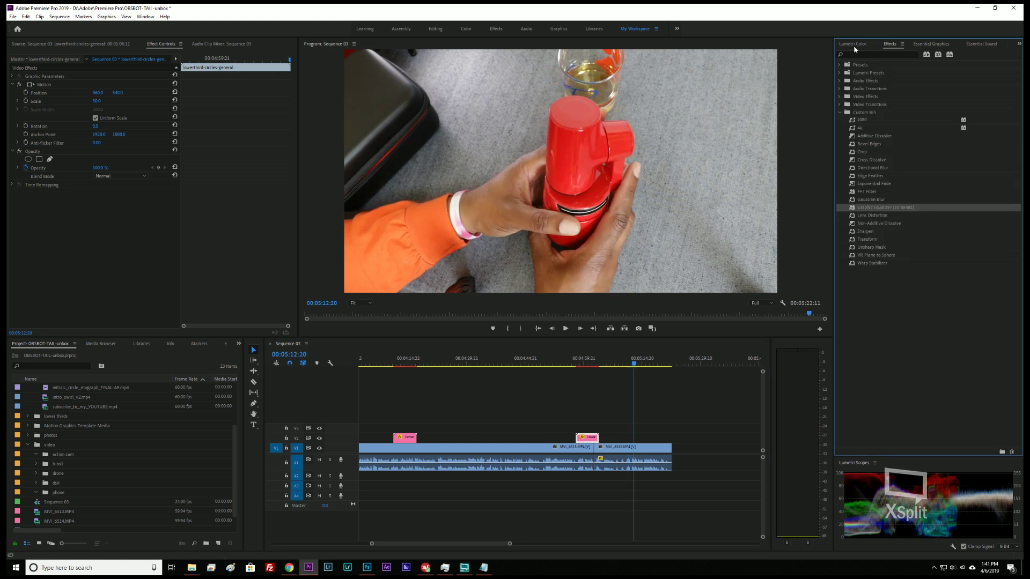
click(931, 44)
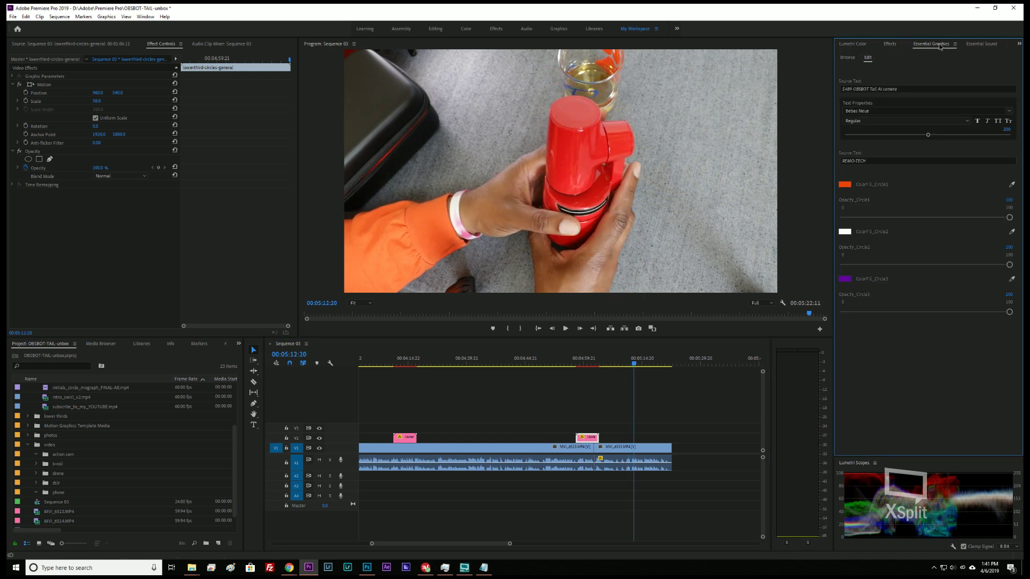
click(847, 57)
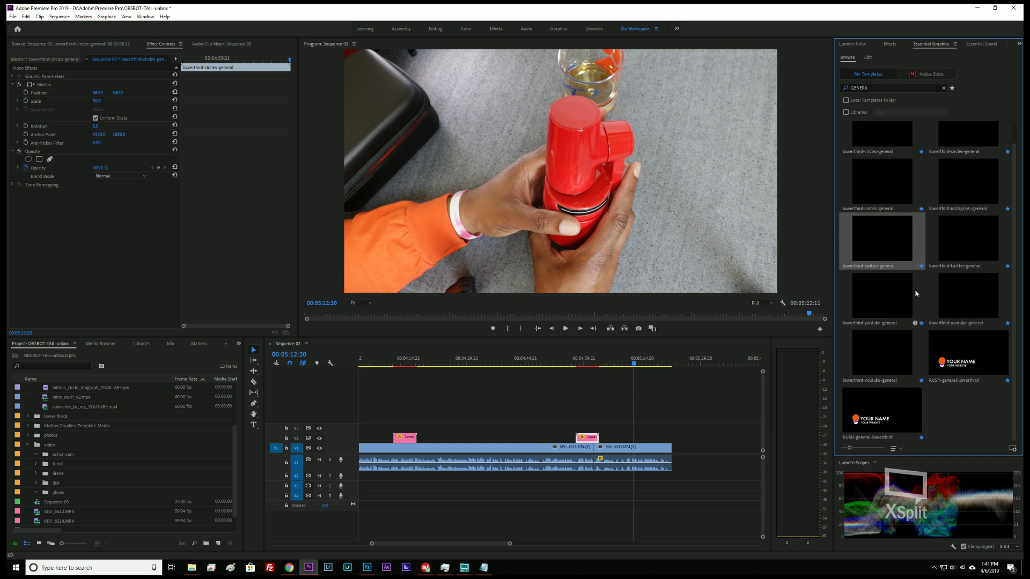
drag(887, 370, 631, 441)
right_click(638, 440)
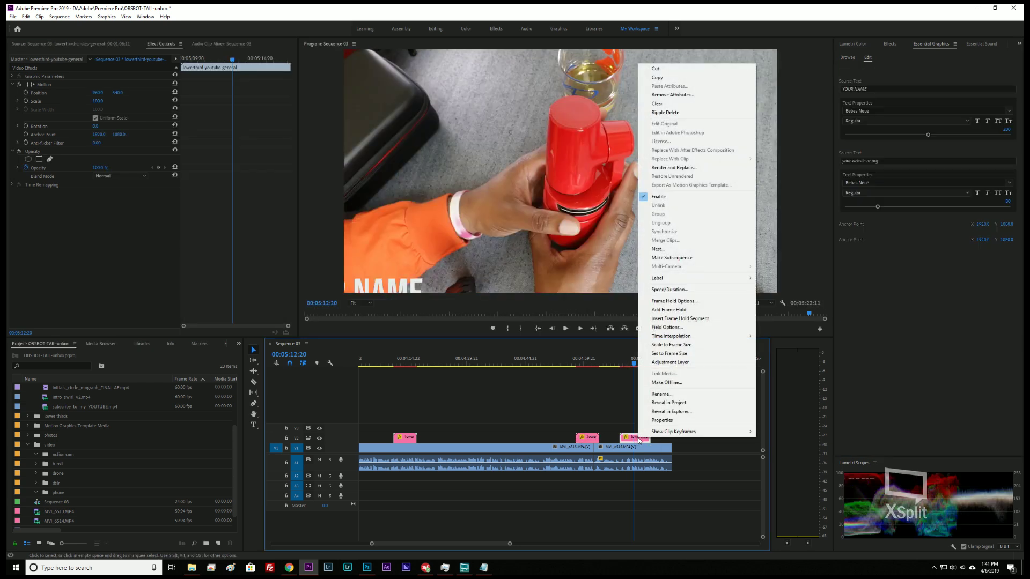
click(697, 354)
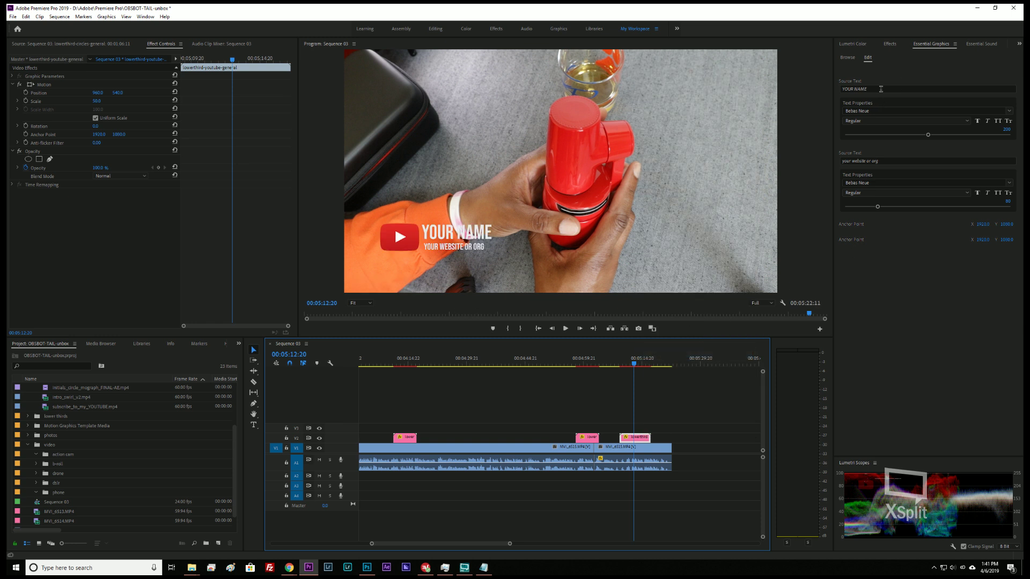
- Set the YouTube lower third's main text to "subscribe" and its second line to the channel's YouTube address
click(880, 89)
text(subsc)
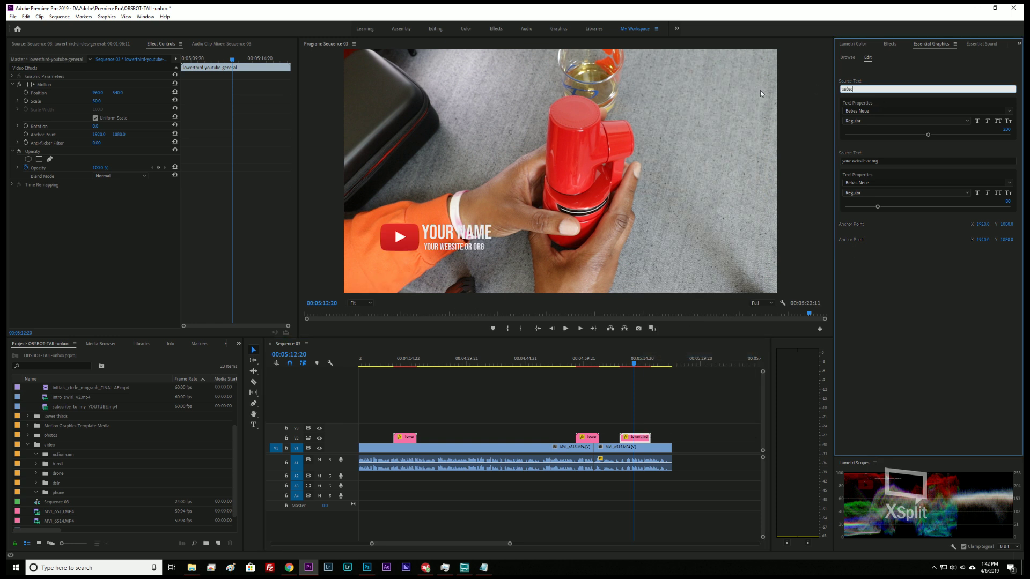
text(ribe)
key(Tab)
key(Tab)
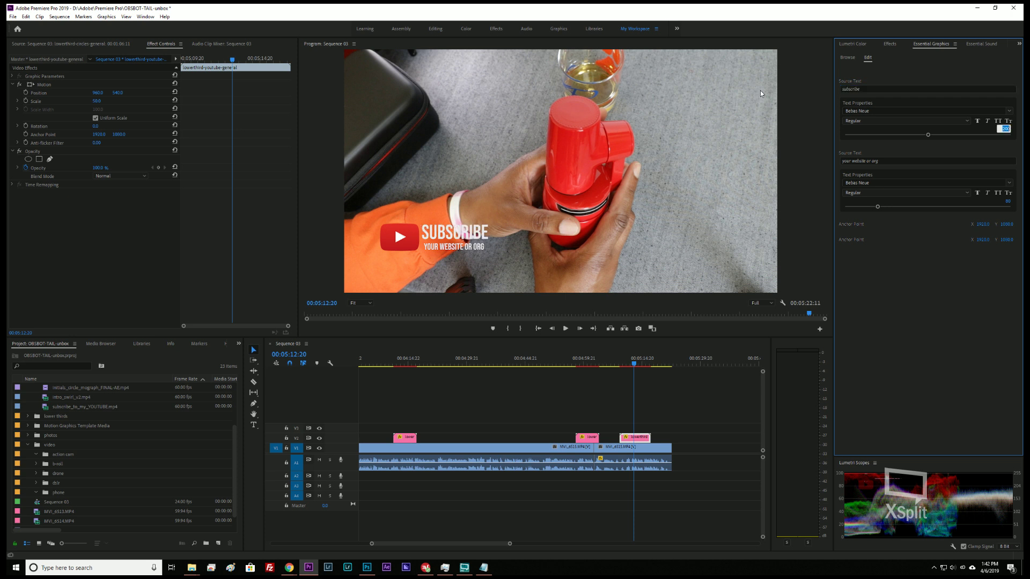
key(Tab)
key(Tab)
text(an)
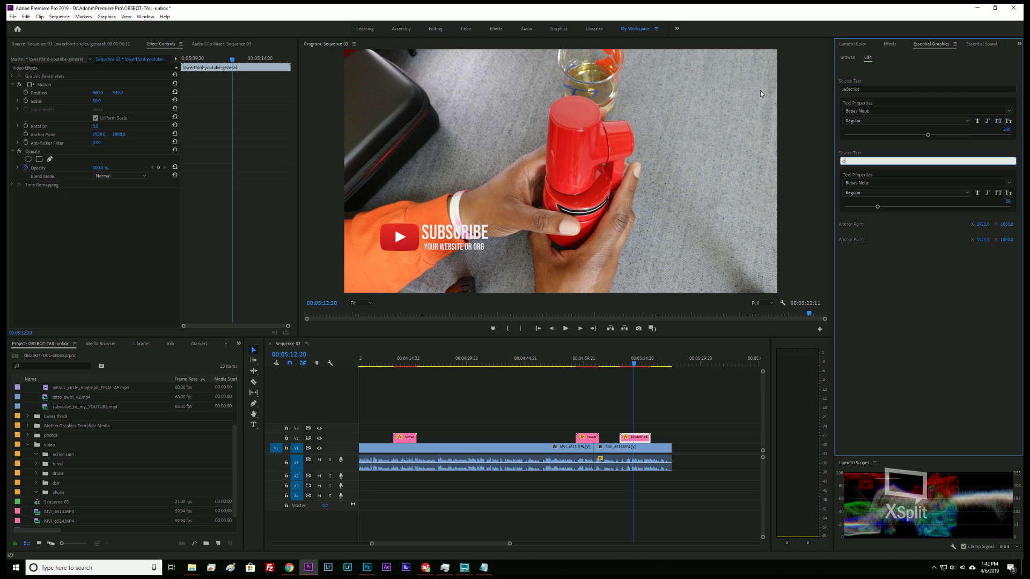
text(youtube.com/antpruitt)
key(Tab)
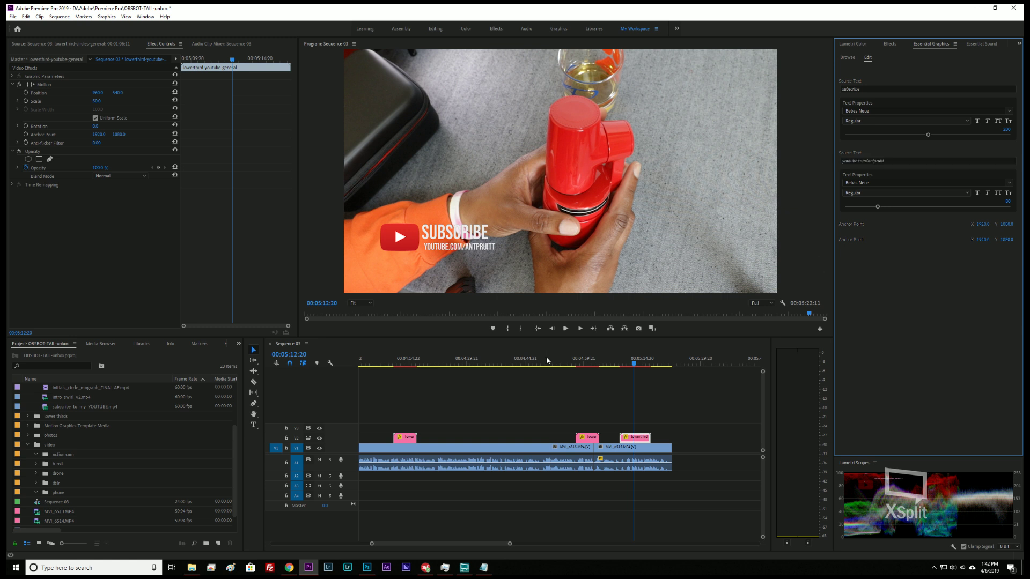
click(636, 438)
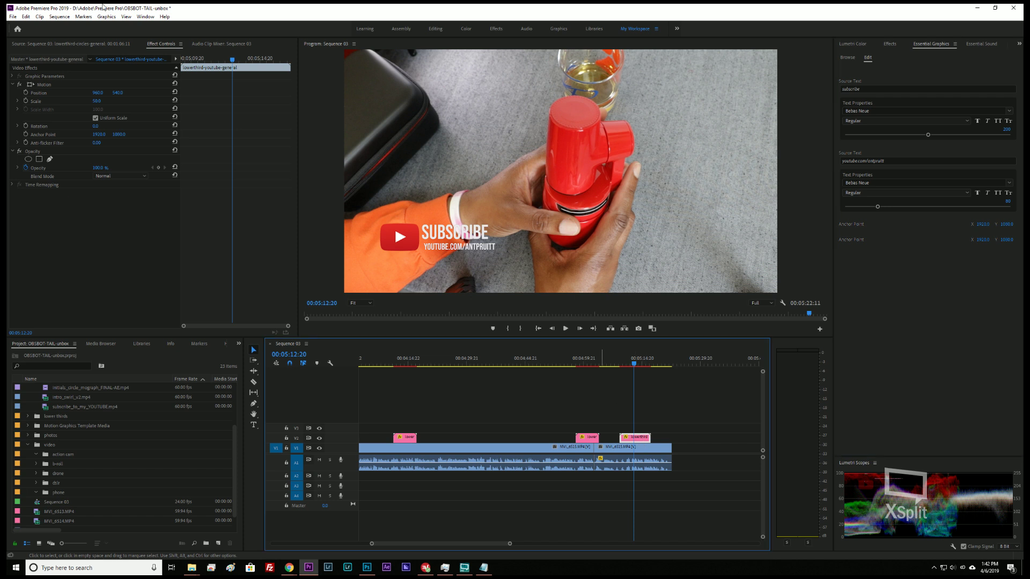
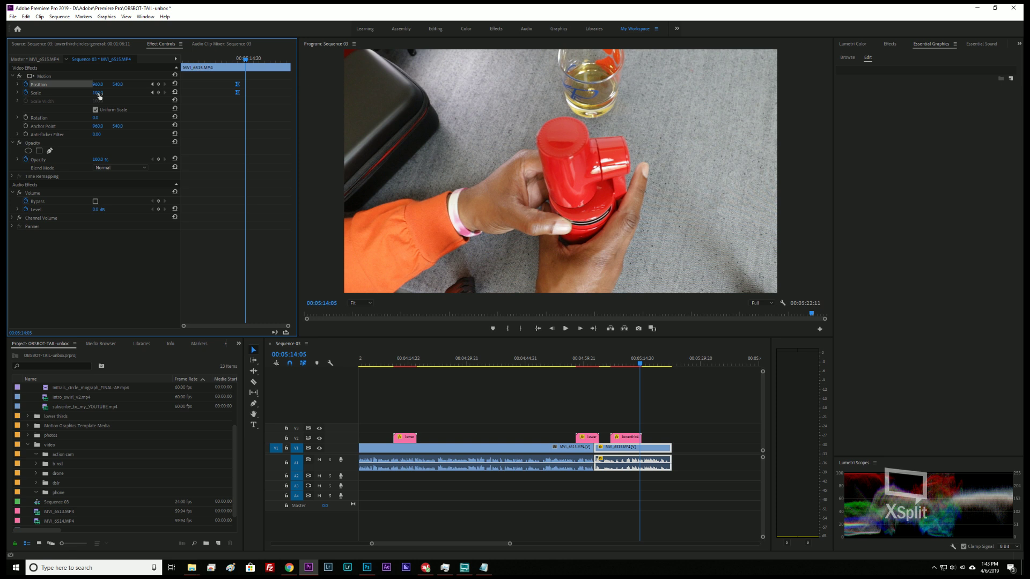
- At 00:05:14:05, set the last video clip's scale to 50 and move it up to a vertical position of 322
drag(100, 96, 29, 87)
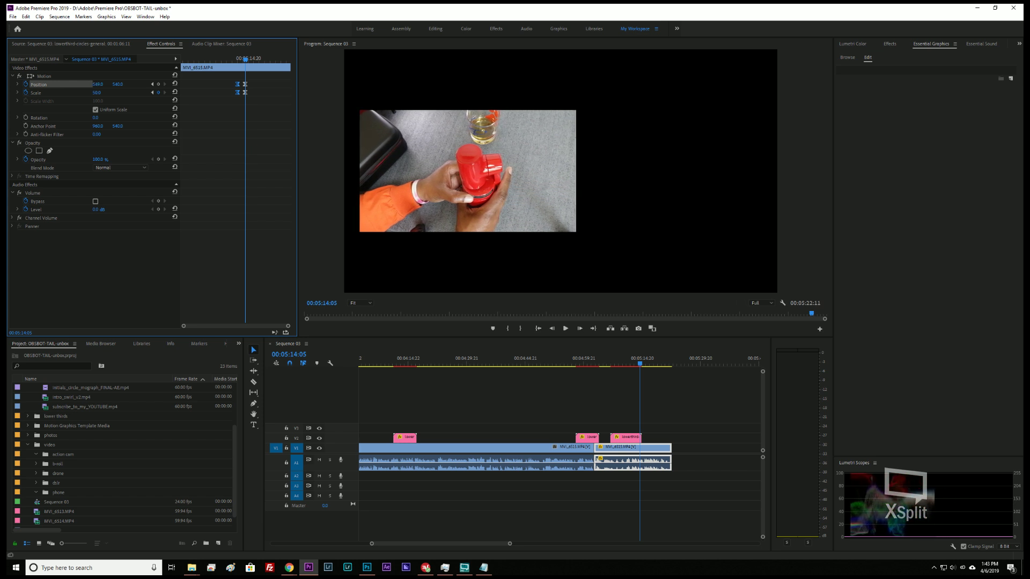
drag(117, 84, 0, 84)
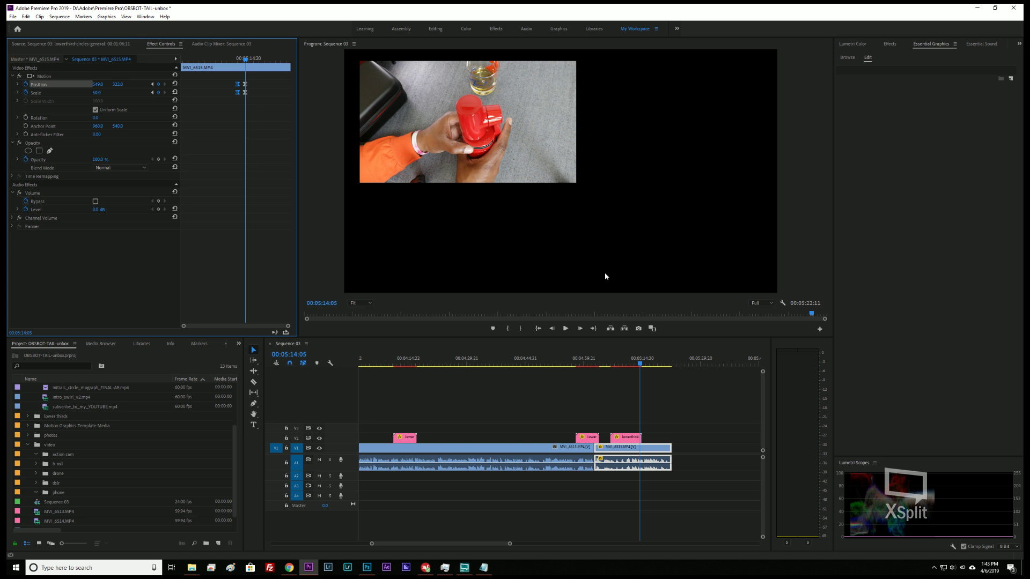
- Play back the last clip's shrink animation through to near the end of the sequence
click(641, 358)
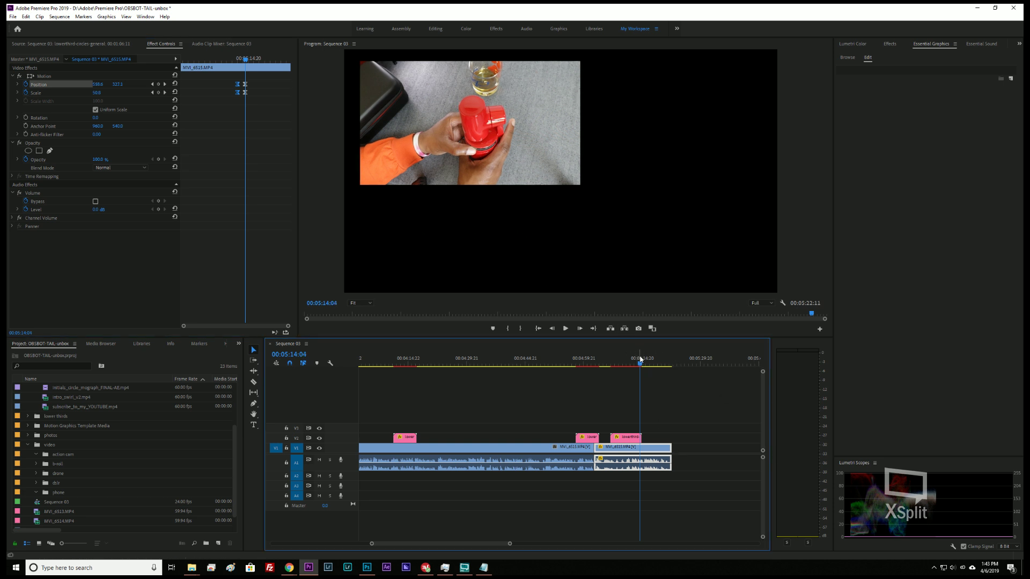
drag(641, 364, 618, 368)
key(space)
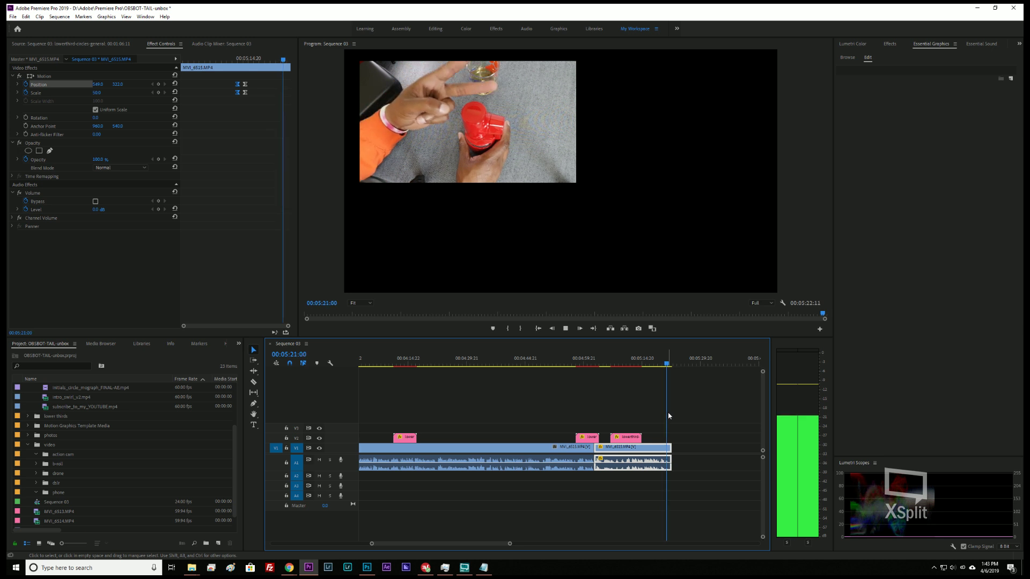
click(669, 364)
drag(670, 365, 667, 364)
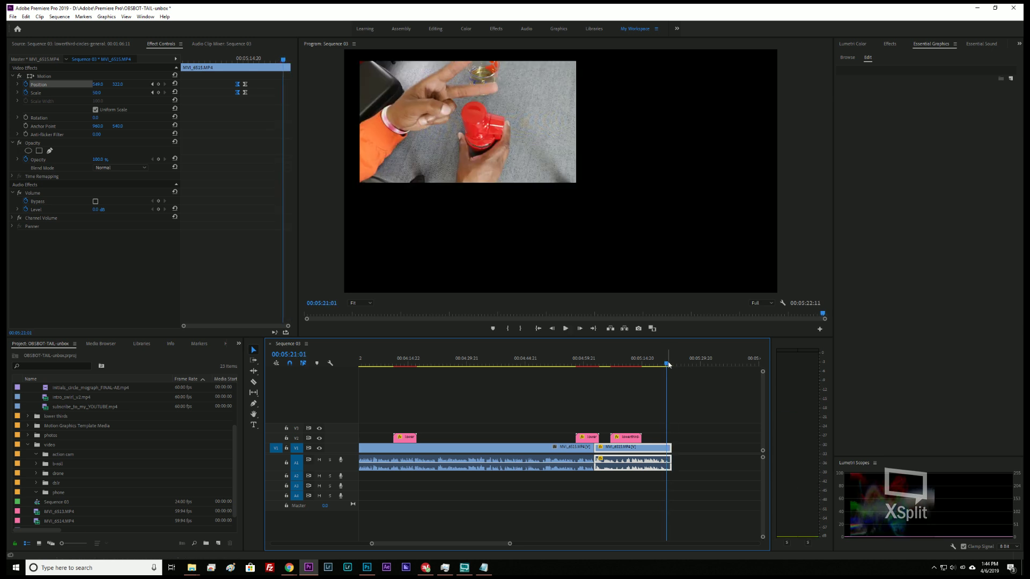
- Apply an Additive Dissolve to the end of the last video clip and an Exponential Fade to the end of its audio
click(890, 44)
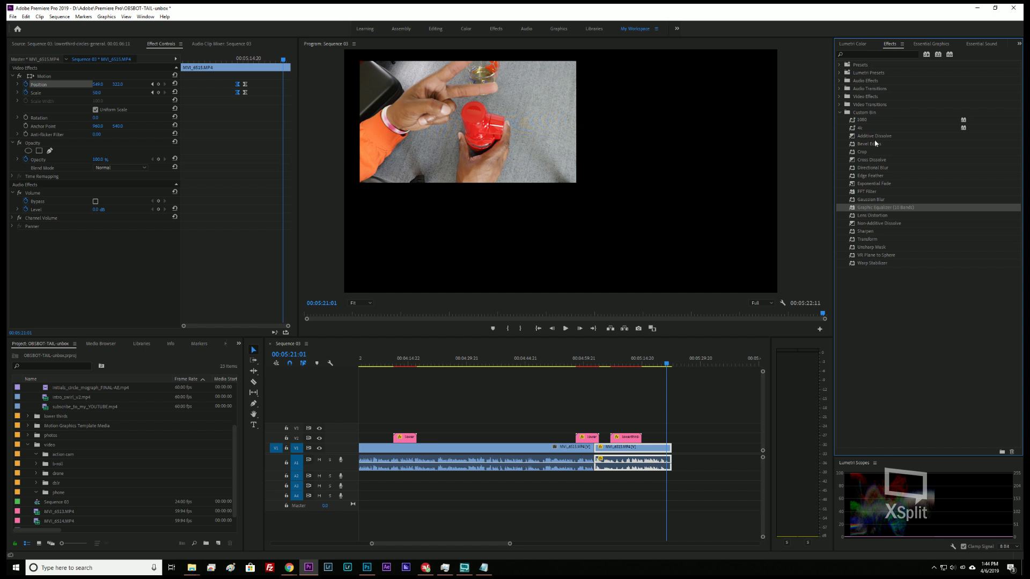
mouse_move(875, 140)
mouse_down()
mouse_move(706, 456)
mouse_move(670, 453)
mouse_up()
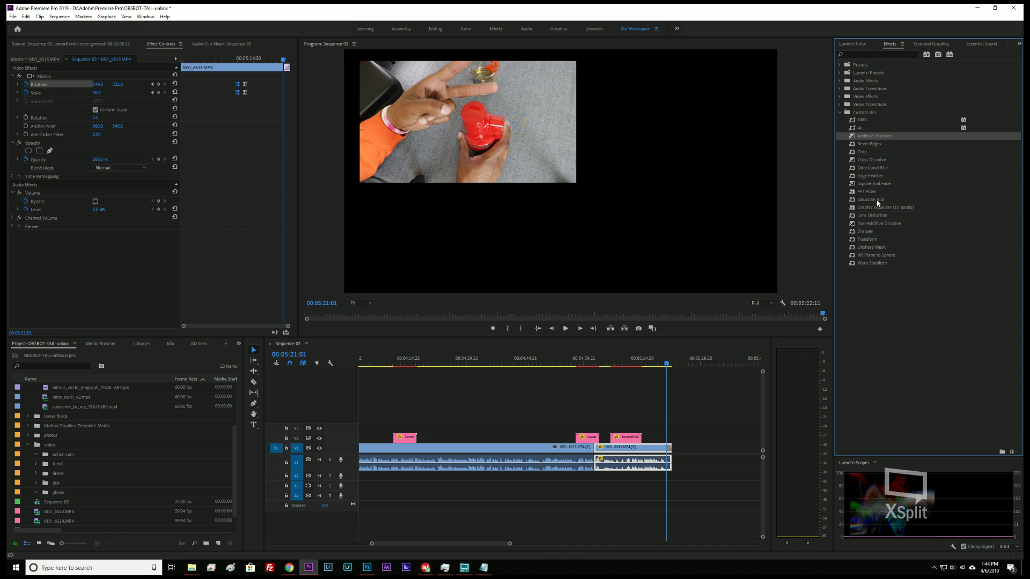
click(875, 181)
key(Up)
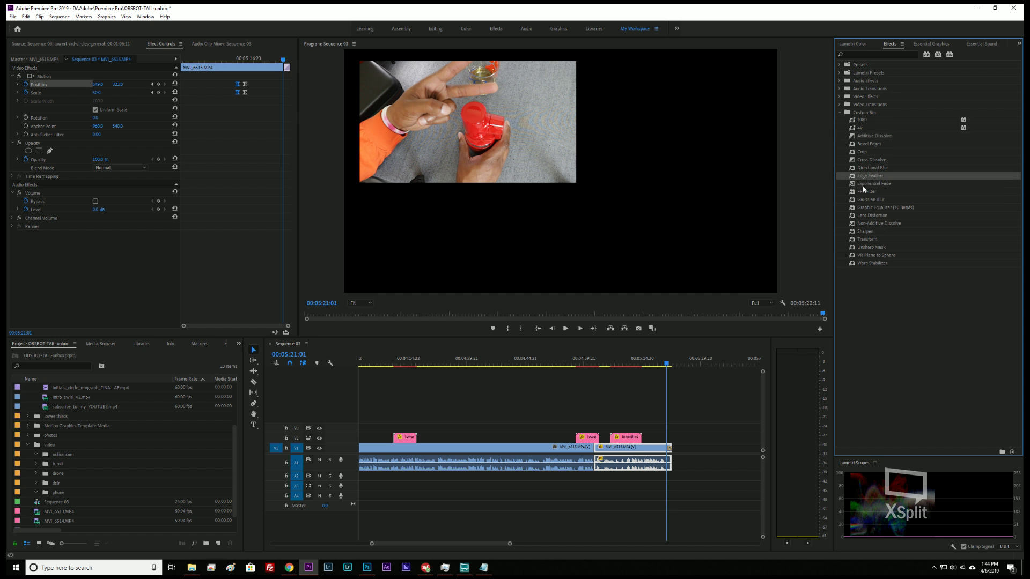
drag(870, 187, 676, 467)
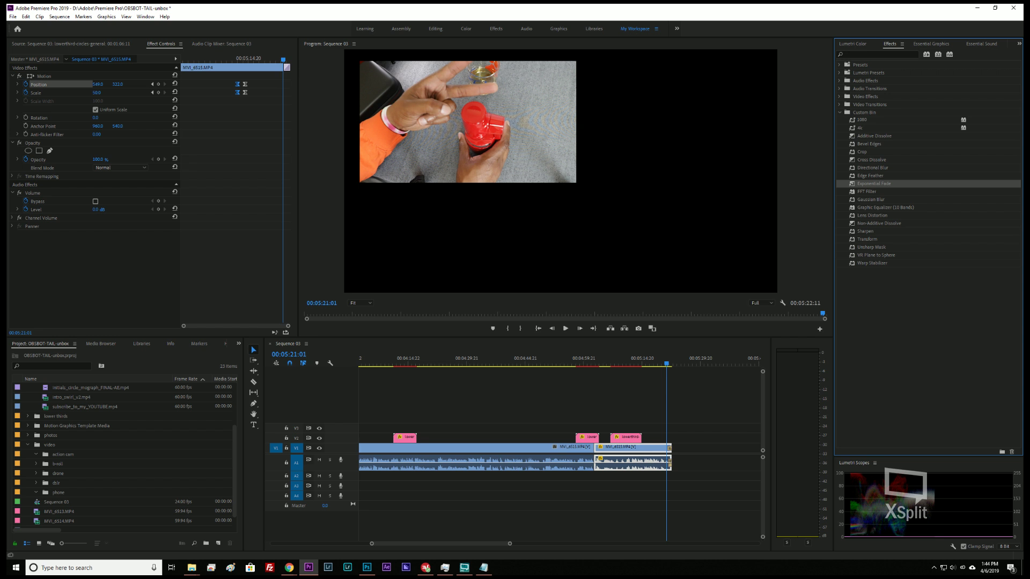
- Play back the sequence from the beginning to review the edit
key(alt+Tab)
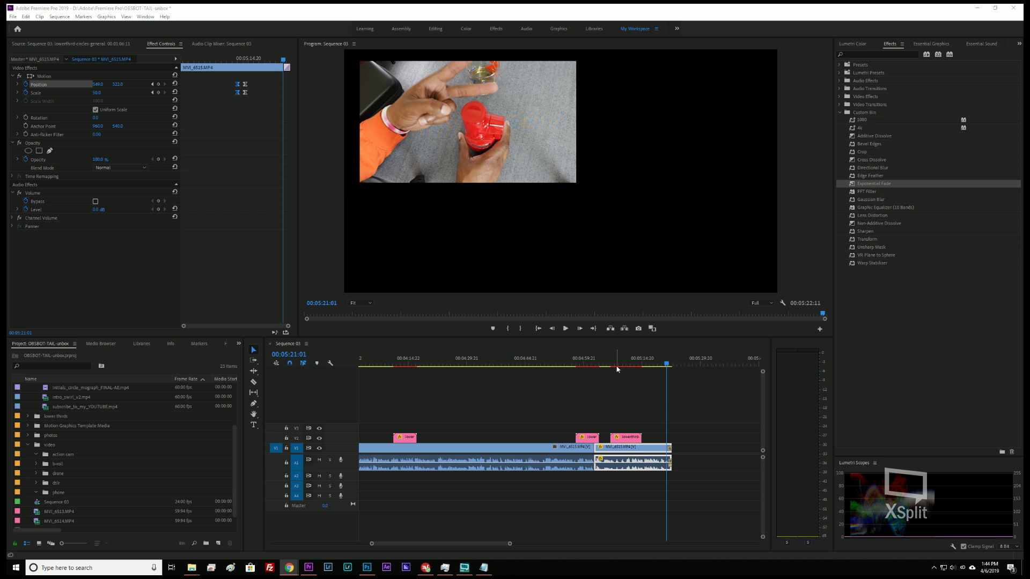
drag(665, 366, 475, 374)
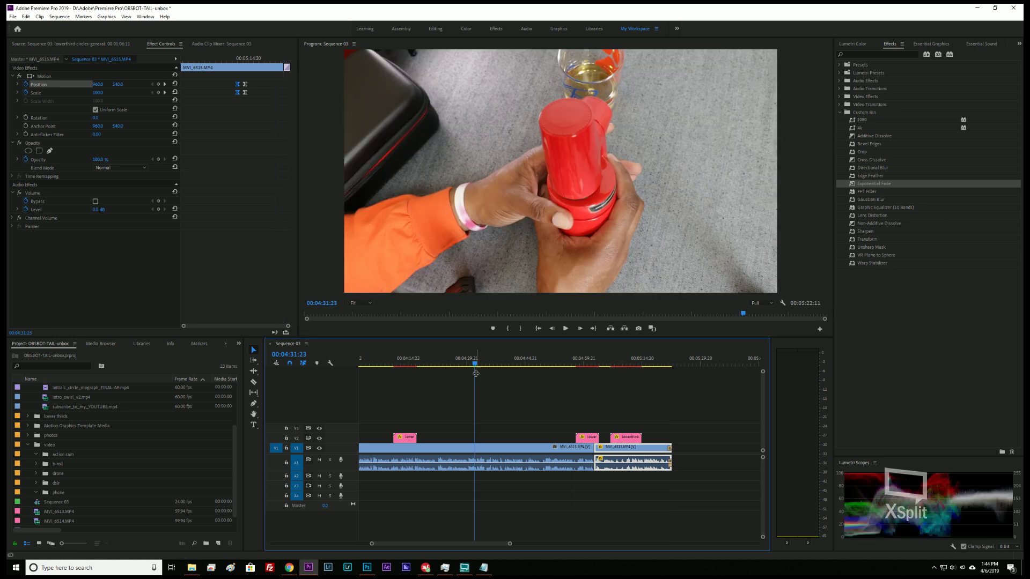
key(Home)
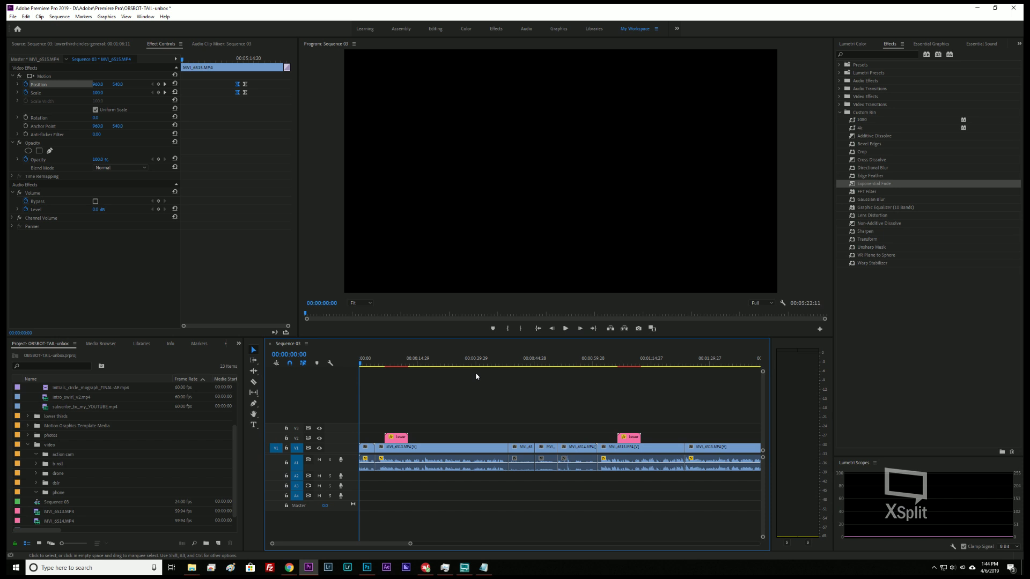
key(space)
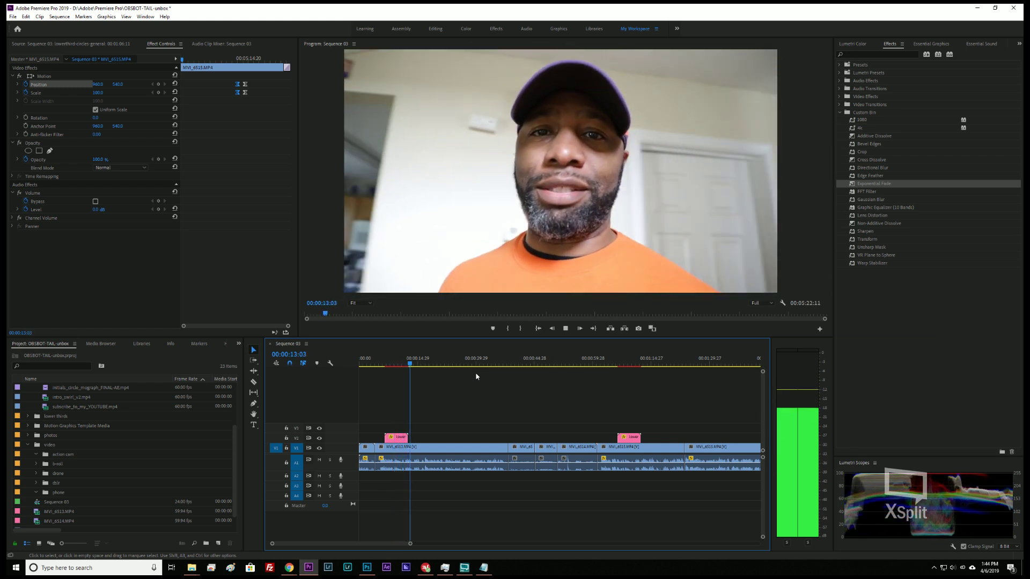
- Stop the playback and expand the project's audio folder and its music bed bin
key(space)
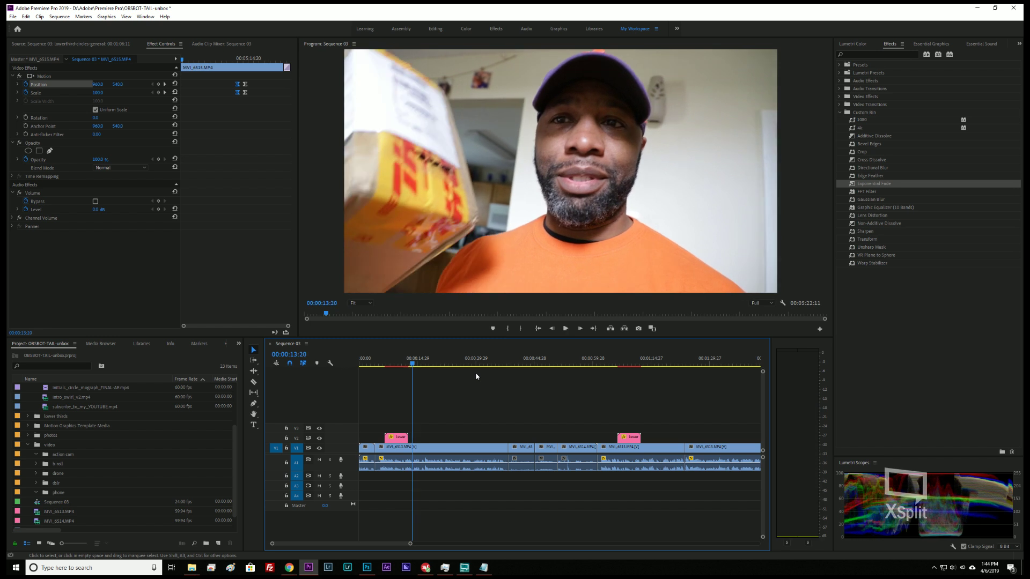
scroll(82, 475, up, 3)
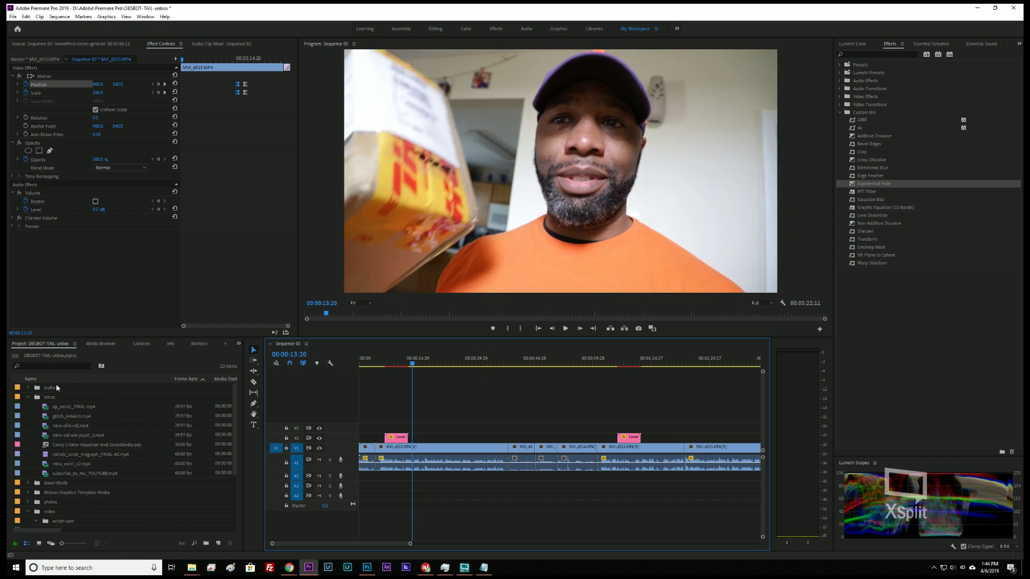
click(28, 388)
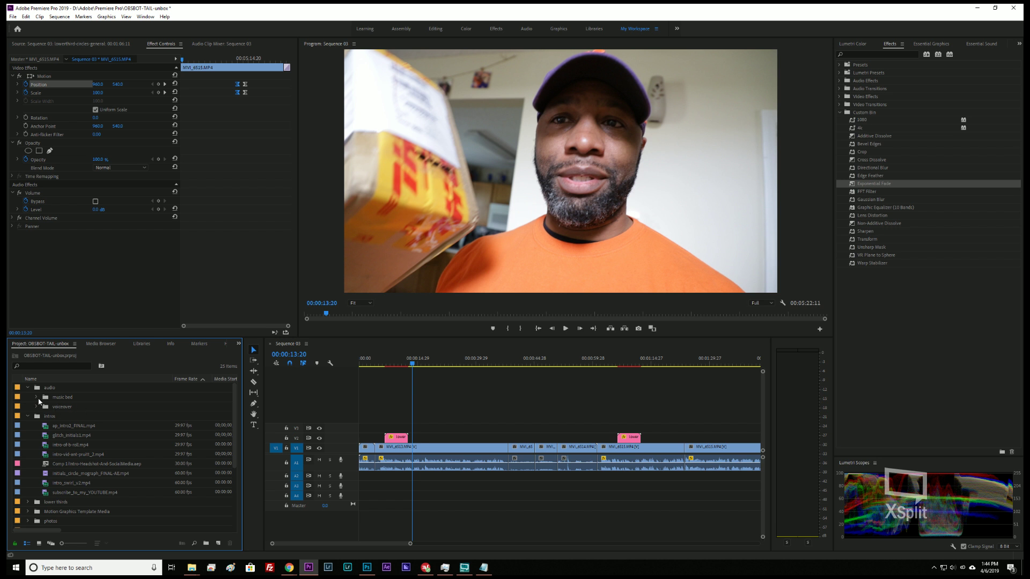
click(36, 397)
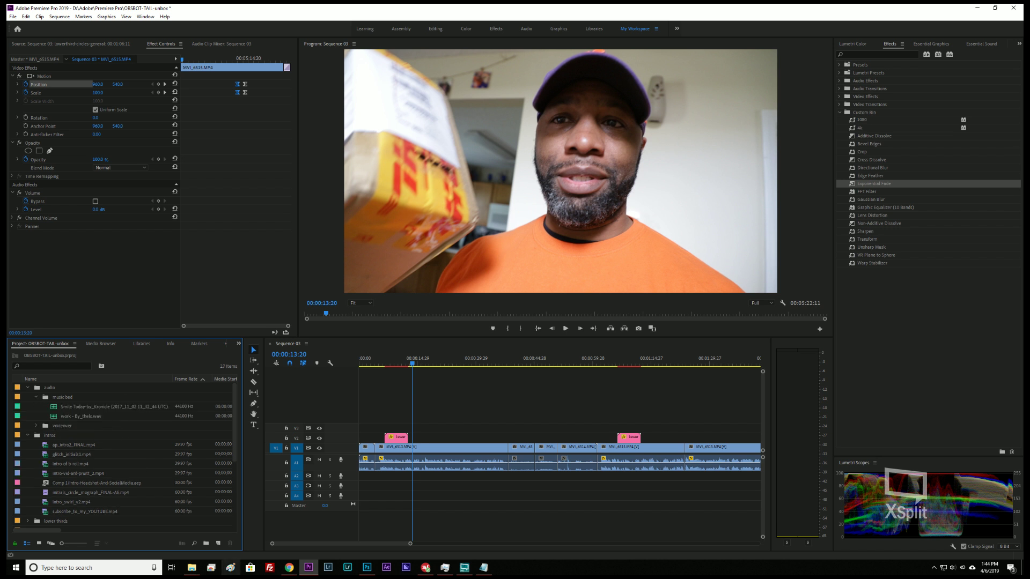
- Switch to the file browser and audition music tracks in the media player, including Slow Morning Stretch, Still Here and Out My System
click(191, 568)
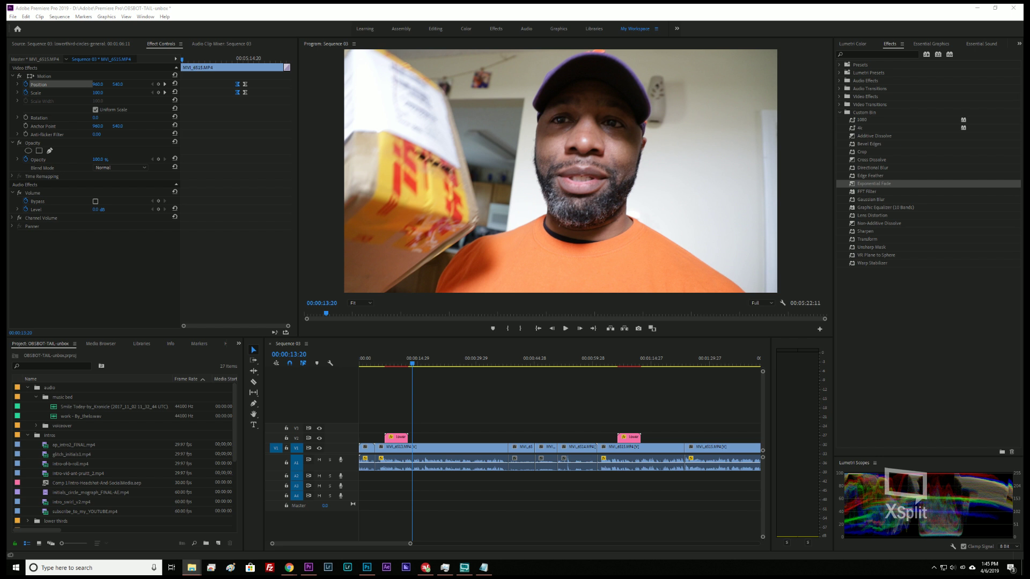
mouse_move(1023, 14)
mouse_down()
mouse_move(804, 15)
mouse_move(1029, 15)
mouse_up()
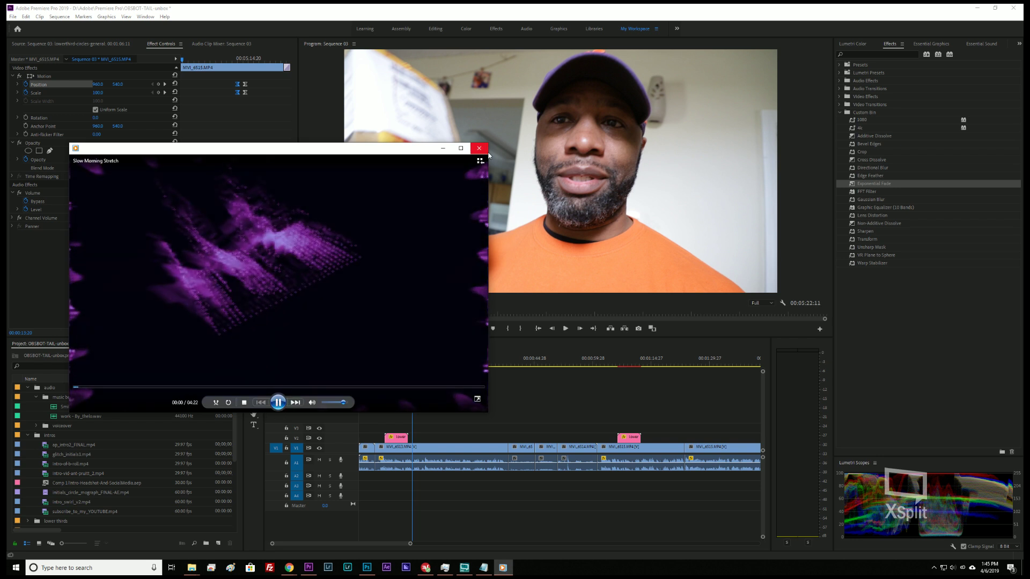
click(479, 149)
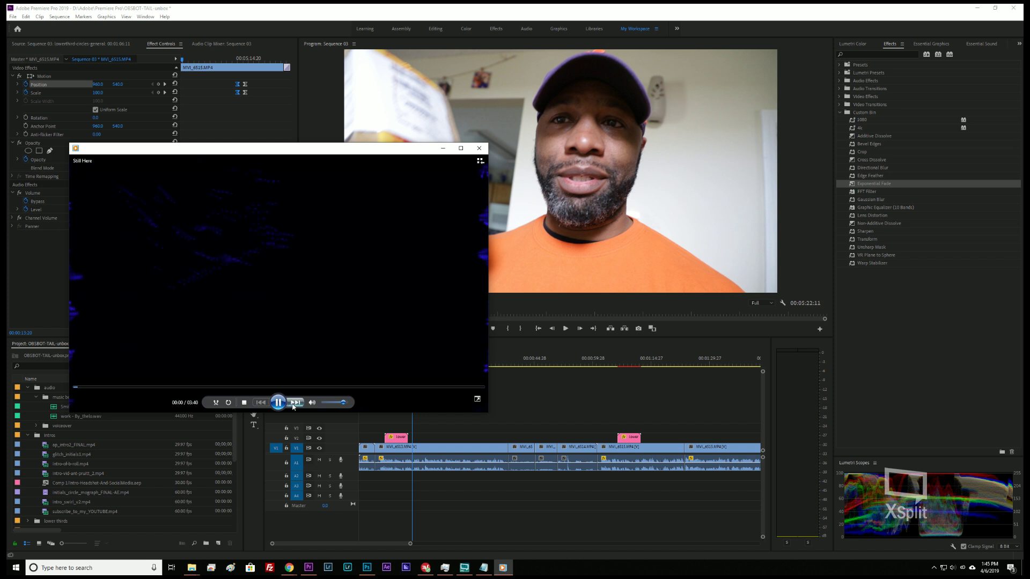
click(478, 149)
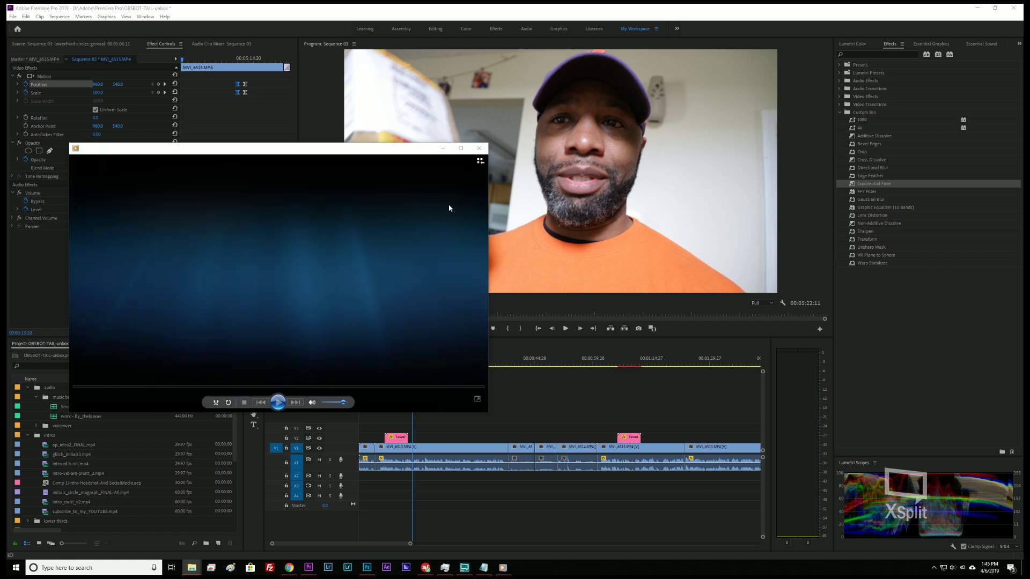
click(479, 148)
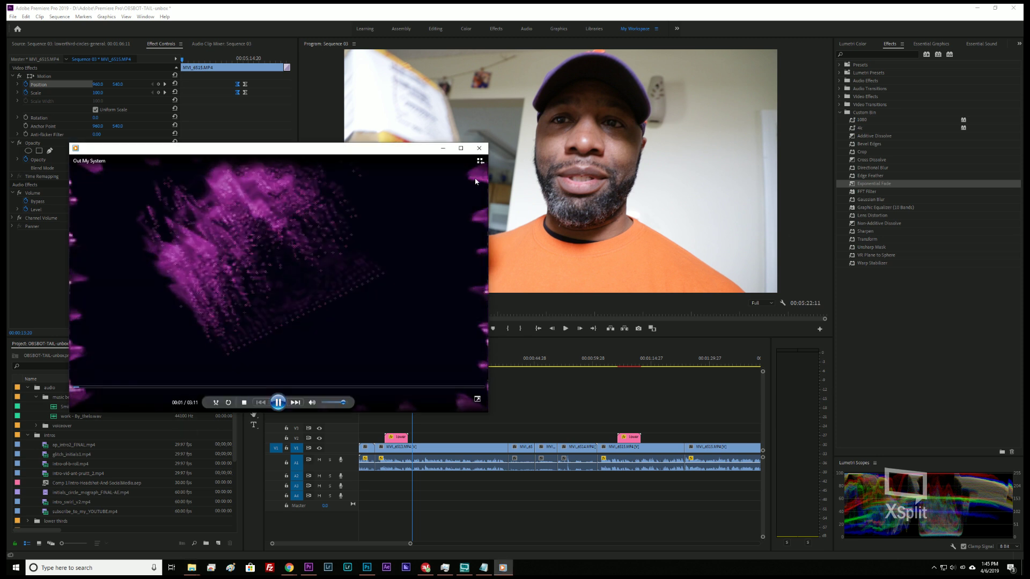
click(479, 148)
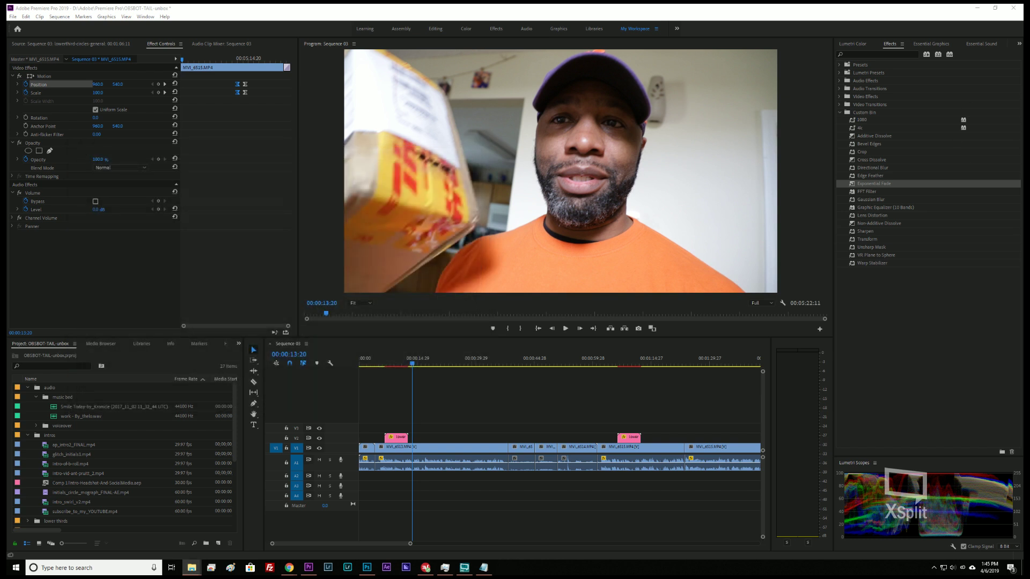
- Import Out My System (Techno).wav into the music bed bin and place it on audio track A4 at the start of the sequence
drag(751, 3, 92, 408)
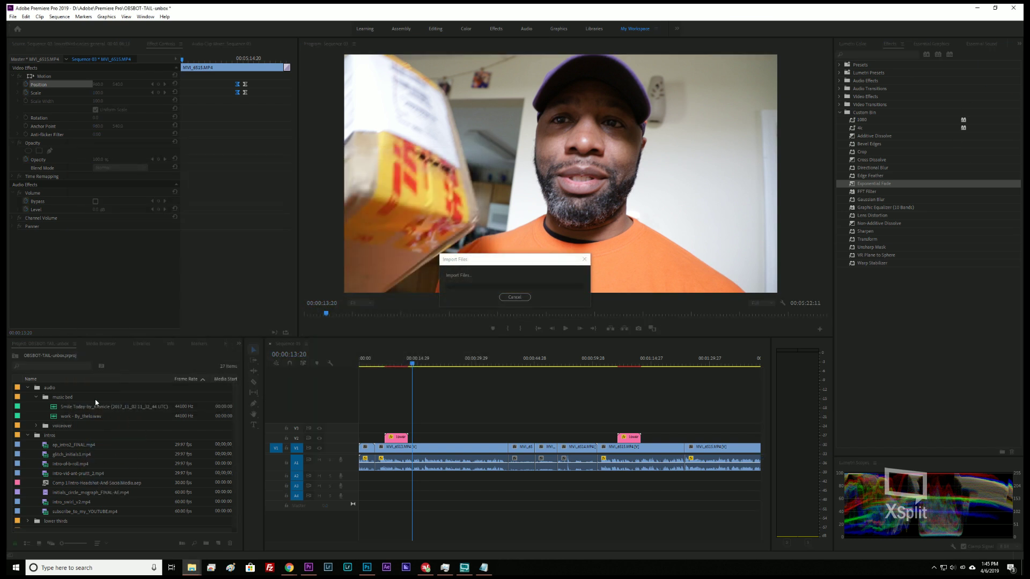
click(61, 398)
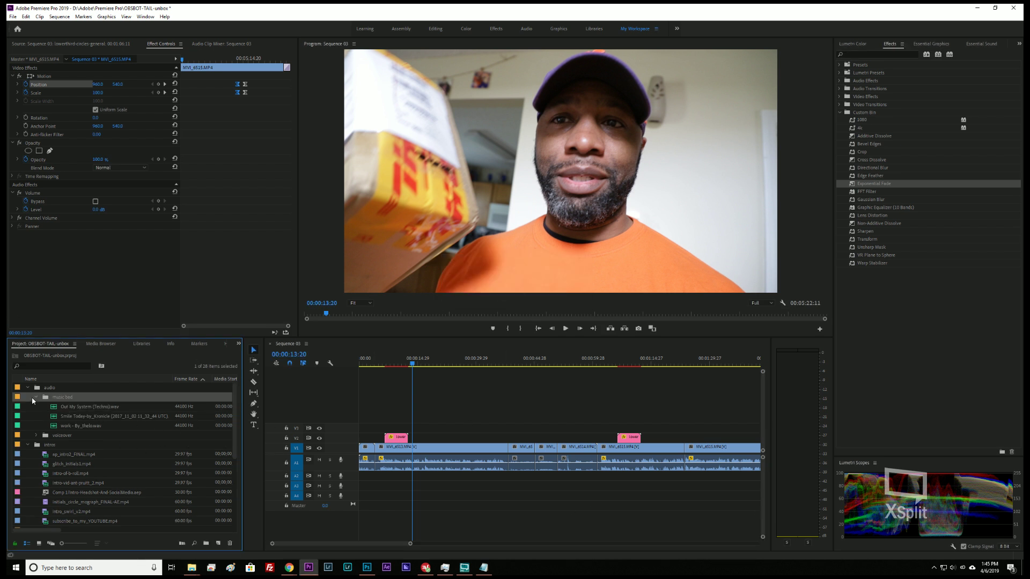
drag(58, 410, 361, 500)
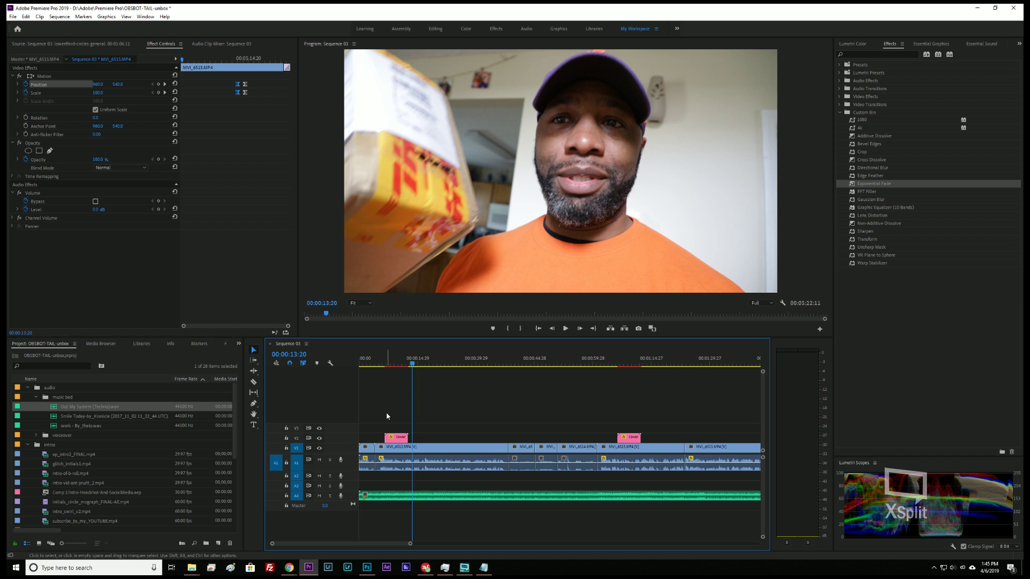
scroll(415, 414, down, 8)
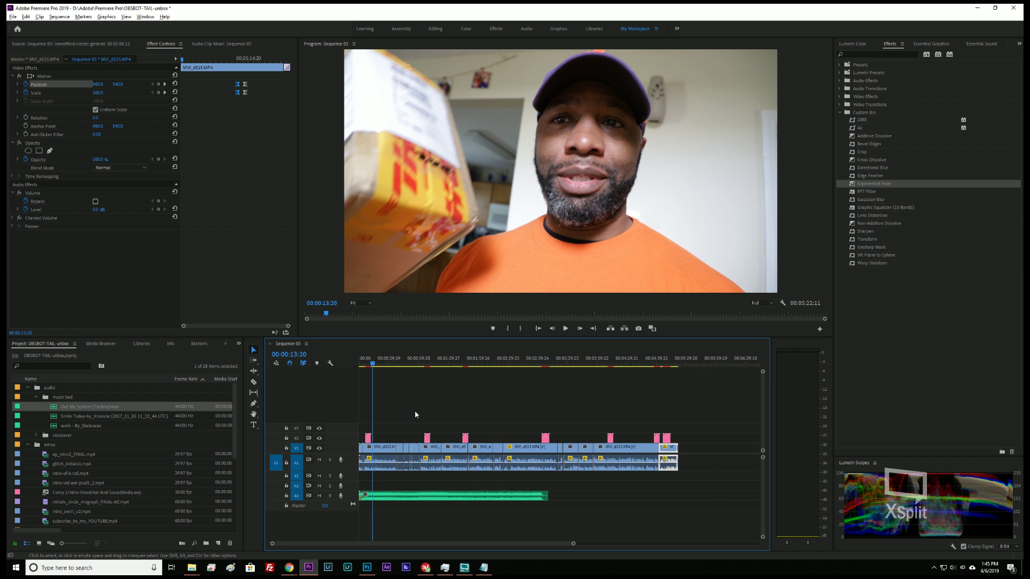
- Select all the talking clips after the intro and assign them the Dialogue audio type in Essential Sound
key(alt)
drag(383, 424, 673, 479)
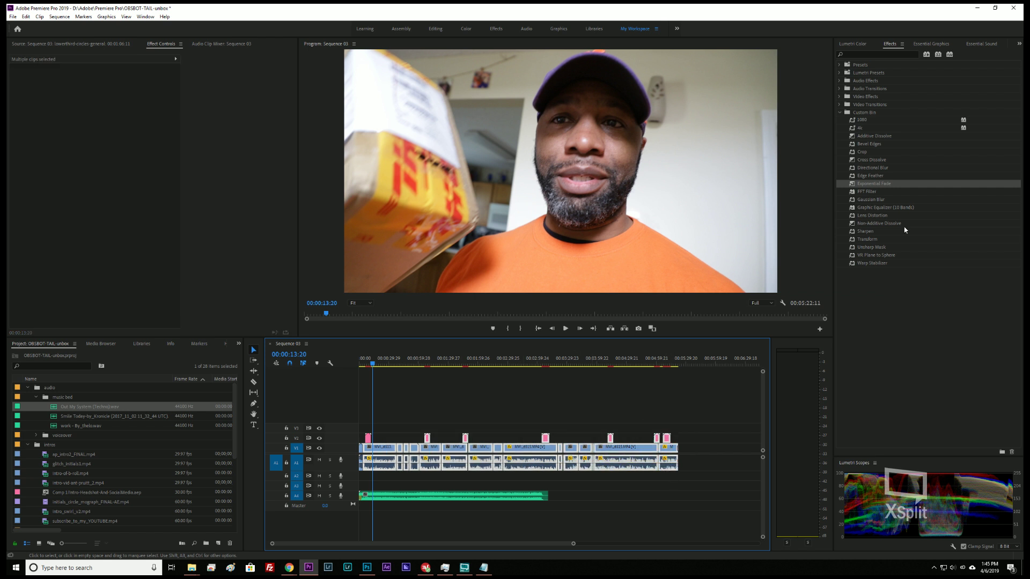
click(984, 46)
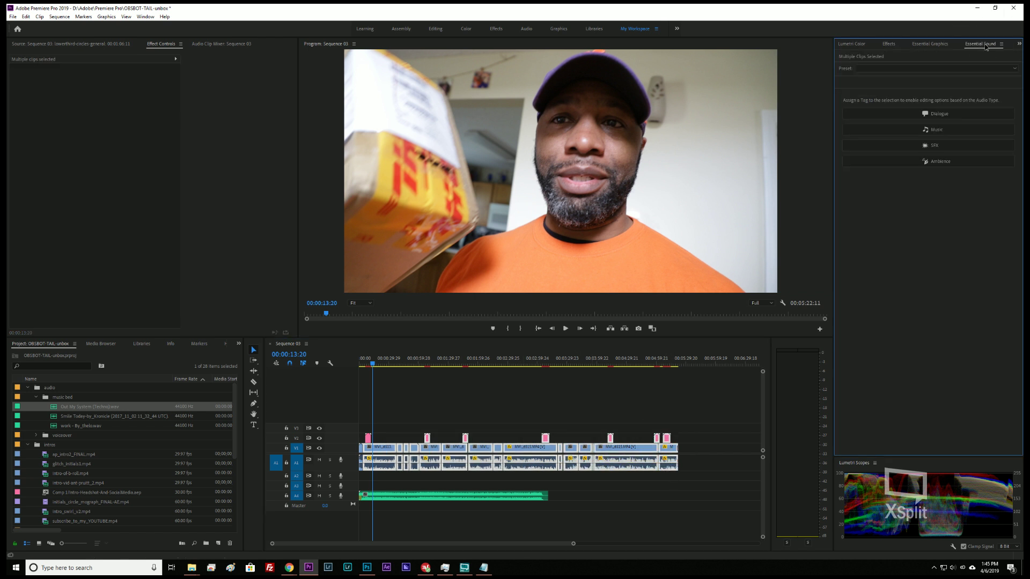
click(948, 114)
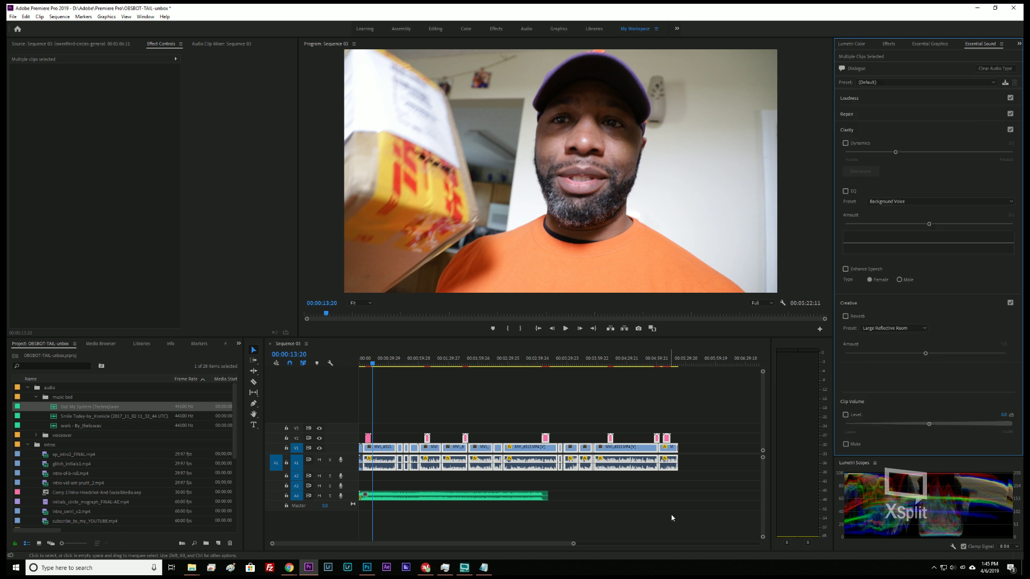
click(437, 379)
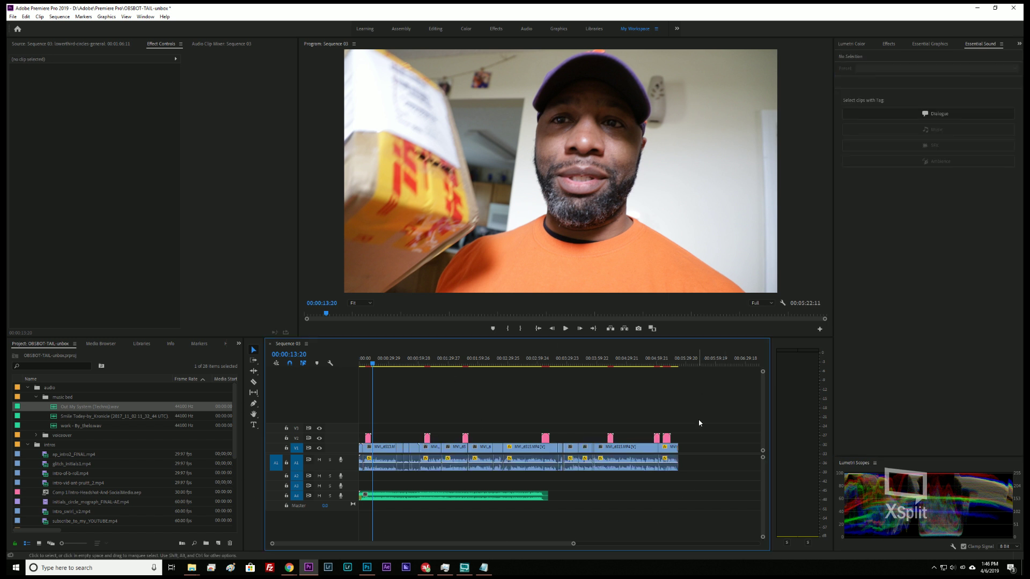
drag(692, 434, 414, 437)
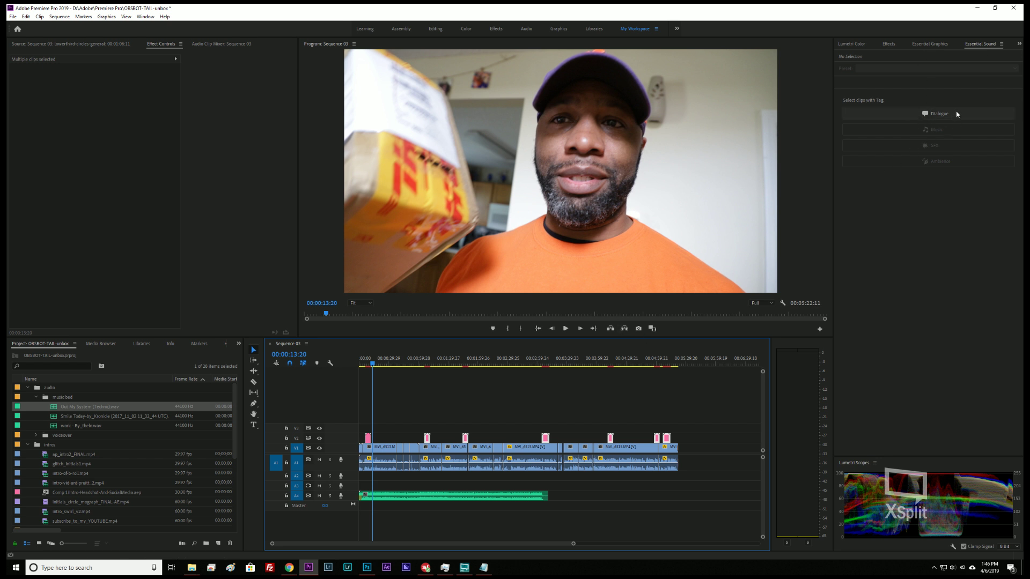
click(368, 417)
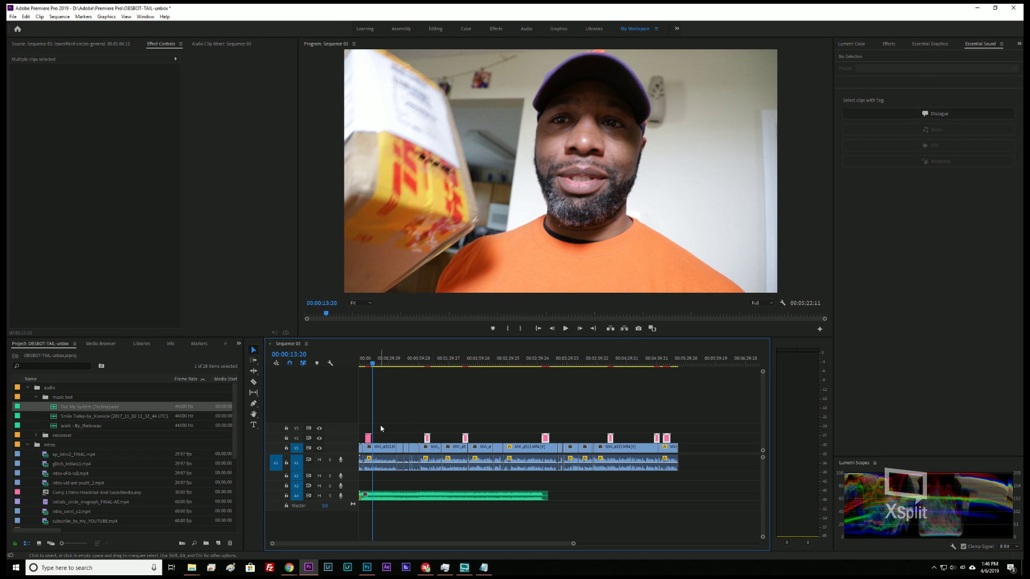
click(368, 438)
click(370, 413)
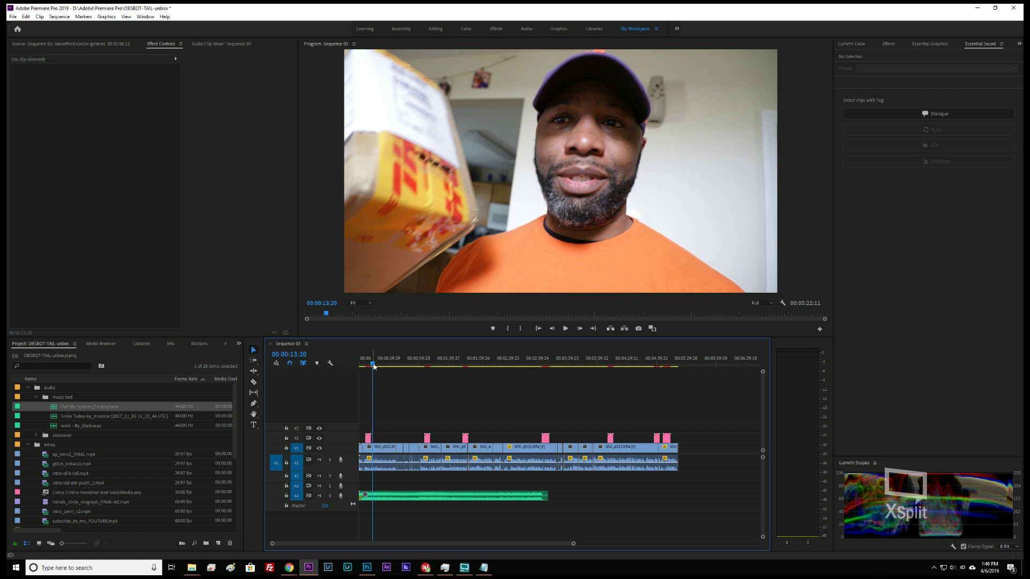
- Select the intro logo clip and play the sequence's opening to check its sound against the music
drag(375, 368, 359, 368)
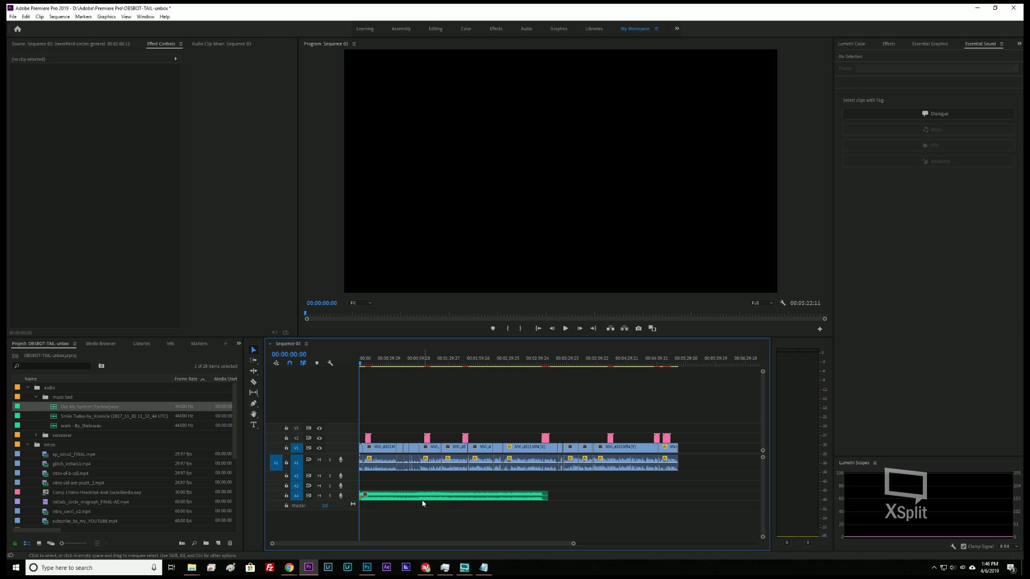
click(362, 466)
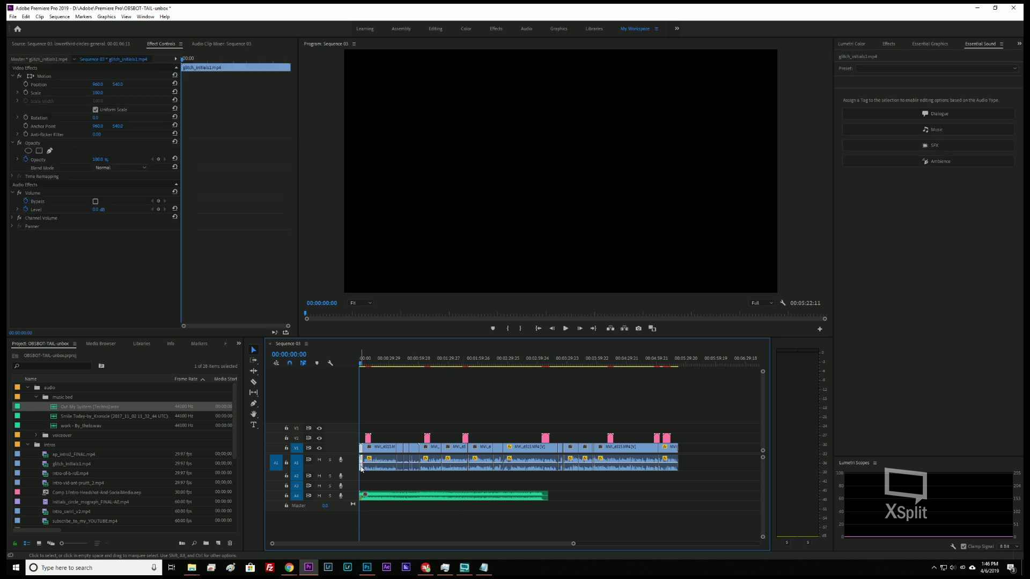
double_click(337, 510)
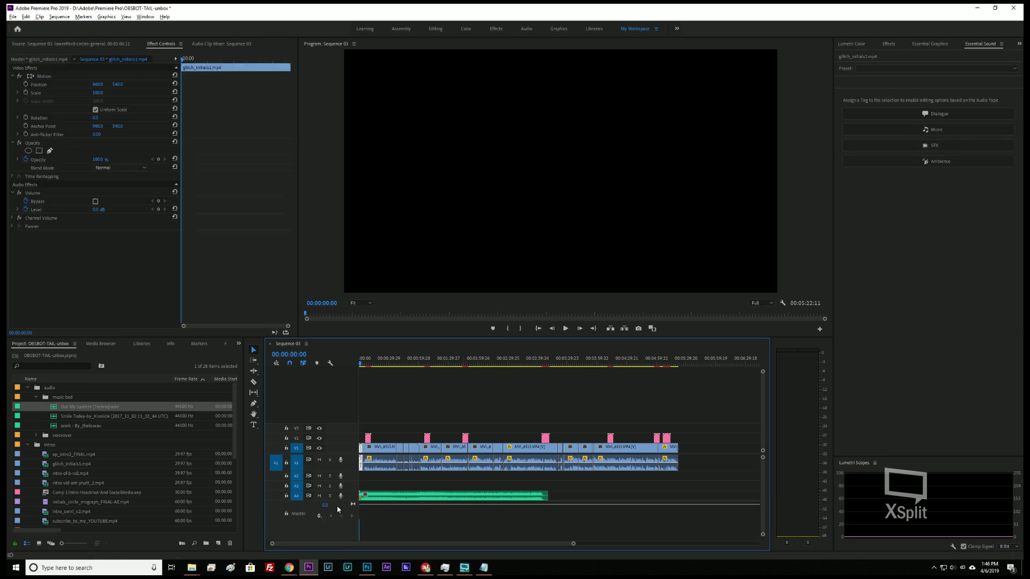
scroll(346, 504, down, 1)
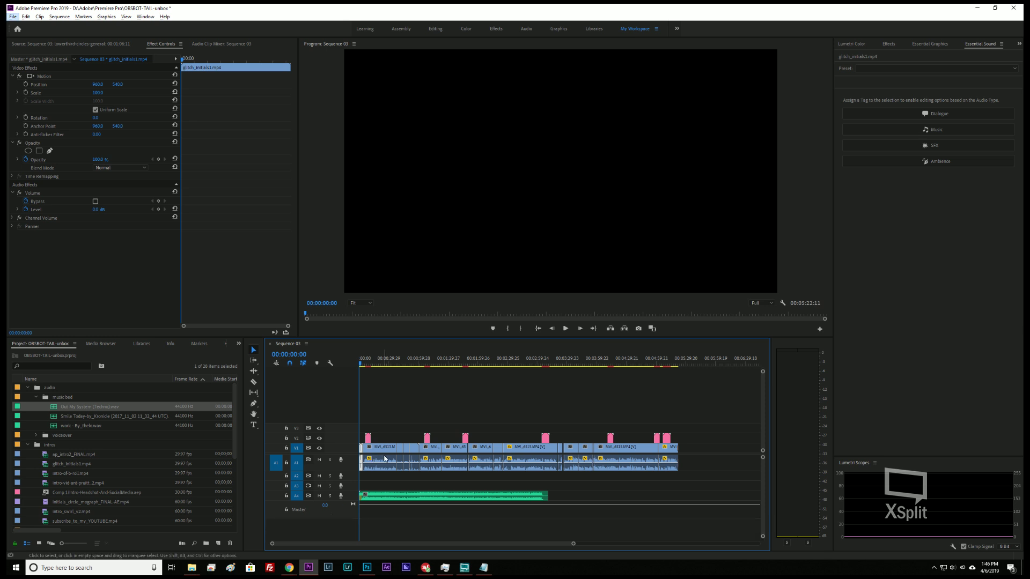
scroll(385, 463, down, 3)
scroll(385, 462, up, 3)
scroll(385, 463, up, 3)
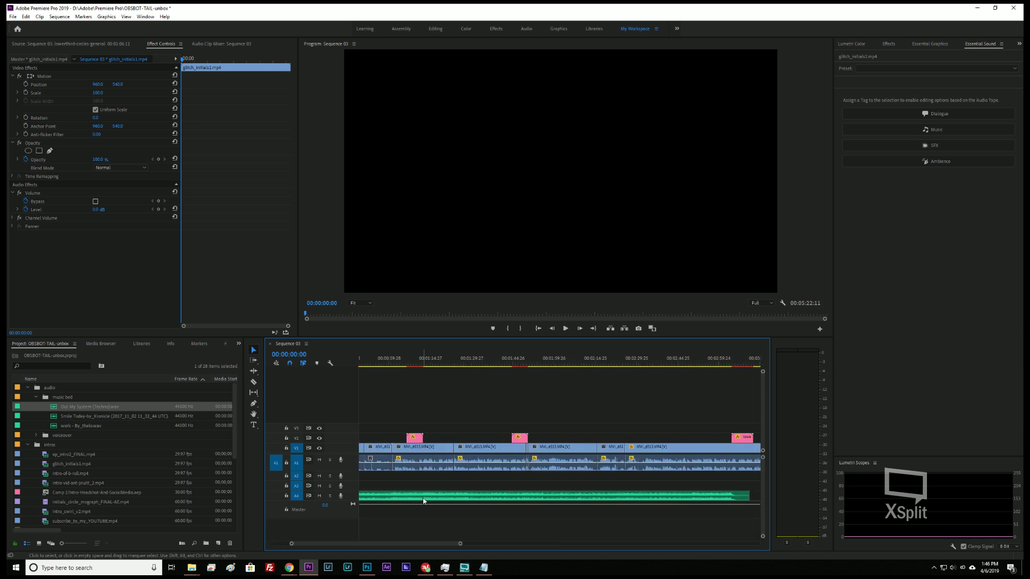
key(space)
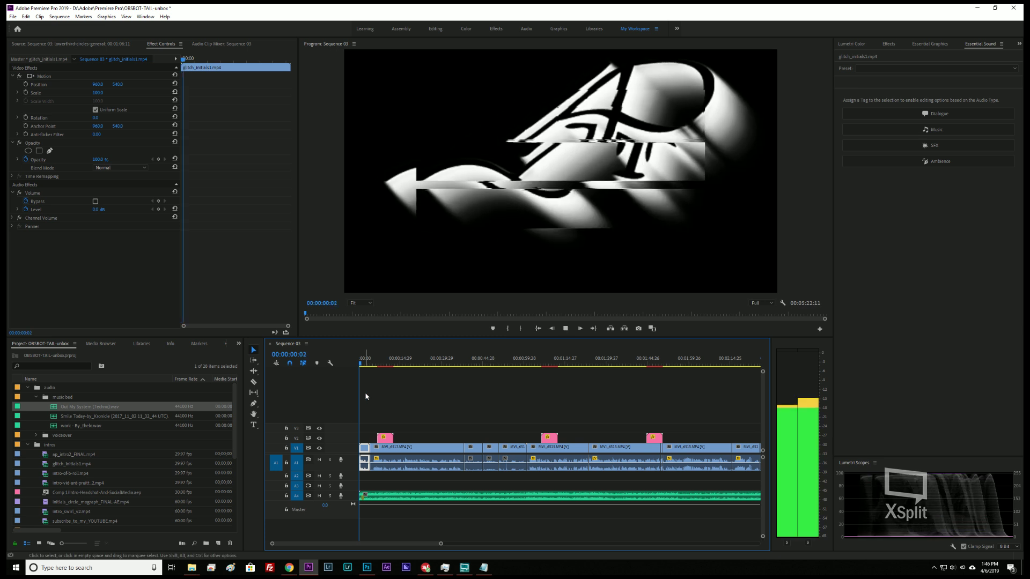
key(space)
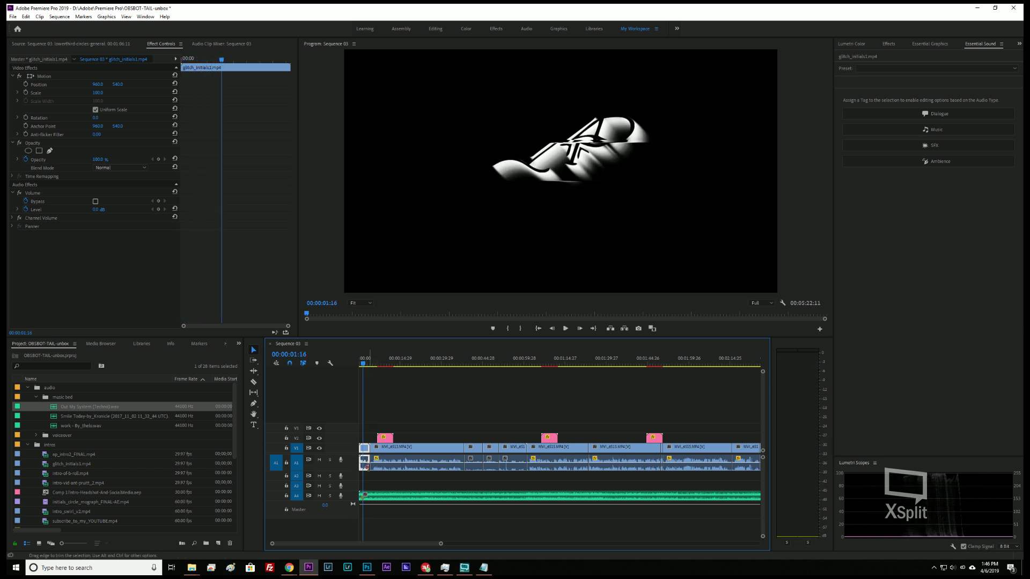
- Turn off linked selection and delete only the audio of the glitch_initials1.mp4 intro clip
click(304, 364)
click(393, 402)
click(365, 469)
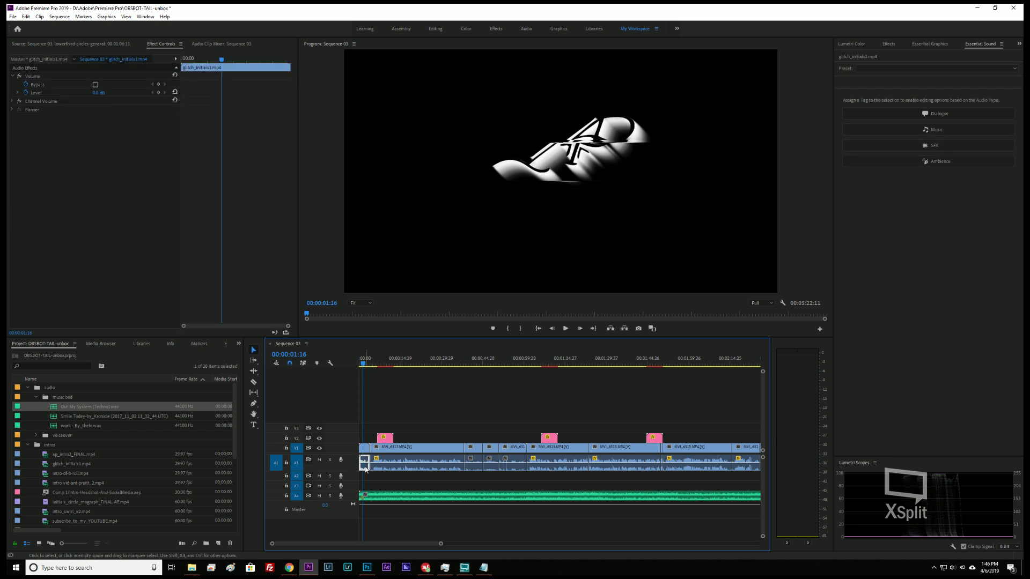
key(Delete)
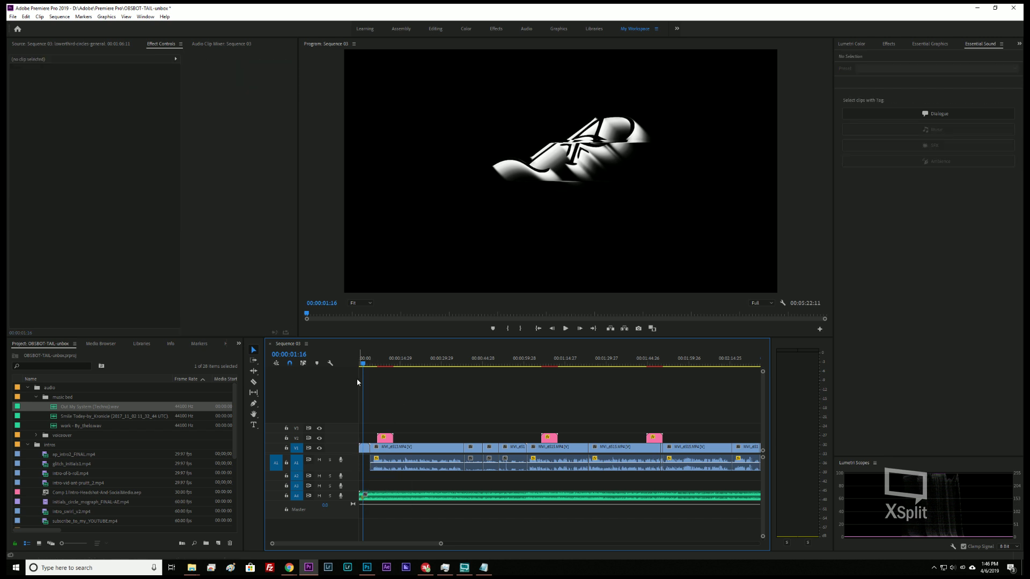
- Assign the Music audio type to the Out My System clip on A4 and enable ducking for it
key(Home)
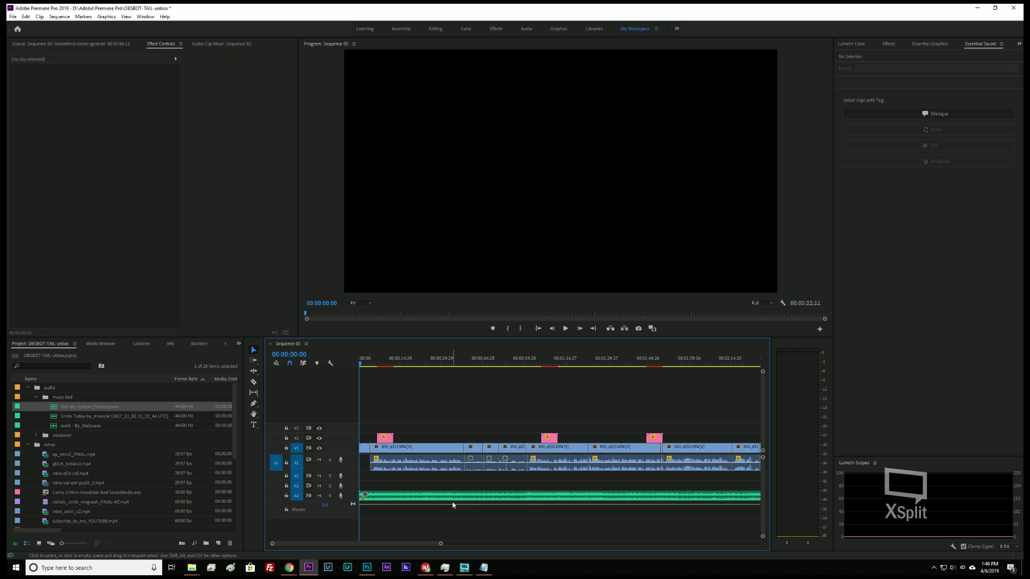
click(472, 495)
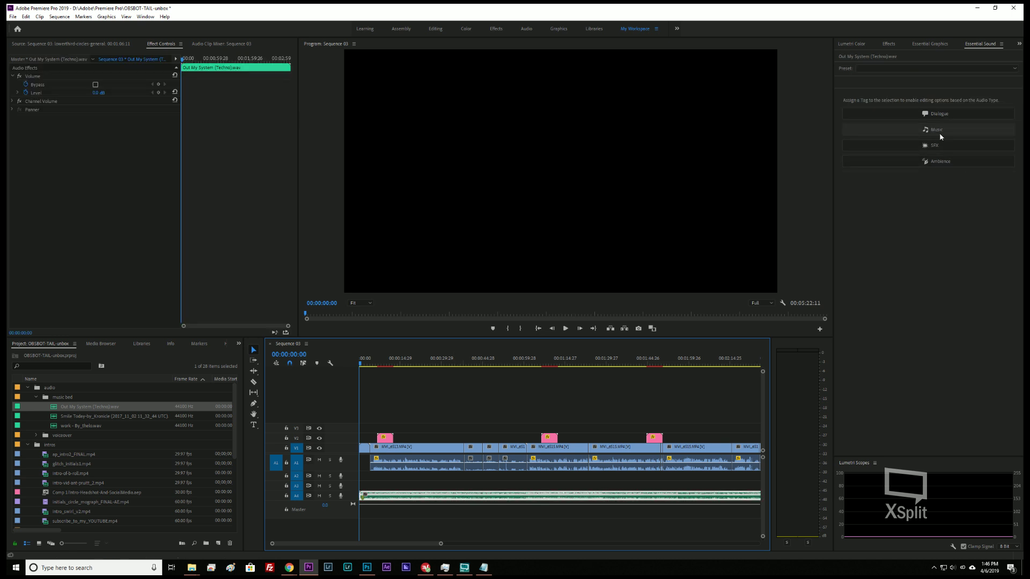
click(938, 129)
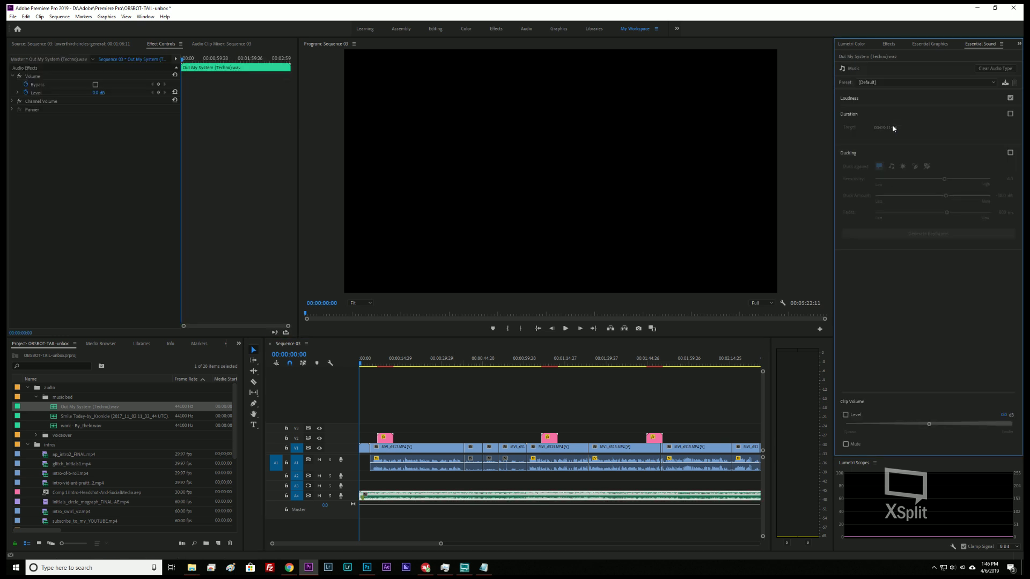
key(super)
key(super)
key(alt+Tab)
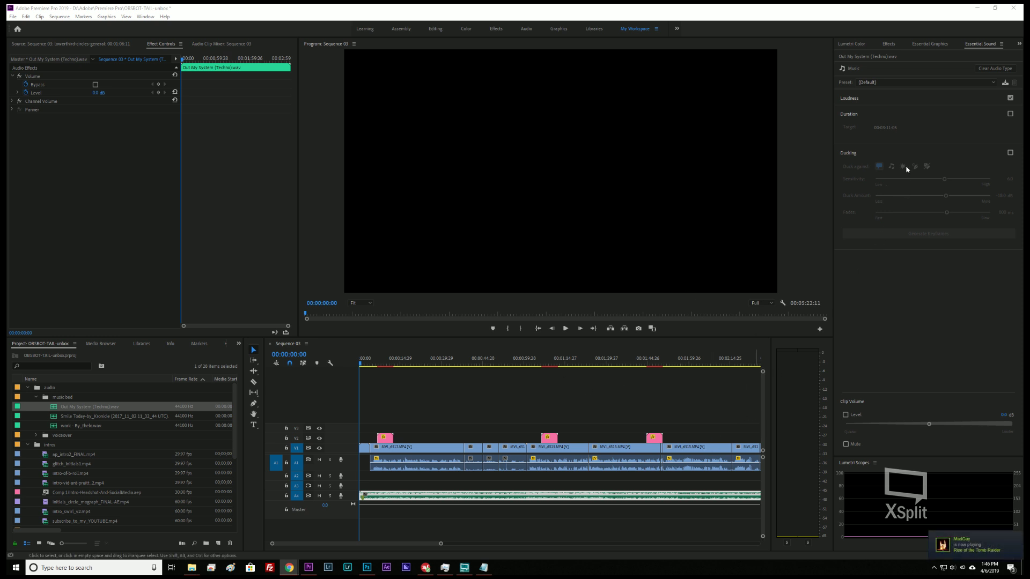
click(1010, 152)
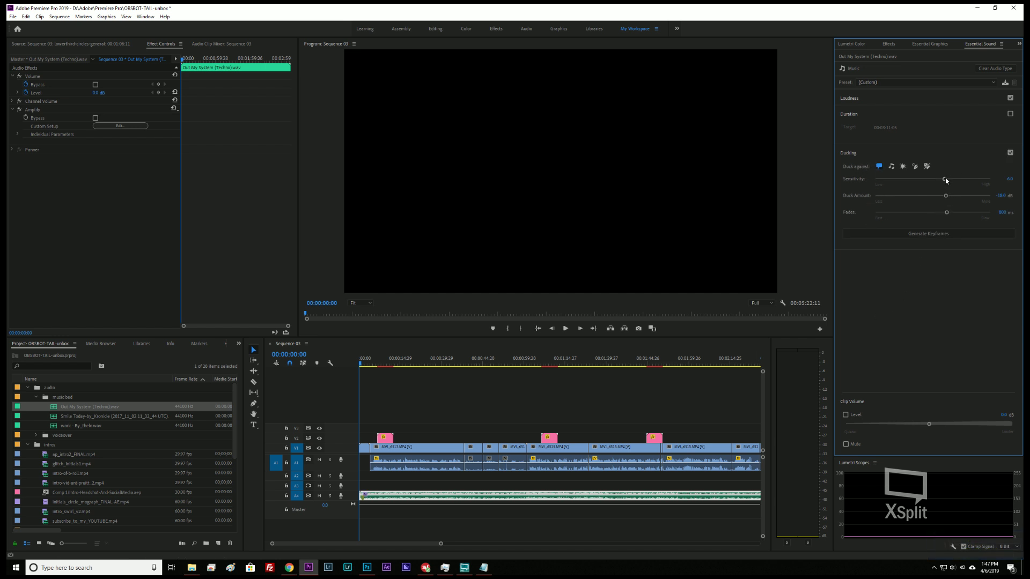
- Set the music clip's ducking to sensitivity 7.9, duck amount -18 dB and fades about 1753 ms, and generate the keyframes
drag(946, 181, 963, 181)
drag(948, 198, 951, 200)
click(1009, 195)
text(-)
key(Tab)
drag(947, 213, 982, 213)
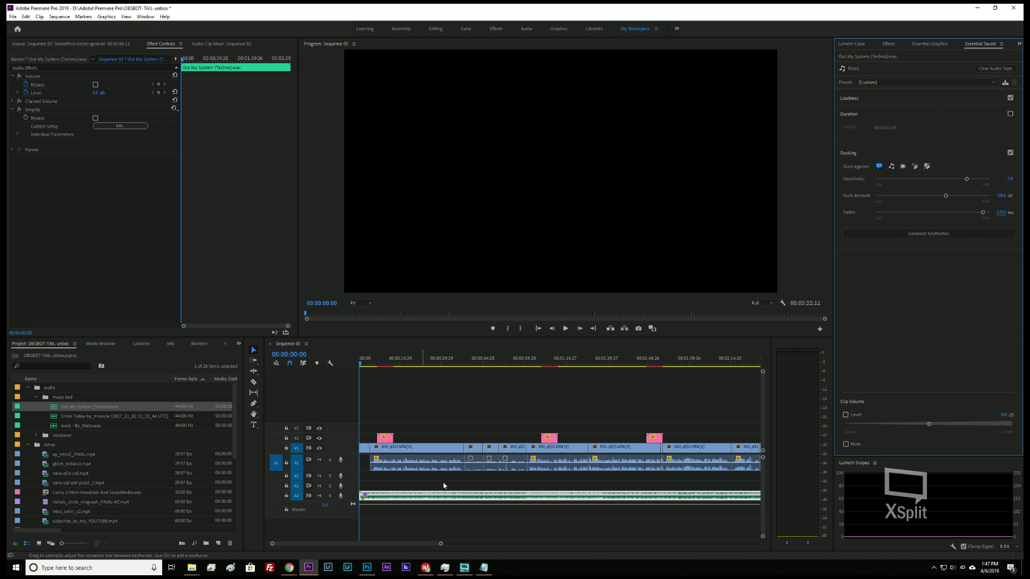
click(900, 237)
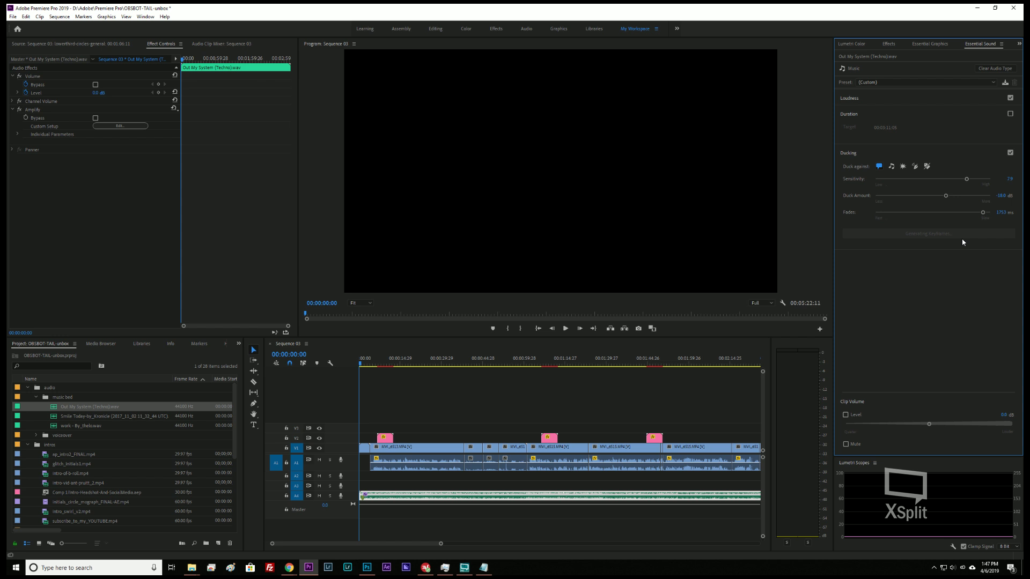
click(907, 235)
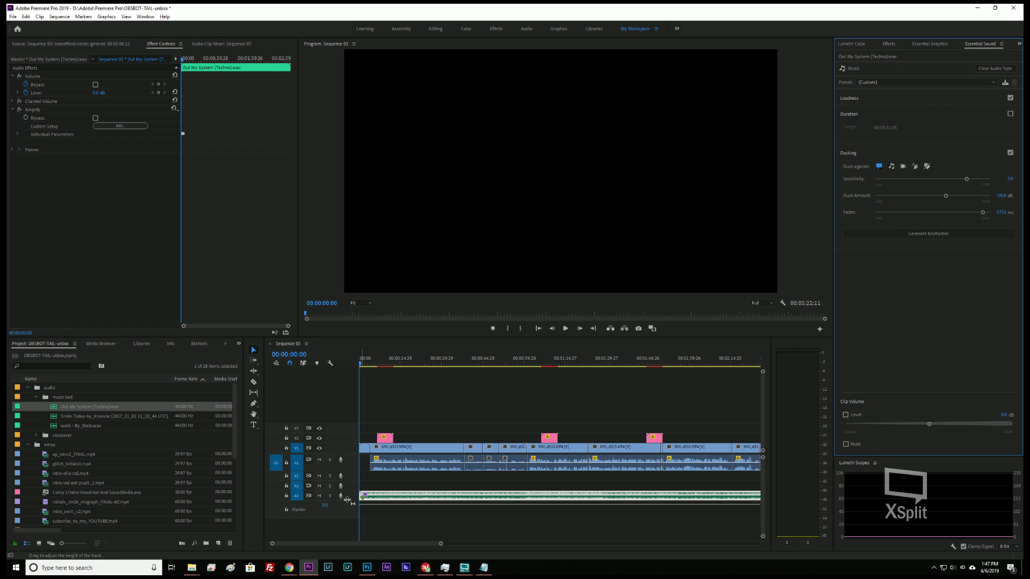
- Enlarge audio track A4 and play the sequence's opening to check the ducked music against the dialogue
drag(347, 499, 349, 520)
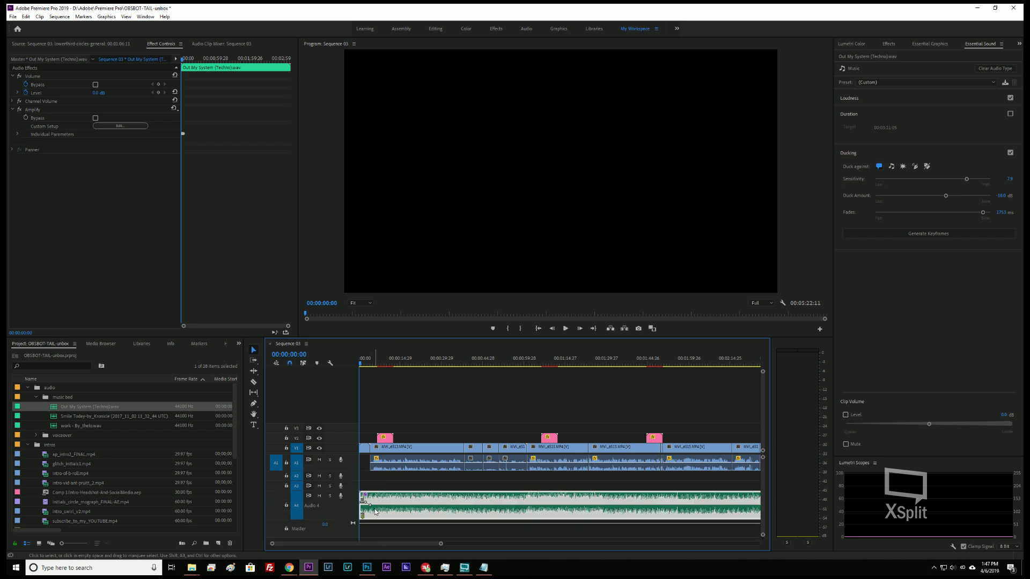
drag(441, 543, 392, 547)
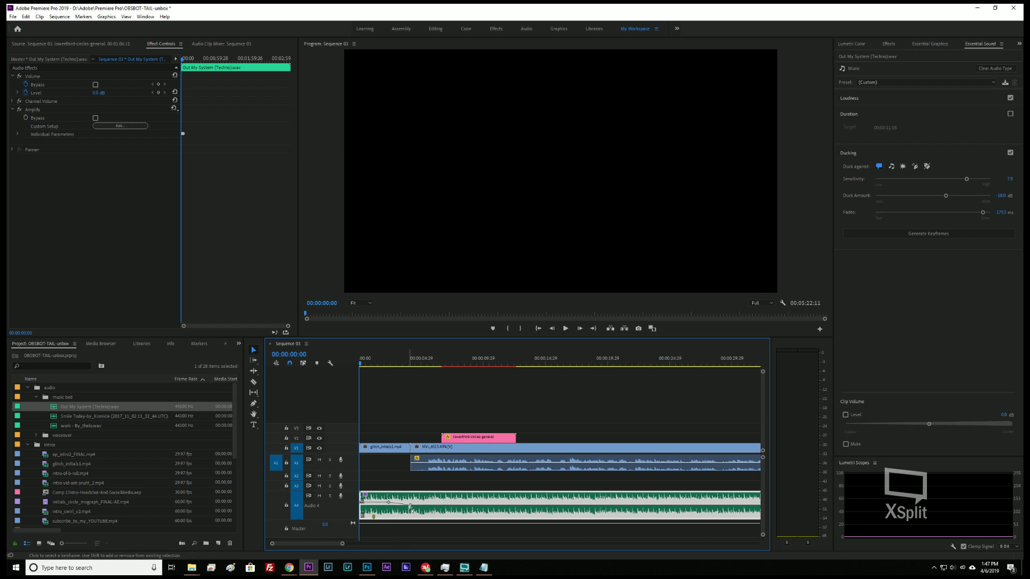
key(space)
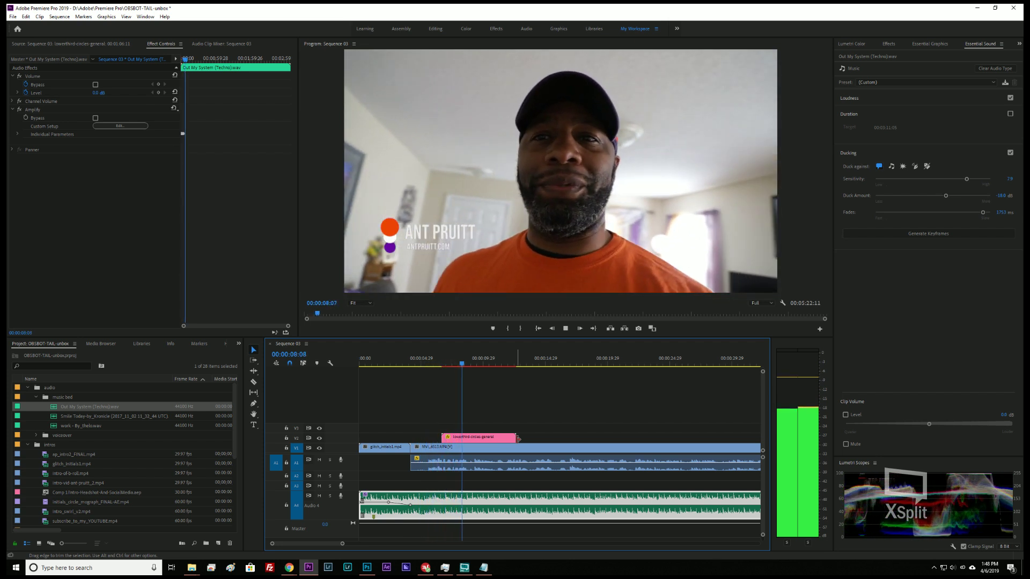
key(space)
key(Home)
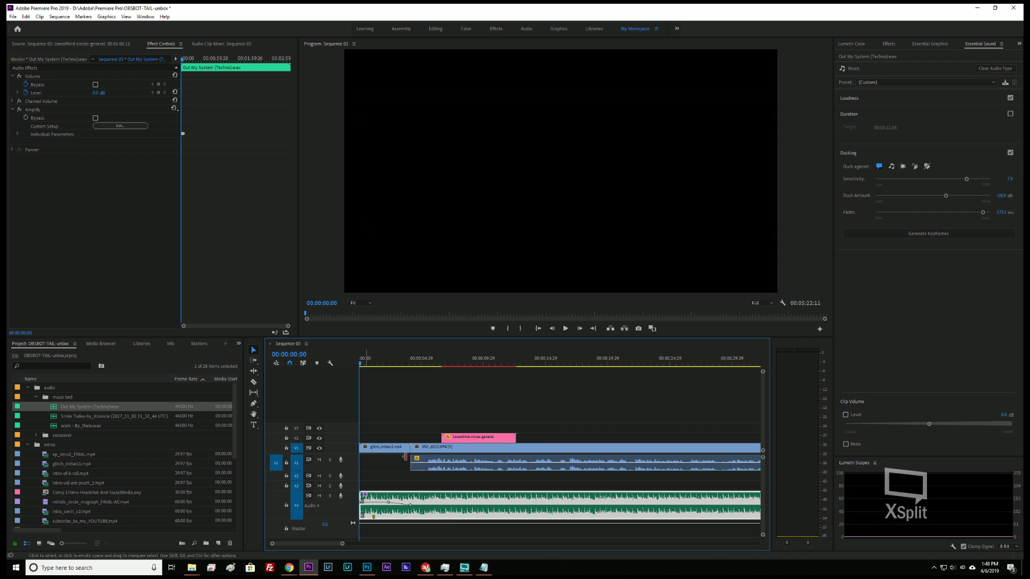
key(space)
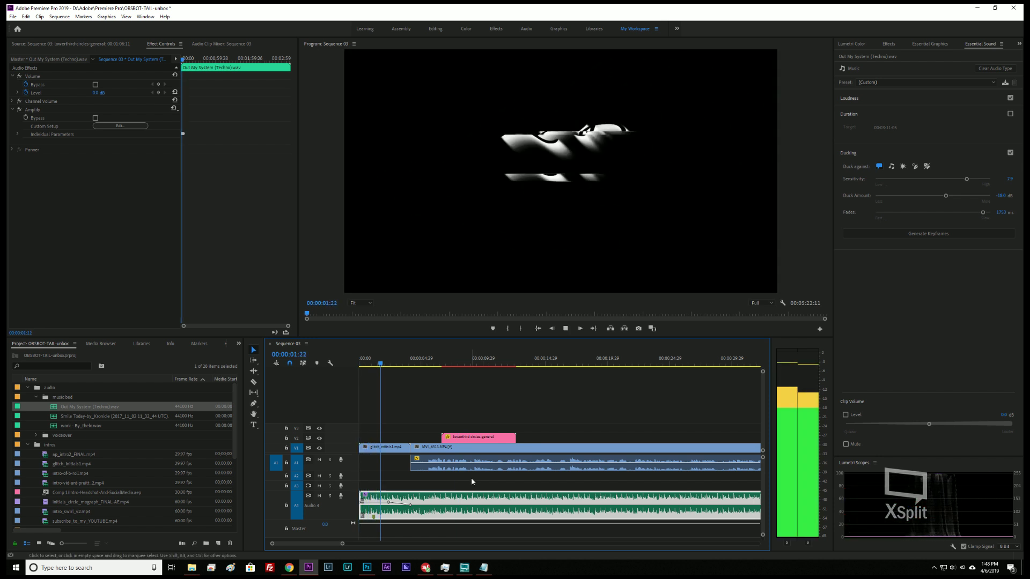
key(space)
- Adjust the Out My System music clip's gain by -3 dB and replay the opening into the first talking clip
key(g)
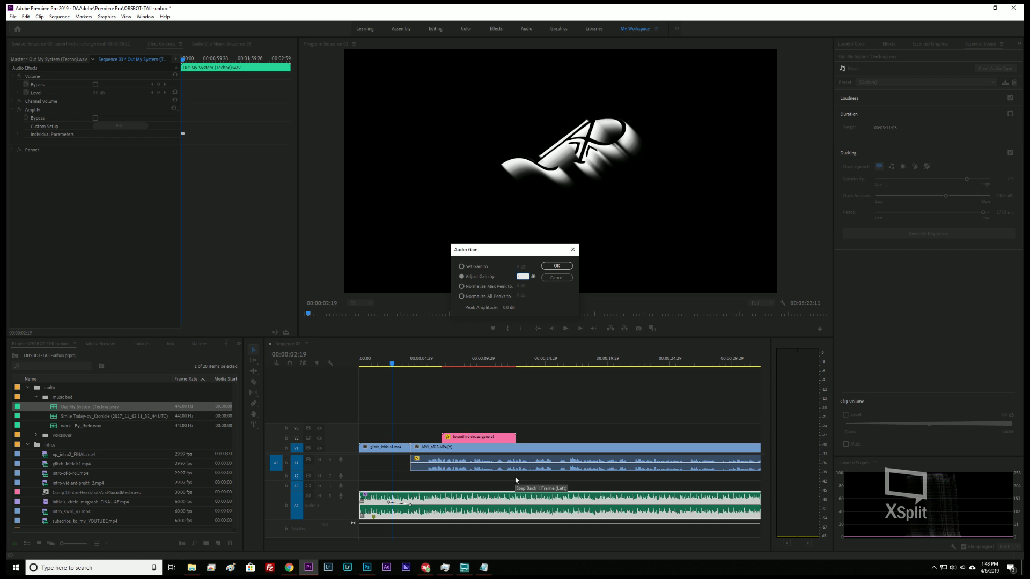
text(-3)
key(Return)
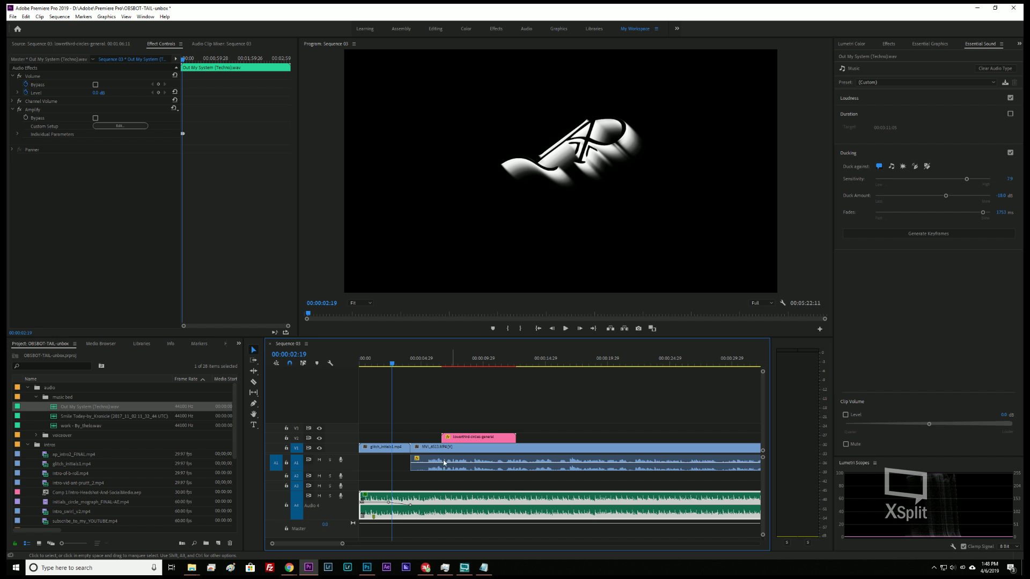
key(Home)
key(space)
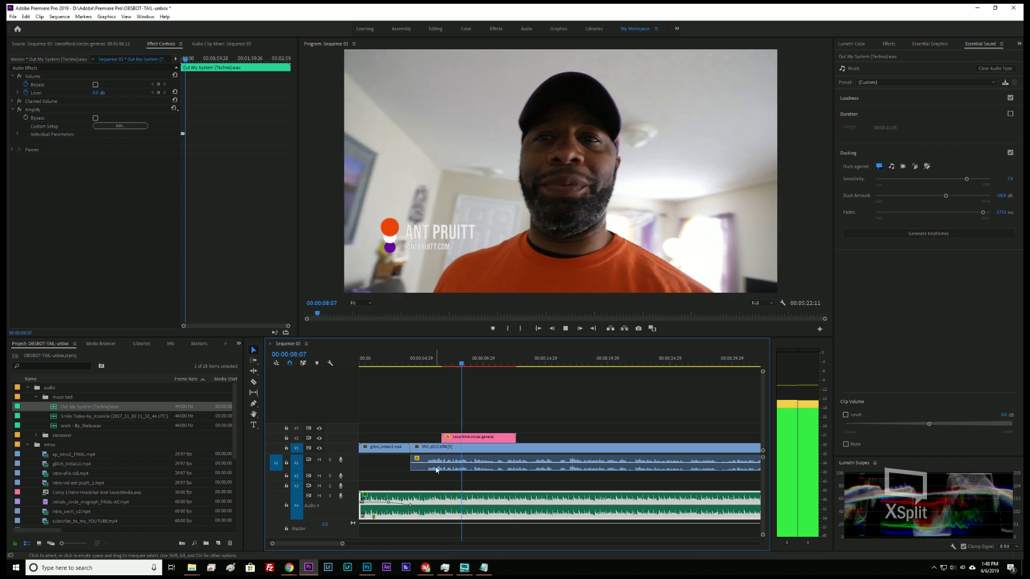
key(space)
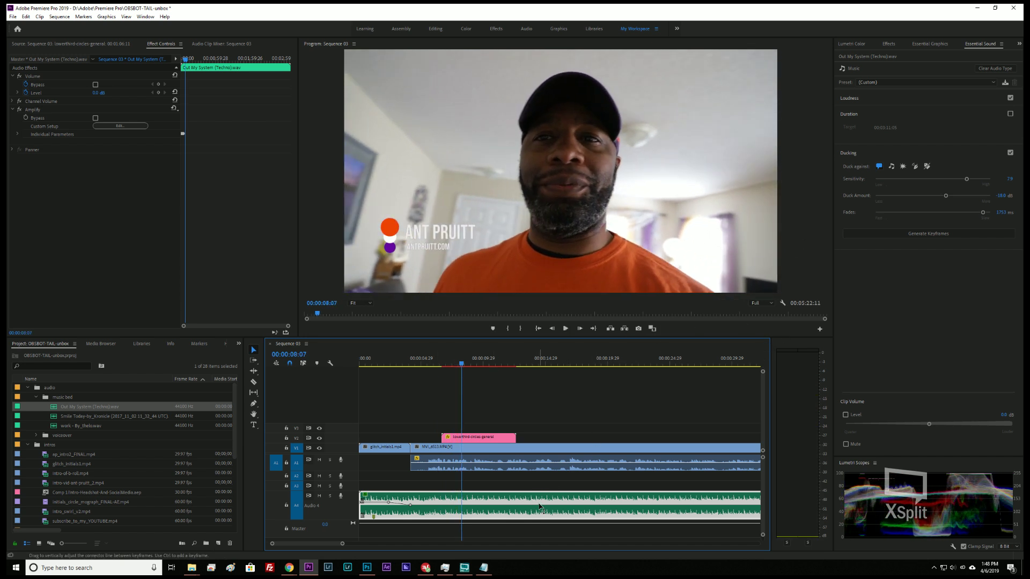
- Set the music clip's duck amount to -22 dB and regenerate its ducking keyframes
click(1006, 179)
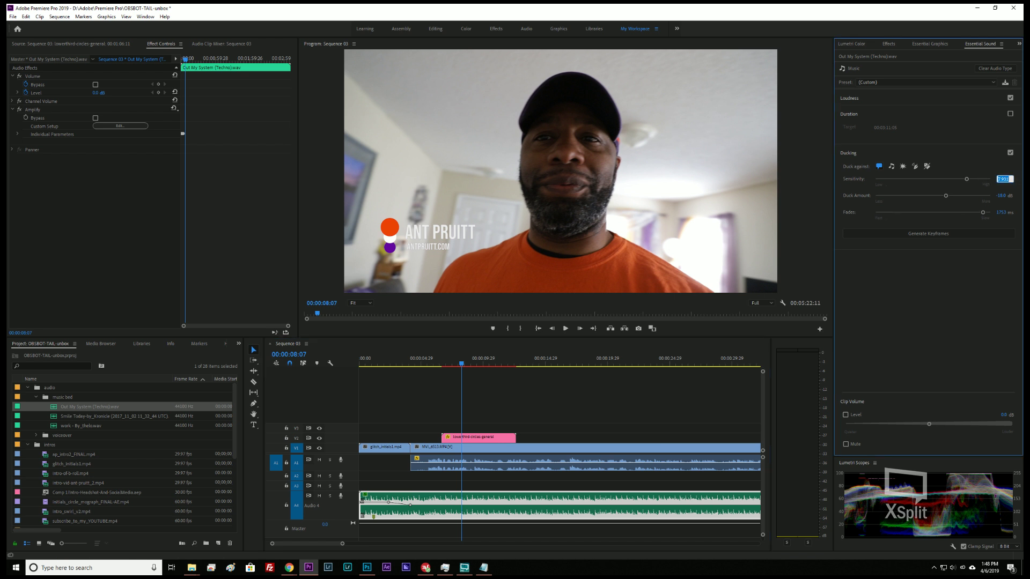
click(1008, 196)
text(-22)
key(Tab)
click(893, 234)
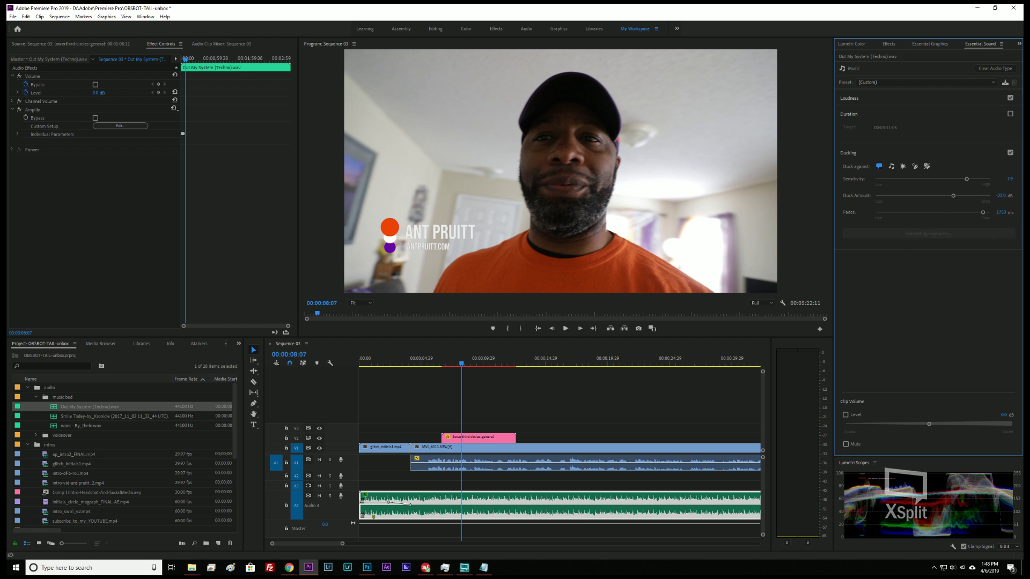
- Play the sequence from the start through the first lower third to judge the music level under the voice
key(alt+Tab)
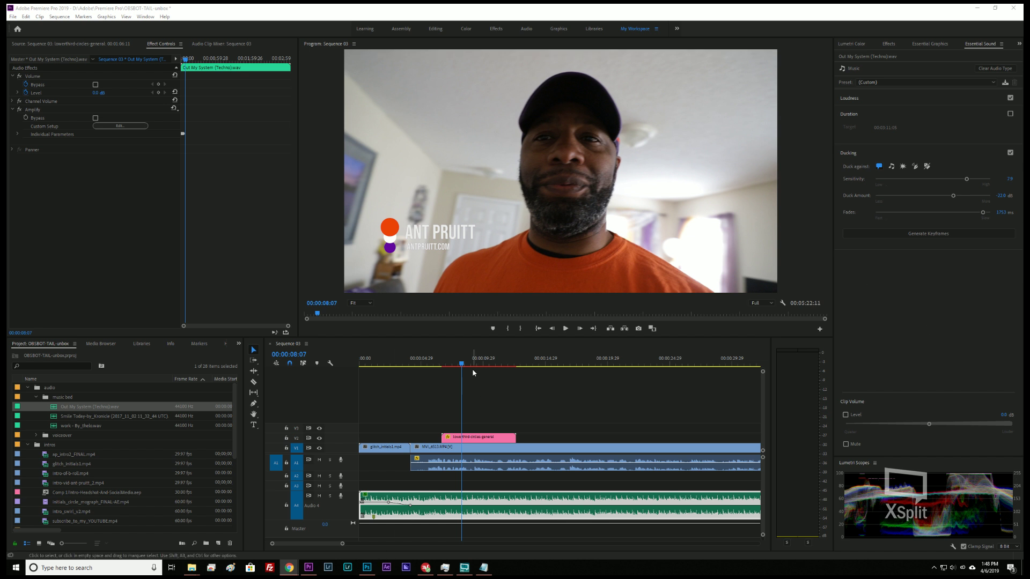
drag(463, 364, 355, 407)
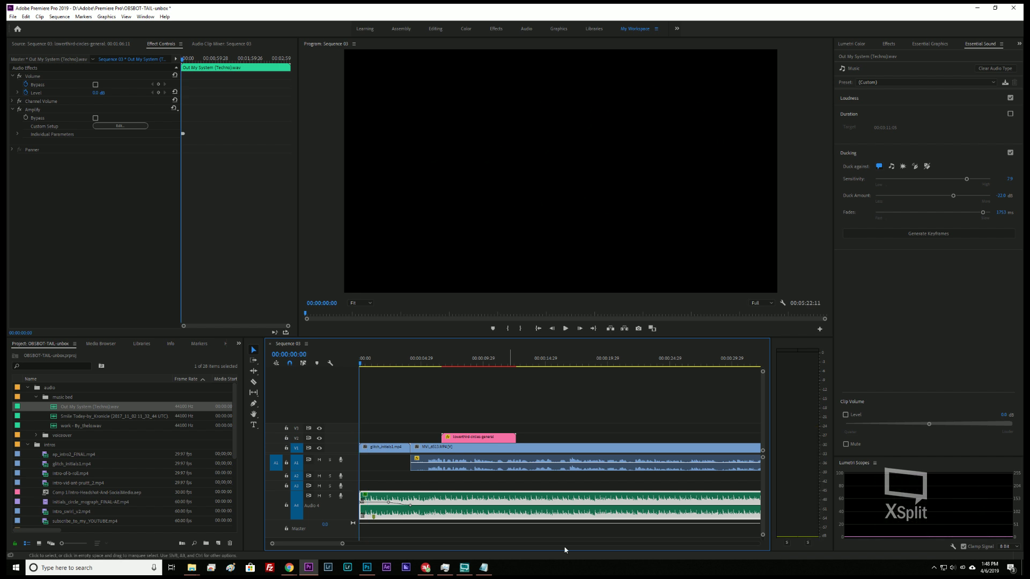
key(space)
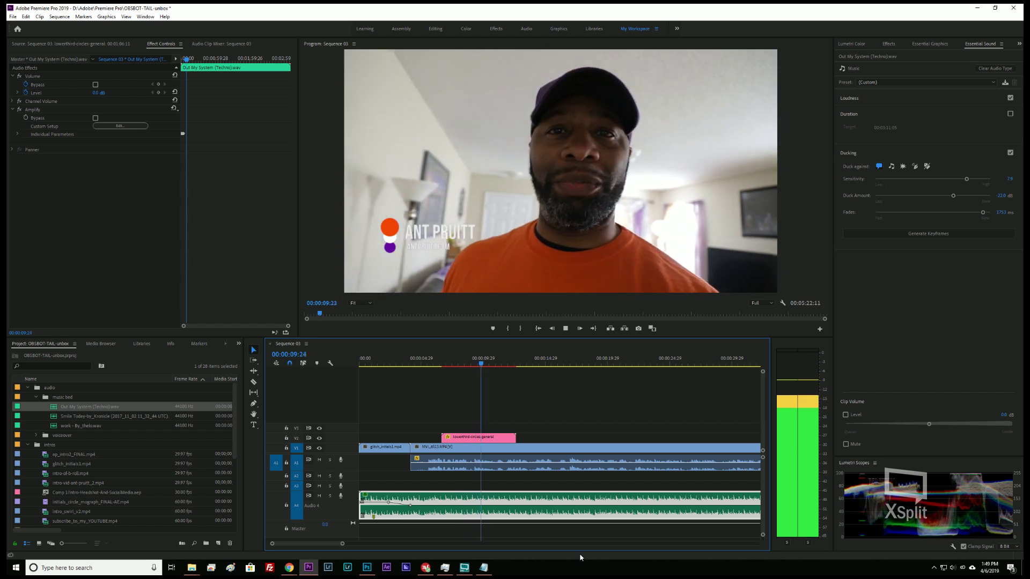
key(space)
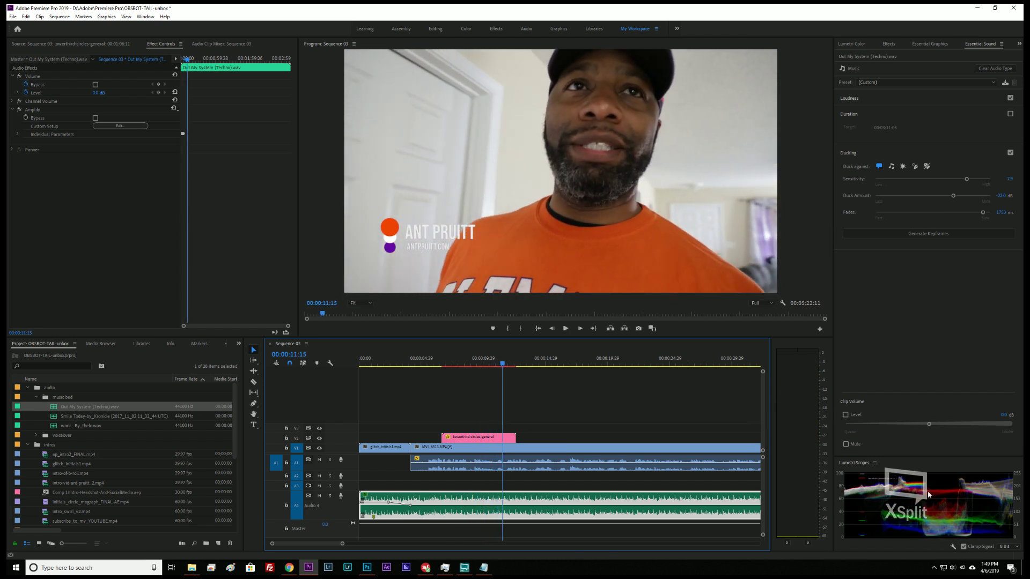
- Set the music clip's duck amount to -25 dB, regenerate its ducking keyframes and save the project
click(1000, 196)
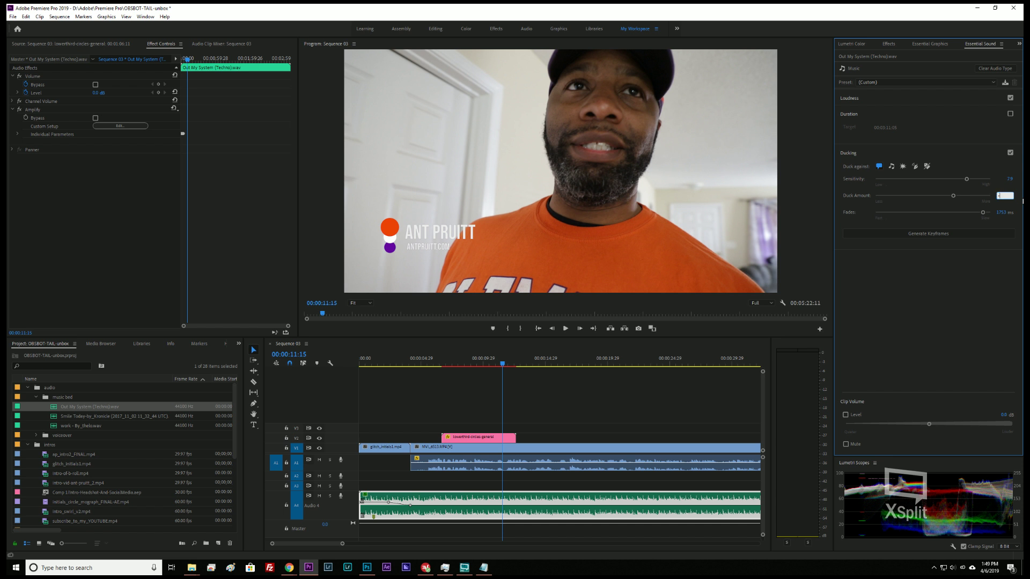
key(Tab)
click(1012, 232)
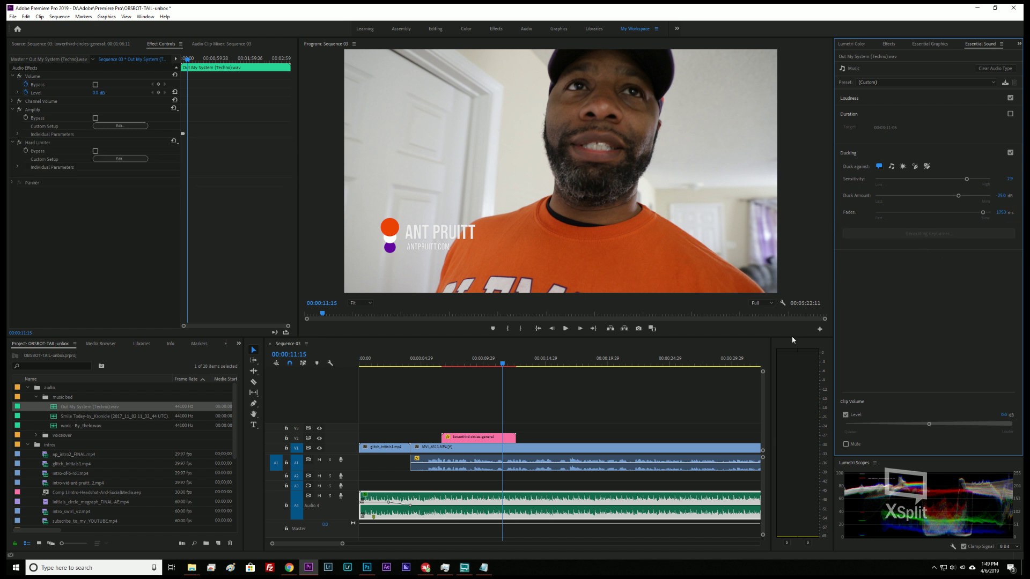
click(675, 368)
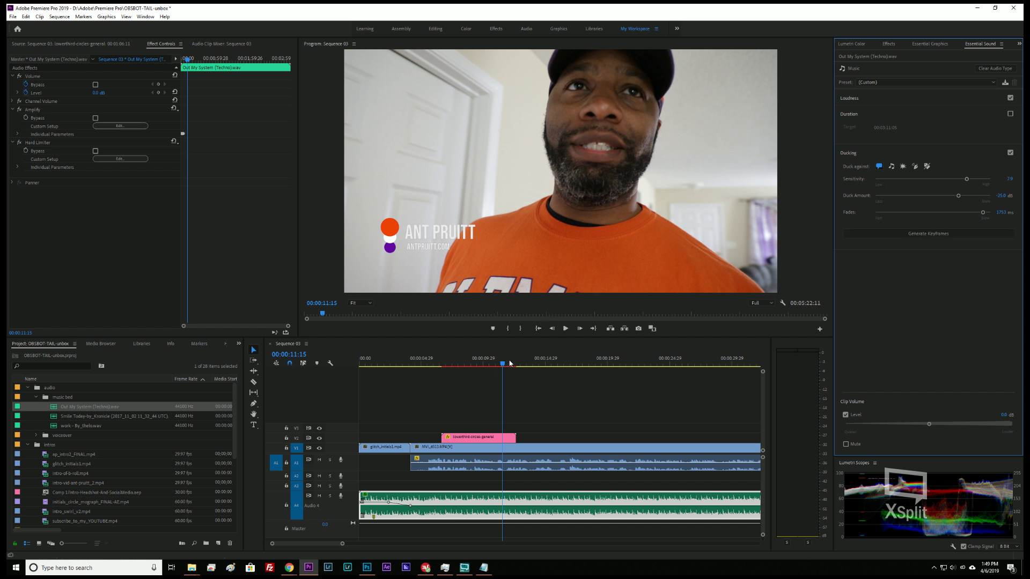
key(ctrl+s)
- Play the sequence from the start through the drinking-glass shots to check the balance of dialogue and music
key(space)
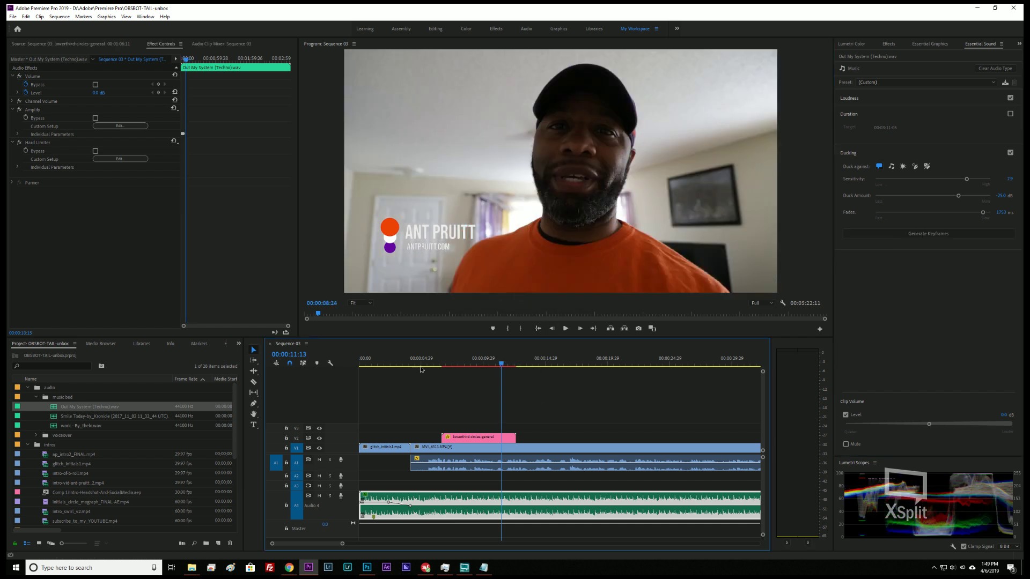
click(411, 366)
key(Home)
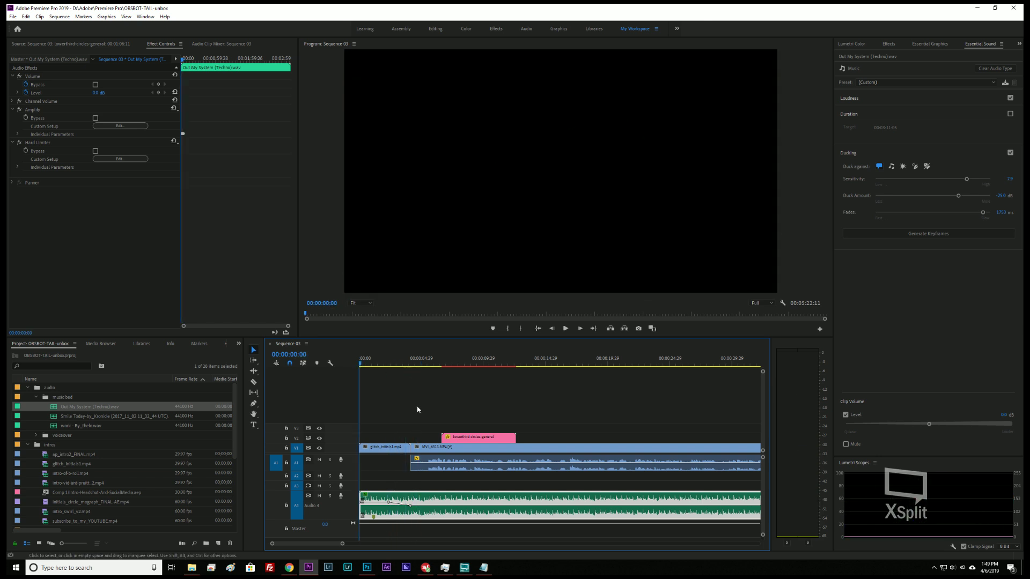
key(space)
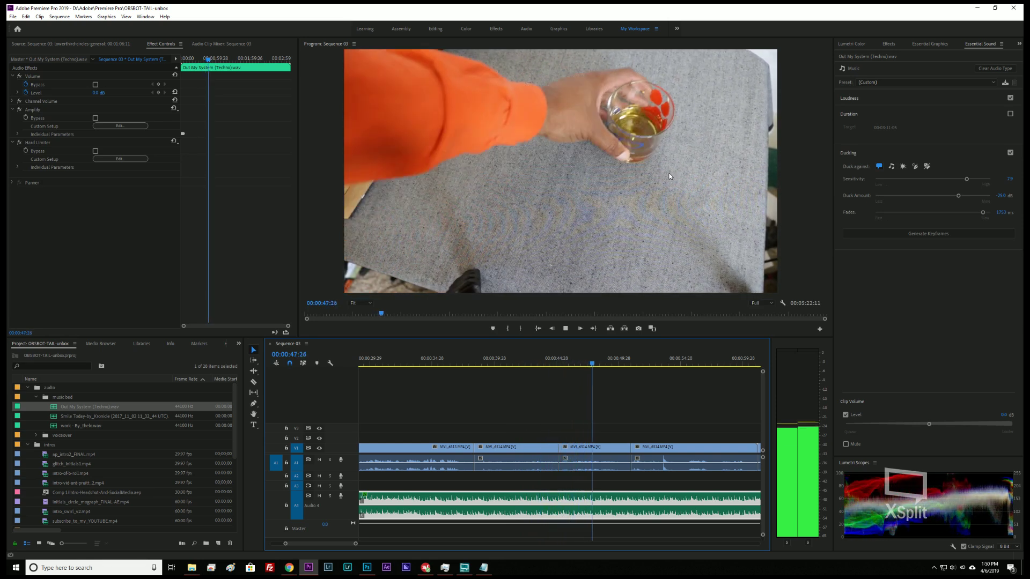
key(space)
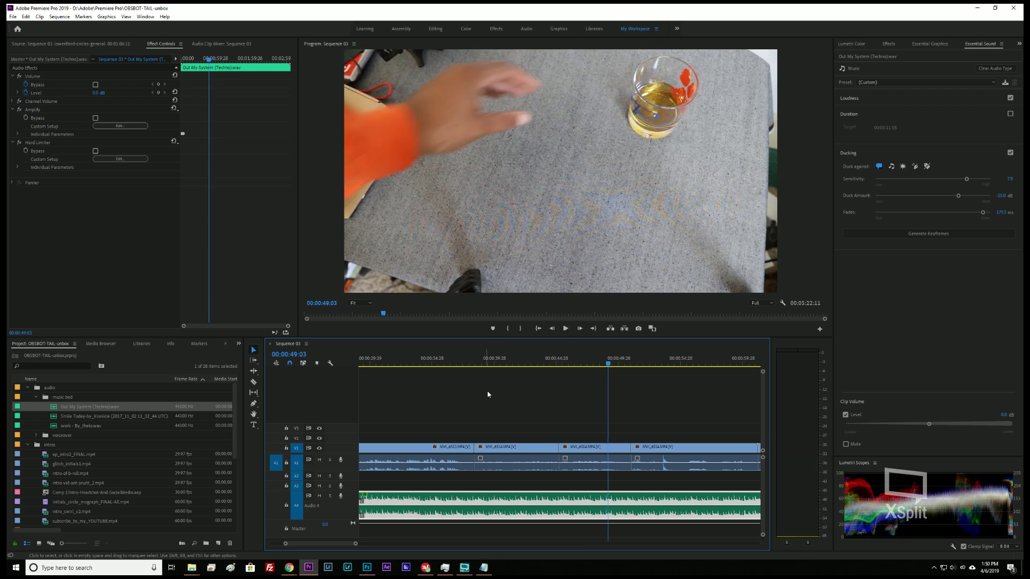
- Raise the audio gain of the MVI_6514.MP4 clip starting at 00:00:45:04 by 8 dB
drag(607, 367, 576, 367)
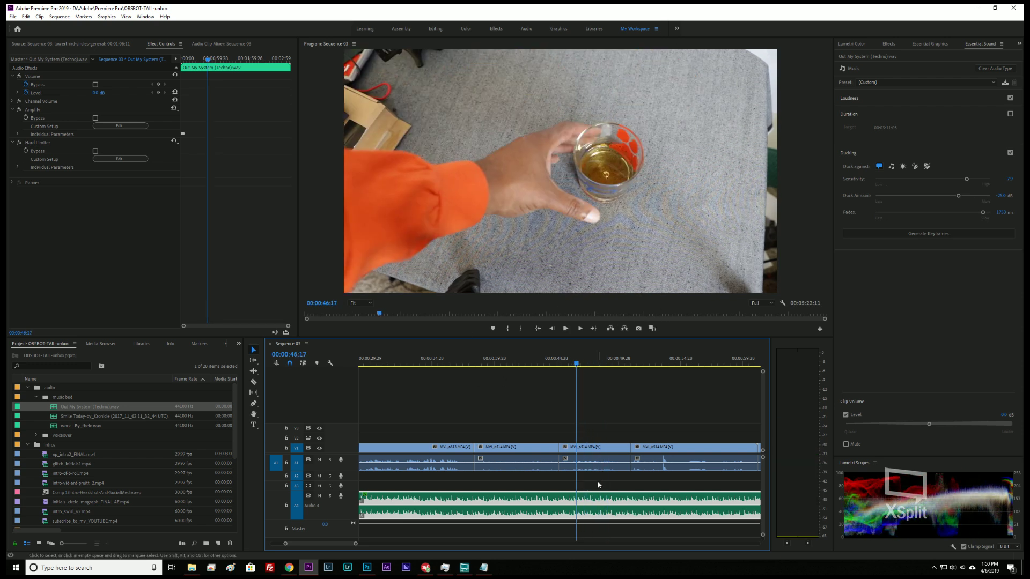
click(617, 464)
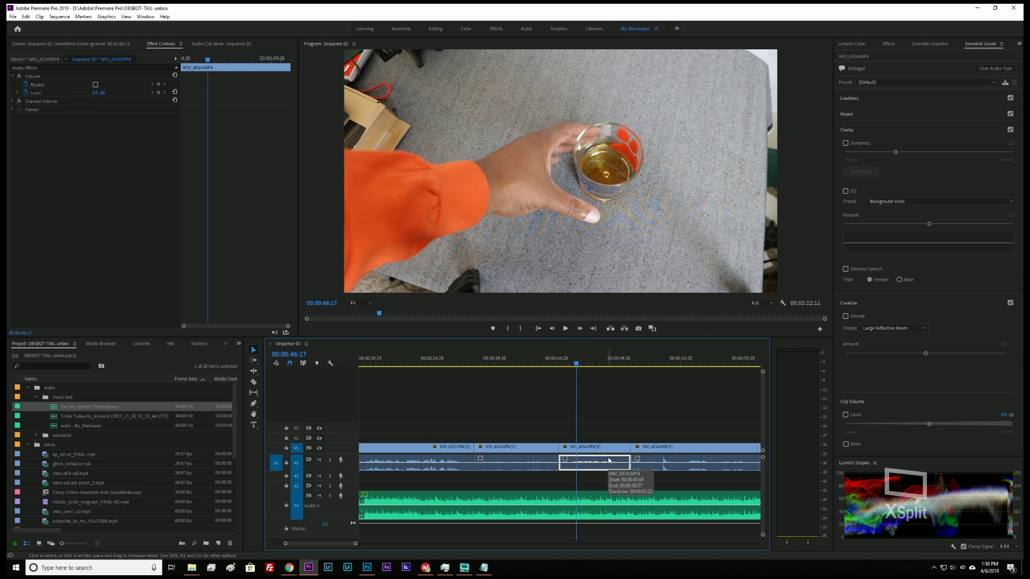
key(g)
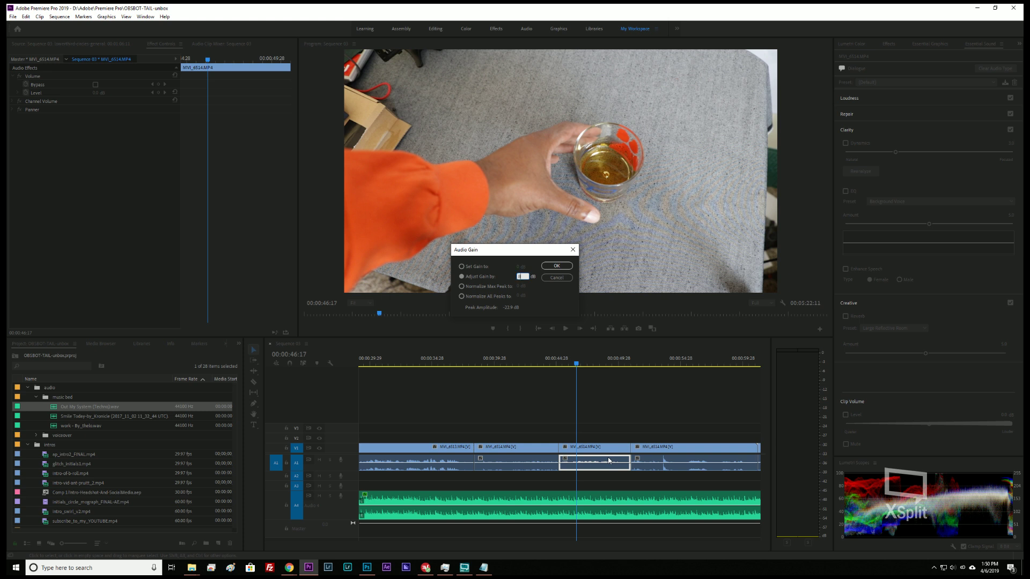
text(8)
key(Return)
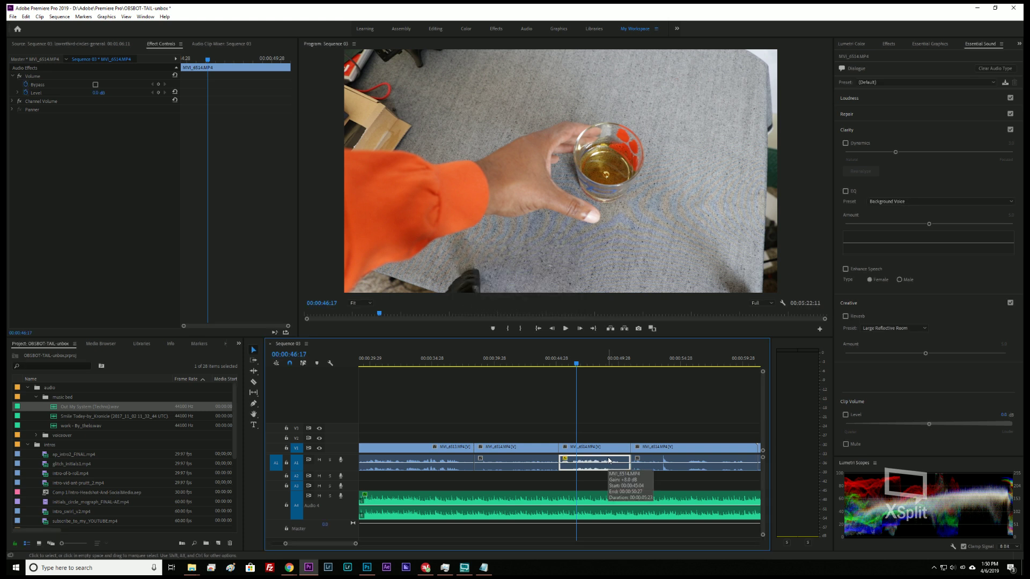
- Raise the gain of the preceding MVI_6514.MP4 audio clip by 8 dB and play the section with both boosted clips
key(j)
key(j)
key(j)
key(k)
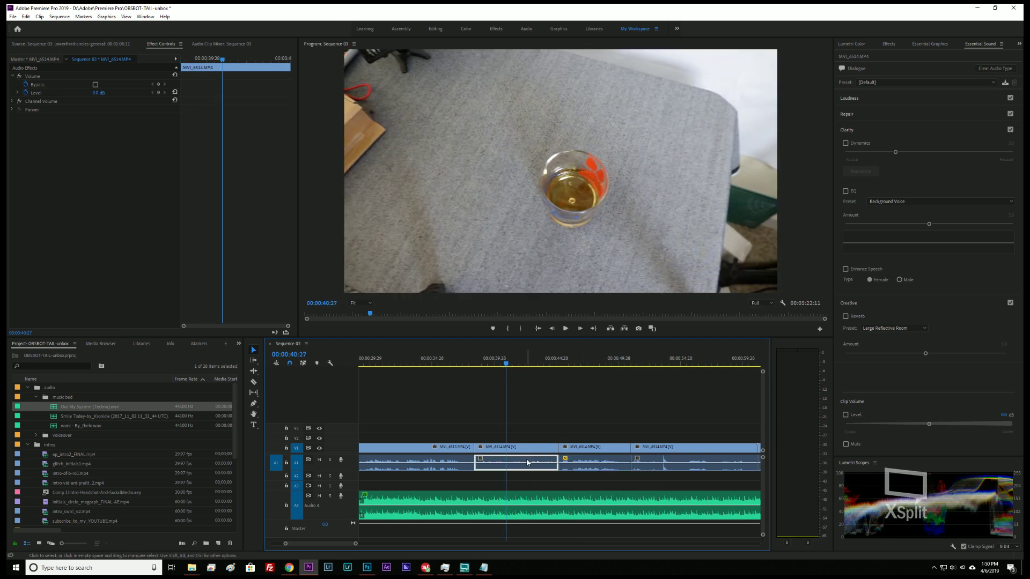
text(g)
text(8)
key(Return)
key(space)
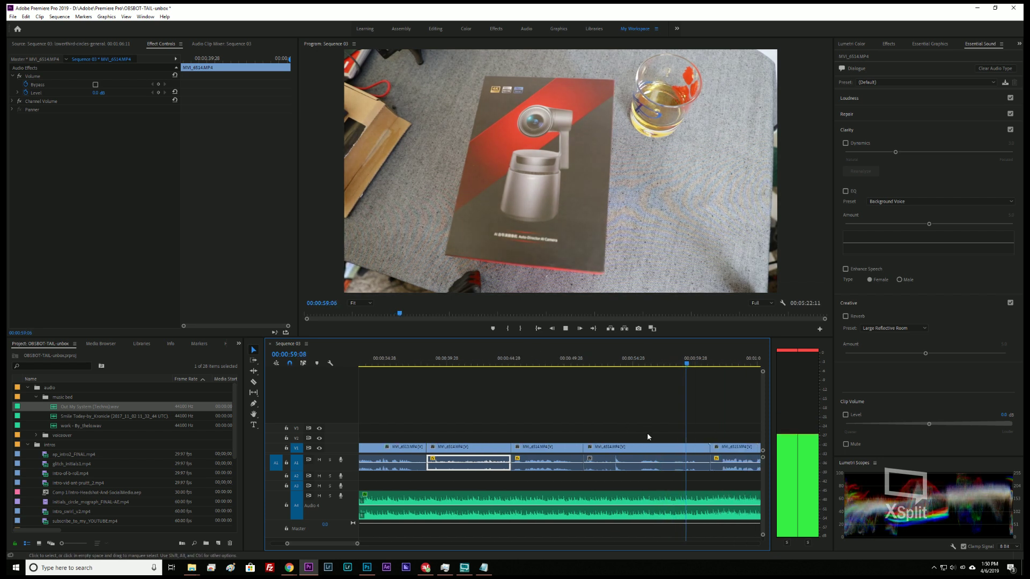
- Raise the audio gain of the MVI_6514.MP4 clip starting at 00:00:50:28 by 8 dB
click(643, 461)
key(g)
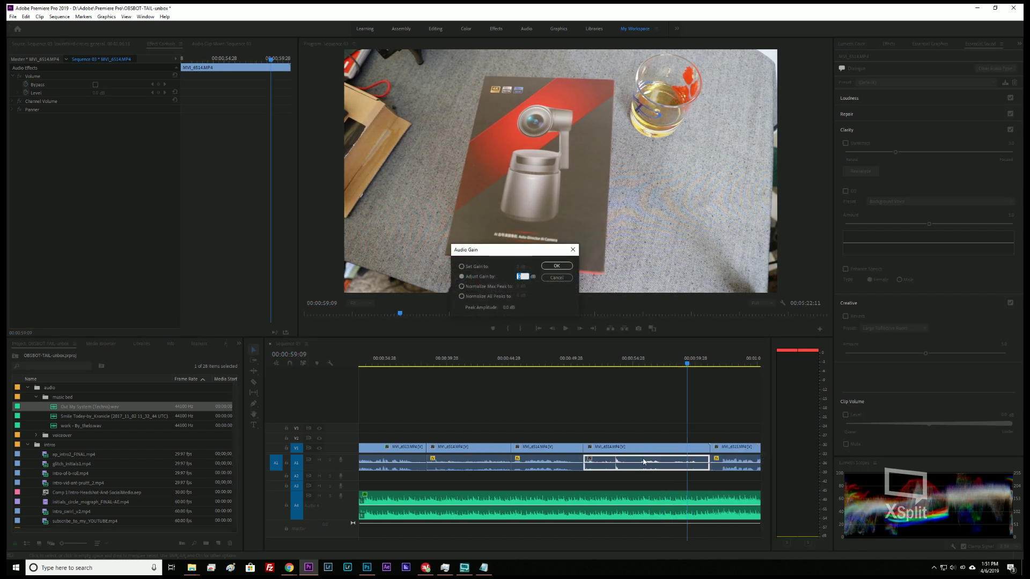
text(8)
key(Return)
- Rewind to about 44 seconds and play through the boosted clips into the OBSBOT Tail AI Camera lower third
key(j)
key(j)
key(j)
key(j)
key(j)
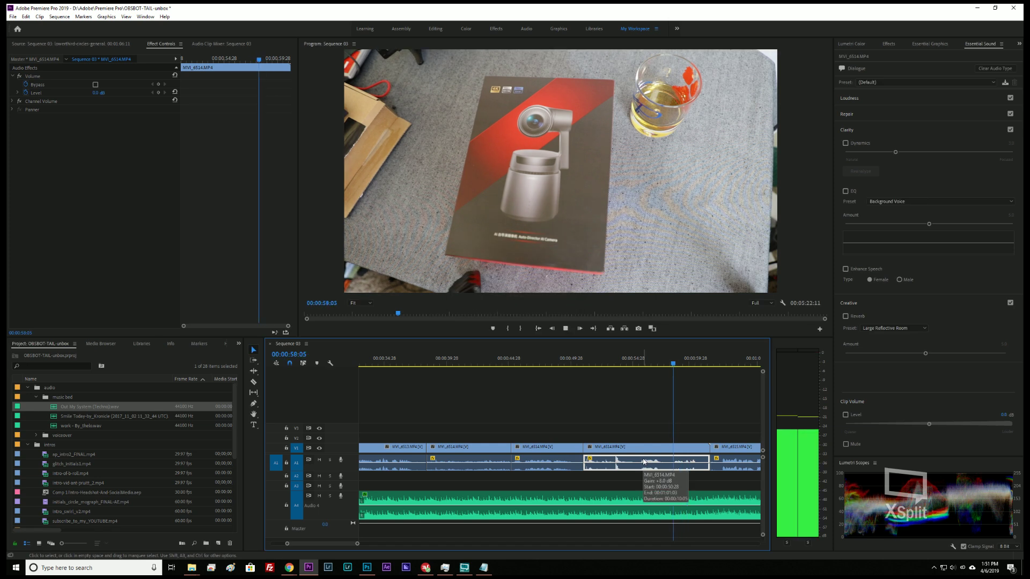
key(k)
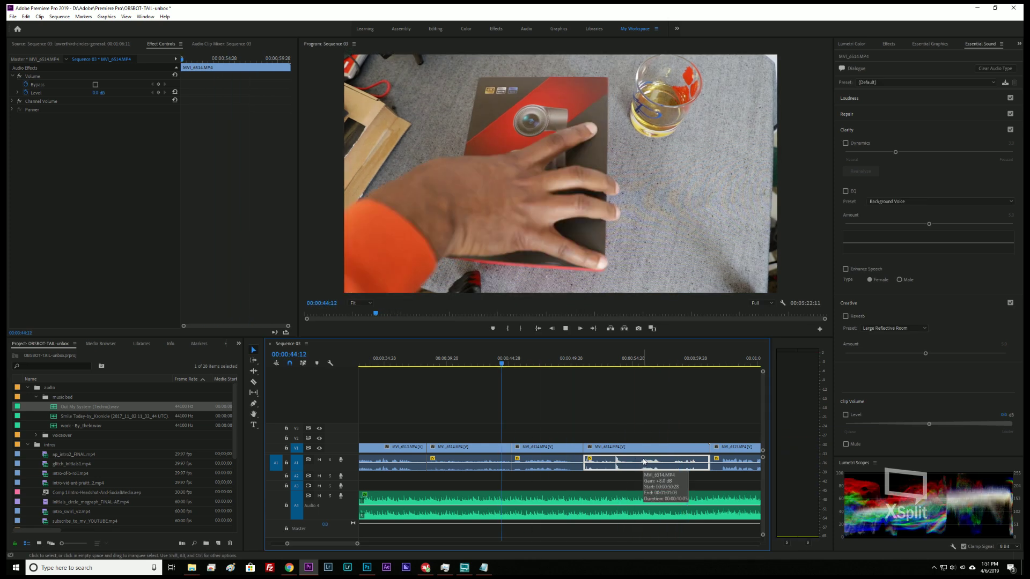
key(l)
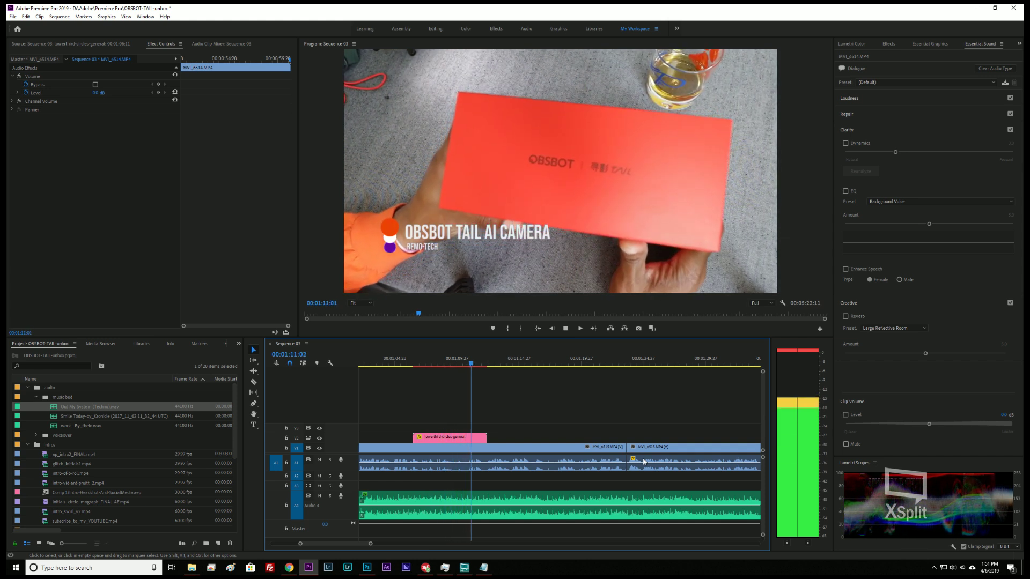
- Play the section past the OBSBOT Tail lower third and change the music clip's duck amount to about -27 dB
key(space)
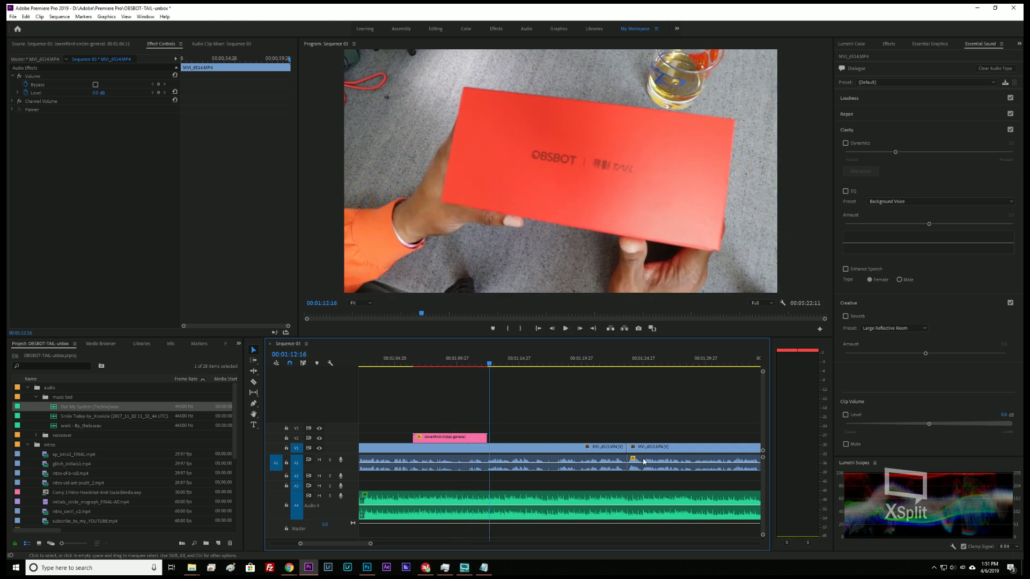
key(space)
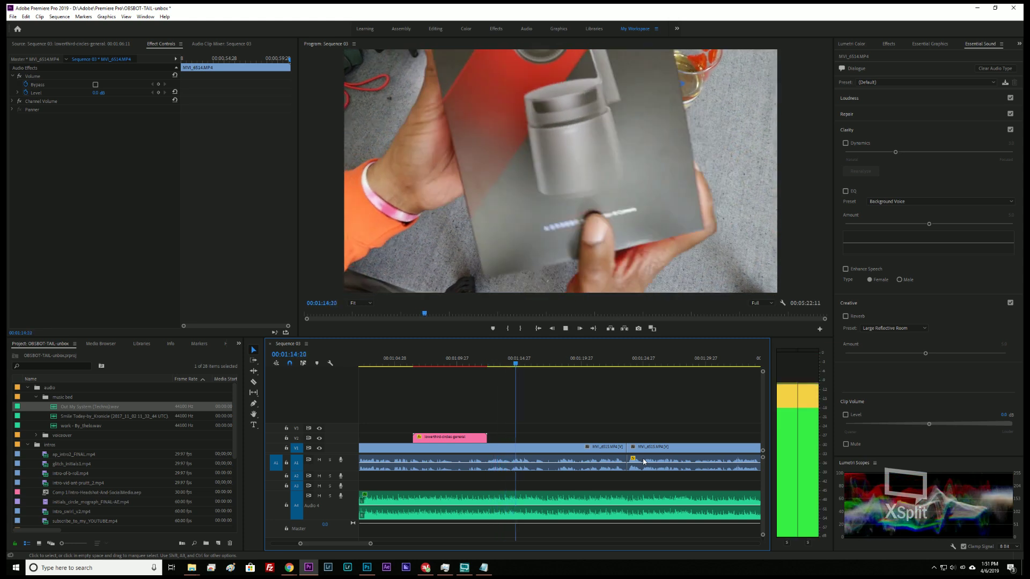
key(space)
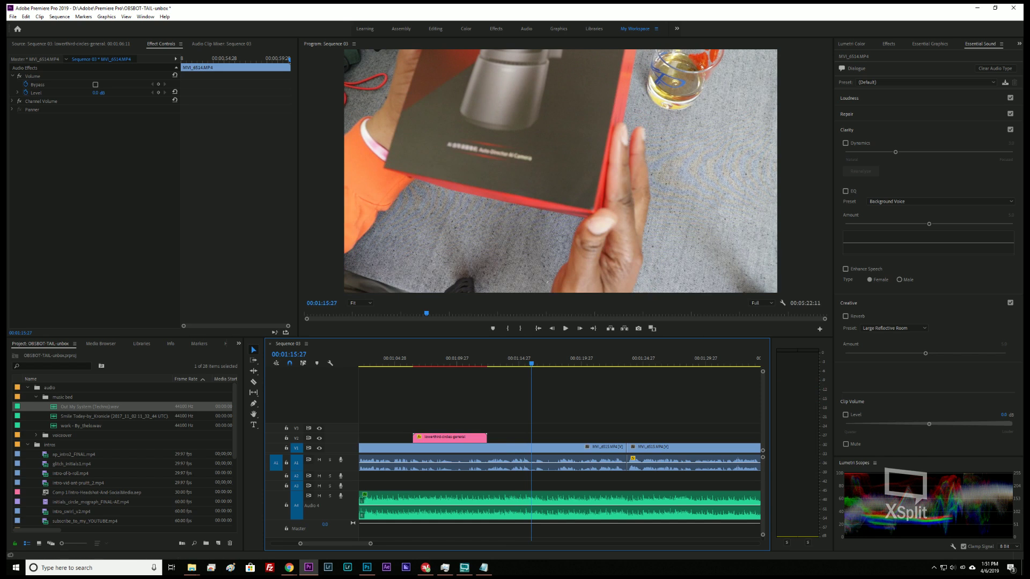
click(527, 497)
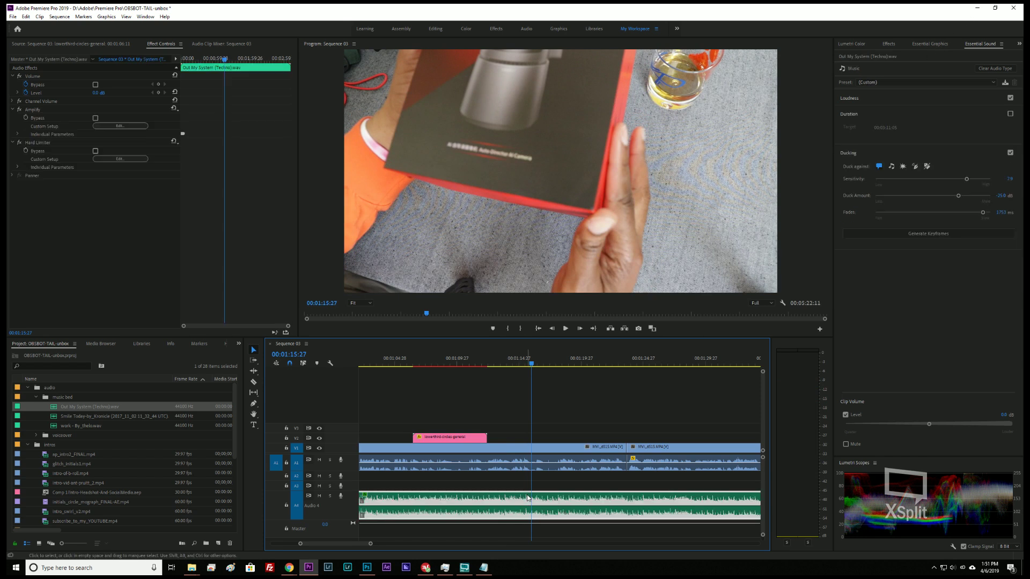
click(1001, 195)
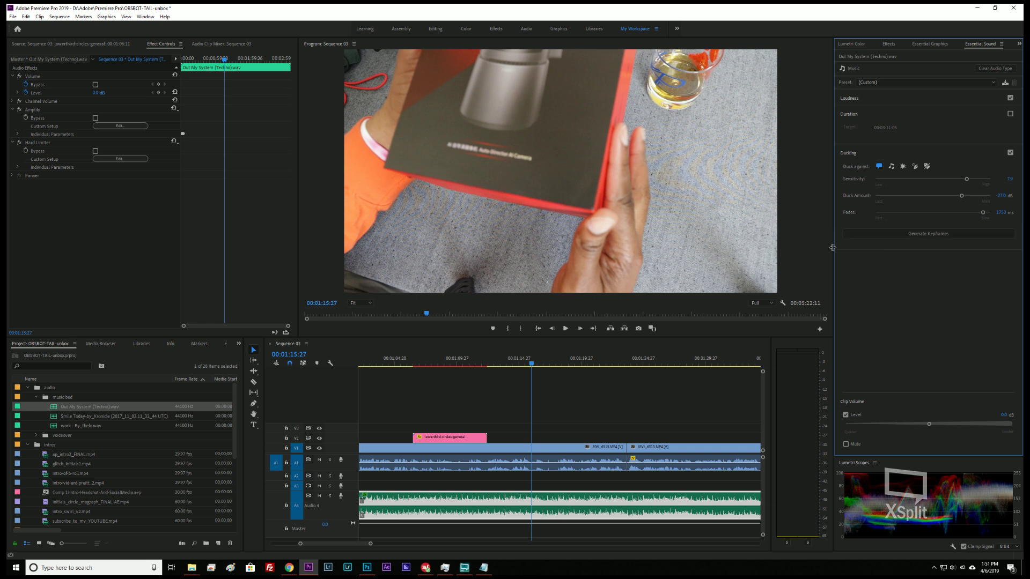
- Play from about 00:01:06, just before the OBSBOT Tail lower third, to 00:01:25:24 to check the music level
drag(536, 364, 411, 375)
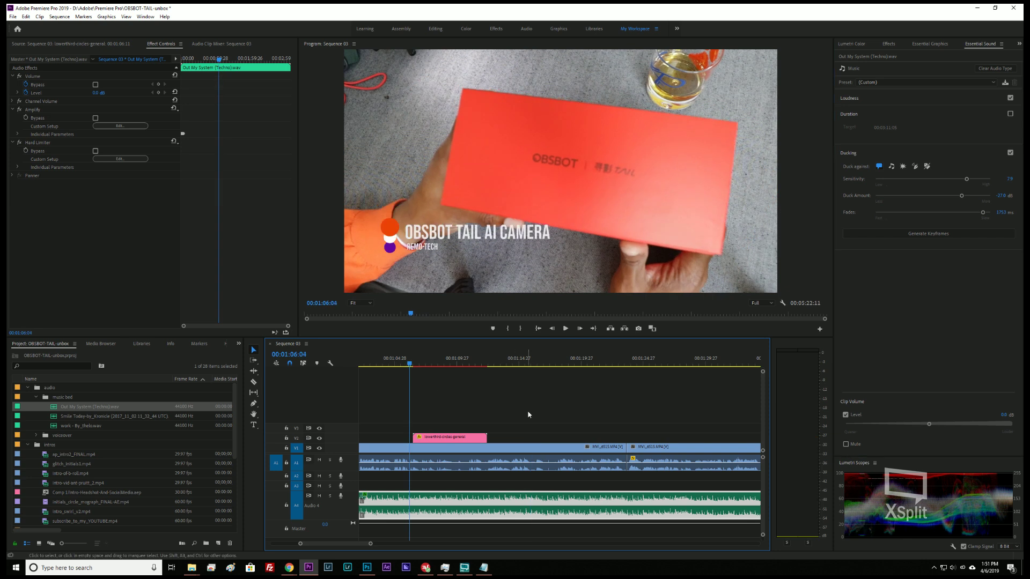
key(space)
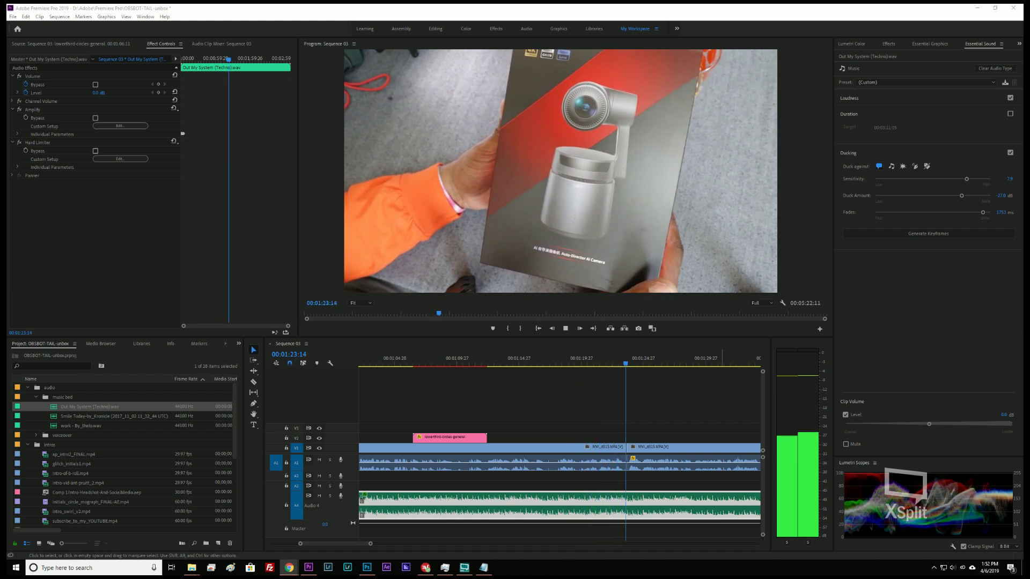
click(661, 405)
scroll(617, 375, down, 5)
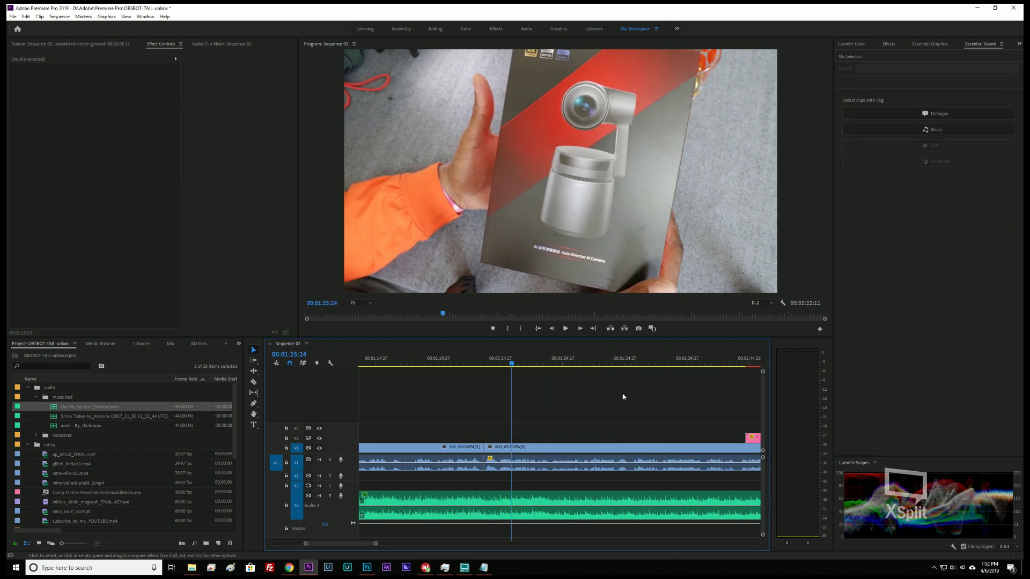
- Find the lowerthird-instagram-general template, place it on V2 at the clip cut just before the playhead, and set it to frame size
click(889, 44)
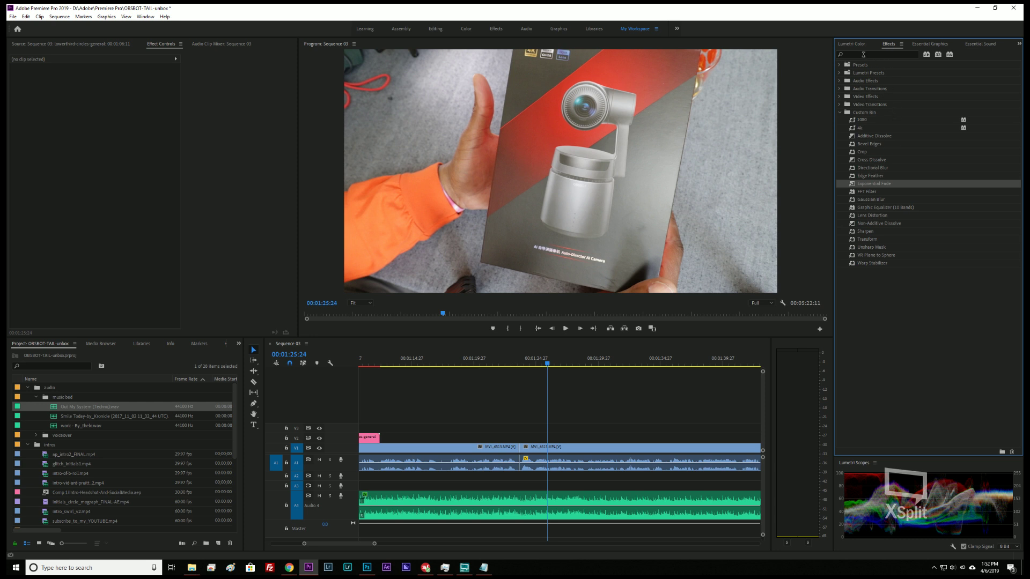
click(921, 44)
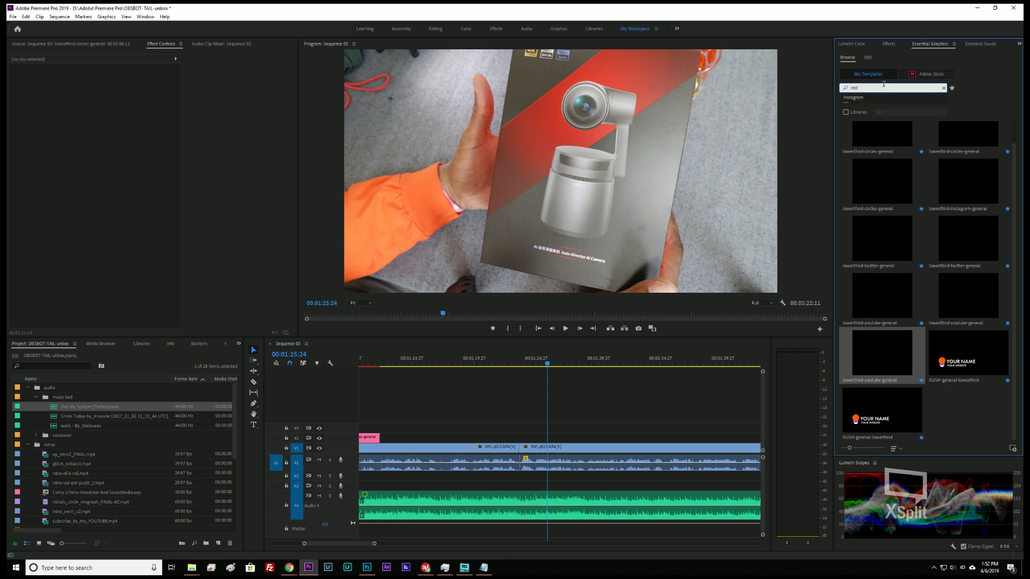
key(Return)
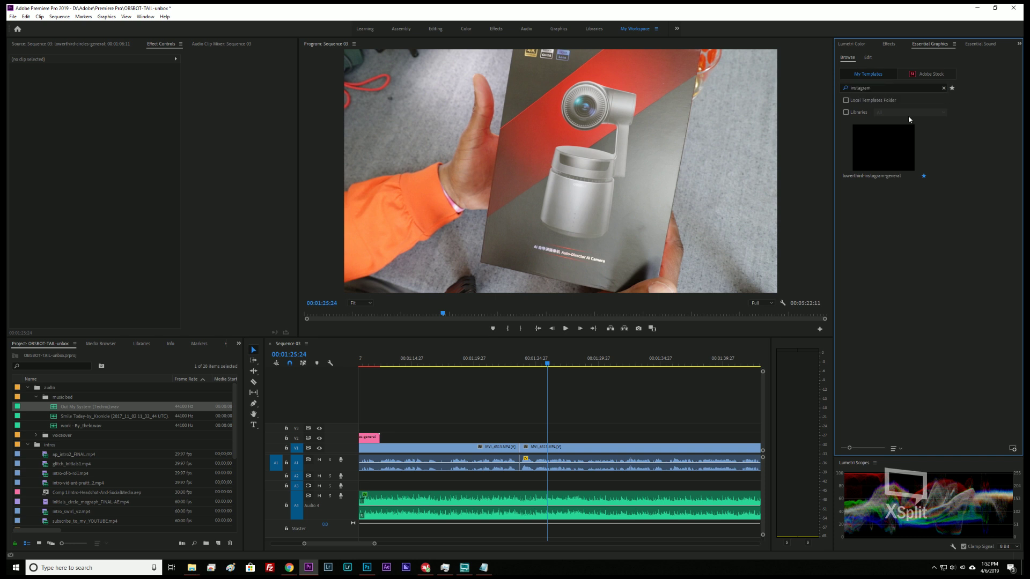
drag(880, 156, 527, 443)
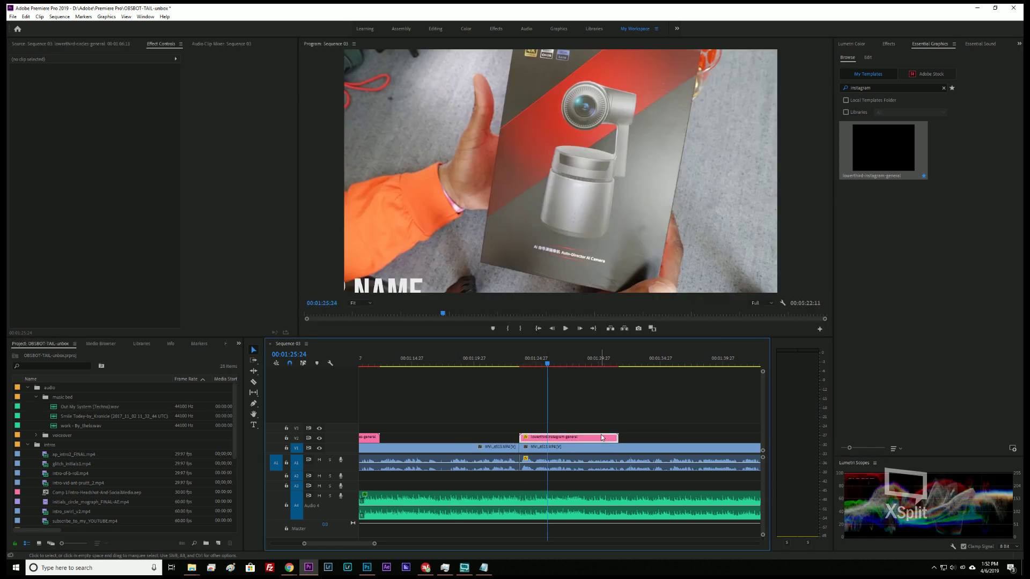
right_click(601, 435)
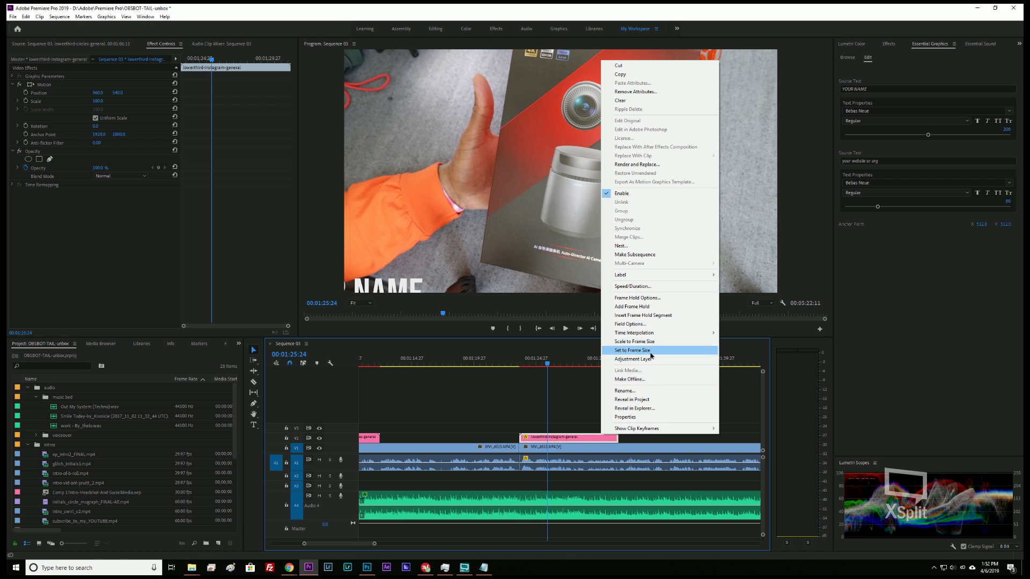
click(651, 352)
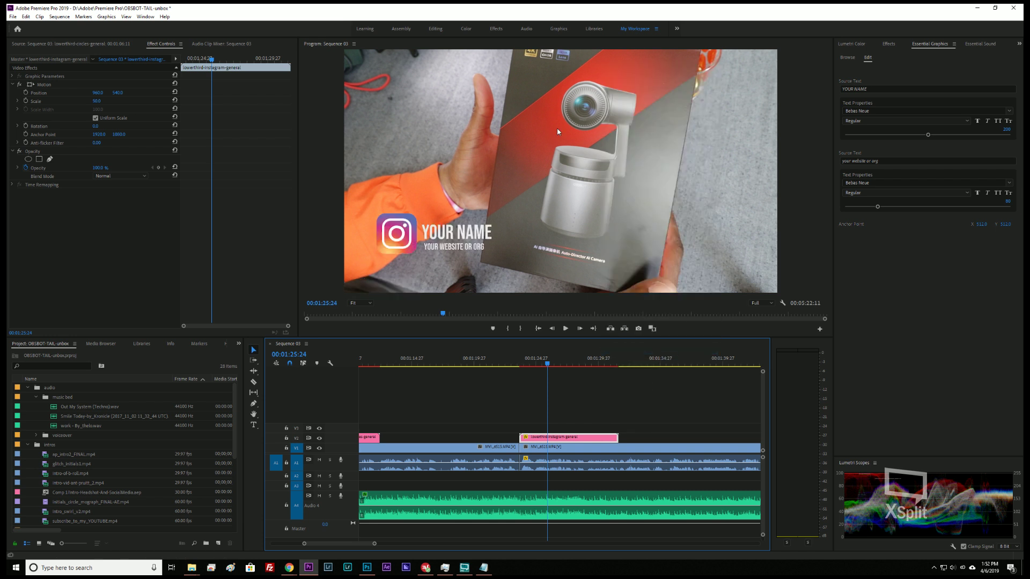
- Set the Instagram lower third's title to the creator's handle and its subtitle to "follow me on instagram"
click(880, 89)
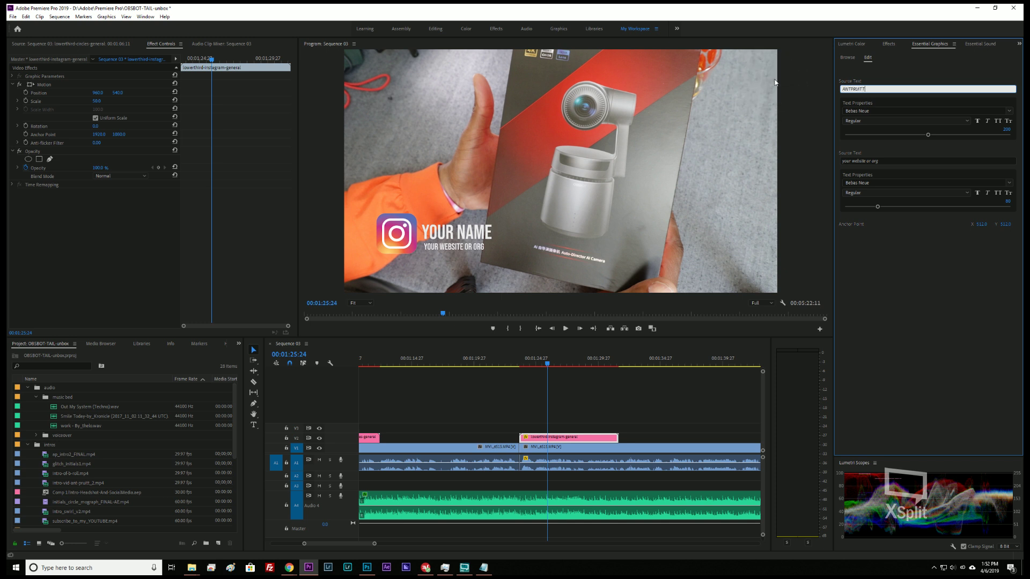
key(Tab)
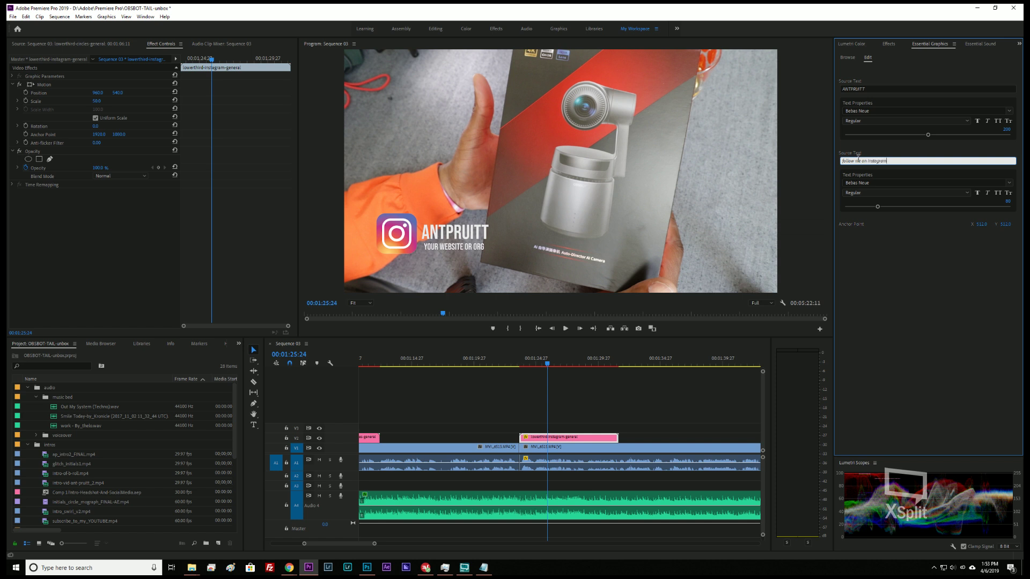
key(Return)
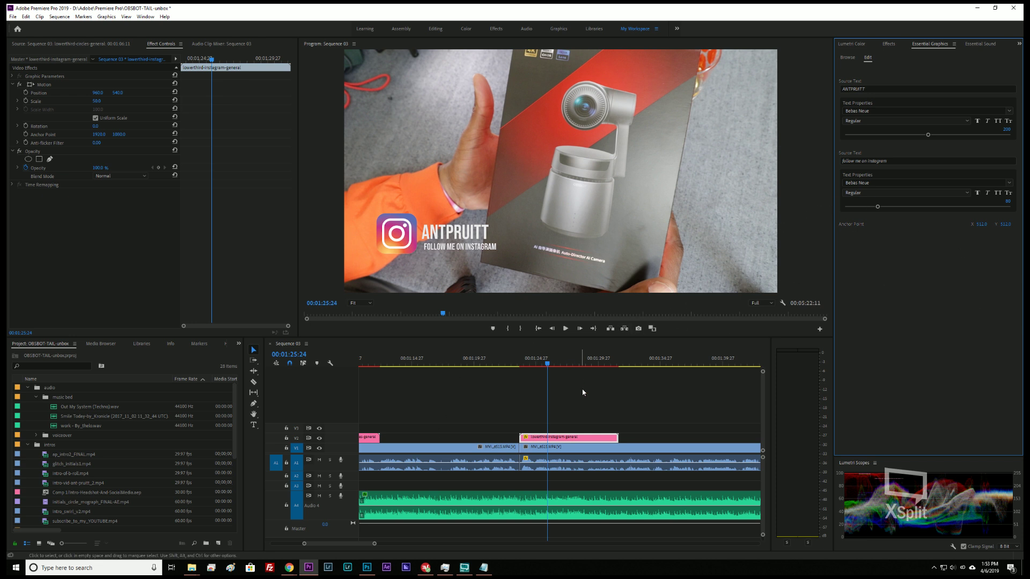
click(562, 395)
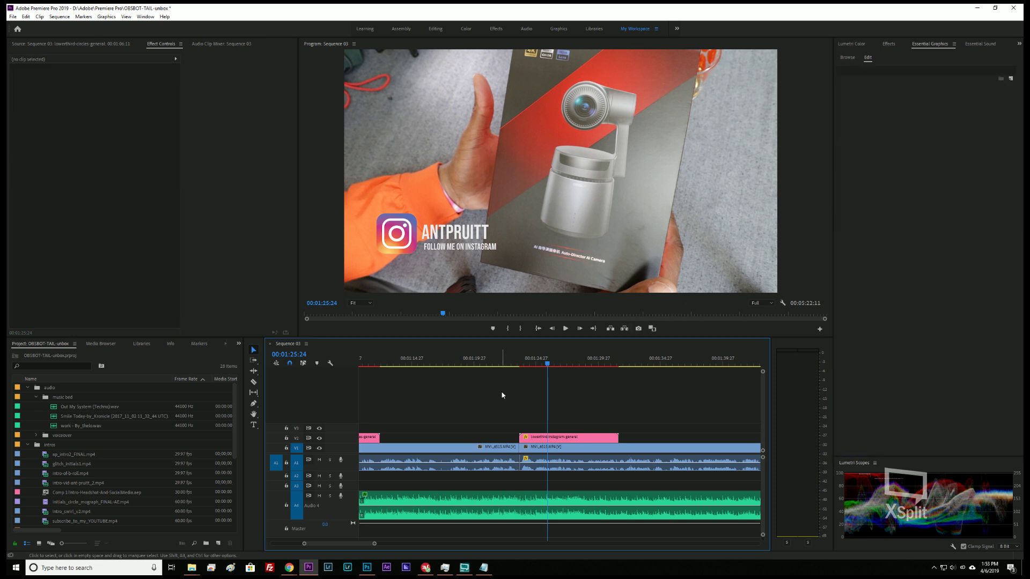
- Play from the Instagram lower third through the 4K 60fps lower third, continuing to 00:01:51:17, and skim ahead to 00:02:12:03
key(s)
key(space)
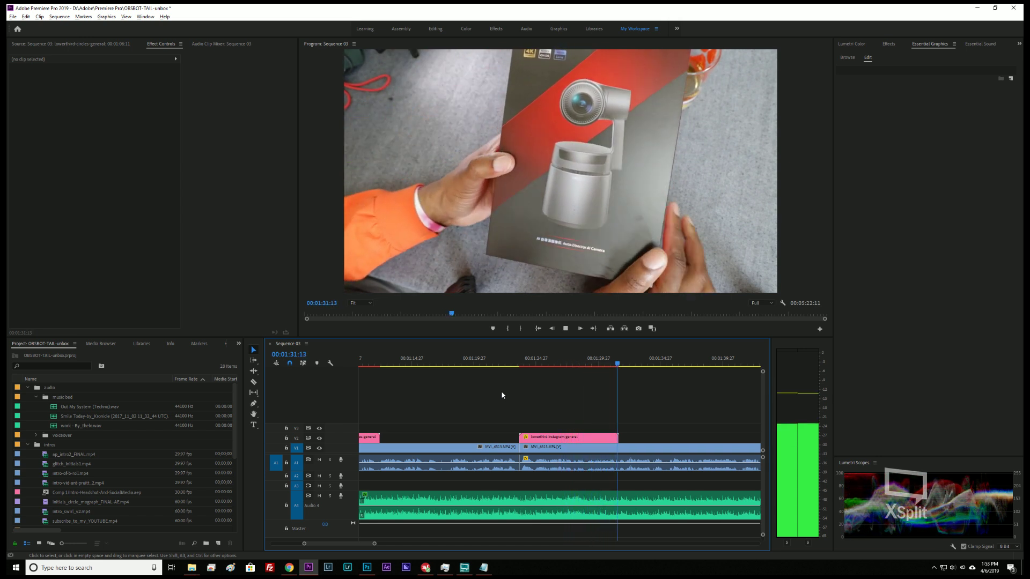
scroll(503, 395, down, 6)
scroll(503, 395, down, 4)
scroll(502, 395, down, 1)
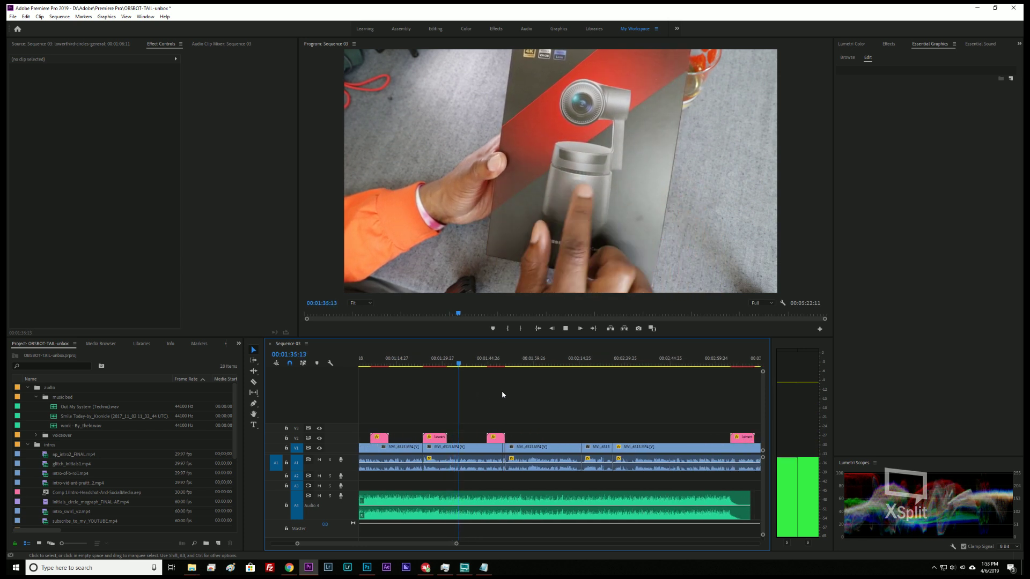
scroll(501, 390, down, 2)
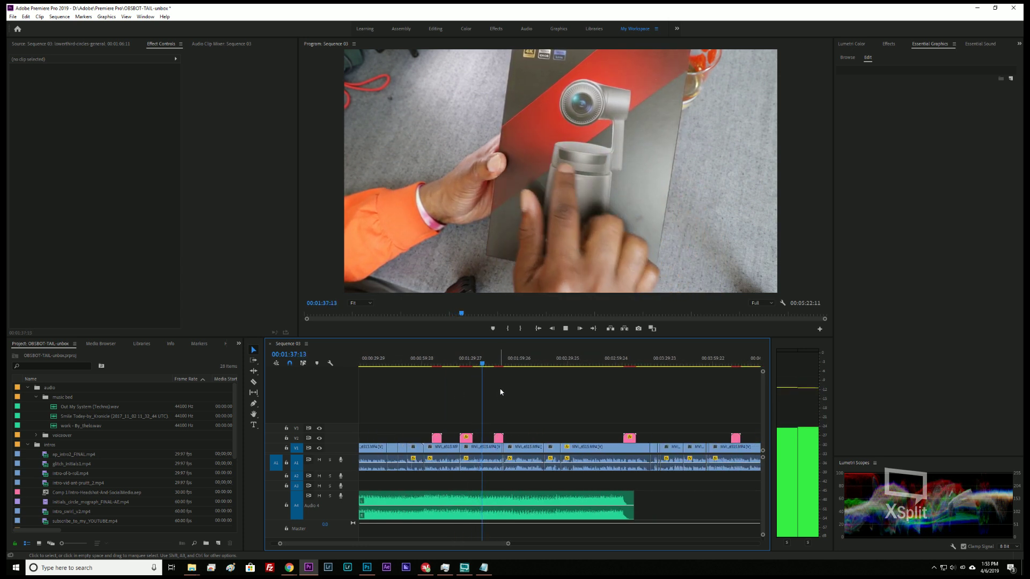
key(l)
key(l)
key(k)
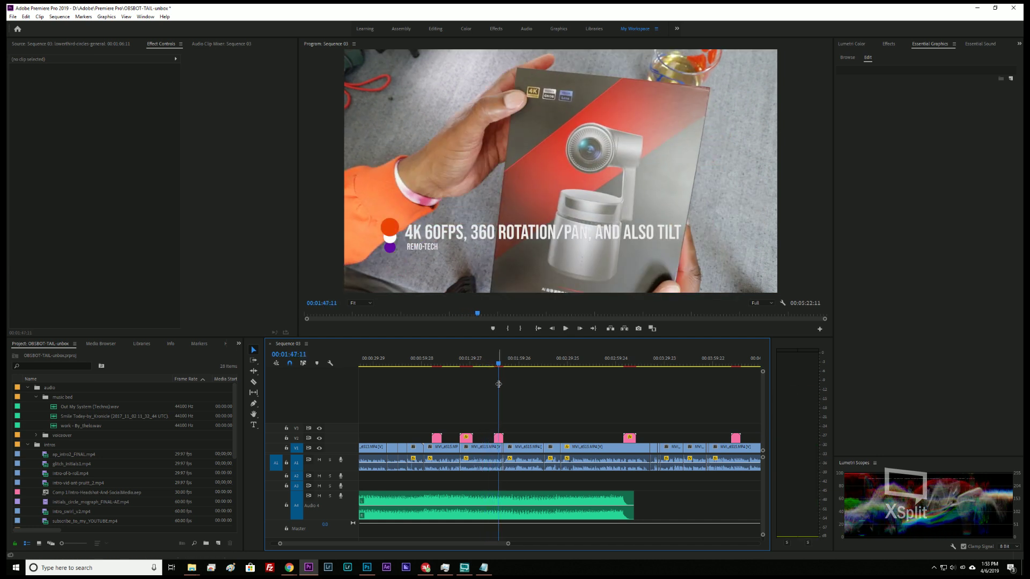
key(l)
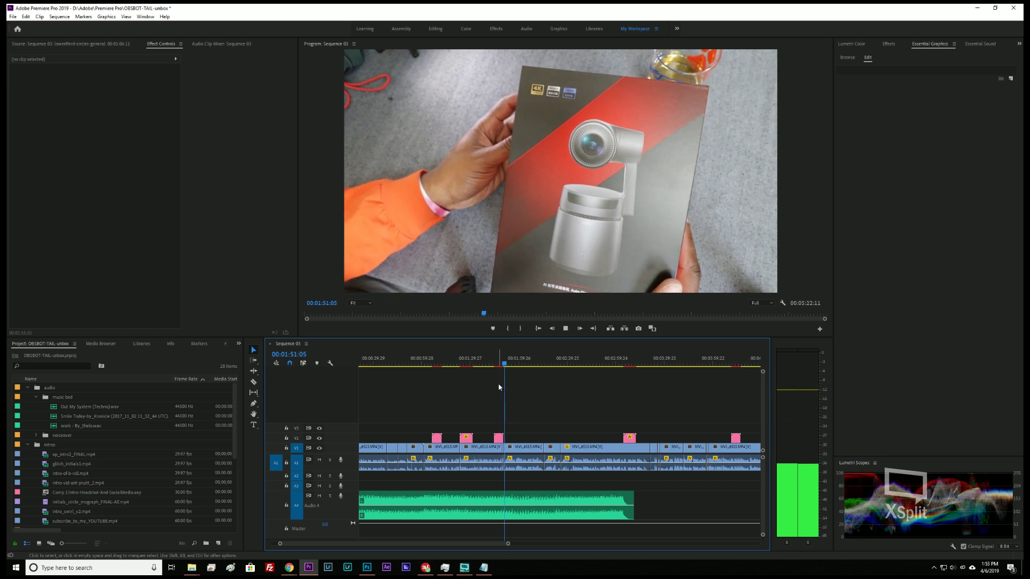
key(k)
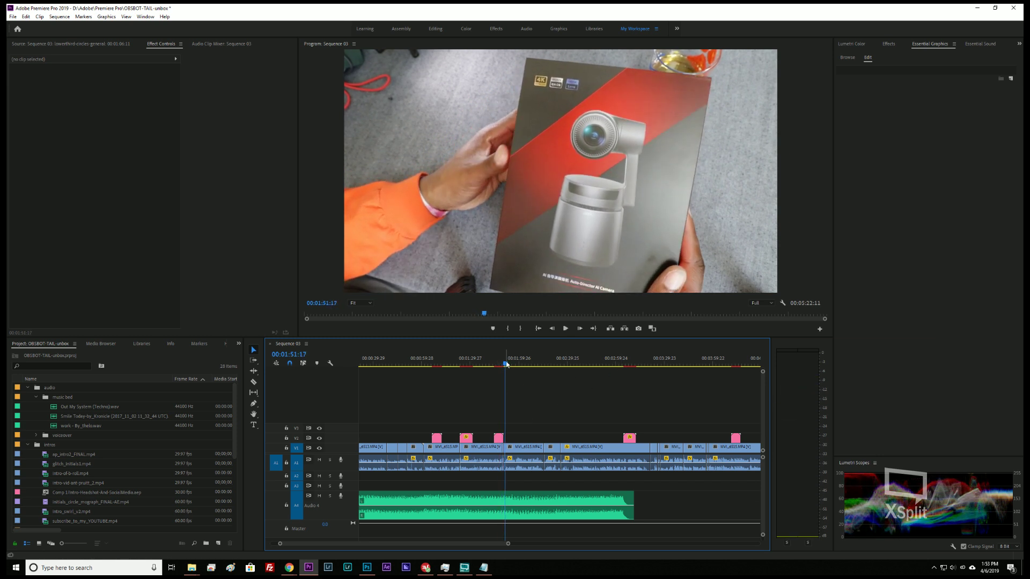
drag(506, 365, 539, 371)
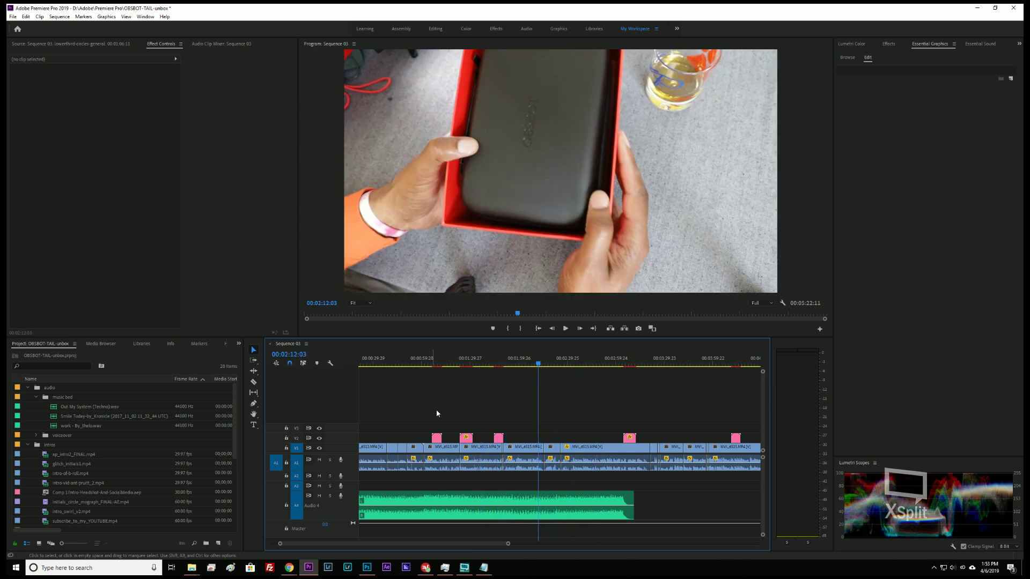
- Move all the lower-third graphics in the sequence from track V2 up to track V3
key(minus)
key(minus)
key(minus)
key(minus)
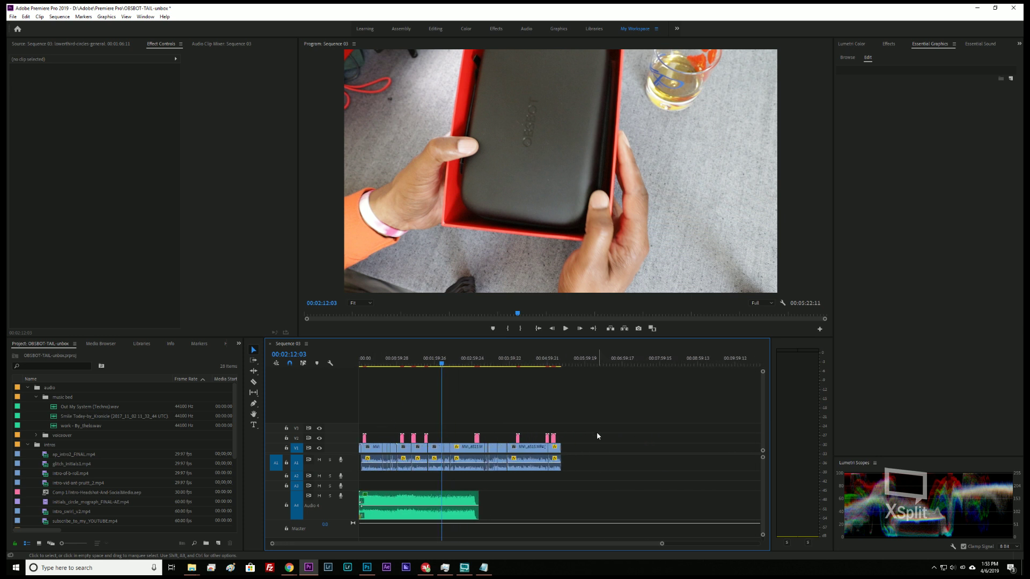
drag(583, 440, 362, 370)
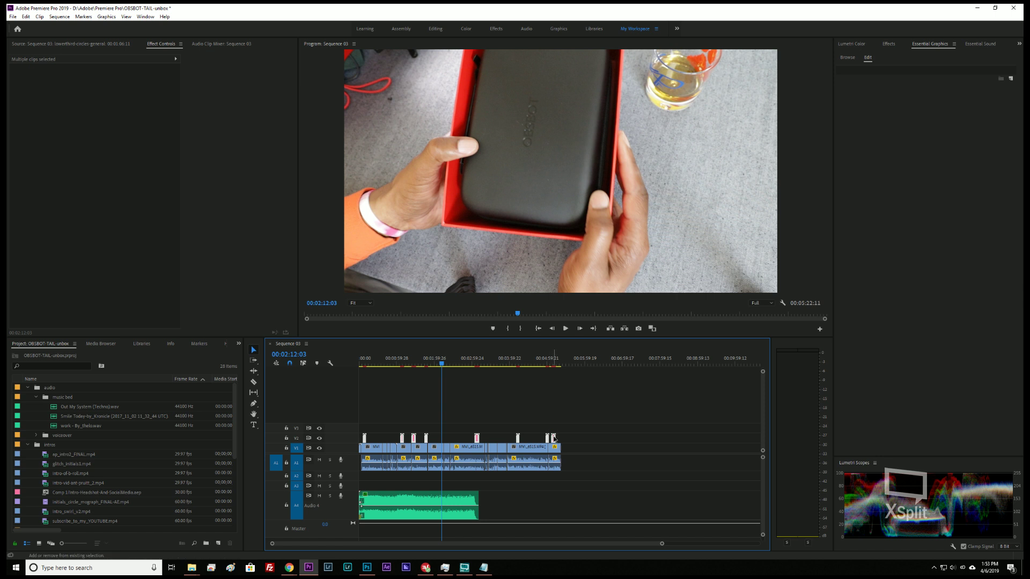
drag(554, 438, 555, 434)
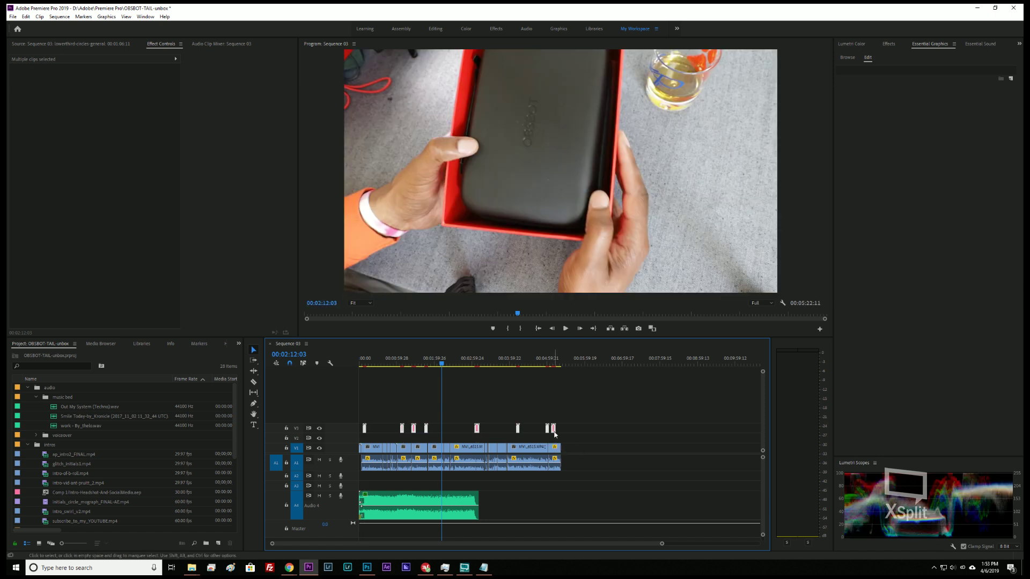
- Create an adjustment layer with the default video settings and place it on V2 near the start of the sequence
click(218, 544)
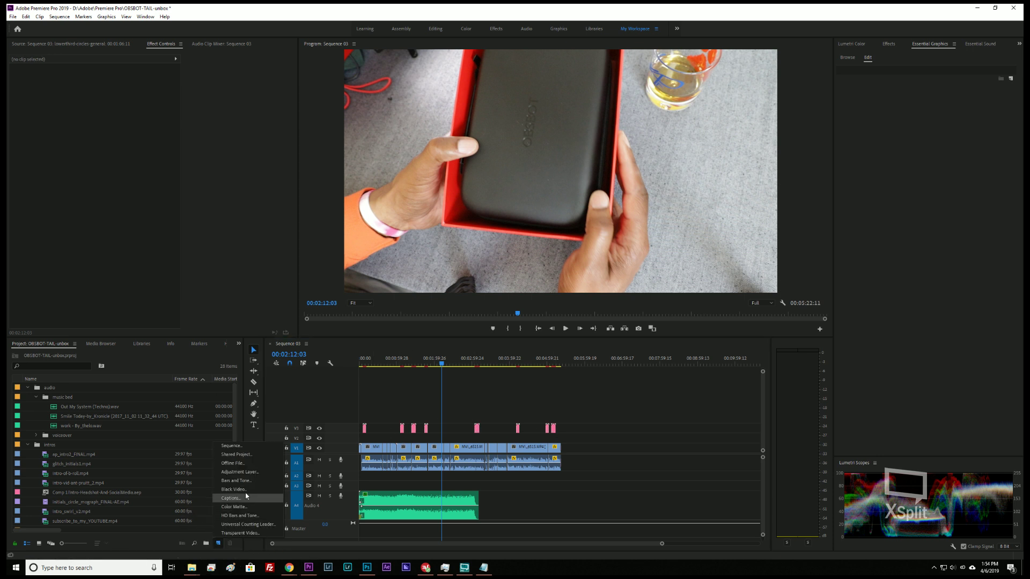
click(259, 471)
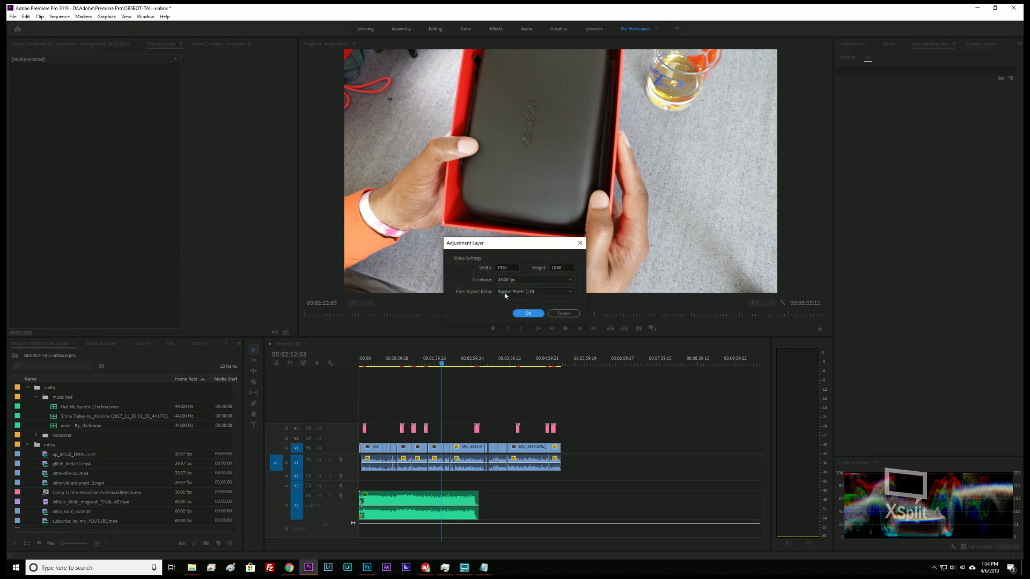
click(528, 313)
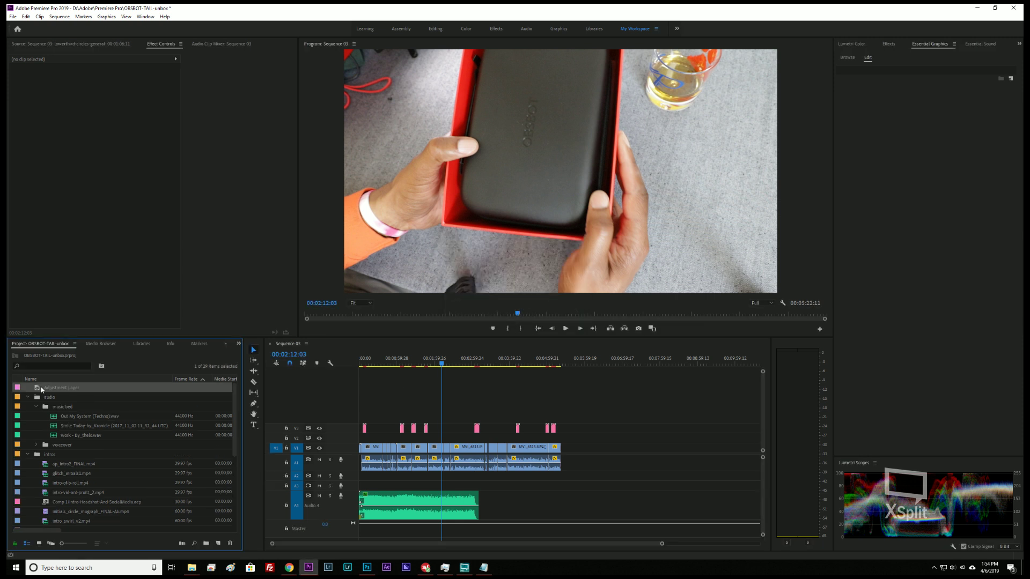
drag(39, 391, 366, 442)
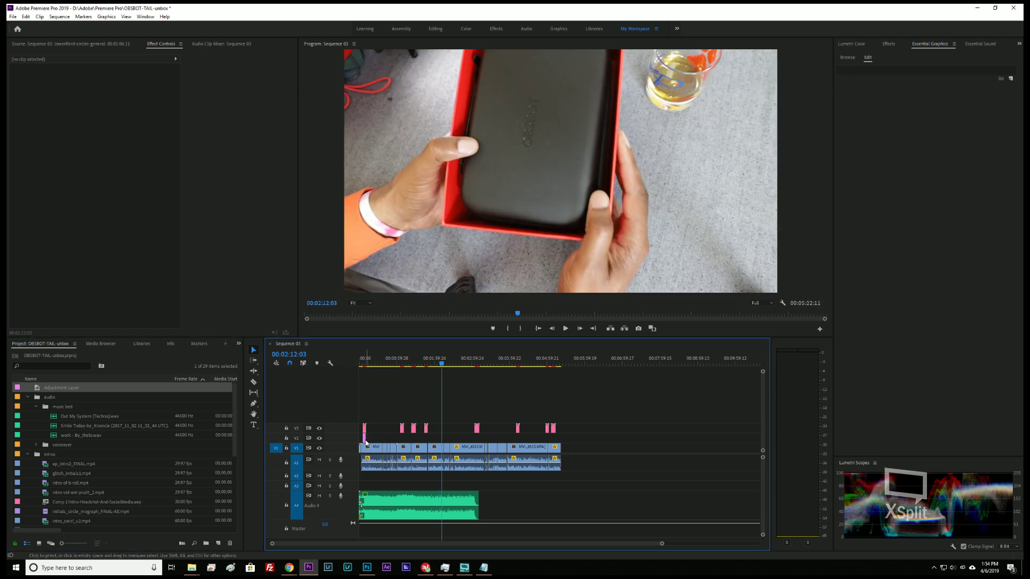
- Extend the adjustment layer on V2 over the talking clips to about 00:04:15, just past the graphic there
key(backslash)
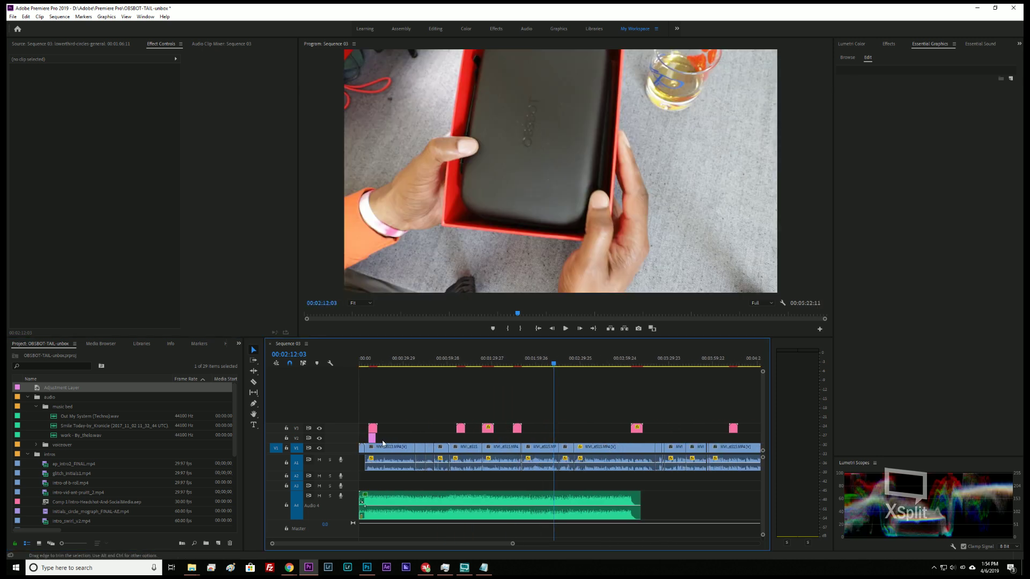
drag(372, 441, 740, 446)
scroll(415, 467, down, 5)
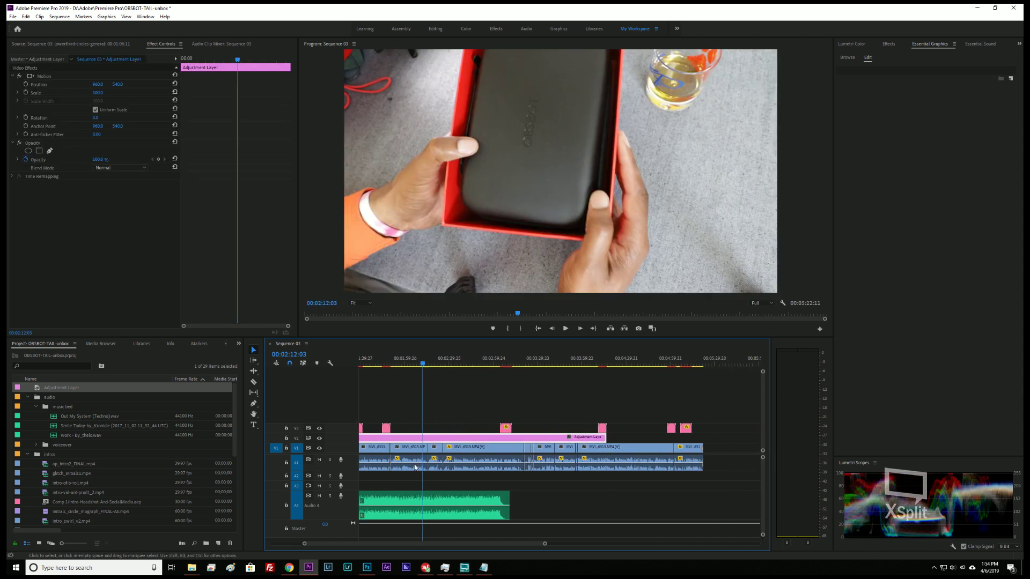
scroll(511, 453, up, 5)
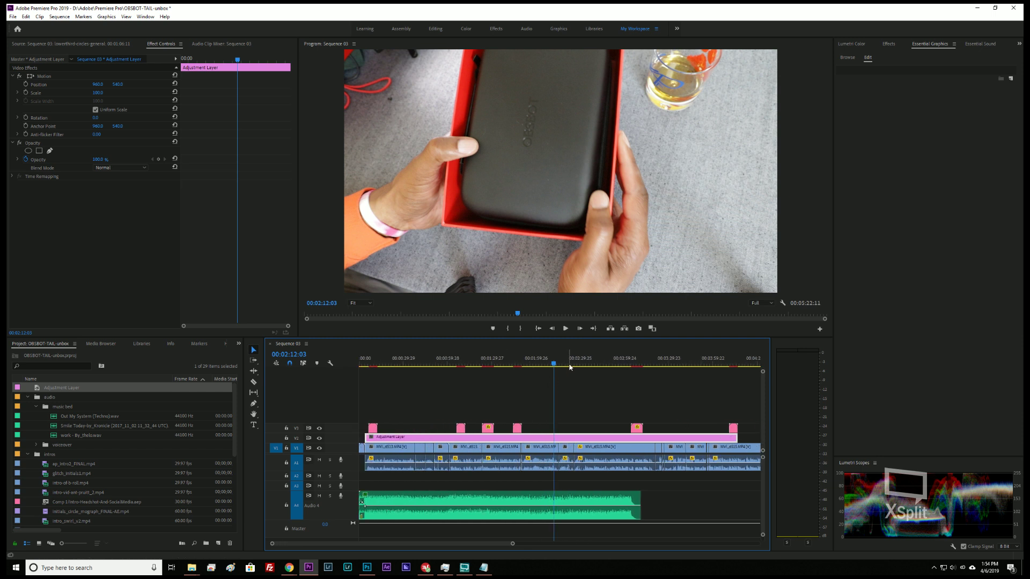
- Split the adjustment layer on V2 at the footage cut shortly after 00:00:33:11
drag(555, 364, 387, 394)
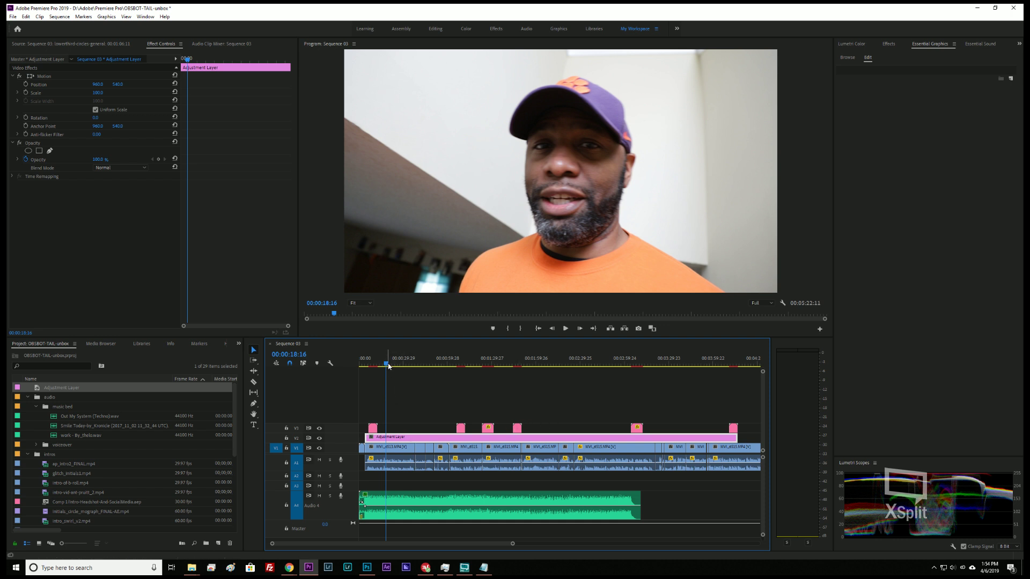
drag(386, 365, 408, 395)
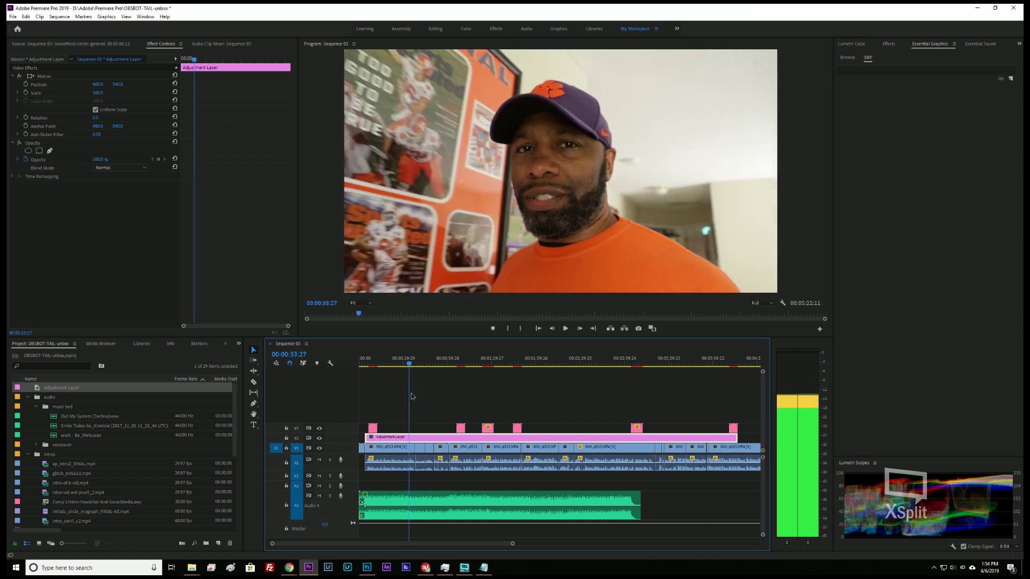
click(417, 439)
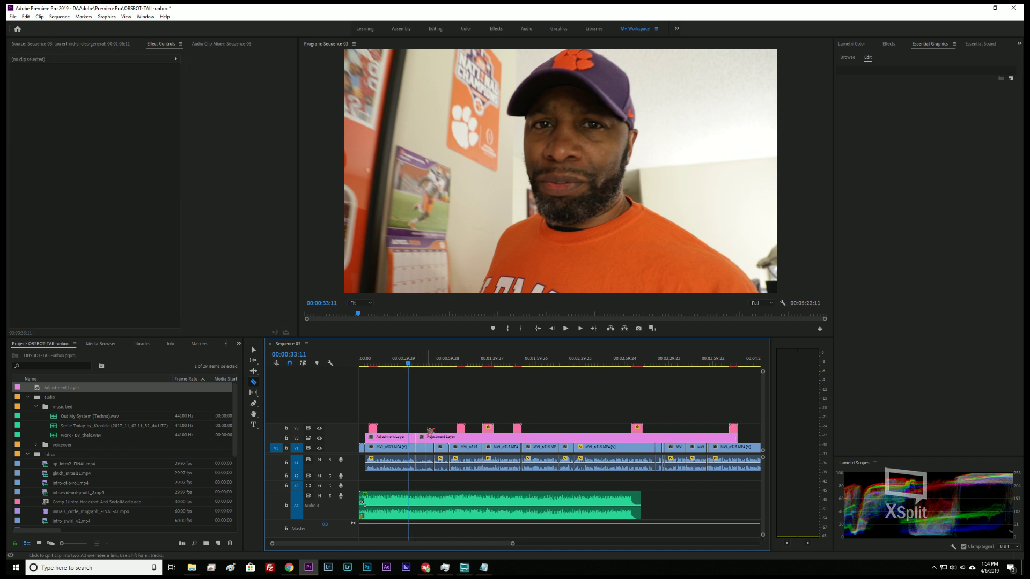
key(v)
click(441, 437)
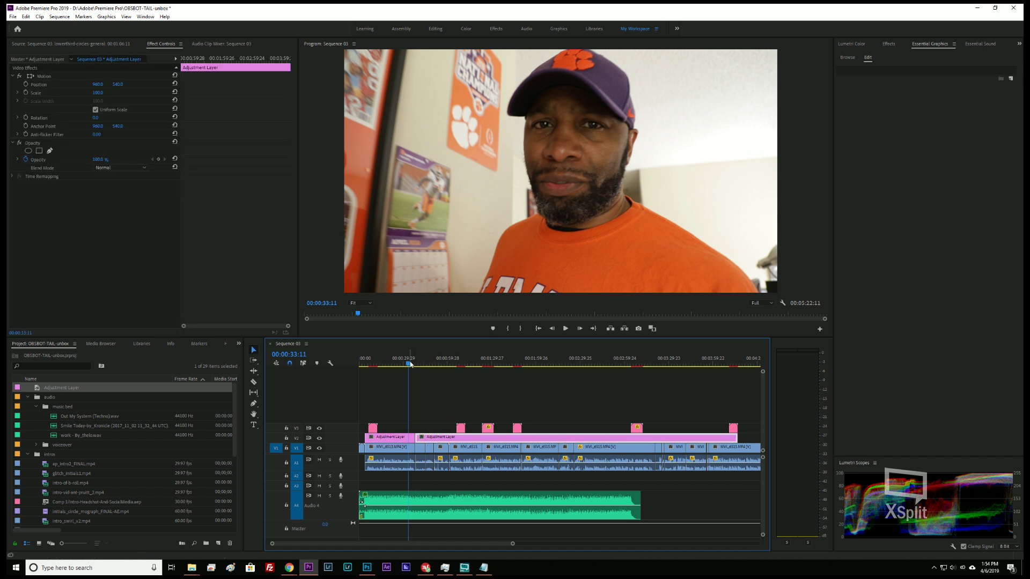
- Extend the second adjustment layer segment on V2 to the end of the footage
drag(410, 365, 464, 366)
scroll(518, 413, down, 6)
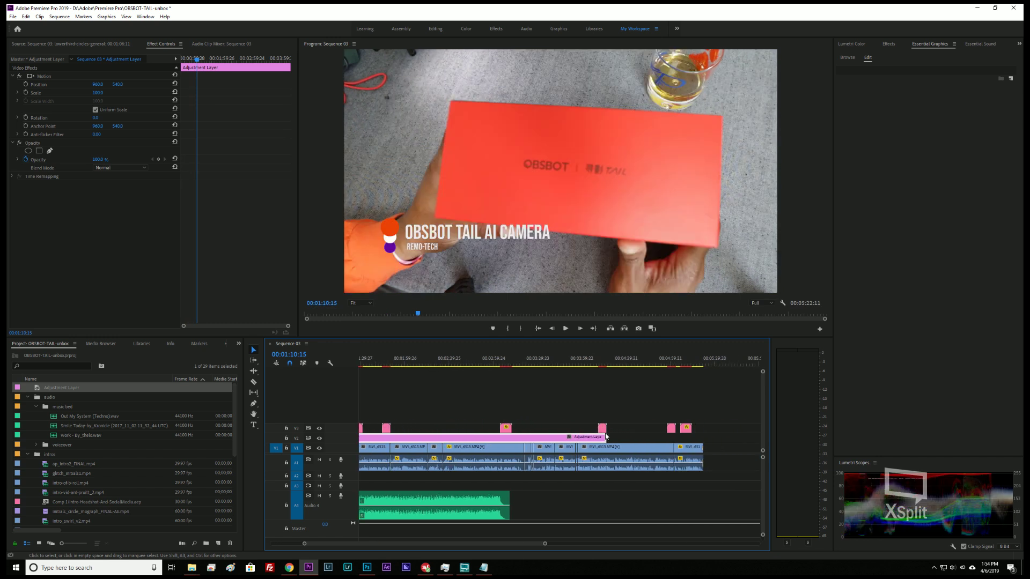
drag(605, 436, 701, 438)
key(minus)
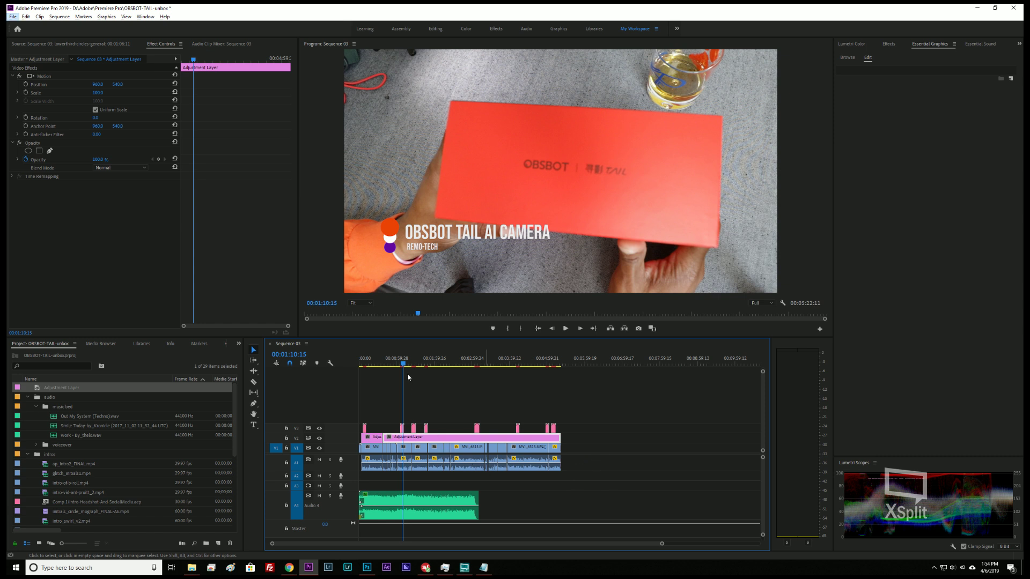
- Try the automatic Lumetri basic correction on the first adjustment layer segment, preview it near the start of the sequence, and reset it
drag(404, 364, 373, 366)
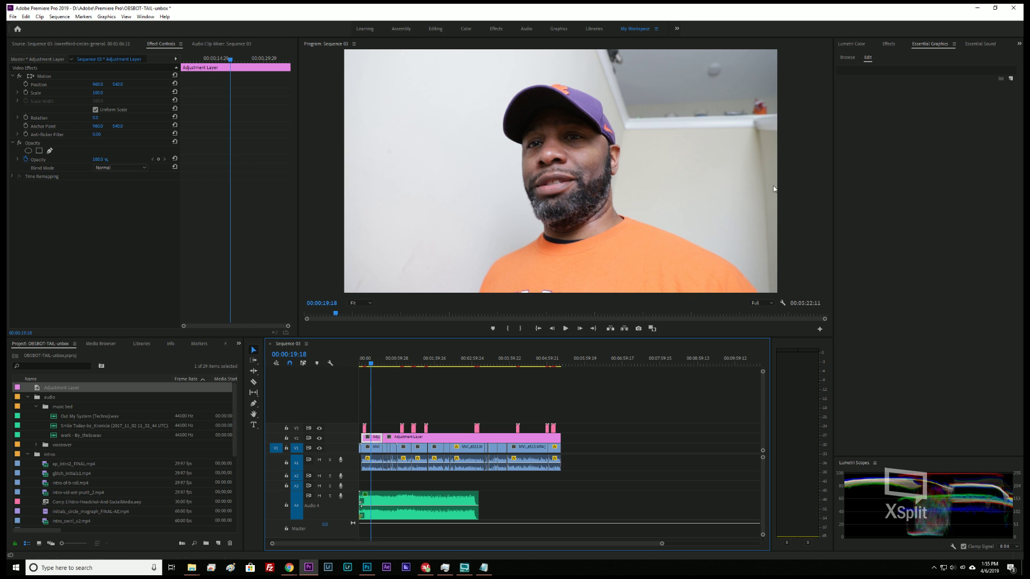
click(857, 45)
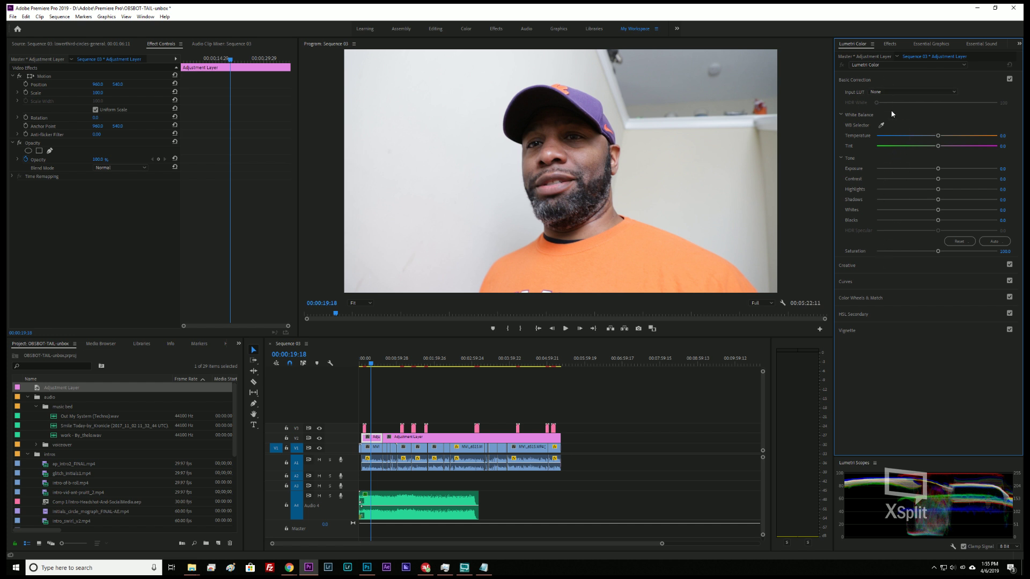
click(994, 242)
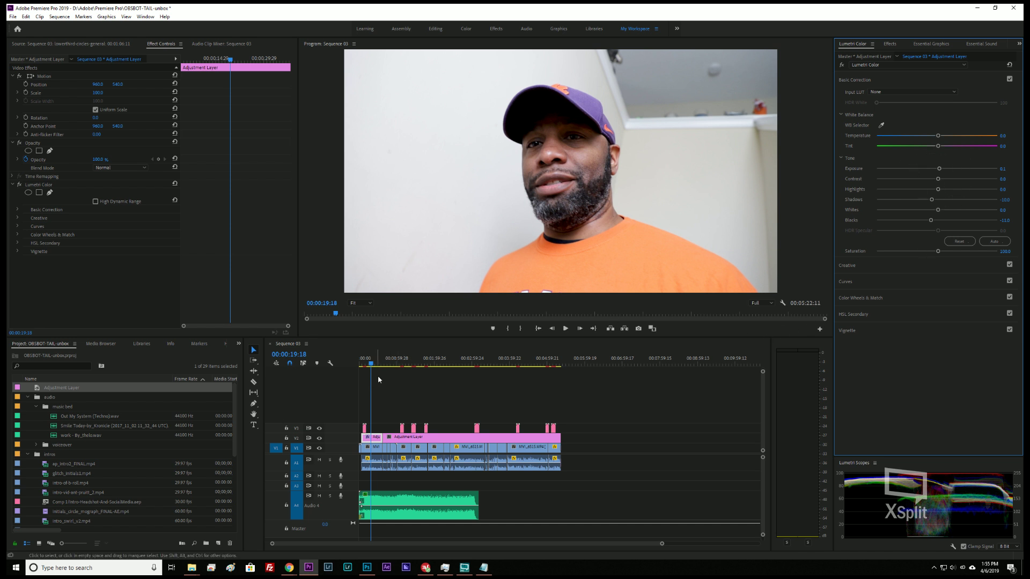
drag(371, 364, 362, 364)
key(space)
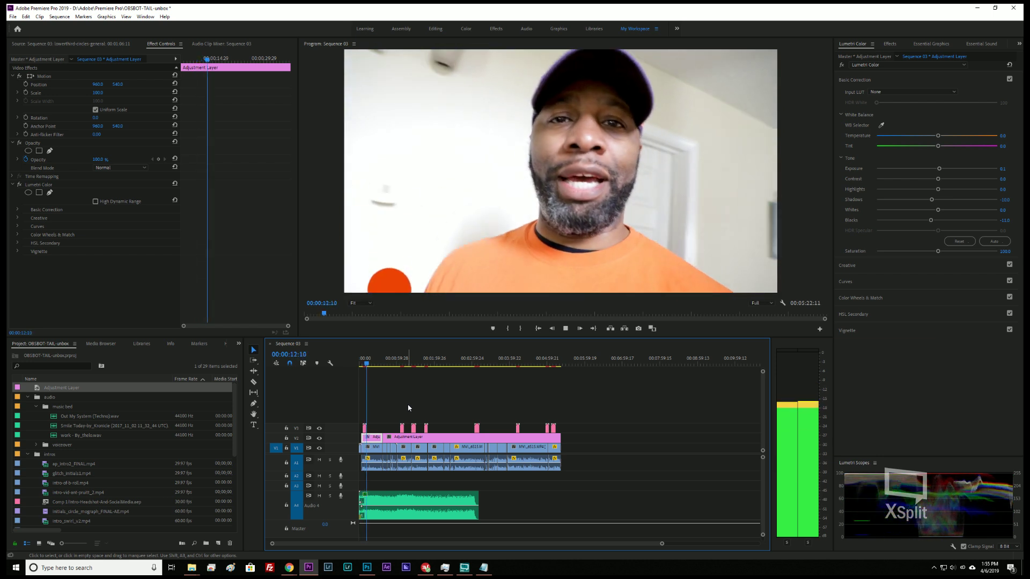
key(space)
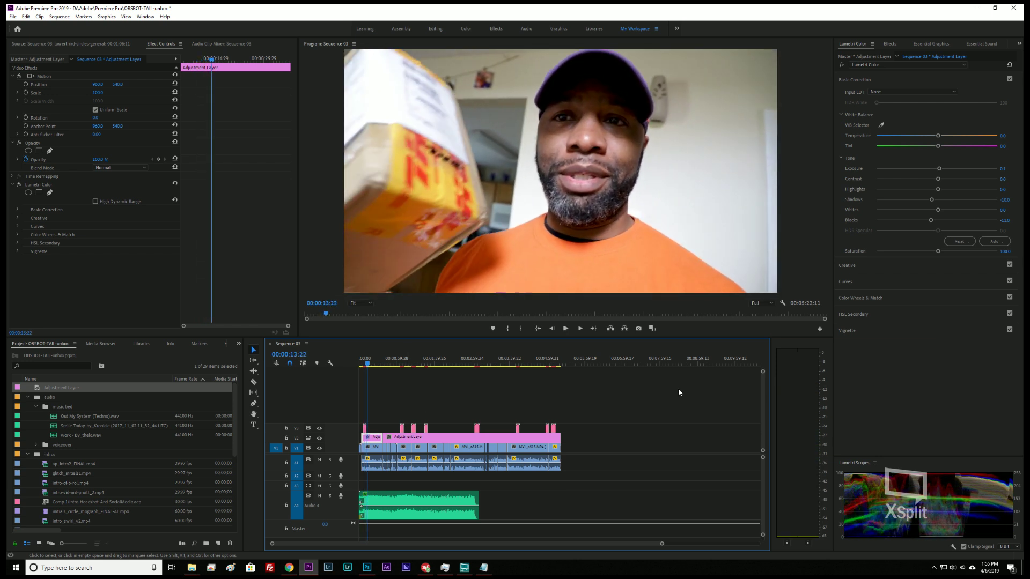
click(960, 242)
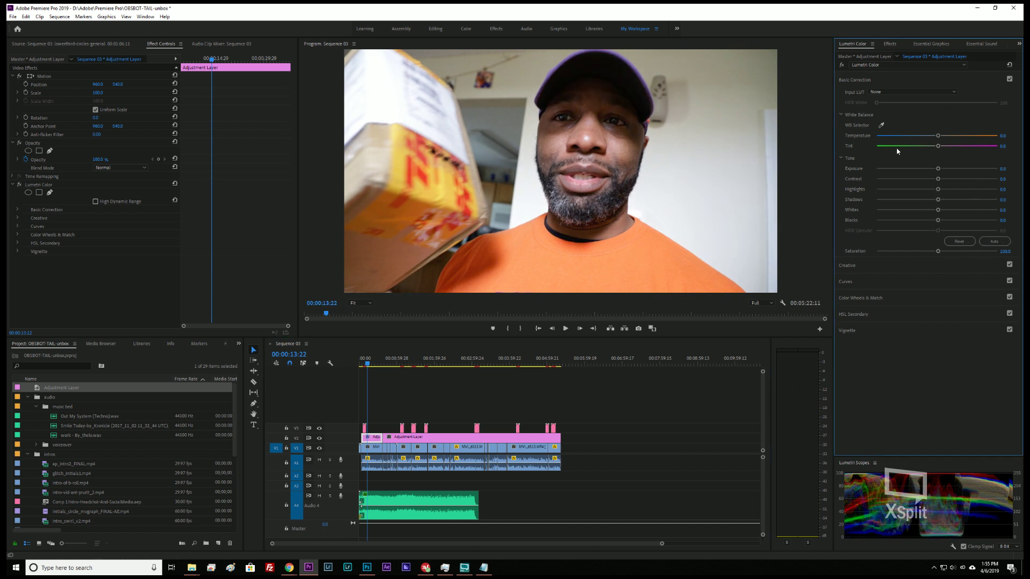
- Browse for an input LUT for the first adjustment layer segment in C:\Program Files\Adobe\Adobe Premiere Pro CC 2019
click(887, 92)
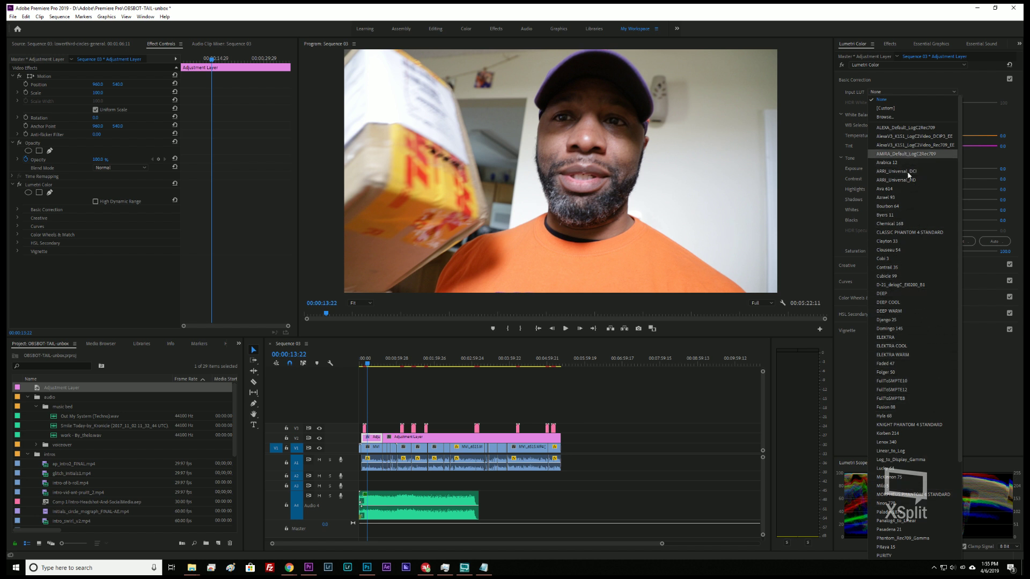
scroll(910, 368, down, 5)
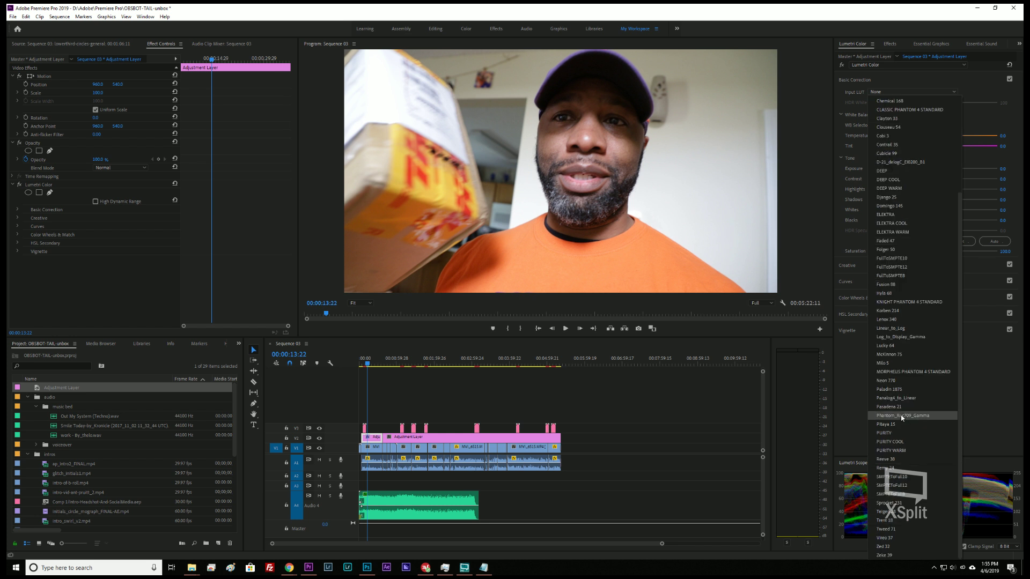
scroll(901, 418, up, 5)
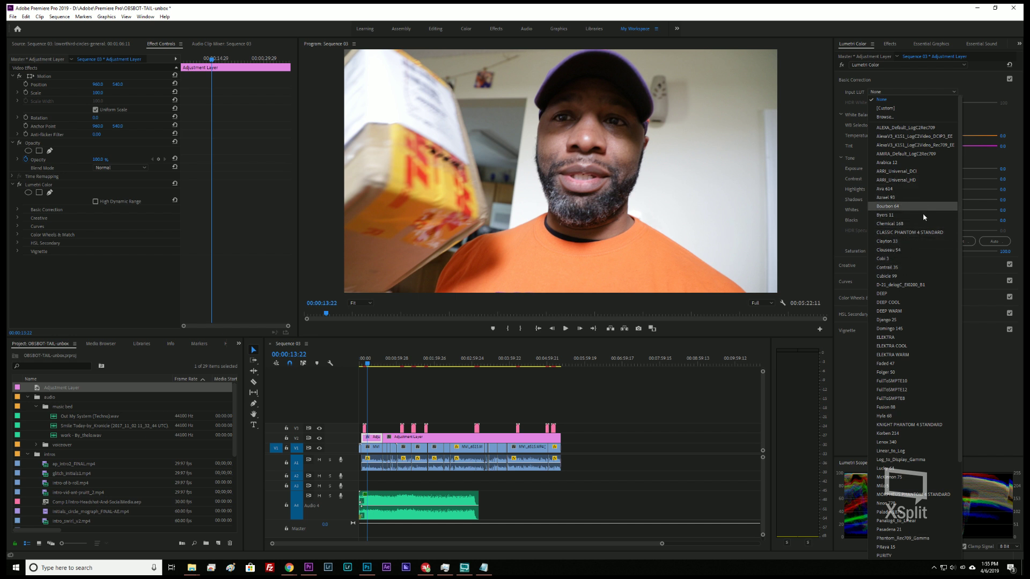
click(893, 118)
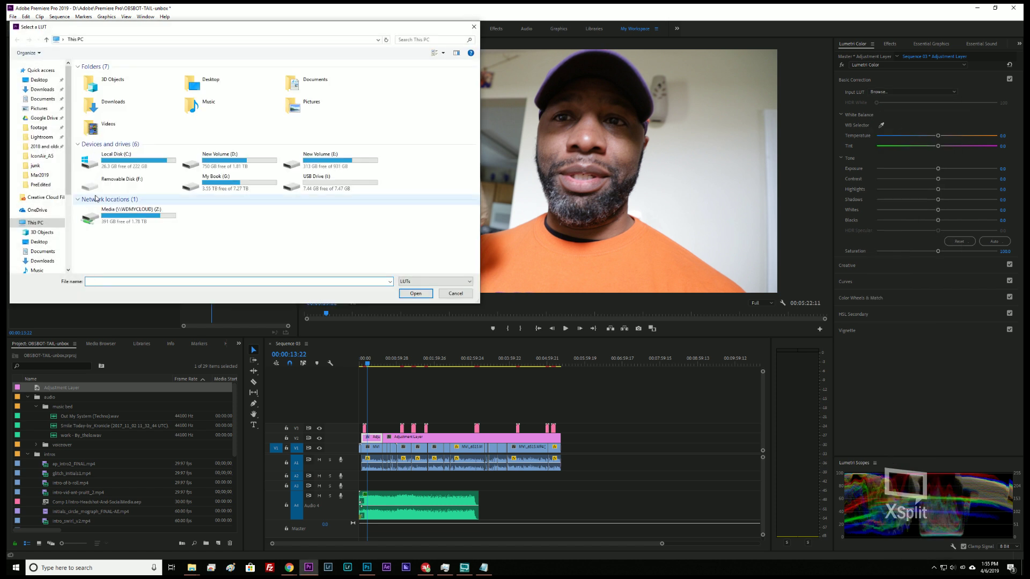
click(133, 165)
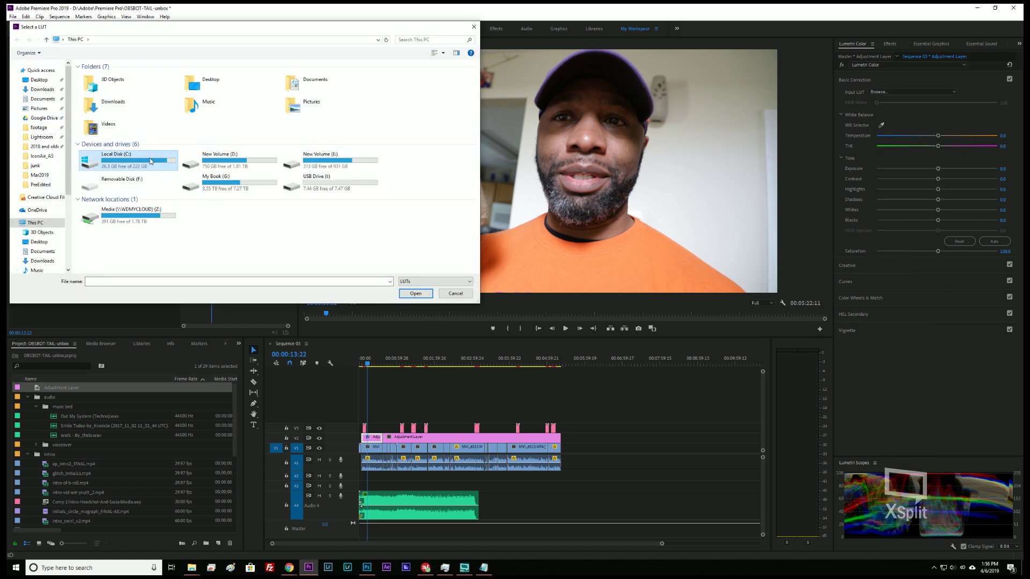
double_click(150, 161)
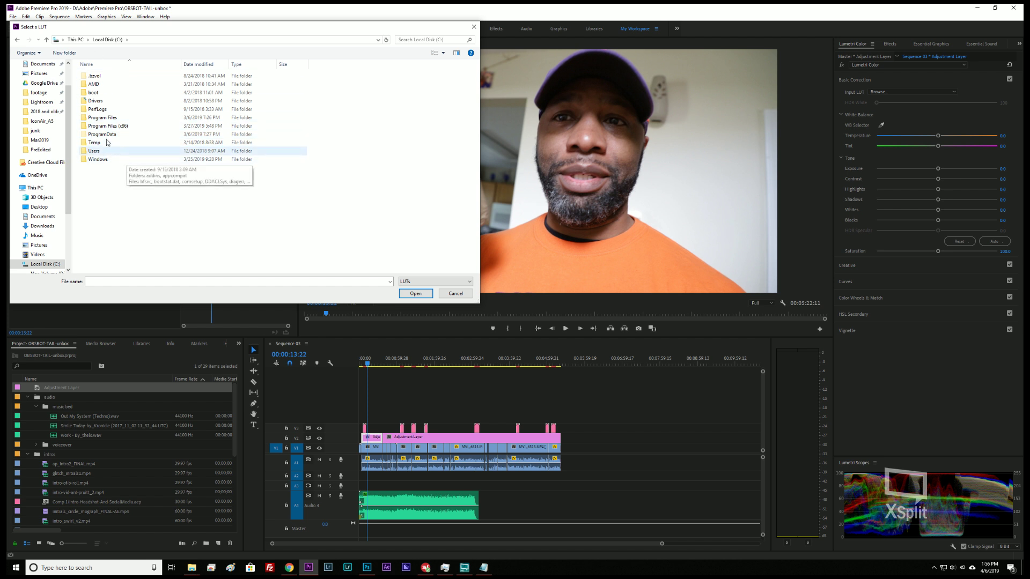
double_click(102, 117)
double_click(114, 77)
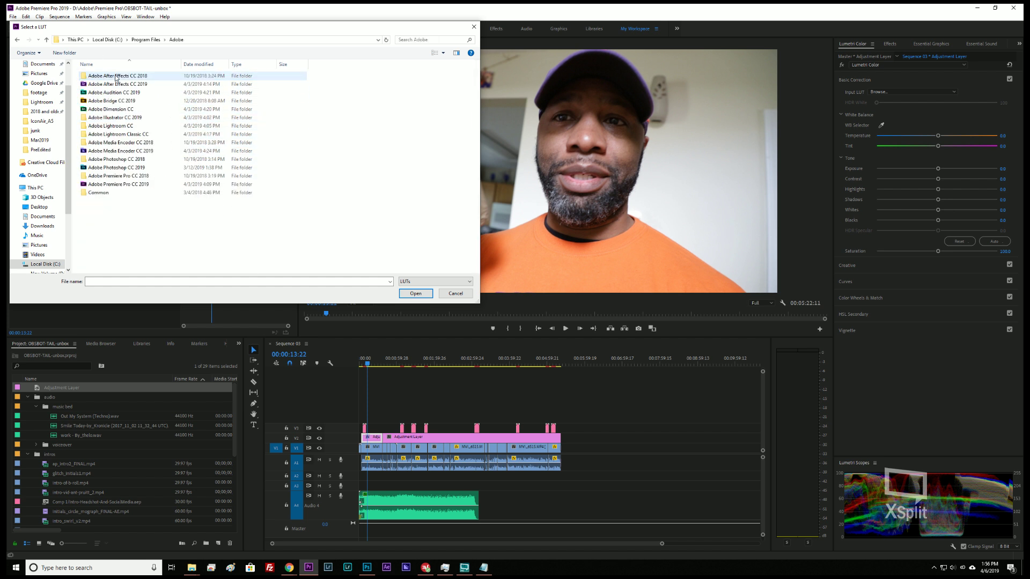
click(131, 85)
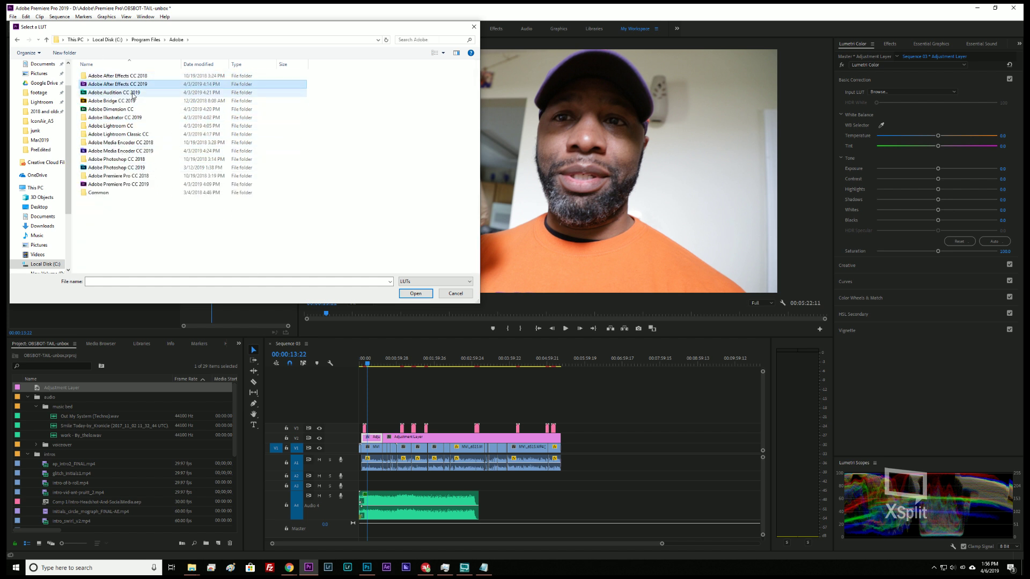
click(119, 185)
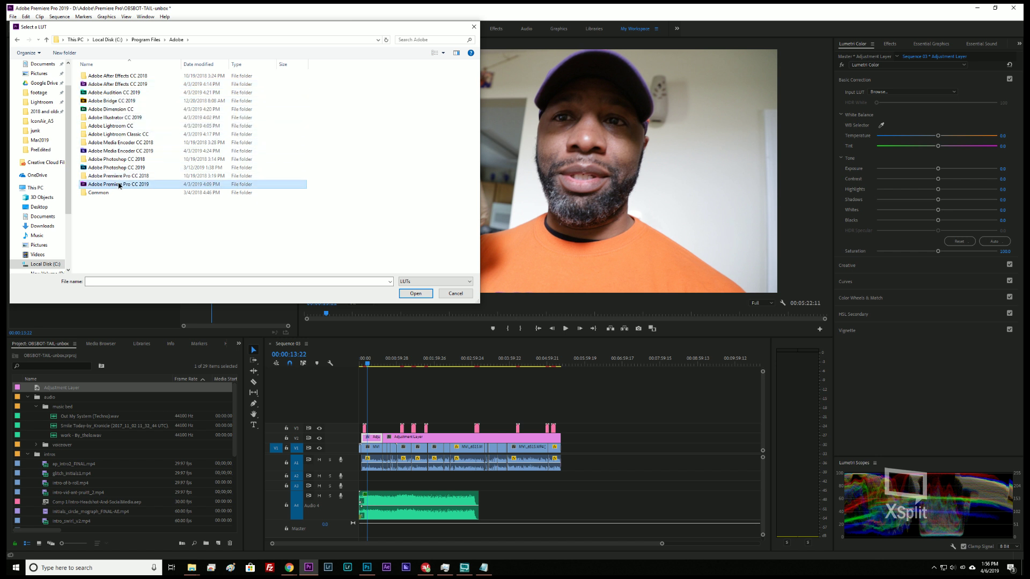
double_click(119, 185)
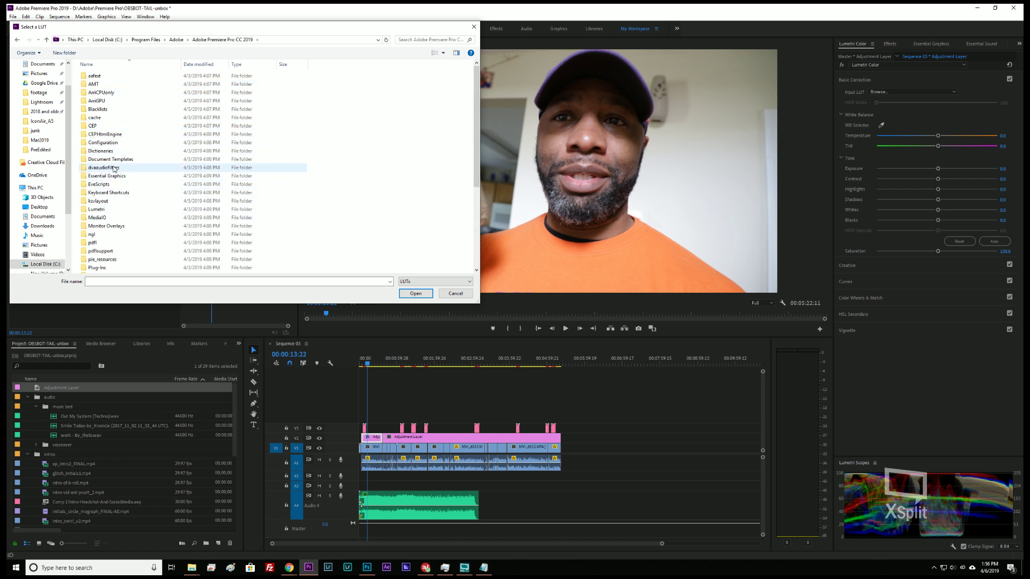
- Apply CANON 5D - SL - PROFILE.itx from Lumetri\LUTs\Legacy as the first adjustment layer segment's input LUT
double_click(103, 212)
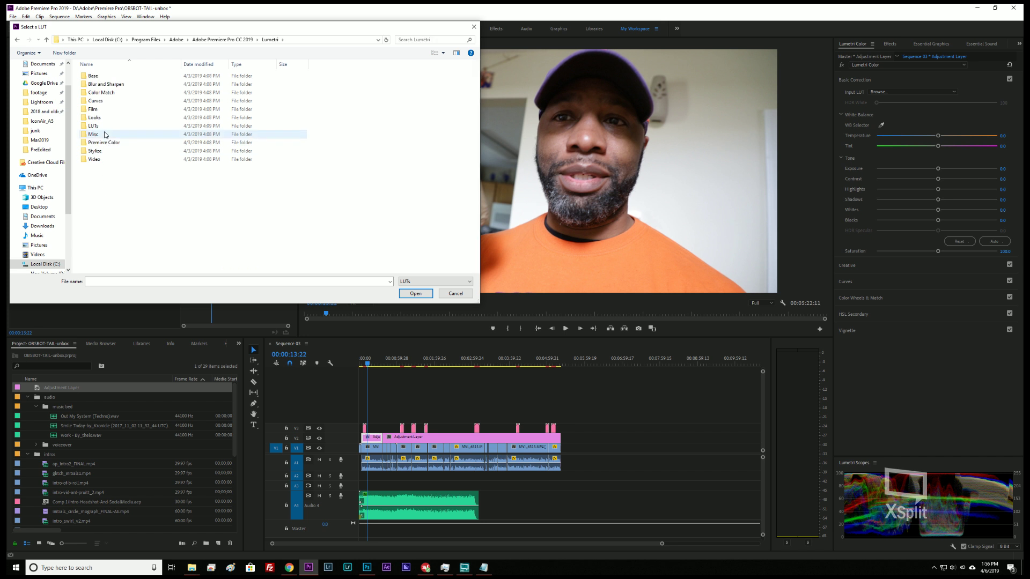
click(105, 127)
double_click(105, 127)
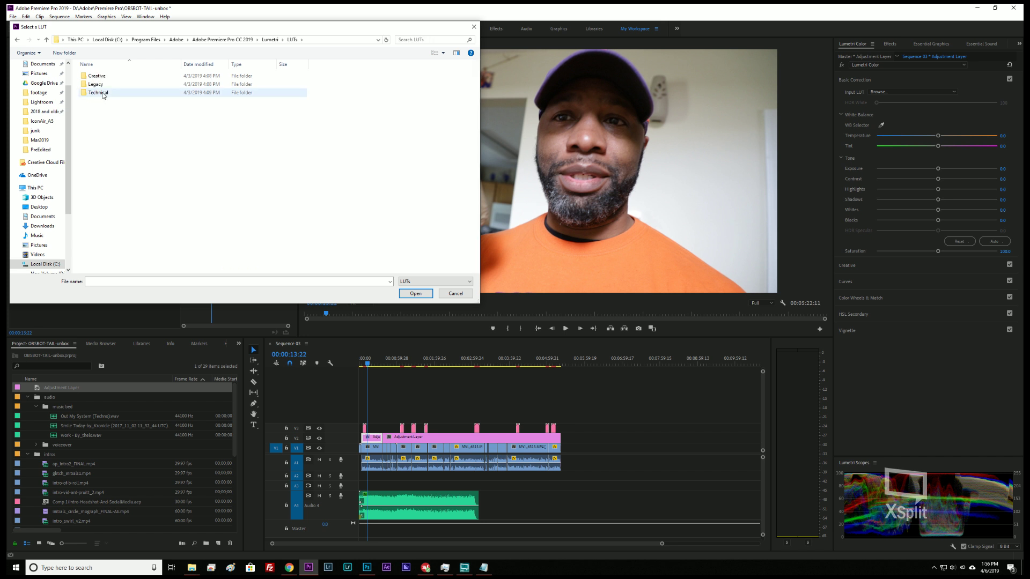
double_click(100, 92)
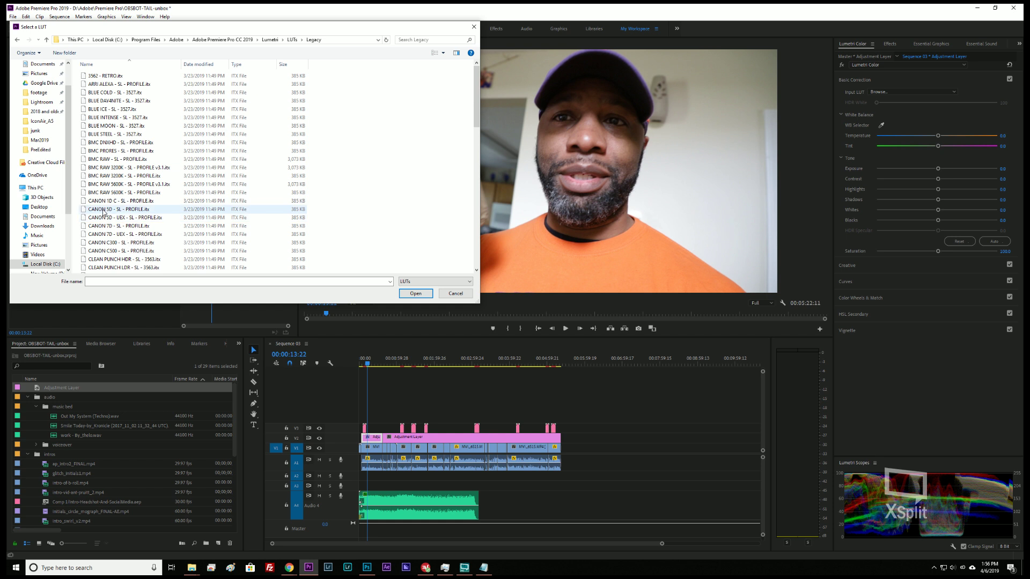
double_click(104, 210)
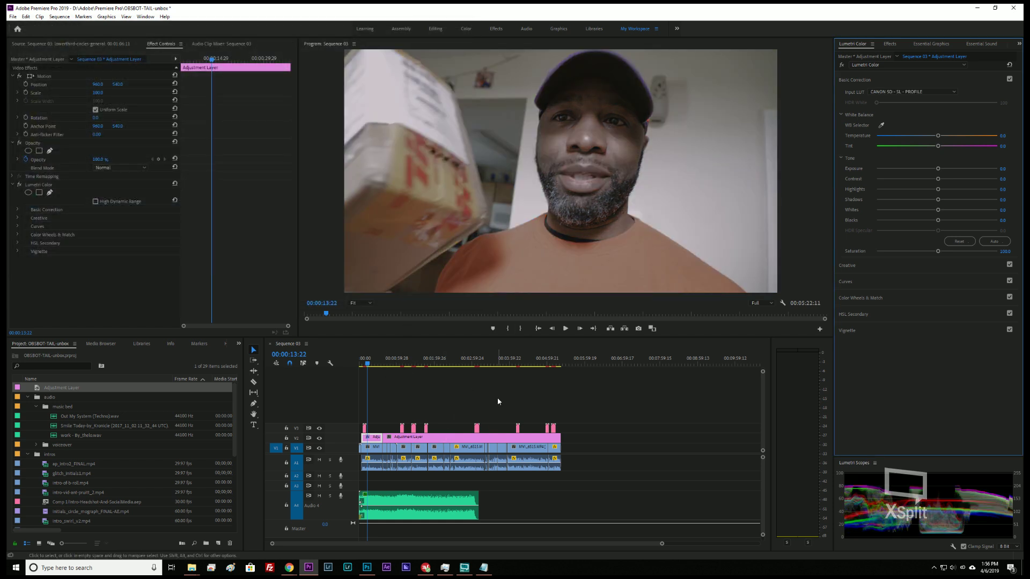
- Apply the CANON 5D - SL - PROFILE input LUT to the second adjustment layer segment on V2
drag(371, 364, 401, 364)
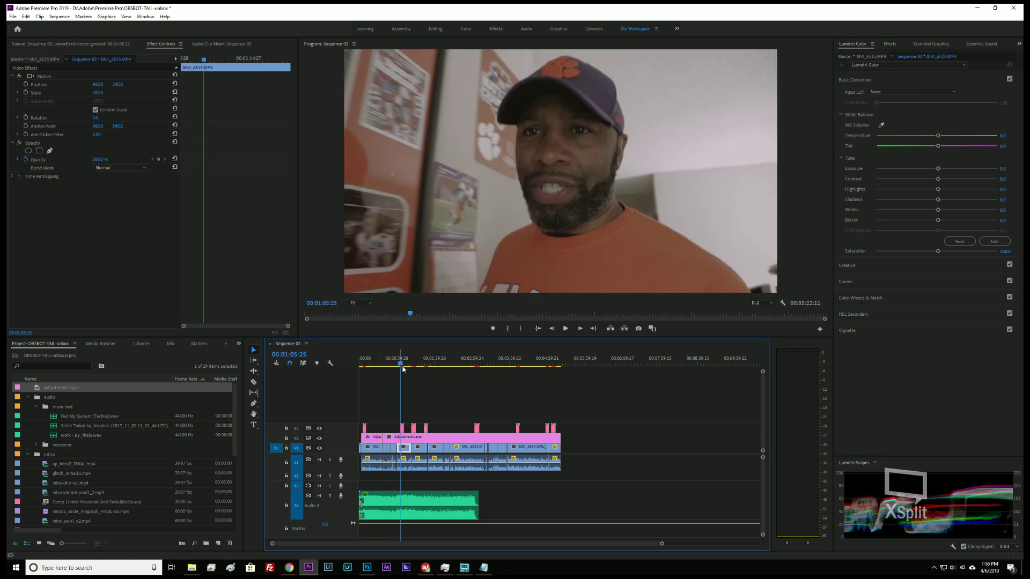
click(419, 438)
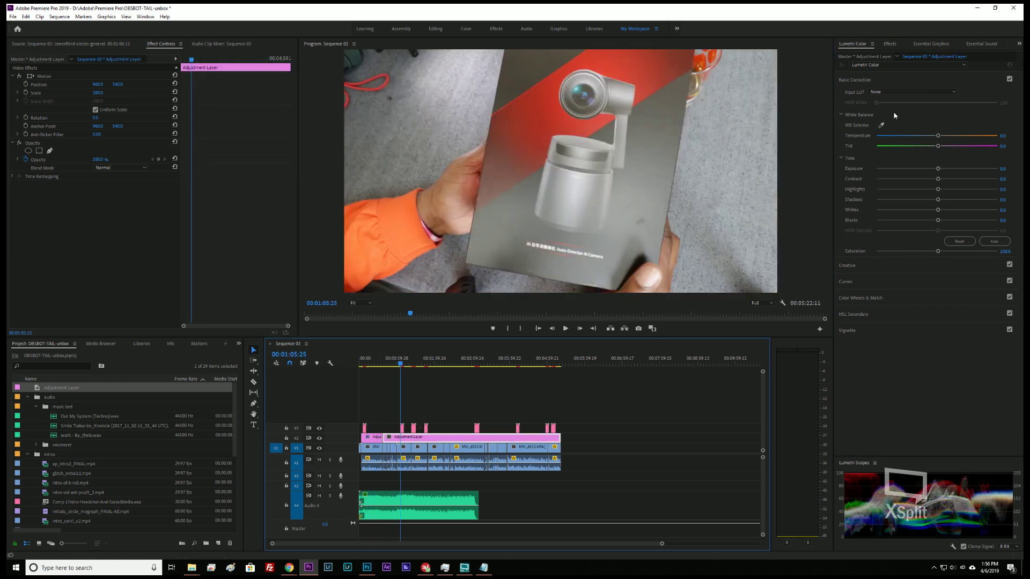
click(895, 92)
scroll(915, 367, down, 5)
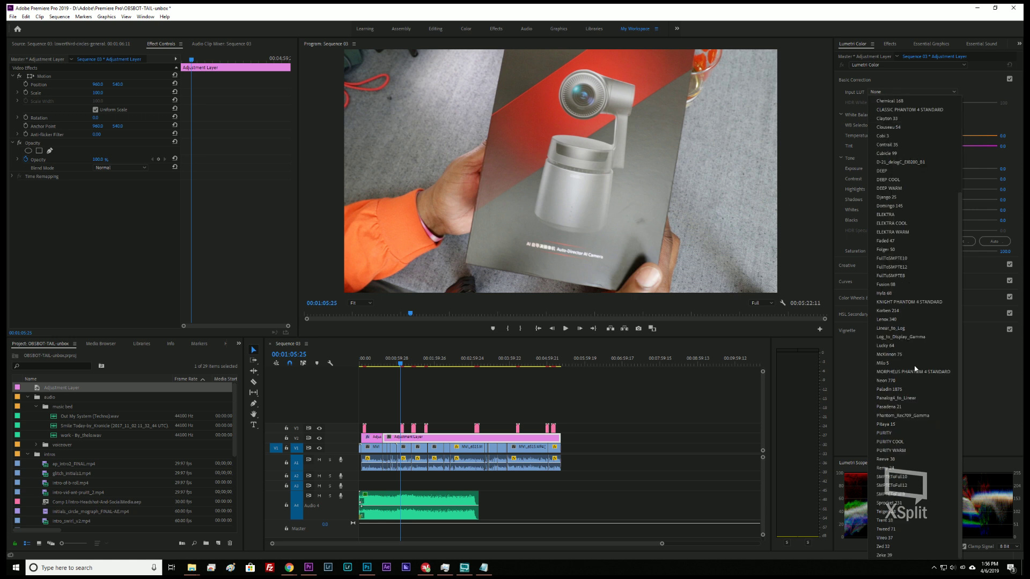
scroll(916, 412, up, 5)
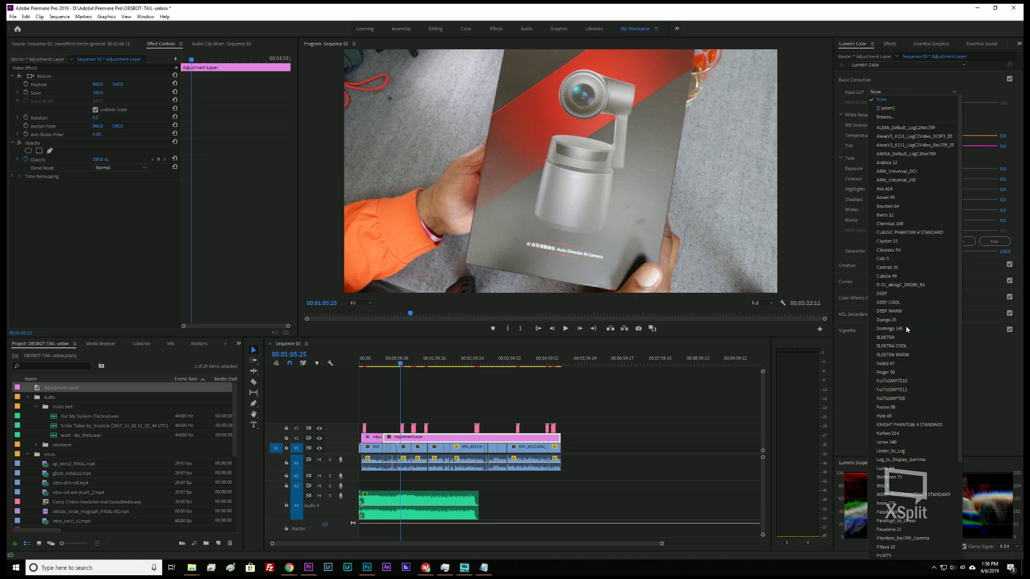
click(884, 117)
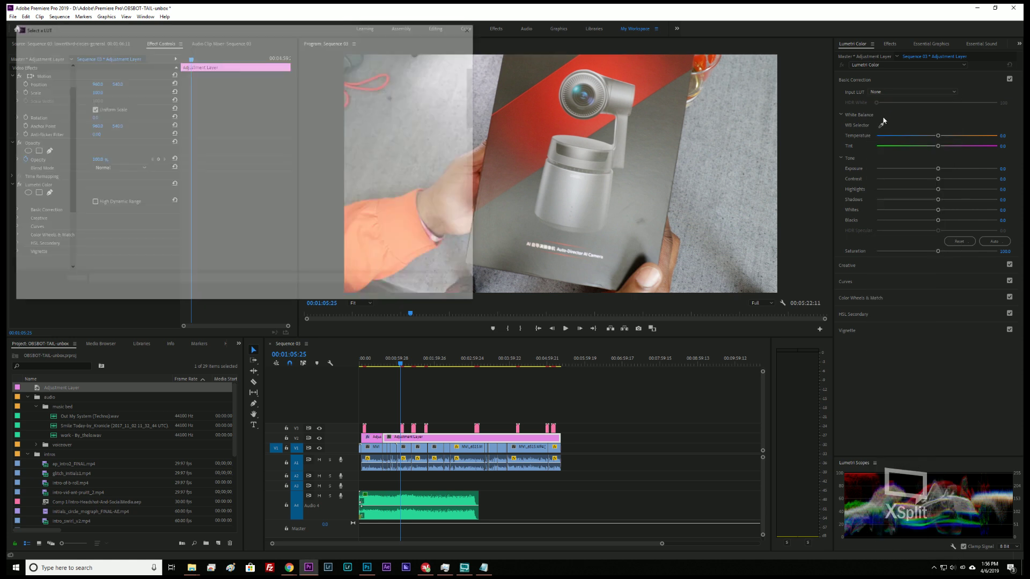
click(124, 201)
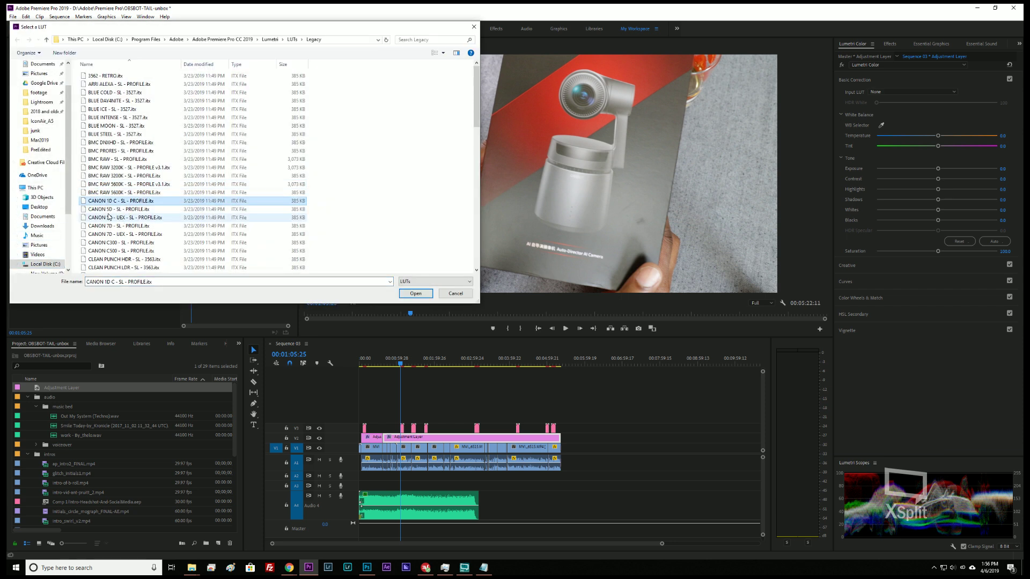
double_click(128, 210)
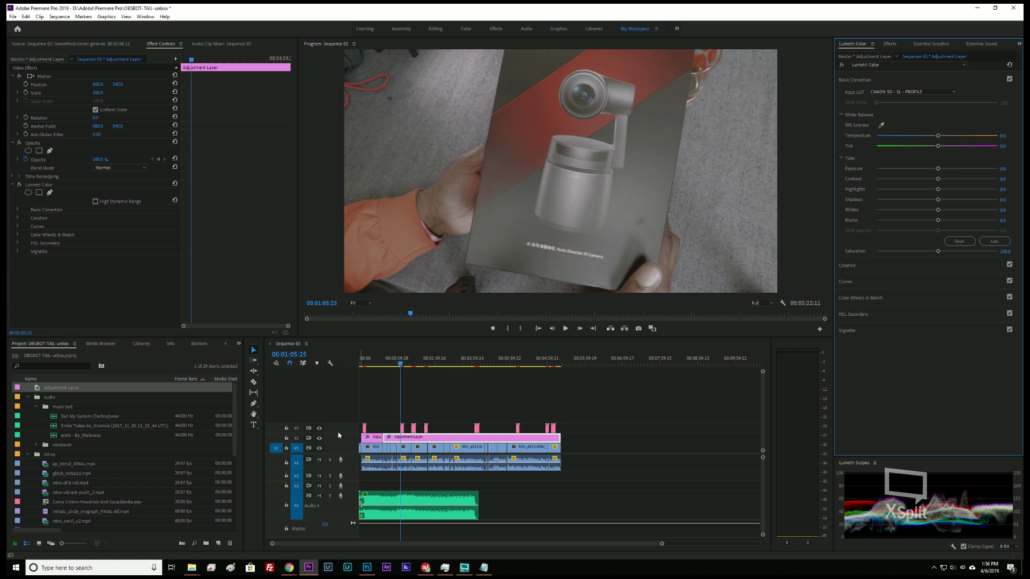
- On the first adjustment layer segment, raise the Lumetri exposure to 0.6 and the saturation to about 135
click(366, 365)
mouse_move(367, 365)
mouse_down()
mouse_move(380, 366)
mouse_move(370, 366)
mouse_up()
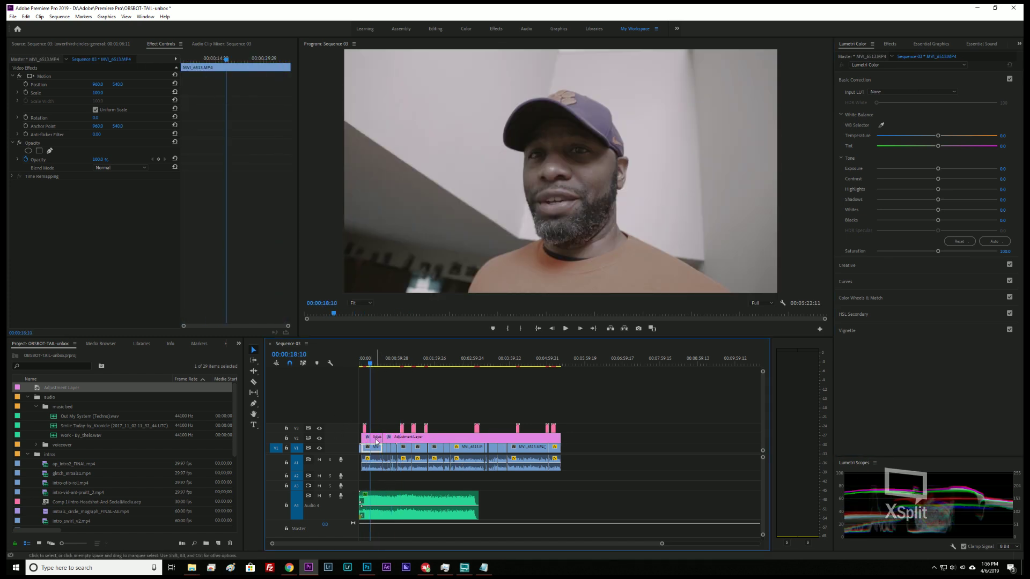
click(376, 438)
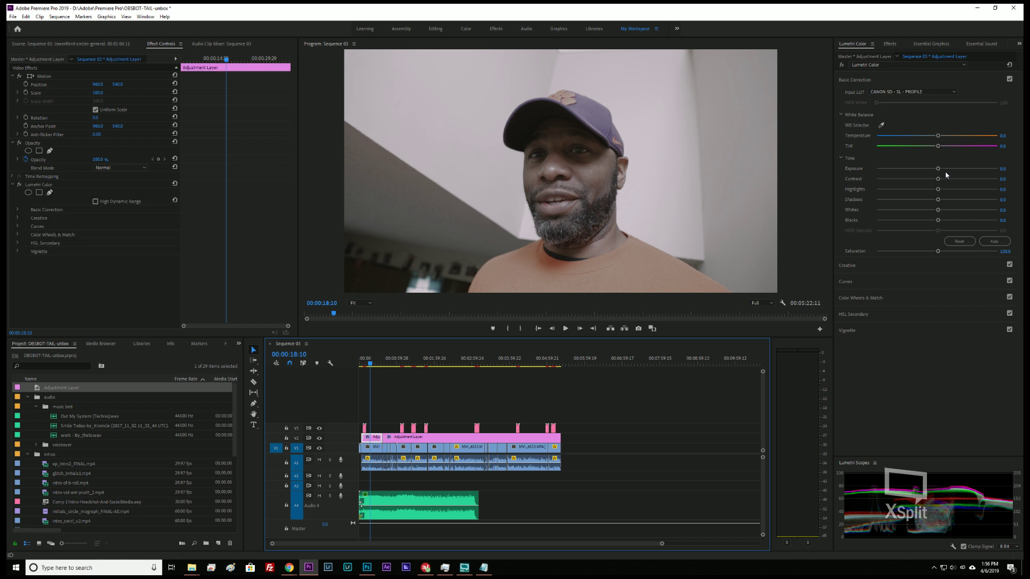
drag(937, 170, 945, 169)
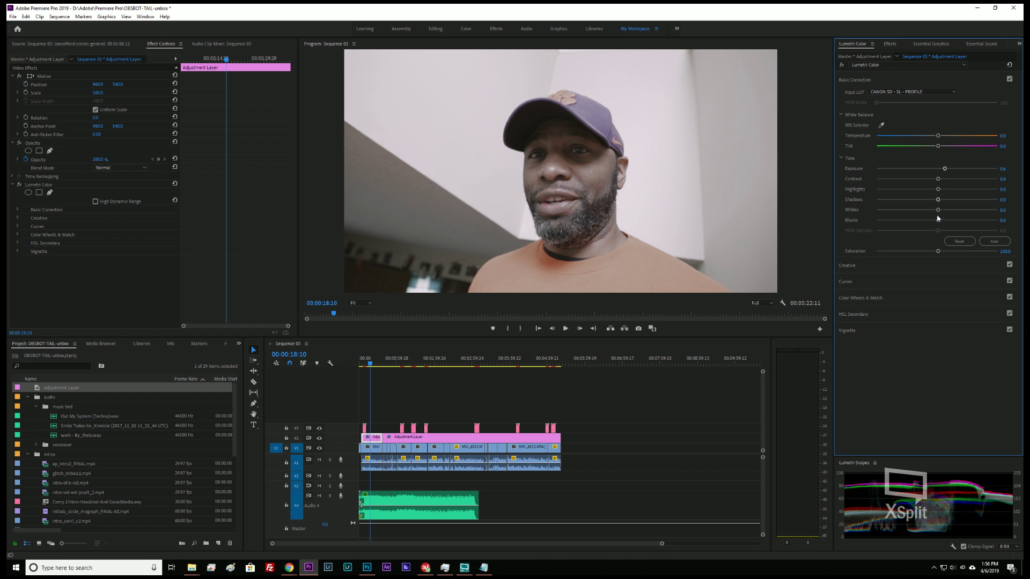
drag(945, 251, 963, 251)
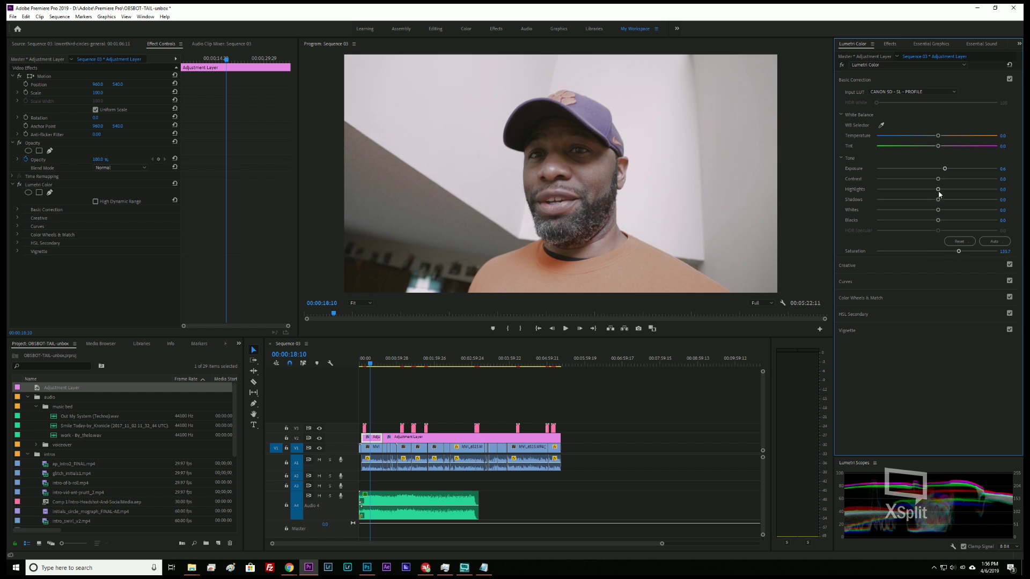
- Set the first adjustment layer segment's contrast to about -20, highlights to about 20 and shadows to about -44, and slightly adjust the blacks
mouse_move(937, 192)
mouse_down()
mouse_move(922, 192)
mouse_move(967, 192)
mouse_move(910, 203)
mouse_move(925, 182)
mouse_up()
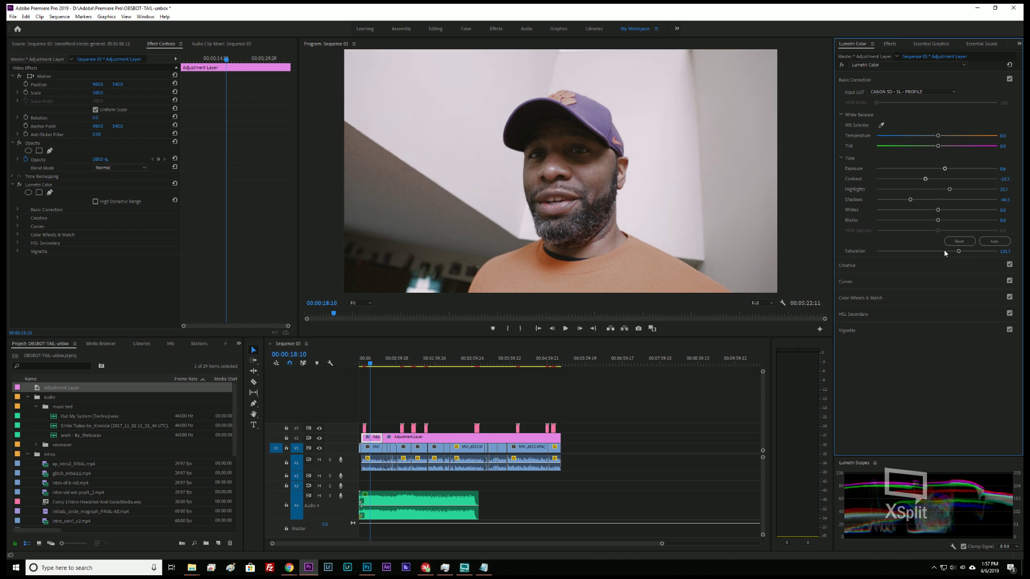
mouse_move(938, 220)
mouse_down()
mouse_move(917, 221)
mouse_move(960, 223)
mouse_move(898, 224)
mouse_move(947, 229)
mouse_move(938, 230)
mouse_up()
drag(958, 252, 959, 253)
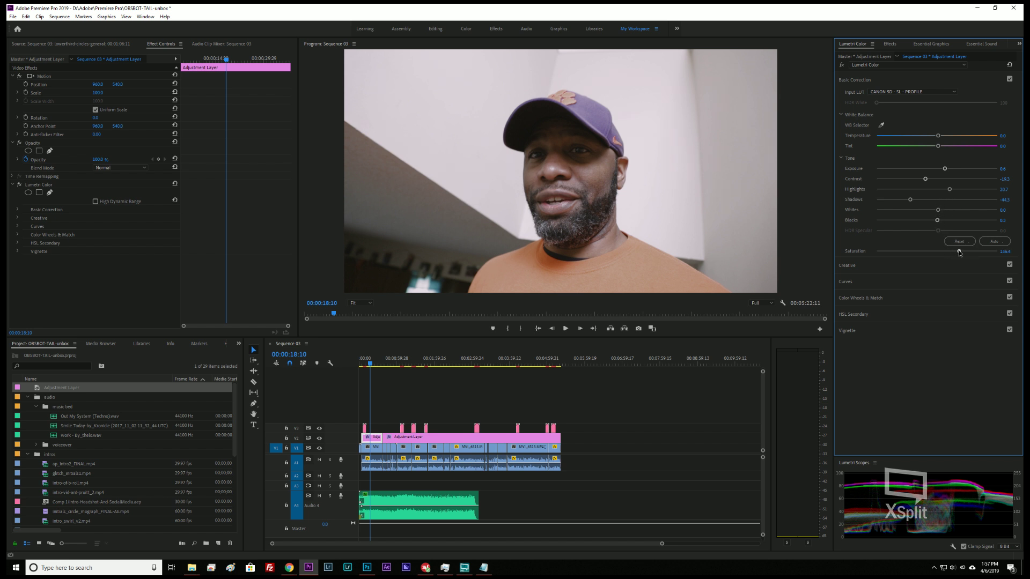
- Try sampling the white balance from the wall and fine-tuning temperature and tint, then reset both and preview the footage
click(882, 124)
click(464, 137)
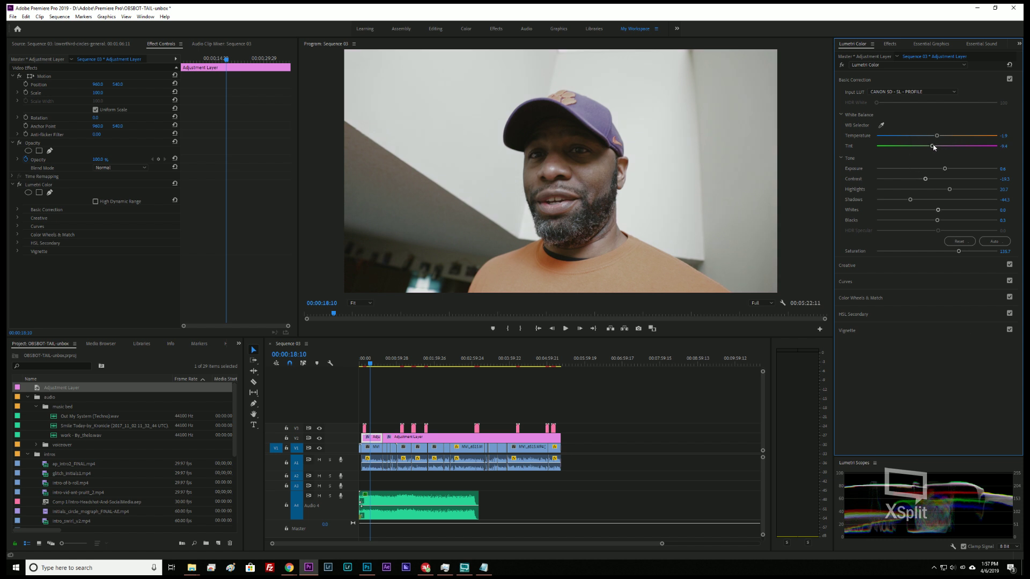
mouse_move(931, 146)
mouse_down()
mouse_move(939, 137)
mouse_move(936, 145)
mouse_up()
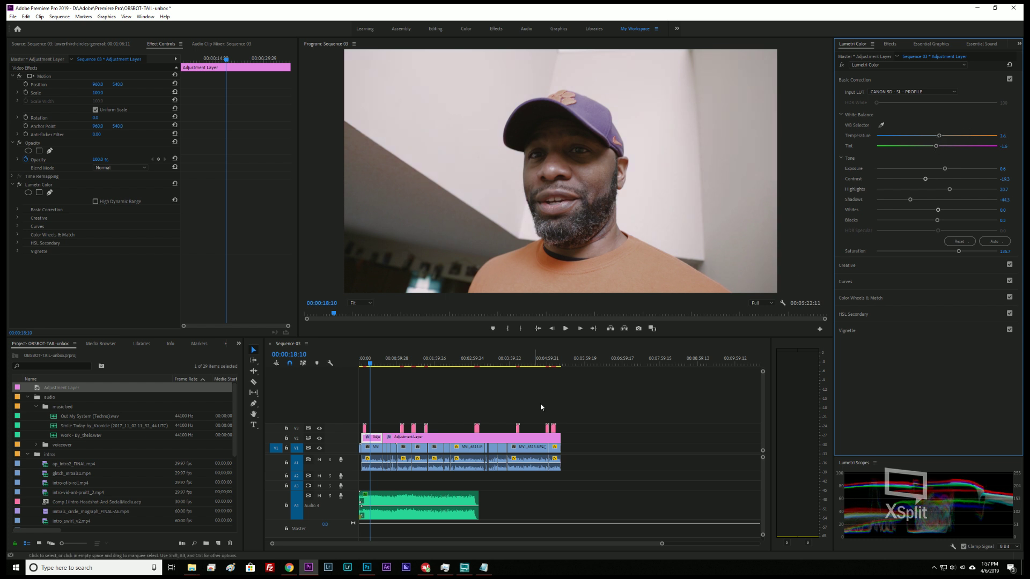
key(space)
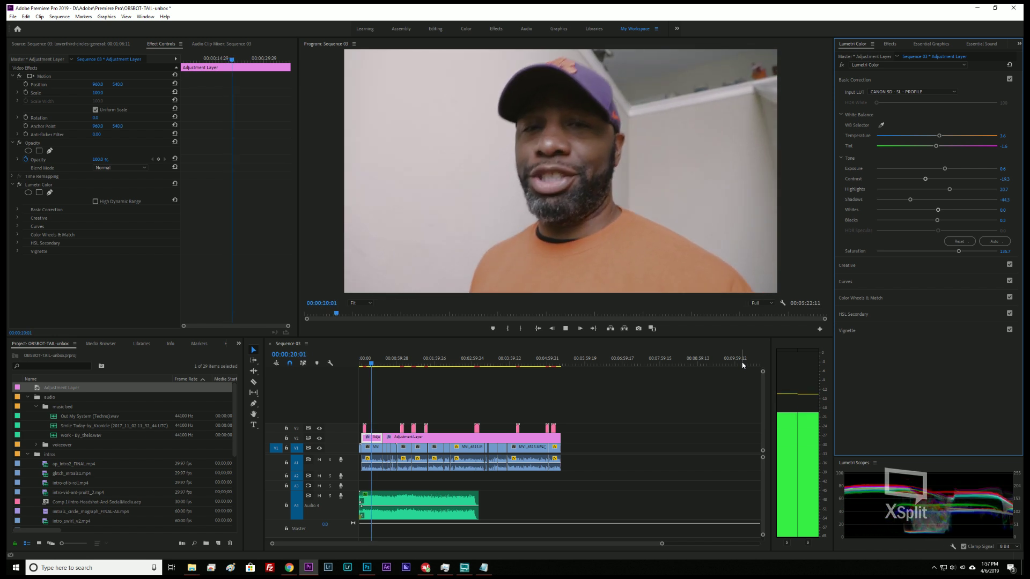
key(space)
double_click(936, 146)
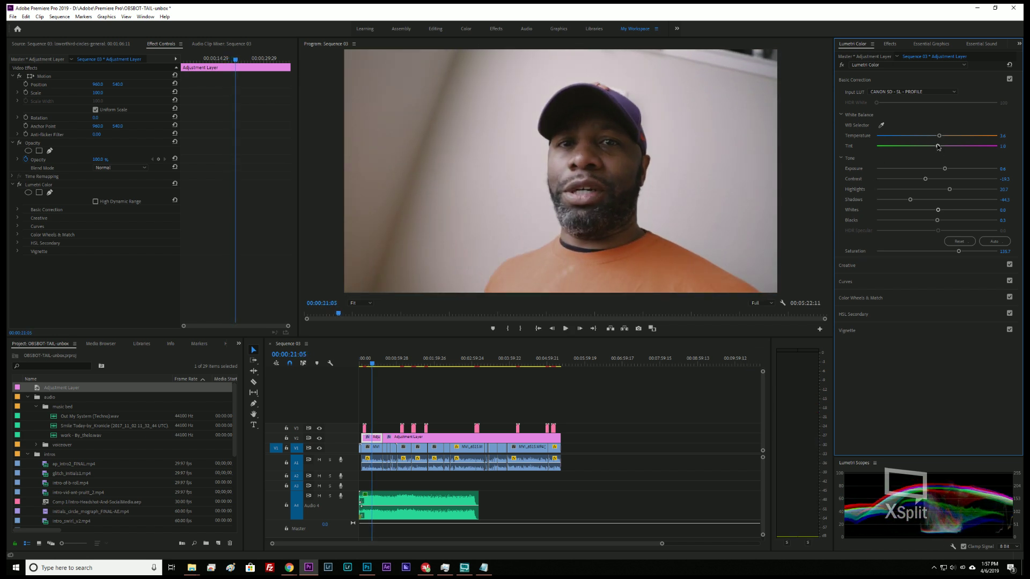
double_click(939, 136)
key(space)
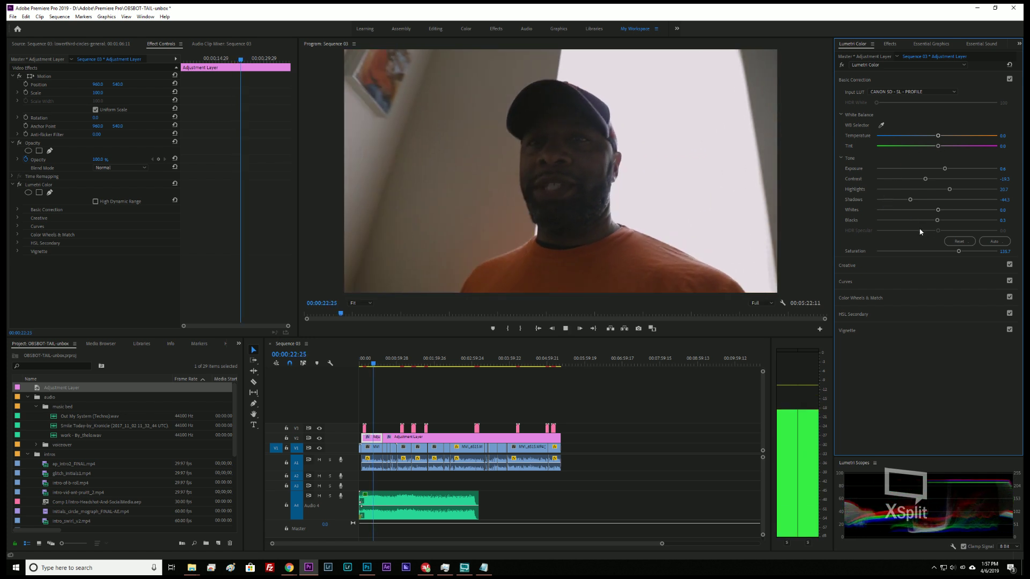
key(space)
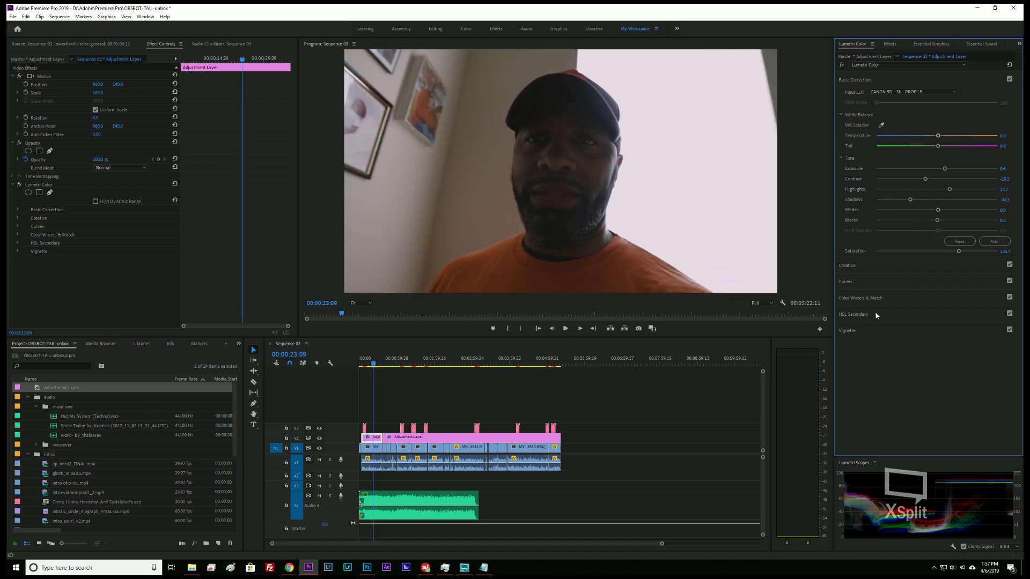
- Examine the previews of the Creative looks for the first adjustment layer segment
click(861, 266)
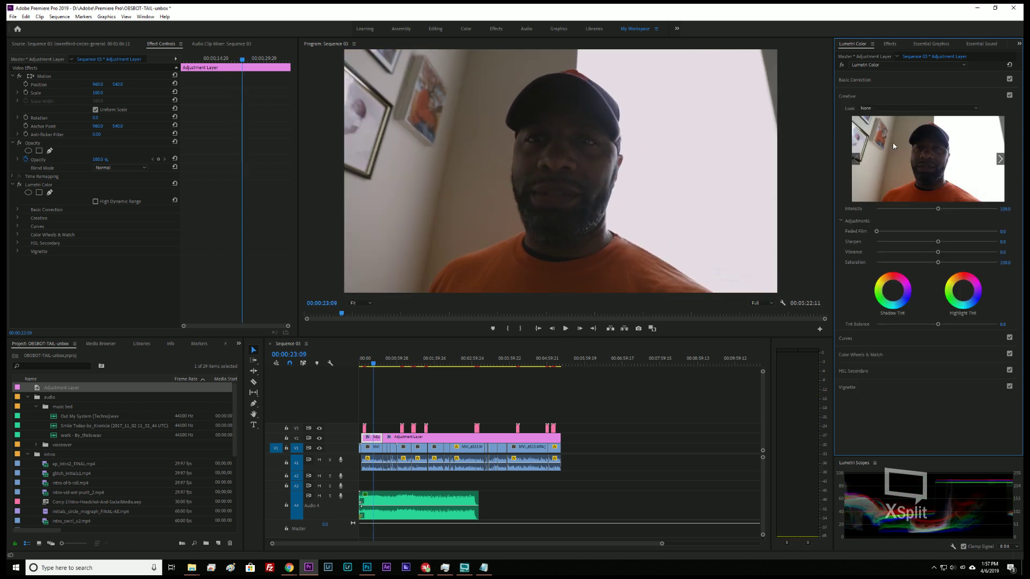
click(1000, 160)
click(1001, 160)
click(1000, 160)
click(1001, 161)
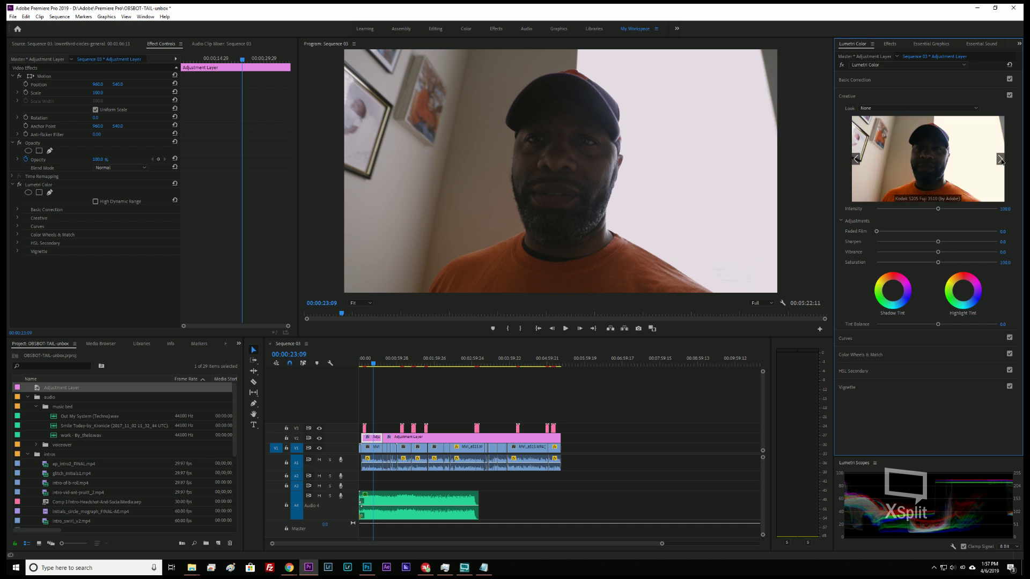
click(1001, 160)
click(1001, 160)
click(1001, 160)
click(1001, 160)
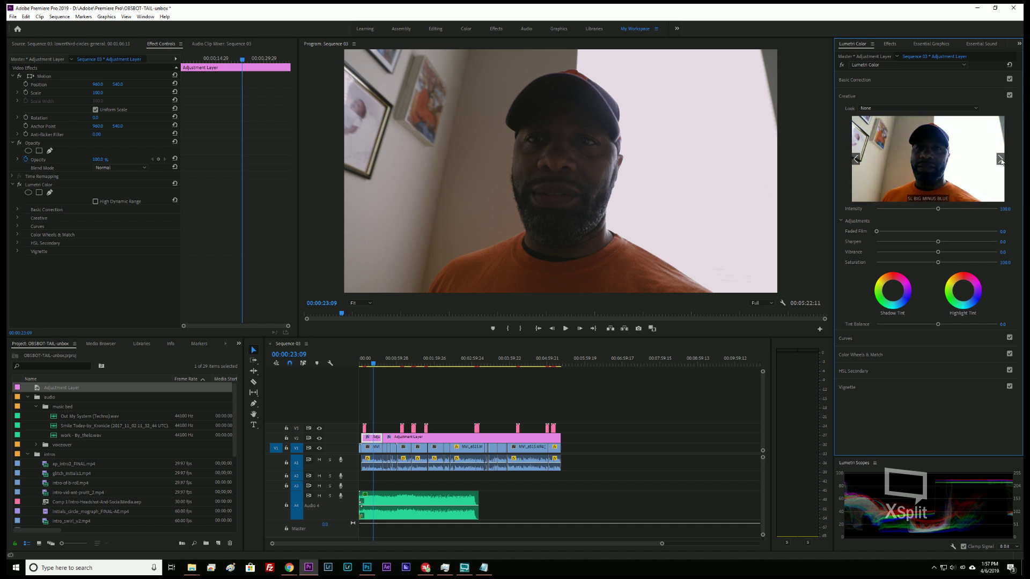
click(1001, 161)
click(1001, 161)
click(1001, 160)
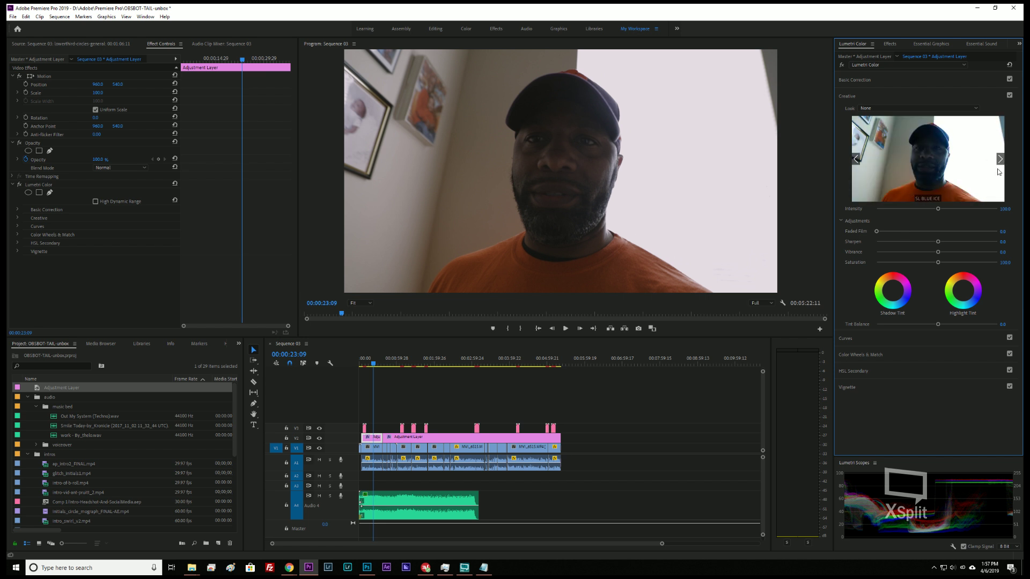
click(1001, 164)
click(1001, 161)
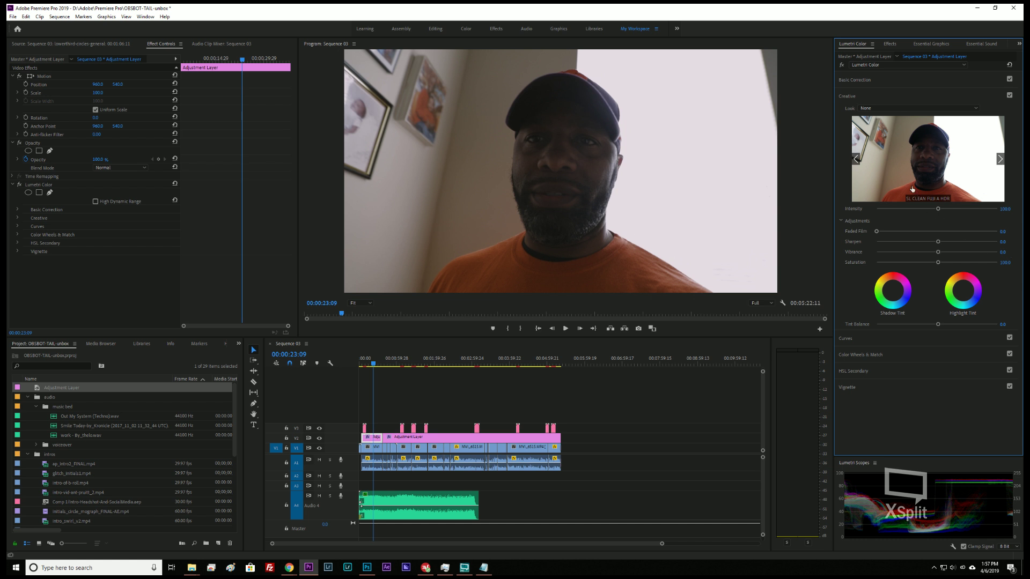
- Apply the SL GOLD ORANGE Creative look to the first adjustment layer segment
click(890, 108)
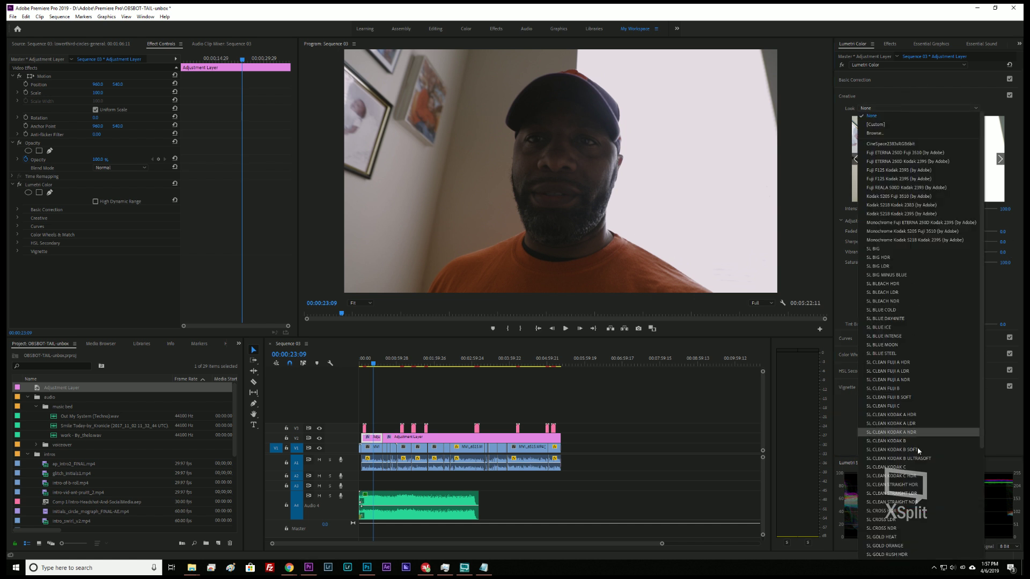
scroll(904, 412, down, 5)
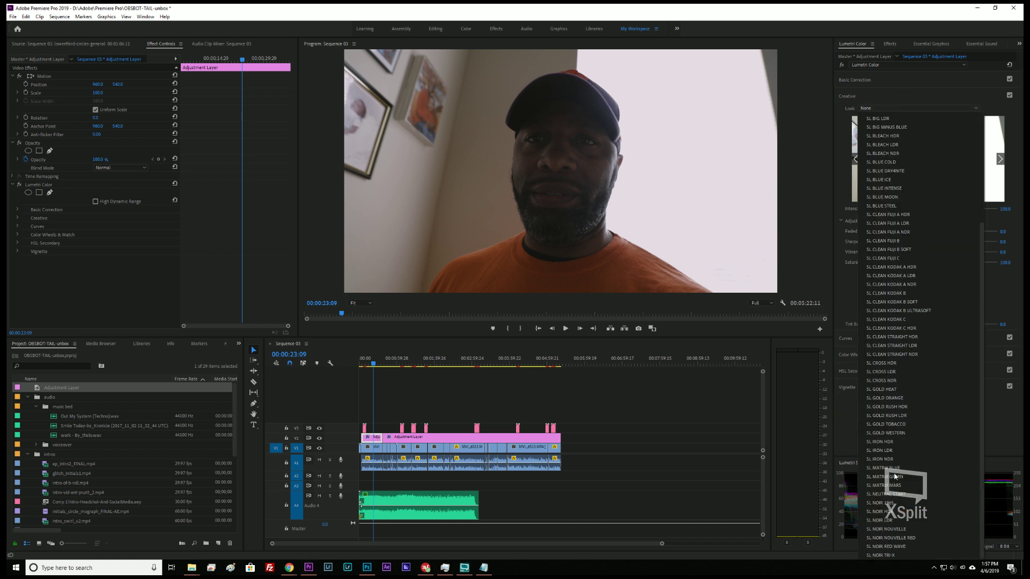
click(909, 401)
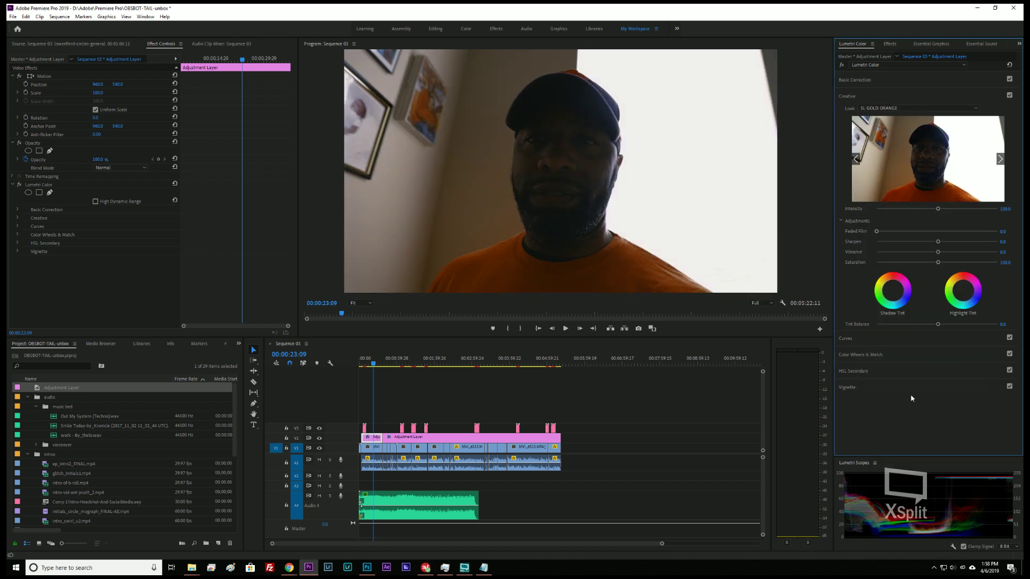
- Preview the graded footage near the start of the sequence and lower the look's intensity to about 80
click(367, 364)
key(space)
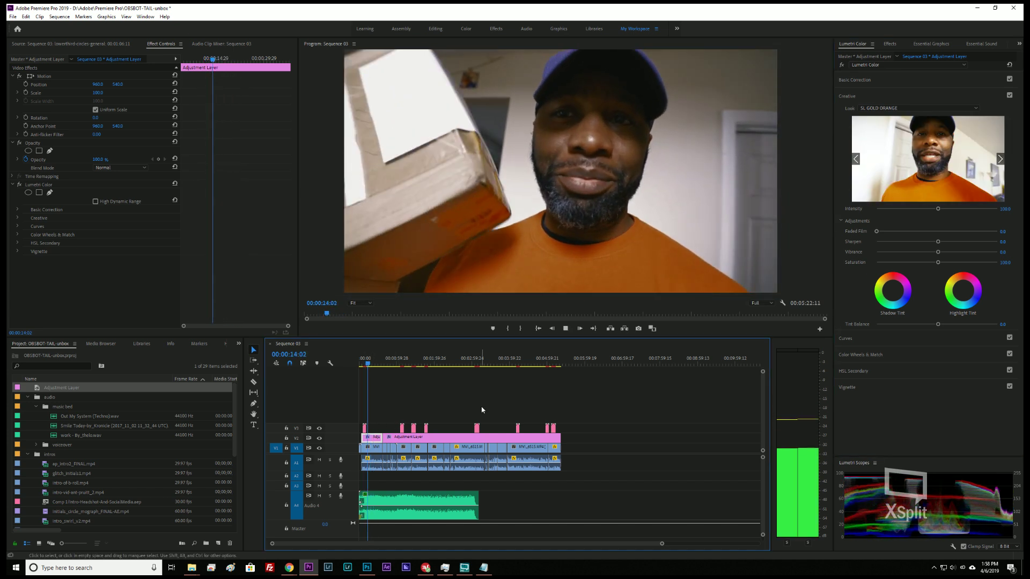
key(space)
drag(937, 209, 909, 210)
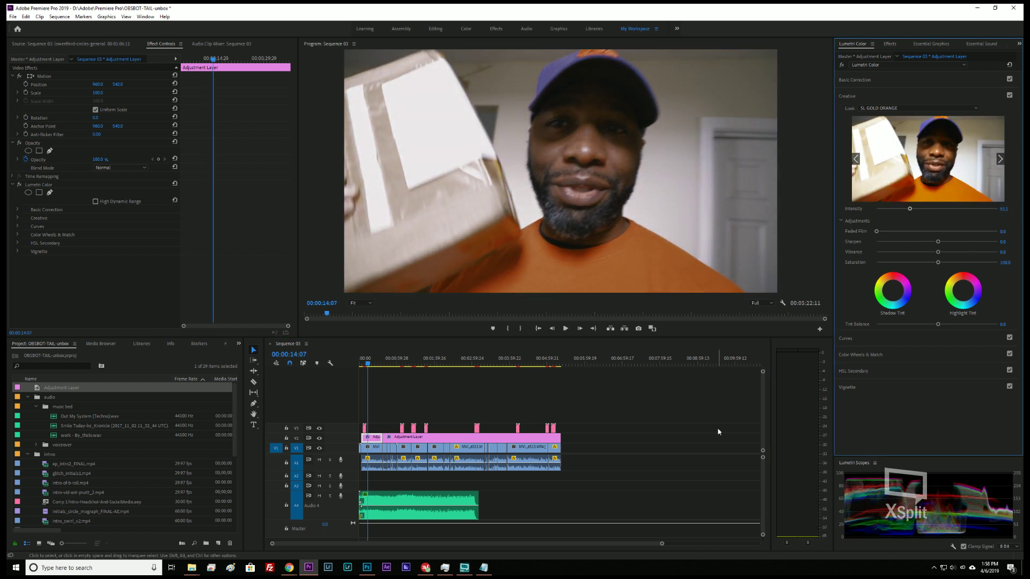
key(space)
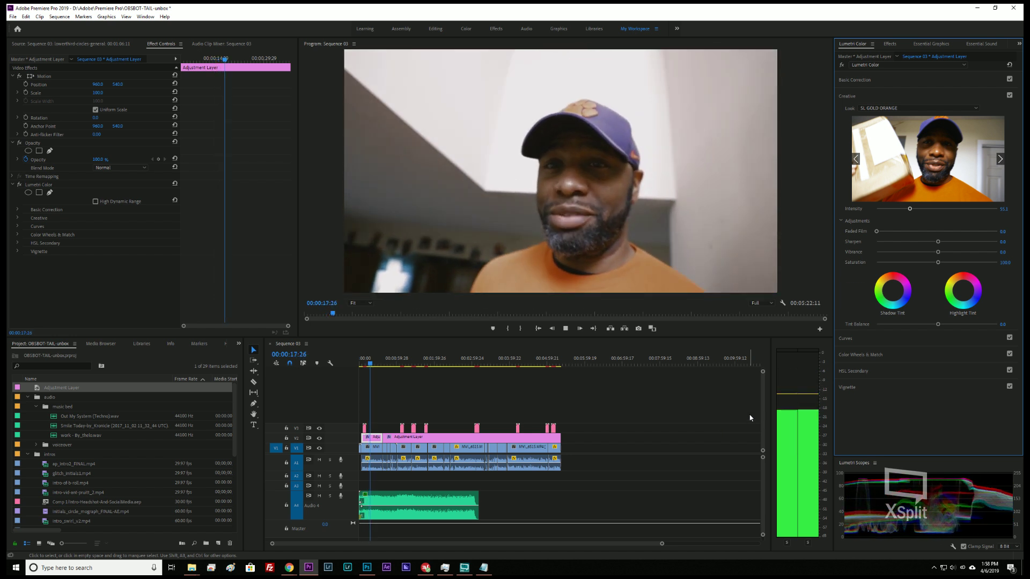
key(space)
drag(913, 213, 926, 214)
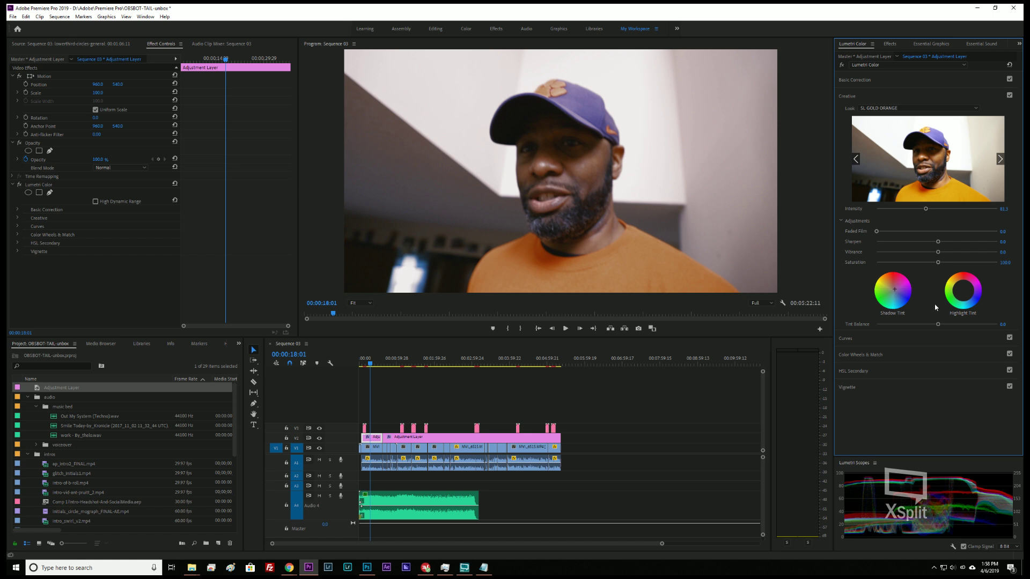
- Try subtle shadow and highlight tints and a tint balance change on the first adjustment layer segment while previewing the footage
click(367, 364)
key(space)
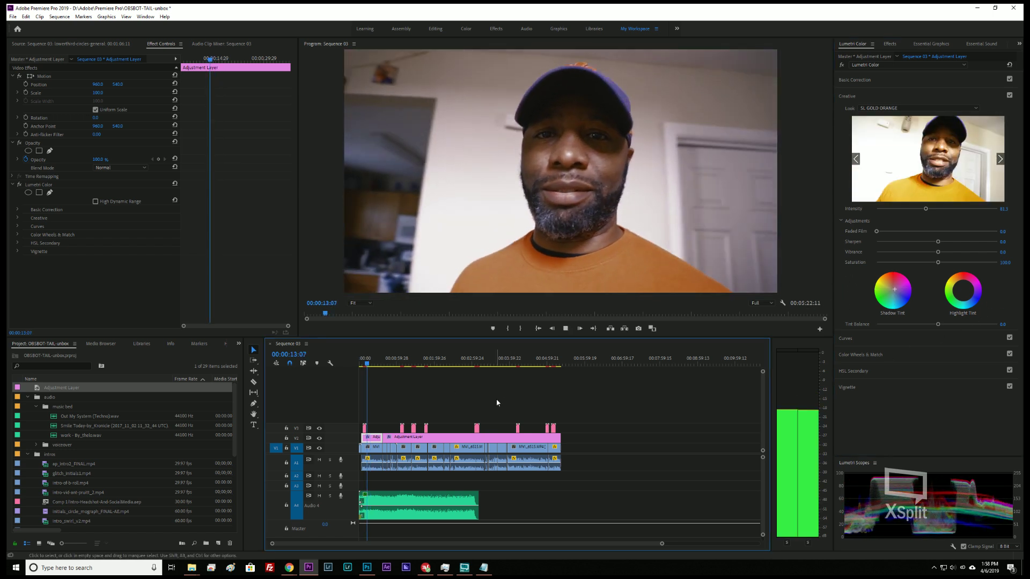
key(space)
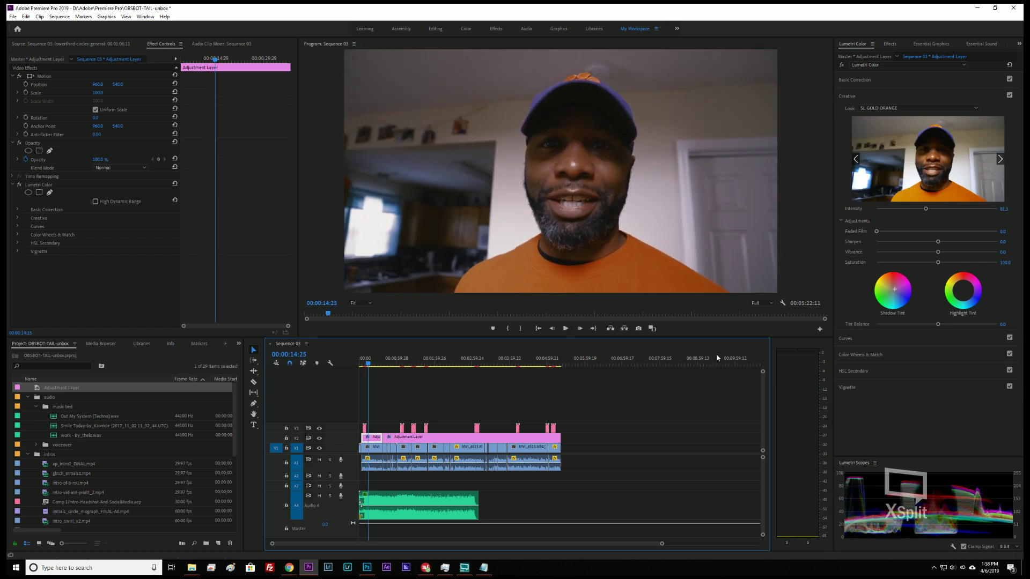
click(894, 292)
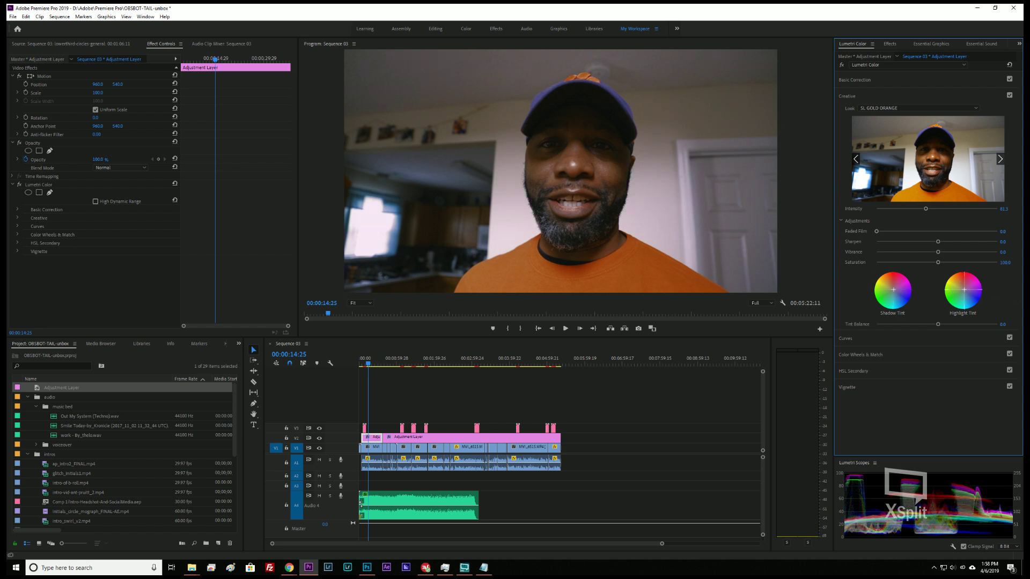
key(space)
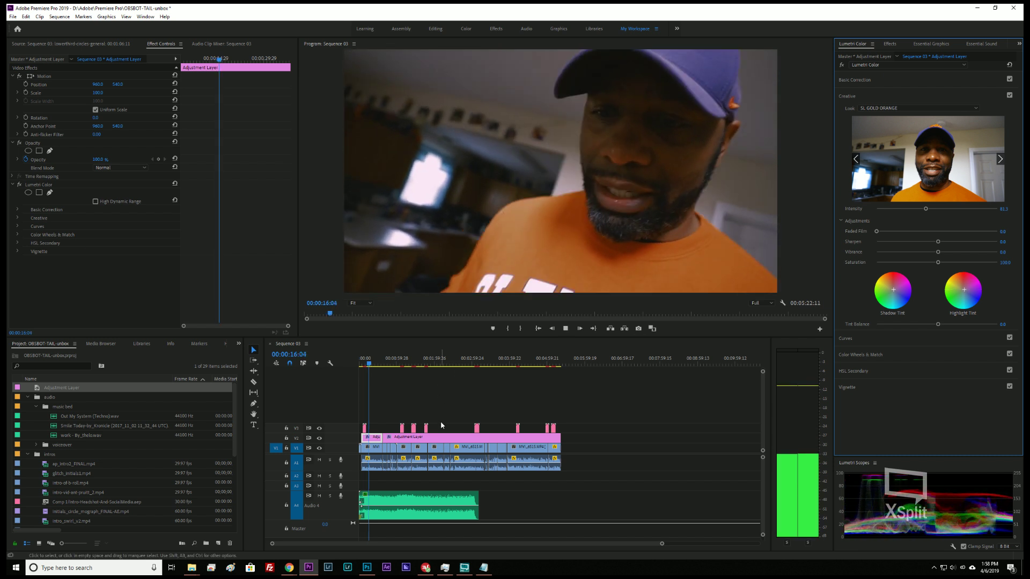
key(space)
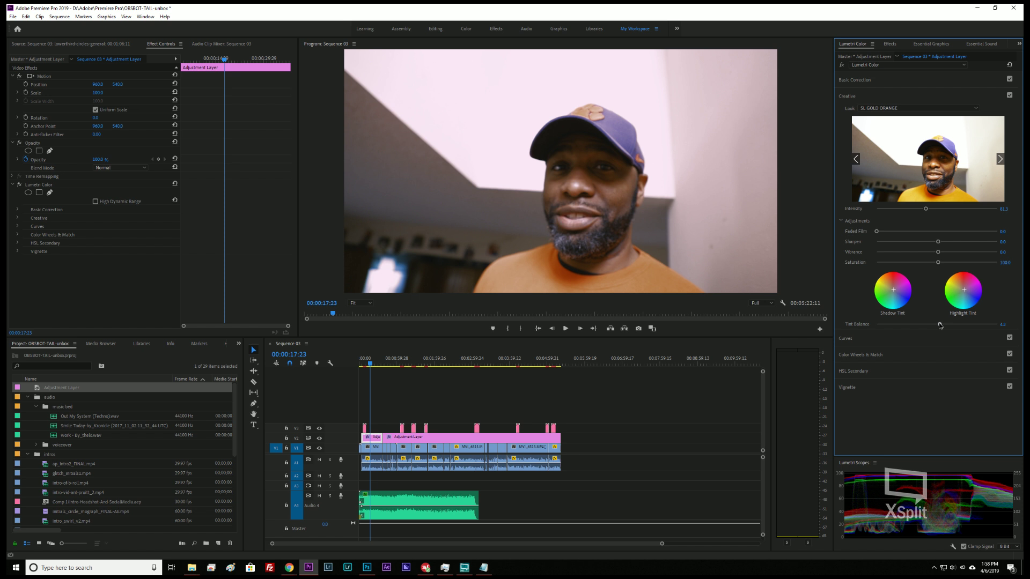
mouse_move(939, 325)
mouse_down()
mouse_move(897, 326)
mouse_move(936, 327)
mouse_up()
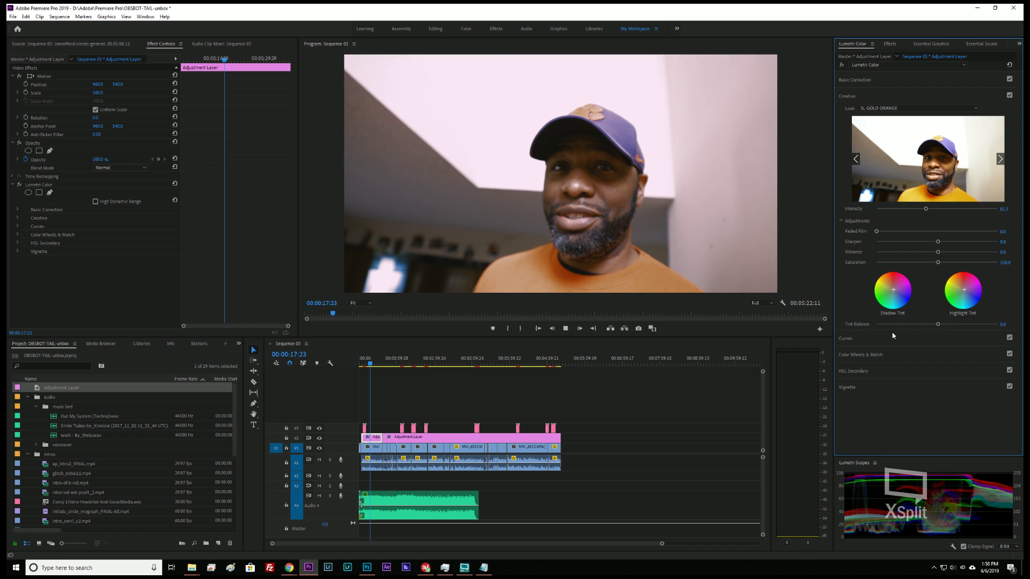
key(space)
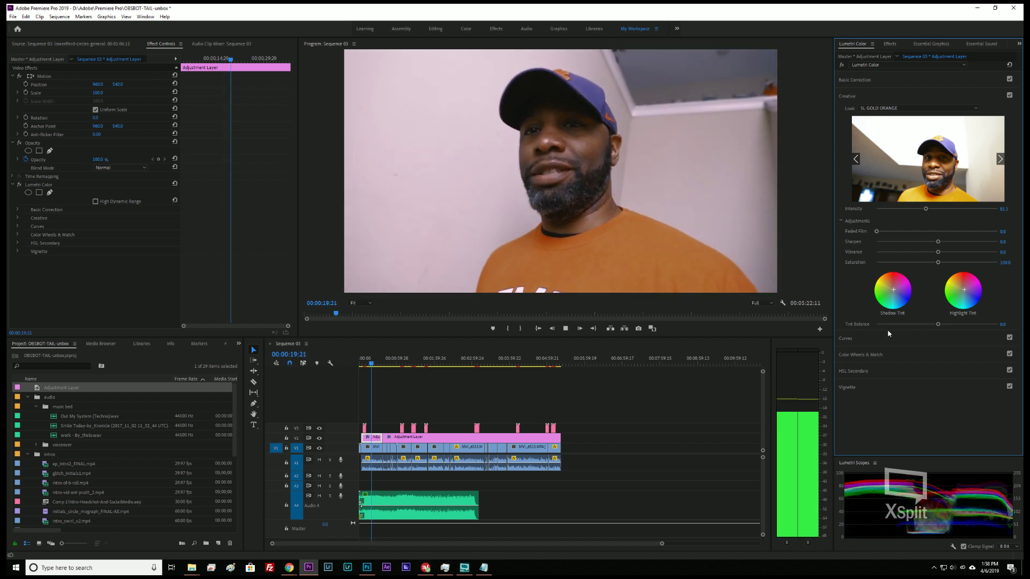
key(space)
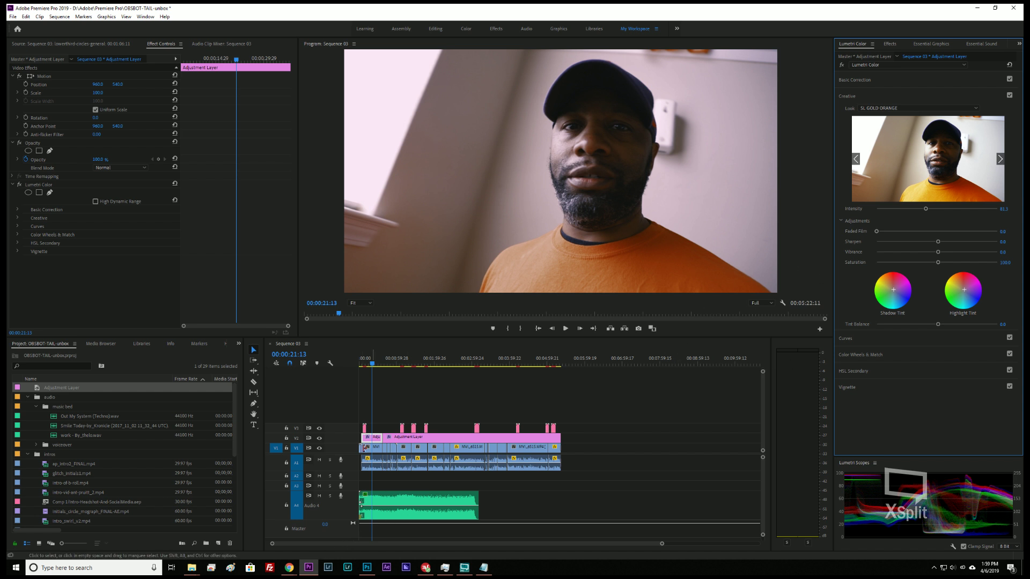
- Replay the opening shot with the lower third, and reset the shadow and highlight tints to neutral
click(363, 363)
key(space)
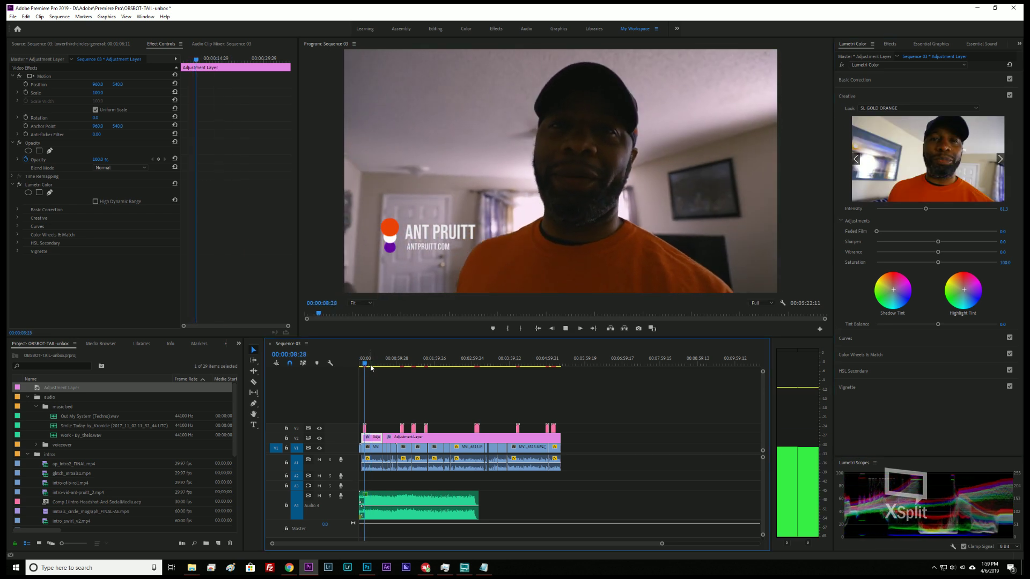
key(space)
click(892, 292)
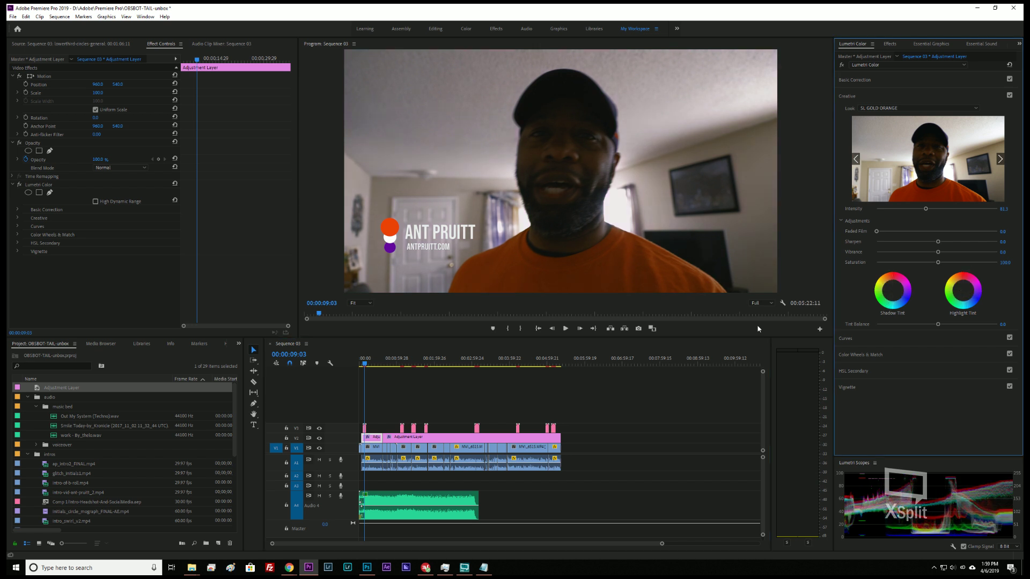
key(space)
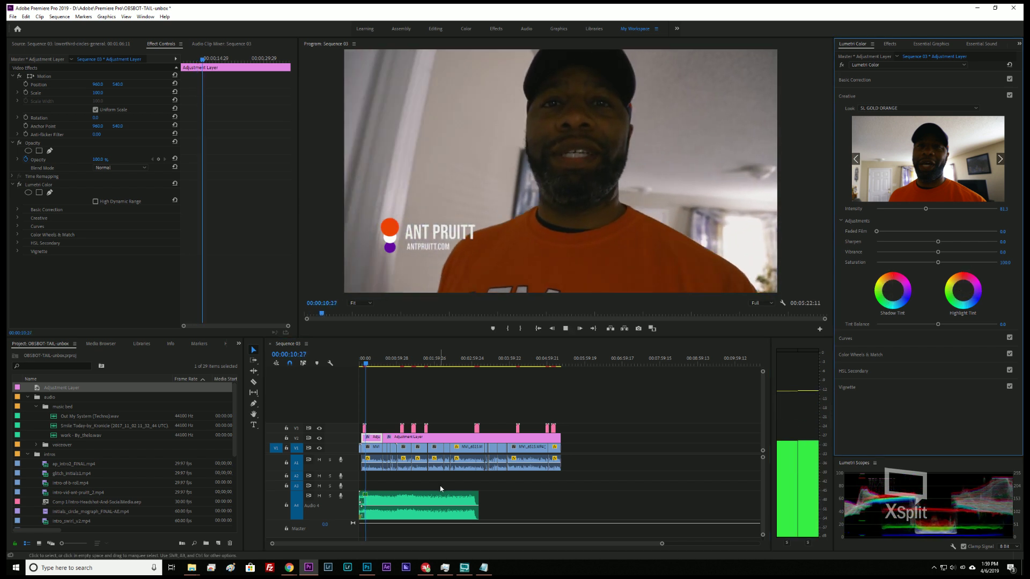
- Try a slight blue tint on the midtones and shadows of the adjustment layer with the color wheels, and preview the footage
key(space)
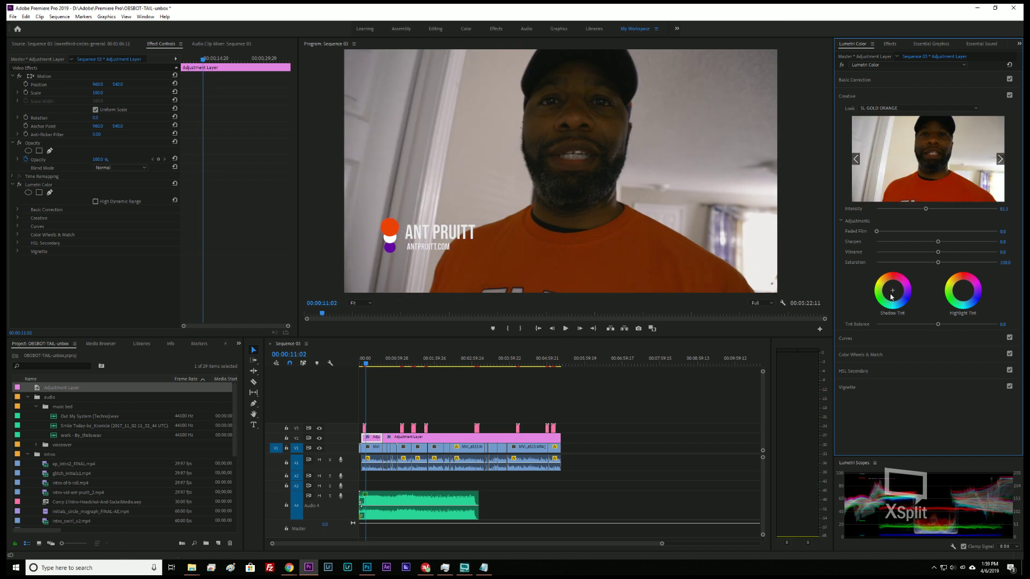
click(857, 355)
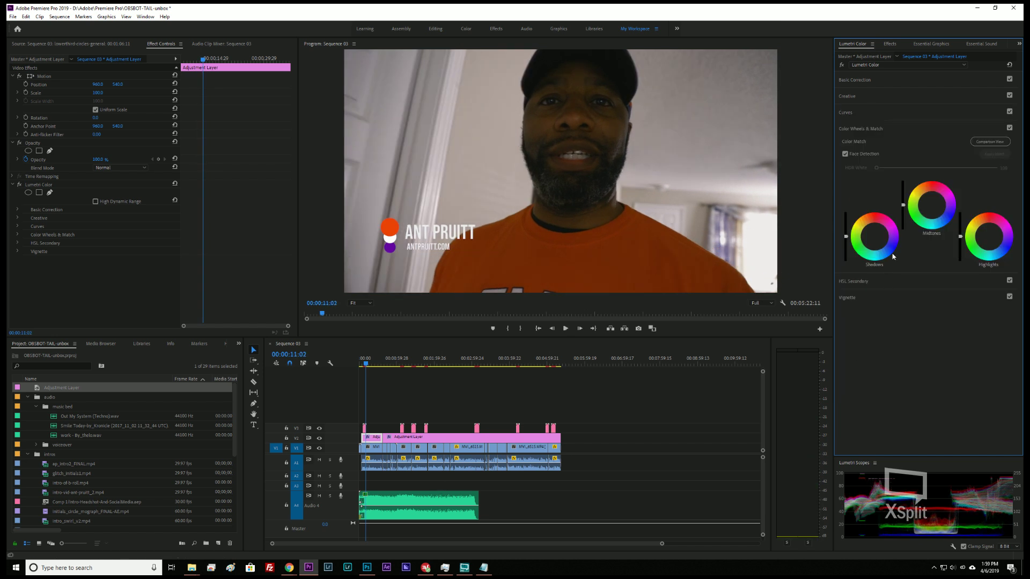
click(933, 206)
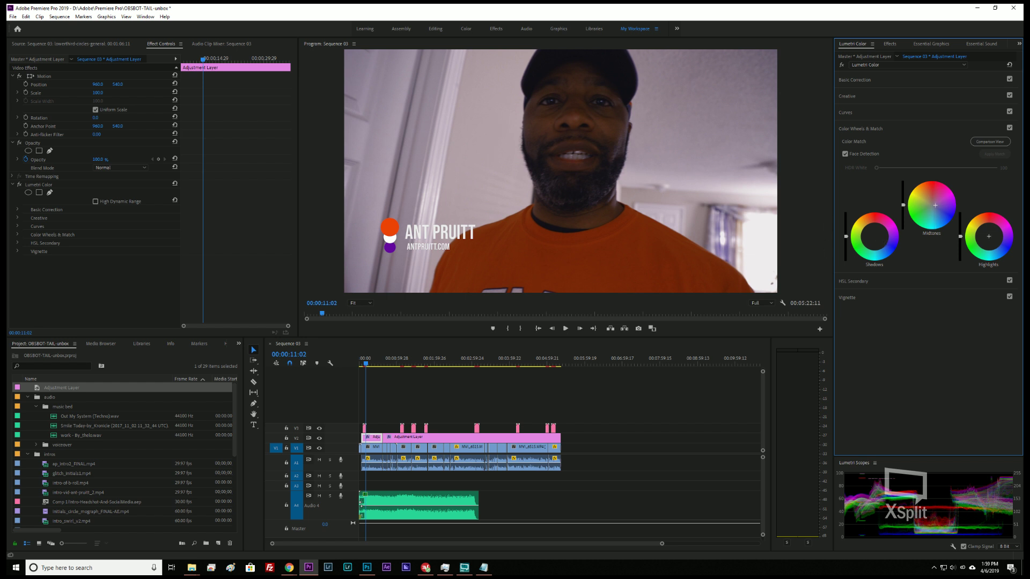
click(874, 236)
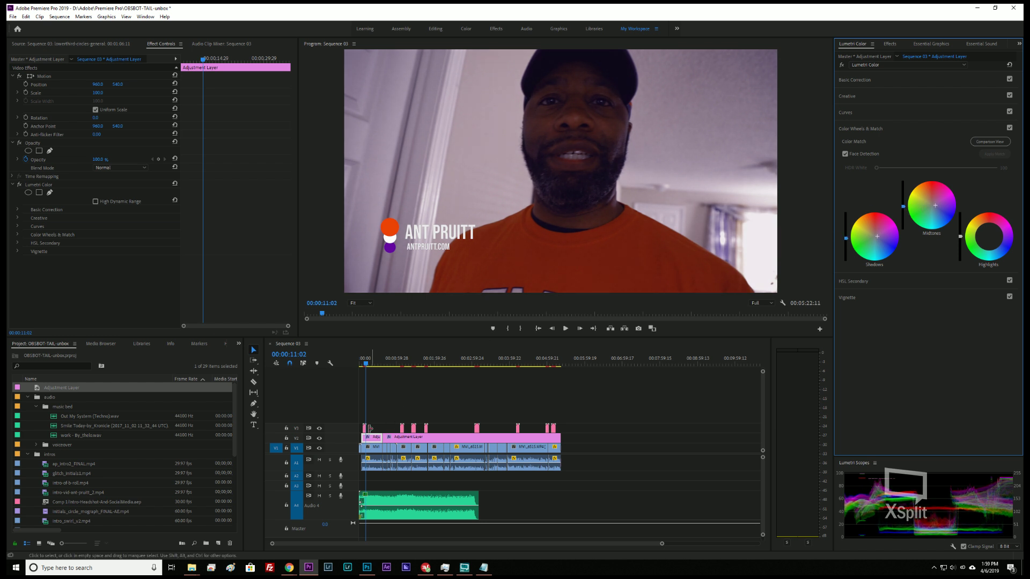
key(space)
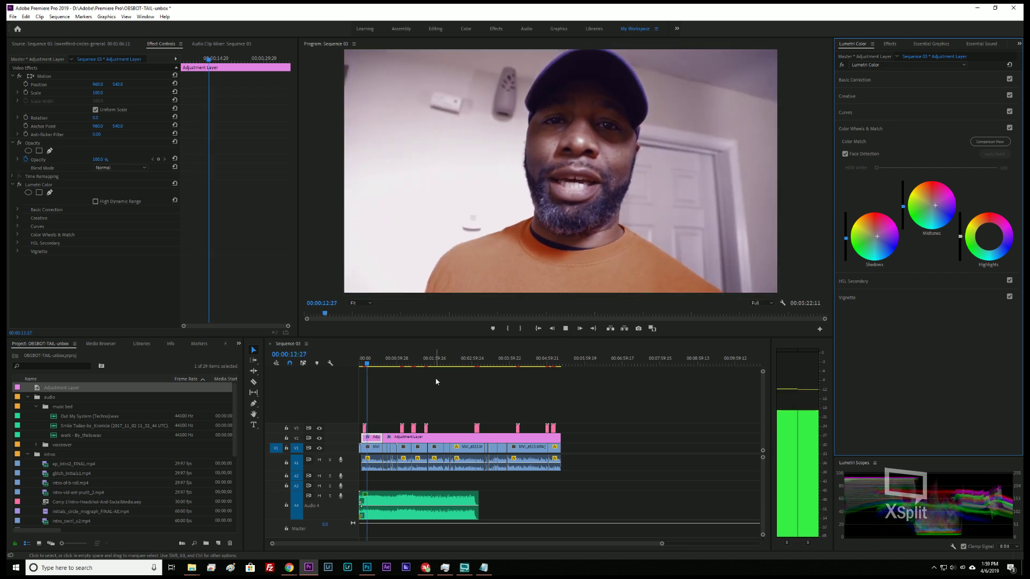
key(space)
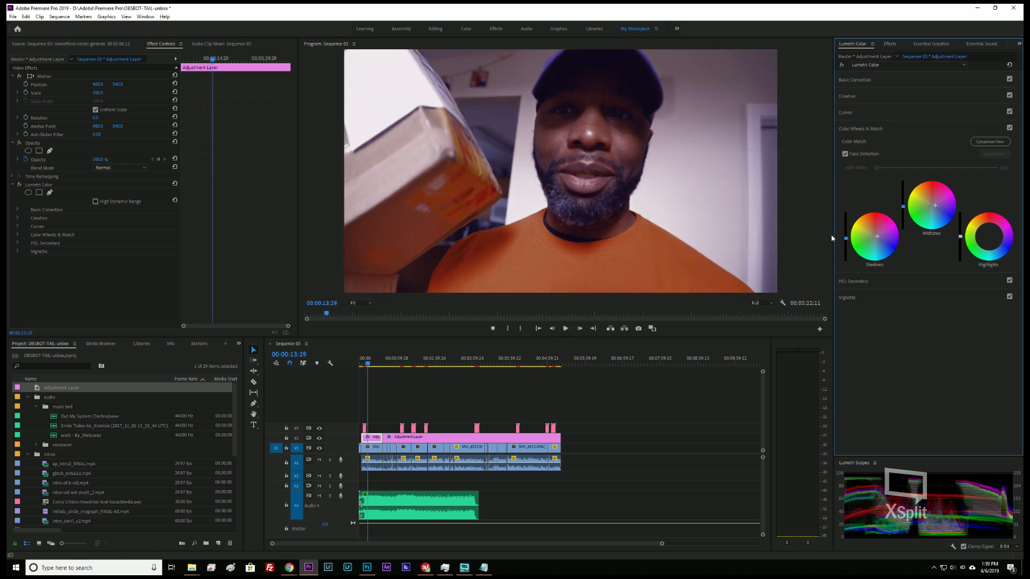
- Reset the shadow and midtone color wheels to neutral and play the footage briefly to check the result
double_click(867, 243)
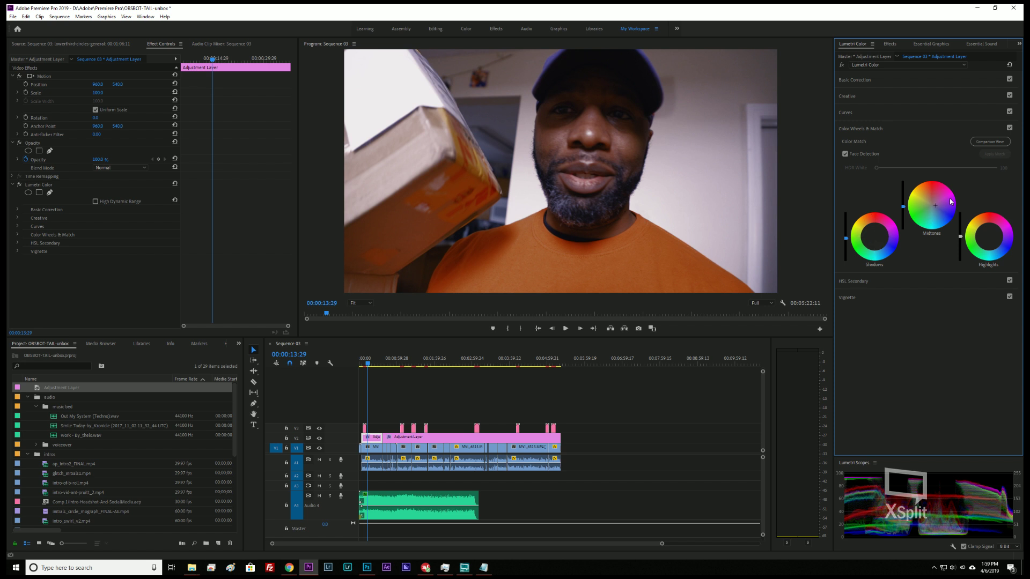
double_click(930, 205)
key(space)
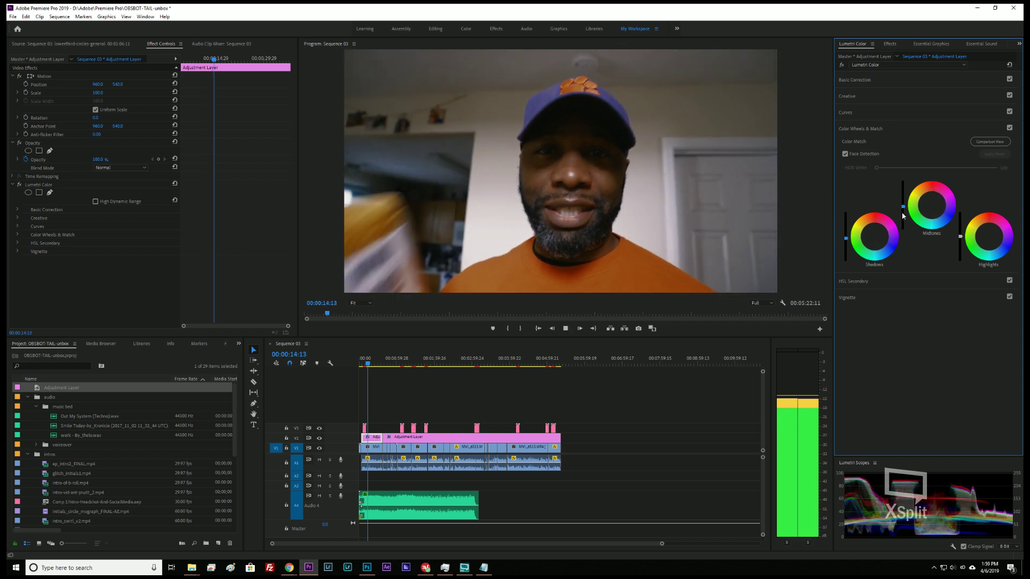
key(space)
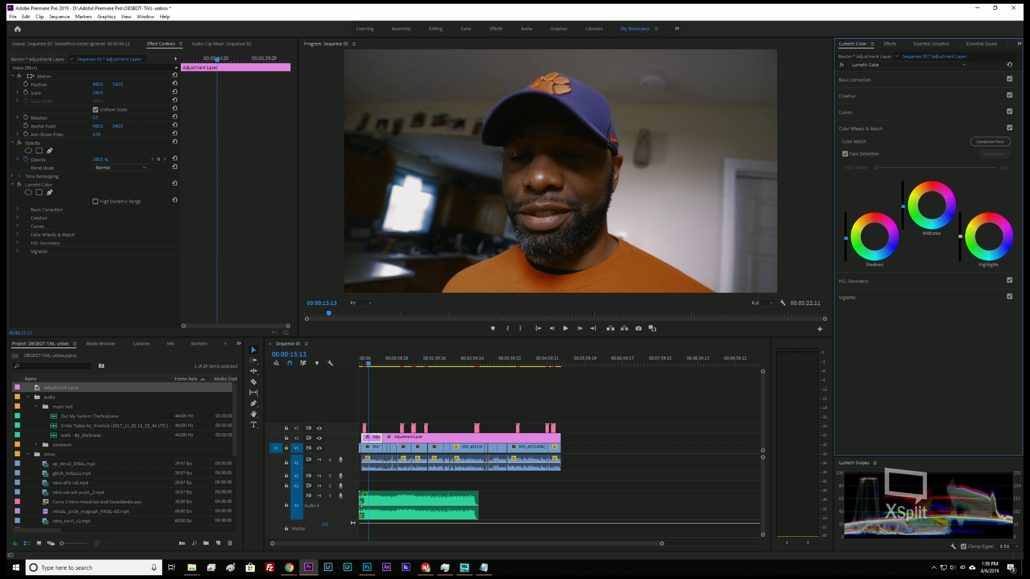
- Pull the green RGB curve down slightly through the midtones, anchor its highlights near the diagonal, and preview the footage
click(869, 82)
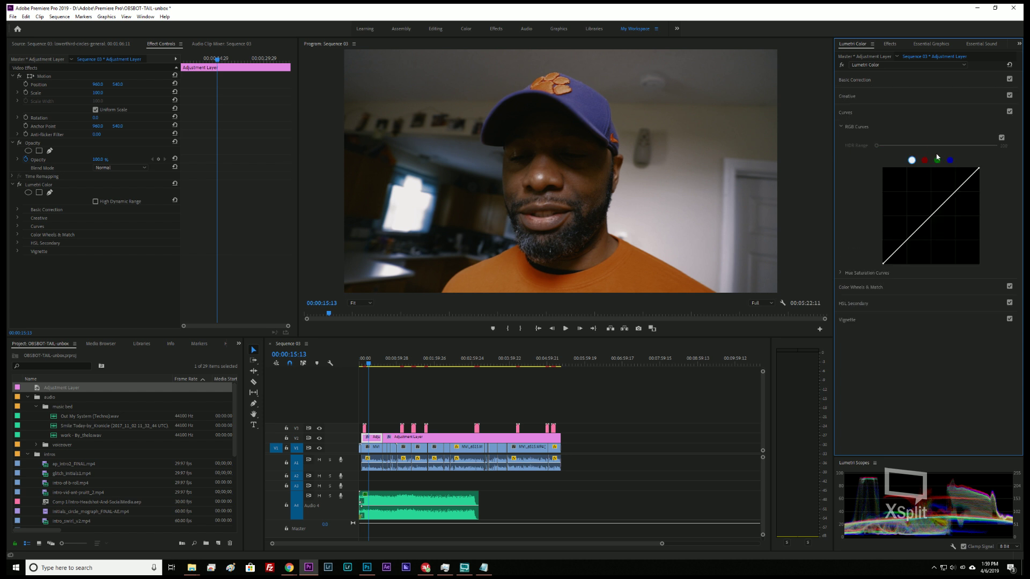
click(937, 160)
click(932, 215)
mouse_move(933, 215)
mouse_down()
mouse_move(899, 251)
mouse_move(928, 224)
mouse_up()
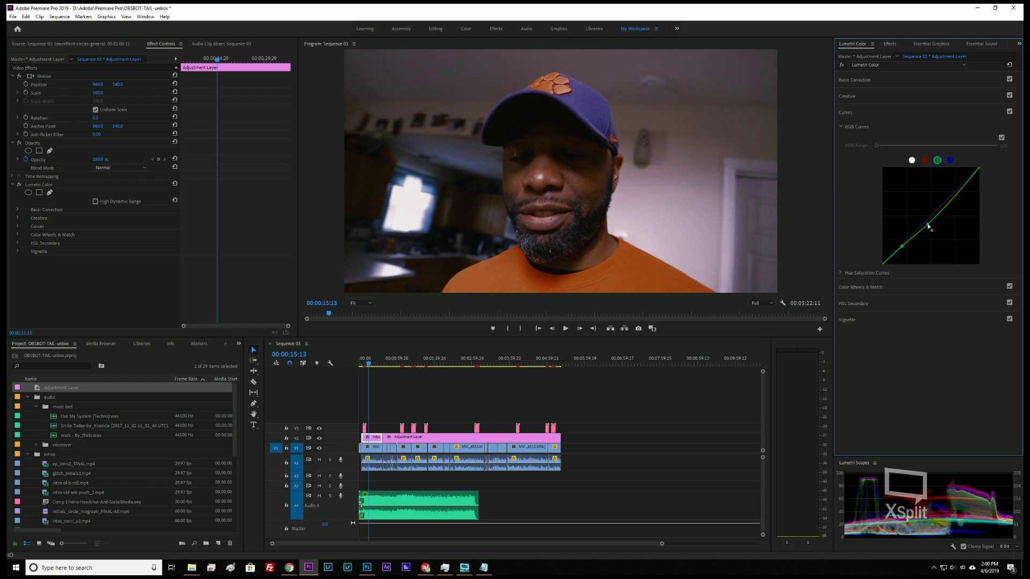
click(960, 194)
drag(959, 197, 956, 192)
click(374, 391)
key(space)
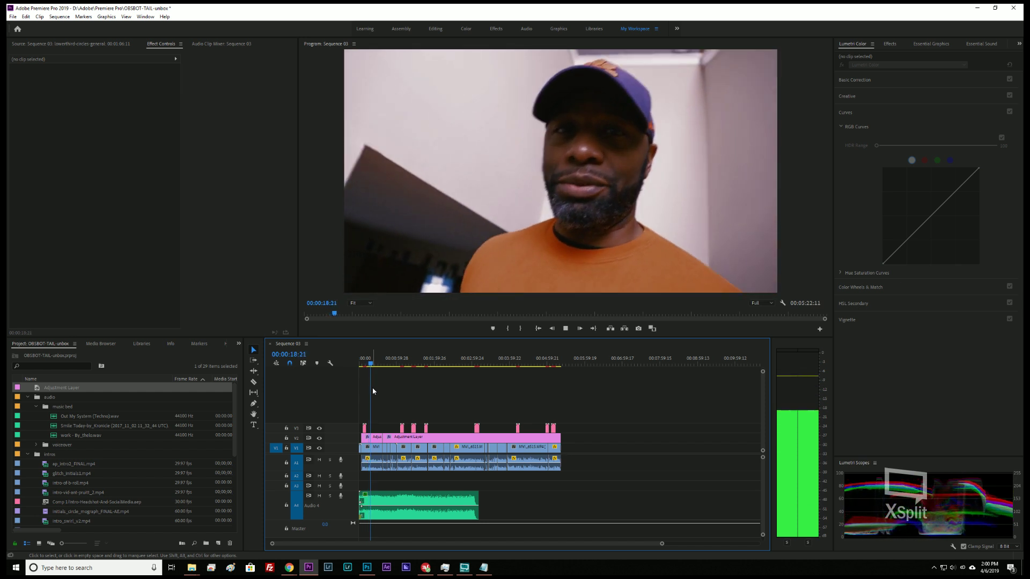
key(space)
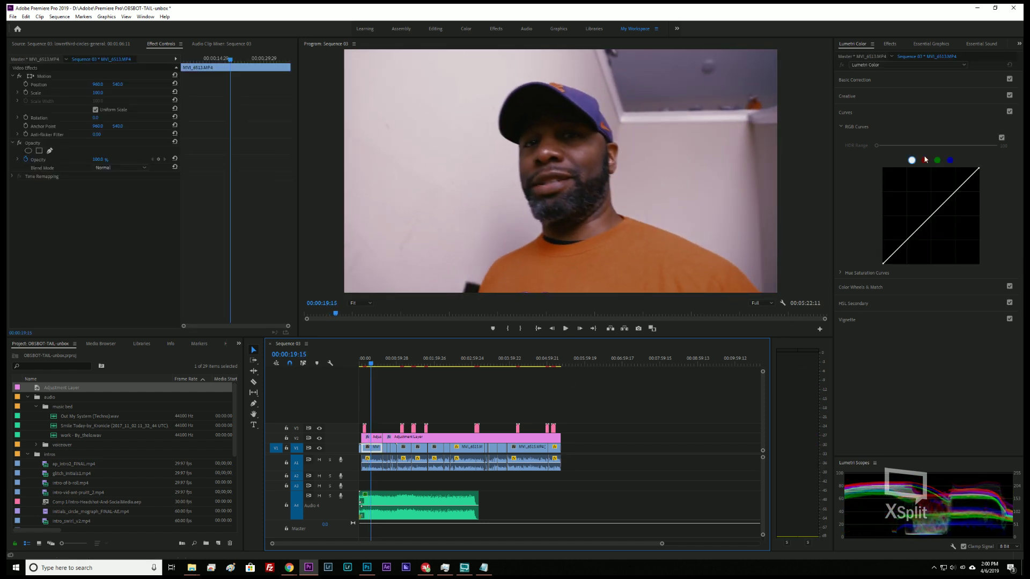
- Reselect the first adjustment layer segment, try lowering the green curve's upper end, and reset the green curve to a straight line
click(937, 161)
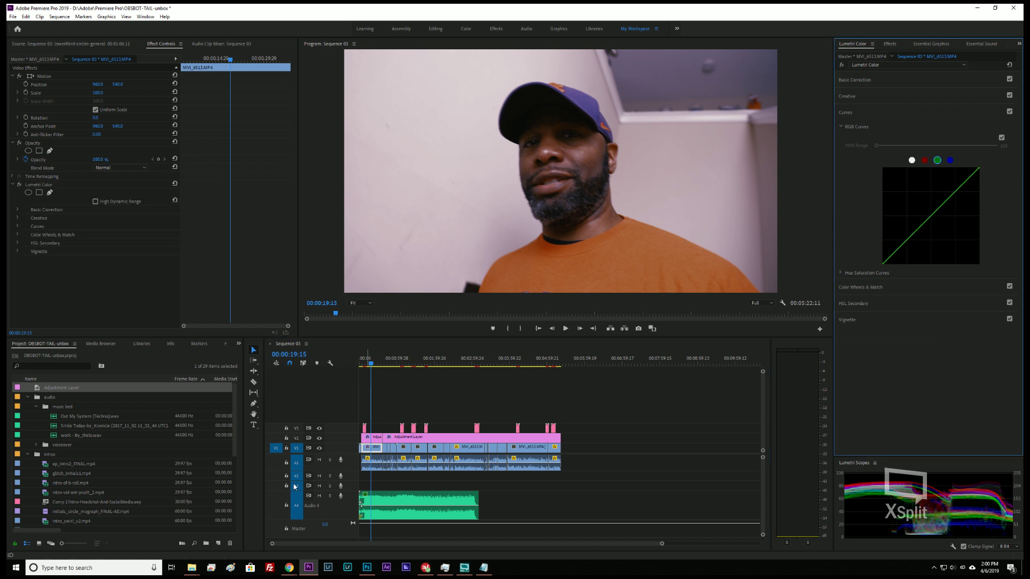
click(371, 440)
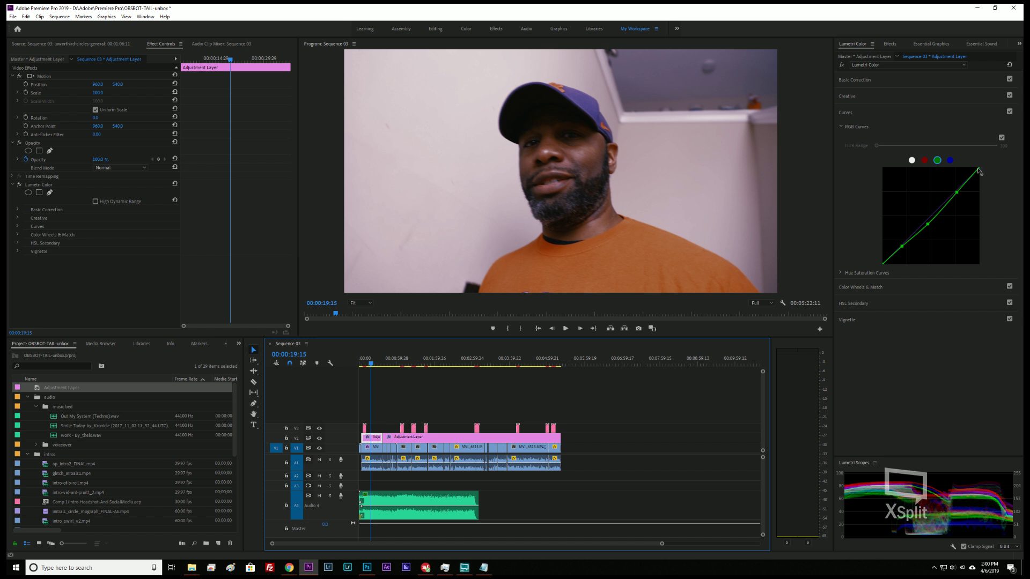
click(978, 170)
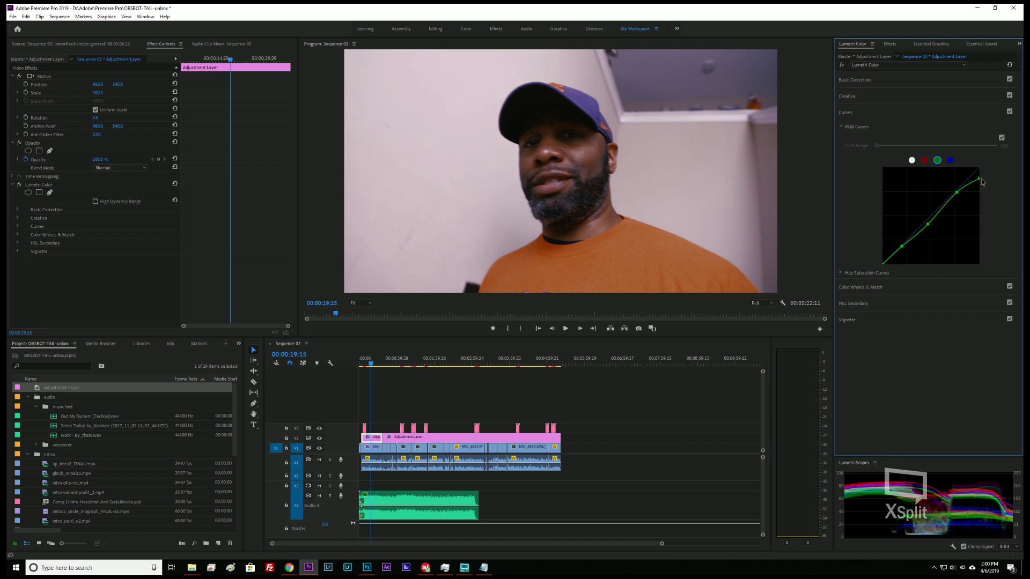
double_click(958, 193)
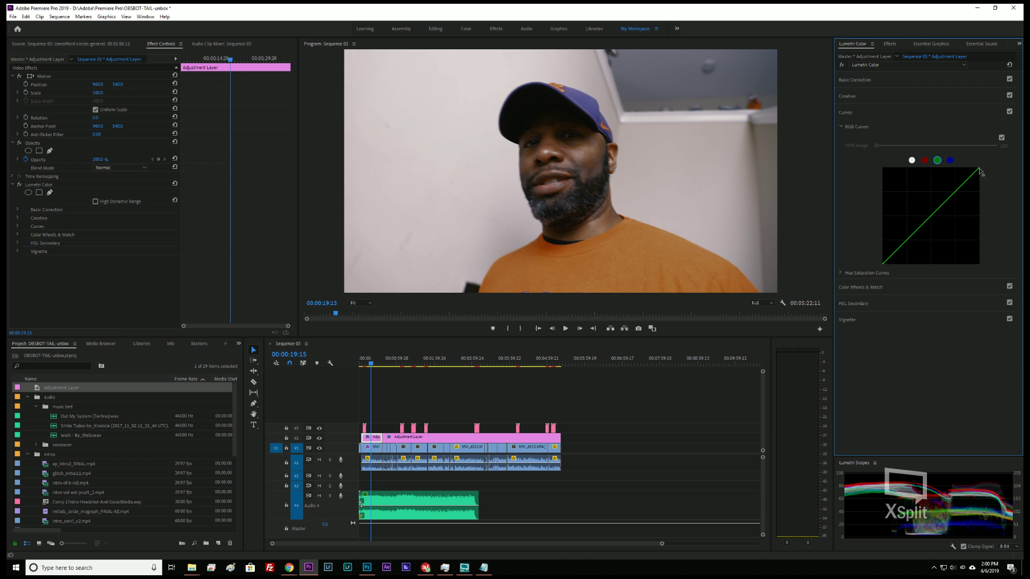
- Lower the green curve's white point and shape the curve with one point in the shadows and one in the upper midtones
drag(980, 172, 991, 183)
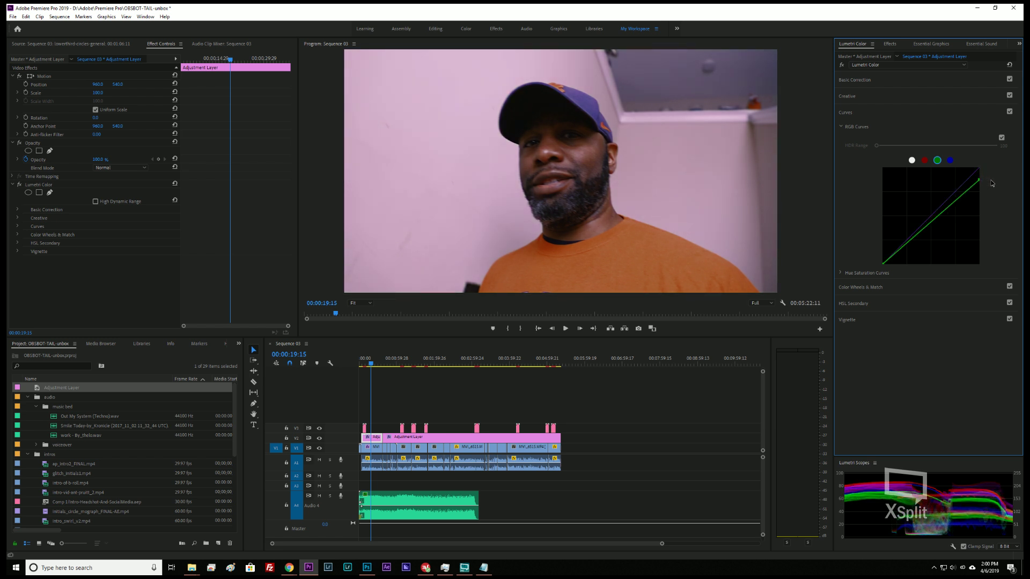
click(931, 228)
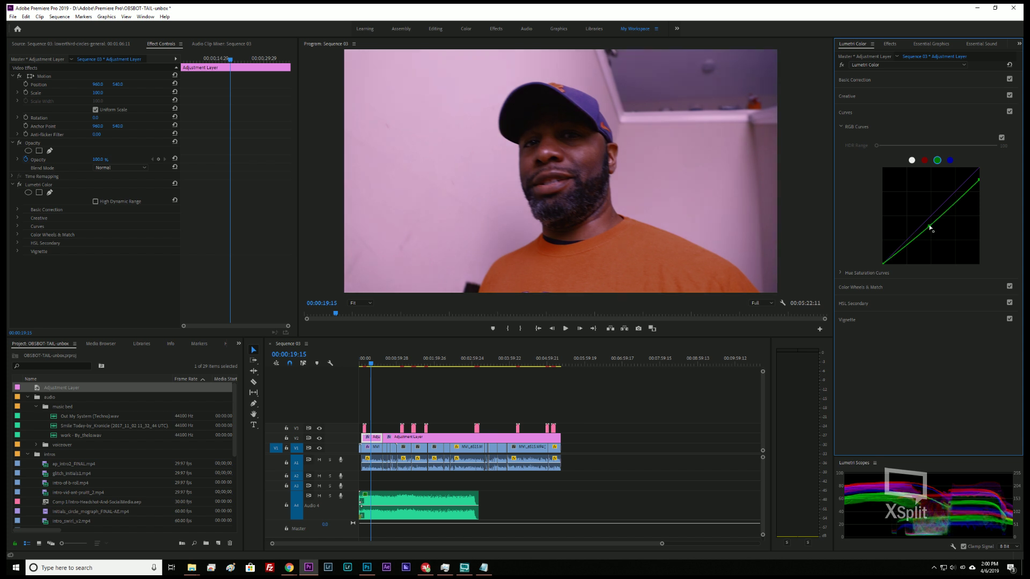
drag(931, 228, 912, 237)
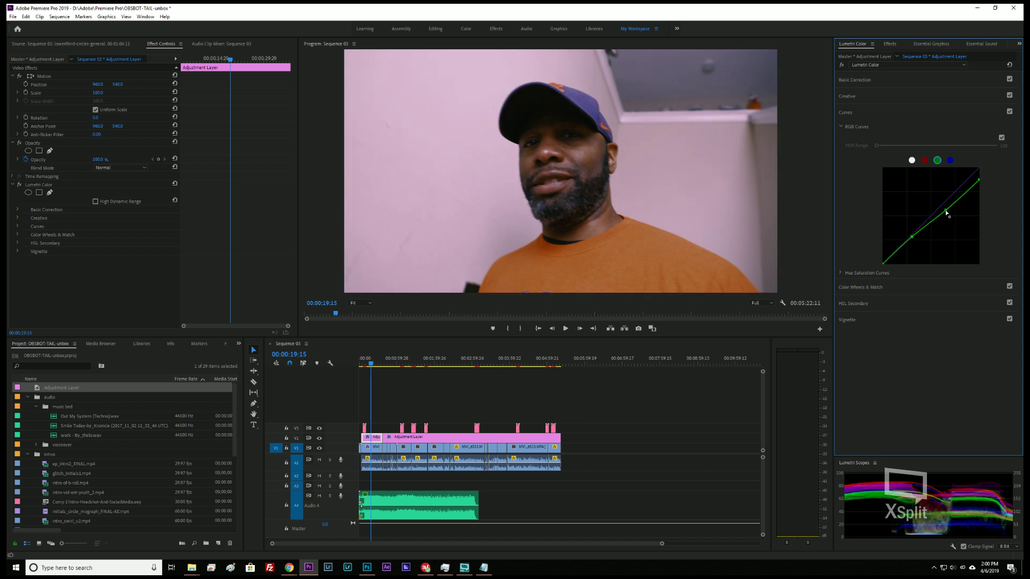
drag(947, 207, 950, 211)
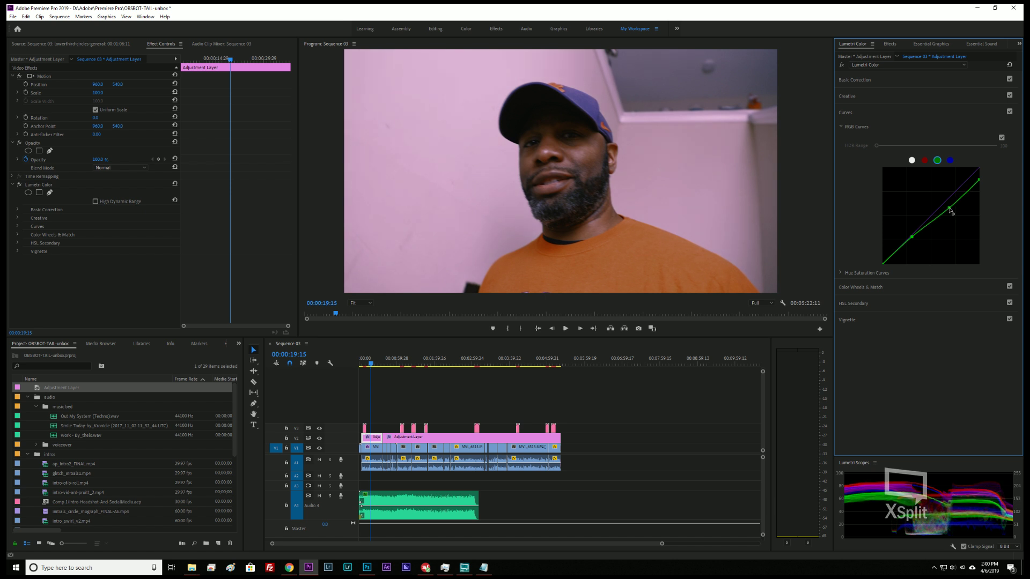
- Try brightening the midtones and highlights with three points on the white RGB curve, and reset that curve
click(912, 161)
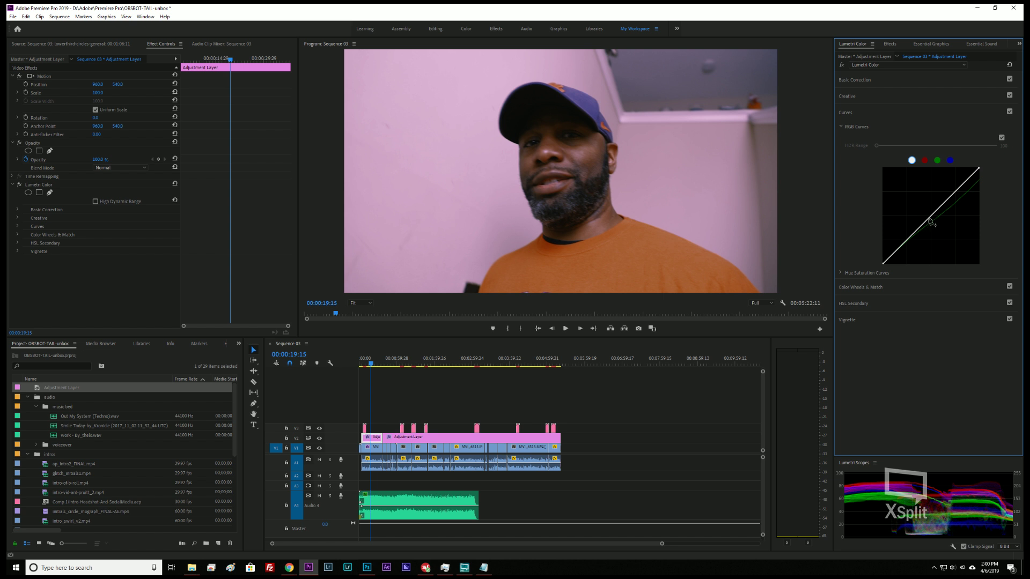
mouse_move(931, 221)
mouse_down()
mouse_move(912, 210)
mouse_move(916, 225)
mouse_up()
click(954, 190)
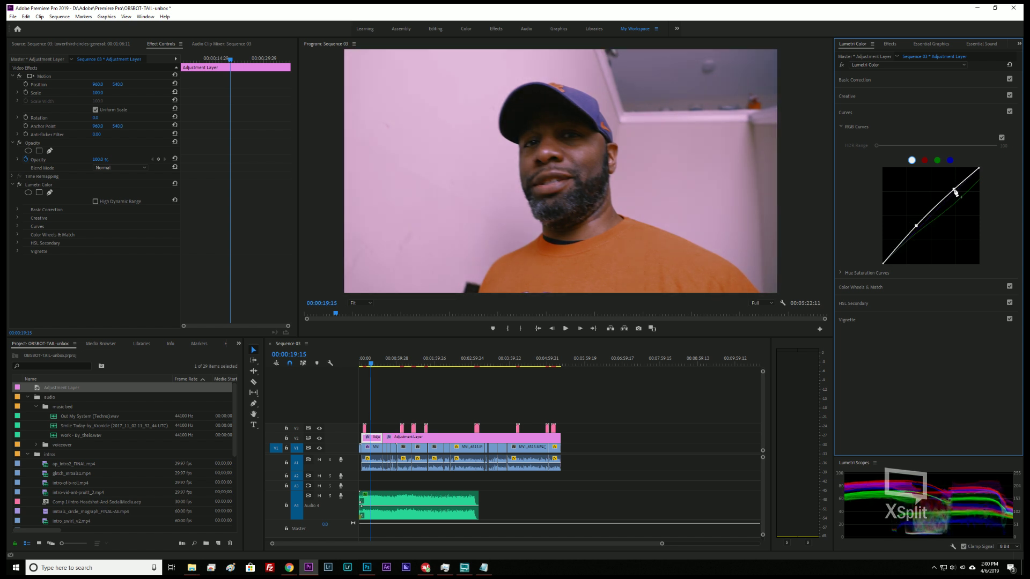
drag(954, 190, 934, 206)
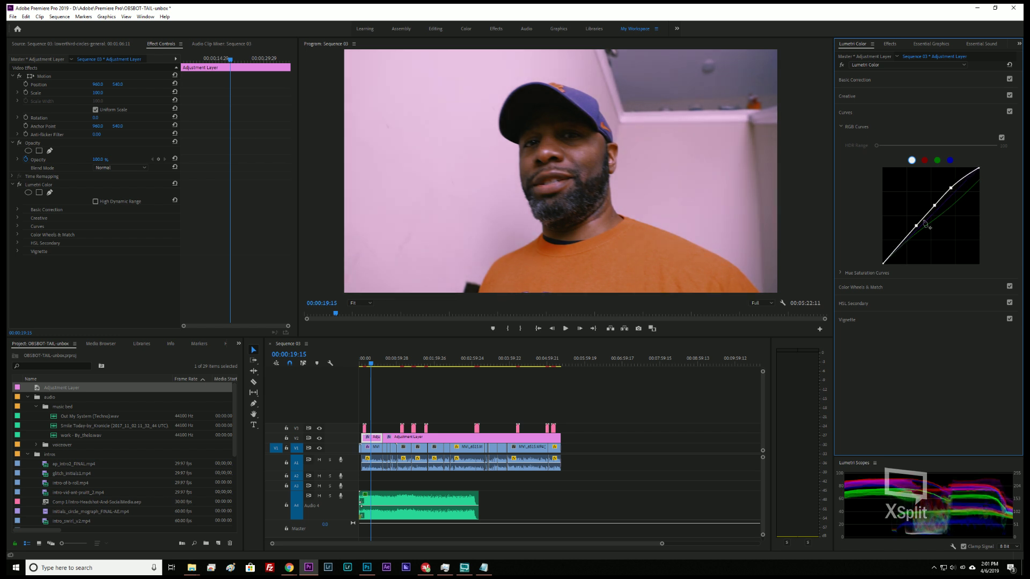
double_click(921, 228)
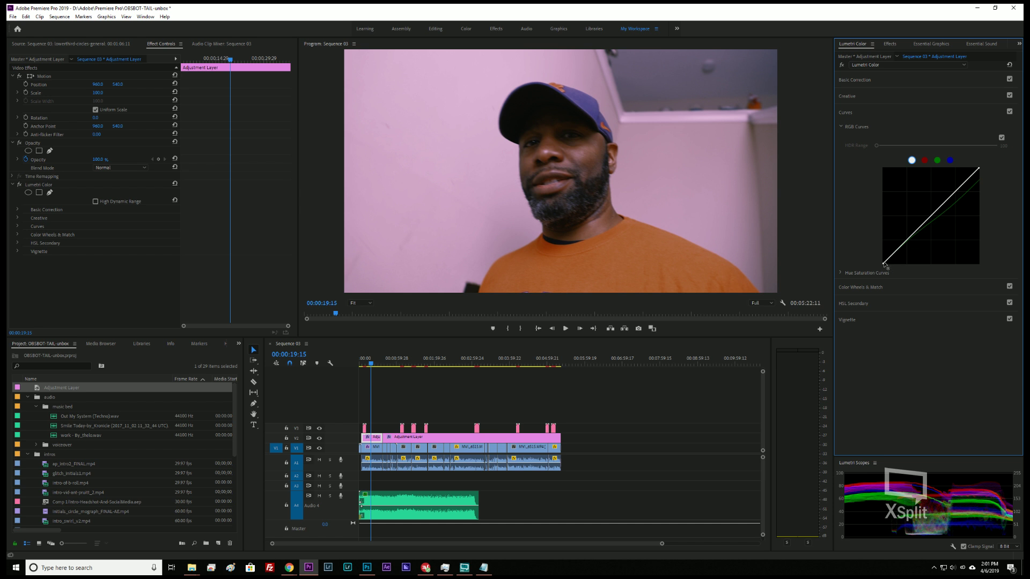
- Lift the black point and shadows slightly on the white RGB curve and preview the footage around the 14-second mark
drag(884, 265, 903, 237)
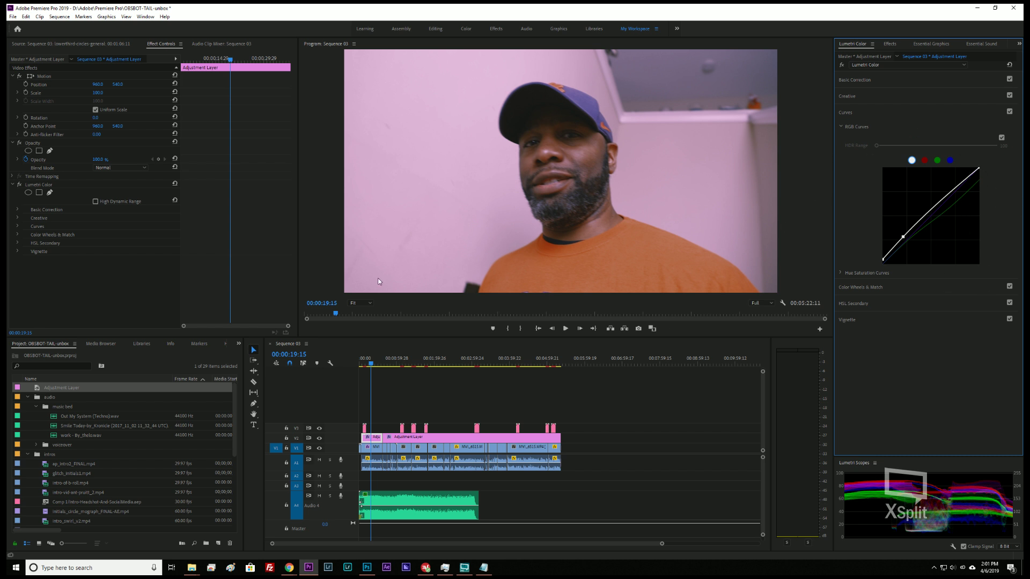
click(369, 365)
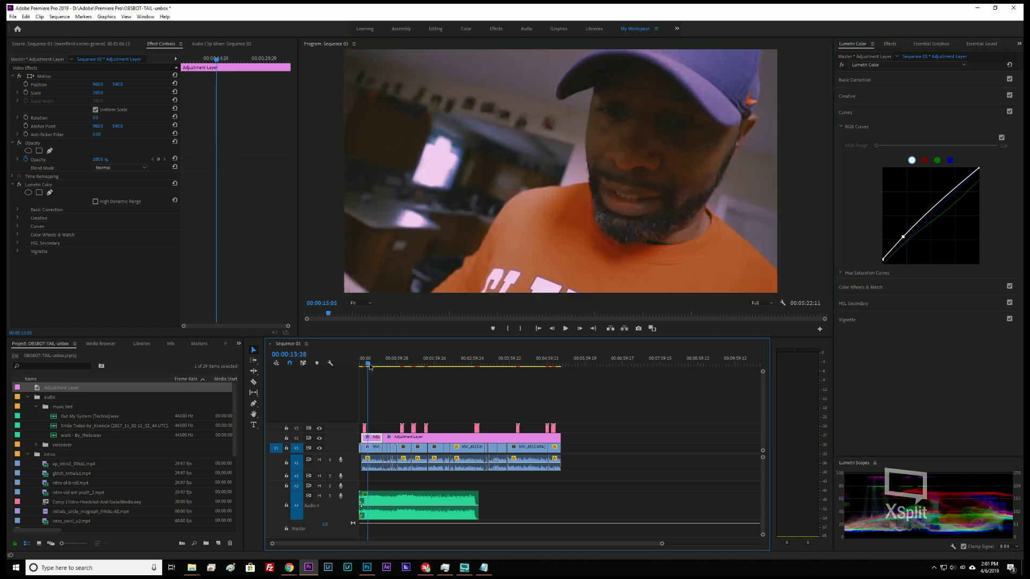
key(space)
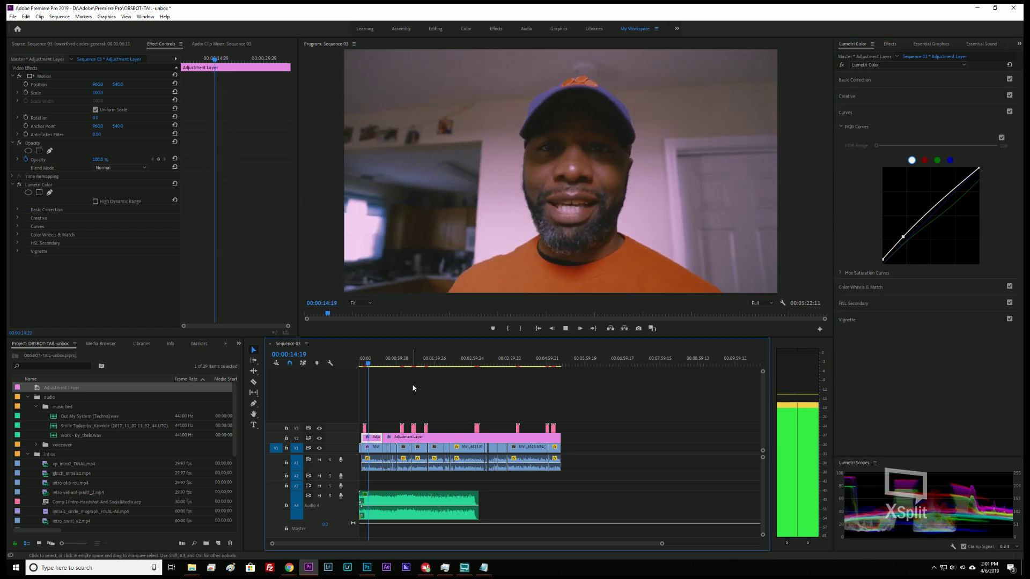
key(space)
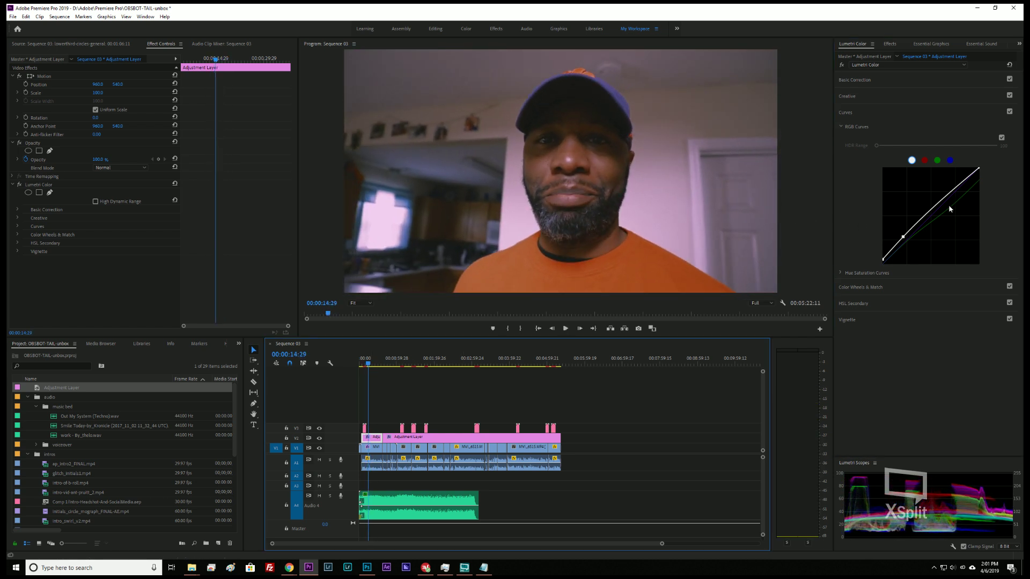
- Lower the highlights level slightly beside its color wheel, keep the highlight tint neutral, and return to the green RGB curve
click(938, 161)
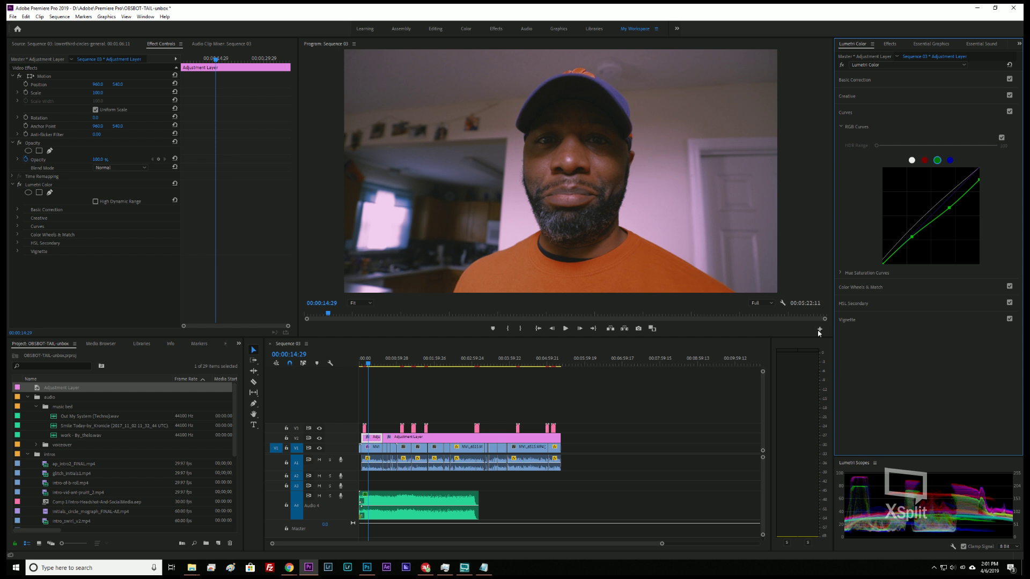
click(917, 509)
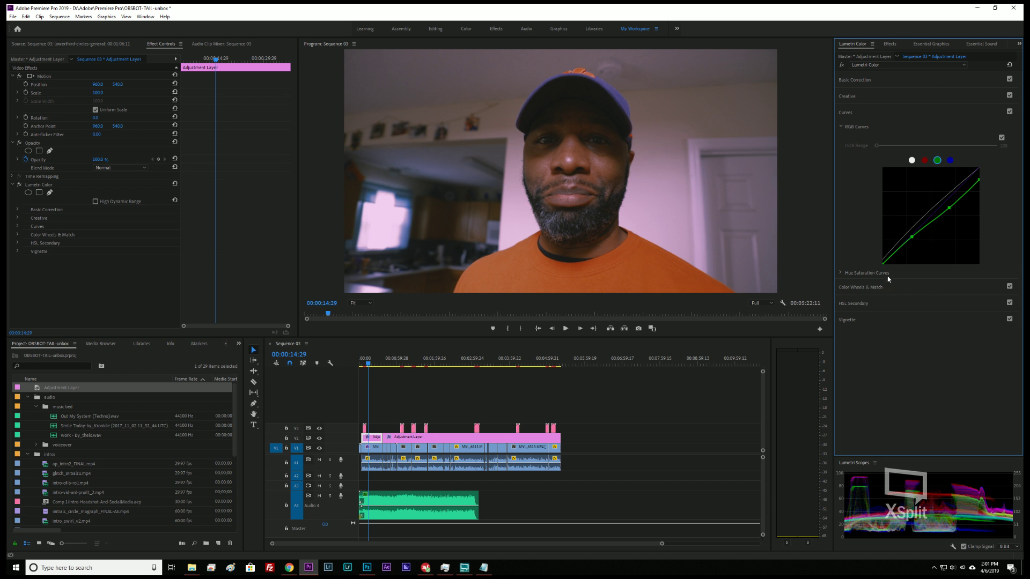
click(861, 288)
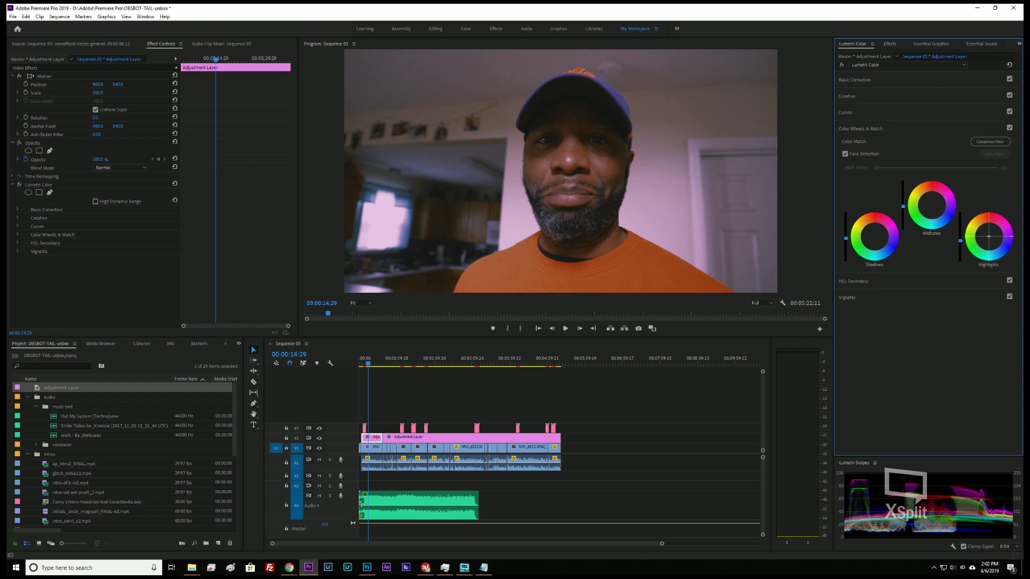
drag(989, 236, 993, 236)
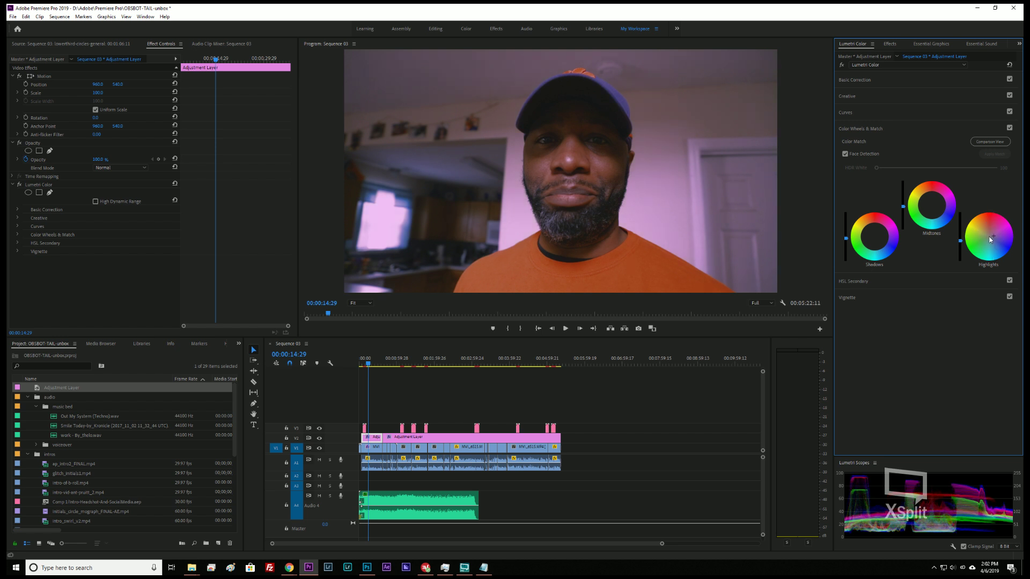
drag(990, 239, 960, 243)
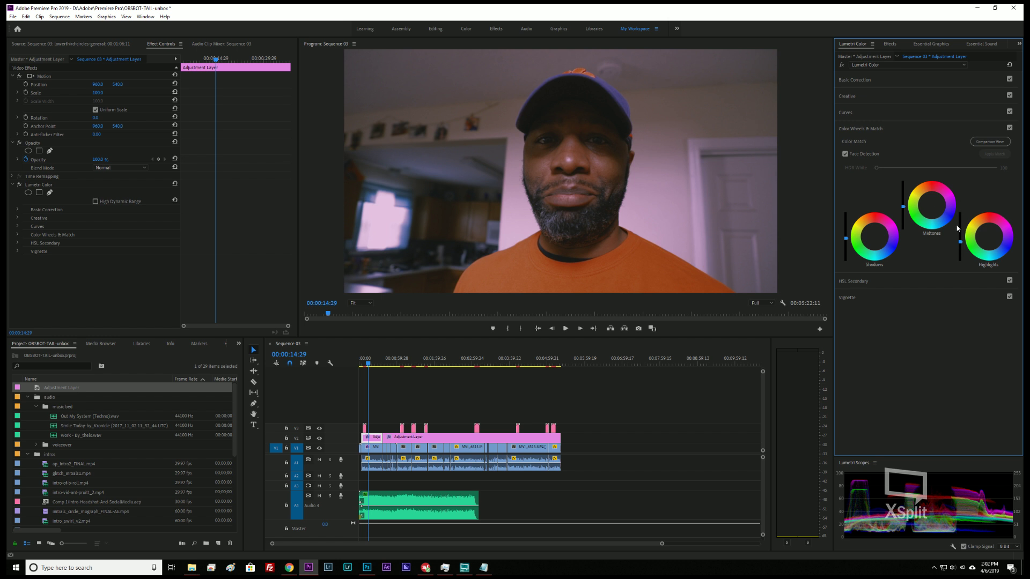
click(861, 130)
click(857, 115)
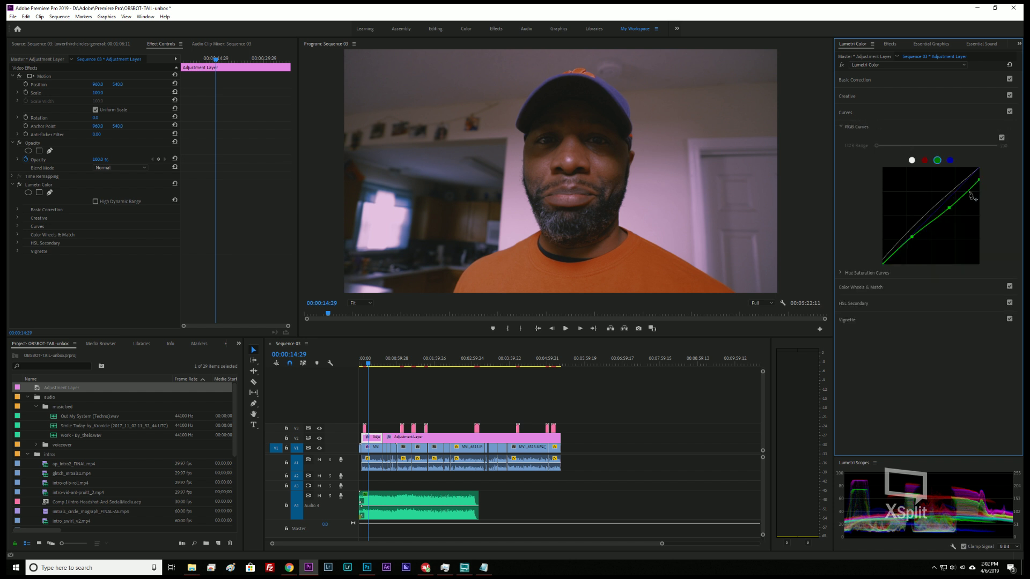
- Add a highlight point to the adjustment layer's green curve, pull it down, and shift the upper midtone point to soften the bend
click(968, 192)
drag(969, 195, 942, 213)
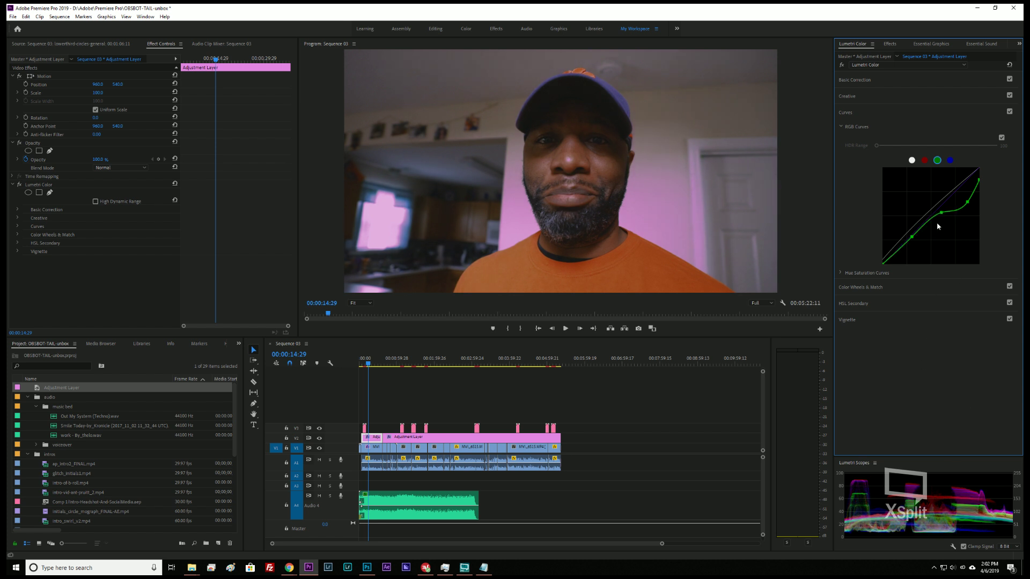
drag(941, 213, 943, 215)
drag(968, 204, 968, 205)
- In Basic Correction, set Temperature to about 10, Tint to 7.5, Shadows to about -10 and Blacks to about -22
click(858, 80)
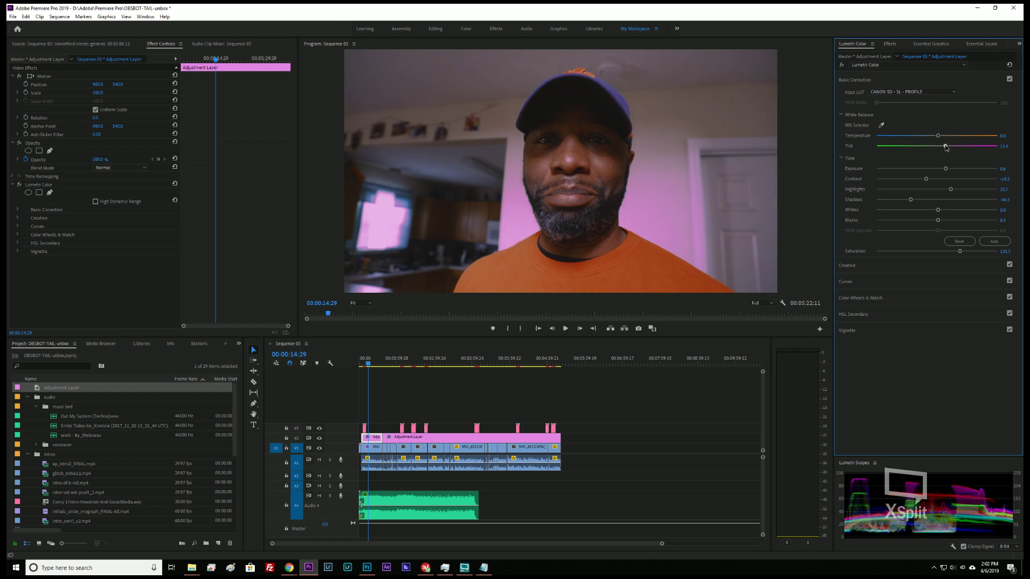
drag(943, 149, 943, 137)
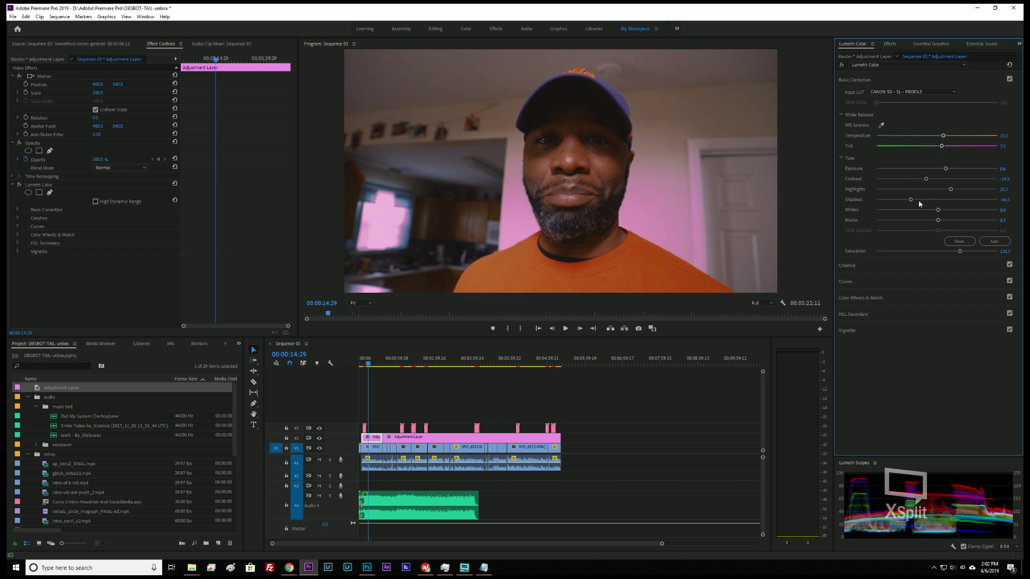
drag(910, 199, 923, 221)
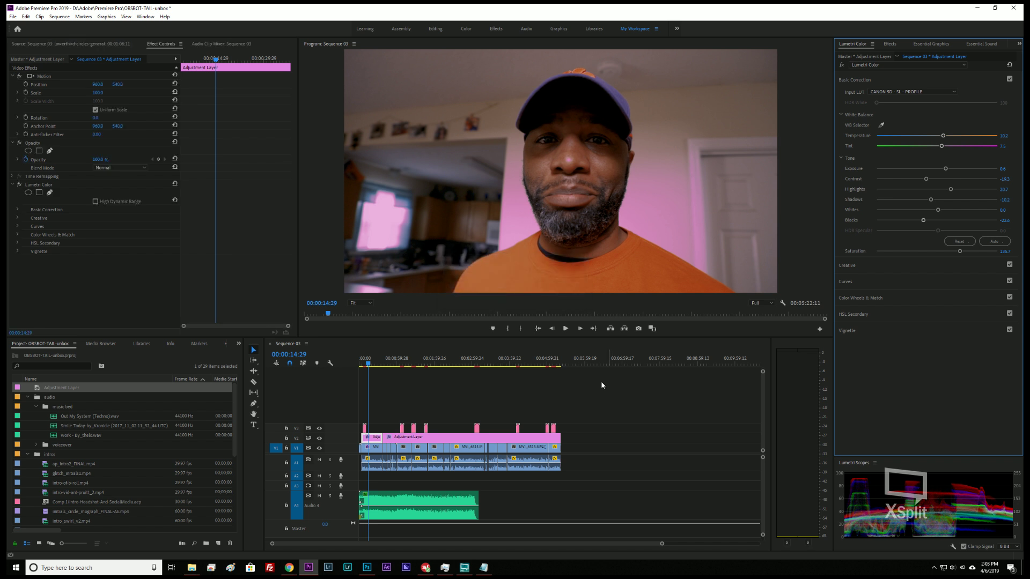
- Save the project and preview the graded footage from the 14-second mark to the 20-second mark
key(ctrl+s)
click(417, 396)
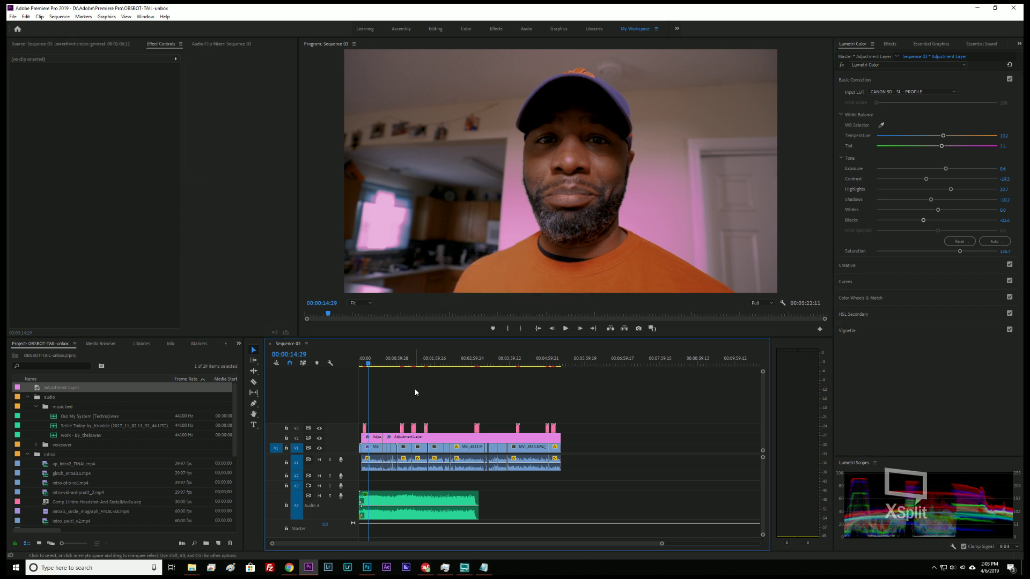
key(space)
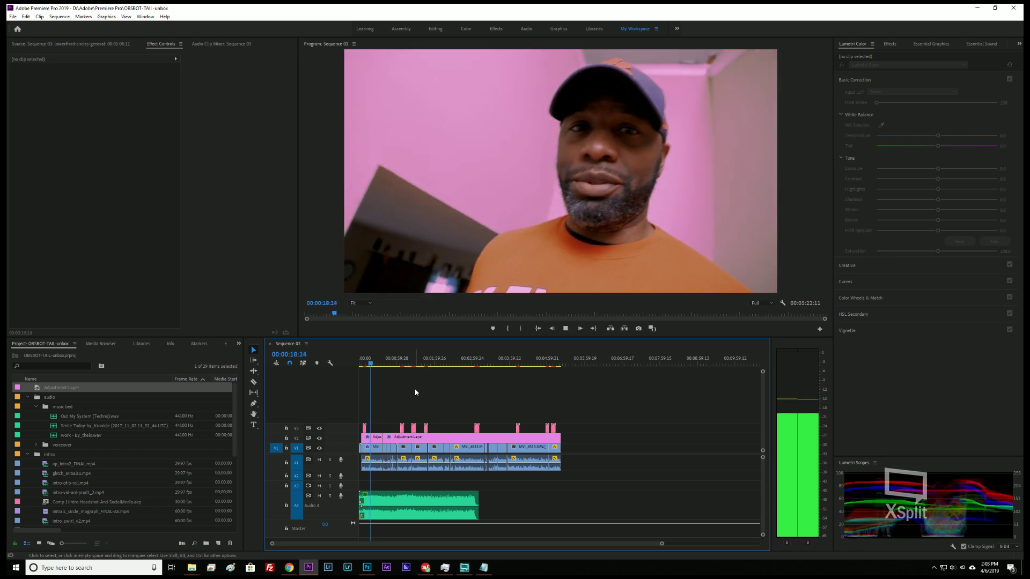
key(space)
- Try lowering the red curve's white point on the V1 clip at the 20-second mark, and reset that curve
key(d)
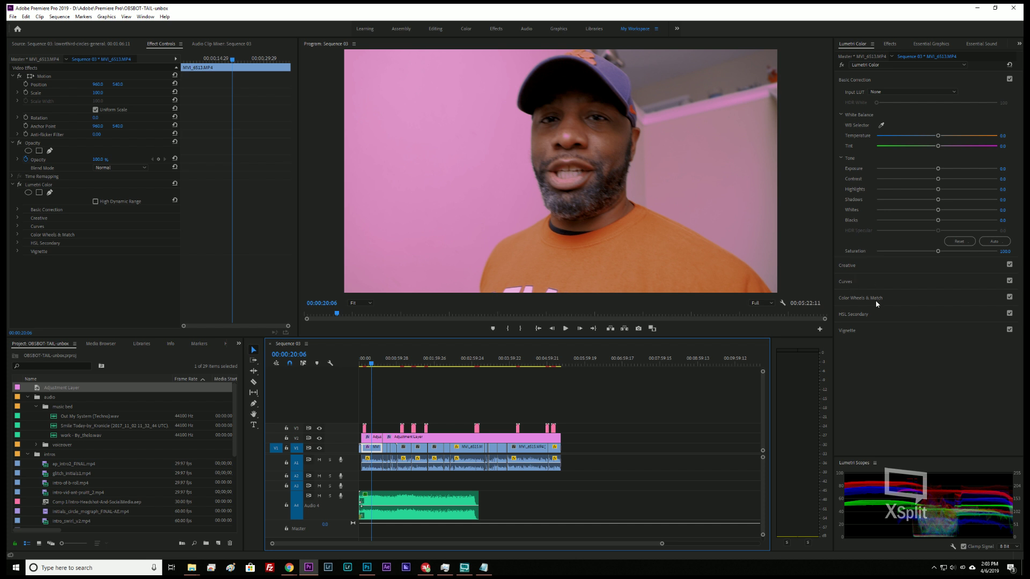
click(852, 282)
click(924, 161)
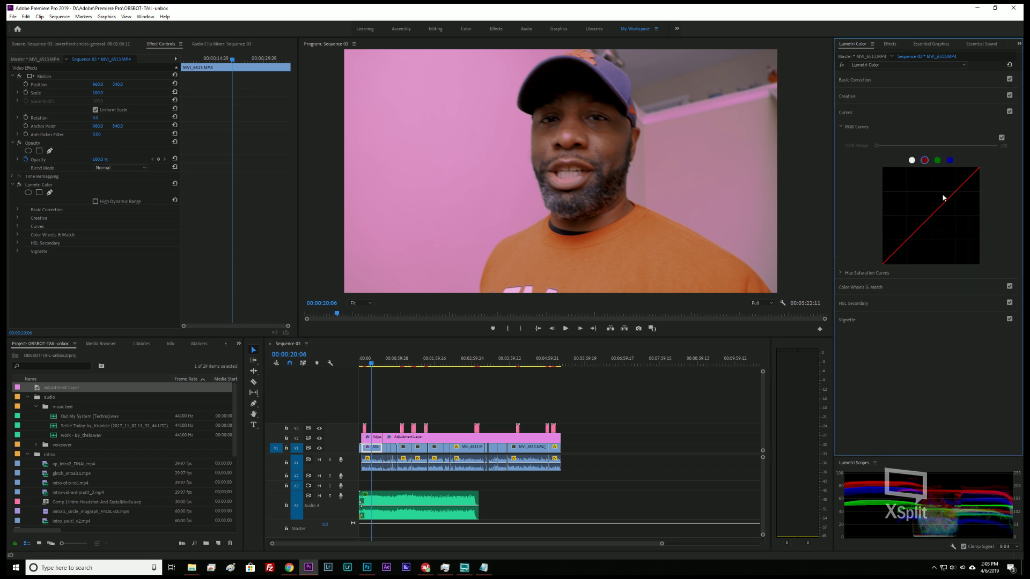
drag(909, 244, 906, 243)
double_click(906, 243)
drag(979, 171, 1010, 207)
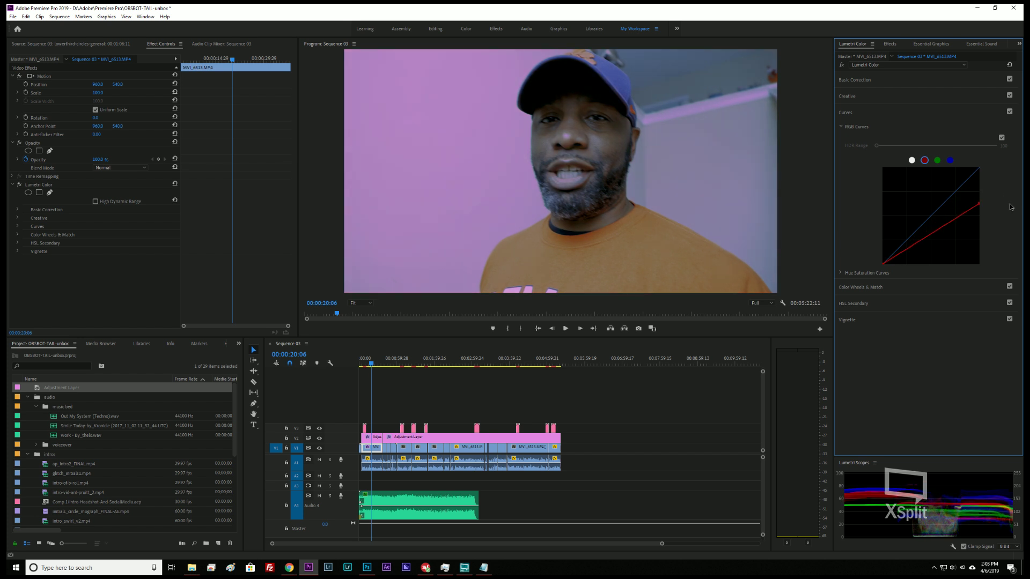
double_click(979, 205)
- On the first adjustment layer, lower the red curve's white point slightly and add a slightly lowered point in the shadows
click(384, 439)
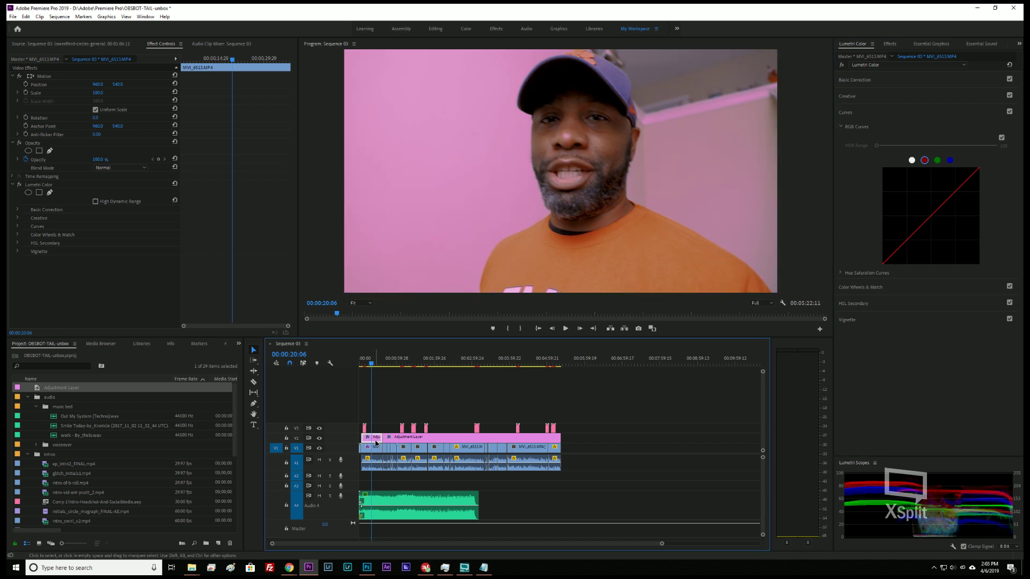
click(376, 443)
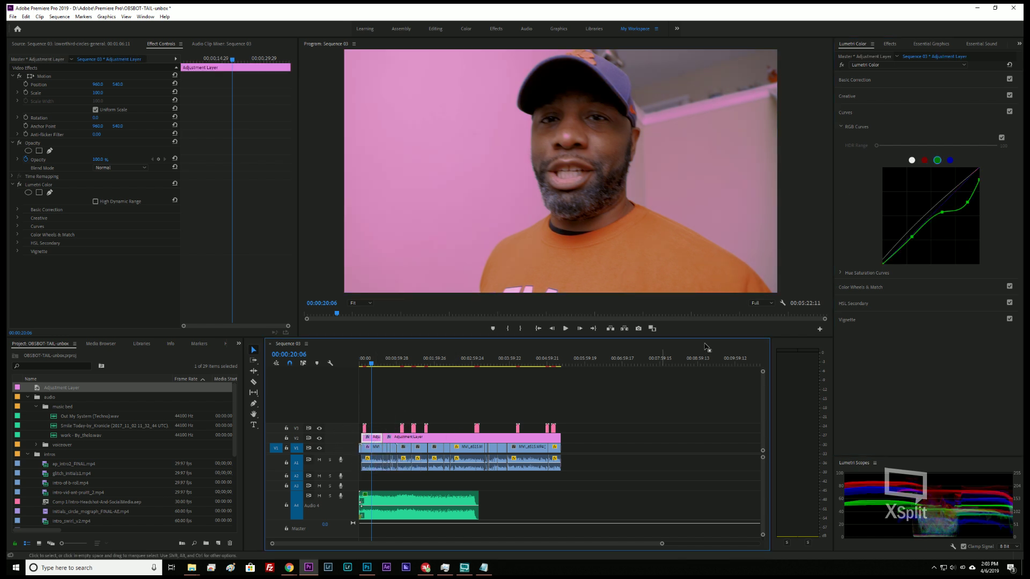
click(925, 160)
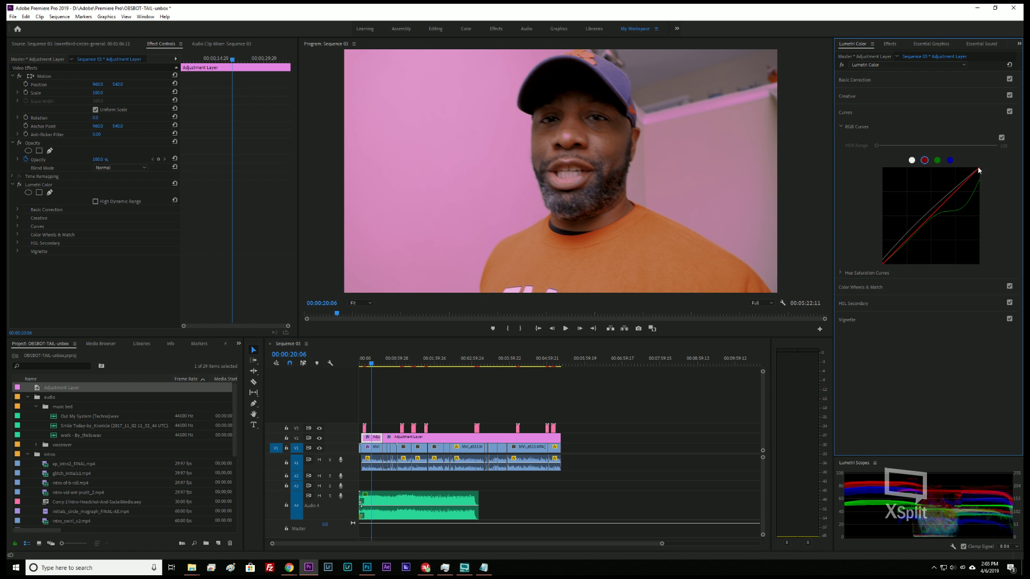
mouse_move(979, 170)
mouse_down()
mouse_move(988, 185)
mouse_move(989, 173)
mouse_up()
drag(917, 230, 902, 246)
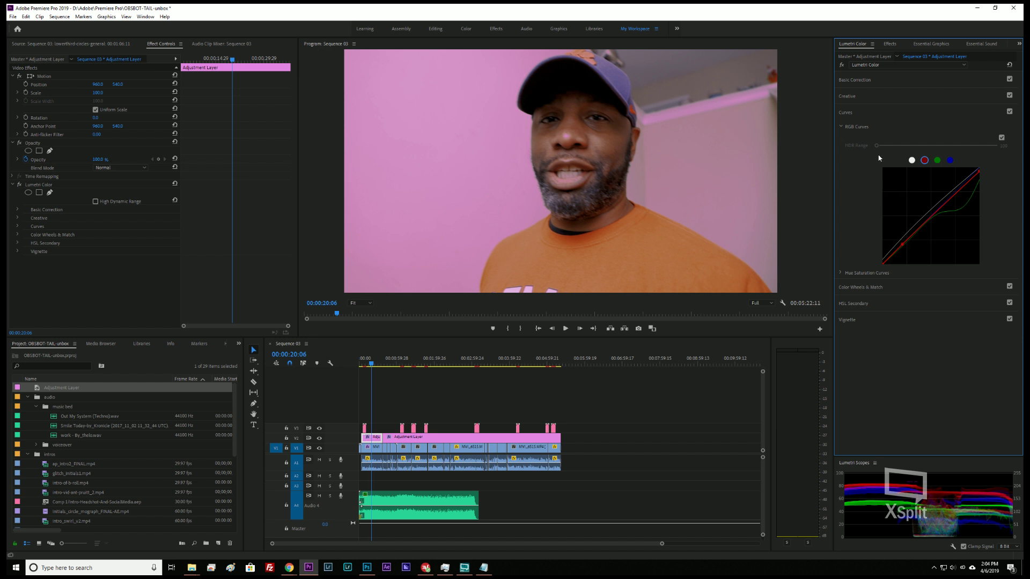
- Try white balancing from the pink wall with the WB Selector, and reset Temperature and Tint to 0
click(871, 86)
click(881, 125)
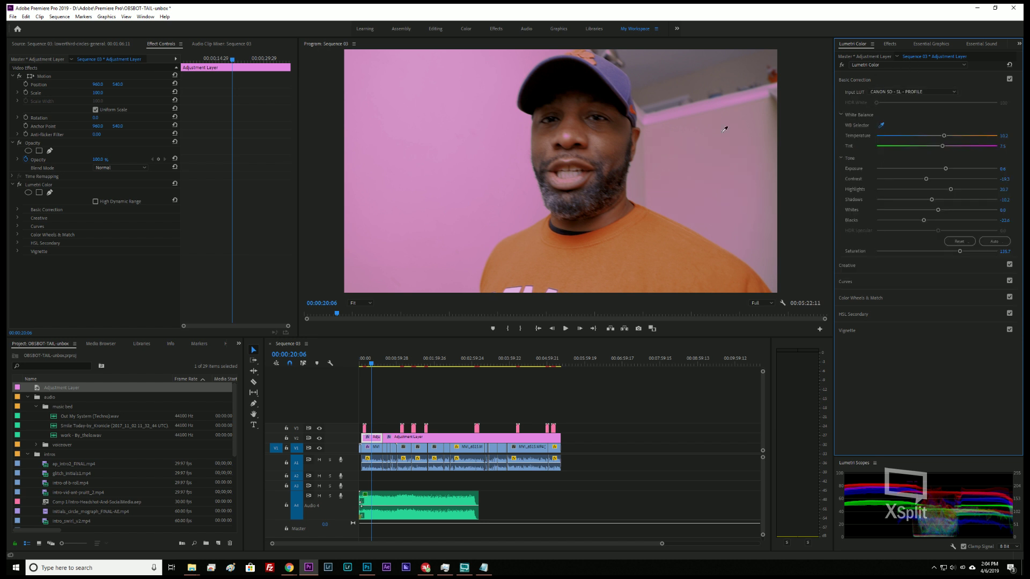
click(452, 169)
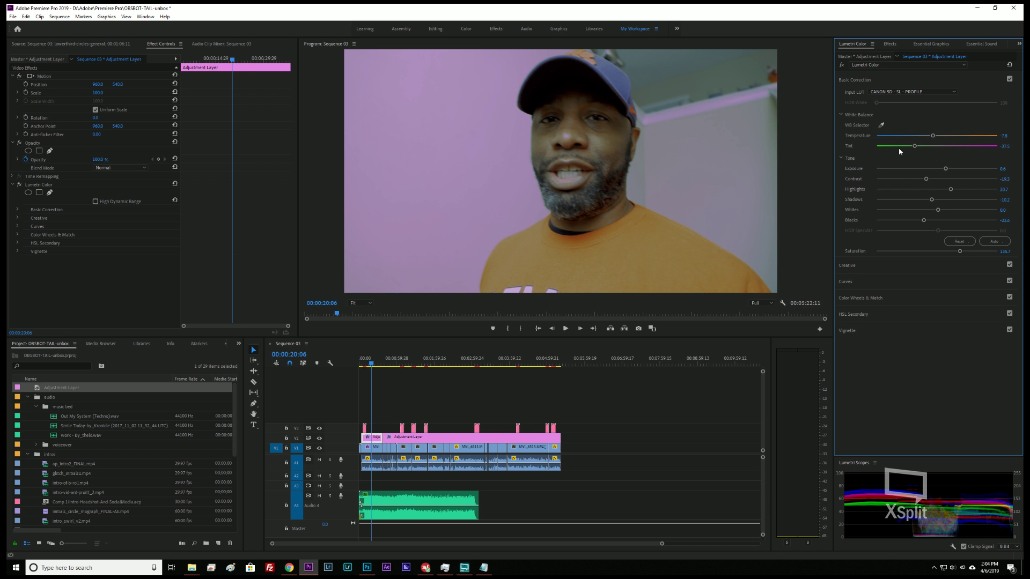
drag(914, 146, 942, 137)
double_click(940, 146)
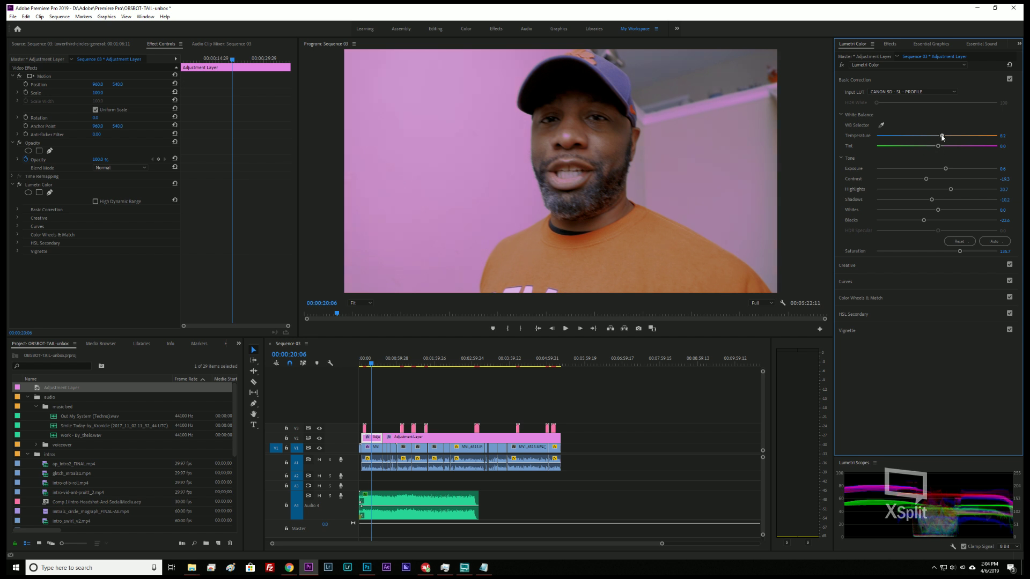
double_click(942, 136)
- Reset the adjustment layer's green RGB curve to a straight line, and check the blue and white curves
click(860, 299)
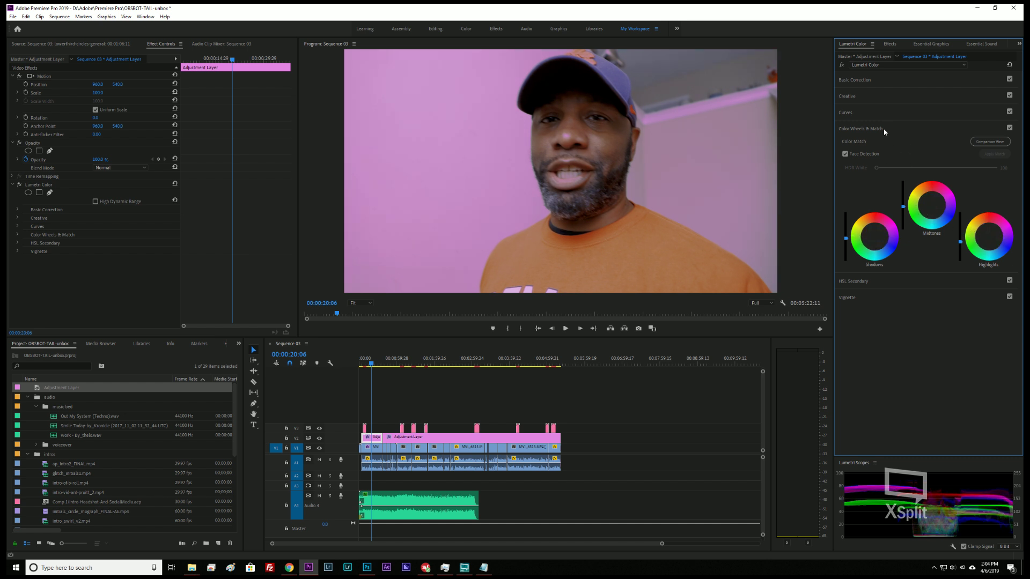
click(861, 113)
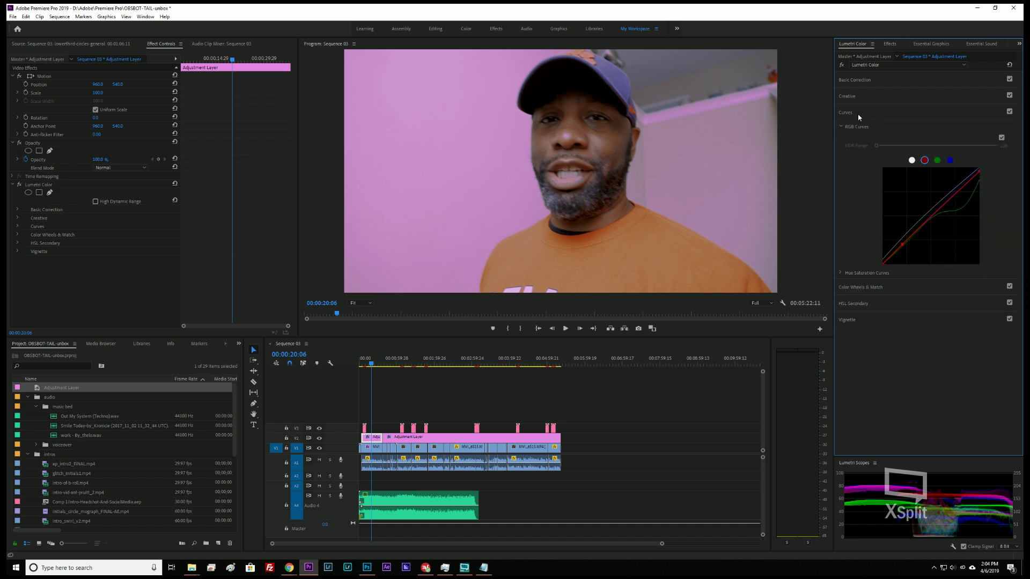
click(937, 160)
click(967, 203)
double_click(936, 170)
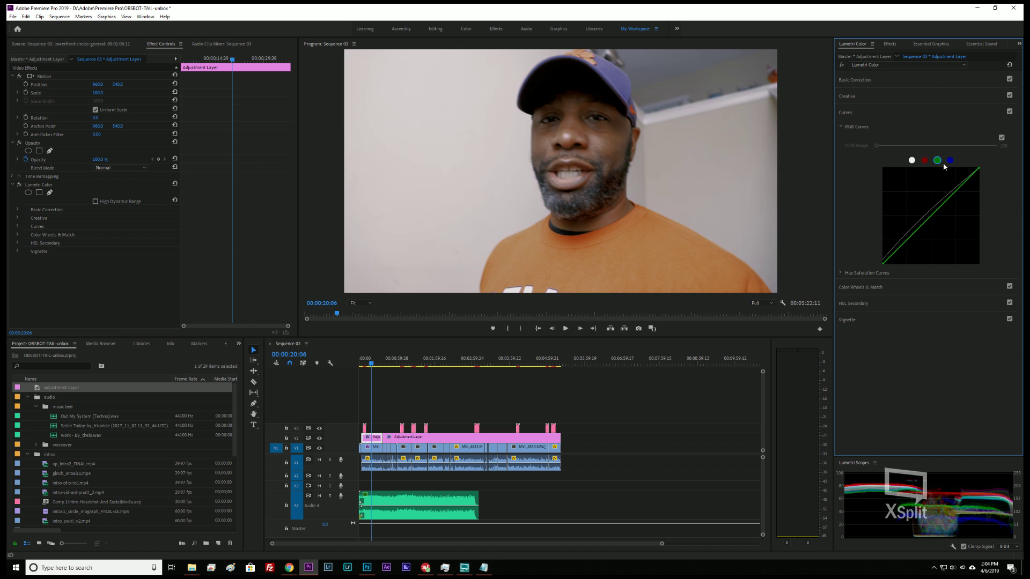
click(949, 160)
click(912, 160)
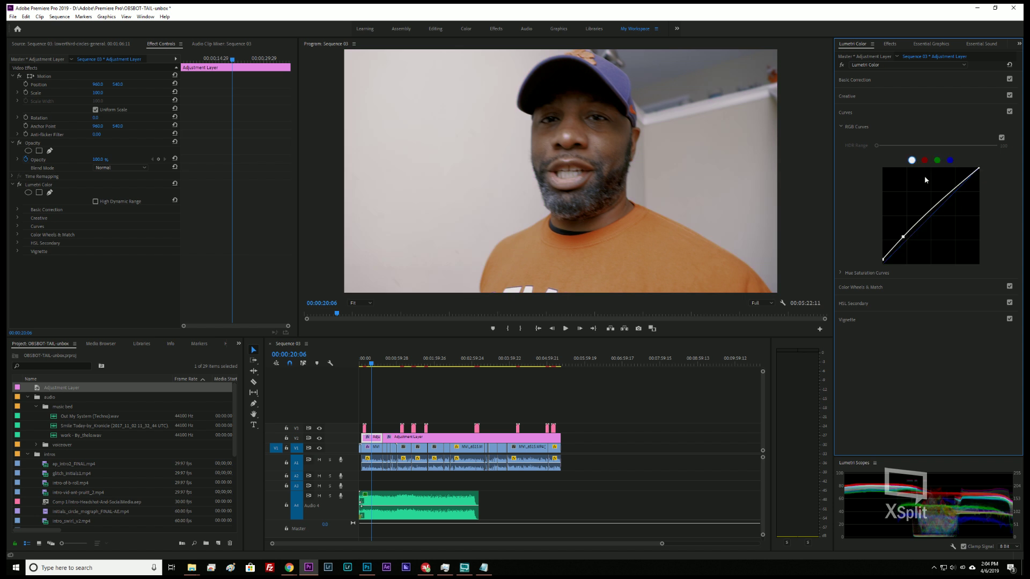
- Try the Creative looks SL BLUE ICE and SL NOIR HDR on the first adjustment layer
click(845, 112)
click(847, 98)
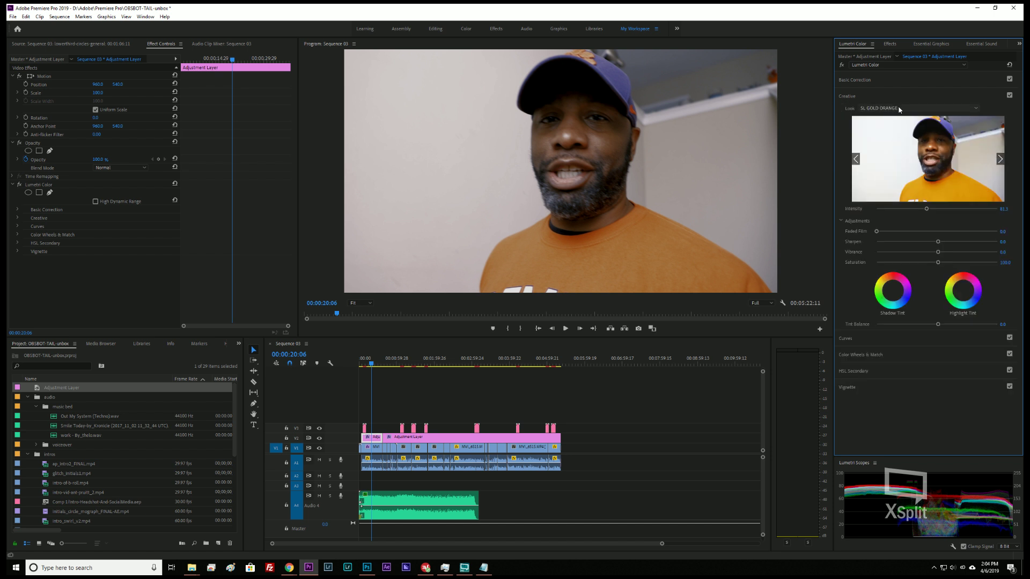
click(917, 108)
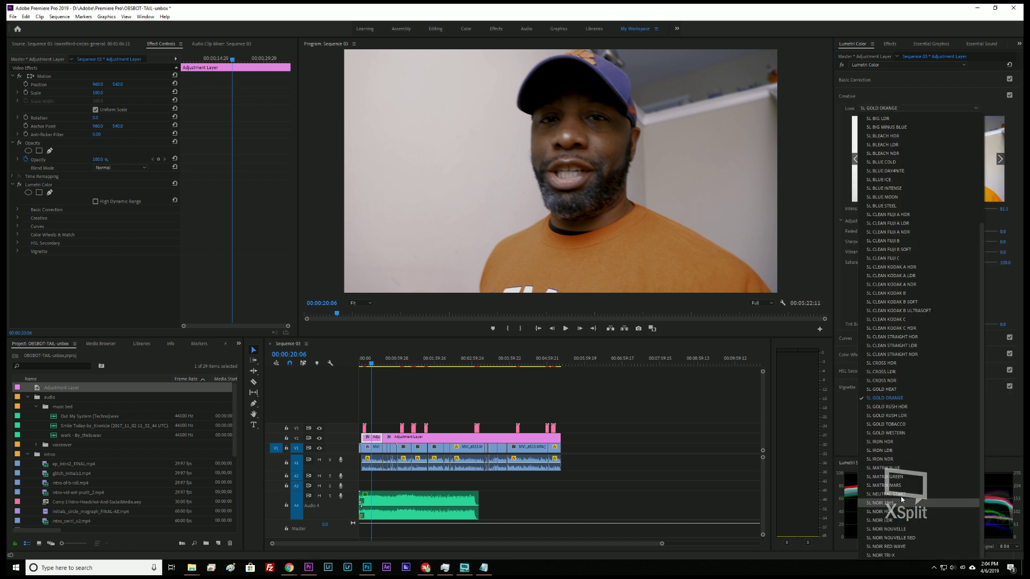
click(895, 182)
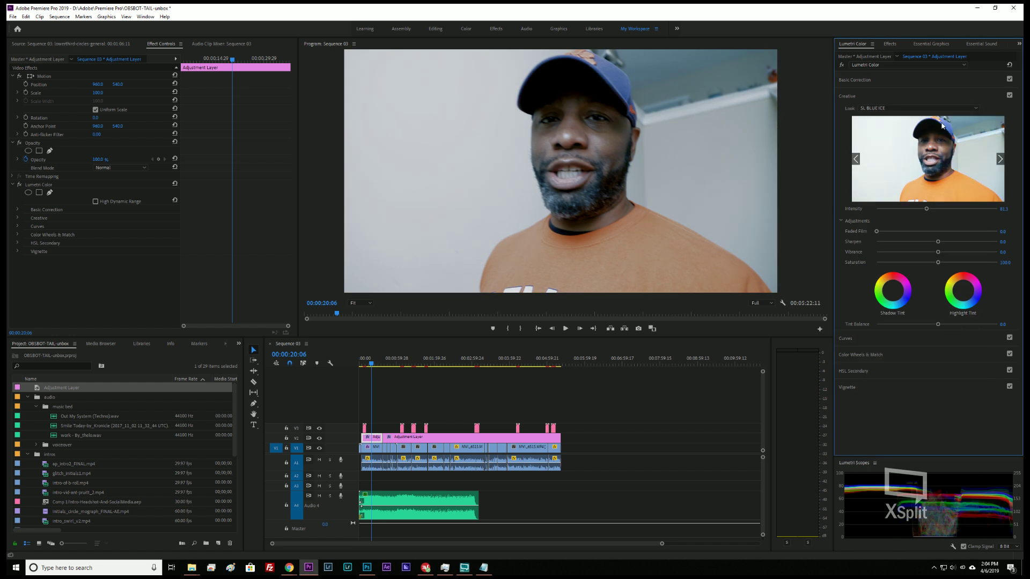
click(917, 110)
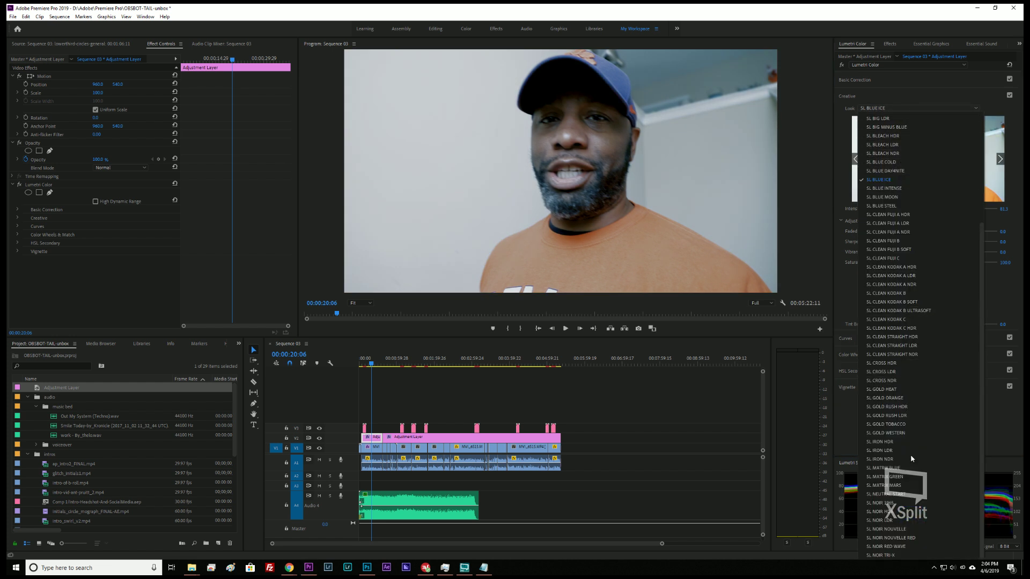
click(895, 511)
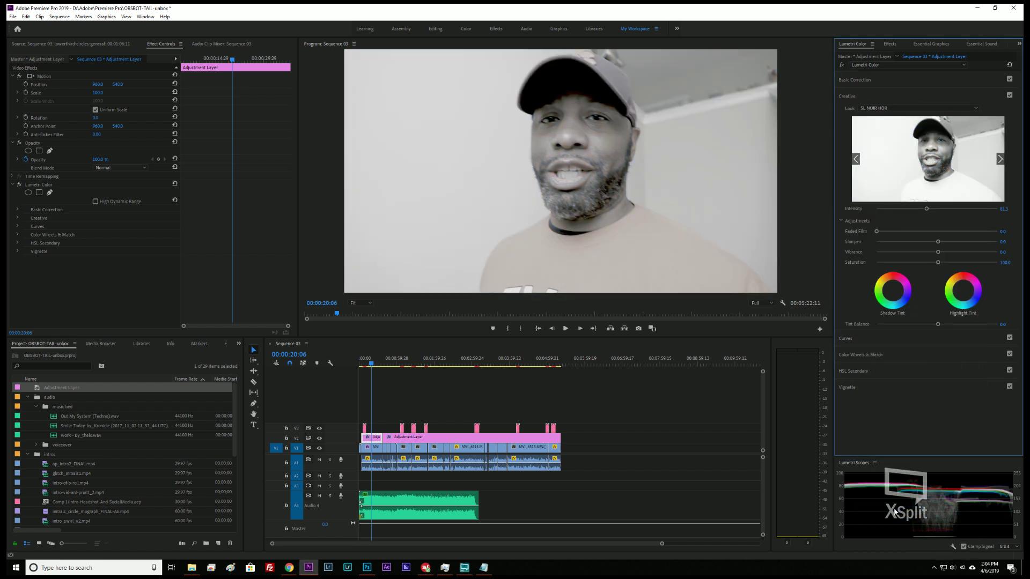
- Apply the SL CLEAN STRAIGHT HDR look at Intensity 100, with Vibrance about 10 and Saturation about 113
click(912, 109)
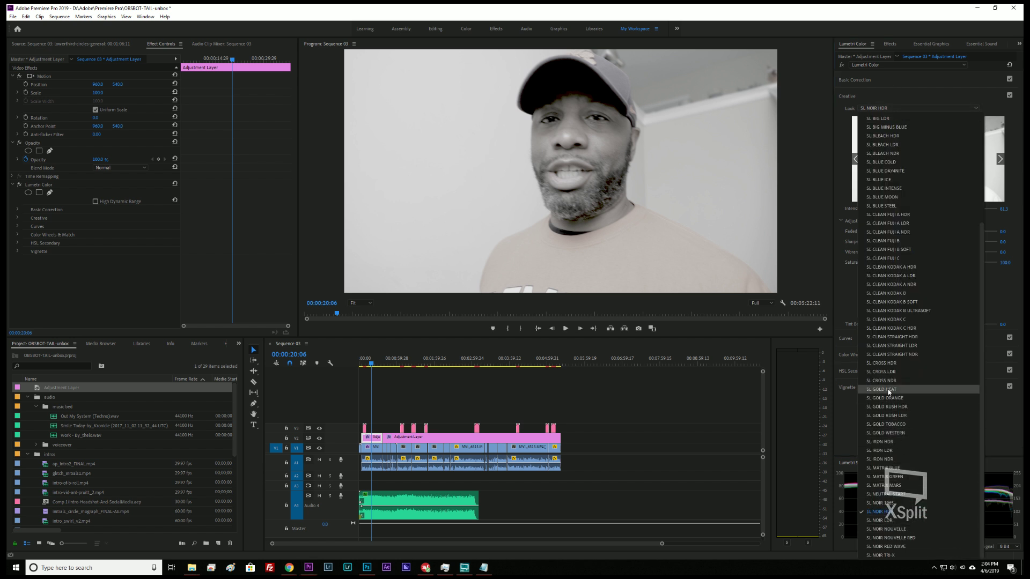
click(925, 338)
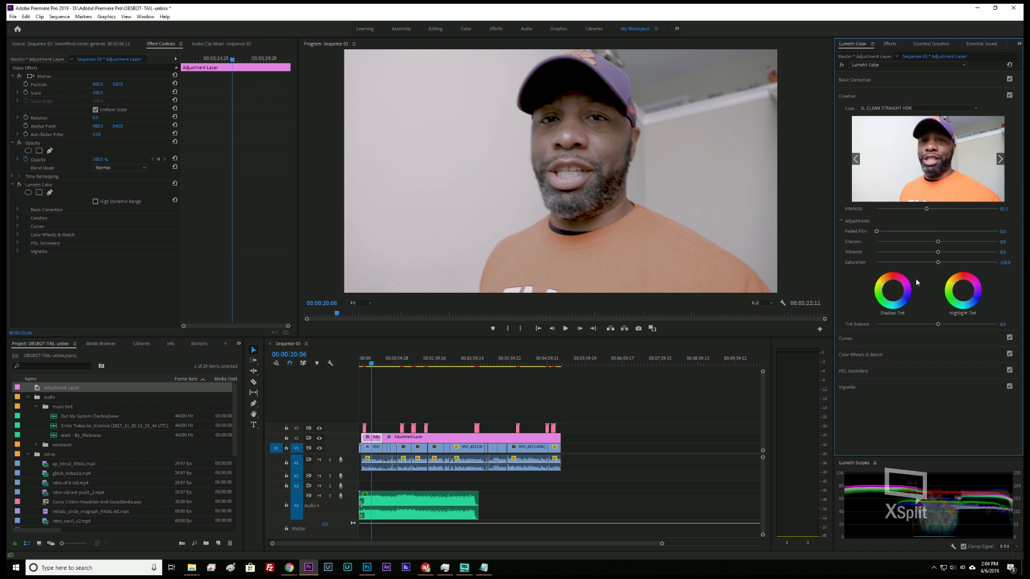
drag(926, 209, 927, 209)
drag(940, 257, 945, 264)
- Raise the adjustment layer's Contrast to about 55 and its Sharpen amount to about 23
click(882, 84)
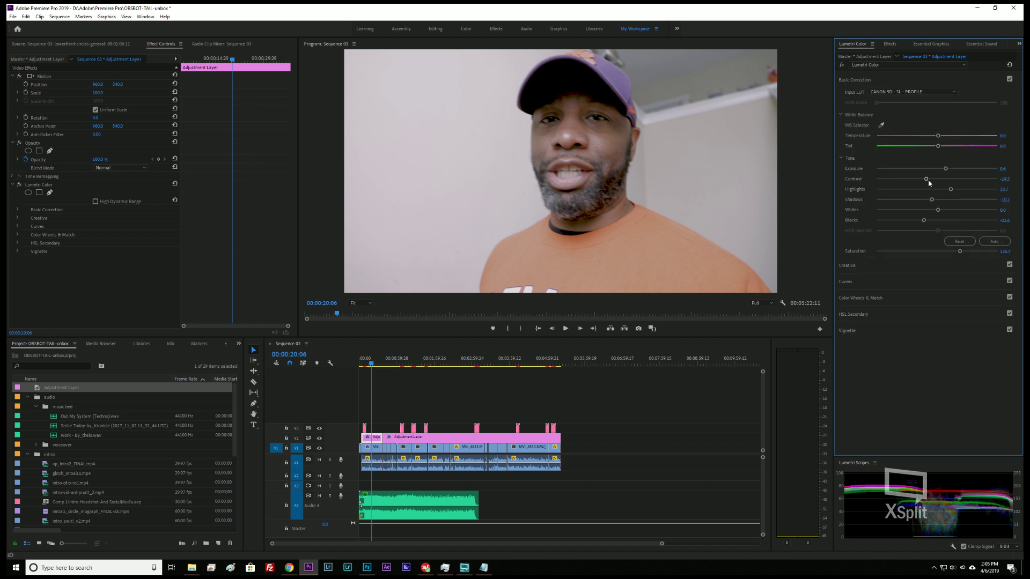
drag(929, 183, 971, 181)
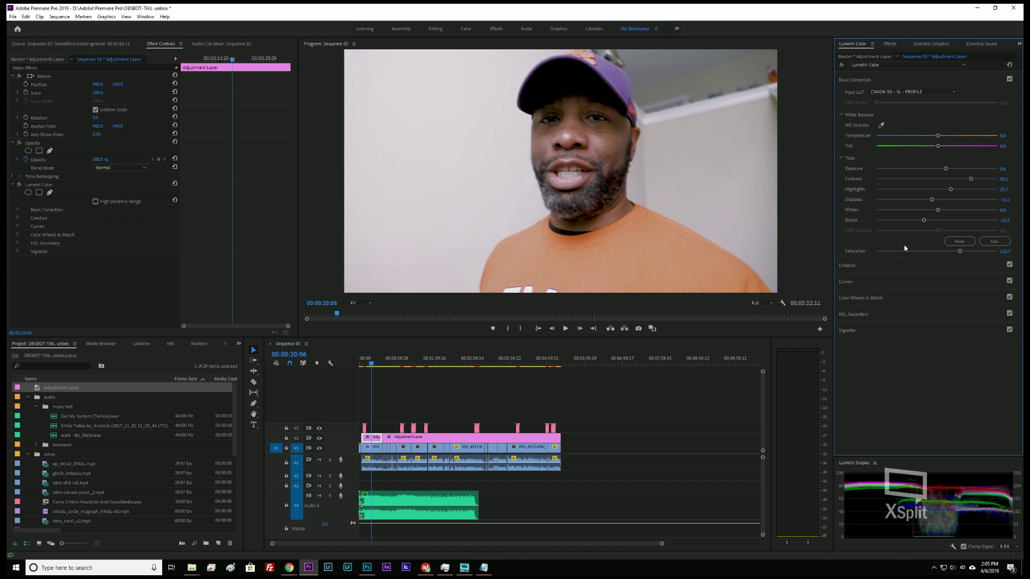
click(892, 265)
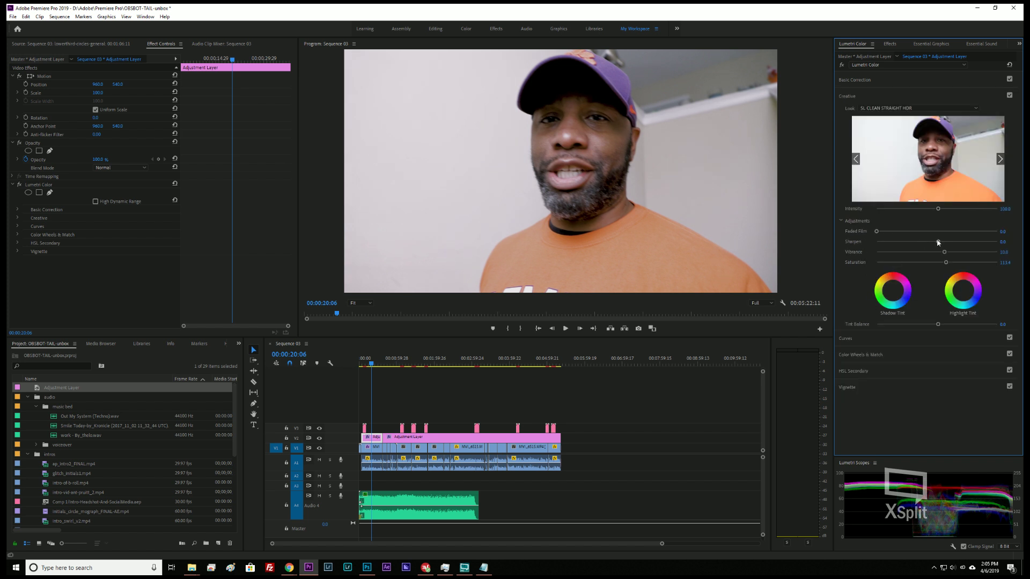
drag(937, 241, 951, 242)
- Preview the grade from the 20-second mark to the 29-second mark, and toggle the V2 track's visibility to compare
click(374, 439)
key(space)
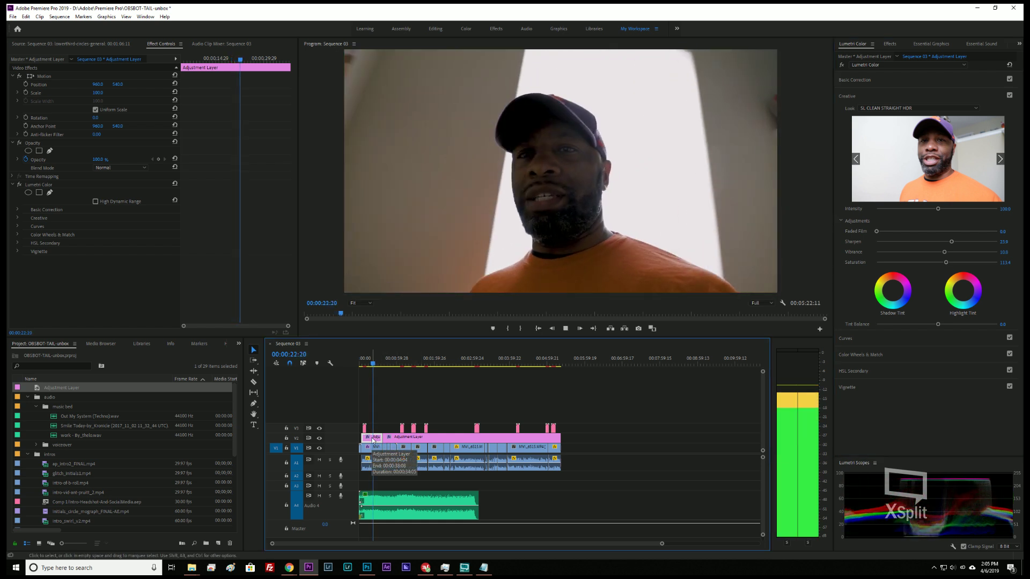
key(space)
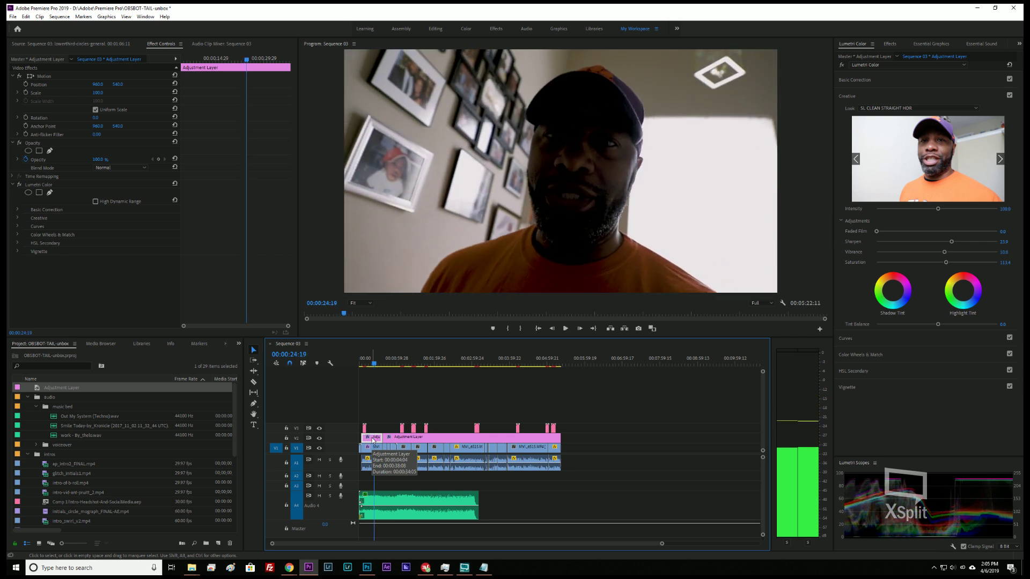
key(space)
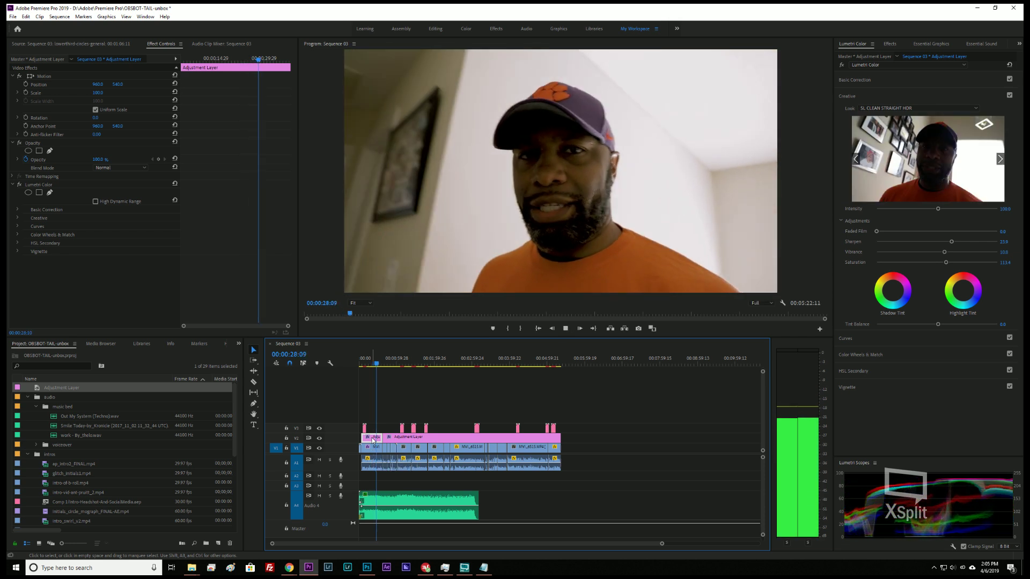
key(space)
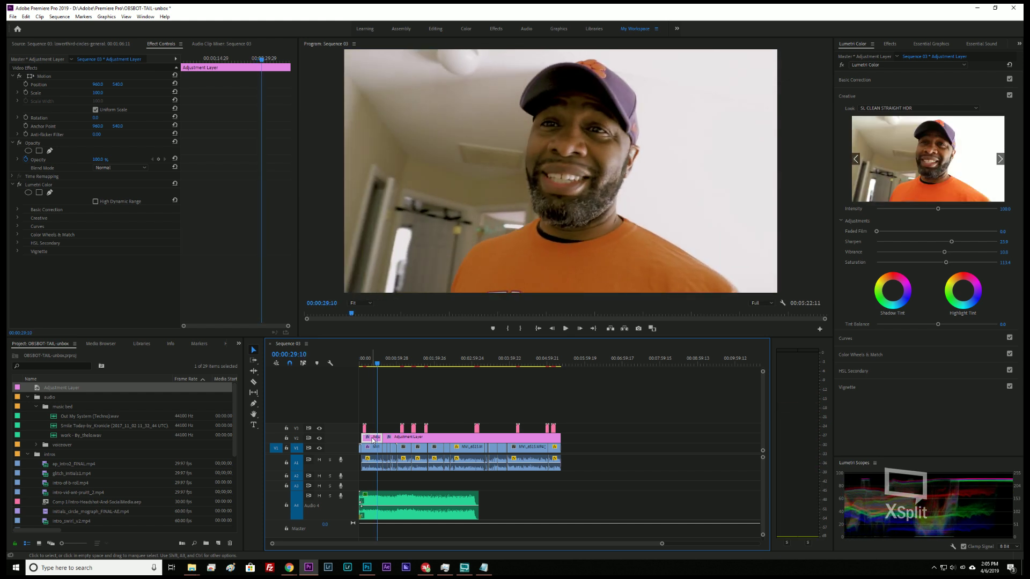
click(319, 438)
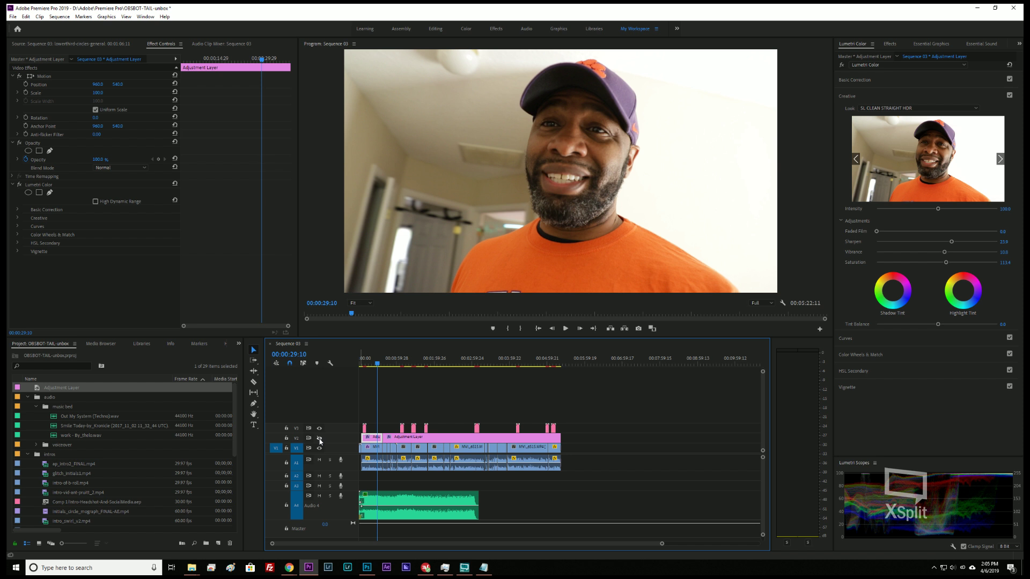
- Turn the V2 track's visibility back on, and set the first adjustment layer's Contrast to about 60 and Exposure to about 0.5
click(319, 439)
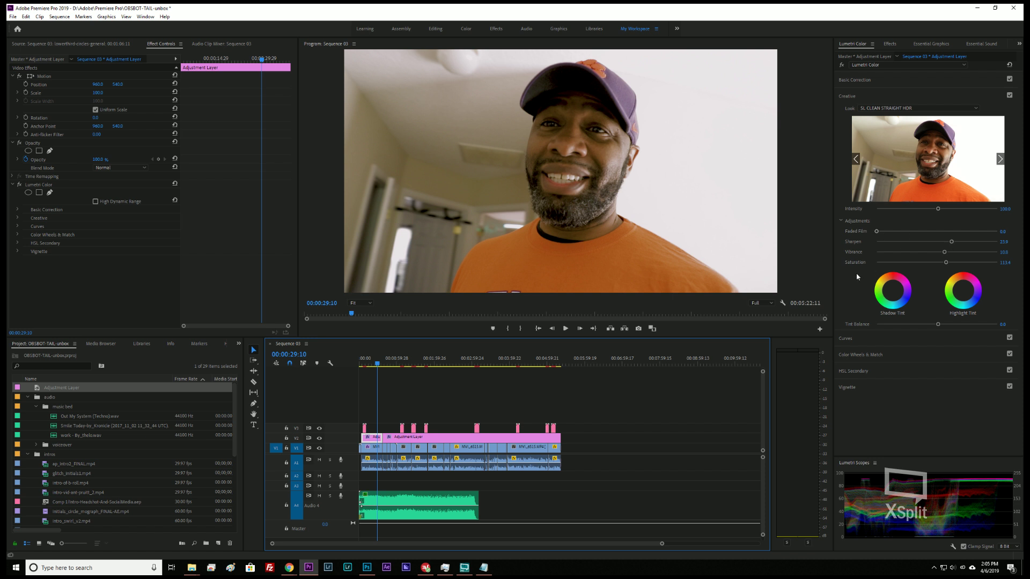
click(858, 80)
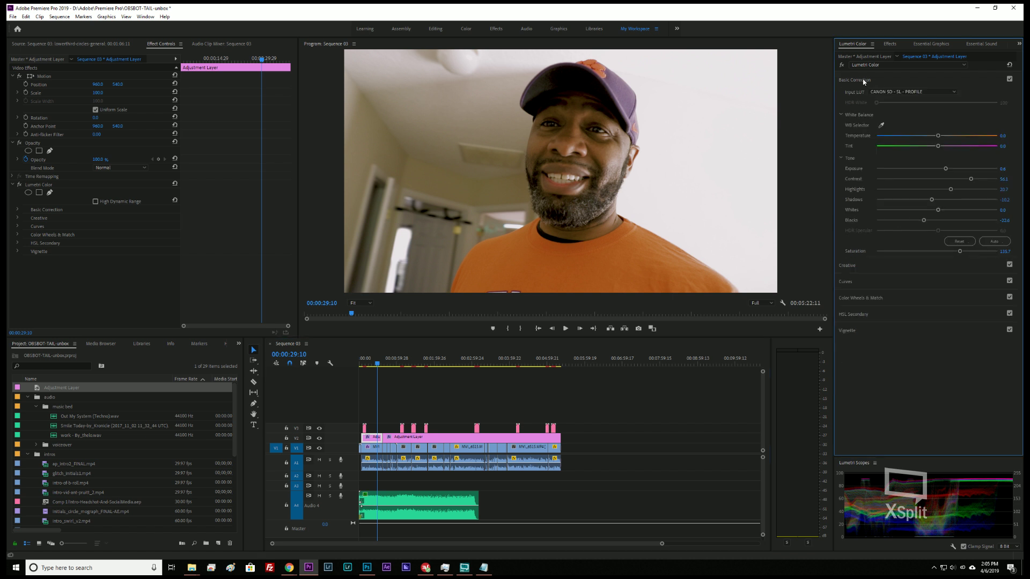
drag(970, 182, 974, 181)
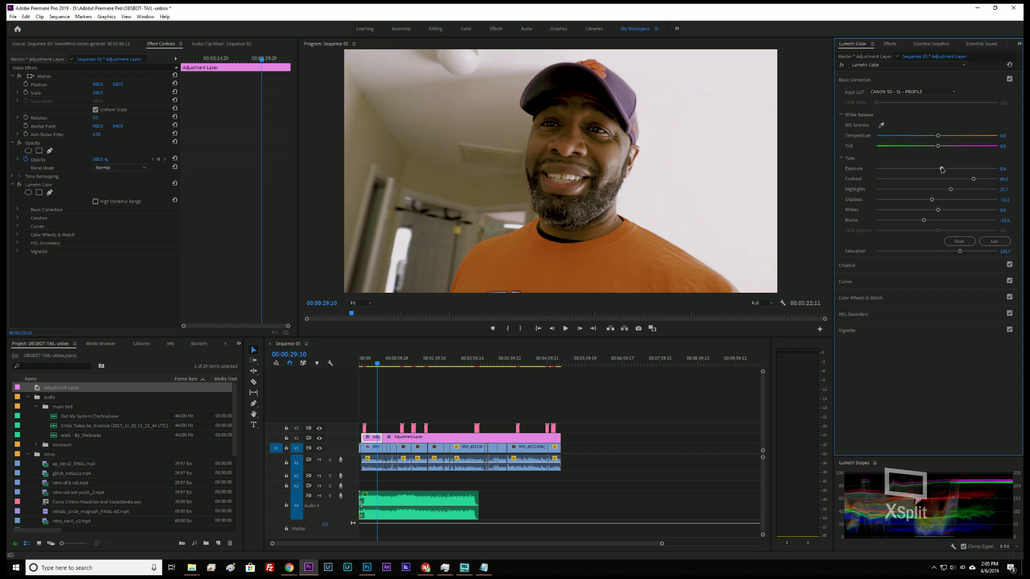
drag(944, 168, 937, 149)
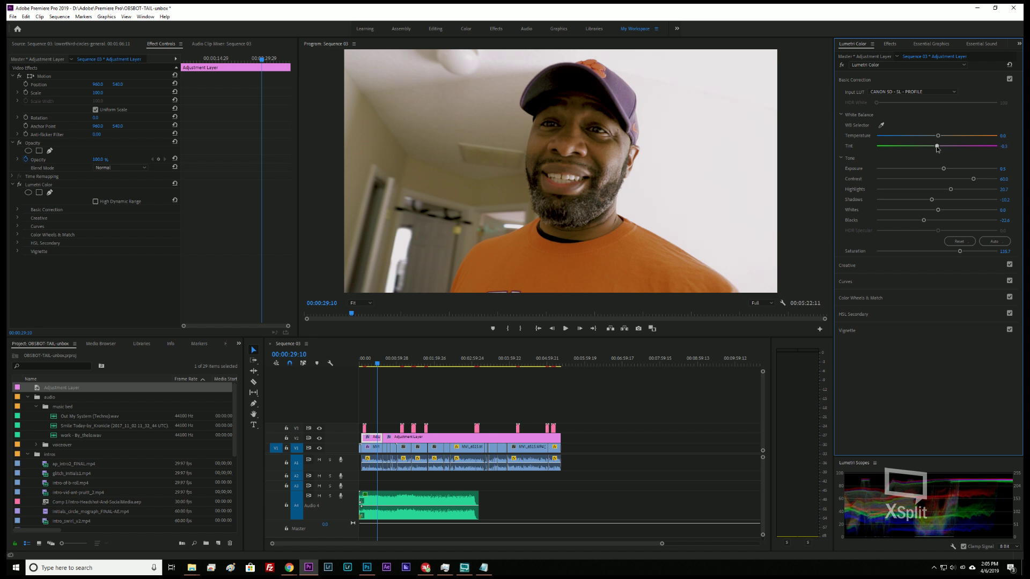
- Use the first adjustment layer's color wheels to shift Shadows slightly toward blue-violet and Midtones toward orange, keeping Highlights near neutral
click(862, 286)
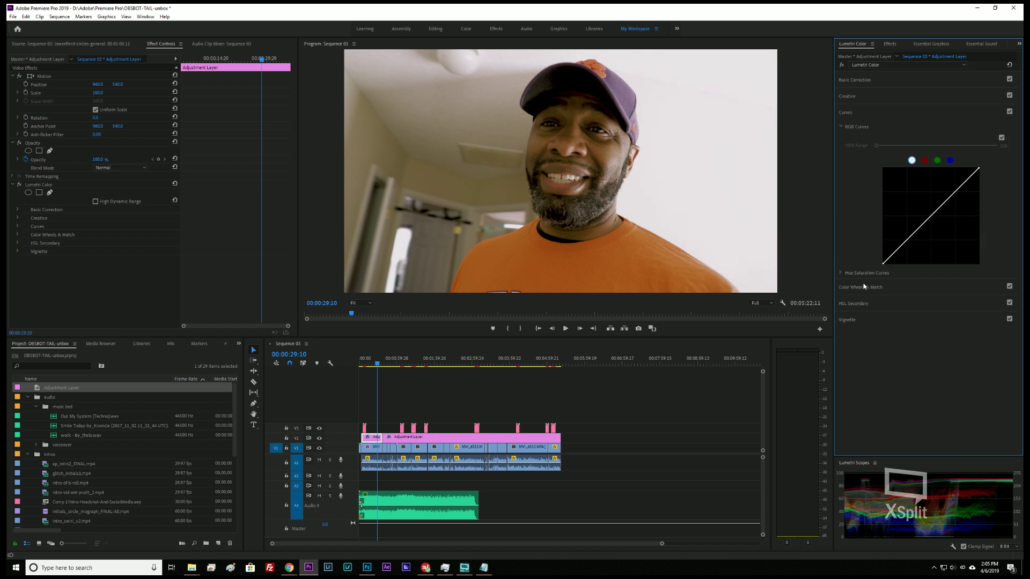
click(924, 160)
click(911, 160)
click(880, 287)
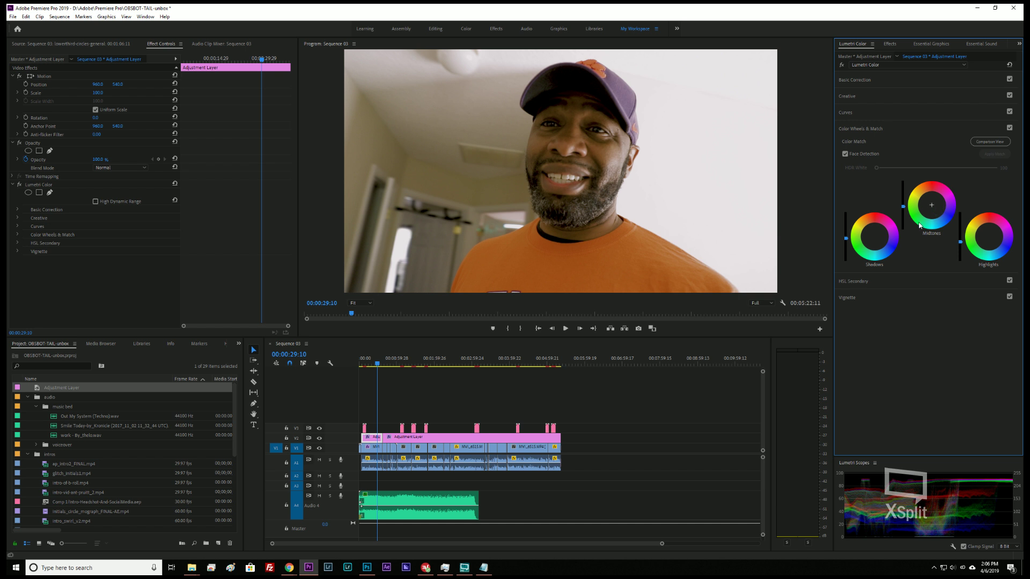
drag(932, 206, 931, 206)
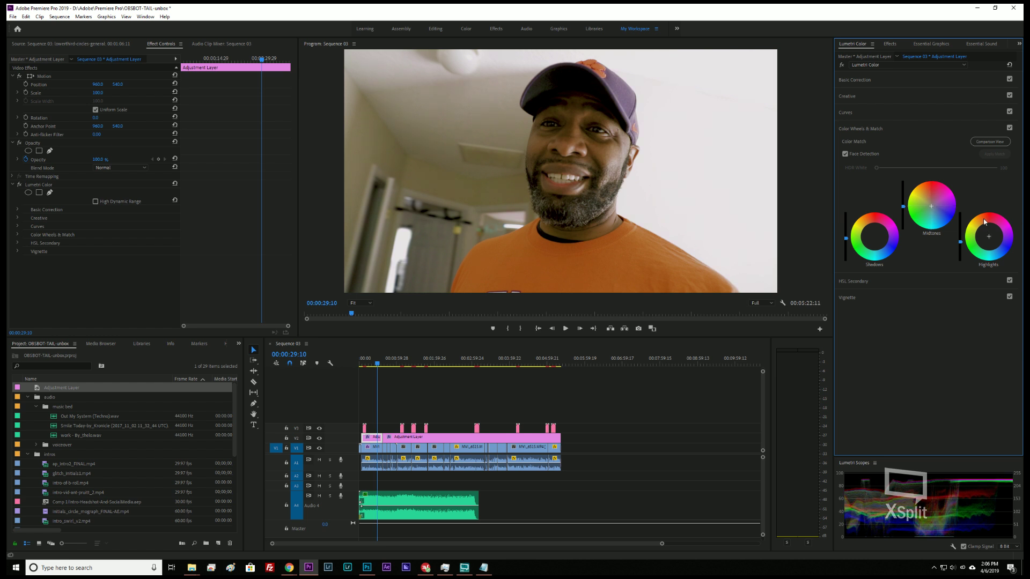
drag(988, 236, 988, 237)
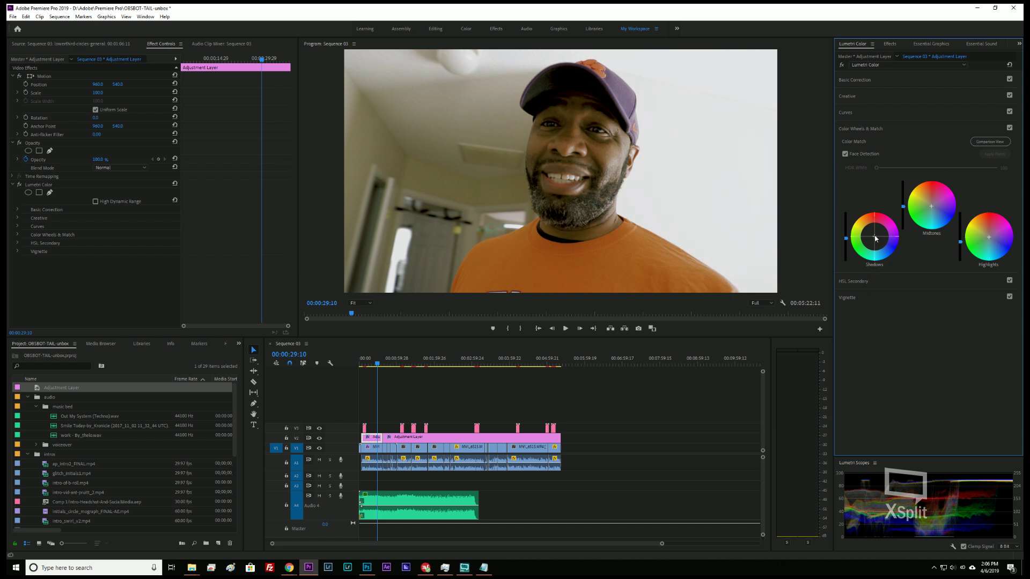
drag(874, 236, 879, 238)
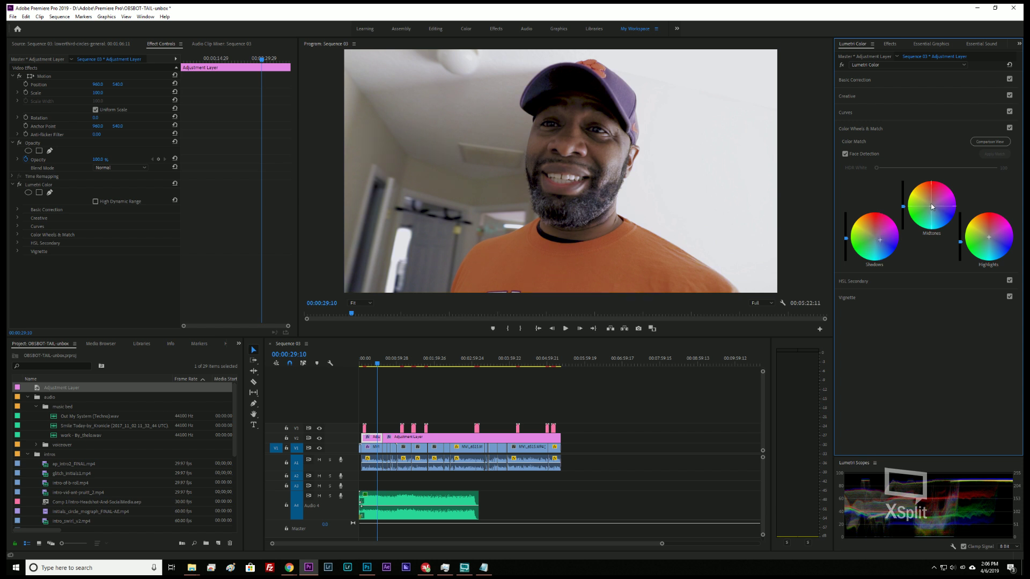
drag(932, 207, 927, 200)
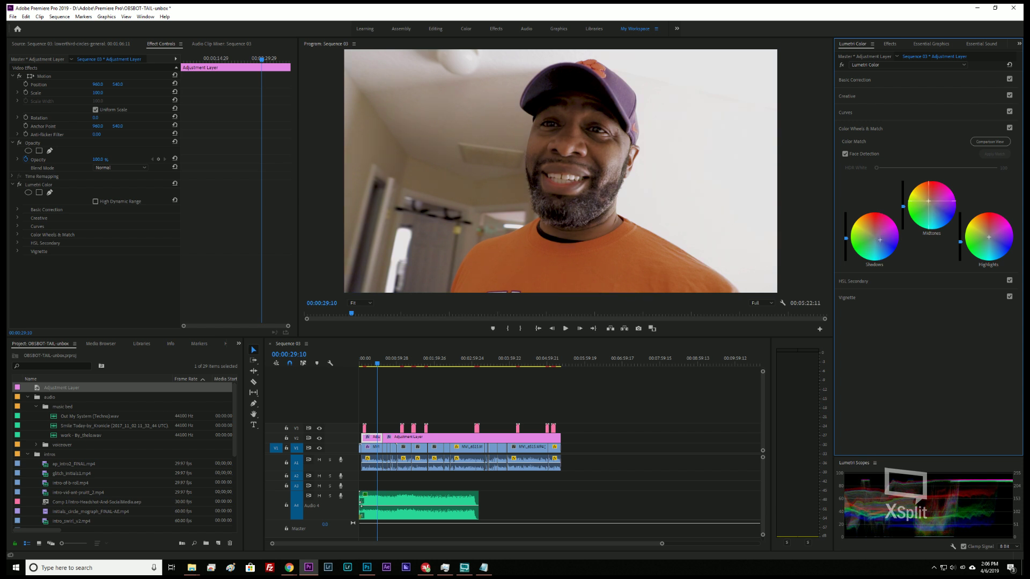
- Preview the grade up to the 15-second mark, and check the shot at about 21 seconds
click(365, 360)
key(space)
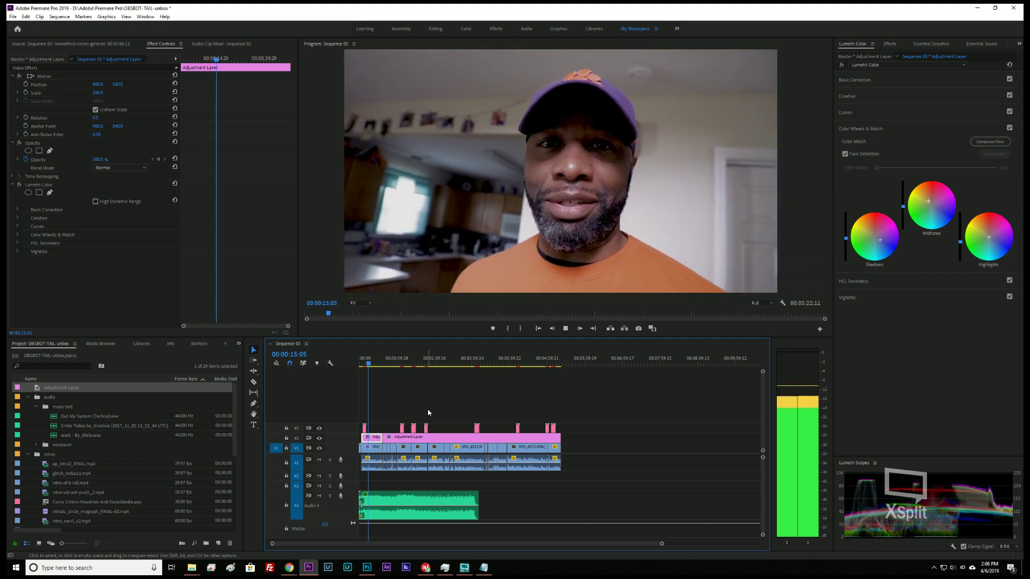
key(space)
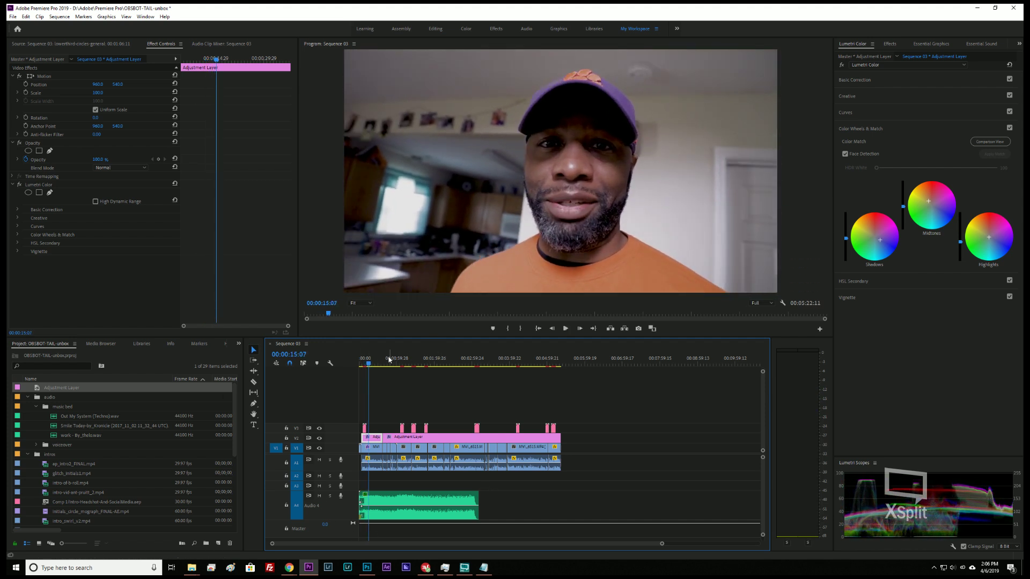
mouse_move(370, 366)
mouse_down()
mouse_move(409, 365)
mouse_move(373, 368)
mouse_up()
click(376, 439)
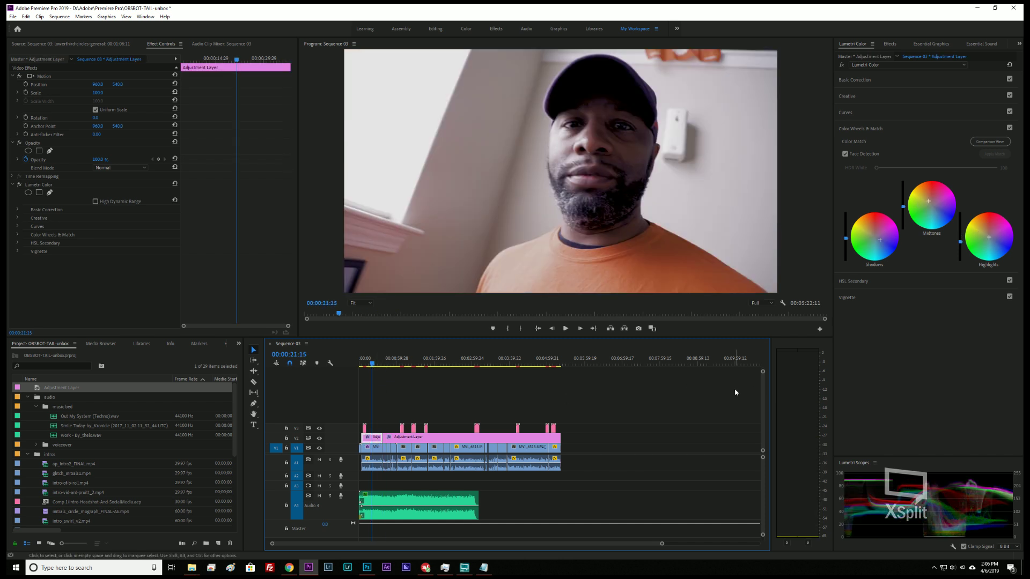
- Set up a color comparison on the second adjustment layer, with 00:02:38:07 as the current frame and 00:00:22:00 as the reference
click(990, 142)
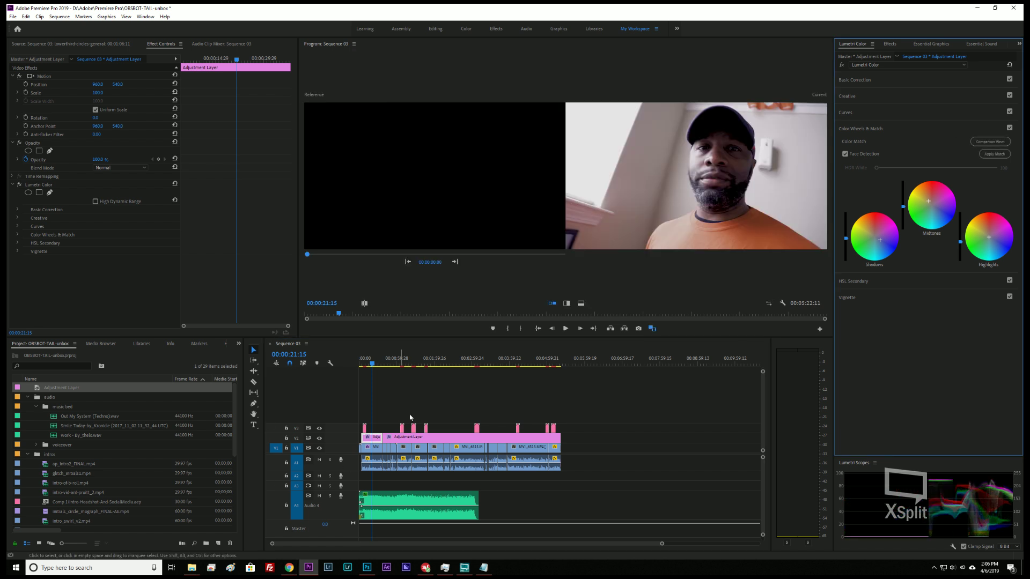
drag(379, 364, 457, 369)
click(443, 438)
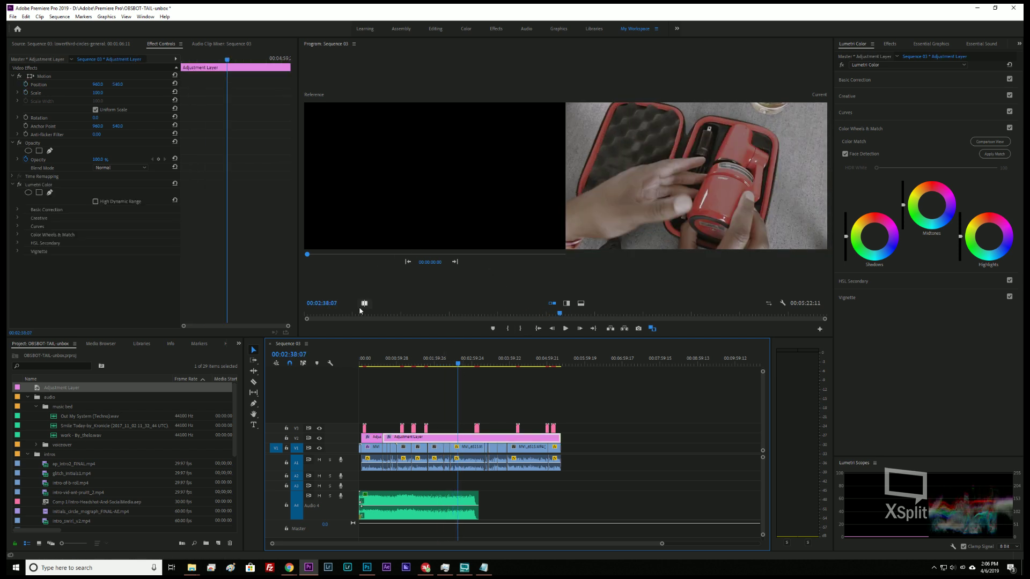
drag(308, 255, 322, 253)
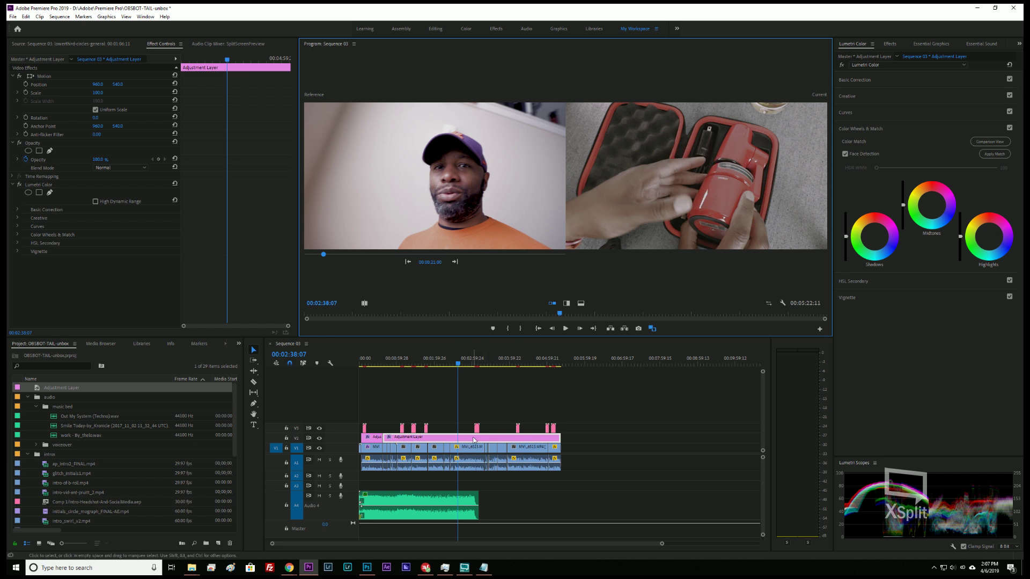
- Apply the color match to the second adjustment layer, undo it to compare, and reapply it
key(ctrl)
key(ctrl)
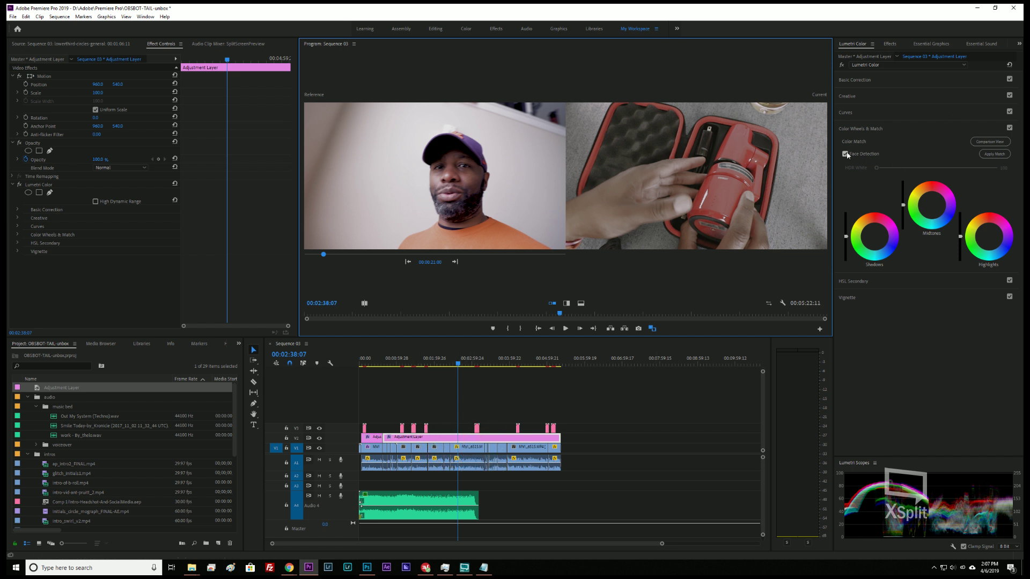
click(994, 154)
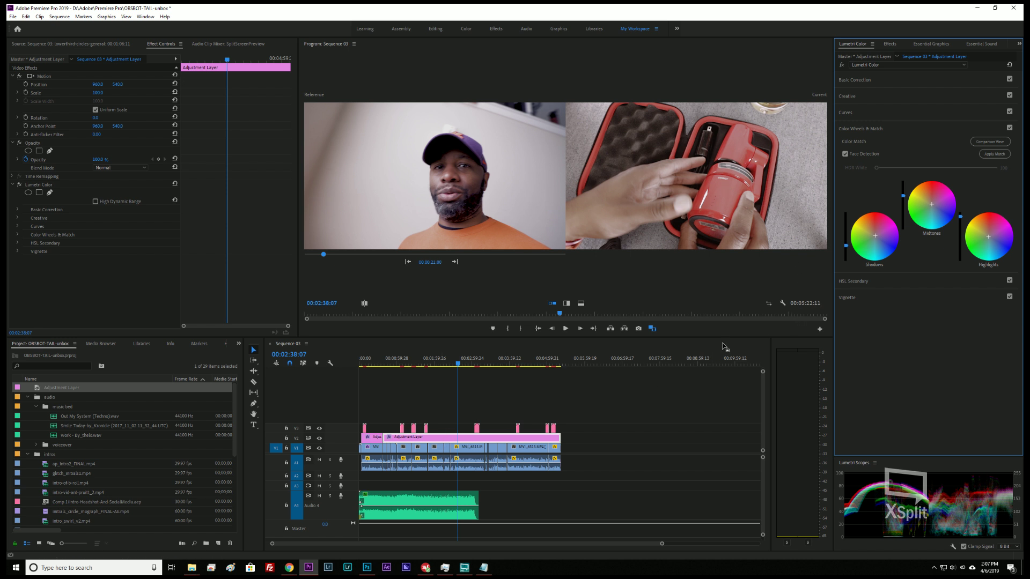
key(ctrl+z)
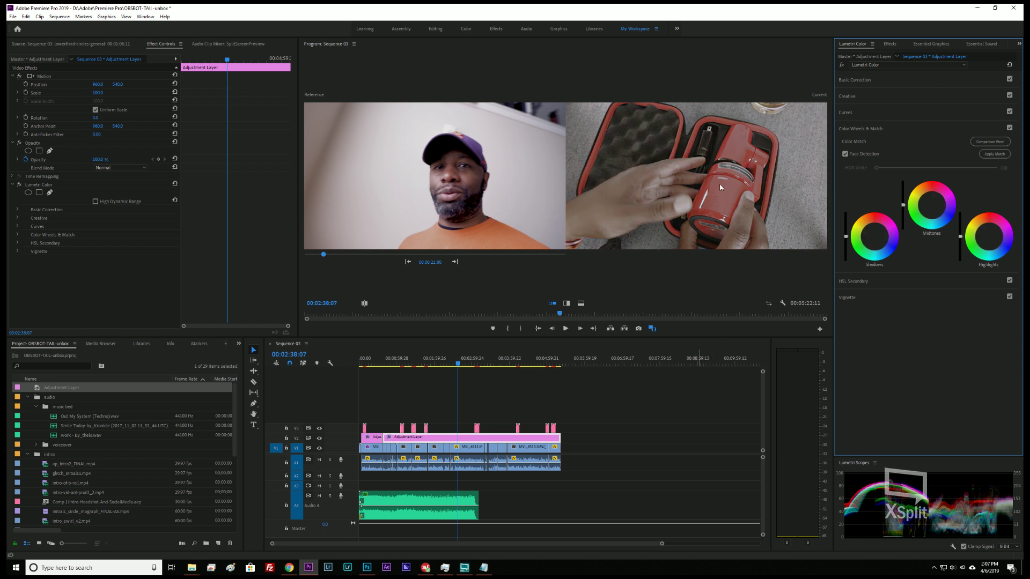
click(1002, 155)
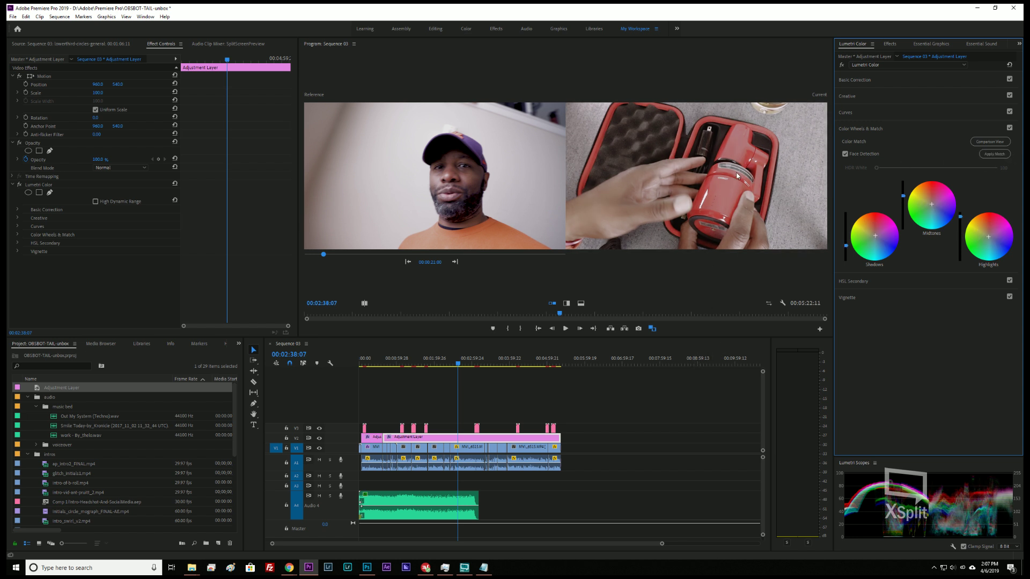
- At about 2:43, set the second adjustment layer's Contrast to about 44, Highlights to about -43 and Blacks to about -38
click(428, 366)
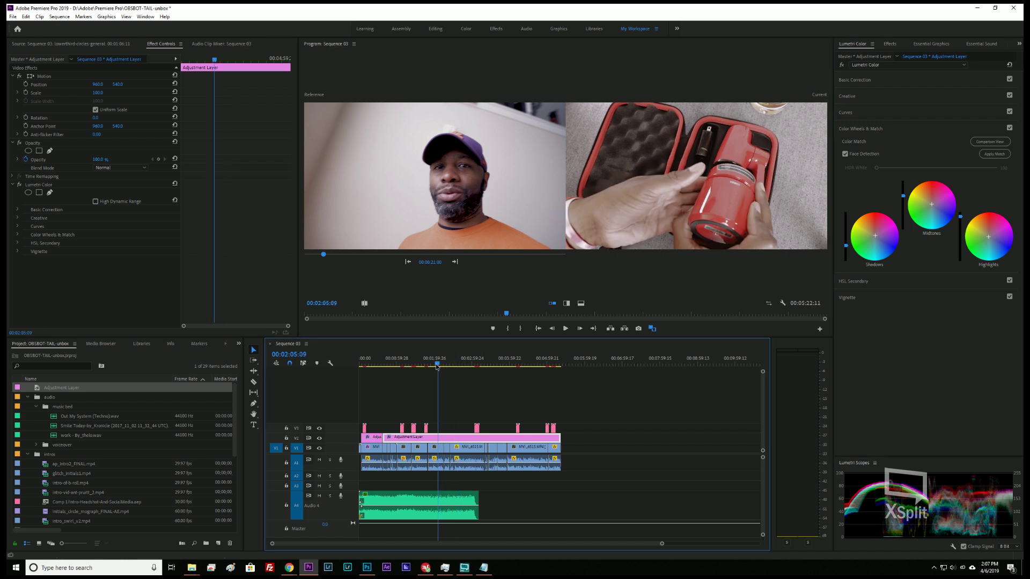
drag(429, 366, 461, 390)
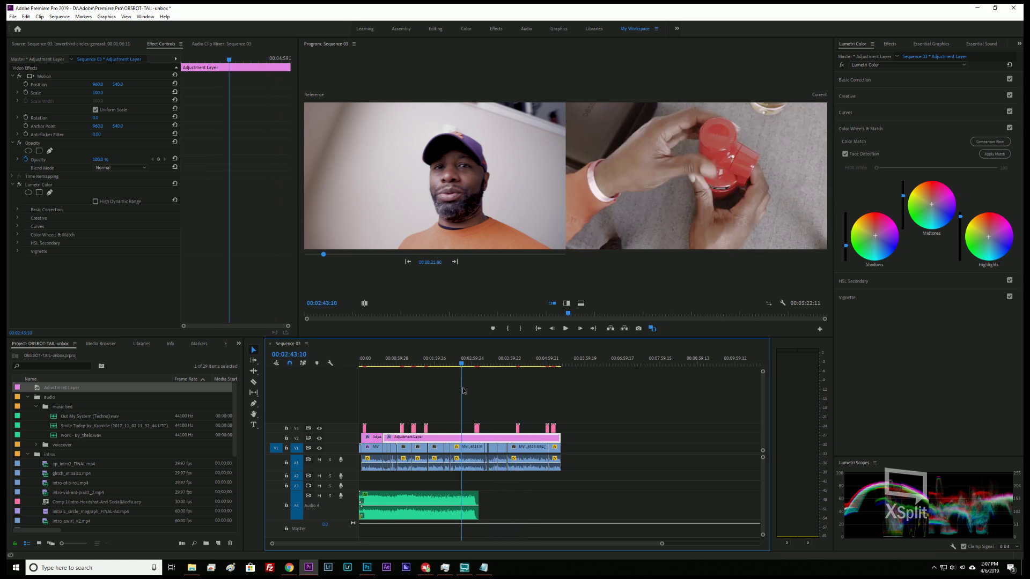
click(878, 82)
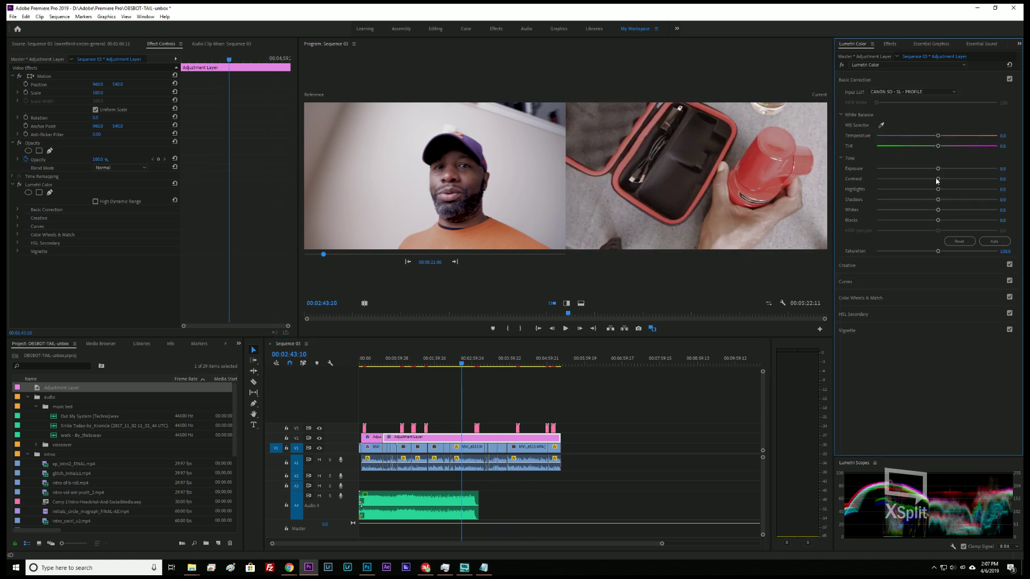
drag(939, 181, 915, 224)
key(space)
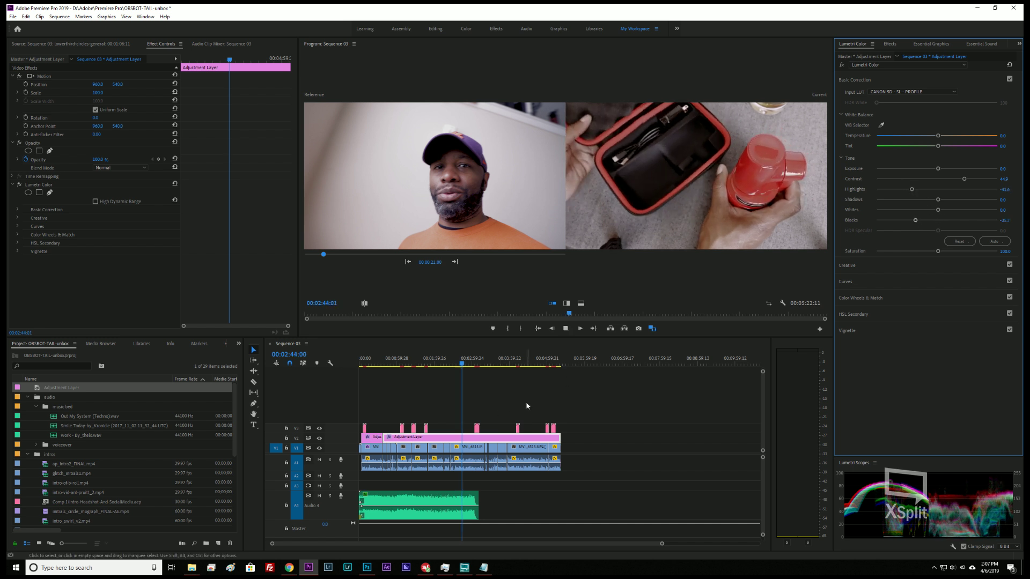
key(space)
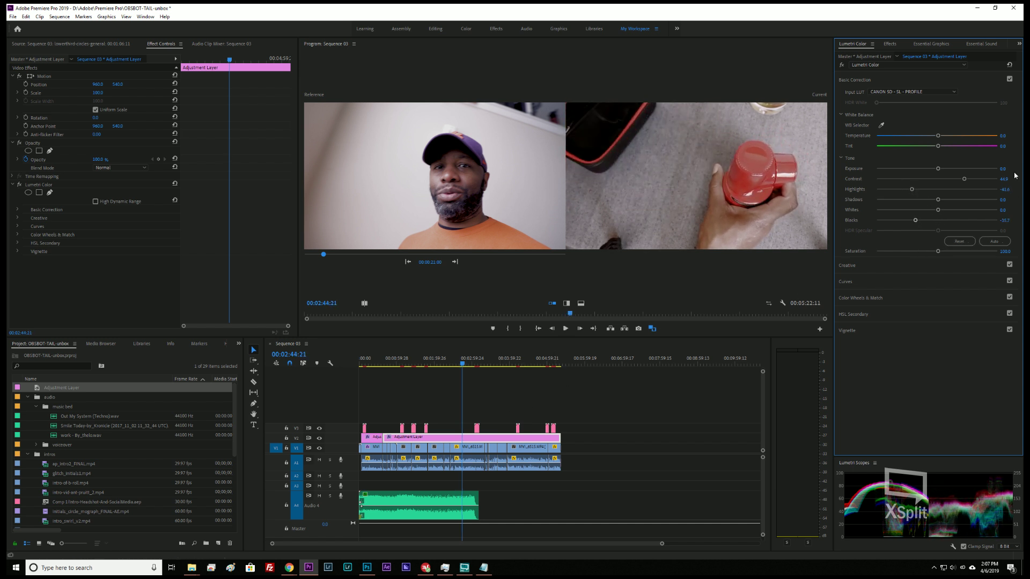
- Turn off the comparison view and play the graded unboxing footage from about 2:44 to 2:47
click(863, 298)
click(989, 141)
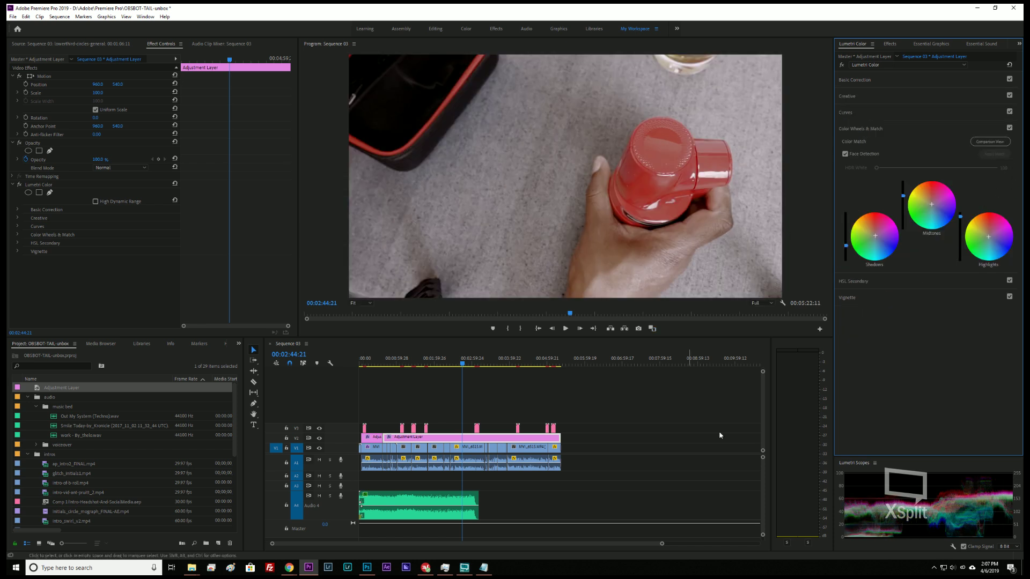
key(space)
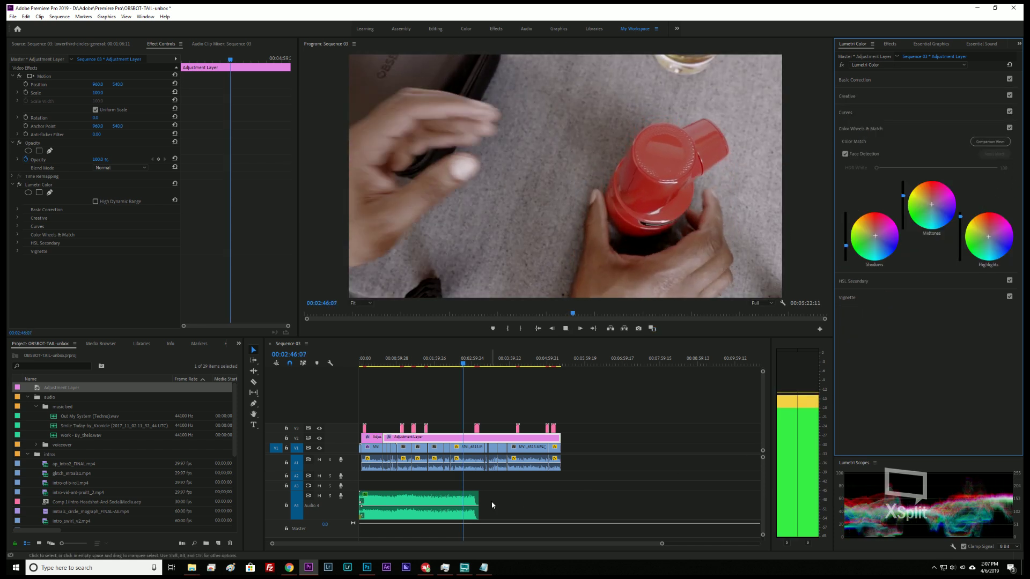
key(space)
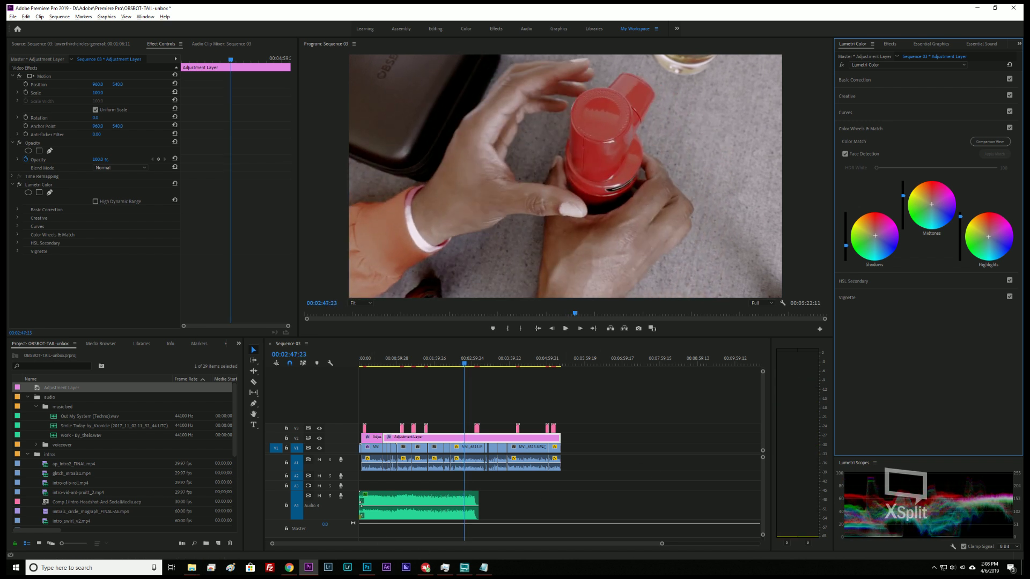
- Place a copy of the Out My System music clip after the original on Audio 4, ending it just past the video's end
click(406, 499)
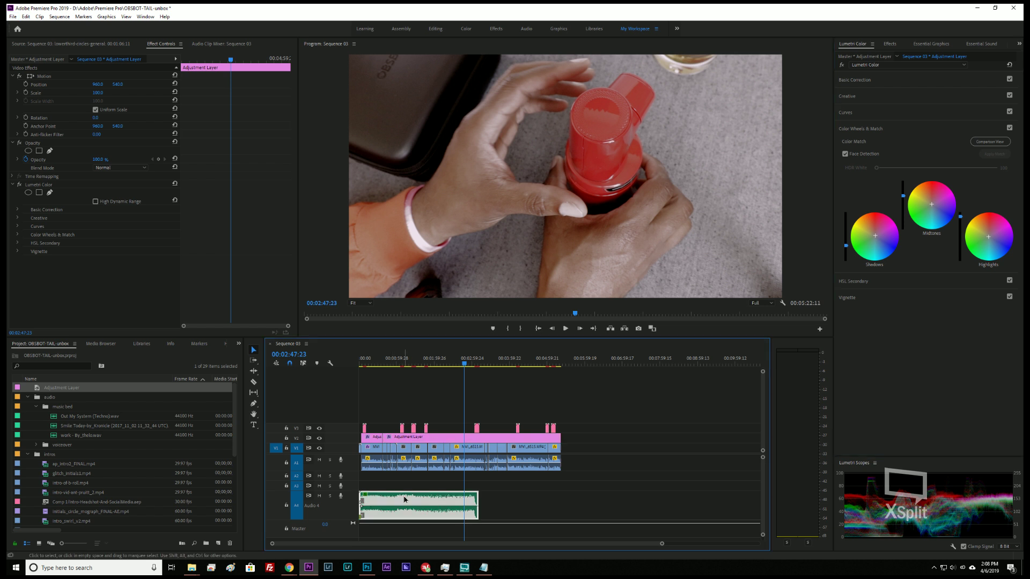
drag(444, 502, 526, 491)
scroll(557, 494, up, 5)
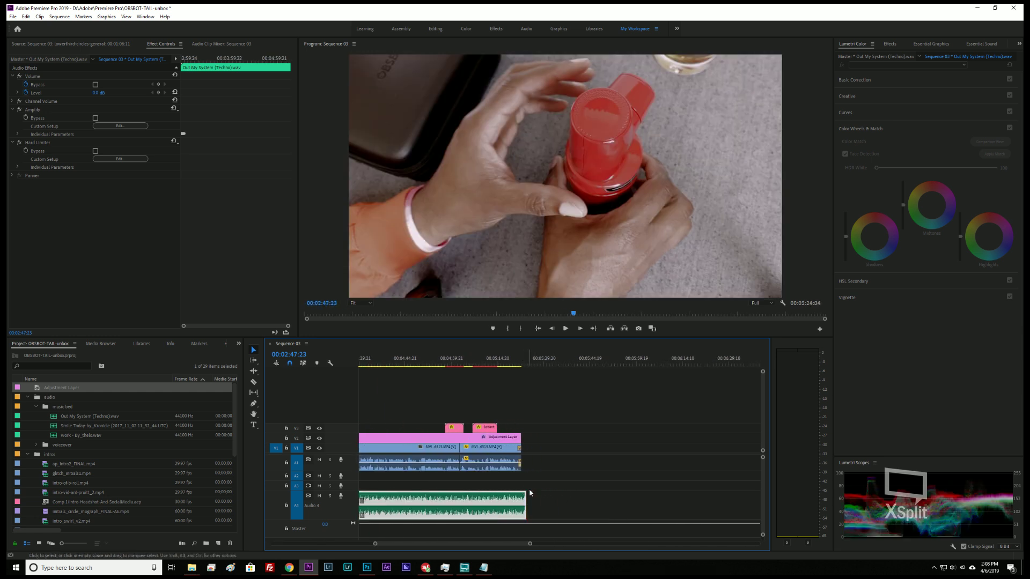
- Add an Exponential Fade to the end of the second music clip, and review the music track's clips
click(890, 44)
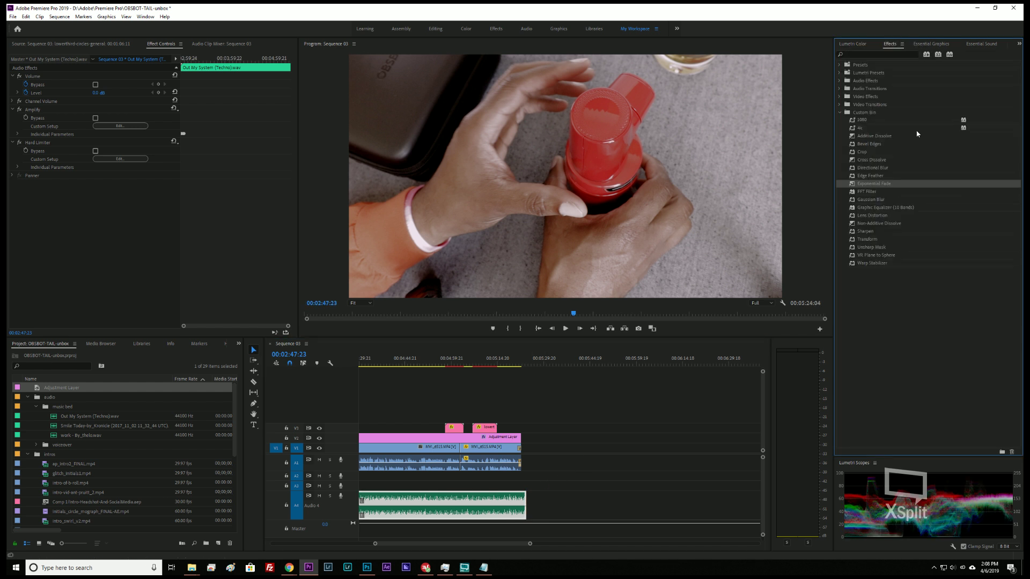
drag(863, 187, 524, 507)
key(equal)
key(equal)
key(equal)
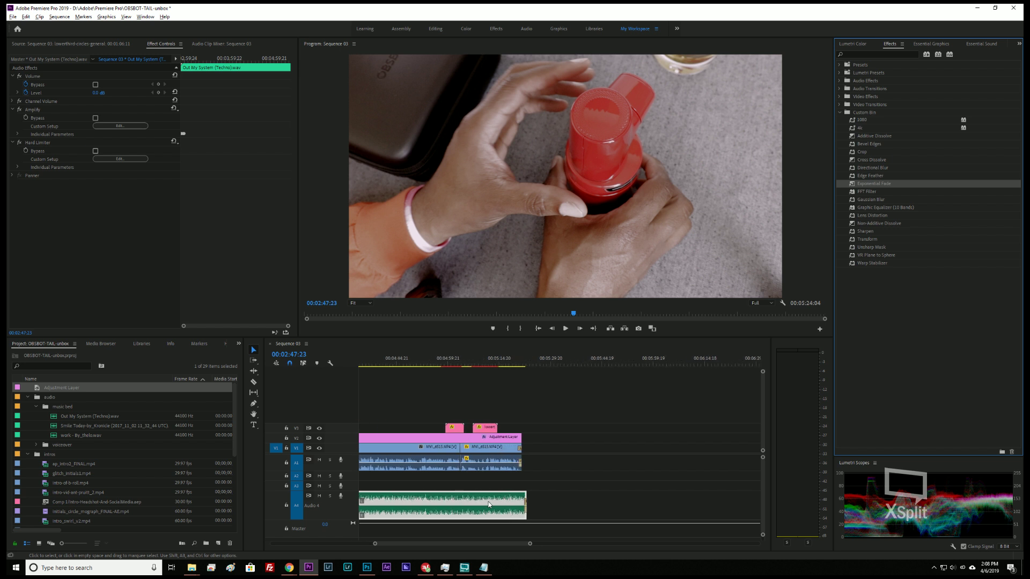
scroll(489, 485, up, 6)
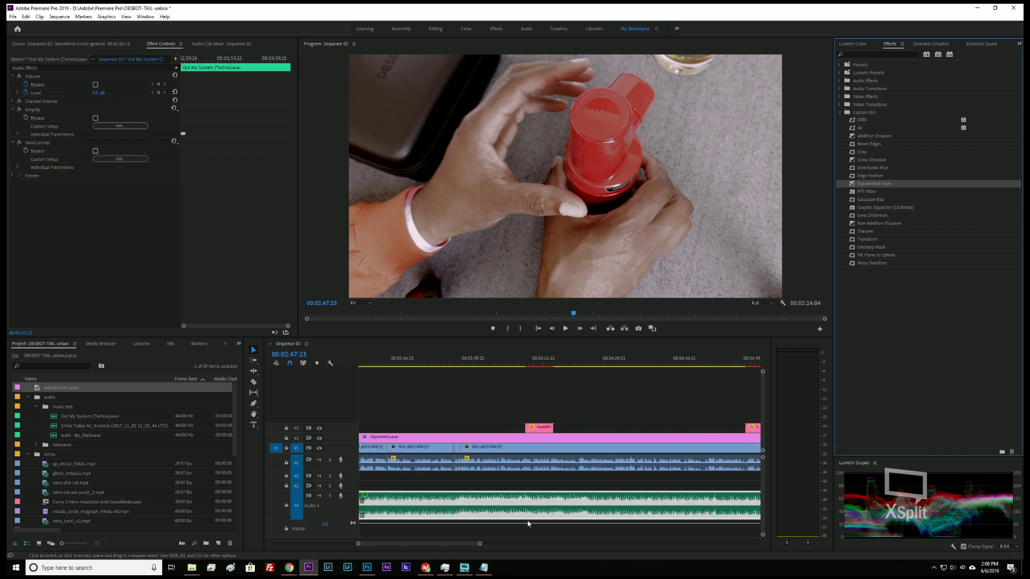
scroll(525, 522, down, 4)
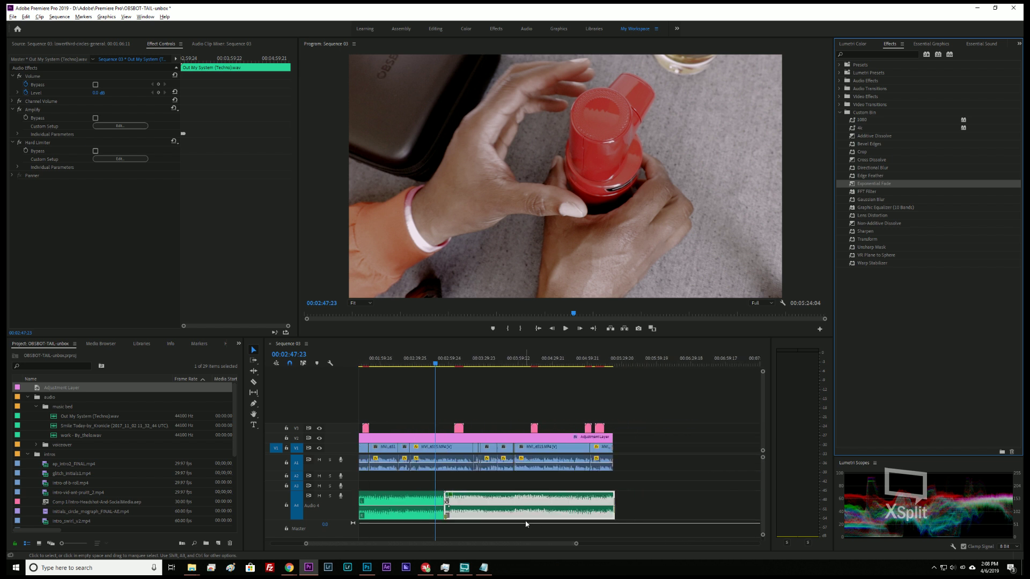
click(525, 522)
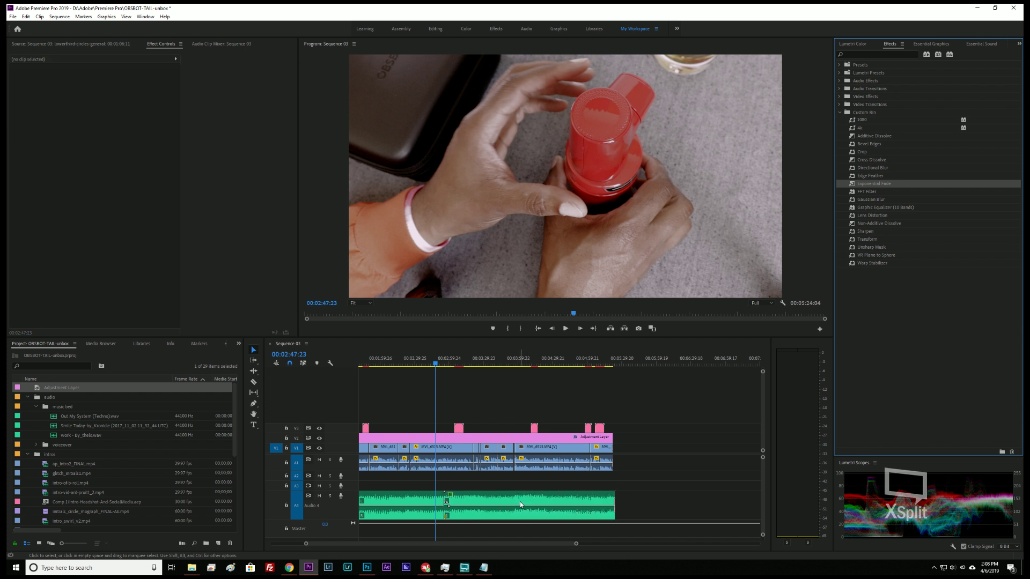
- Generate ducking keyframes for the second Out My System clip, and play across the music join from about 2:47 to 2:58
click(980, 44)
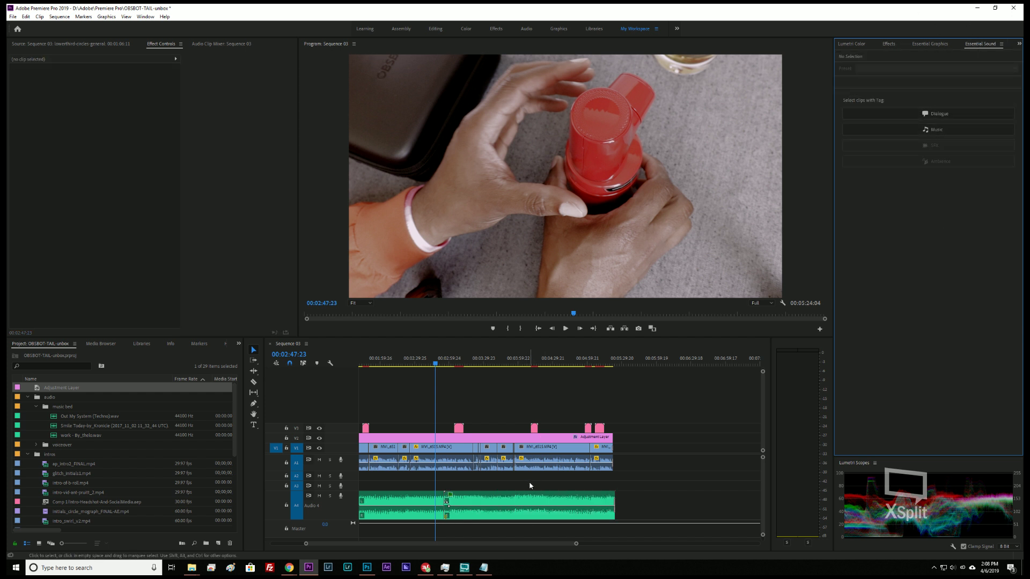
click(526, 504)
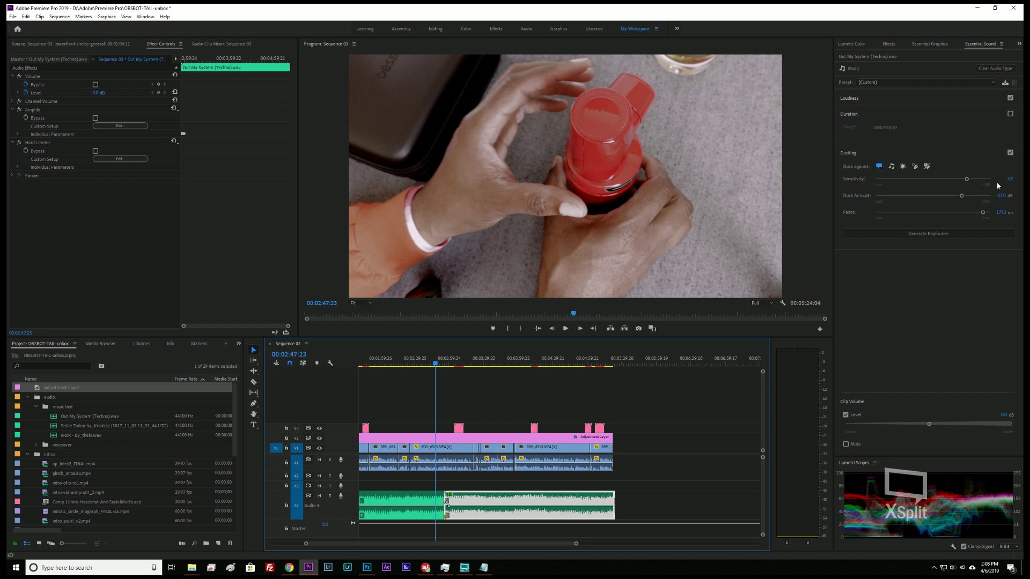
click(955, 236)
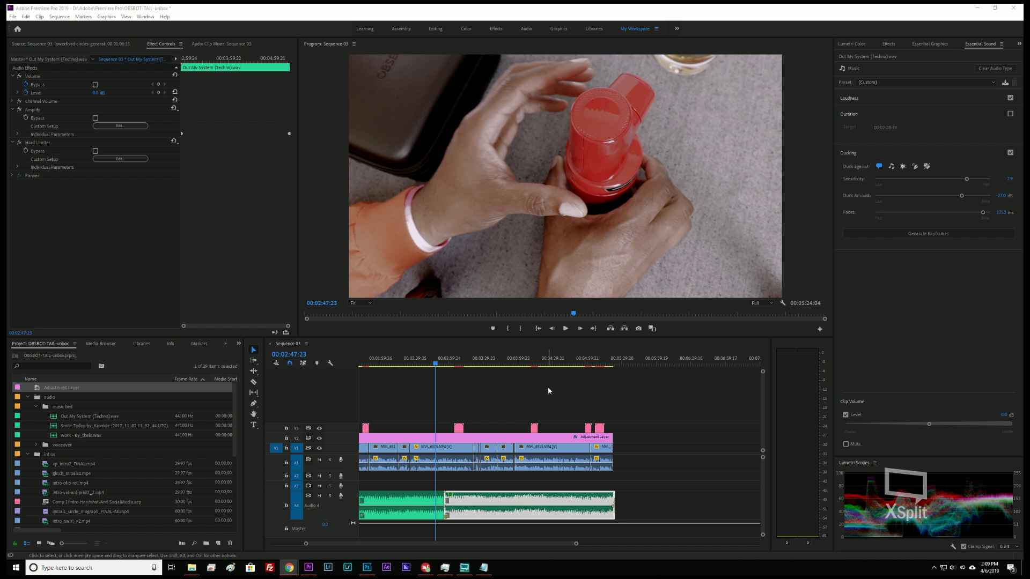
click(535, 393)
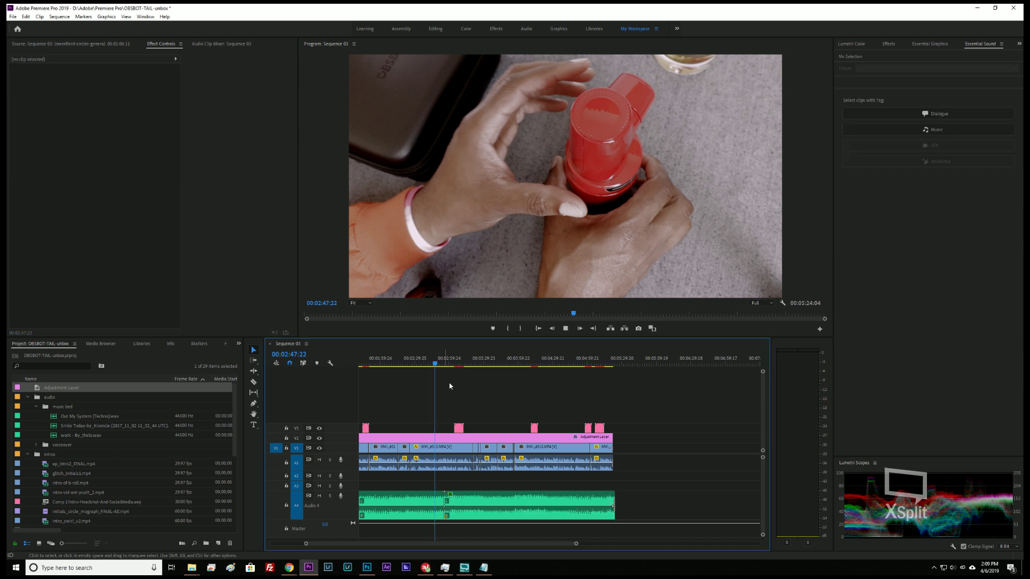
key(space)
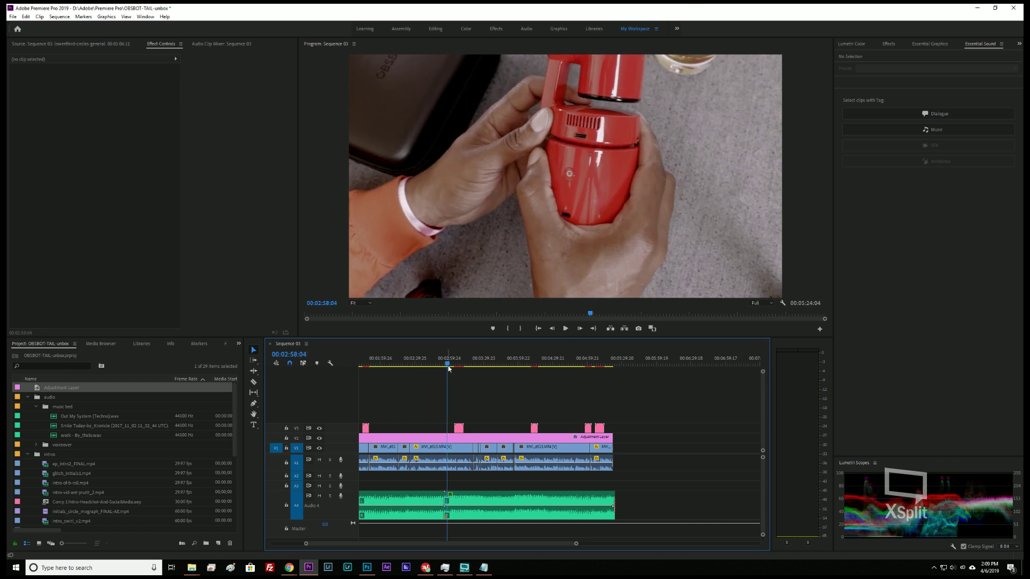
- Play the closing seconds of the sequence, between about 5:17 and 5:22, to check how the music ends
drag(443, 365, 610, 382)
scroll(609, 386, up, 7)
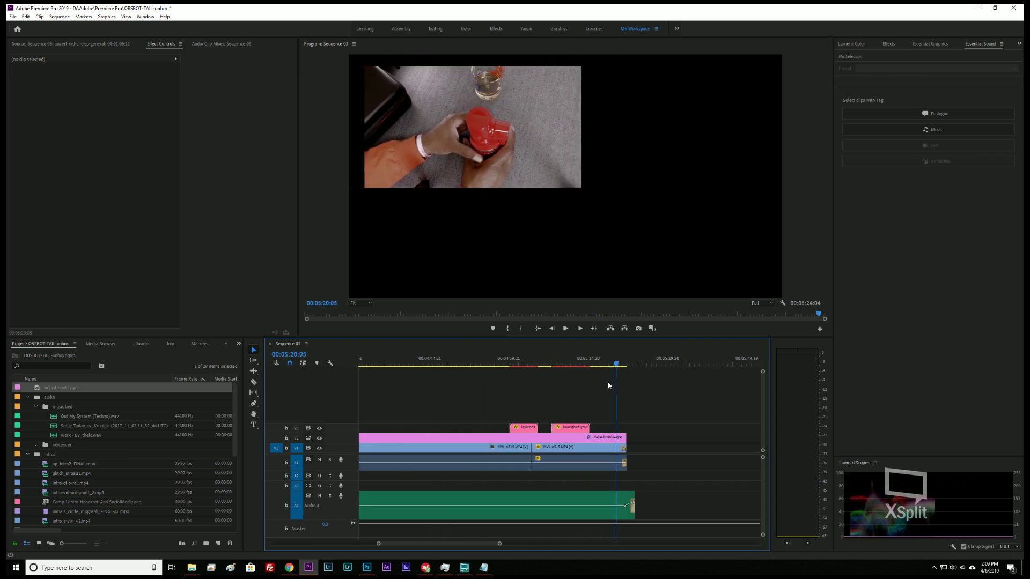
key(space)
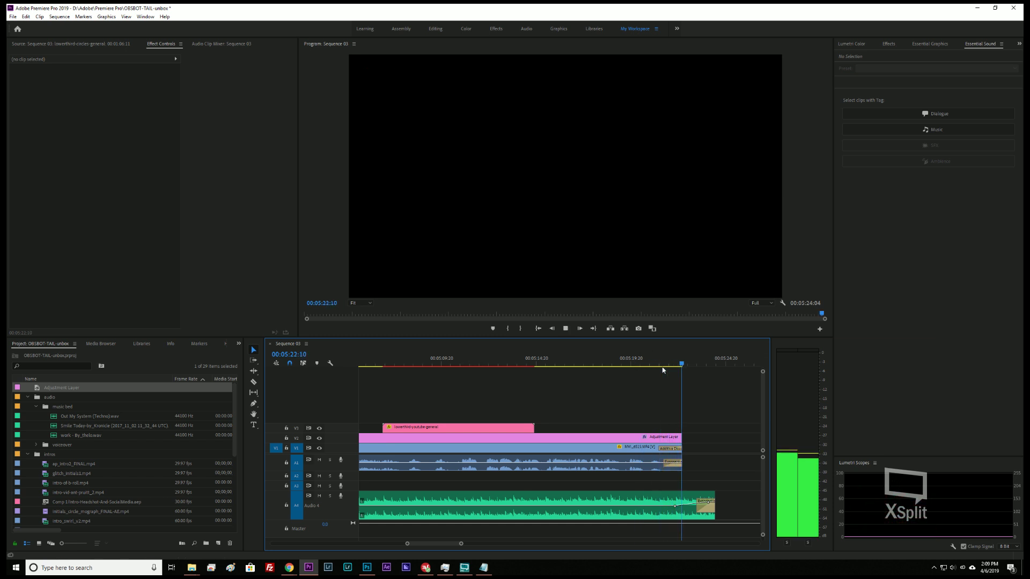
key(space)
drag(697, 364, 586, 364)
key(space)
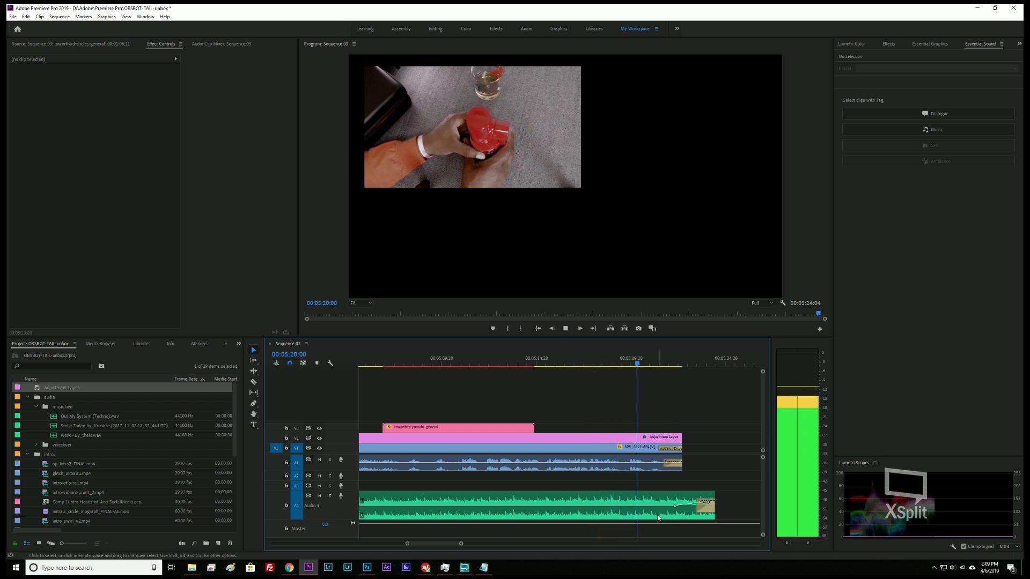
key(space)
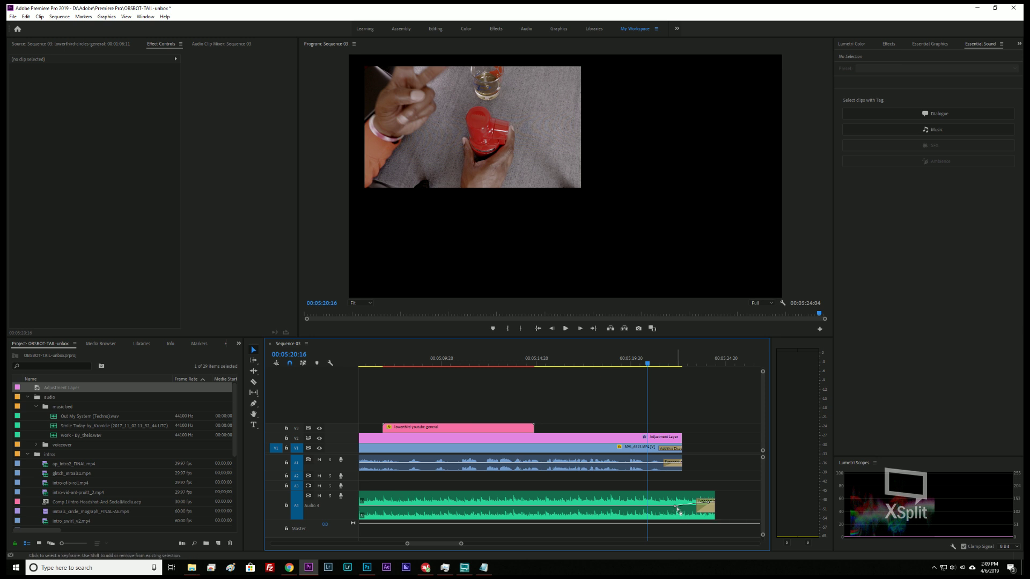
- Shift the last two volume keyframes of the second music clip earlier, to about 5:19 and 5:23
drag(676, 508, 674, 506)
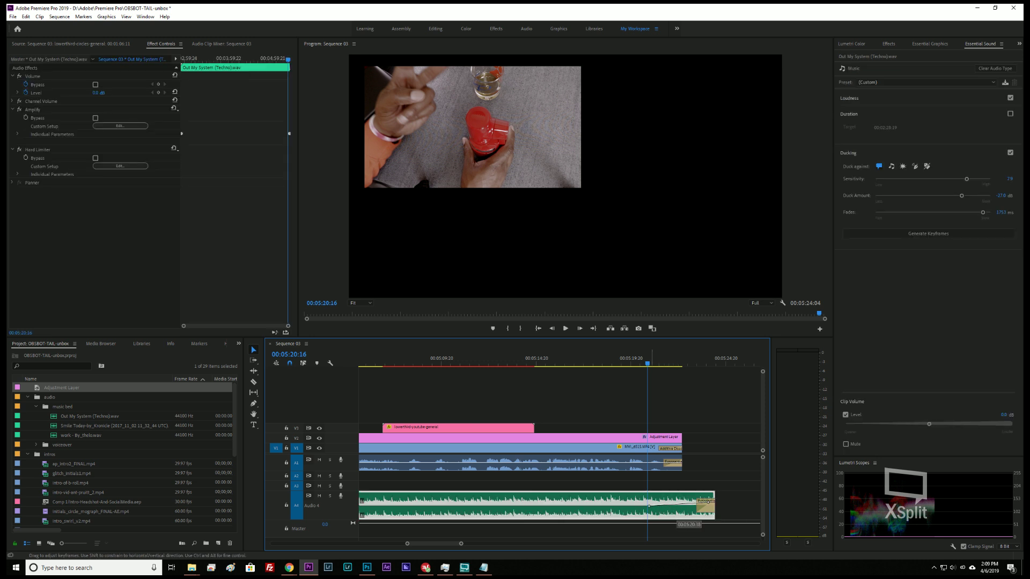
drag(639, 506, 638, 506)
drag(709, 504, 678, 503)
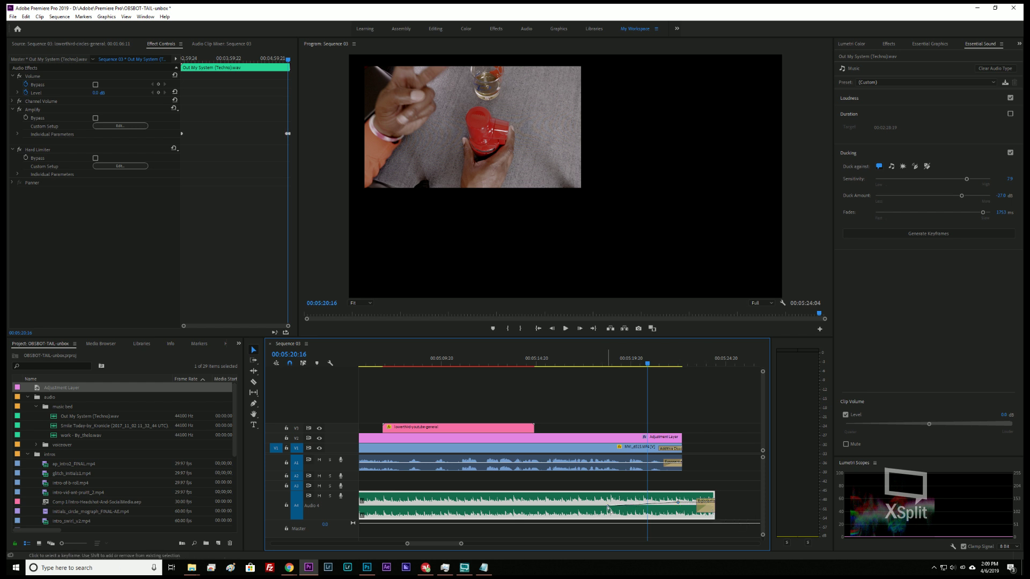
drag(607, 507, 629, 506)
key(ctrl+z)
drag(697, 505, 694, 501)
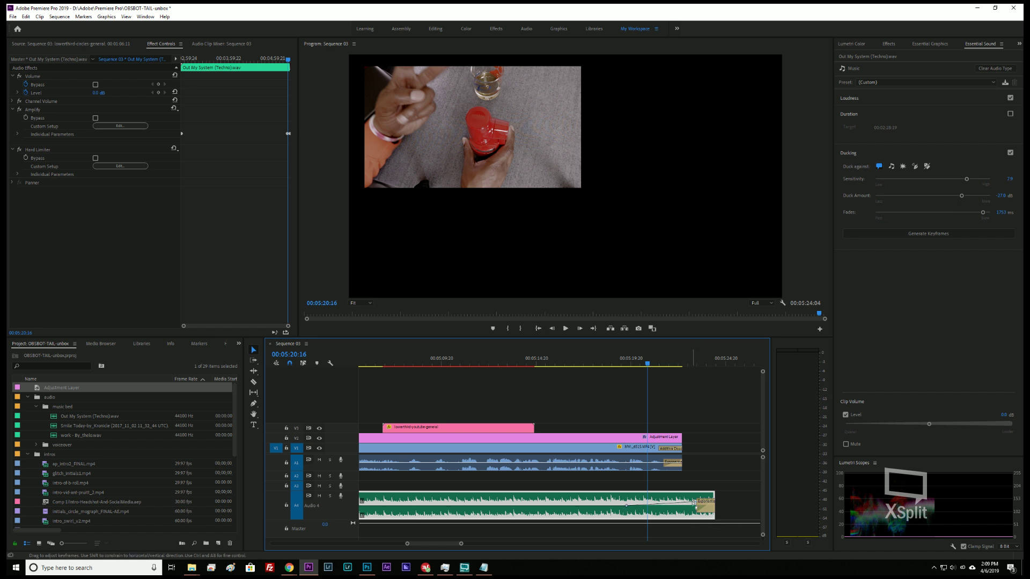
- Play the ending from about 5:17 to 5:23 to hear the music's volume rise
drag(647, 362, 588, 371)
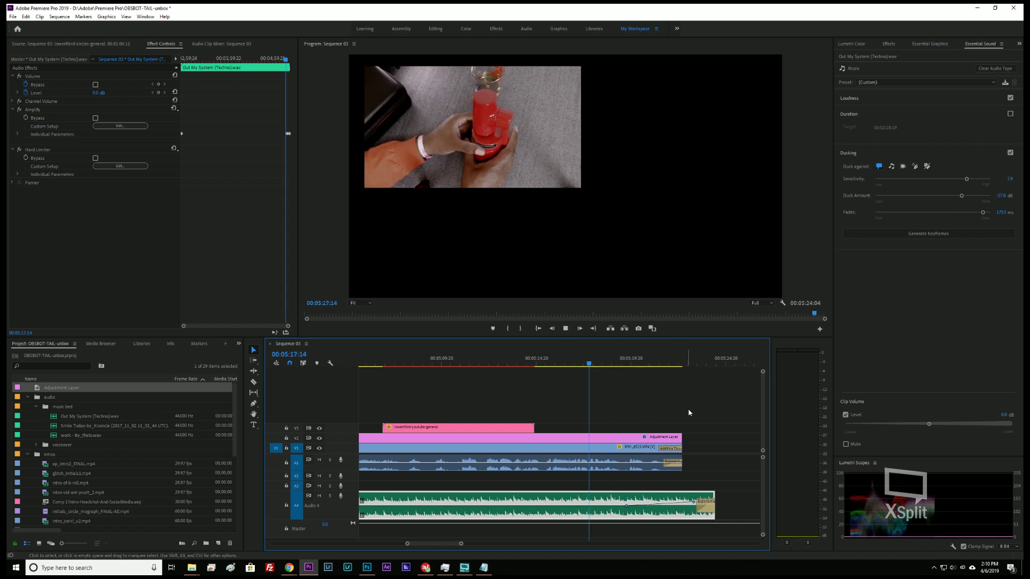
key(space)
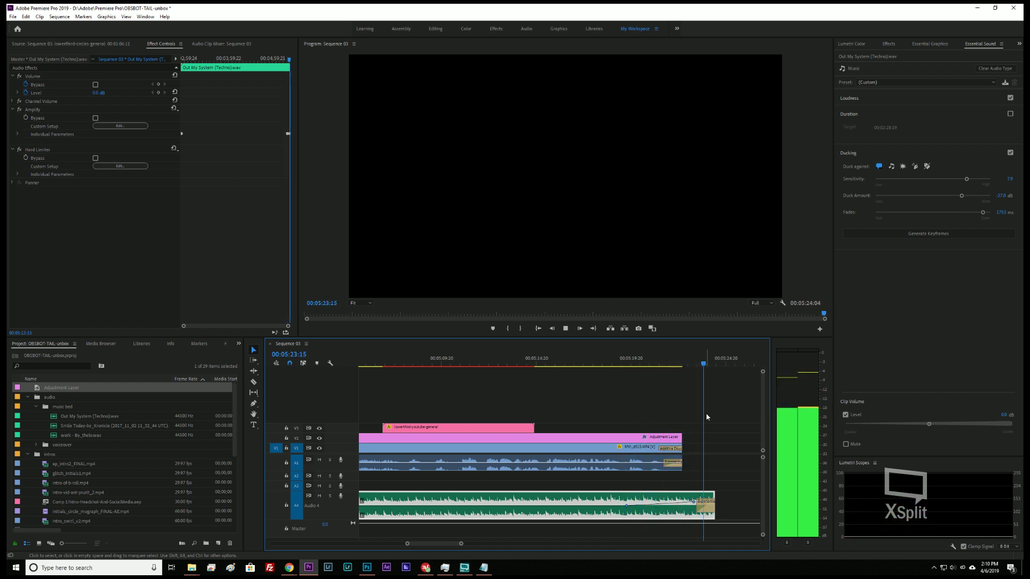
key(space)
- Extend the second music clip to end at 5:31:13 and lengthen its closing Exponential Fade to about 3 seconds
drag(713, 492, 742, 495)
key(space)
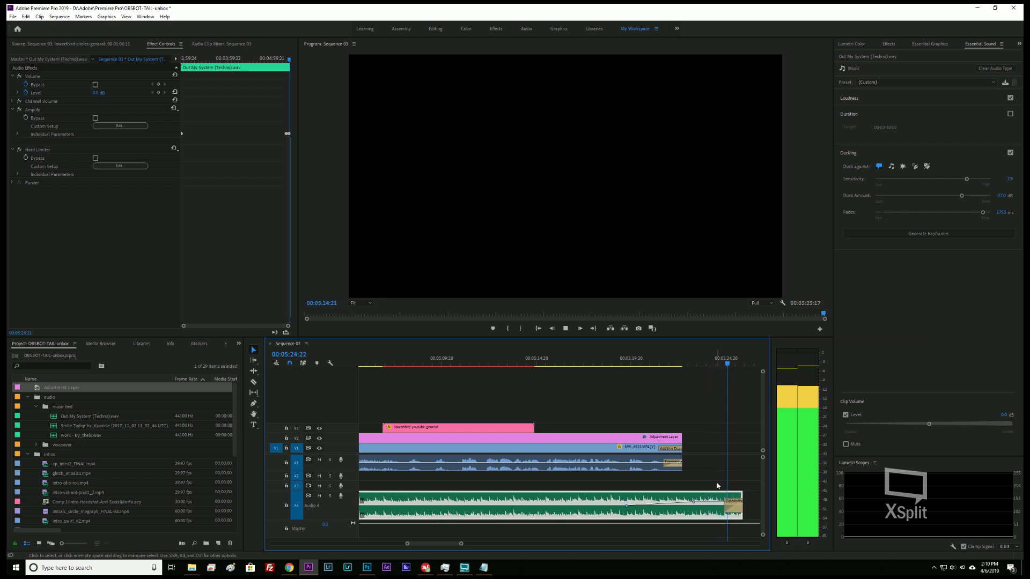
key(space)
click(731, 506)
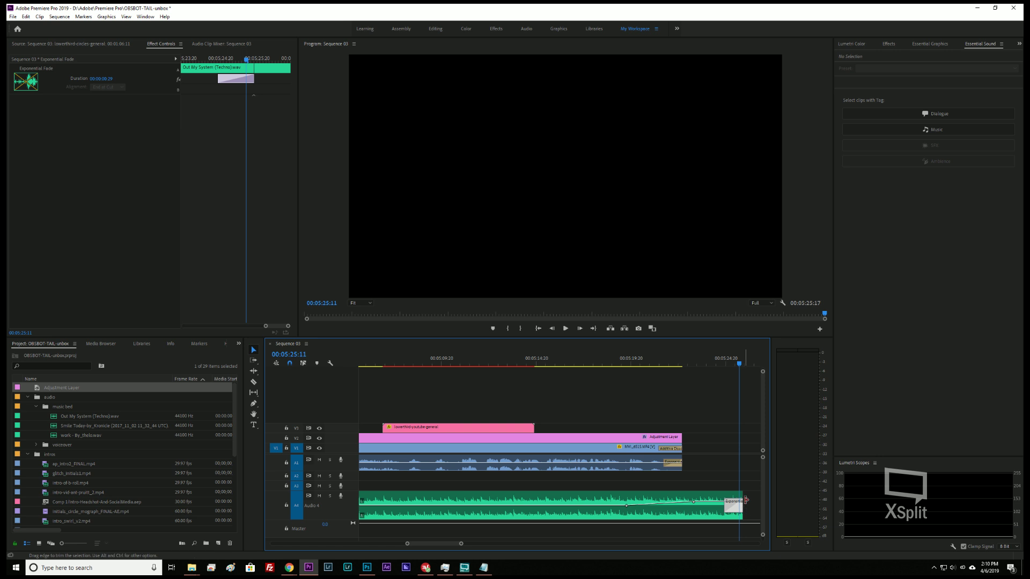
scroll(742, 500, down, 2)
scroll(692, 496, down, 2)
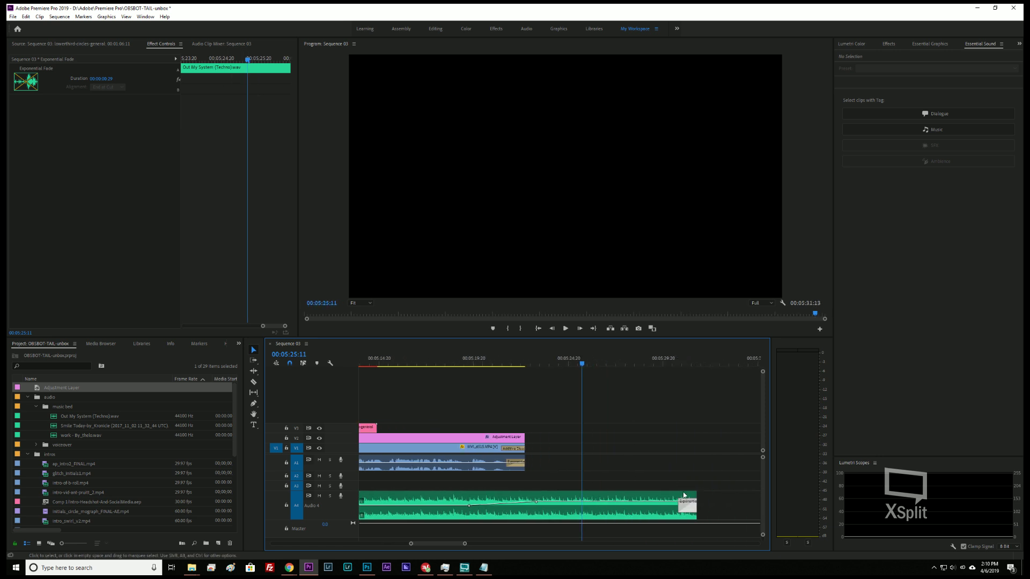
drag(680, 504, 638, 505)
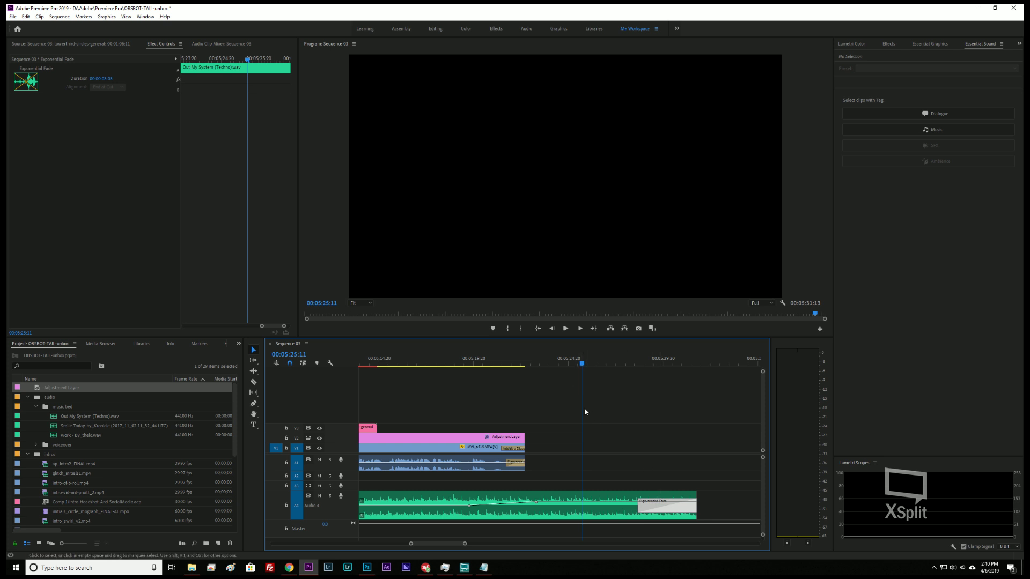
- Play the music after the footage ends, and trim the second music clip to end at 5:30:06
key(minus)
click(540, 365)
key(space)
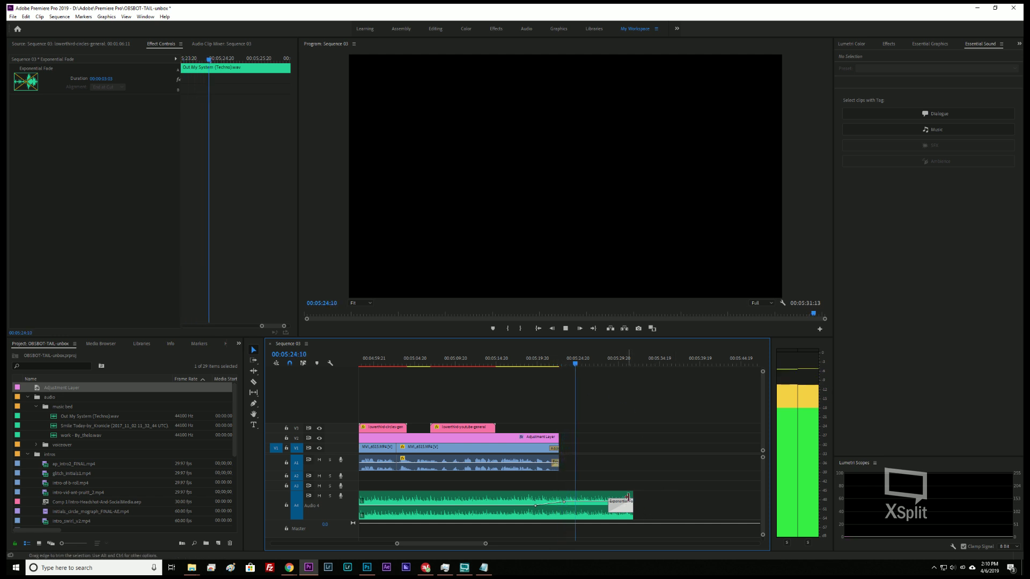
key(space)
drag(630, 495, 622, 495)
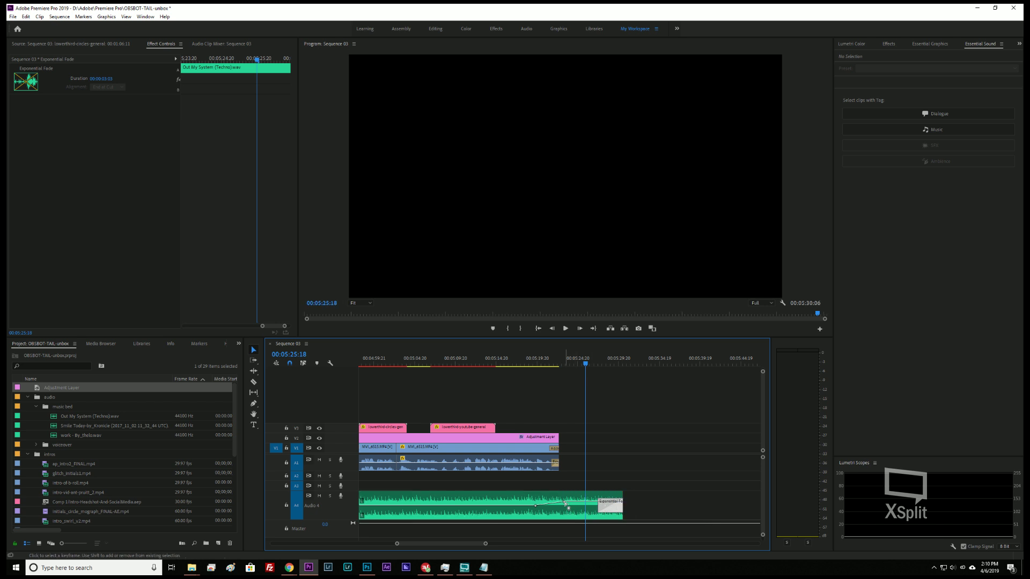
- Fine-tune the second music clip's last volume keyframe, and play the fade-out from 5:25:18 to the end
click(564, 503)
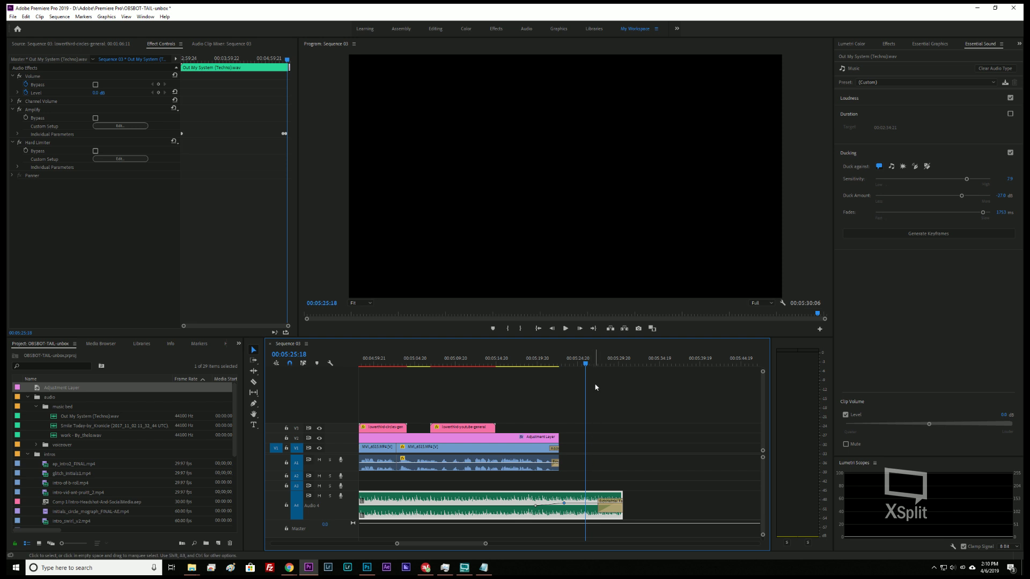
key(space)
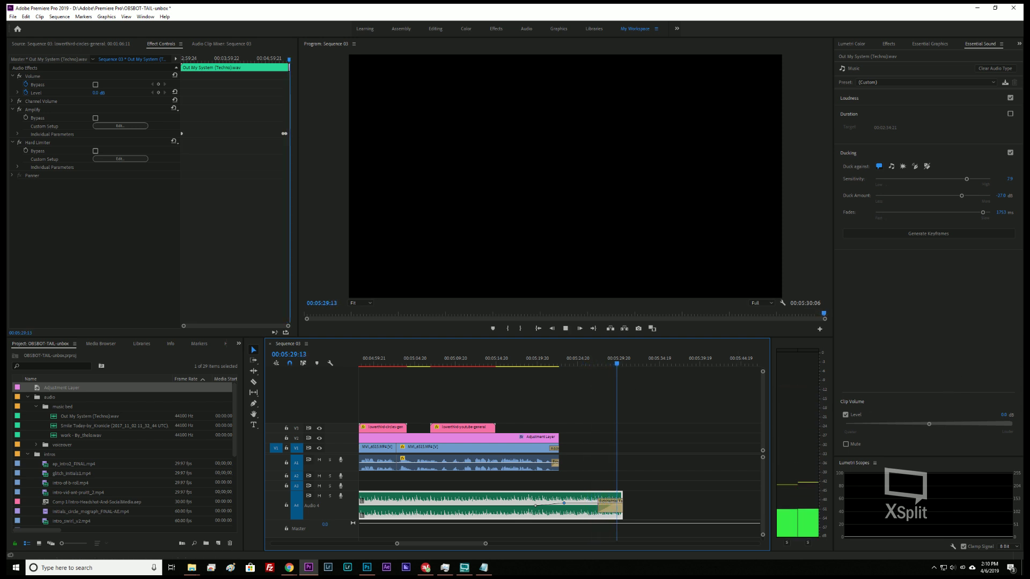
key(alt+Tab)
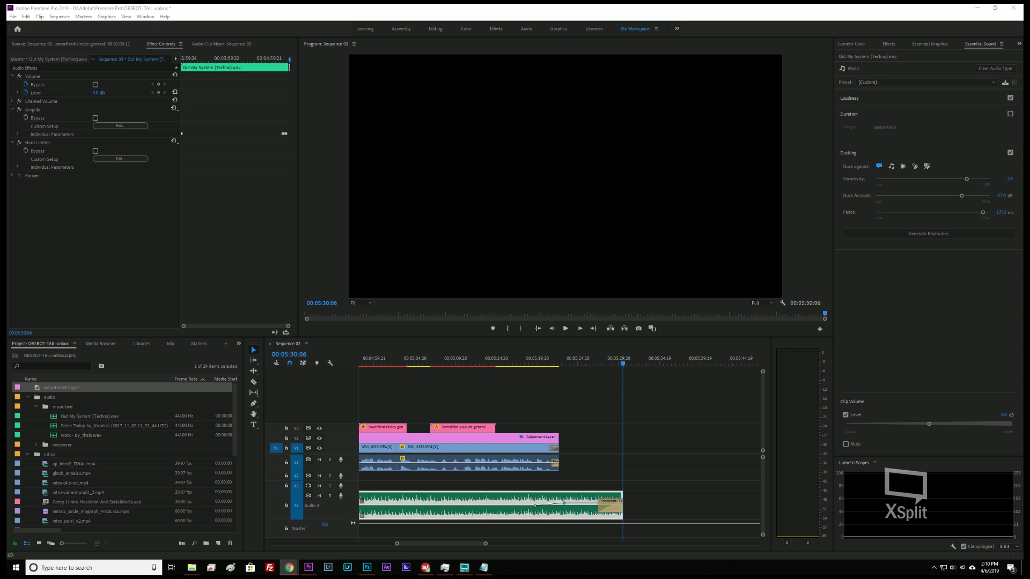
- Save the project and render the video previews of the whole sequence with the playhead at its start
click(651, 392)
key(ctrl+s)
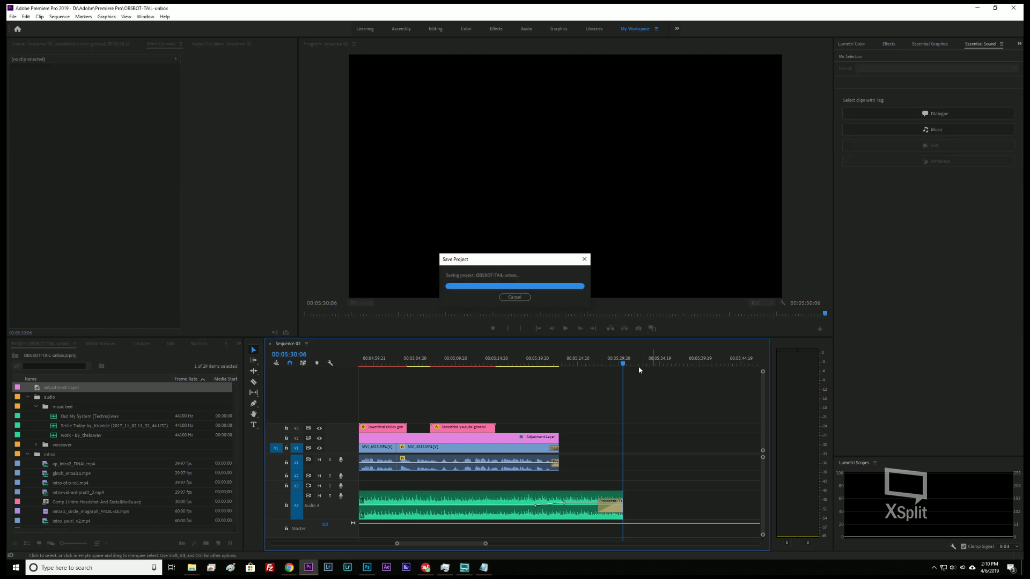
scroll(630, 393, down, 8)
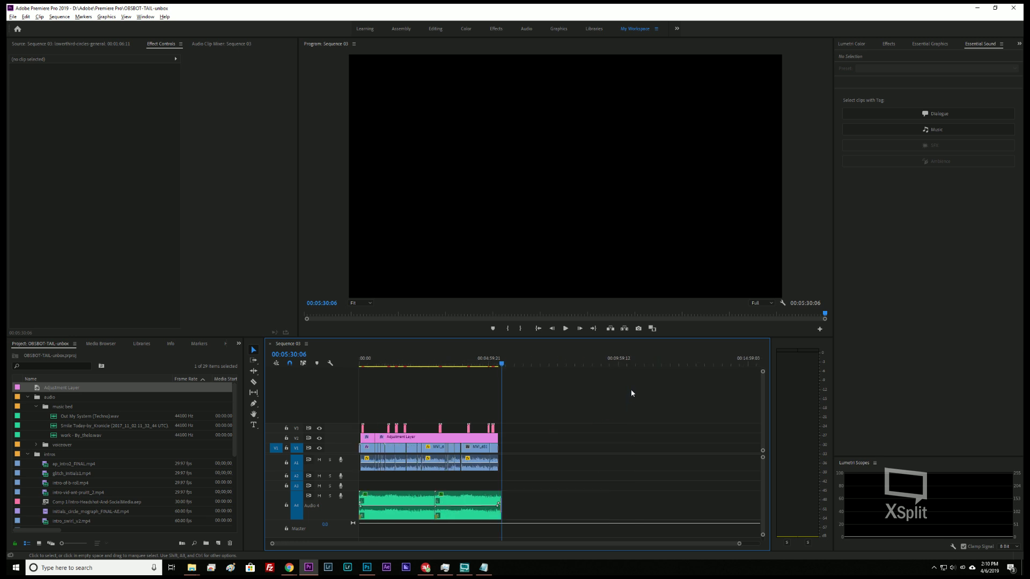
drag(494, 366, 303, 392)
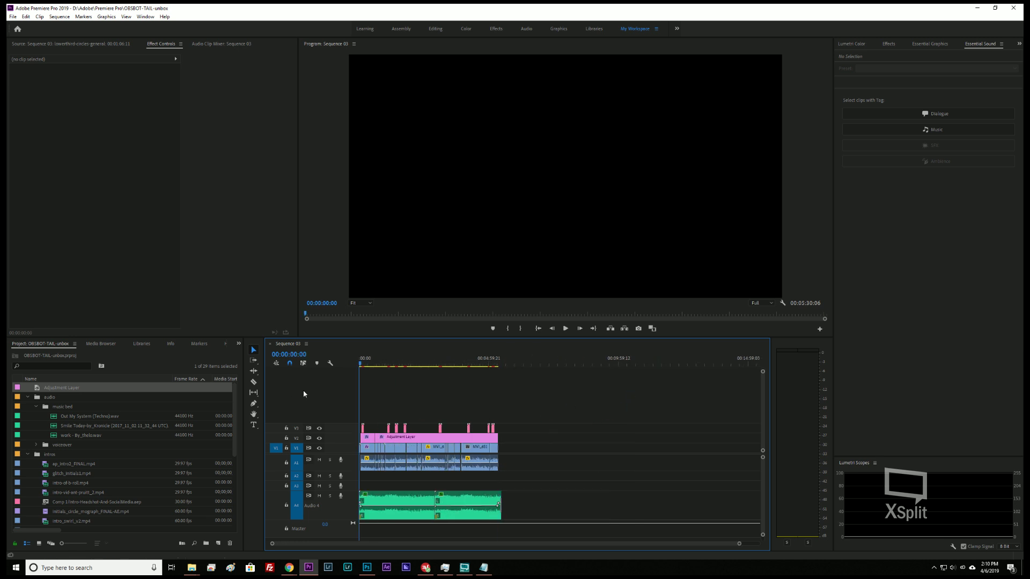
key(Return)
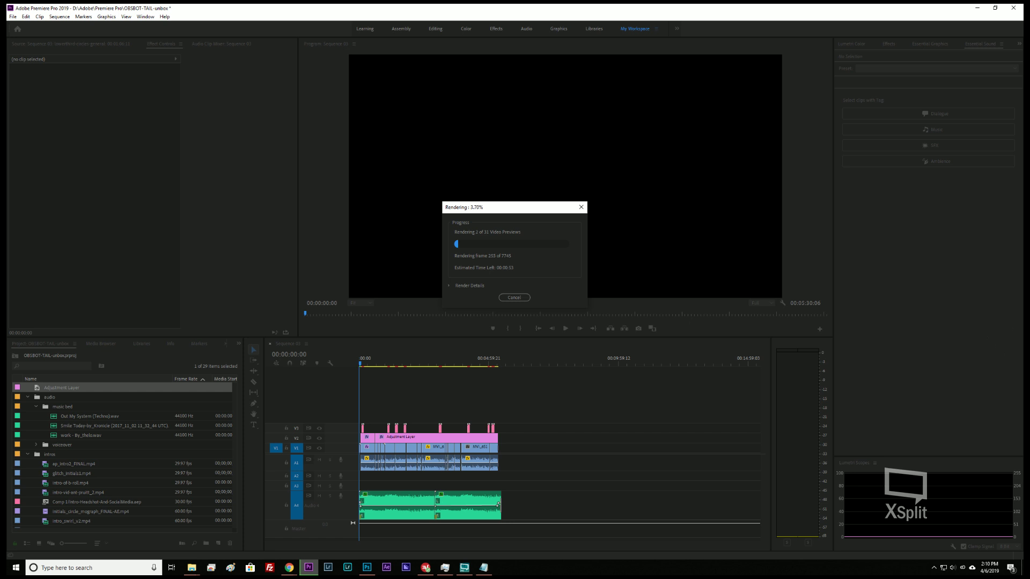
key(alt+Tab)
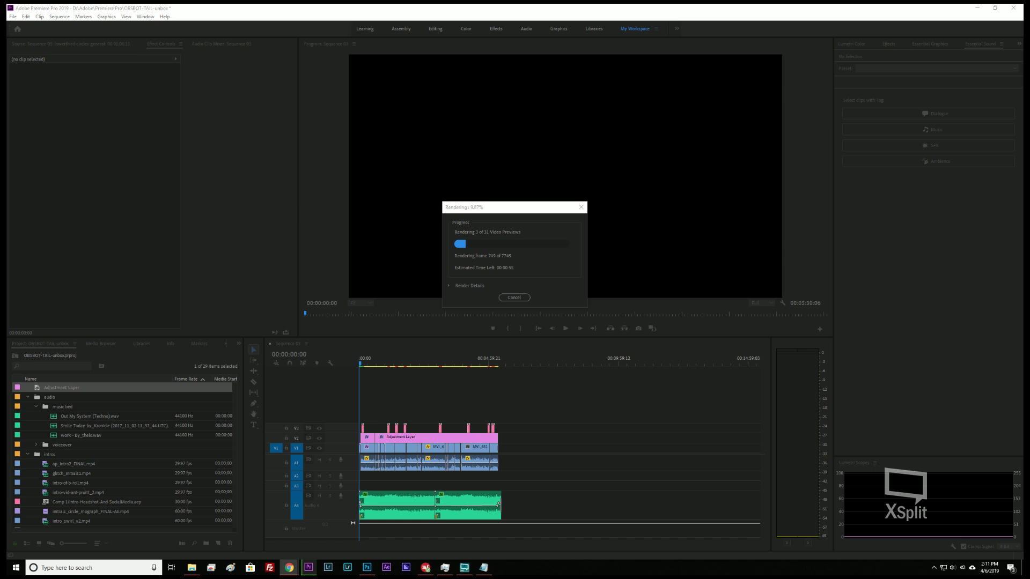
key(alt+Tab)
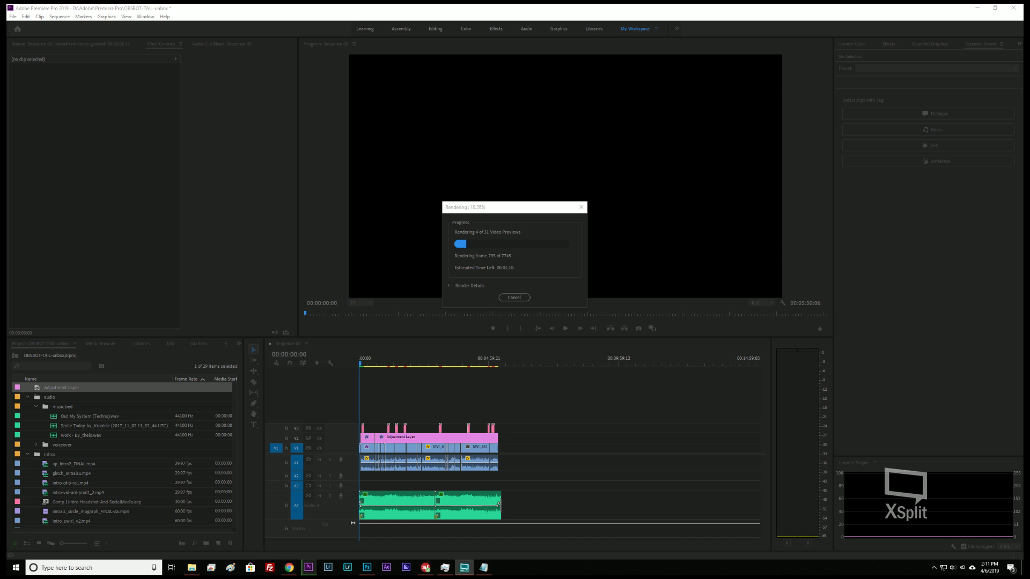